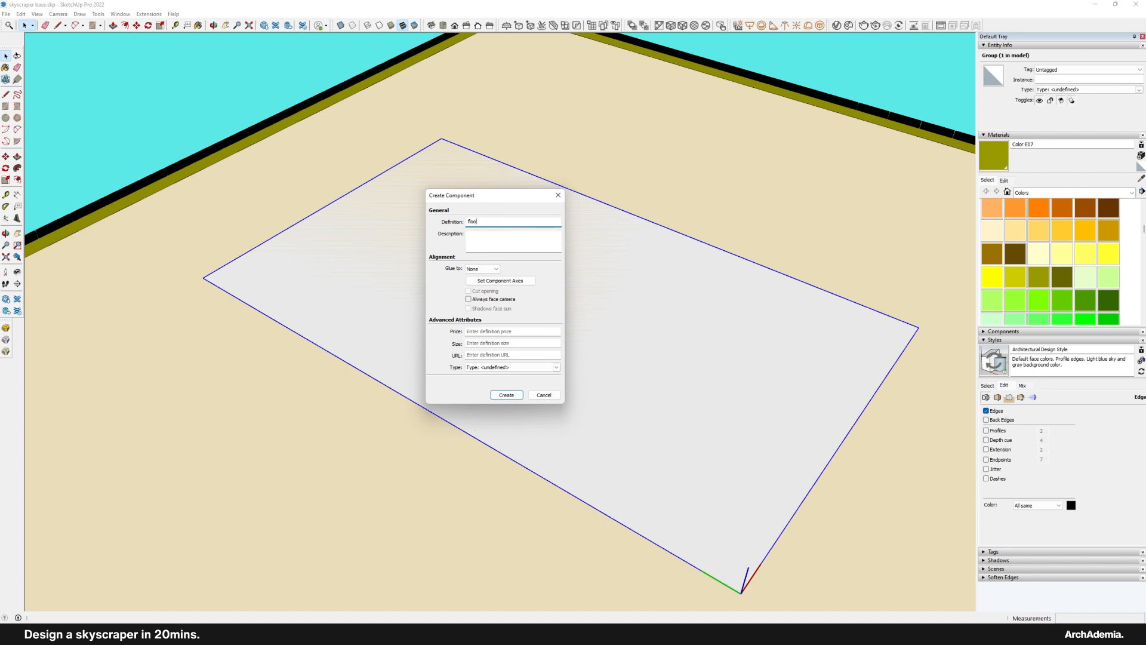
# Step: Create the rectangle's component with the definition "floor plate" and reposition it on the site along the green axis
pyautogui.press('Return')
pyautogui.scroll(-5, 471, 427)
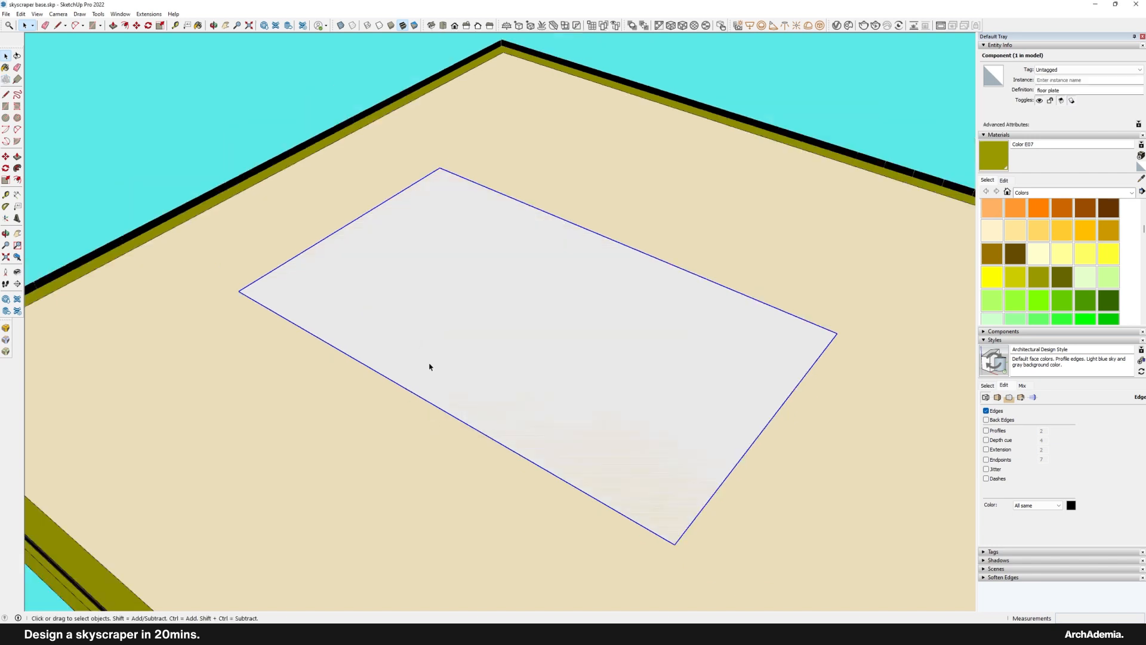
pyautogui.press('m')
pyautogui.click(477, 418)
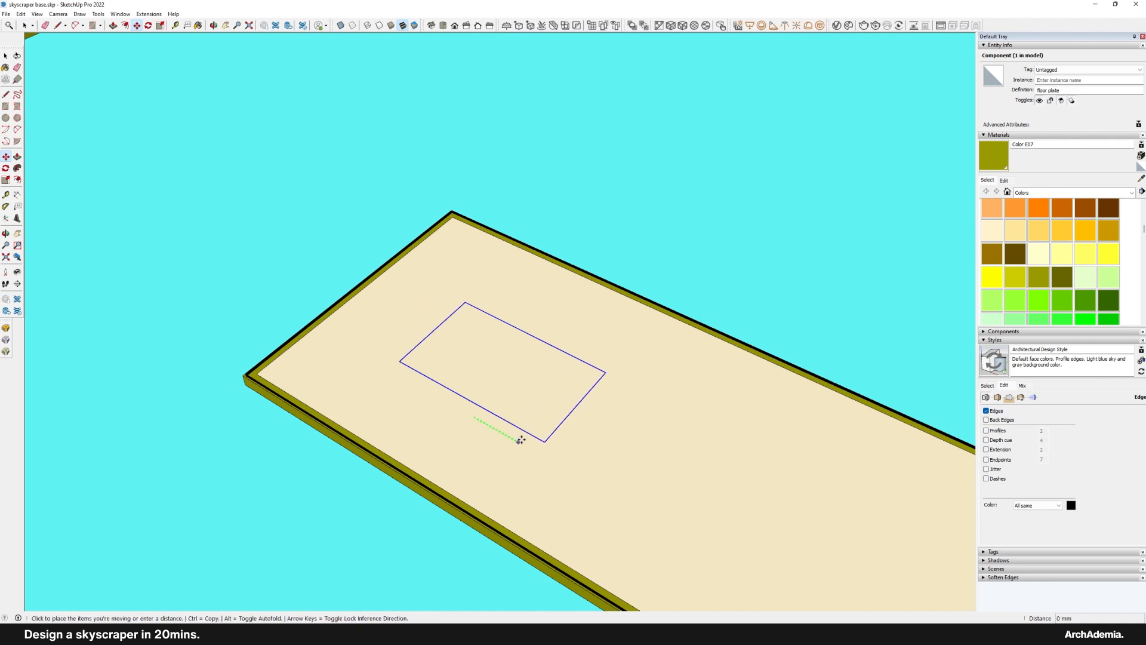
pyautogui.click(521, 439)
pyautogui.click(25, 25)
pyautogui.scroll(4, 493, 391)
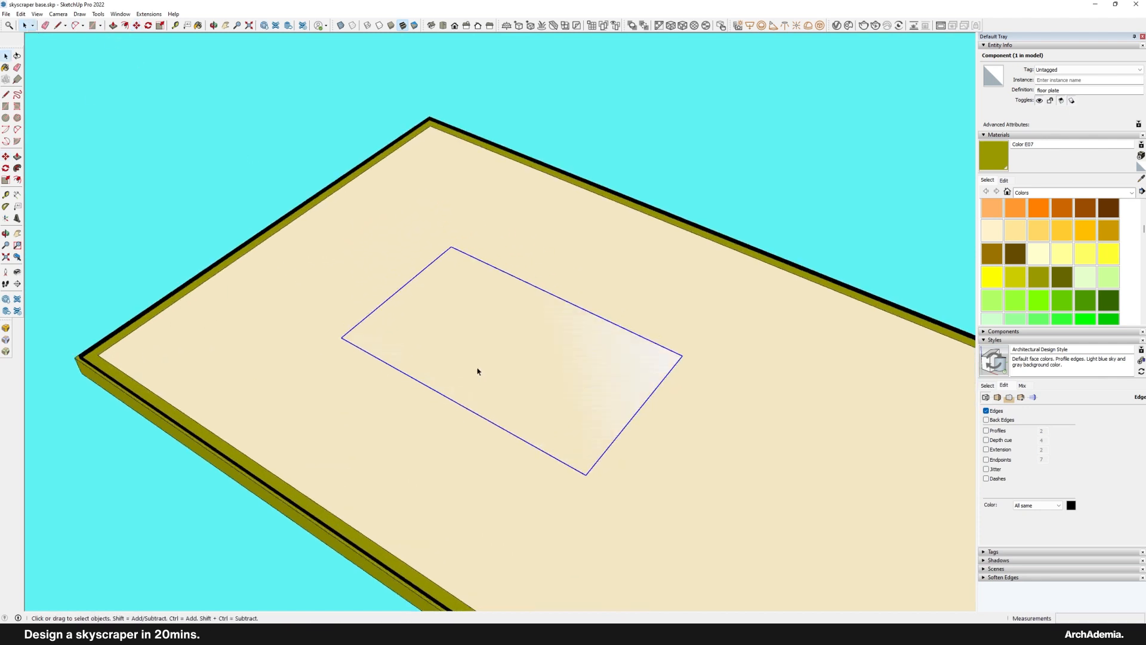
# Step: Inside the floor plate component, divide the rectangle into four quarters with two lines running from its edge midpoints
pyautogui.doubleClick(479, 369)
pyautogui.scroll(3, 486, 360)
pyautogui.press('l')
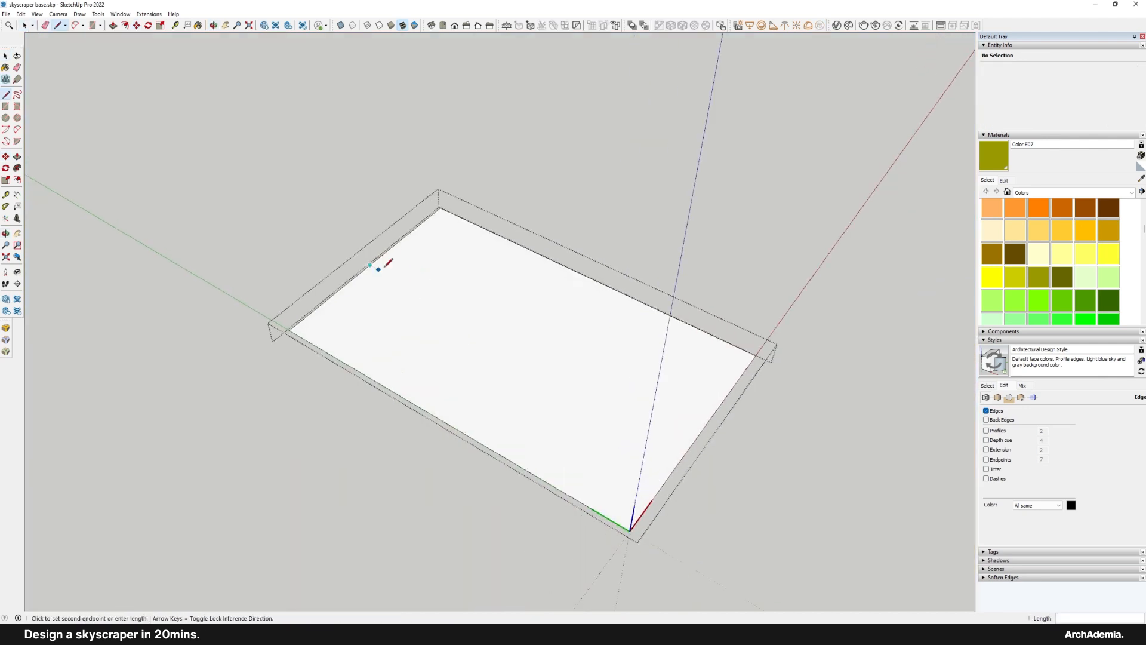
pyautogui.click(698, 436)
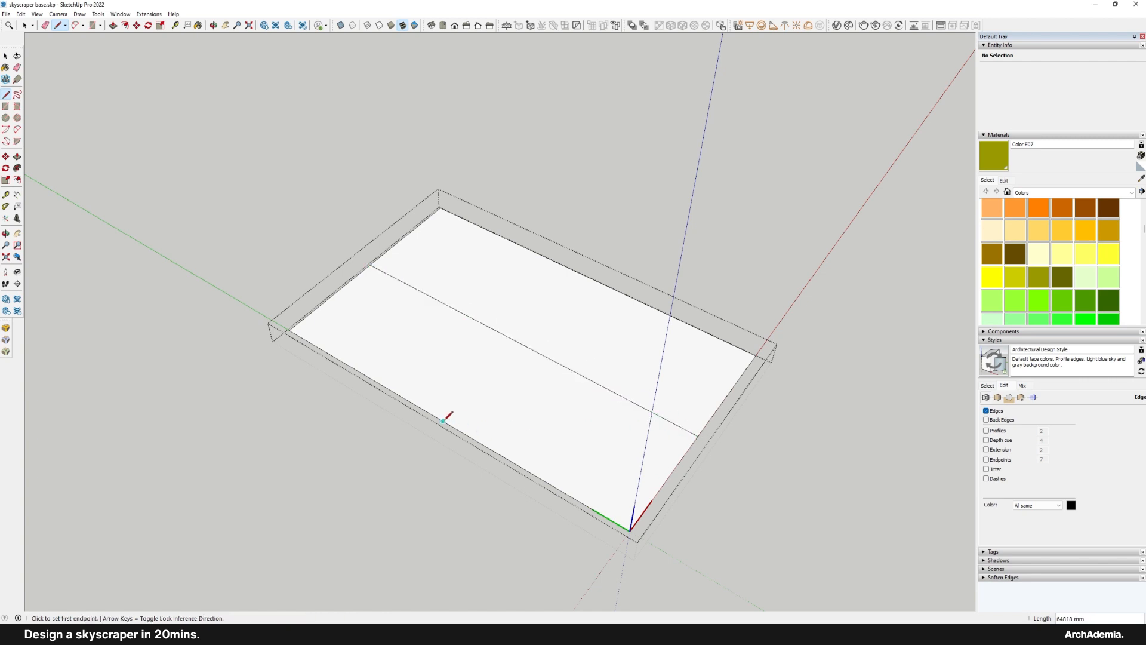
pyautogui.click(626, 240)
# Step: Erase three quarters of the divided rectangle and the leftover dividing lines, keeping a single quarter face
pyautogui.press('e')
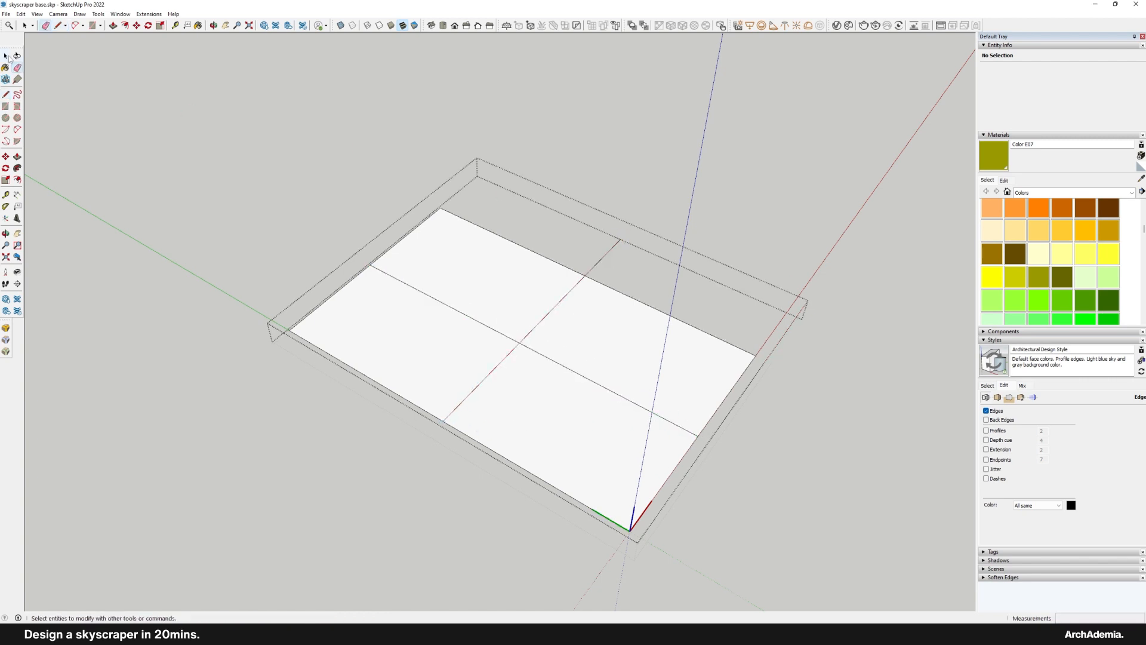
pyautogui.moveTo(401, 236); pyautogui.dragTo(398, 240)
pyautogui.press('Delete')
pyautogui.moveTo(785, 173); pyautogui.dragTo(617, 320)
pyautogui.press('Delete')
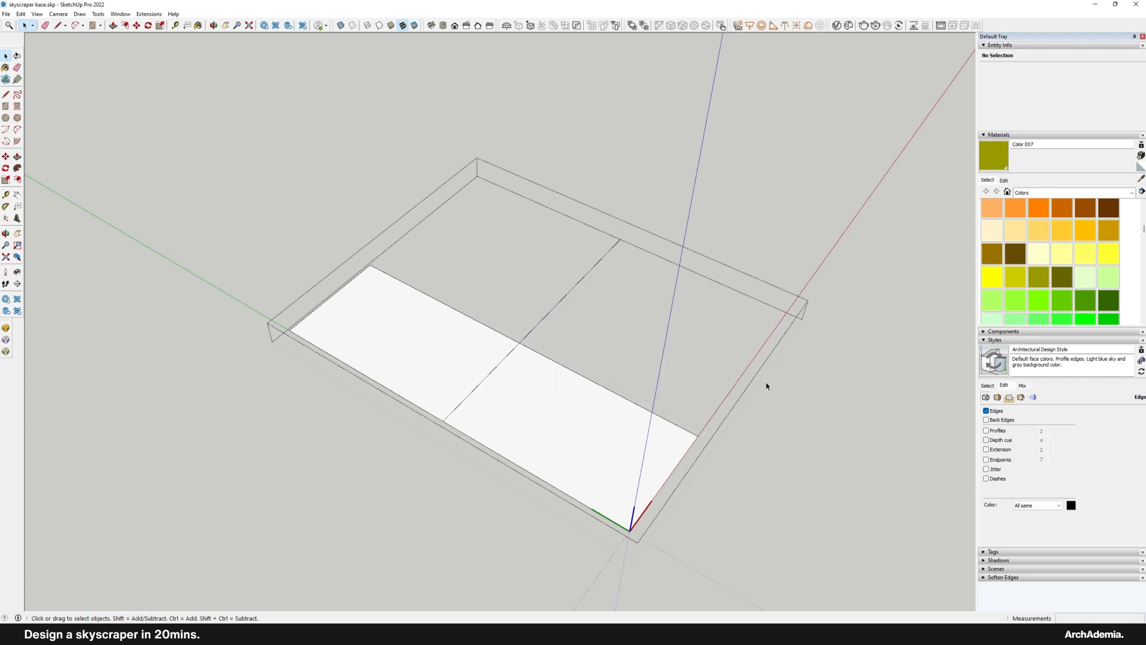
pyautogui.moveTo(767, 385); pyautogui.dragTo(622, 542)
pyautogui.press('Delete')
pyautogui.moveTo(615, 216); pyautogui.dragTo(578, 276)
pyautogui.press('Delete')
pyautogui.scroll(3, 453, 334)
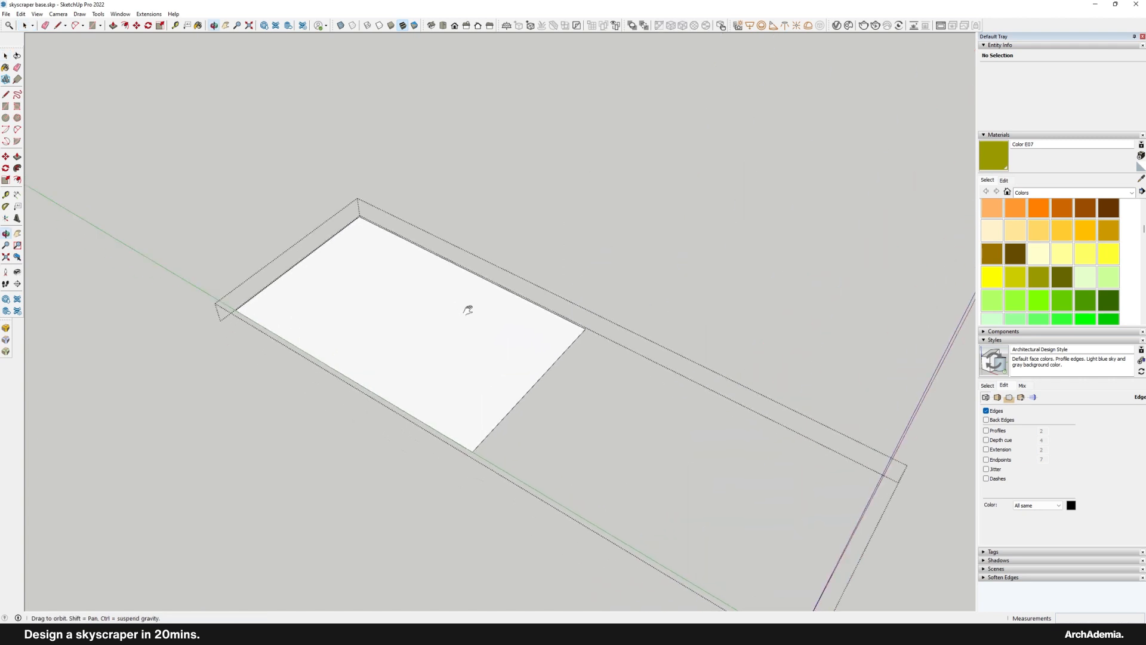
# Step: Group the remaining quarter face with its edges and convert the group into a component named "quadrant"
pyautogui.moveTo(141, 127); pyautogui.dragTo(688, 480)
pyautogui.rightClick(430, 323)
pyautogui.click(461, 400)
pyautogui.rightClick(442, 340)
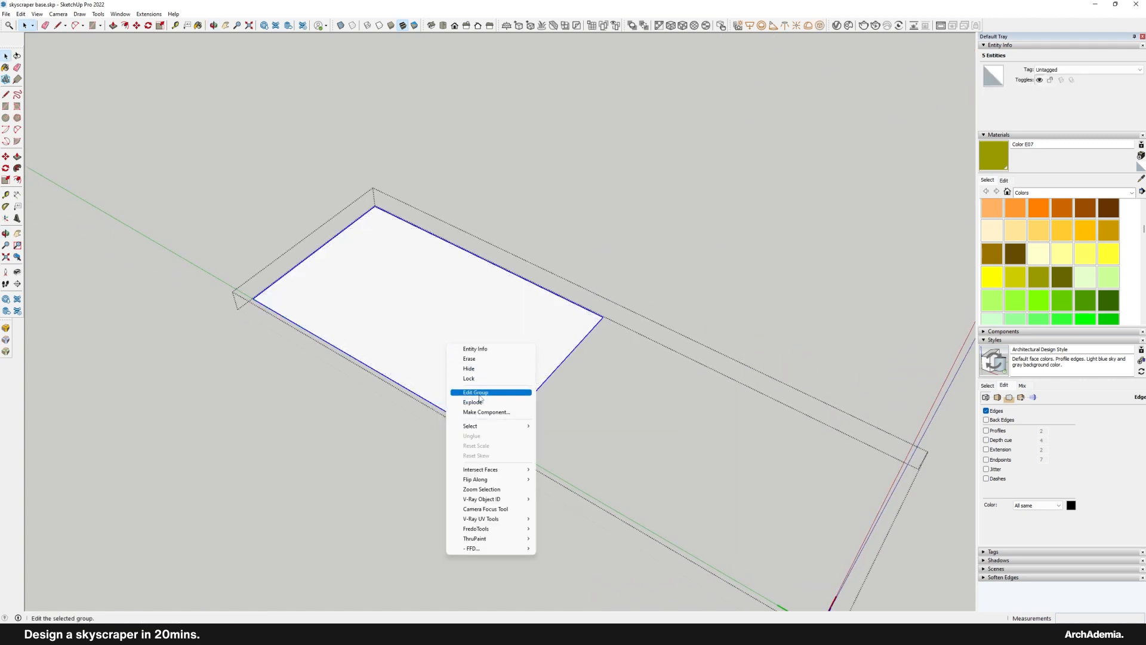
pyautogui.click(474, 389)
pyautogui.write('quad')
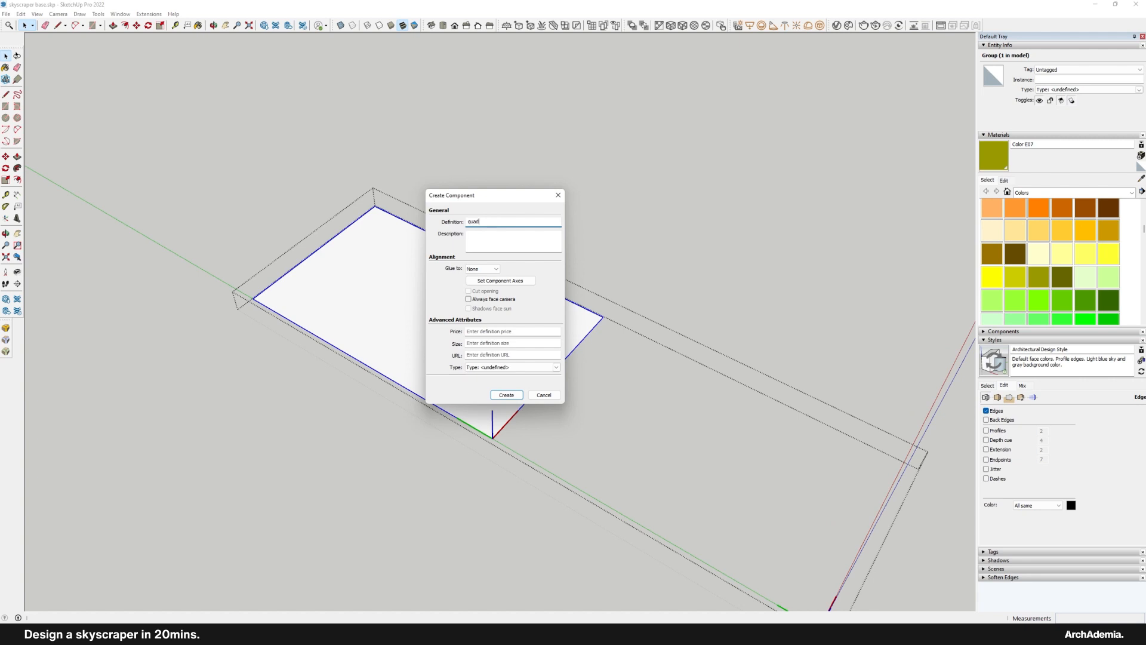
pyautogui.write('rant')
pyautogui.press('Return')
# Step: Copy the quadrant edge to edge beside the original and flip the copy along the component's red axis
pyautogui.press('m')
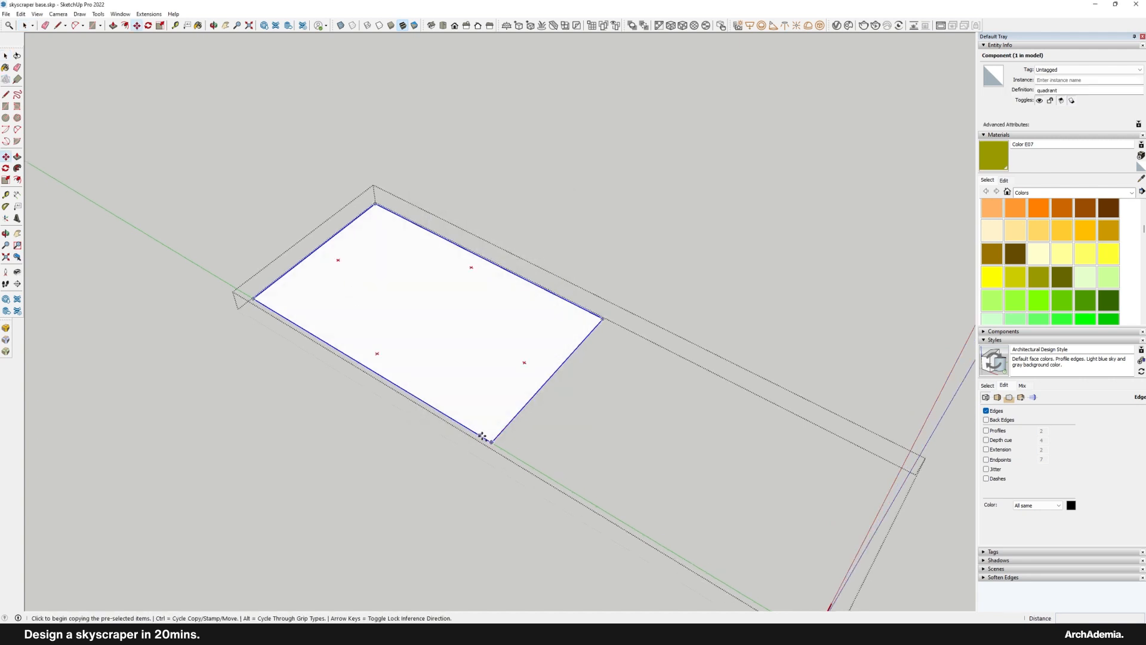
pyautogui.press('ctrl')
pyautogui.click(602, 319)
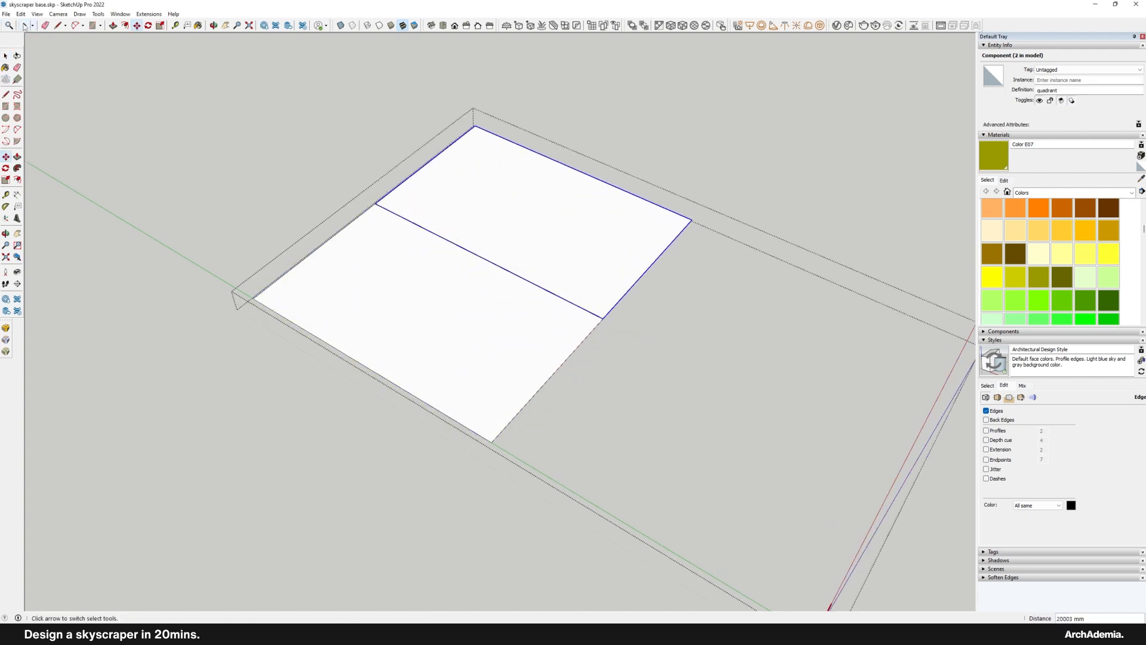
pyautogui.click(25, 26)
pyautogui.rightClick(518, 192)
pyautogui.moveTo(585, 386)
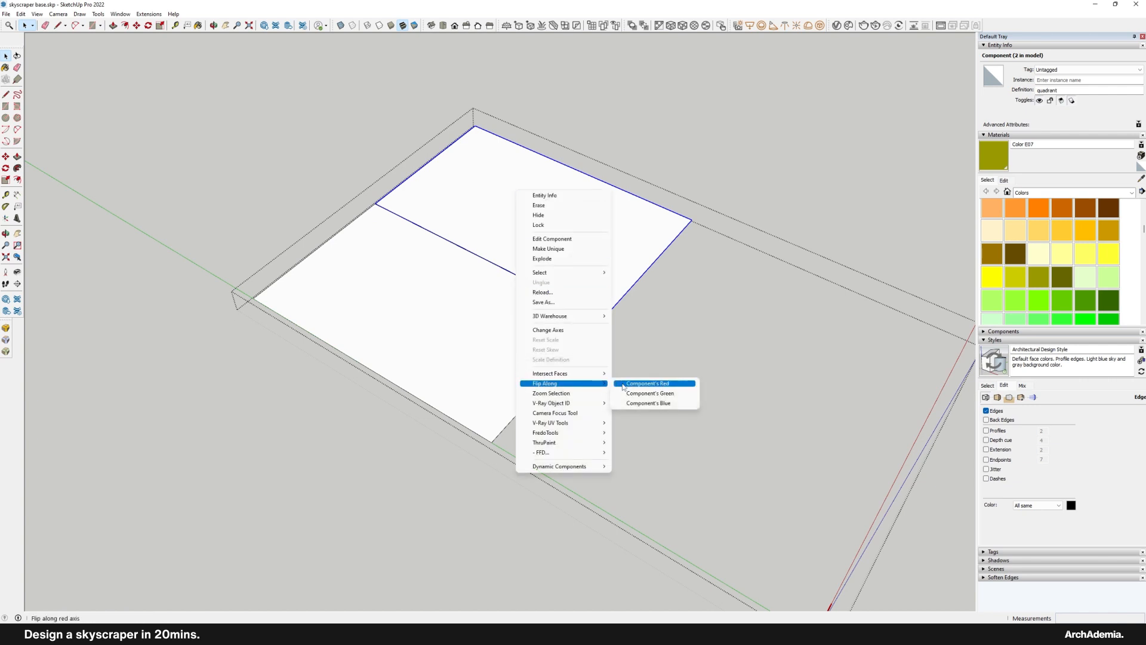
pyautogui.click(632, 385)
# Step: Copy both quadrants onto the empty half of the floor plate and flip the copies along the green direction
pyautogui.scroll(-3, 511, 337)
pyautogui.hotkey('ctrl', 'a')
pyautogui.press('m')
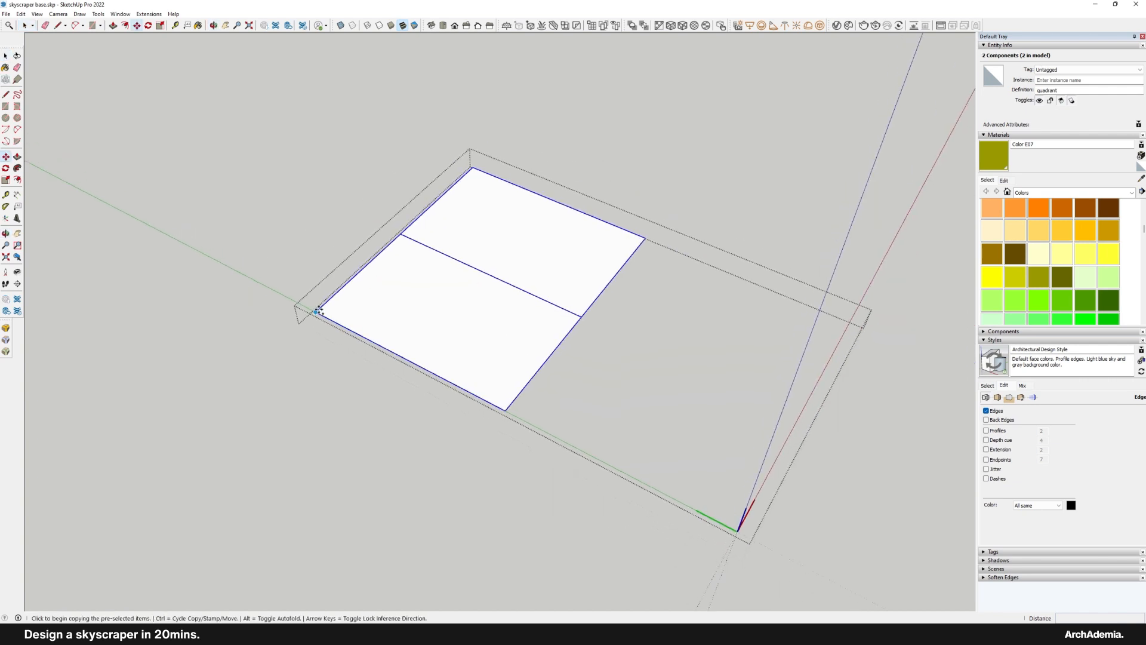
pyautogui.click(318, 311)
pyautogui.press('Escape')
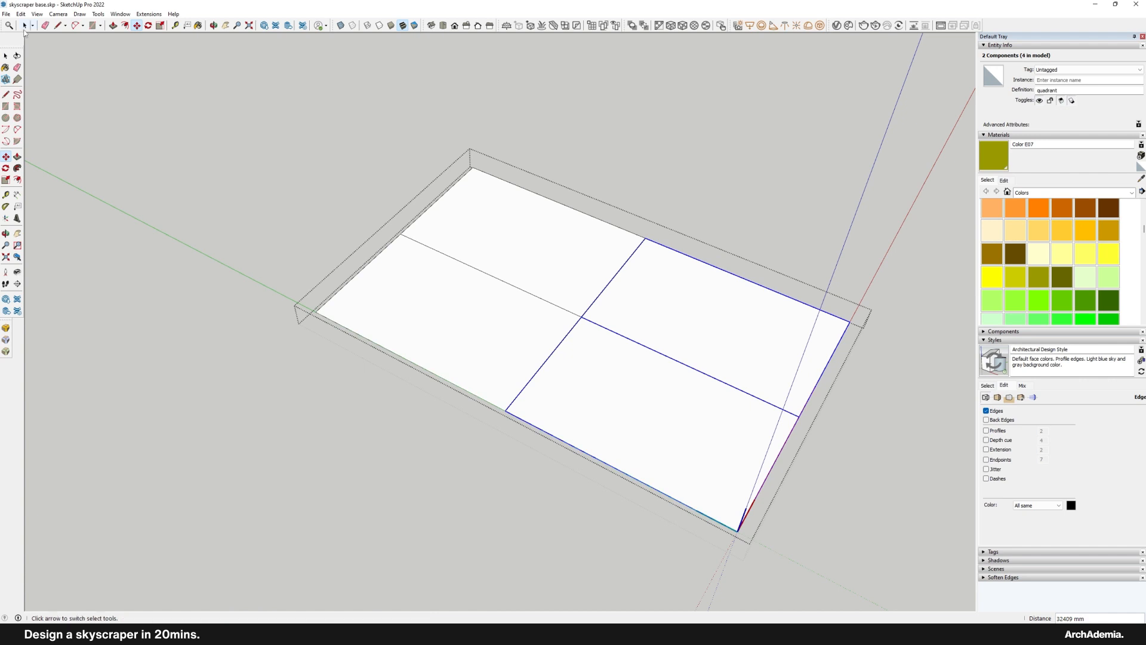
pyautogui.click(24, 27)
pyautogui.rightClick(657, 437)
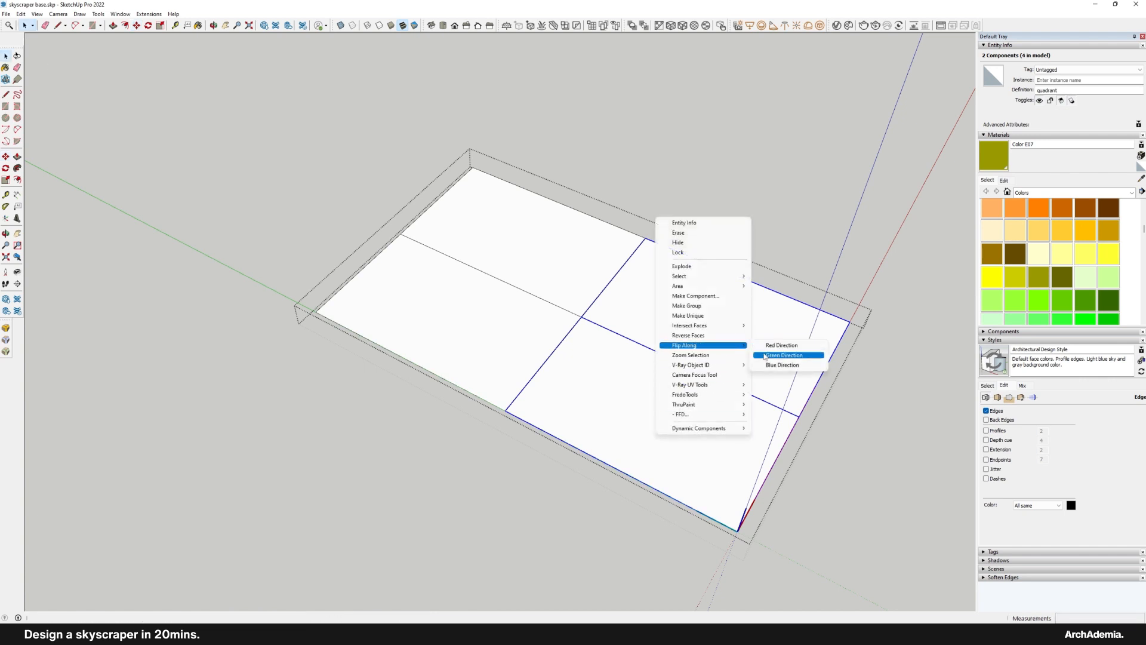
pyautogui.click(783, 355)
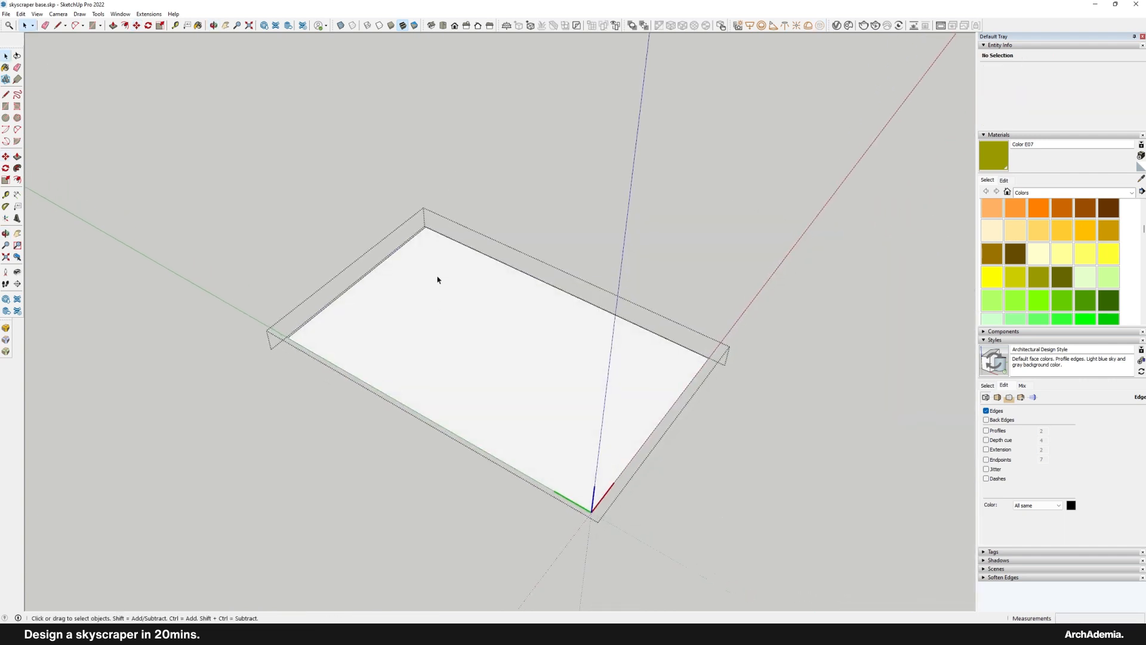
# Step: Draw a zigzag outline across the quadrant from its far corner to the long outer edge and erase the area outside it
pyautogui.scroll(1, 431, 226)
pyautogui.press('l')
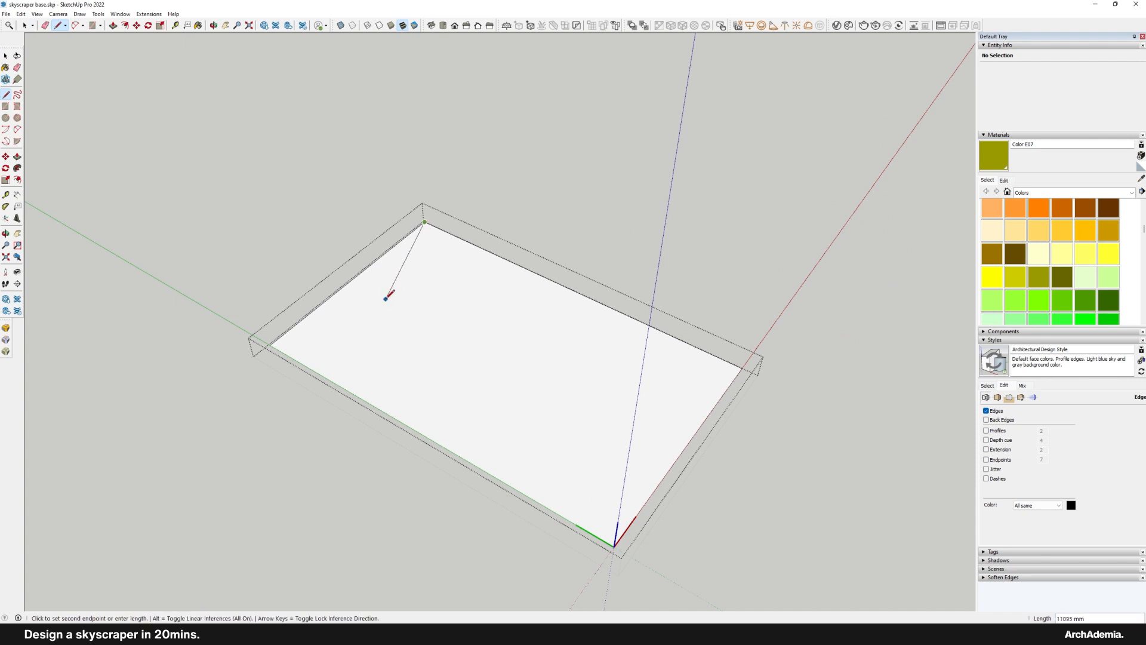
pyautogui.click(386, 299)
pyautogui.scroll(1, 442, 307)
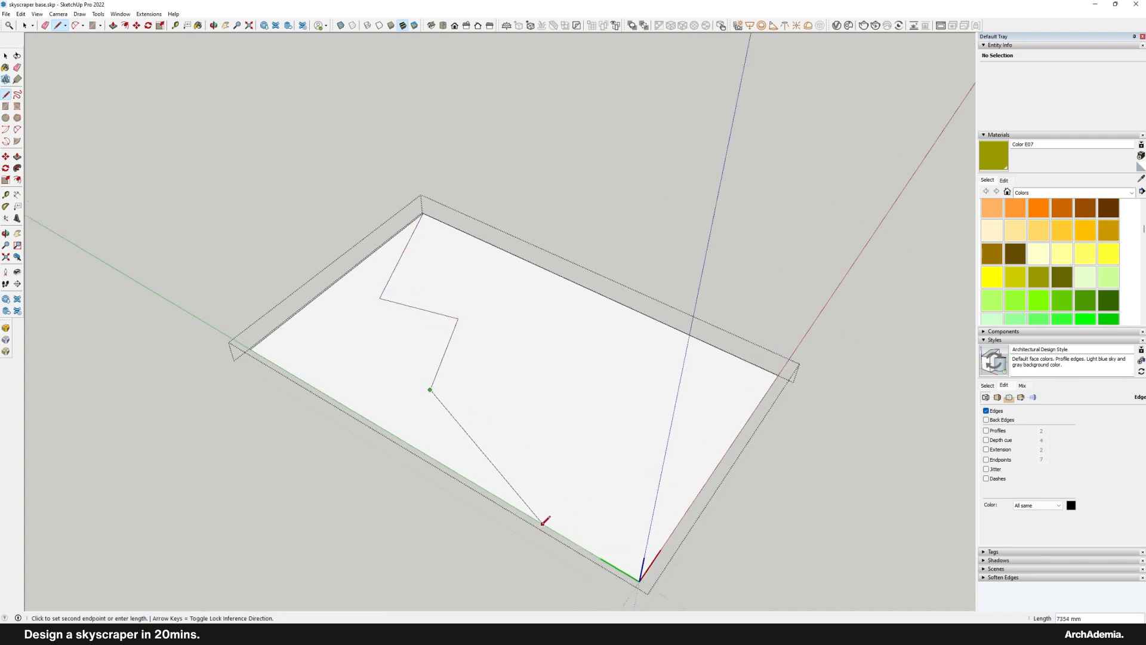
pyautogui.press('e')
pyautogui.moveTo(267, 336); pyautogui.dragTo(266, 338)
pyautogui.moveTo(537, 359)
pyautogui.mouseDown(button='middle')
pyautogui.moveTo(458, 445)
pyautogui.moveTo(558, 320)
pyautogui.mouseUp(button='middle')
pyautogui.scroll(-2, 532, 340)
pyautogui.click(26, 25)
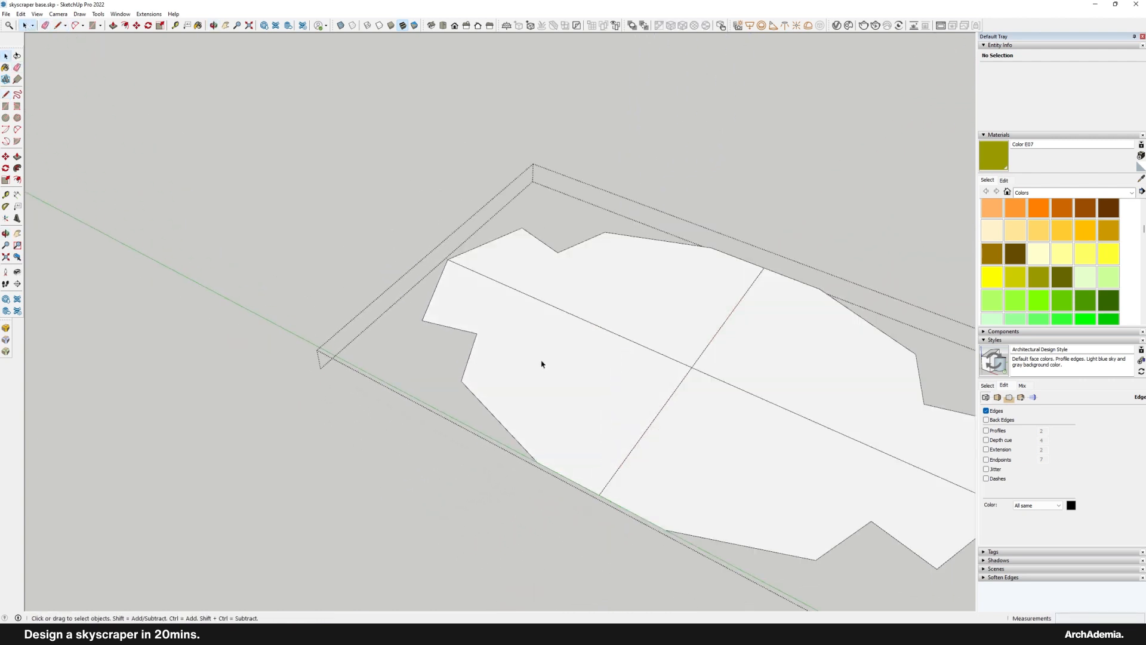
pyautogui.keyDown('shift'); pyautogui.moveTo(543, 364); pyautogui.dragTo(491, 300, button='middle'); pyautogui.keyUp('shift')
pyautogui.scroll(-3, 363, 279)
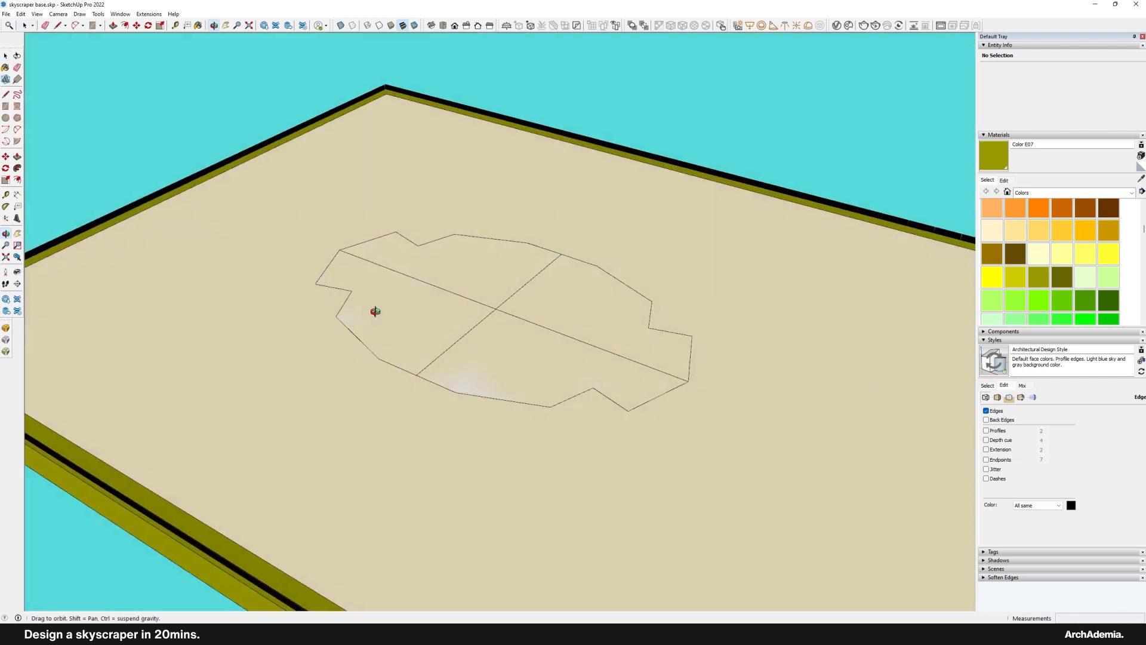
pyautogui.scroll(-2, 468, 350)
# Step: Reopen the quadrant inside the floor plate, extrude its face 3000 mm upward, and close the components
pyautogui.scroll(3, 428, 328)
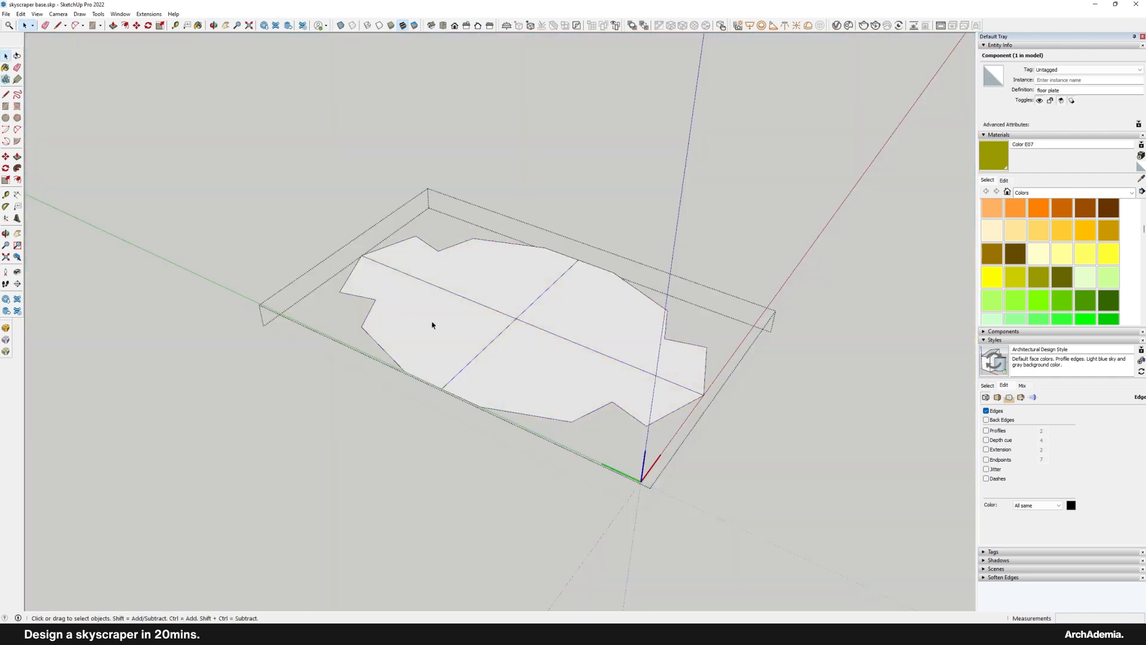
pyautogui.moveTo(405, 322); pyautogui.dragTo(435, 351, button='middle')
pyautogui.click(463, 350)
pyautogui.scroll(1, 435, 351)
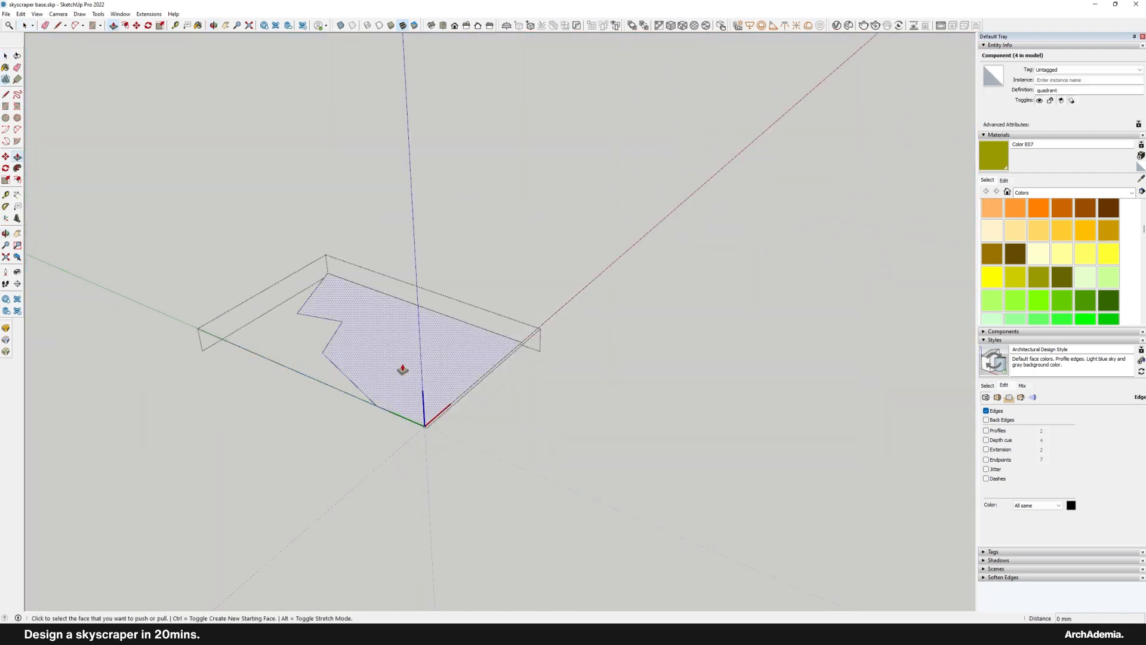
pyautogui.press('p')
pyautogui.click(402, 366)
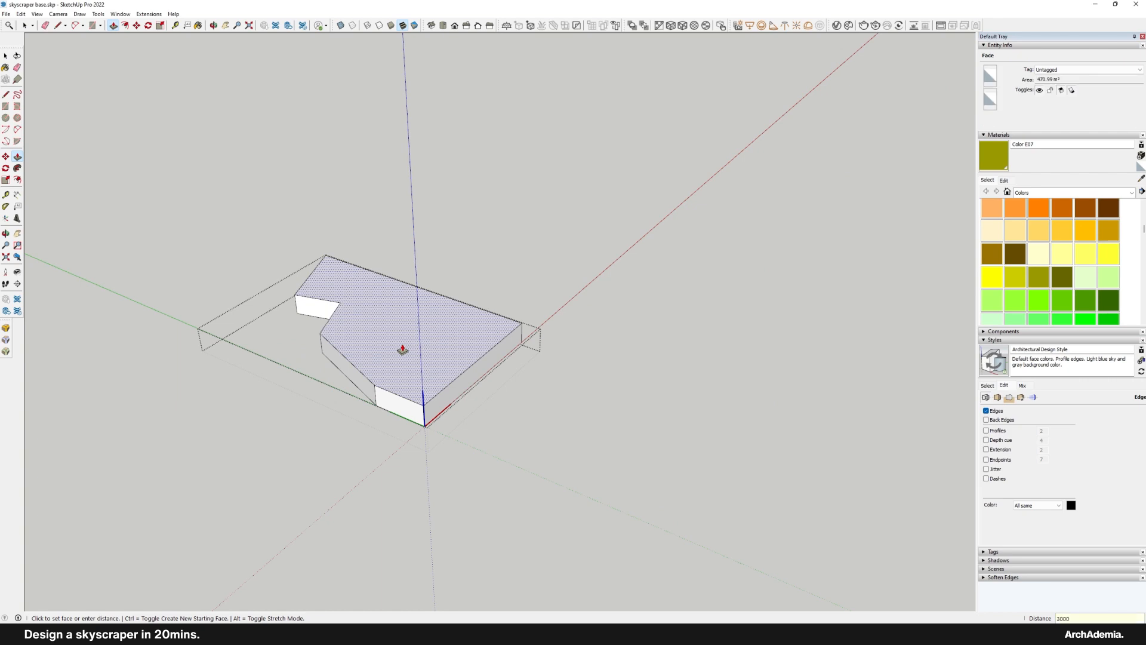
pyautogui.press('Return')
pyautogui.moveTo(404, 341); pyautogui.dragTo(412, 336, button='middle')
pyautogui.click(24, 26)
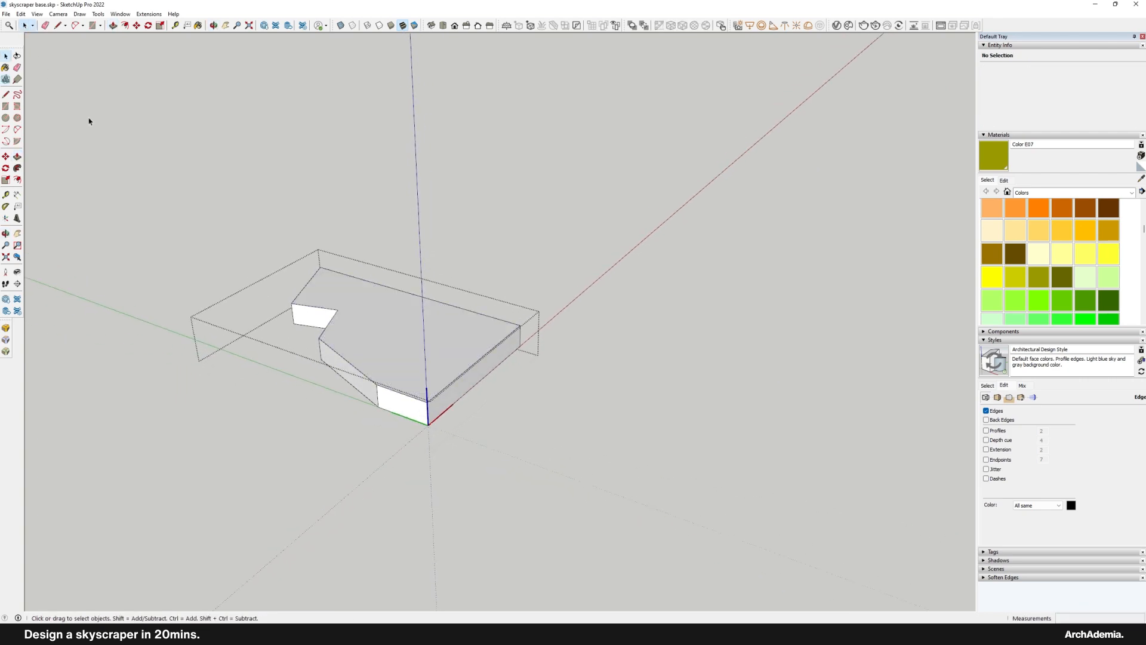
pyautogui.press('Escape')
pyautogui.scroll(-2, 409, 366)
pyautogui.press('Escape')
pyautogui.moveTo(499, 386); pyautogui.dragTo(447, 341, button='middle')
pyautogui.scroll(2, 389, 349)
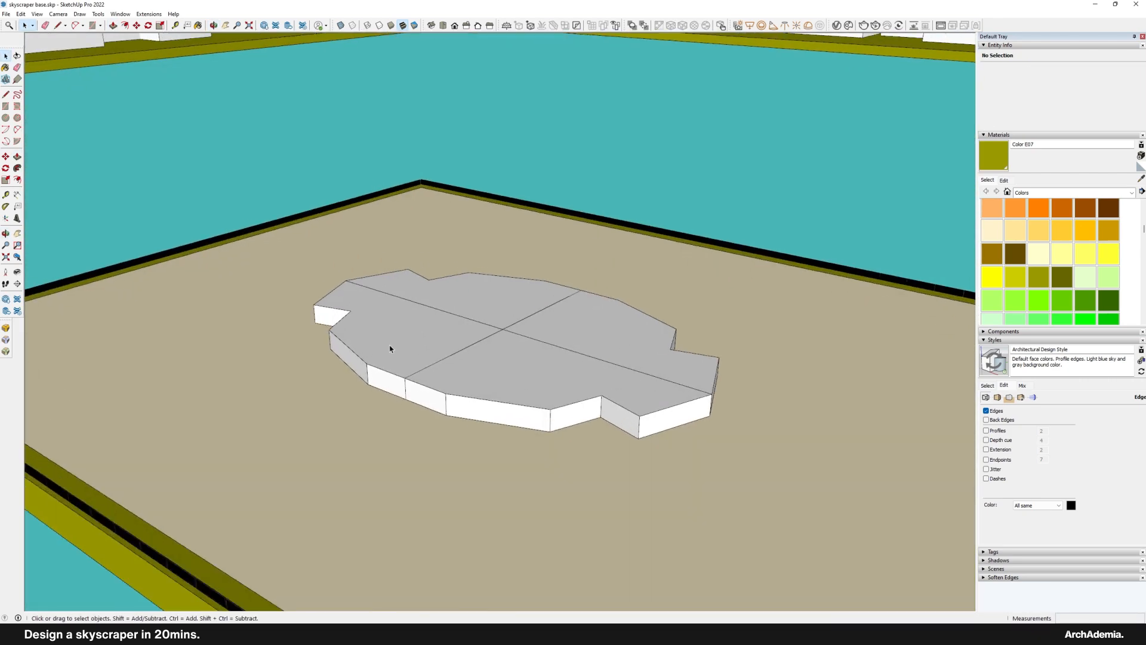
pyautogui.click(390, 349)
pyautogui.scroll(3, 452, 358)
pyautogui.press('m')
pyautogui.scroll(-2, 426, 432)
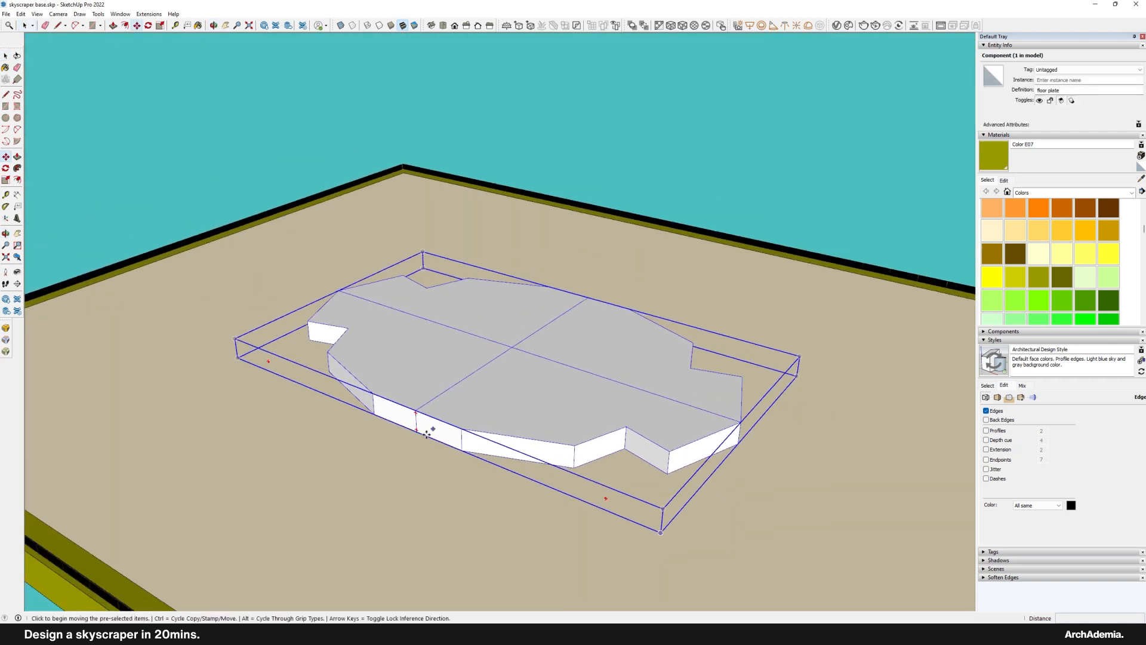
pyautogui.scroll(2, 424, 434)
pyautogui.scroll(1, 421, 441)
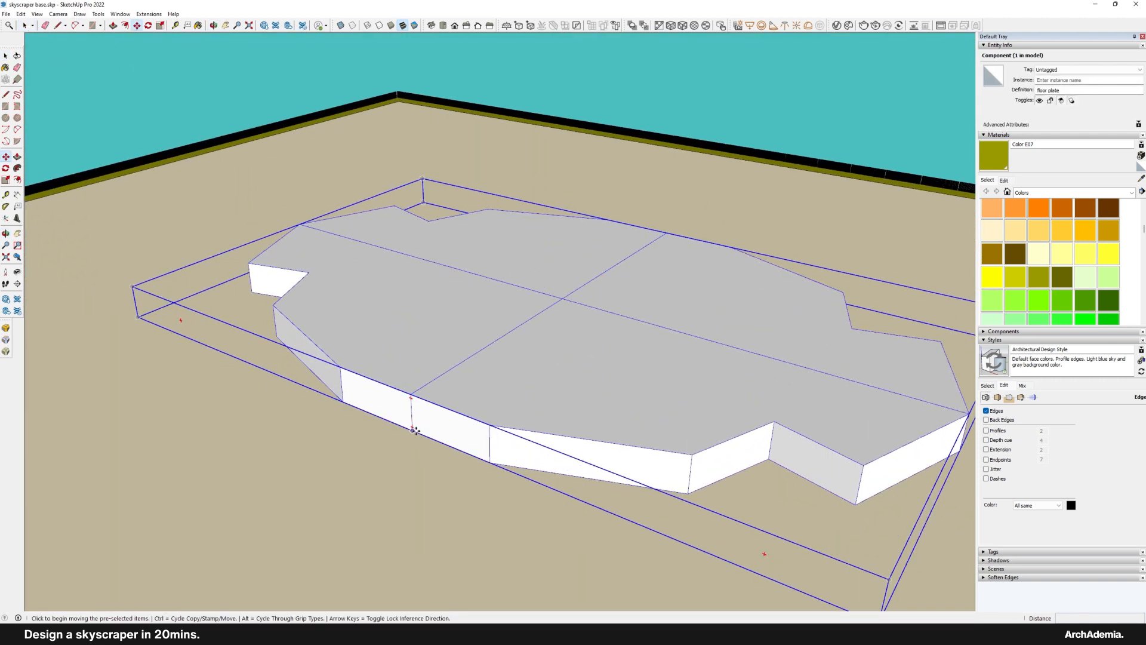
pyautogui.click(27, 27)
# Step: Open the front quadrant inside the floor plate for editing and select its angled side face
pyautogui.moveTo(352, 296); pyautogui.dragTo(417, 327, button='middle')
pyautogui.scroll(2, 429, 329)
pyautogui.doubleClick(505, 333)
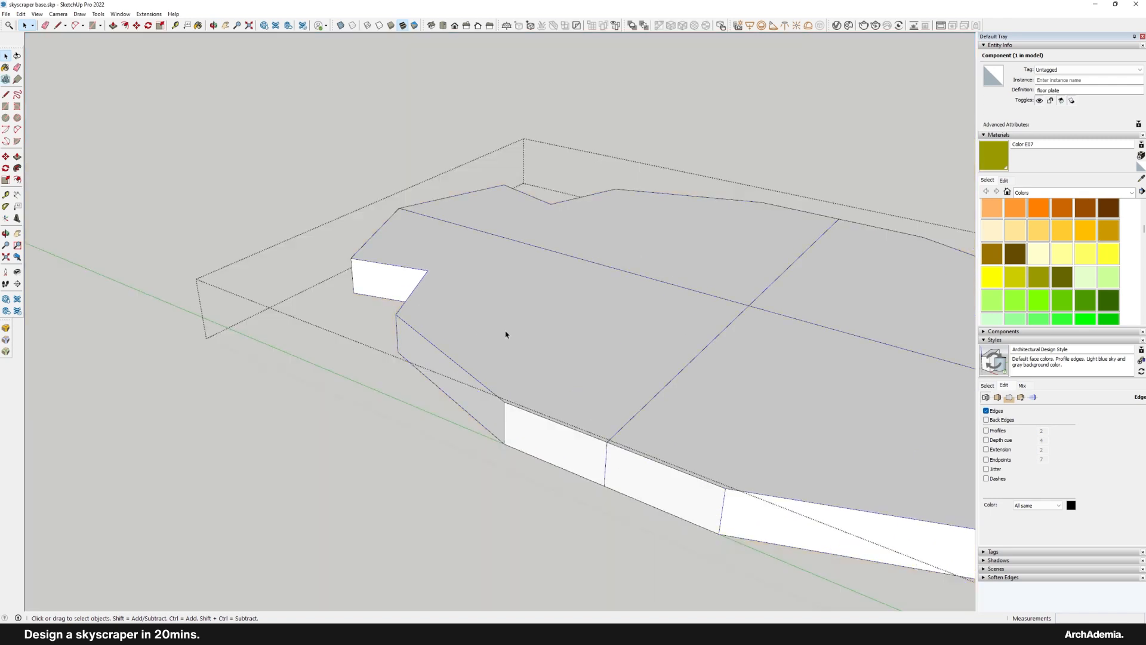
pyautogui.moveTo(506, 332); pyautogui.dragTo(609, 280, button='middle')
pyautogui.scroll(3, 452, 311)
pyautogui.click(435, 397)
pyautogui.moveTo(436, 397); pyautogui.dragTo(297, 428, button='middle')
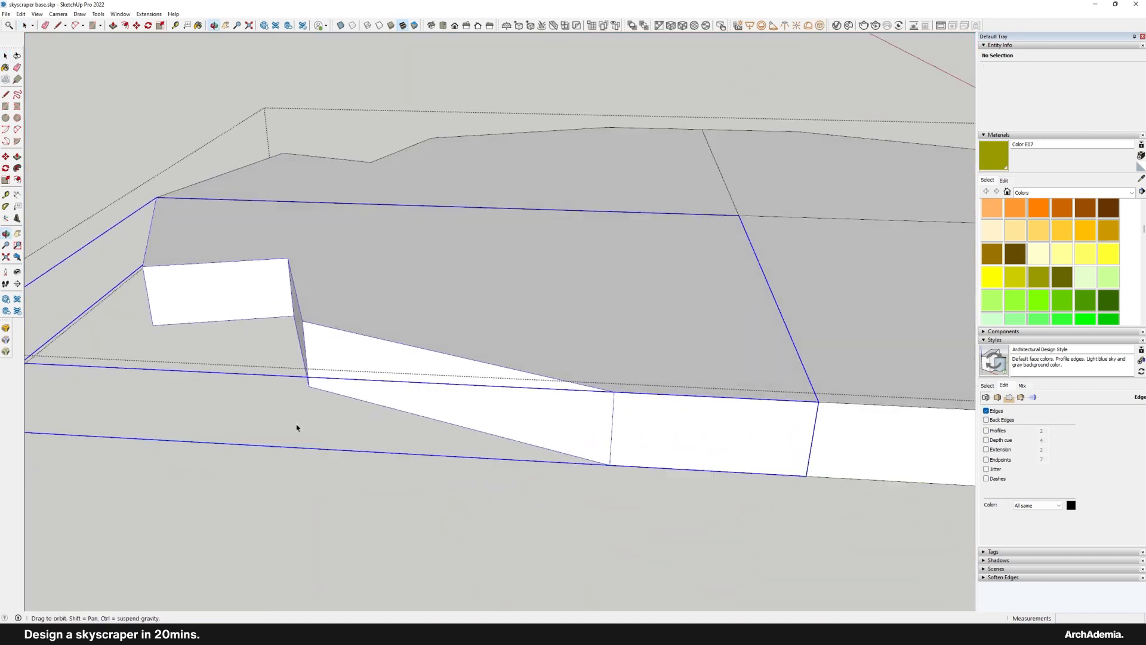
pyautogui.doubleClick(435, 368)
pyautogui.click(382, 363)
# Step: Divide the quadrant's straight front wall into four equal panels with vertical lines from its top edge to its base
pyautogui.moveTo(435, 368); pyautogui.dragTo(519, 358, button='middle')
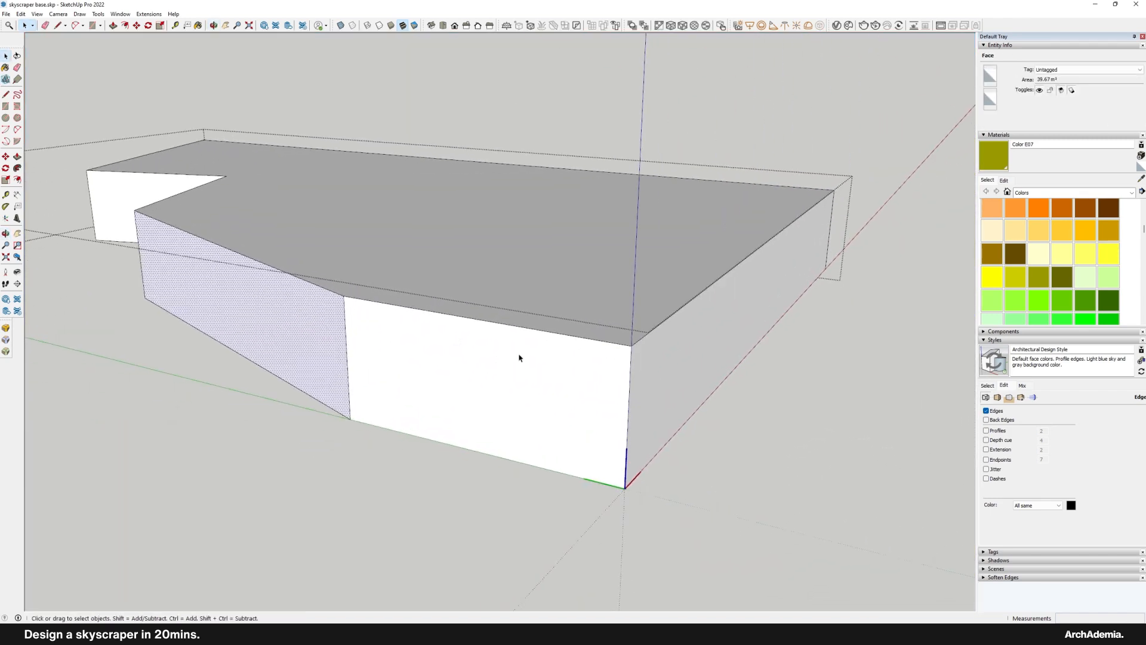
pyautogui.click(475, 318)
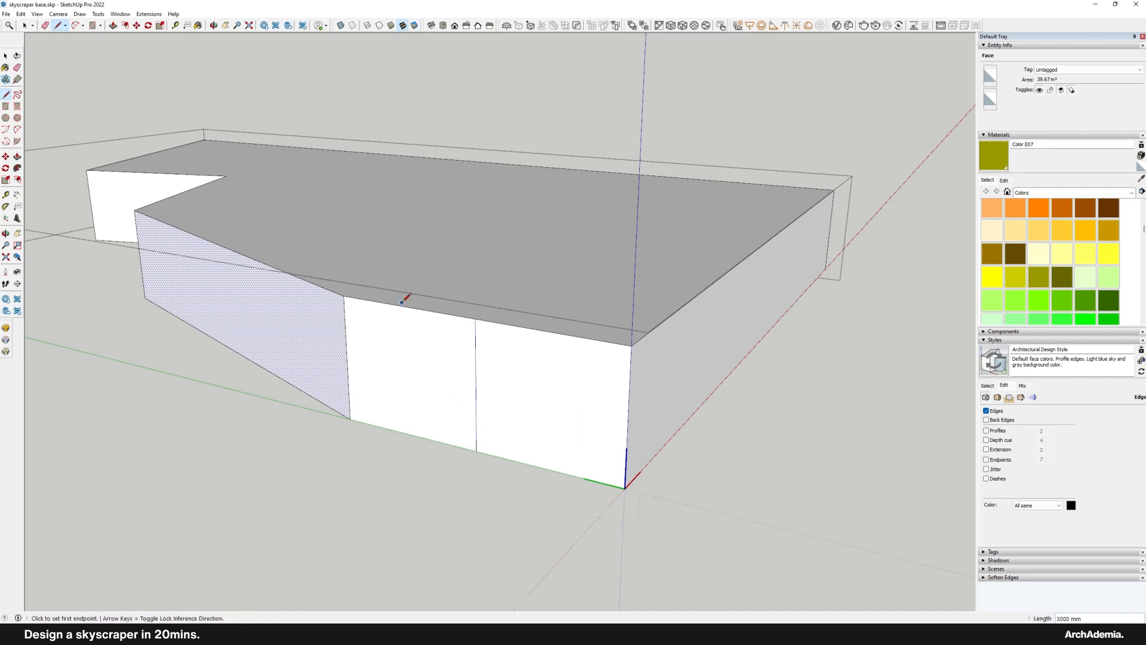
pyautogui.keyDown('shift'); pyautogui.moveTo(402, 302); pyautogui.dragTo(489, 317, button='middle'); pyautogui.keyUp('shift')
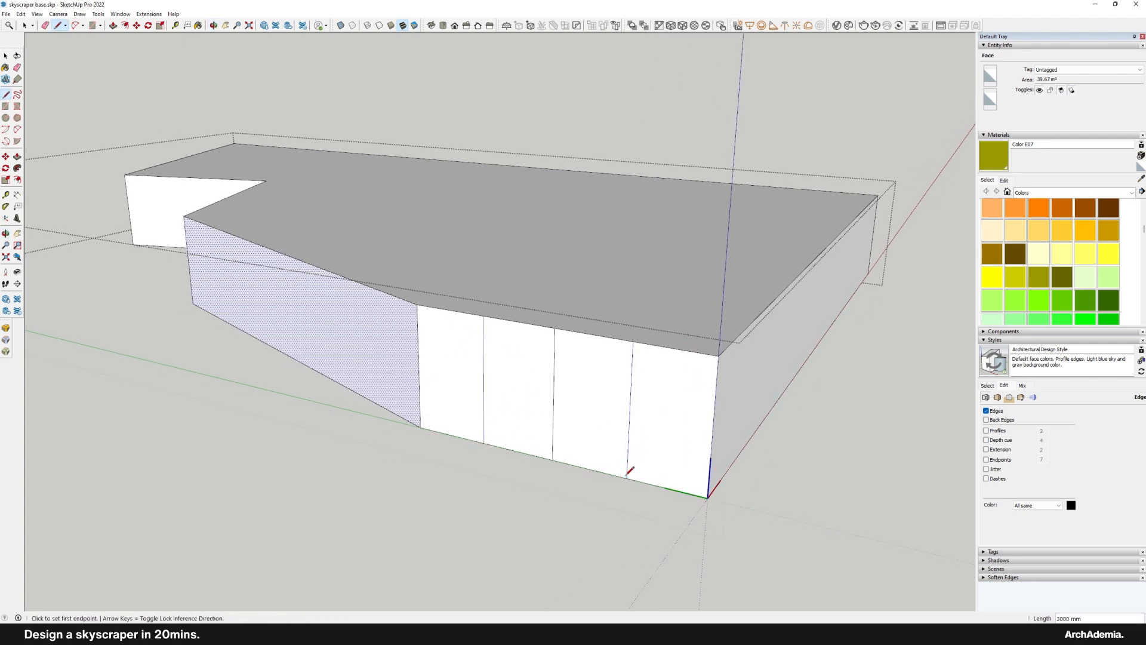
pyautogui.moveTo(629, 470); pyautogui.dragTo(421, 342, button='middle')
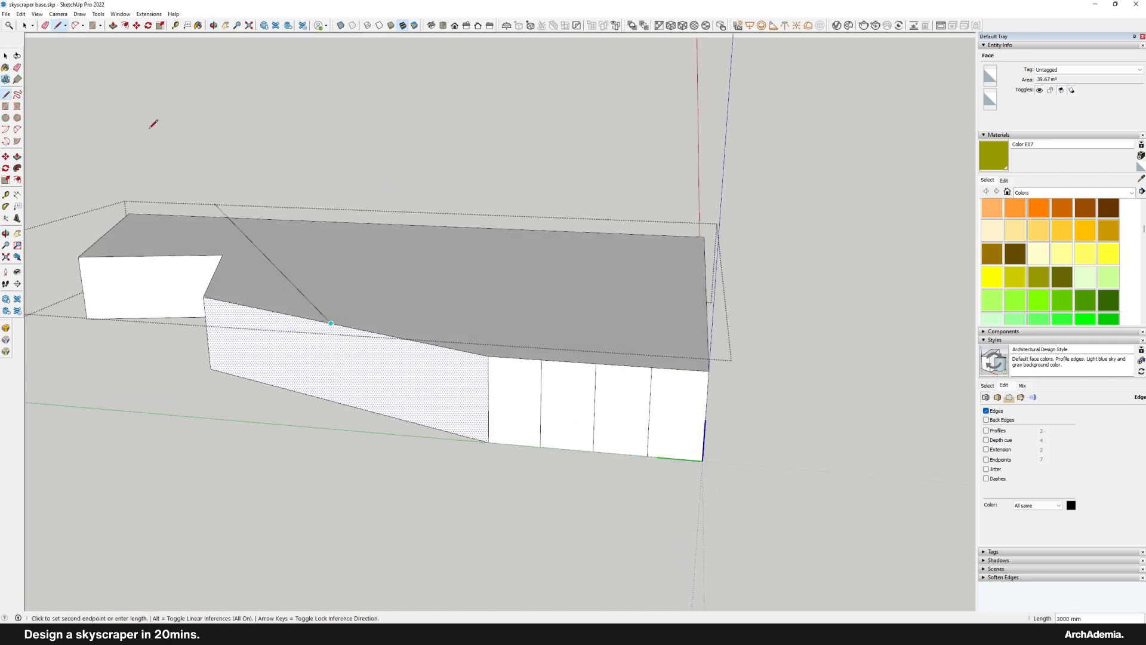
pyautogui.press('space')
pyautogui.moveTo(154, 123); pyautogui.dragTo(250, 368, button='middle')
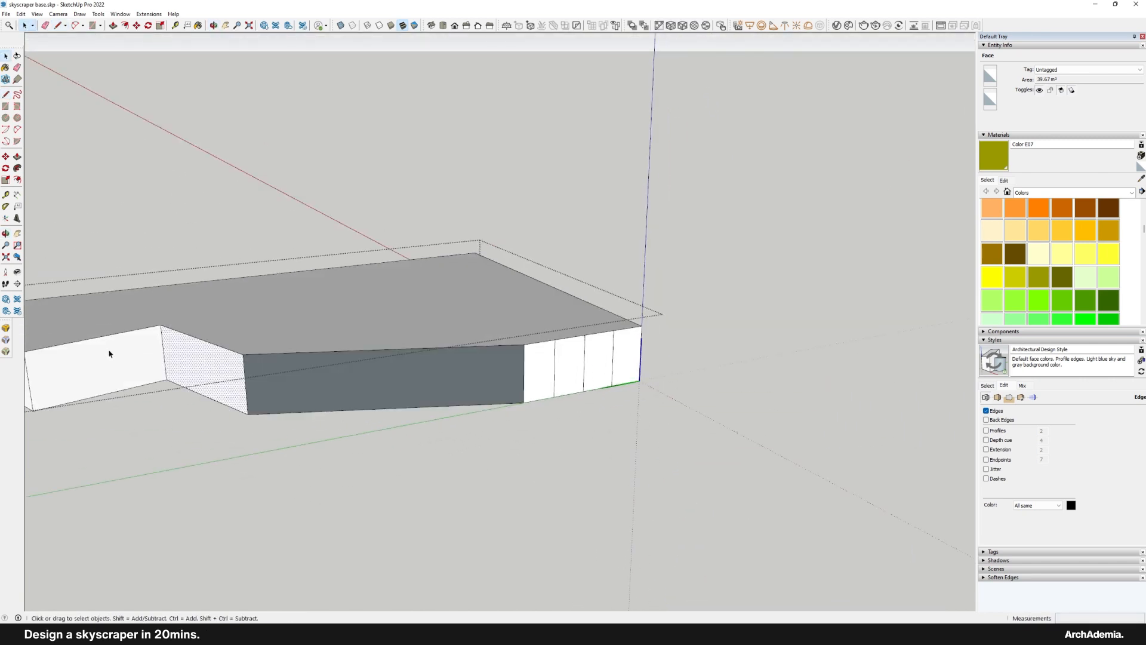
# Step: Turn the straight front wall's end panel at the axes corner into a component named "curtain wall"
pyautogui.moveTo(109, 354); pyautogui.dragTo(457, 273, button='middle')
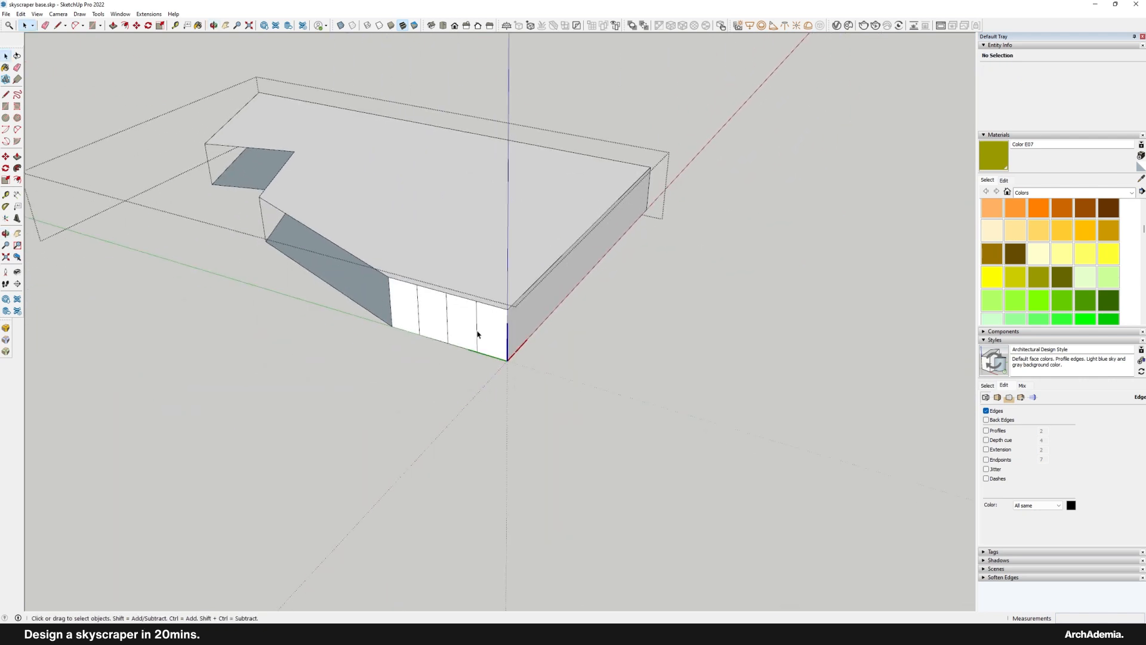
pyautogui.scroll(3, 478, 334)
pyautogui.rightClick(514, 312)
pyautogui.rightClick(525, 348)
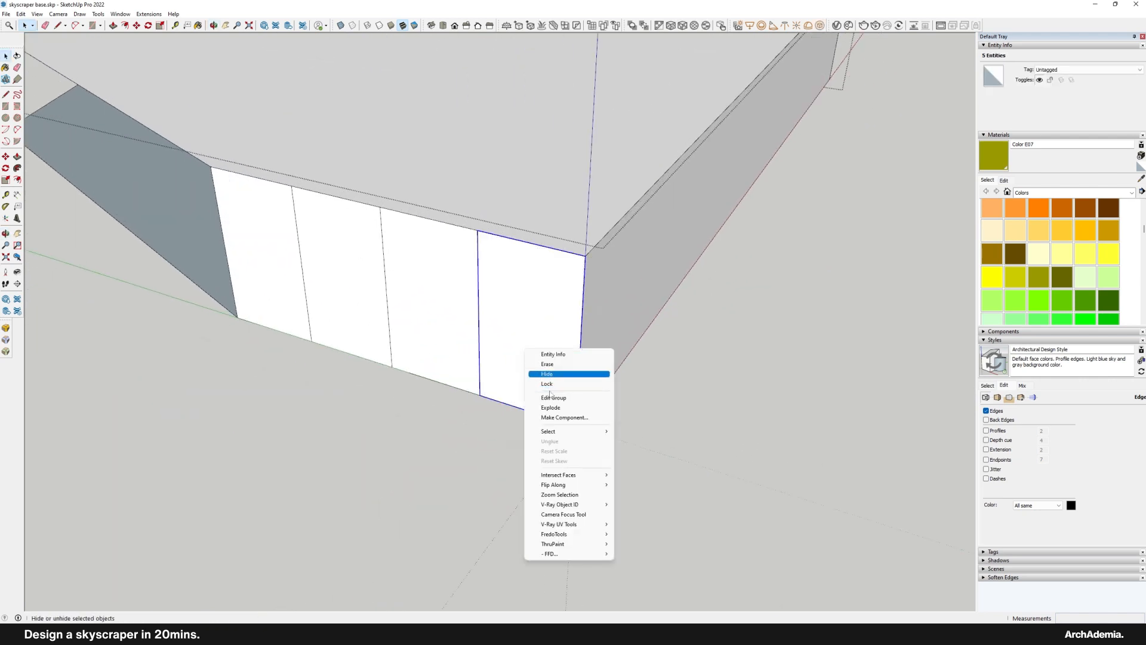
pyautogui.click(564, 417)
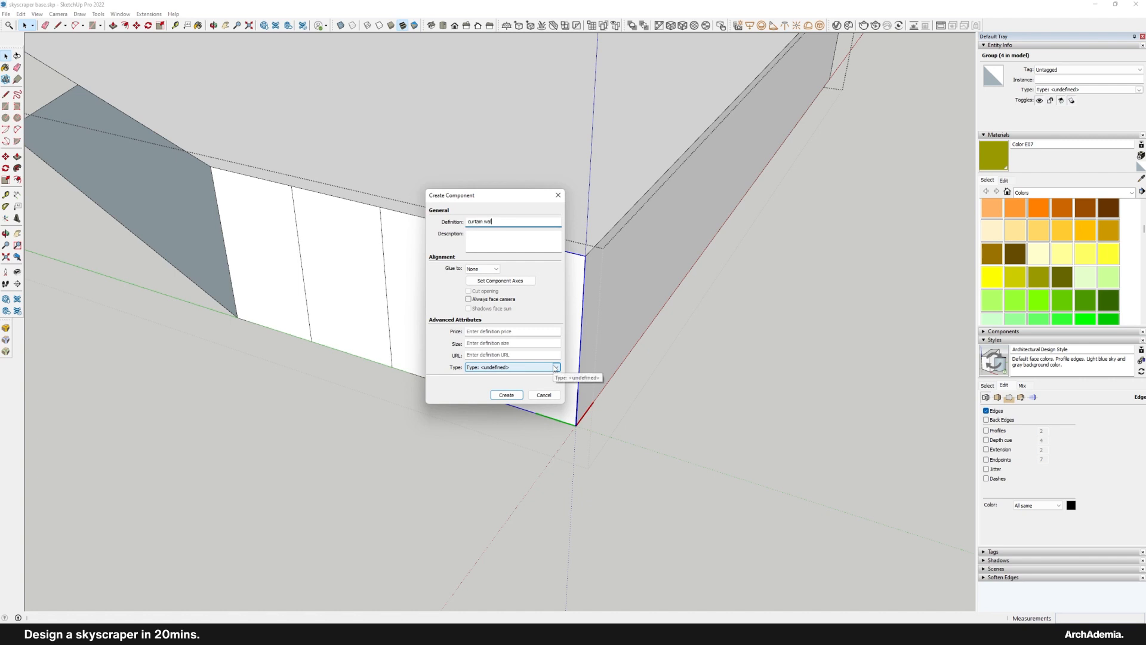
pyautogui.press('Return')
# Step: Erase the remaining panel divisions and faces on the straight front wall, keeping only the curtain wall component
pyautogui.moveTo(405, 282); pyautogui.dragTo(345, 264)
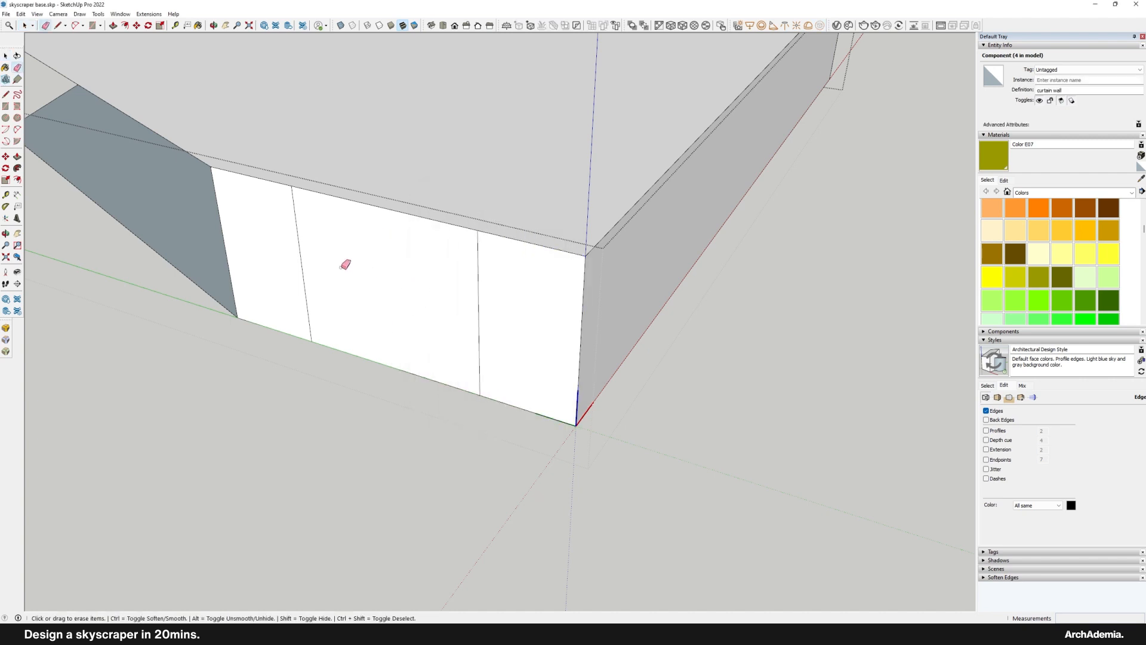
pyautogui.moveTo(295, 255); pyautogui.dragTo(364, 285, button='middle')
pyautogui.click(303, 262)
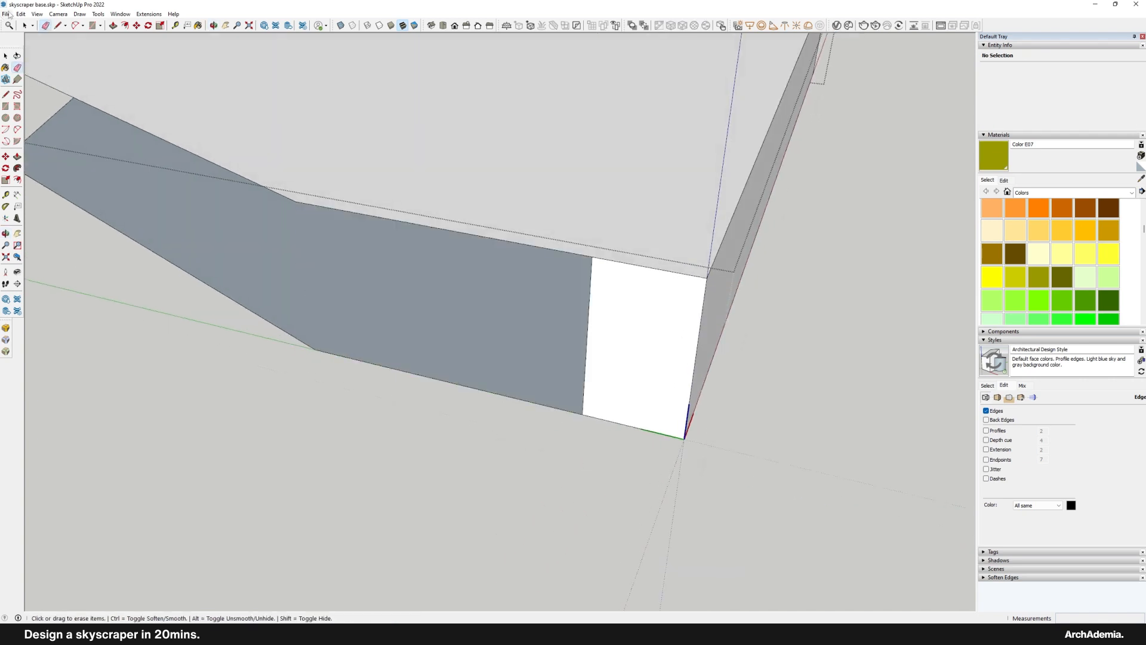
# Step: Copy the curtain wall component by its own width along the straight front wall as a 3x array
pyautogui.click(659, 328)
pyautogui.press('m')
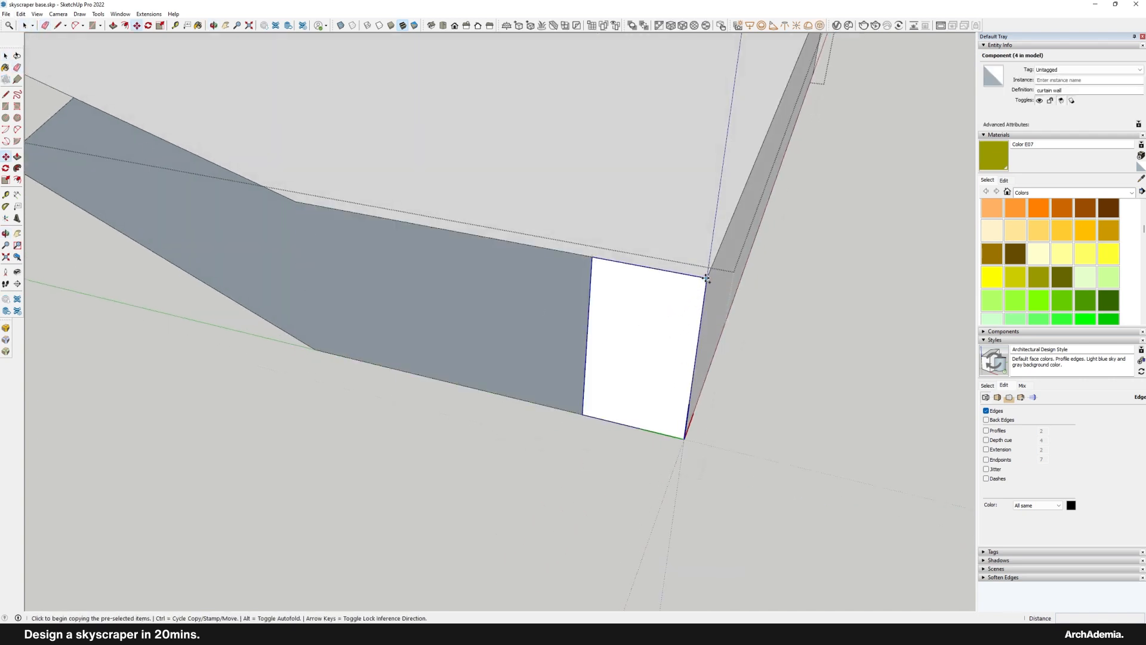
pyautogui.click(706, 278)
pyautogui.click(594, 259)
pyautogui.write('3x')
pyautogui.press('Return')
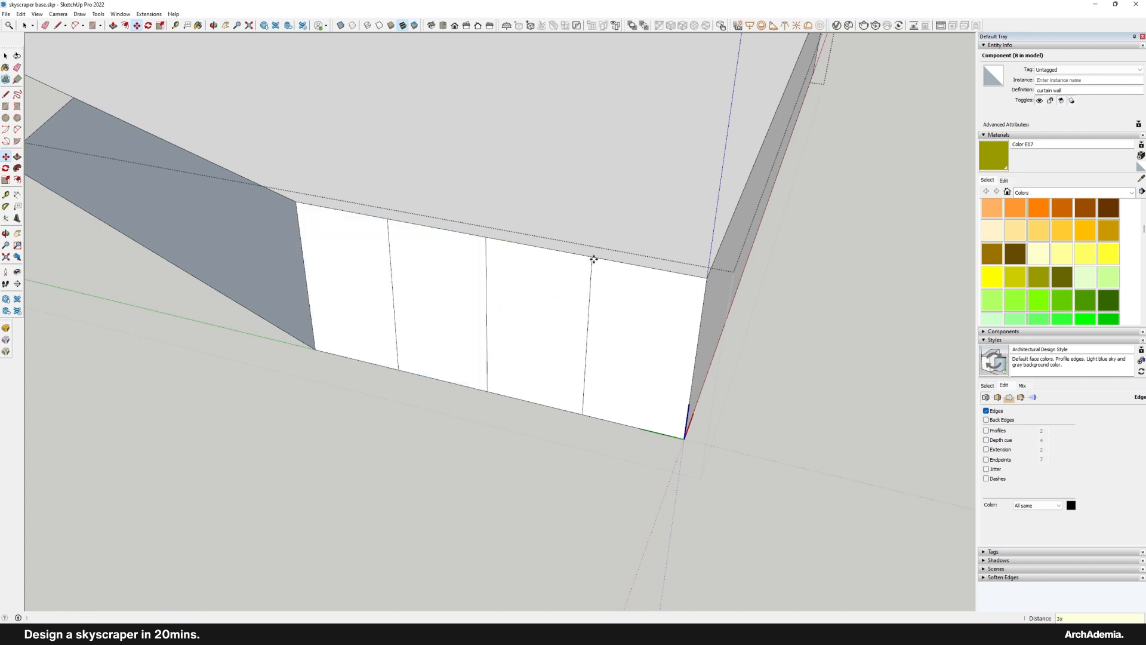
# Step: Copy the straight wall's last panel one panel width further, so it starts at the corner with the long angled wall
pyautogui.press('space')
pyautogui.moveTo(246, 217); pyautogui.dragTo(521, 349, button='middle')
pyautogui.scroll(2, 521, 350)
pyautogui.click(522, 350)
pyautogui.press('m')
pyautogui.press('ctrl')
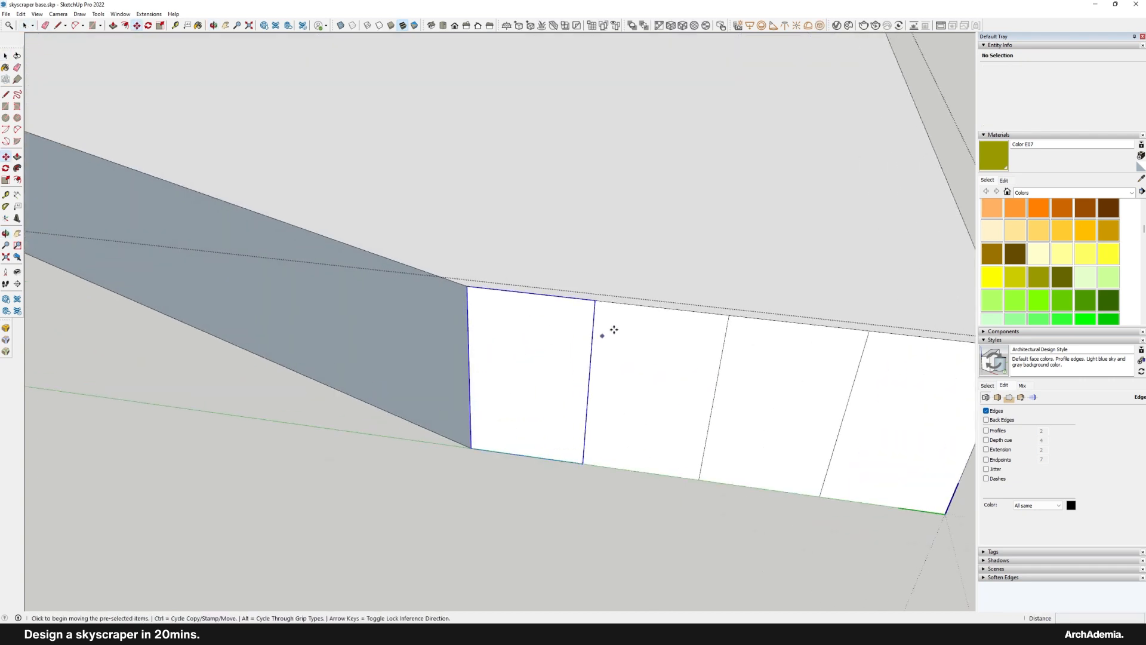
pyautogui.click(596, 300)
pyautogui.click(467, 286)
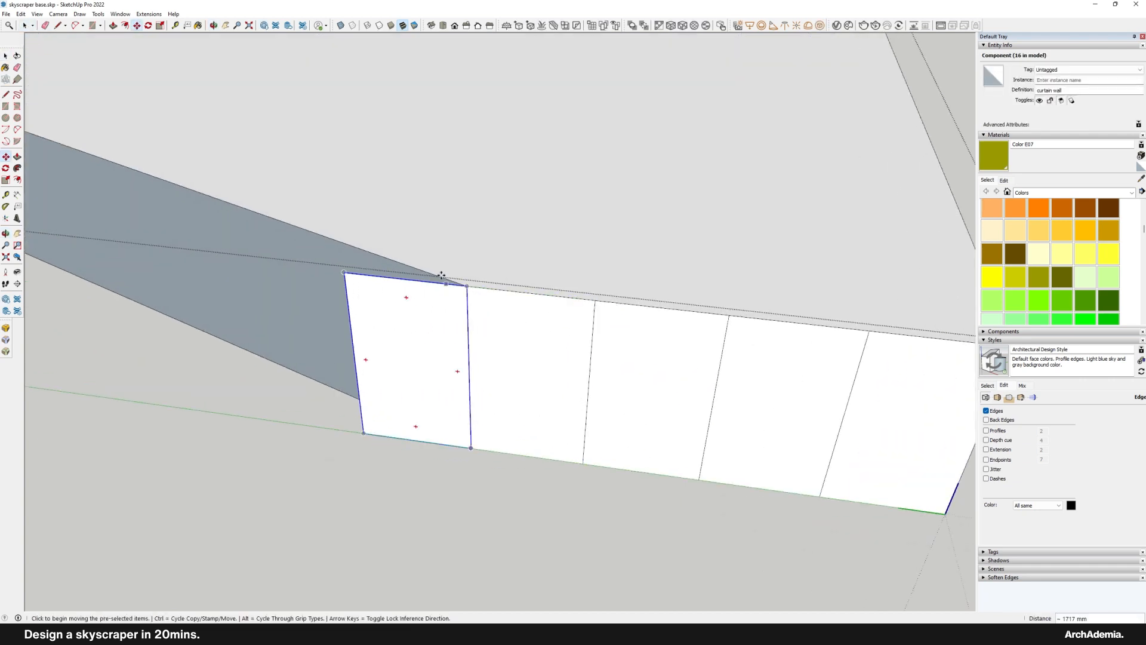
# Step: Rotate the copied panel about the corner's top point until it lies along the long angled wall
pyautogui.click(6, 168)
pyautogui.click(465, 286)
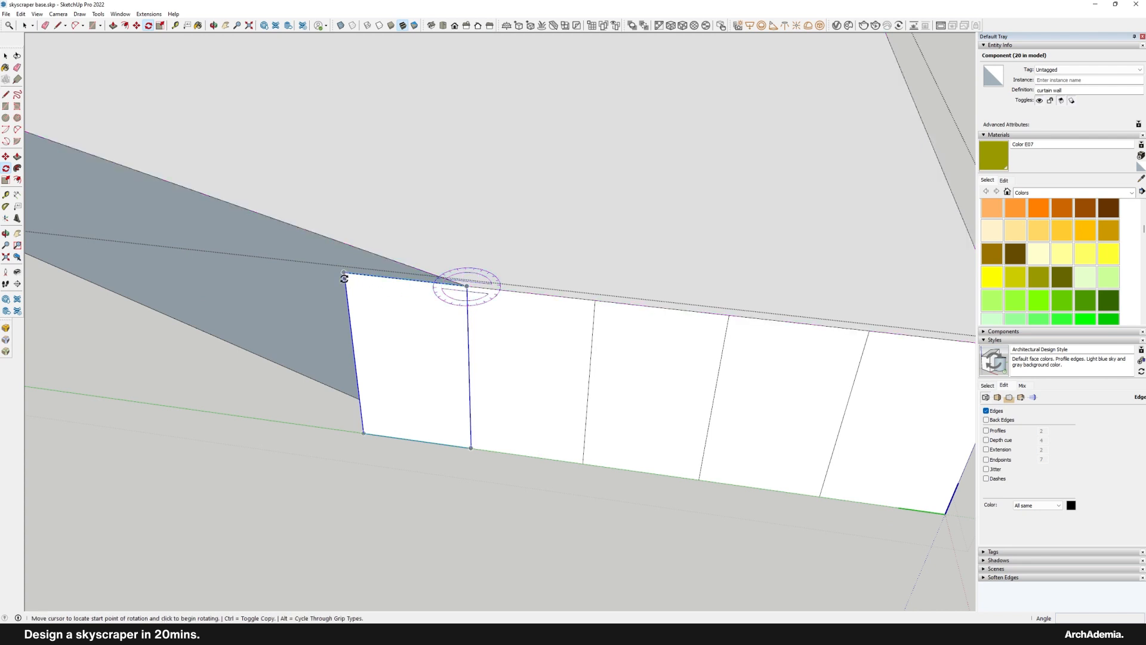
pyautogui.click(344, 278)
pyautogui.click(385, 257)
# Step: Copy the rotated panel by its own width along the long angled wall as a 7x array
pyautogui.press('m')
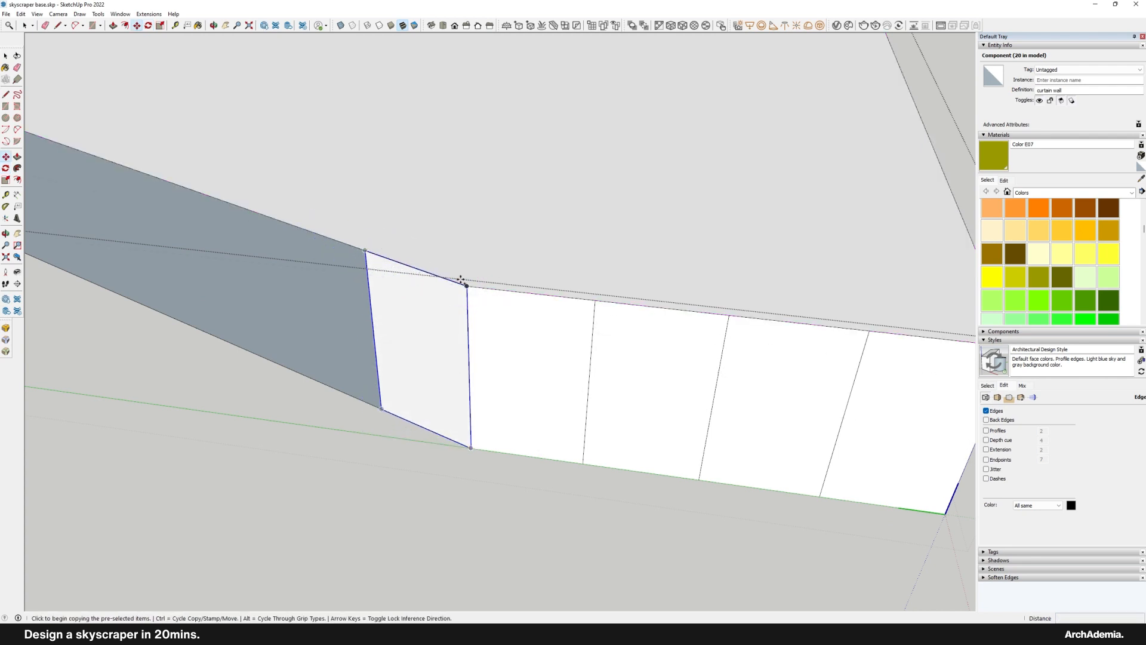
pyautogui.click(461, 280)
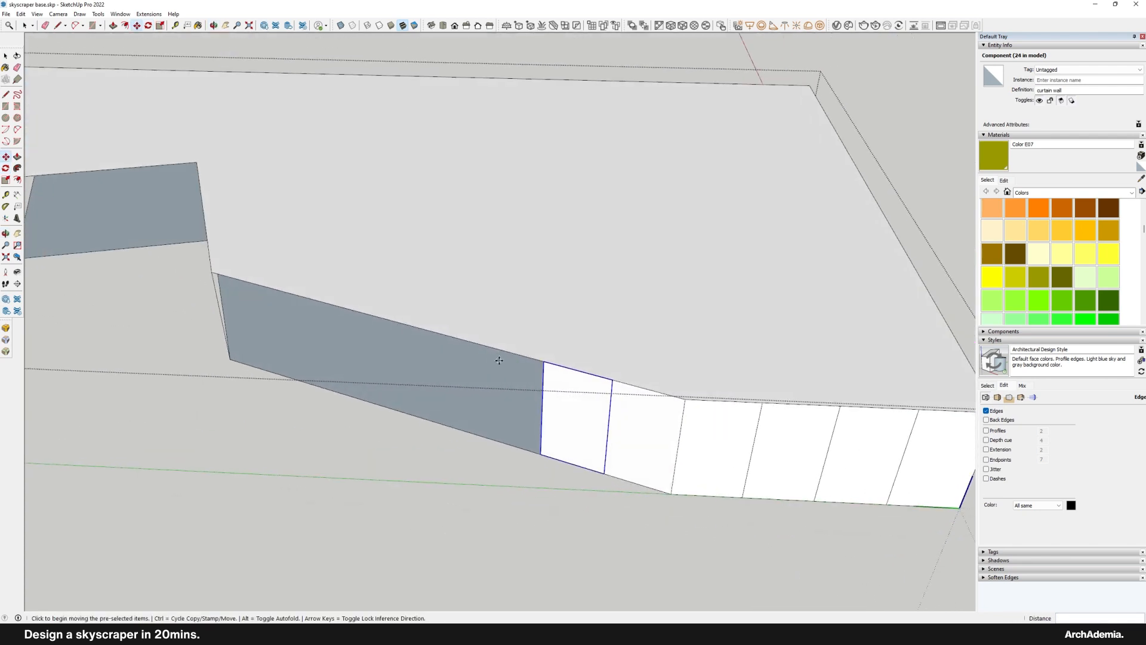
pyautogui.write('7x')
pyautogui.press('Return')
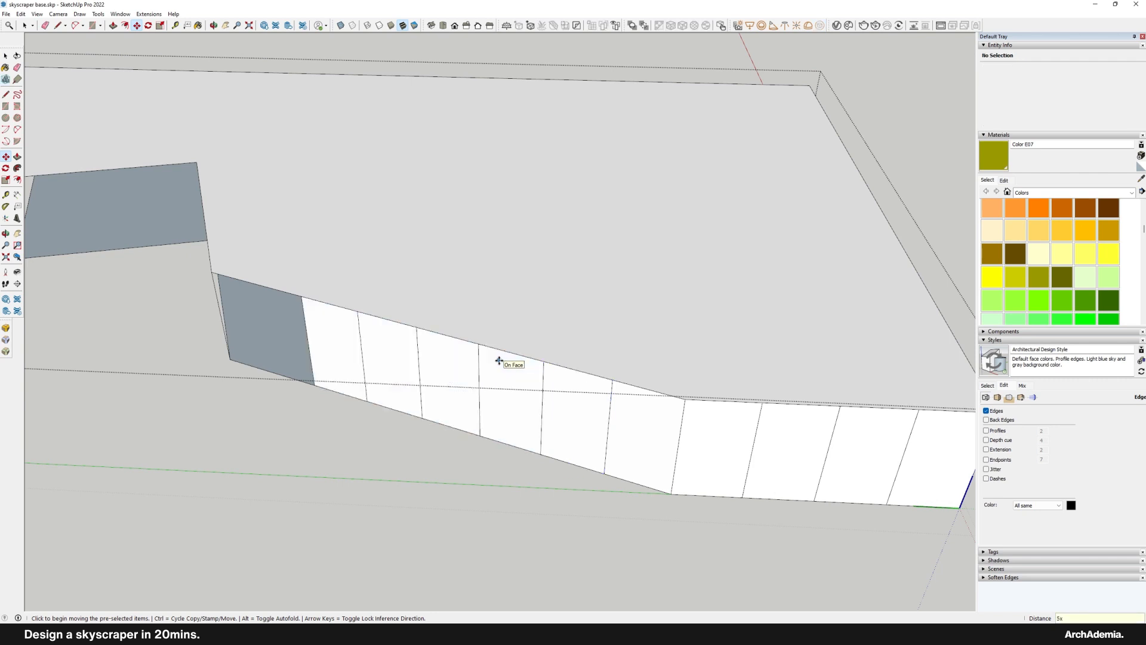
pyautogui.click(5, 56)
pyautogui.scroll(2, 251, 334)
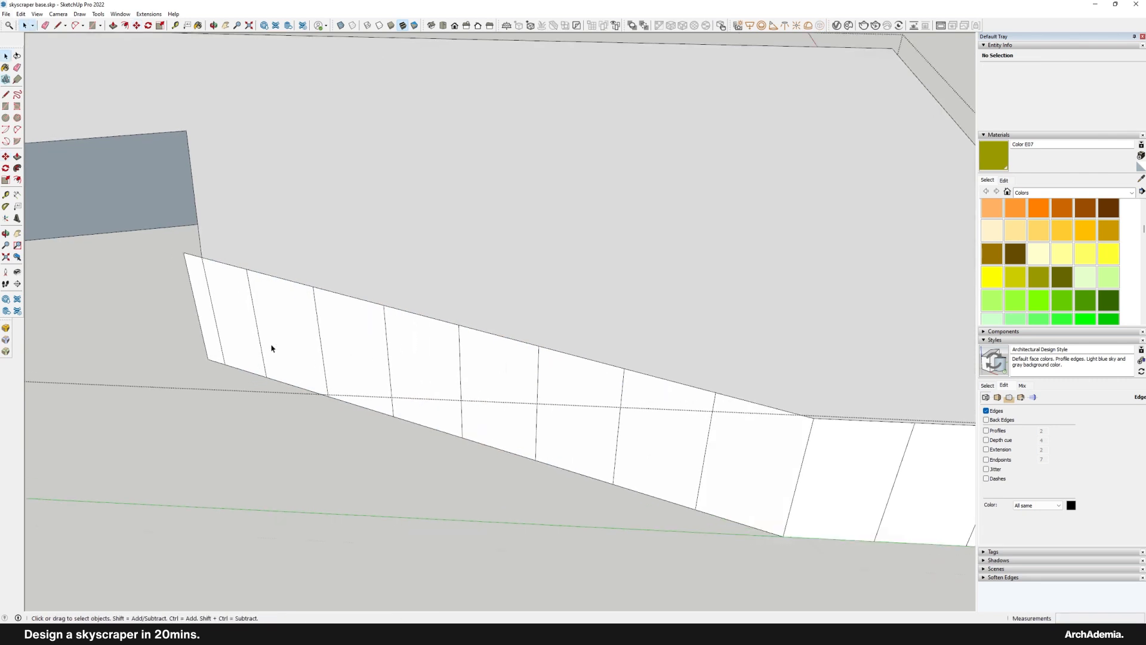
# Step: Align the drawing axes to the long angled wall, with the origin at its top corner beside the straight wall
pyautogui.scroll(-2, 308, 366)
pyautogui.moveTo(311, 364); pyautogui.dragTo(449, 333, button='middle')
pyautogui.scroll(2, 286, 346)
pyautogui.click(238, 384)
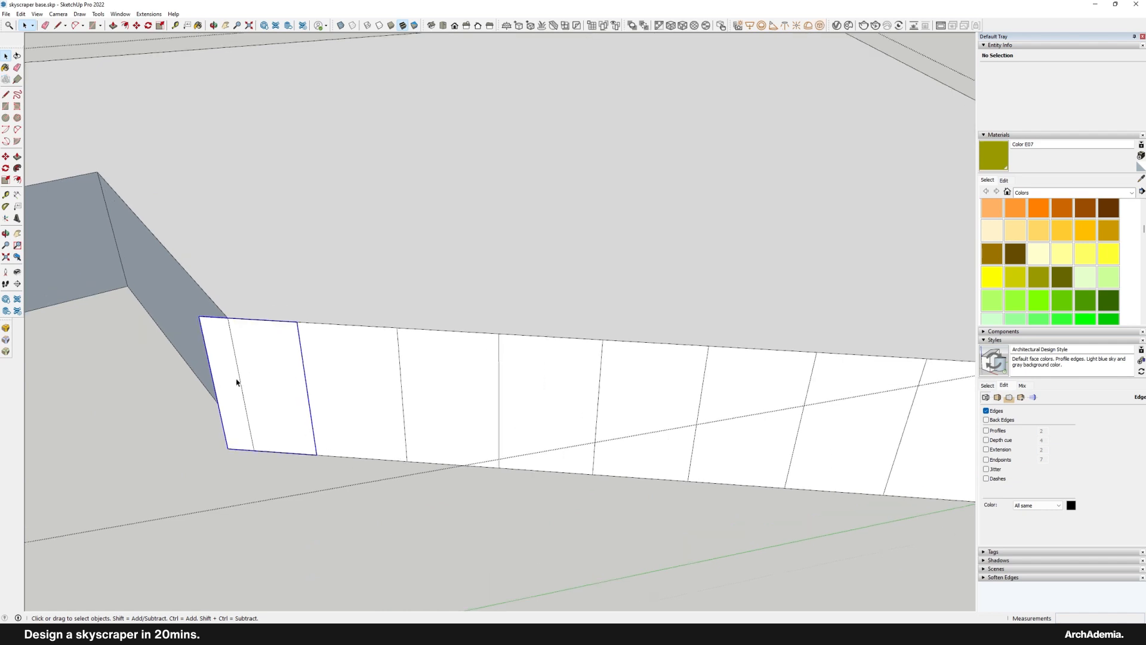
pyautogui.click(5, 218)
pyautogui.scroll(-2, 593, 384)
pyautogui.moveTo(593, 384); pyautogui.dragTo(710, 478, button='middle')
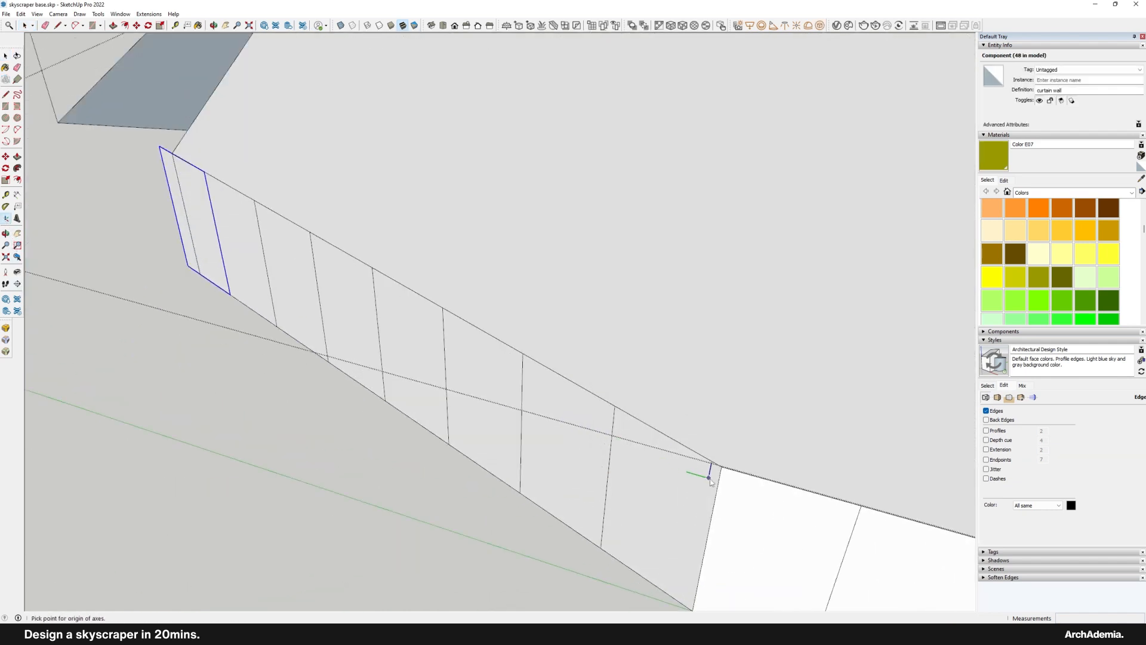
pyautogui.click(722, 466)
pyautogui.scroll(2, 669, 436)
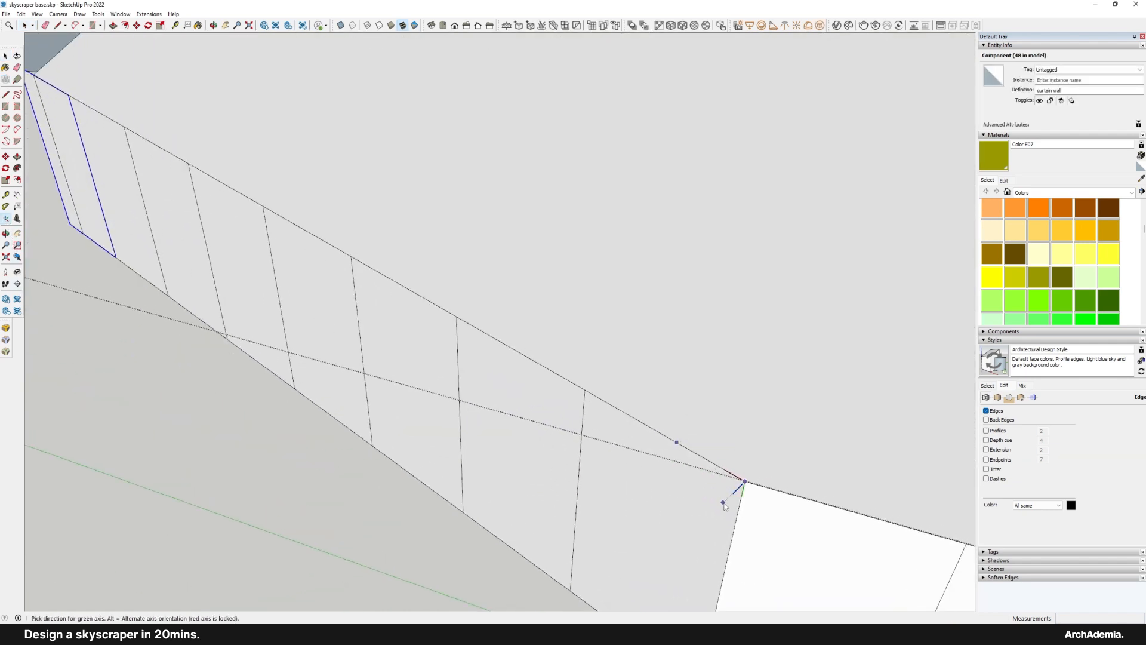
pyautogui.click(722, 506)
pyautogui.moveTo(722, 506); pyautogui.dragTo(308, 374, button='middle')
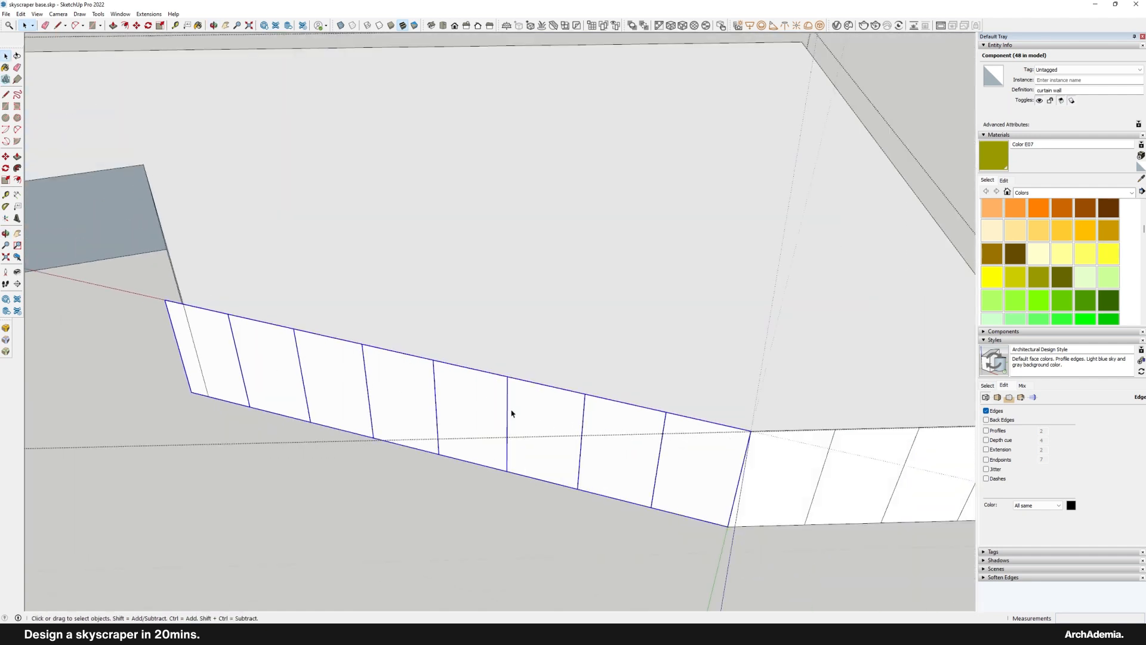
# Step: Scale the eight angled-wall panels together along the red axis so the last one ends at the wall's far corner
pyautogui.press('s')
pyautogui.scroll(5, 155, 340)
pyautogui.click(240, 385)
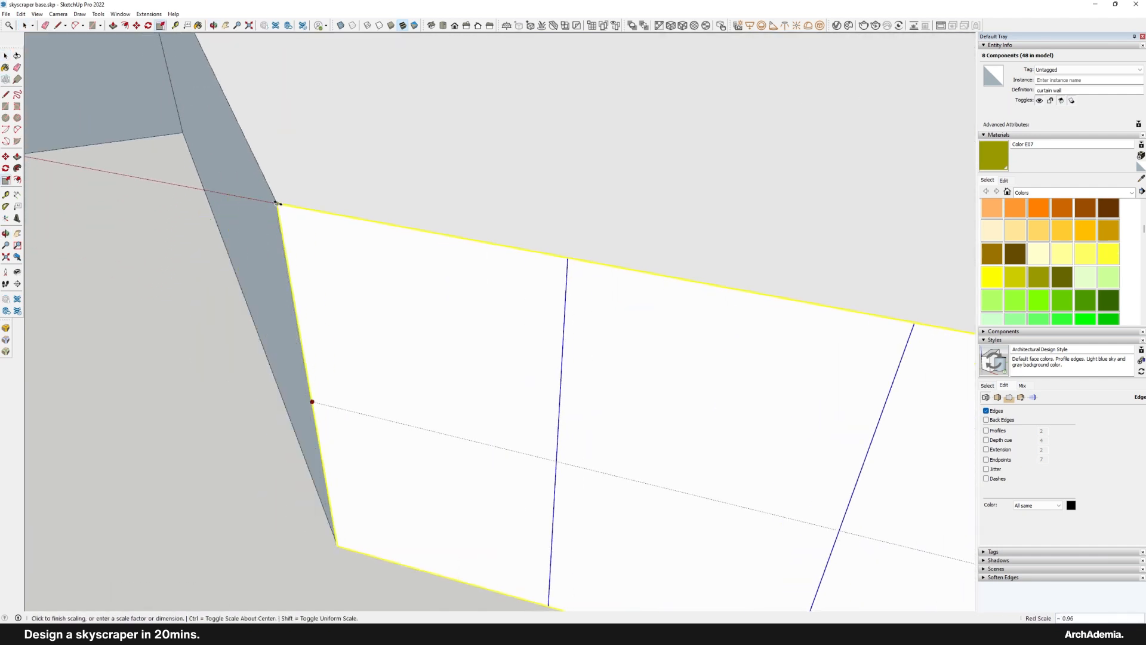
pyautogui.click(278, 203)
pyautogui.scroll(-5, 404, 307)
pyautogui.click(24, 25)
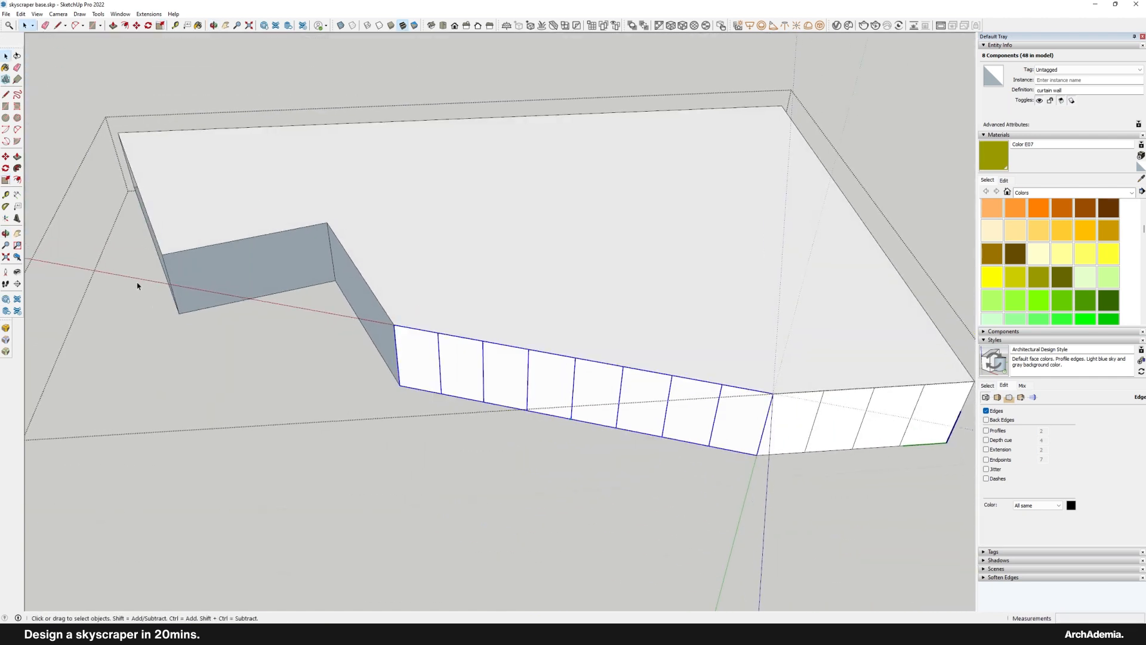
# Step: Reset the drawing axes to their original position
pyautogui.rightClick(137, 278)
pyautogui.click(161, 304)
pyautogui.scroll(-2, 164, 305)
pyautogui.scroll(1, 625, 361)
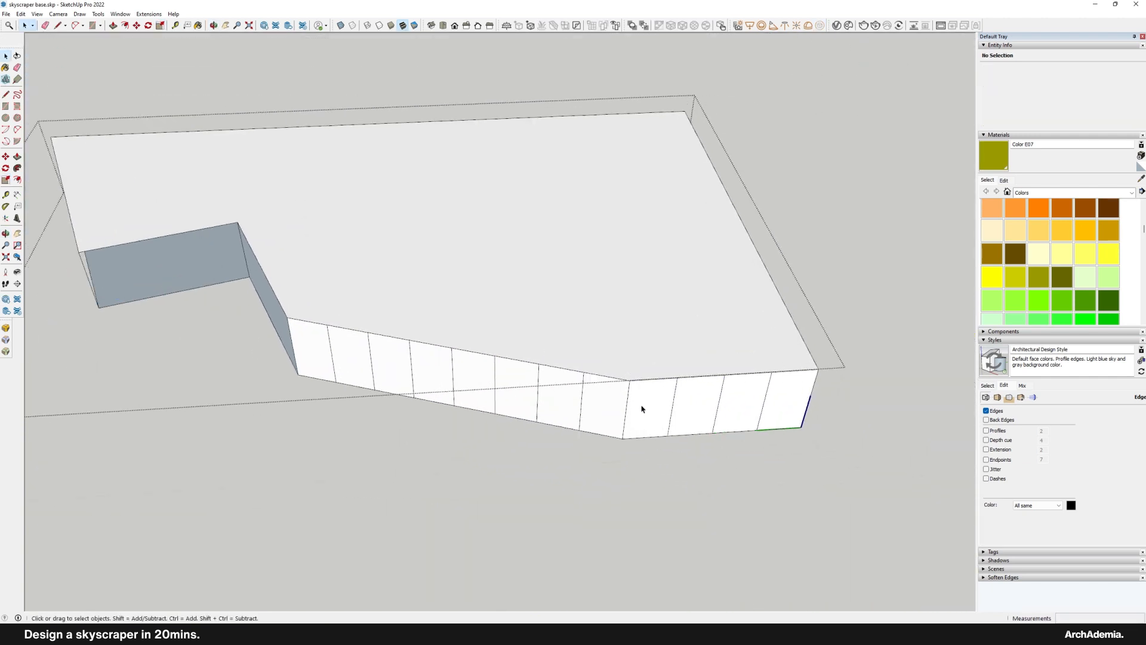
# Step: Copy the straight wall's four panels to the long angled wall's far corner and rotate them onto the adjoining recess wall
pyautogui.press('m')
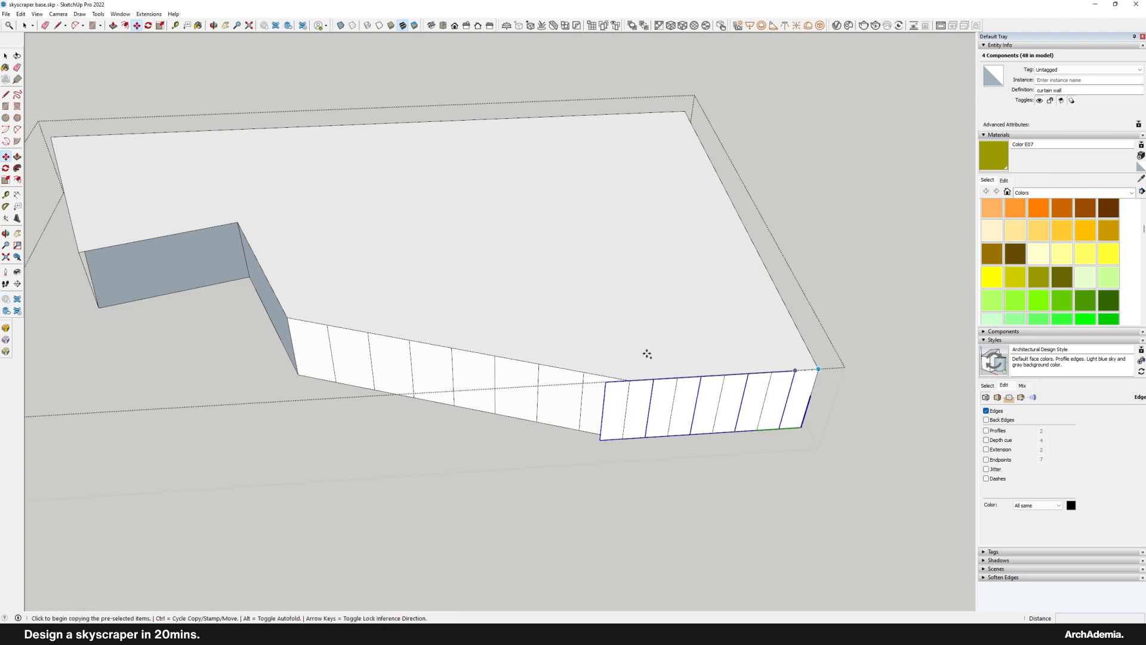
pyautogui.keyDown('shift'); pyautogui.moveTo(323, 323); pyautogui.dragTo(514, 365, button='middle'); pyautogui.keyUp('shift')
pyautogui.scroll(2, 517, 365)
pyautogui.click(474, 360)
pyautogui.press('q')
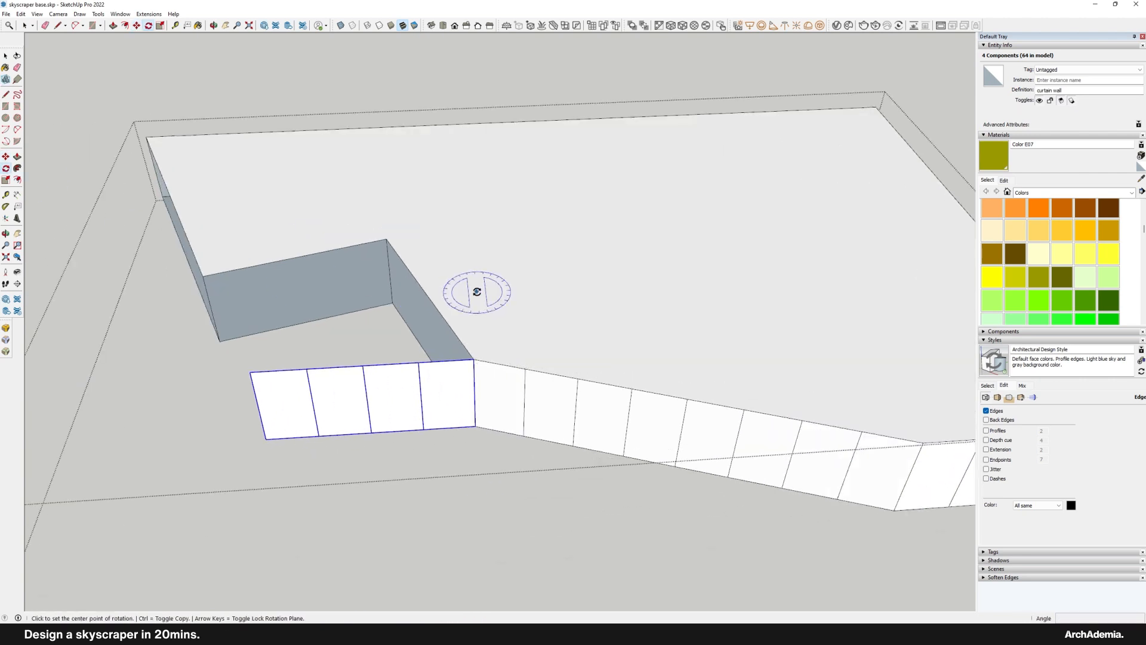
pyautogui.click(473, 360)
pyautogui.click(250, 372)
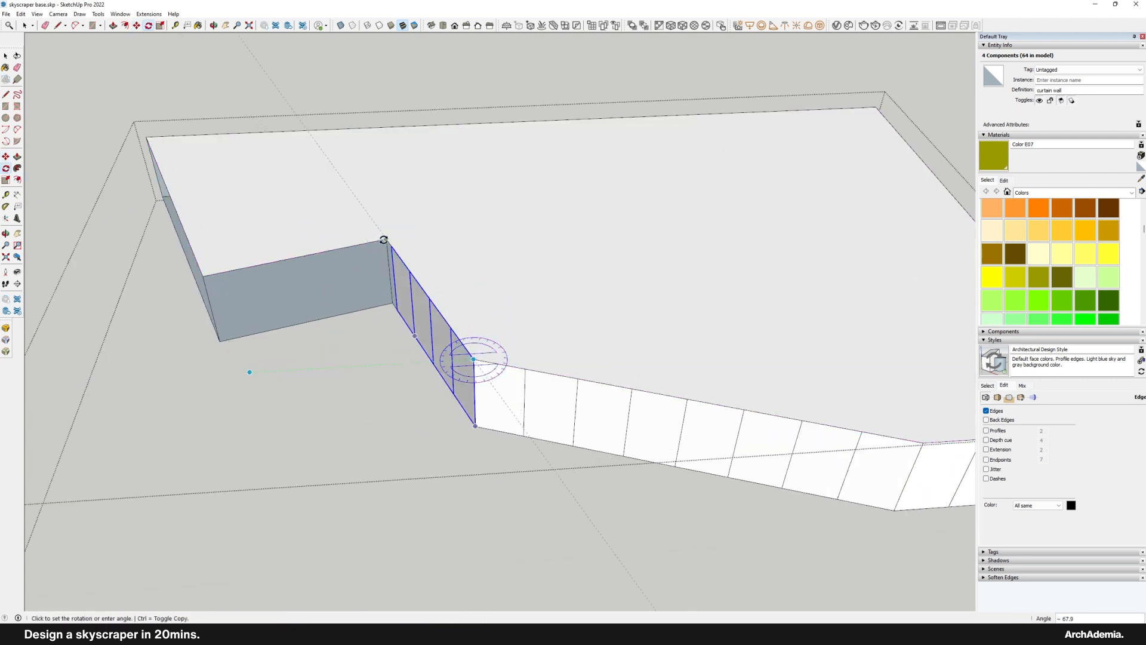
pyautogui.click(384, 239)
# Step: Copy the four recess panels to the recess's inner corner and rotate them onto the second recess wall
pyautogui.moveTo(383, 239); pyautogui.dragTo(511, 366, button='middle')
pyautogui.press('m')
pyautogui.press('ctrl')
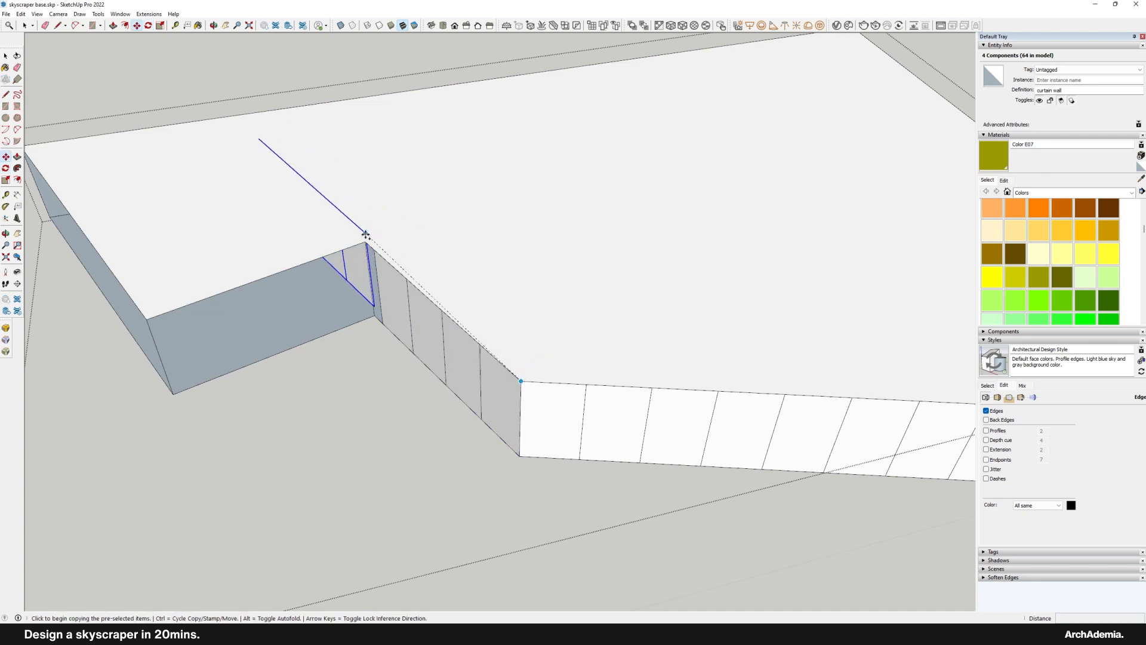
pyautogui.click(366, 234)
pyautogui.press('q')
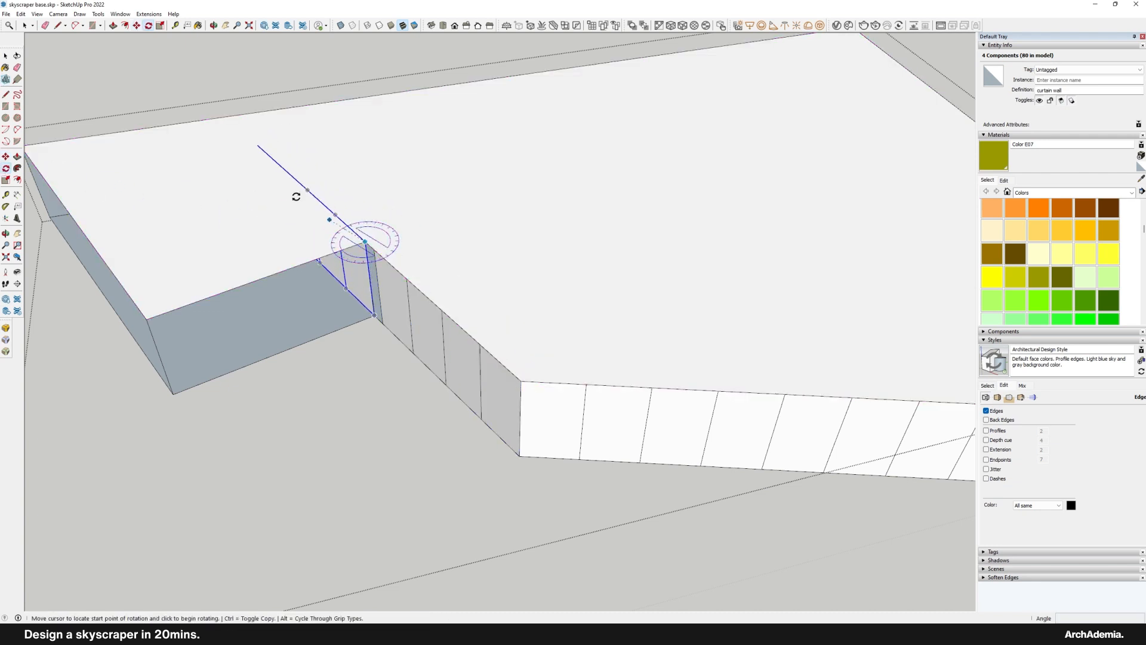
pyautogui.click(258, 146)
pyautogui.click(146, 316)
pyautogui.keyDown('shift'); pyautogui.moveTo(146, 316); pyautogui.dragTo(311, 319, button='middle'); pyautogui.keyUp('shift')
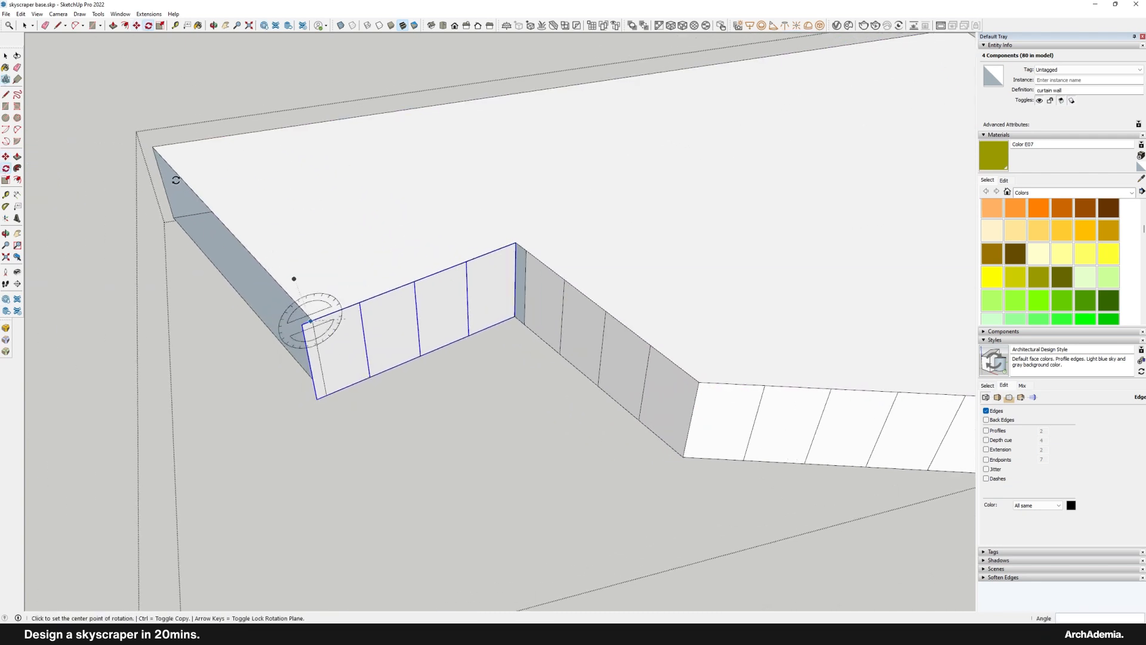
# Step: Stretch the first recess wall's end panel to the inner corner to close the gap
pyautogui.scroll(5, 555, 307)
pyautogui.click(512, 258)
pyautogui.press('s')
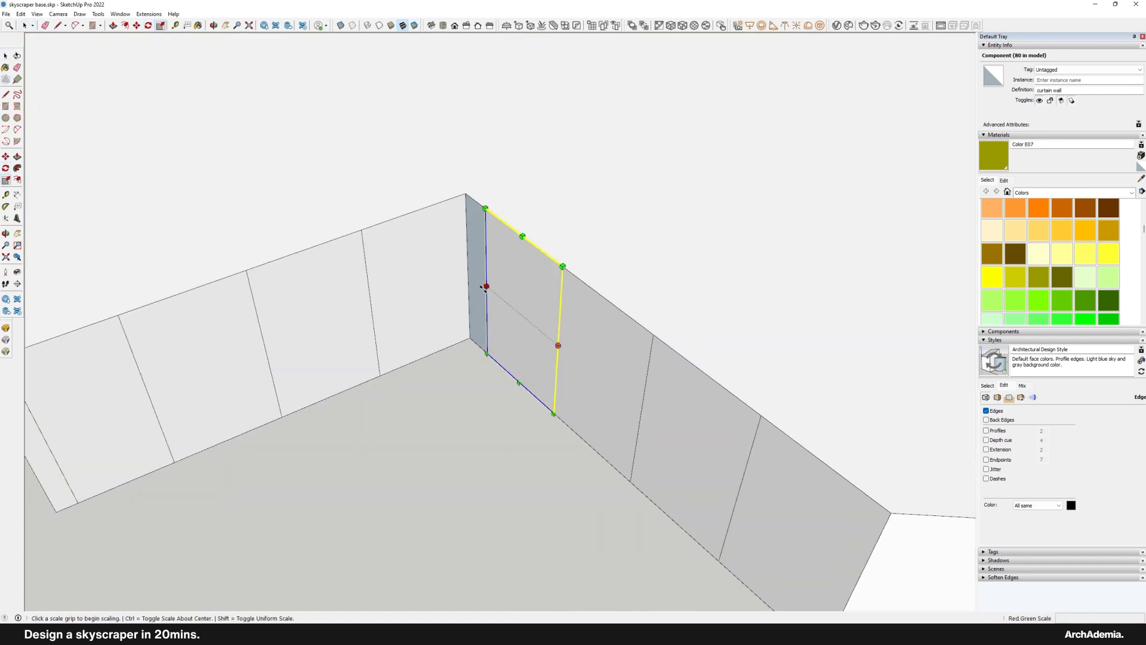
pyautogui.click(468, 198)
pyautogui.click(467, 197)
pyautogui.scroll(-2, 836, 267)
# Step: Scale the second recess wall's outer end panel to 0.82 so it ends at the wall's outer corner
pyautogui.keyDown('shift'); pyautogui.moveTo(236, 426); pyautogui.dragTo(355, 424, button='middle'); pyautogui.keyUp('shift')
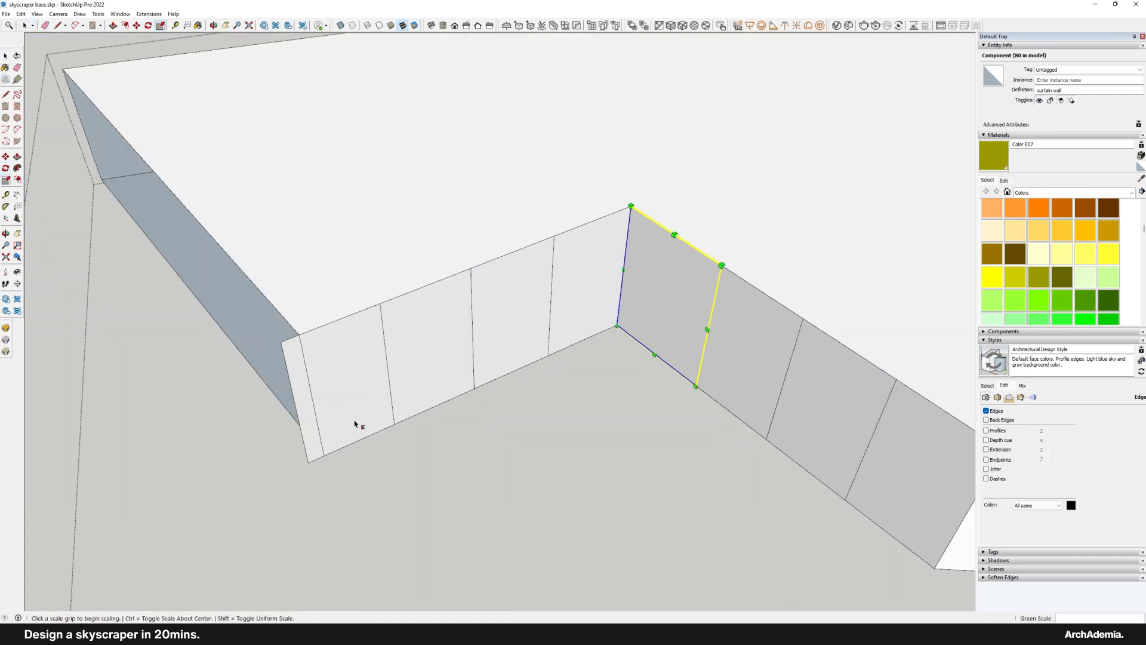
pyautogui.click(315, 402)
pyautogui.click(294, 401)
pyautogui.click(312, 399)
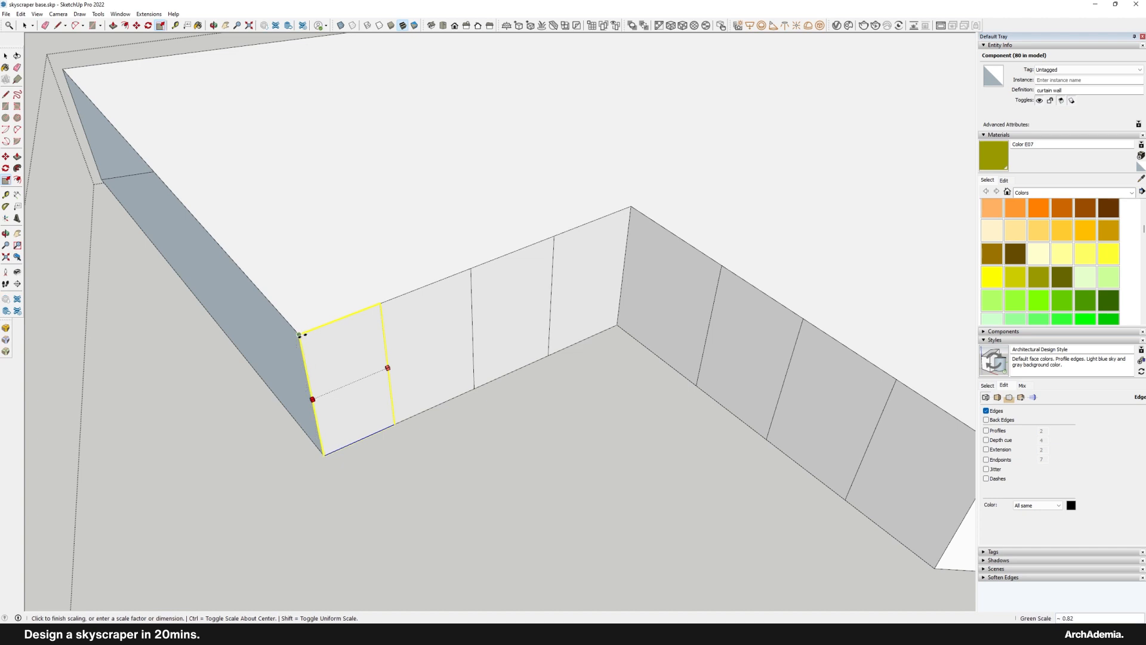
pyautogui.click(24, 27)
# Step: Copy the long angled wall's eight panels to the outer corner at the end of the second recess wall
pyautogui.scroll(-2, 531, 355)
pyautogui.moveTo(501, 358); pyautogui.dragTo(403, 325, button='middle')
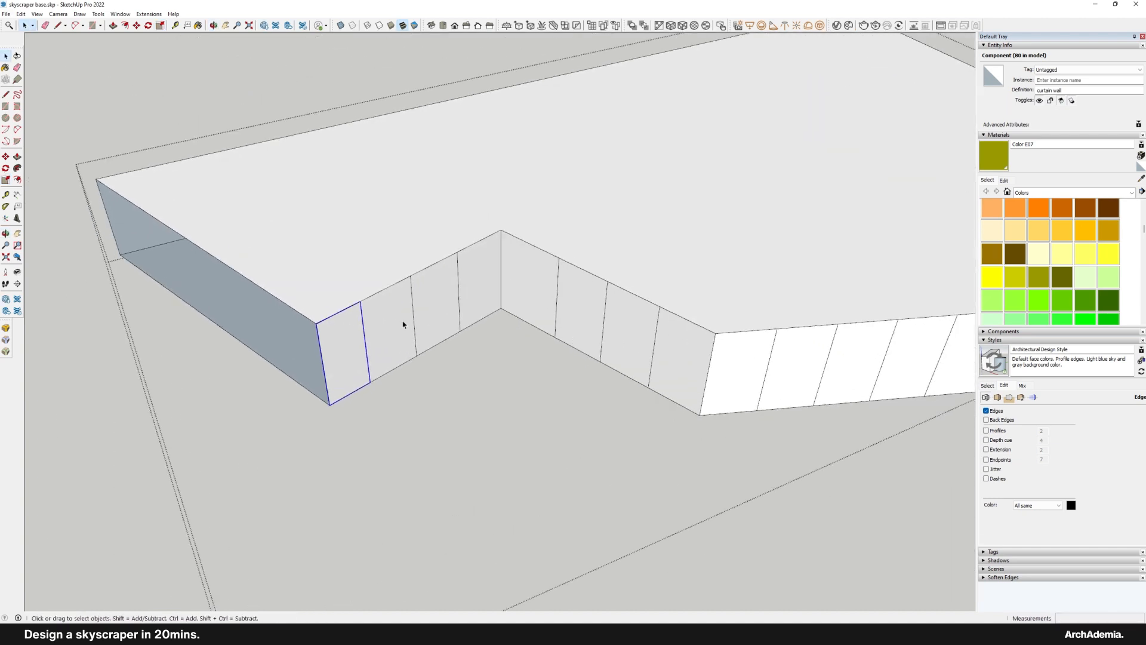
pyautogui.moveTo(668, 359); pyautogui.dragTo(924, 347, button='middle')
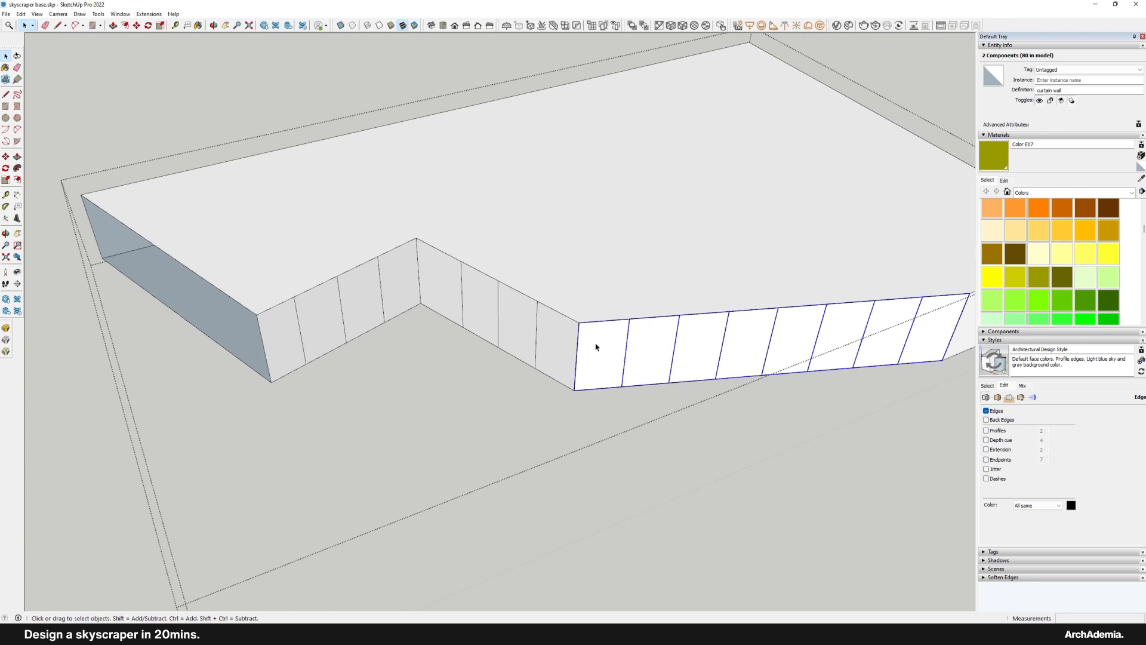
pyautogui.scroll(-1, 595, 347)
pyautogui.press('m')
pyautogui.click(900, 304)
pyautogui.keyDown('shift'); pyautogui.moveTo(519, 271); pyautogui.dragTo(709, 303, button='middle'); pyautogui.keyUp('shift')
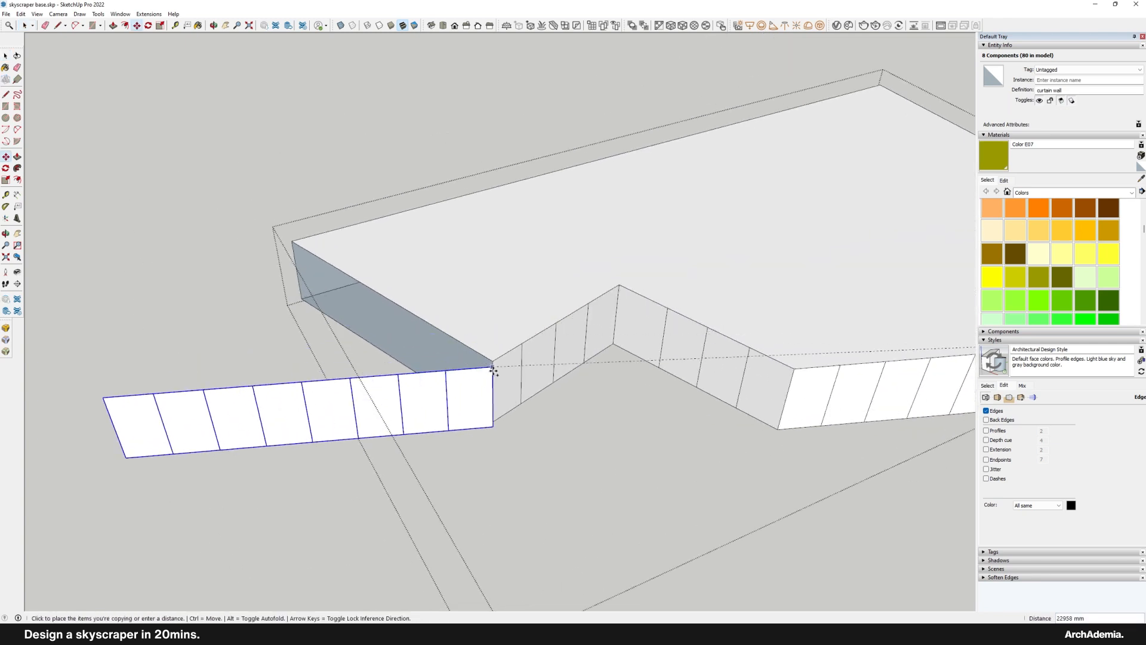
pyautogui.click(493, 361)
# Step: Rotate the eight copied panels about the shared top corner so they line the quadrant's bare end wall
pyautogui.scroll(2, 217, 397)
pyautogui.click(6, 168)
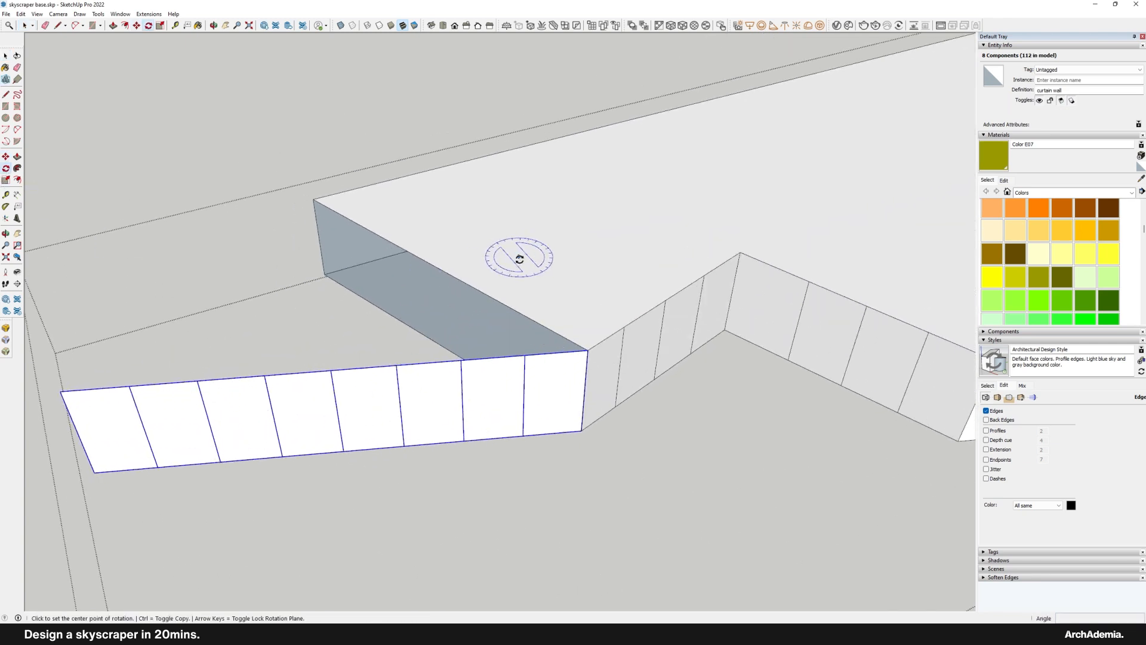
pyautogui.click(587, 350)
pyautogui.click(70, 391)
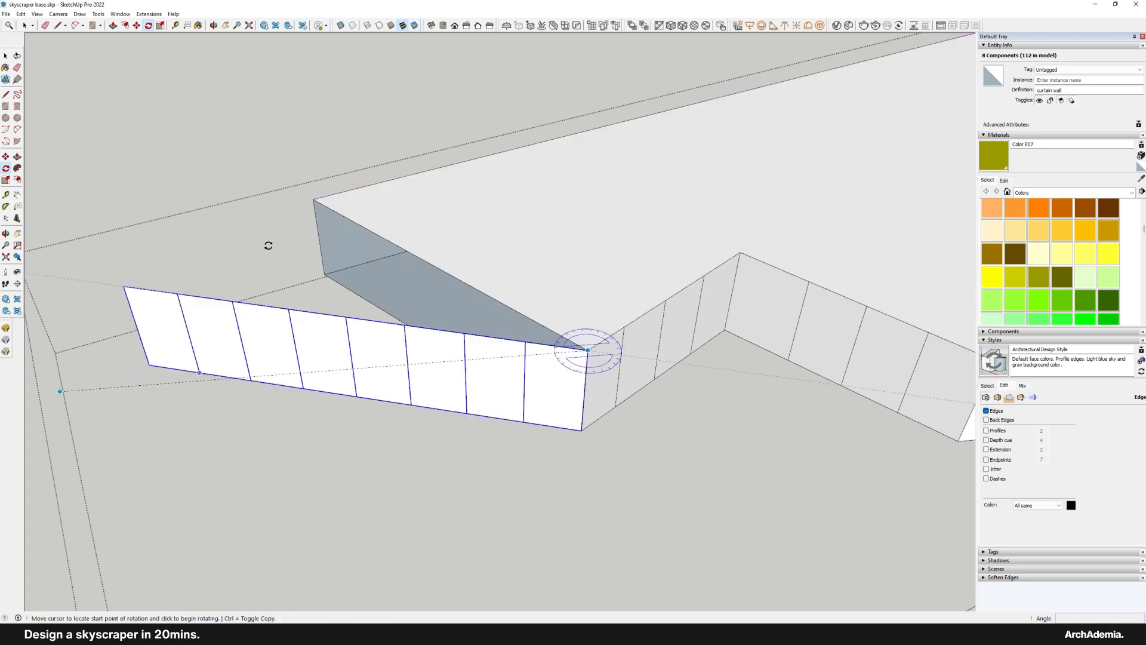
pyautogui.click(314, 202)
# Step: Delete the surplus curtain wall panel that extends past the far corner of the end wall
pyautogui.press('space')
pyautogui.scroll(1, 311, 204)
pyautogui.click(303, 210)
pyautogui.press('Delete')
# Step: Scale the end wall's outermost panel narrower so it finishes at the wall's corner
pyautogui.click(347, 244)
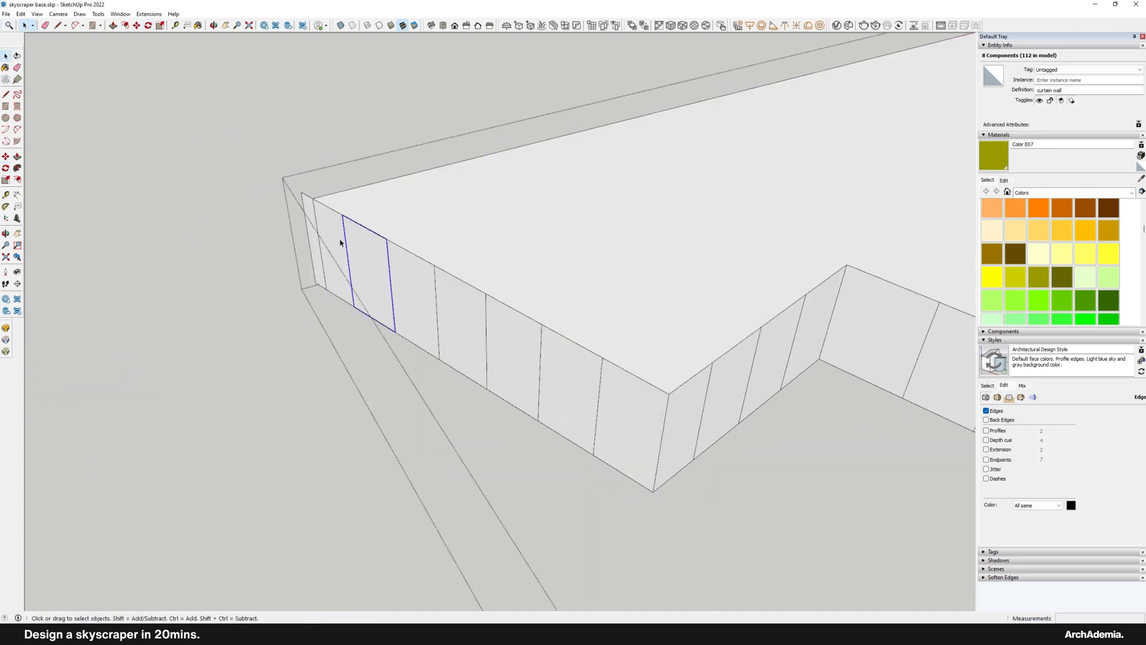
pyautogui.click(338, 240)
pyautogui.scroll(2, 338, 239)
pyautogui.moveTo(338, 239); pyautogui.dragTo(281, 271, button='middle')
pyautogui.press('s')
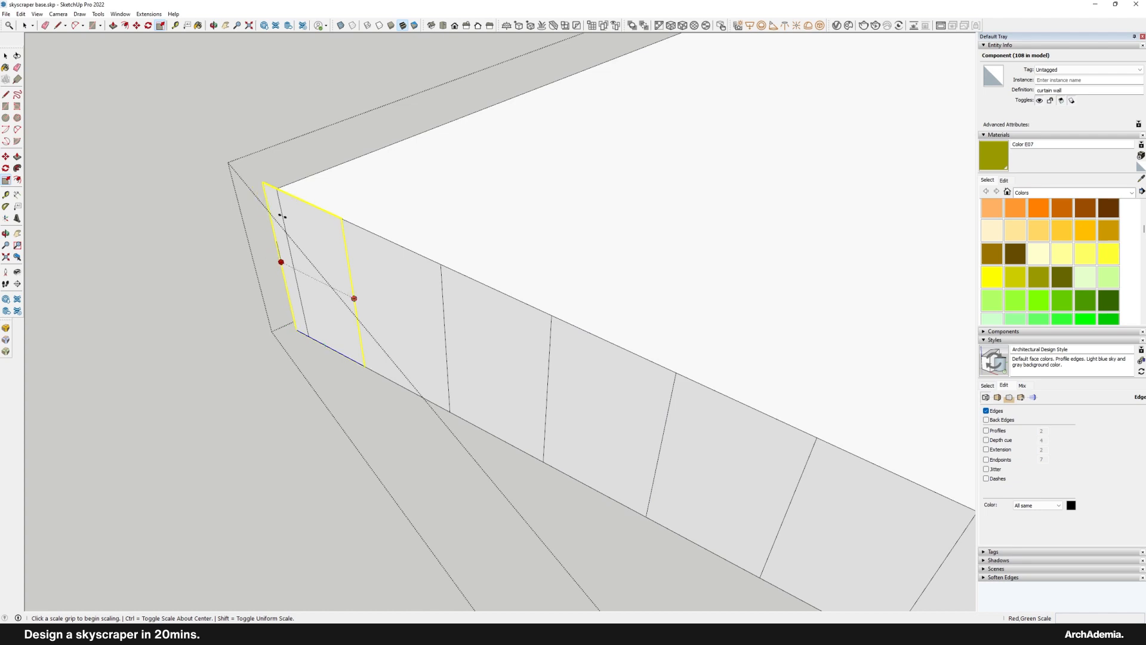
pyautogui.moveTo(280, 203); pyautogui.dragTo(452, 95, button='middle')
pyautogui.scroll(1, 441, 285)
# Step: Group the quadrant's top face together with its boundary edges
pyautogui.doubleClick(457, 278)
pyautogui.scroll(-1, 573, 328)
pyautogui.moveTo(573, 329); pyautogui.dragTo(540, 471, button='middle')
pyautogui.rightClick(532, 217)
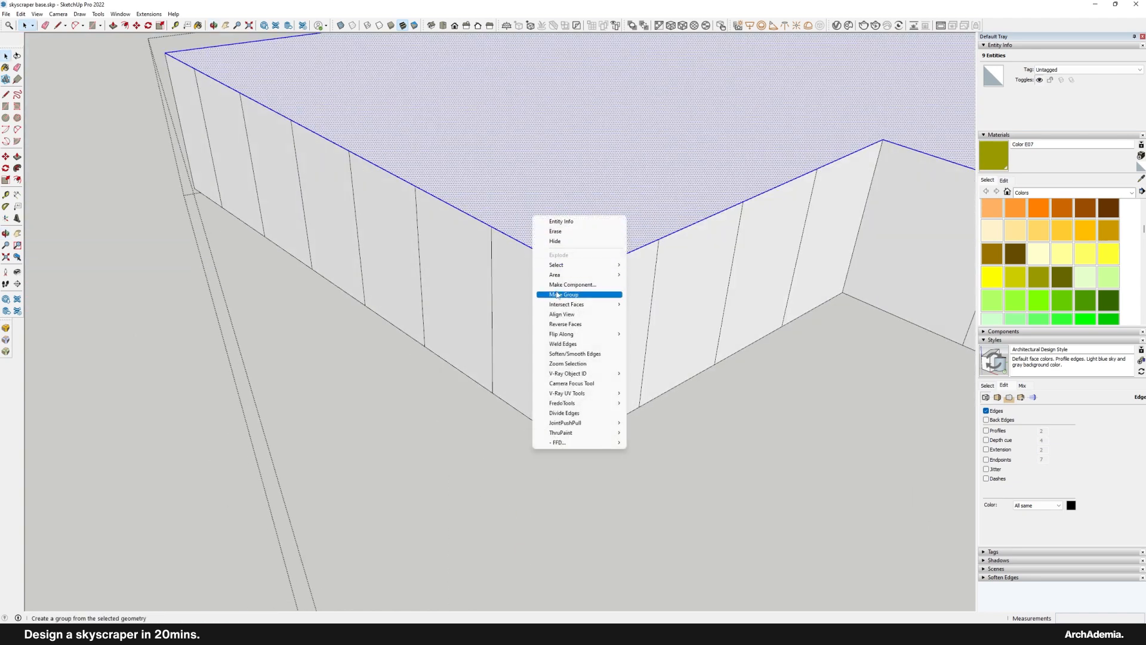
pyautogui.click(557, 295)
# Step: Delete the leftover bottom face beneath the curtain wall panels
pyautogui.moveTo(557, 295); pyautogui.dragTo(571, 215, button='middle')
pyautogui.scroll(-4, 542, 310)
pyautogui.click(565, 355)
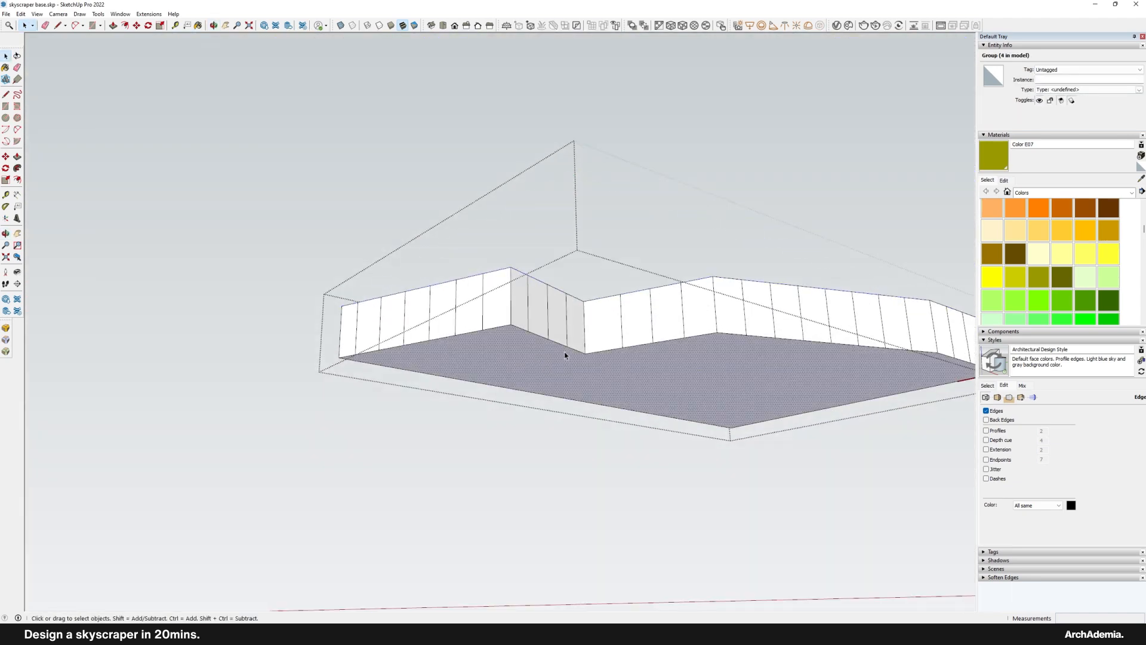
pyautogui.press('Delete')
pyautogui.moveTo(565, 355); pyautogui.dragTo(577, 448, button='middle')
pyautogui.moveTo(588, 261); pyautogui.dragTo(576, 334, button='middle')
# Step: Turn the grouped top face into a component named "floor"
pyautogui.doubleClick(460, 327)
pyautogui.scroll(2, 454, 325)
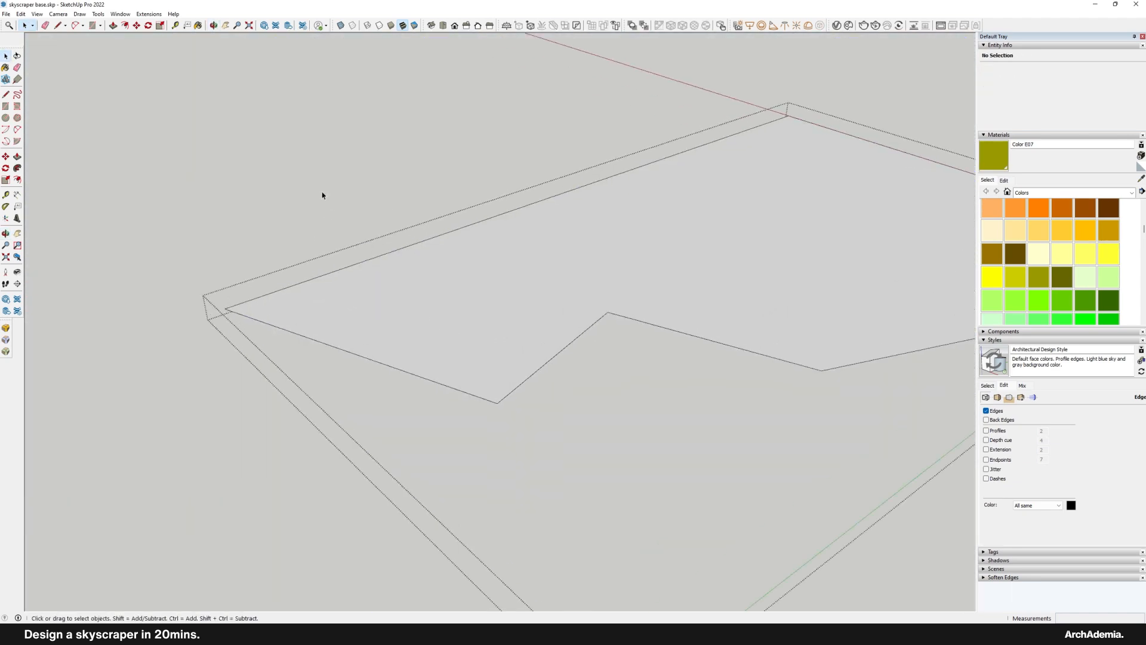
pyautogui.rightClick(436, 304)
pyautogui.click(467, 375)
pyautogui.write('floor')
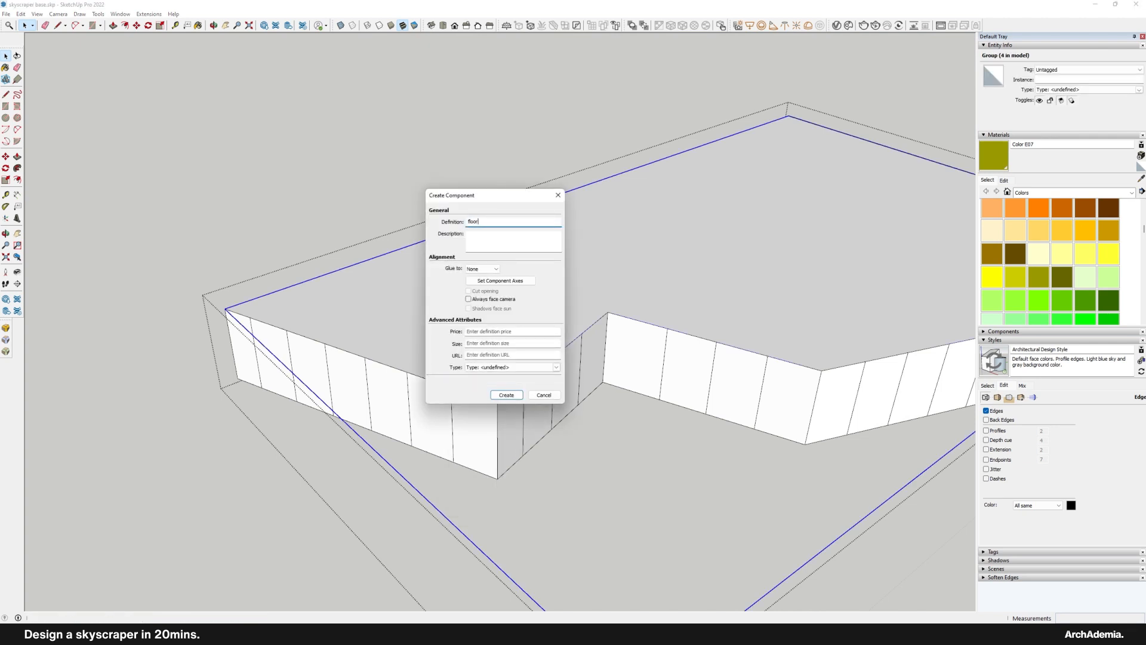
pyautogui.press('Return')
# Step: Push/Pull the face inside the floor component to give it a thin slab thickness, and close the component
pyautogui.scroll(3, 464, 373)
pyautogui.doubleClick(463, 362)
pyautogui.press('p')
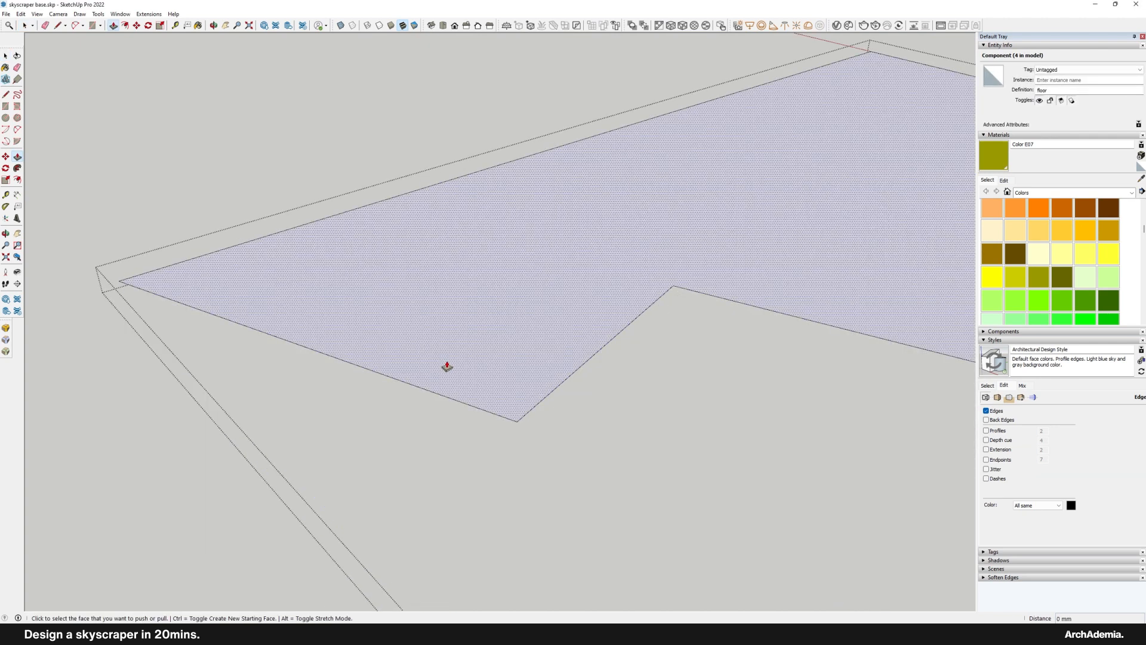
pyautogui.click(448, 366)
pyautogui.press('Return')
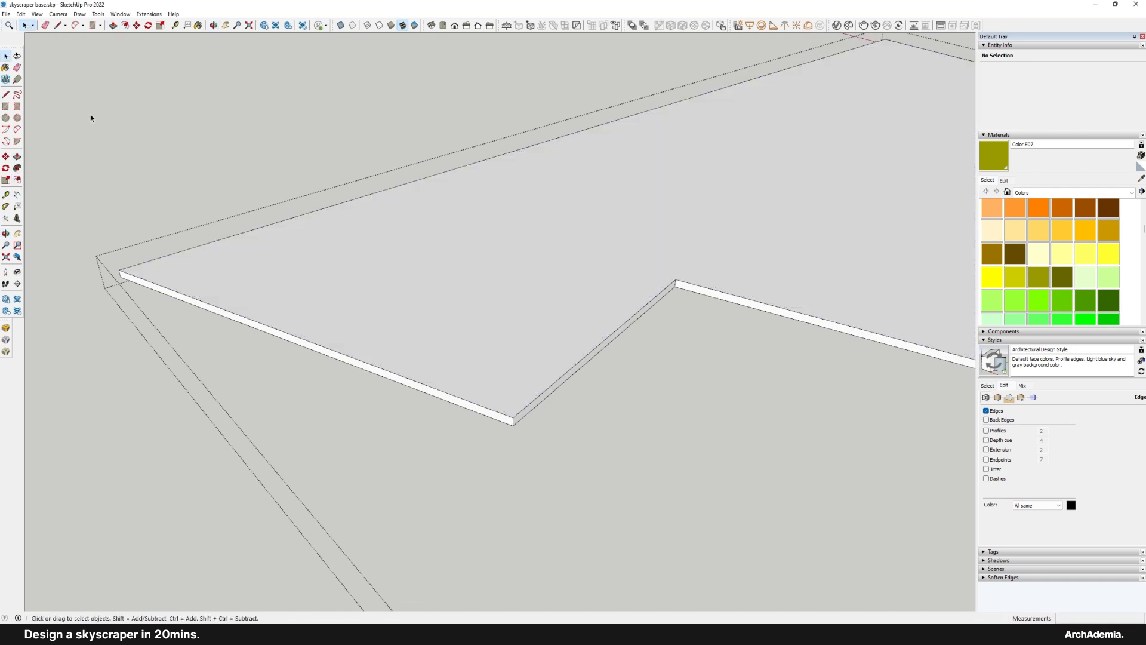
pyautogui.click(90, 118)
# Step: Copy the floor slab from the top corner of the quadrant straight down to the base of the panels
pyautogui.moveTo(377, 361); pyautogui.dragTo(381, 319, button='middle')
pyautogui.scroll(-3, 381, 319)
pyautogui.click(385, 324)
pyautogui.scroll(2, 491, 405)
pyautogui.press('m')
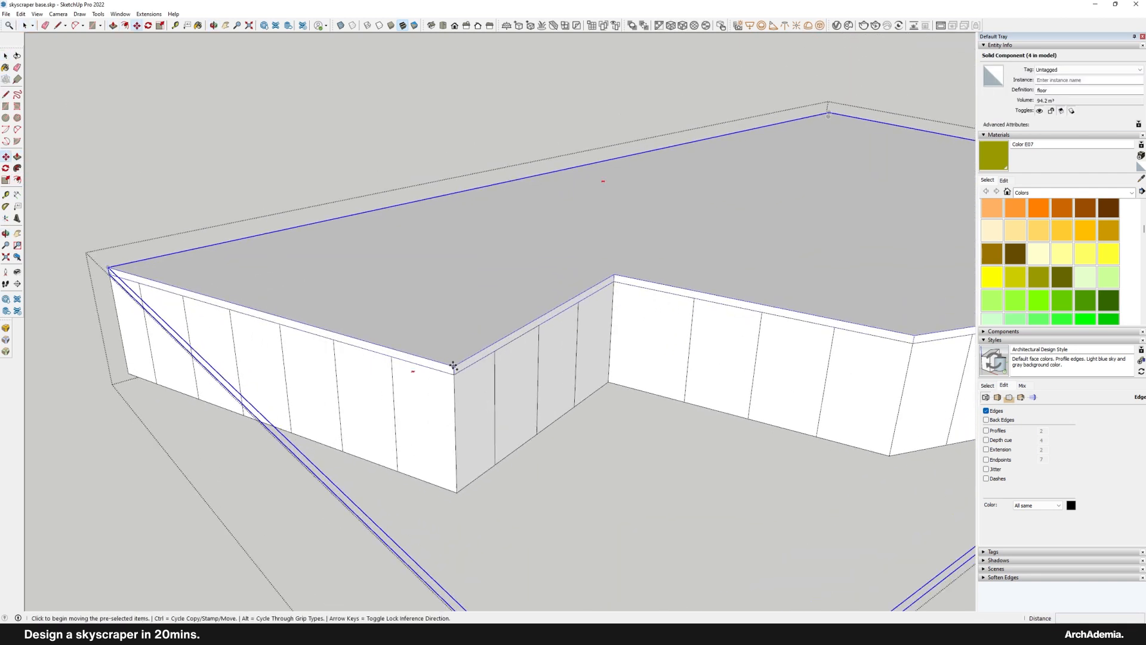
pyautogui.click(453, 366)
pyautogui.click(456, 492)
# Step: Close the nested quadrant and floor plate components without updating the component axes
pyautogui.scroll(-2, 426, 440)
pyautogui.moveTo(423, 429); pyautogui.dragTo(391, 352, button='middle')
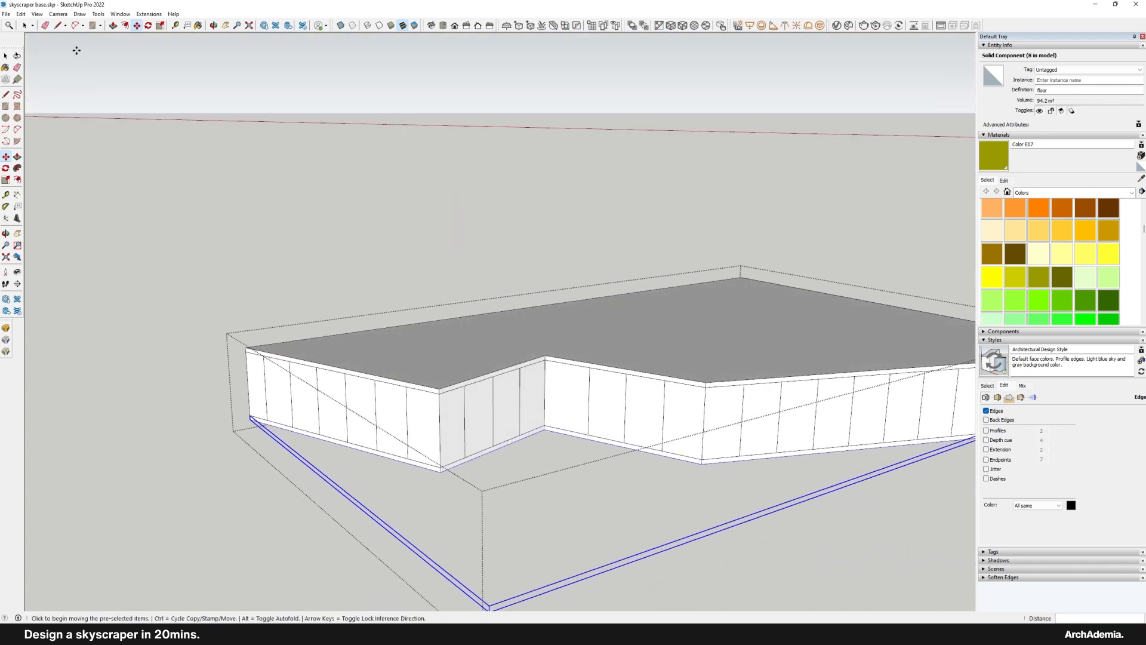
pyautogui.click(25, 27)
pyautogui.click(239, 269)
pyautogui.scroll(-4, 312, 359)
pyautogui.click(380, 260)
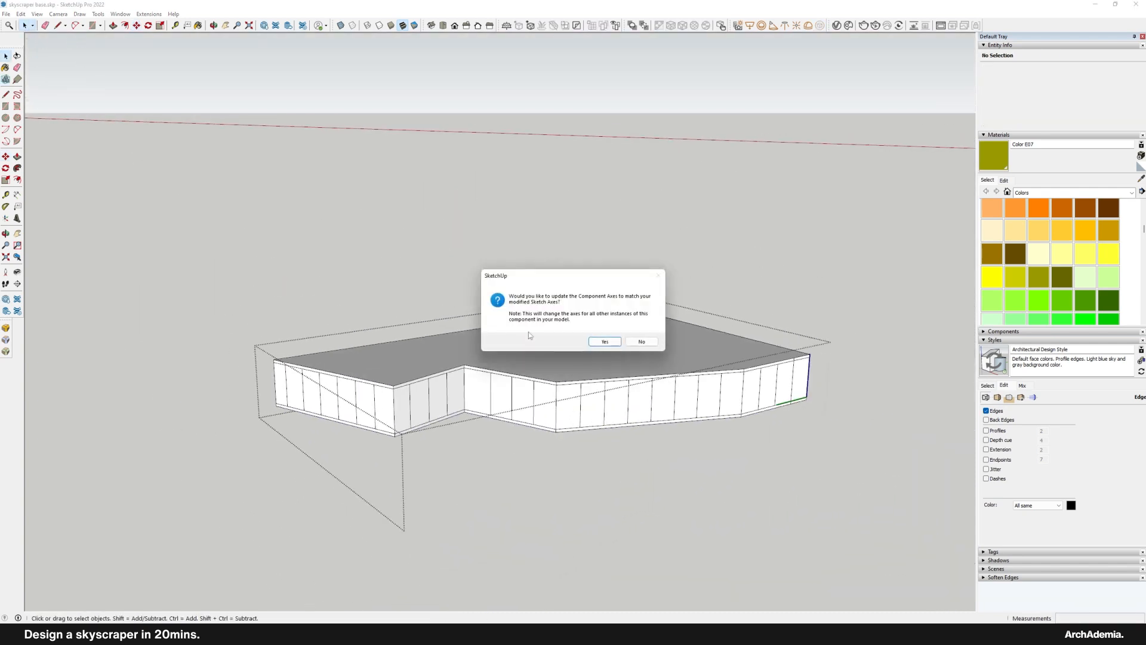
pyautogui.click(641, 342)
pyautogui.moveTo(534, 378); pyautogui.dragTo(409, 391, button='middle')
pyautogui.click(432, 332)
pyautogui.keyDown('shift'); pyautogui.click(448, 287); pyautogui.keyUp('shift')
pyautogui.click(430, 382)
pyautogui.scroll(4, 603, 439)
pyautogui.scroll(-3, 334, 281)
pyautogui.click(296, 185)
pyautogui.scroll(-1, 391, 319)
# Step: Move the whole floor plate component vertically by 200 mm
pyautogui.click(392, 327)
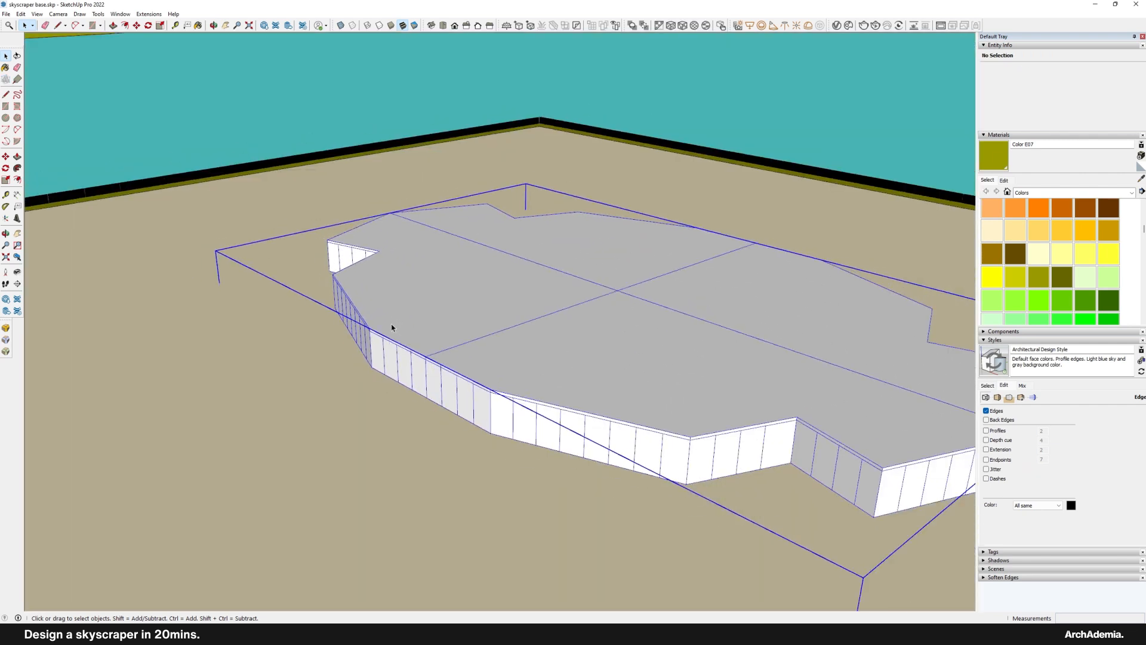
pyautogui.scroll(2, 394, 328)
pyautogui.moveTo(456, 332); pyautogui.dragTo(504, 333, button='middle')
pyautogui.press('m')
pyautogui.click(520, 341)
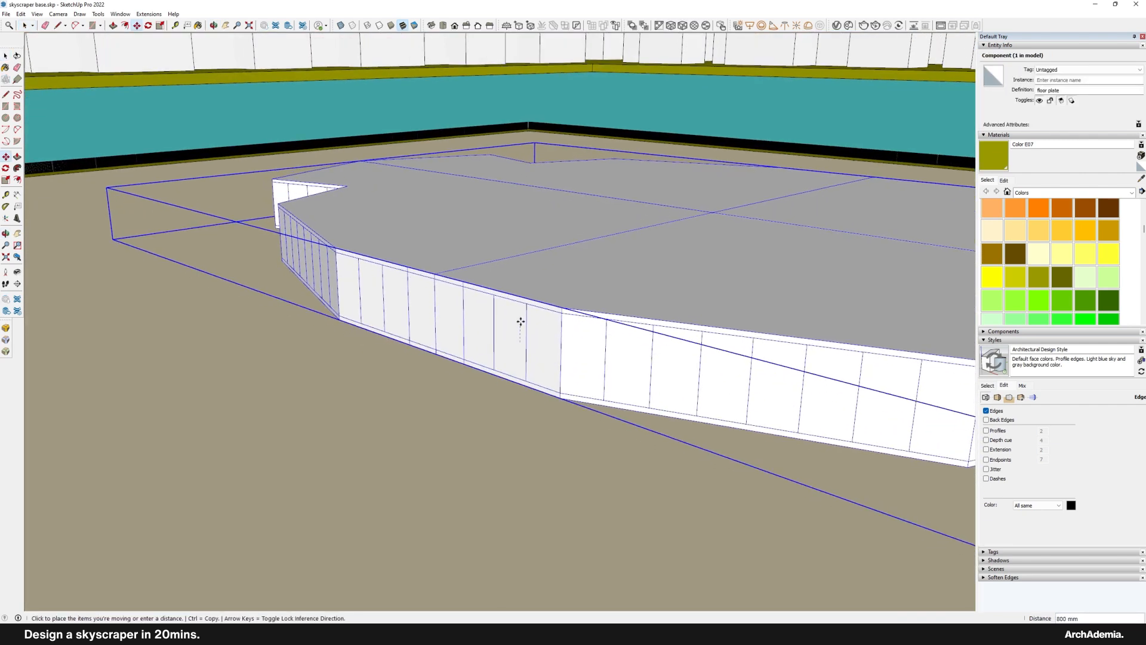
pyautogui.write('200')
pyautogui.press('Return')
# Step: Copy the floor plate directly above itself and array it as 20 storeys
pyautogui.press('ctrl')
pyautogui.click(560, 413)
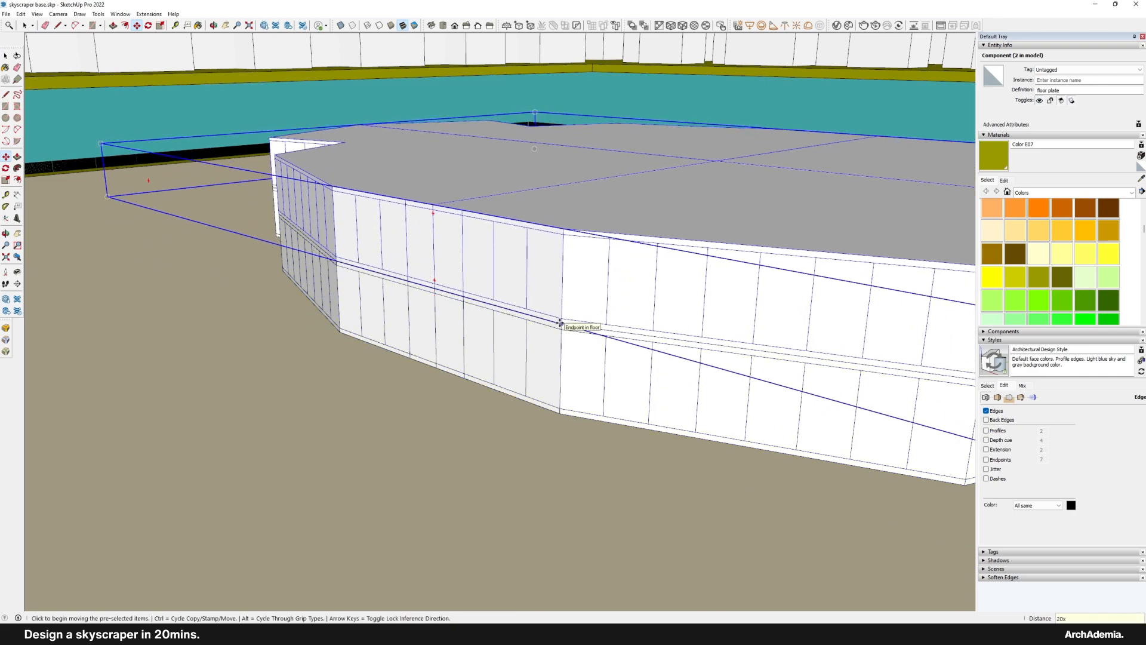
pyautogui.write('20x')
pyautogui.press('Return')
pyautogui.scroll(-6, 458, 348)
pyautogui.scroll(1, 416, 359)
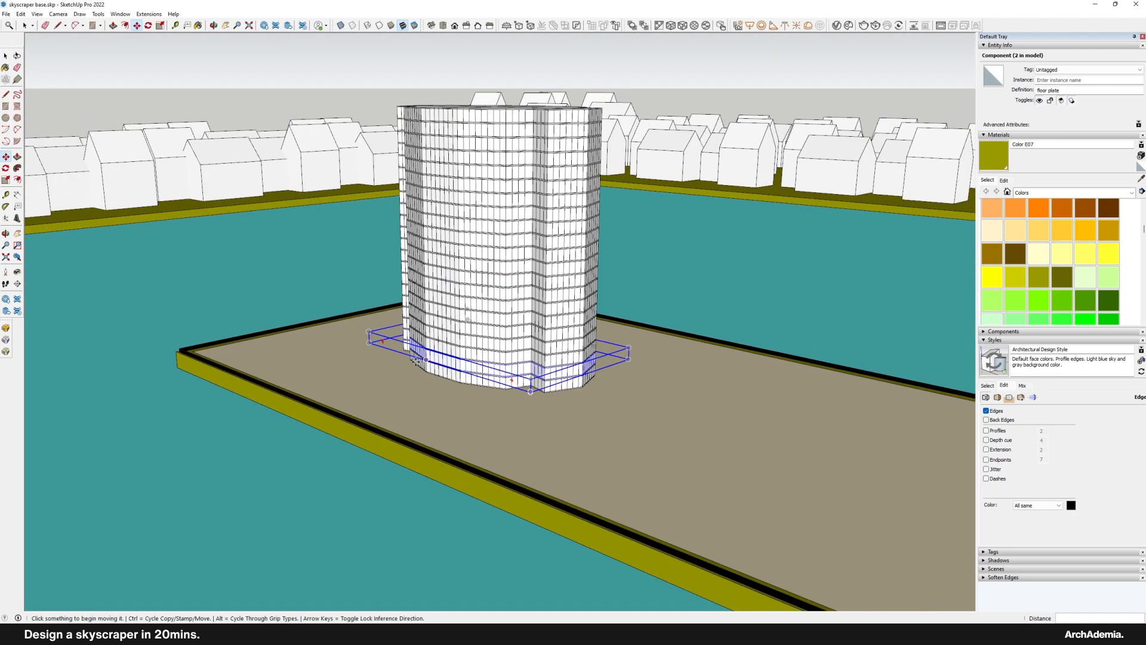
# Step: Change the vertical floor plate array to 40 copies
pyautogui.scroll(1, 416, 360)
pyautogui.write('40')
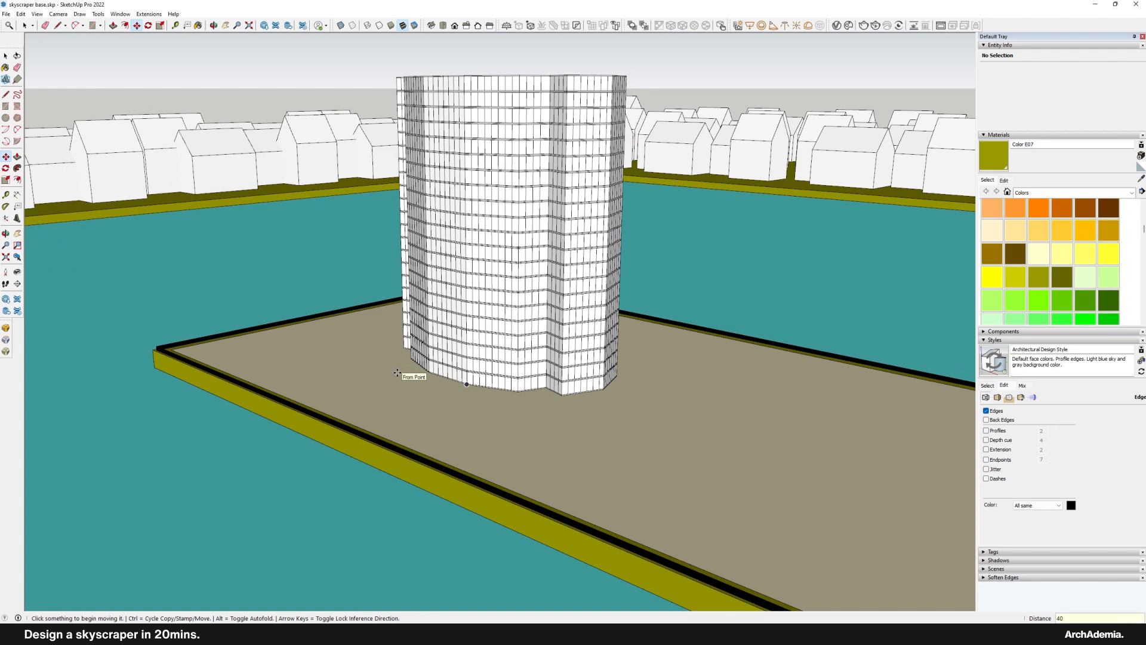
pyautogui.write('x')
pyautogui.press('Return')
pyautogui.press('l')
pyautogui.click(26, 24)
# Step: Group all the stacked floor plates into one tower
pyautogui.scroll(-3, 402, 418)
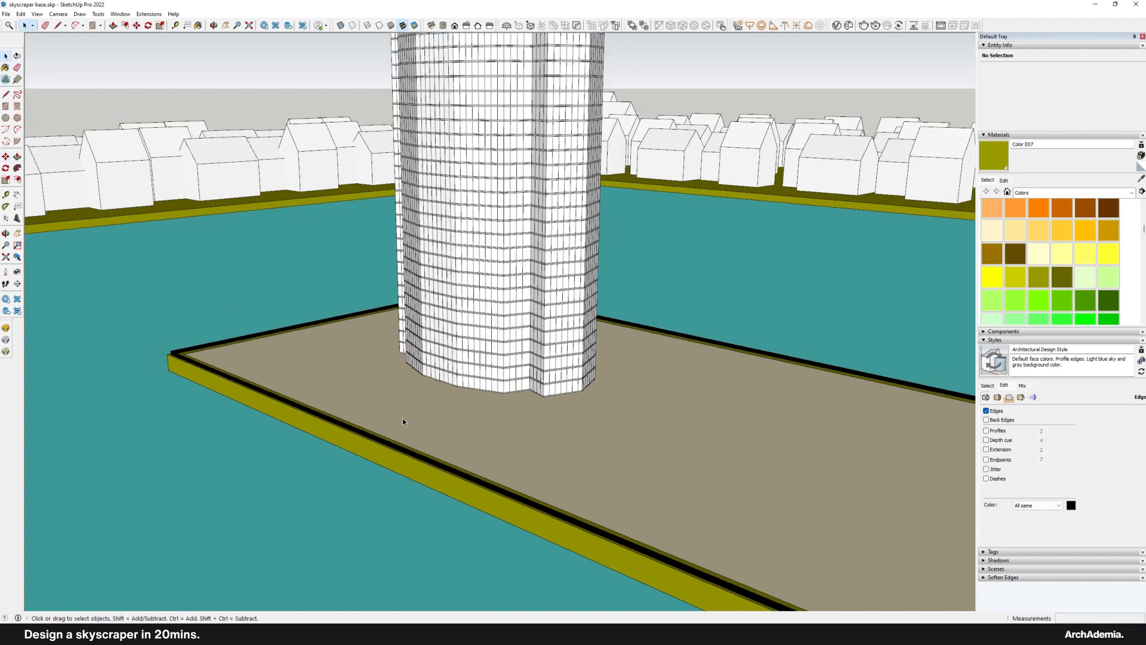
pyautogui.moveTo(402, 418); pyautogui.dragTo(652, 487, button='middle')
pyautogui.scroll(-2, 653, 487)
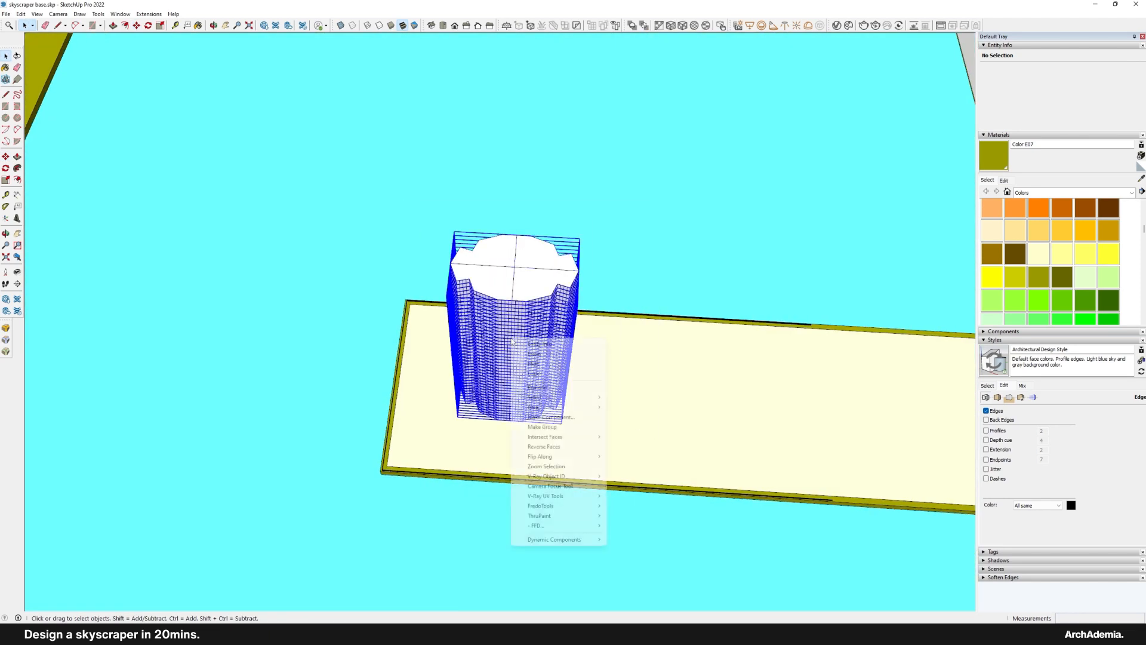
pyautogui.click(553, 432)
pyautogui.moveTo(552, 432); pyautogui.dragTo(405, 105, button='middle')
pyautogui.scroll(5, 487, 356)
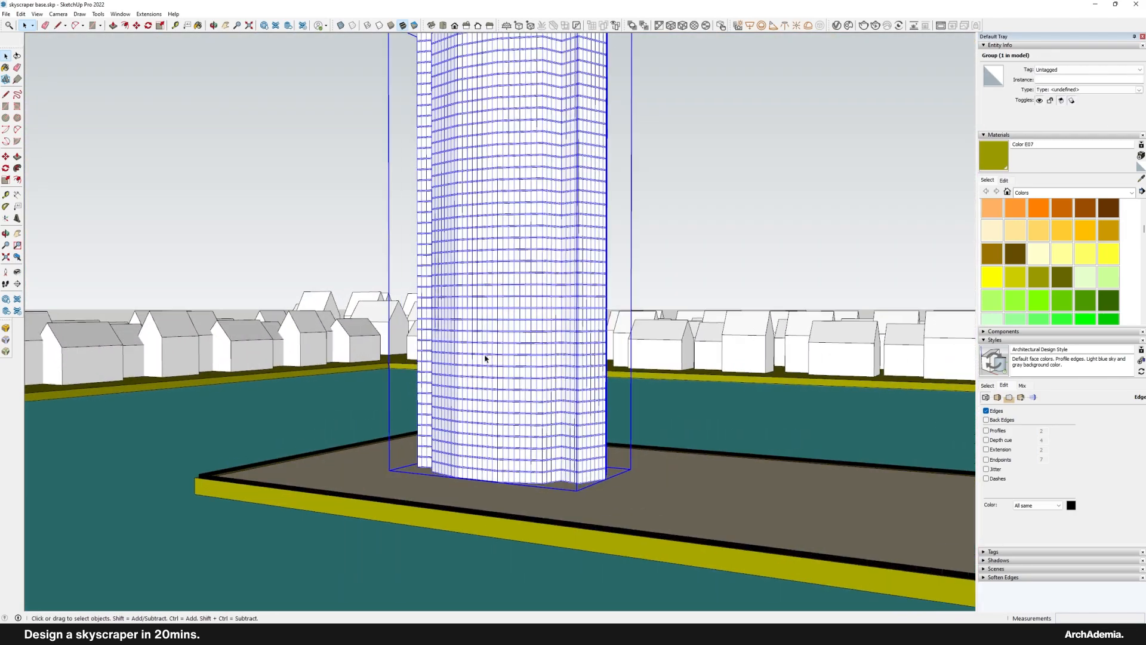
# Step: Open a floor slab nested inside the tower group and offset its top face's outline inward
pyautogui.moveTo(493, 380); pyautogui.dragTo(465, 484, button='middle')
pyautogui.scroll(8, 465, 484)
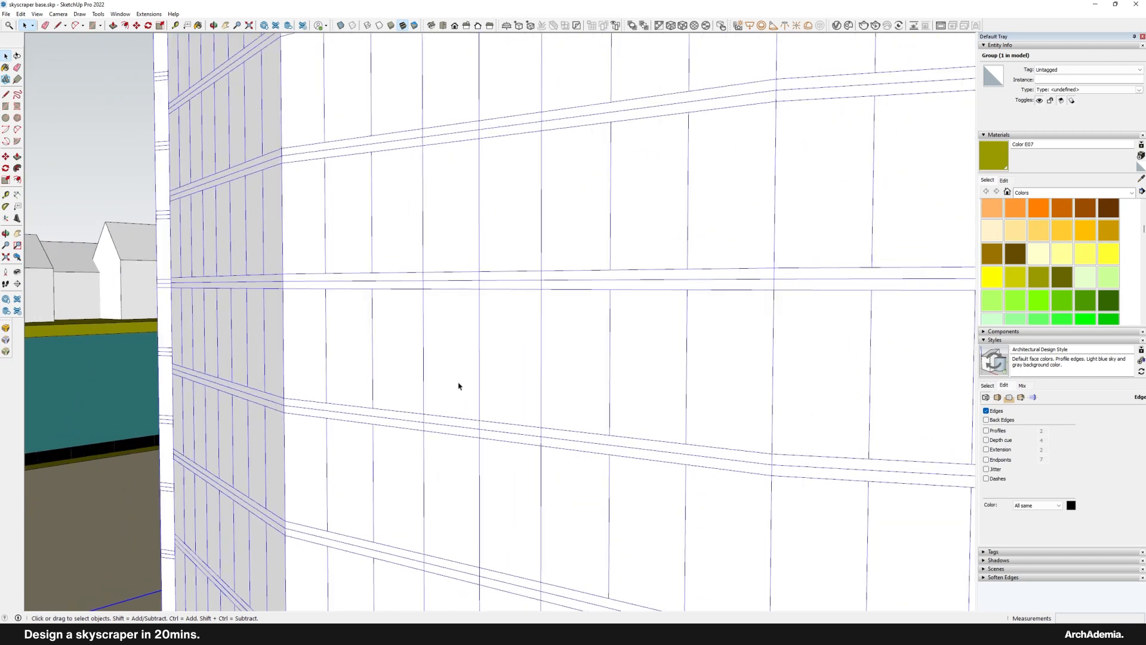
pyautogui.doubleClick(471, 400)
pyautogui.click(471, 398)
pyautogui.moveTo(471, 317); pyautogui.dragTo(455, 394, button='middle')
pyautogui.doubleClick(435, 243)
pyautogui.click(435, 243)
pyautogui.moveTo(435, 243); pyautogui.dragTo(460, 429, button='middle')
pyautogui.doubleClick(457, 424)
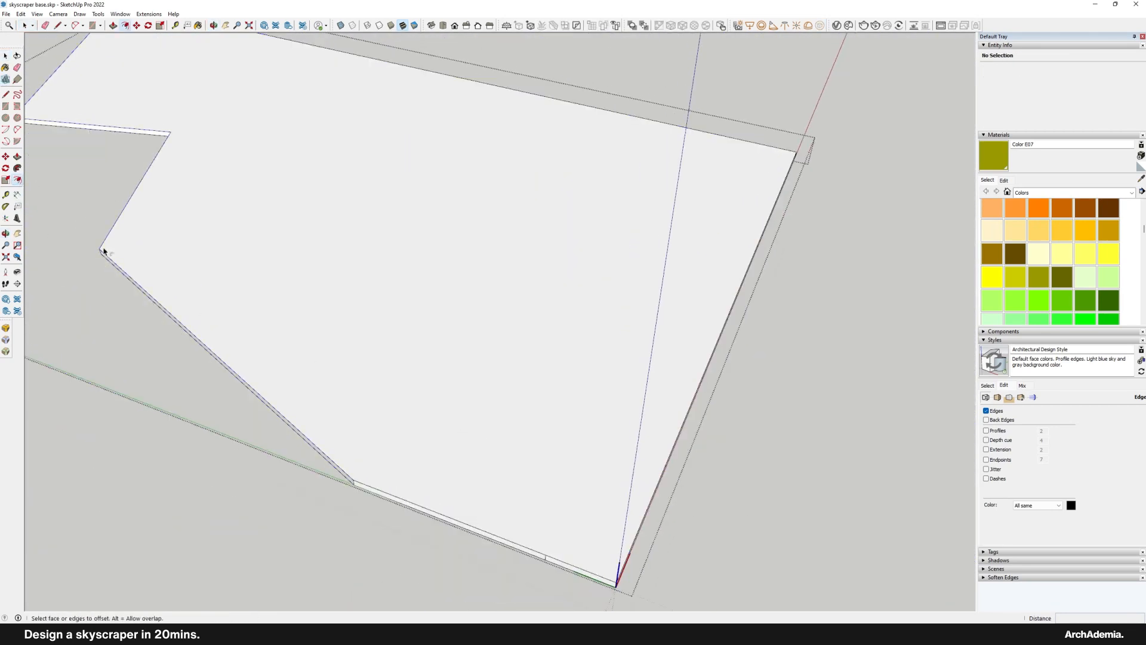
pyautogui.click(169, 312)
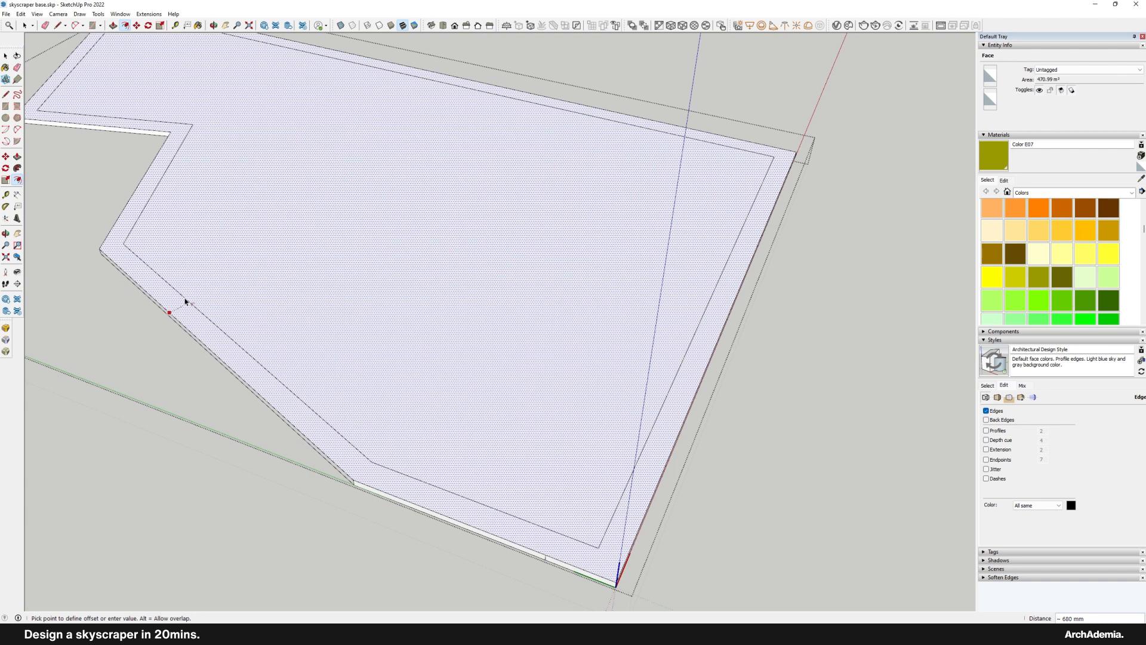
pyautogui.press('Return')
# Step: Push the slab's outer border face down 200 mm to set the slab edge back, and close the floor component
pyautogui.moveTo(525, 435); pyautogui.dragTo(549, 379, button='middle')
pyautogui.scroll(5, 550, 393)
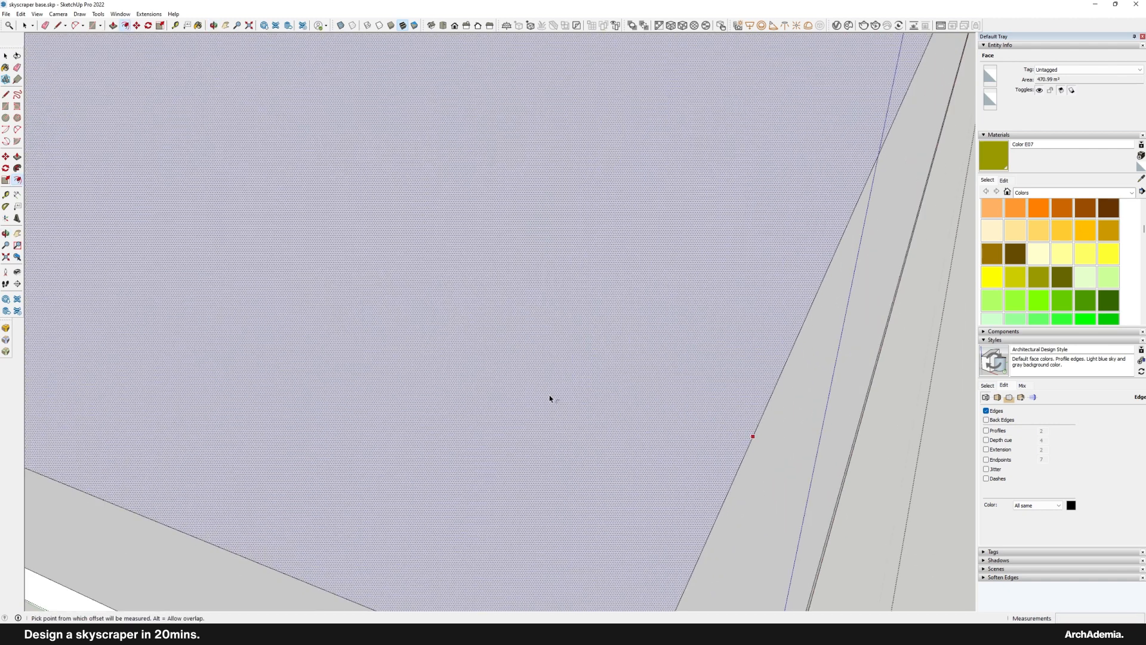
pyautogui.press('p')
pyautogui.scroll(-2, 491, 300)
pyautogui.scroll(-3, 591, 528)
pyautogui.click(582, 520)
pyautogui.write('200')
pyautogui.press('Return')
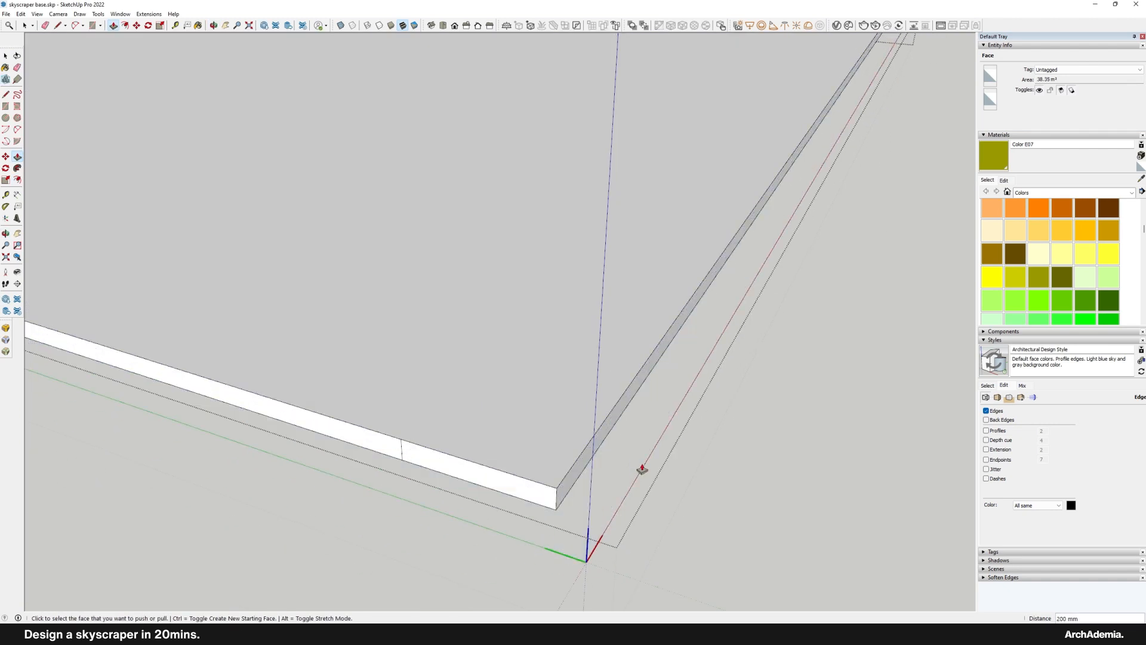
pyautogui.scroll(-3, 139, 160)
pyautogui.click(23, 25)
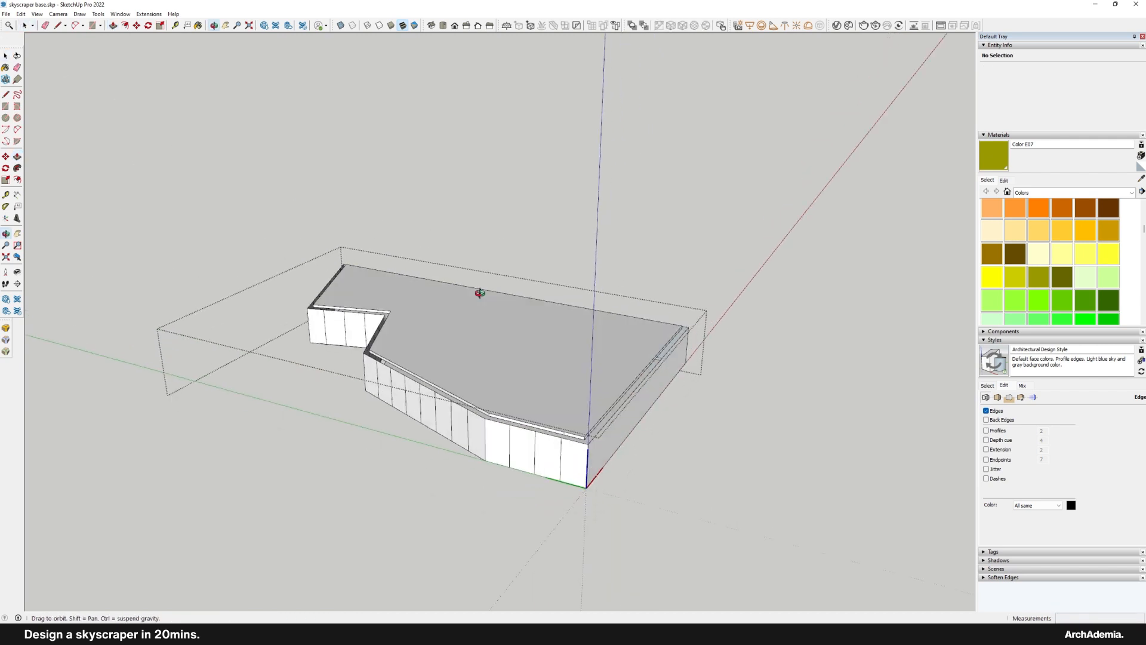
# Step: Lower the quadrant's upper floor slab by 200 mm and raise its lower slab up into the base of the panels
pyautogui.scroll(5, 512, 394)
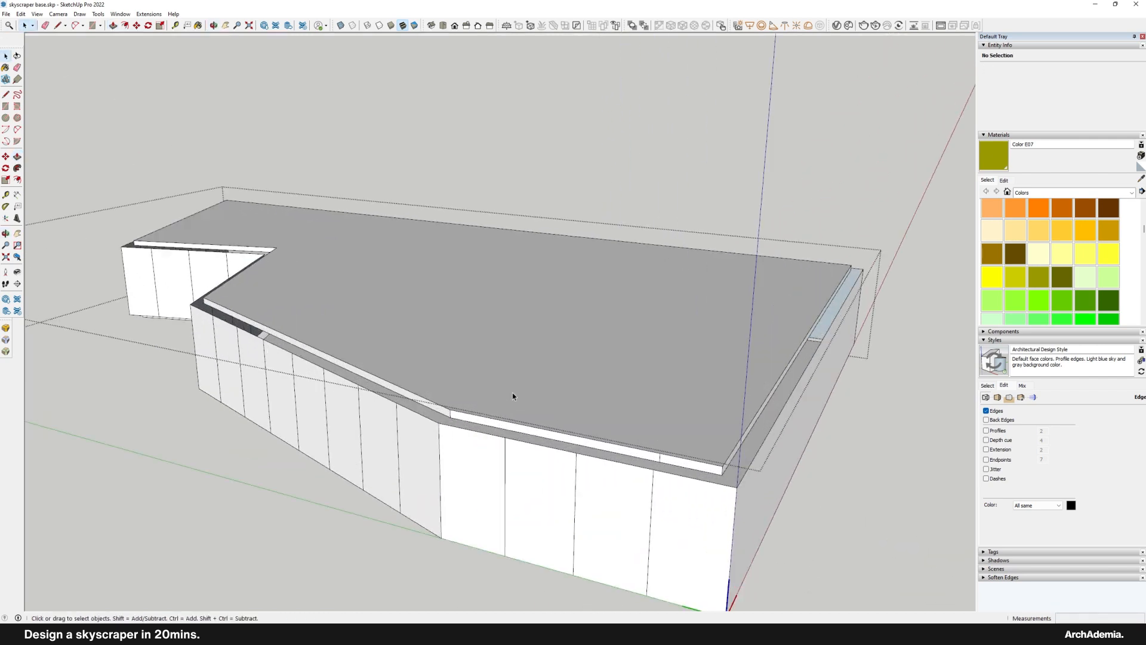
pyautogui.scroll(-2, 454, 418)
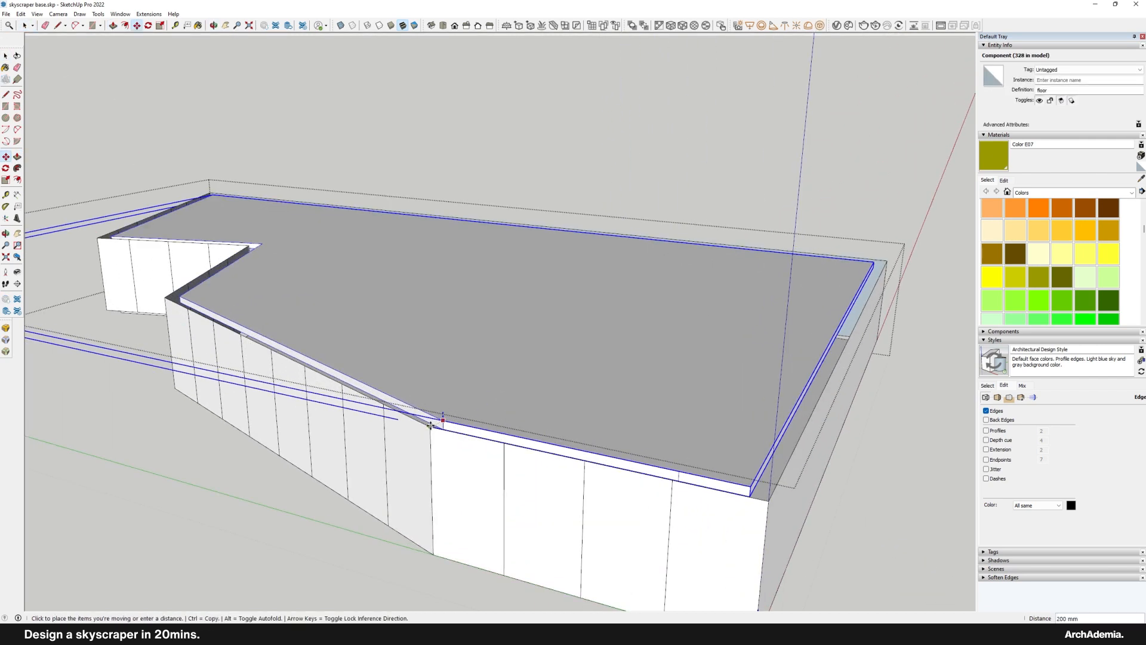
pyautogui.moveTo(454, 412); pyautogui.dragTo(407, 287, button='middle')
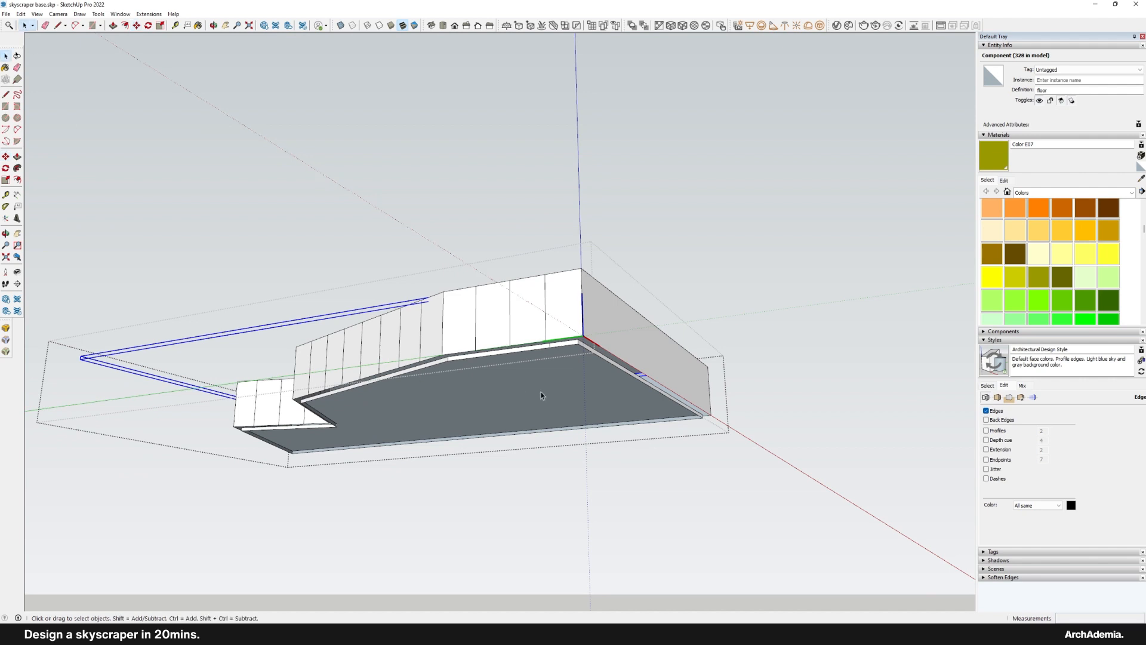
pyautogui.scroll(2, 537, 376)
pyautogui.click(536, 368)
pyautogui.press('m')
pyautogui.scroll(3, 582, 354)
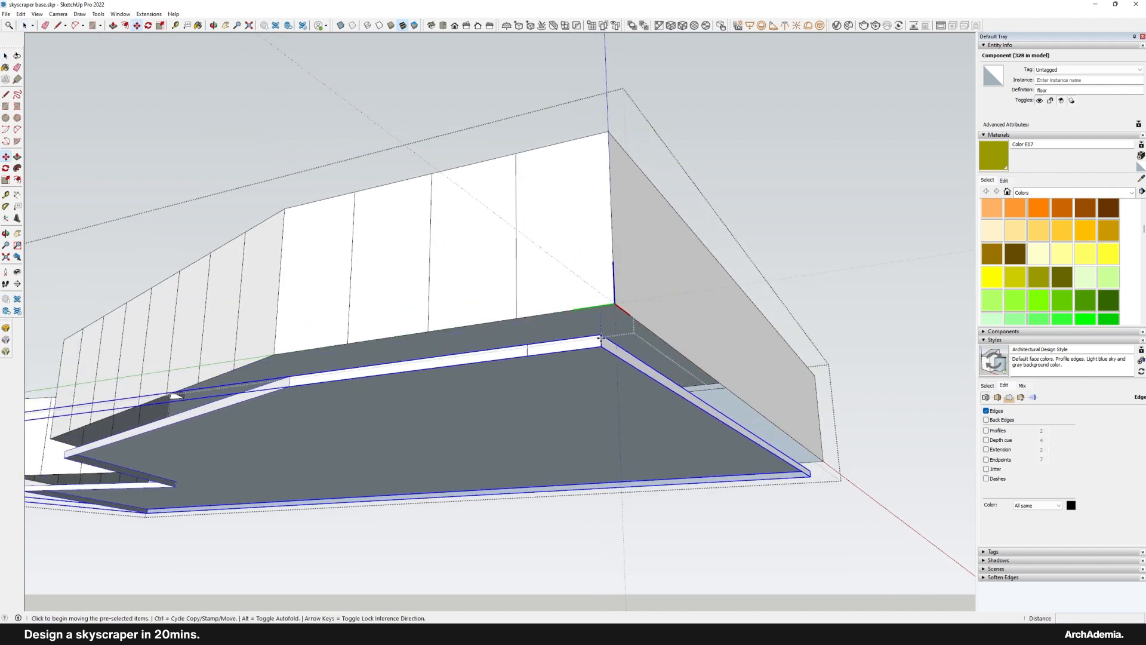
pyautogui.click(600, 338)
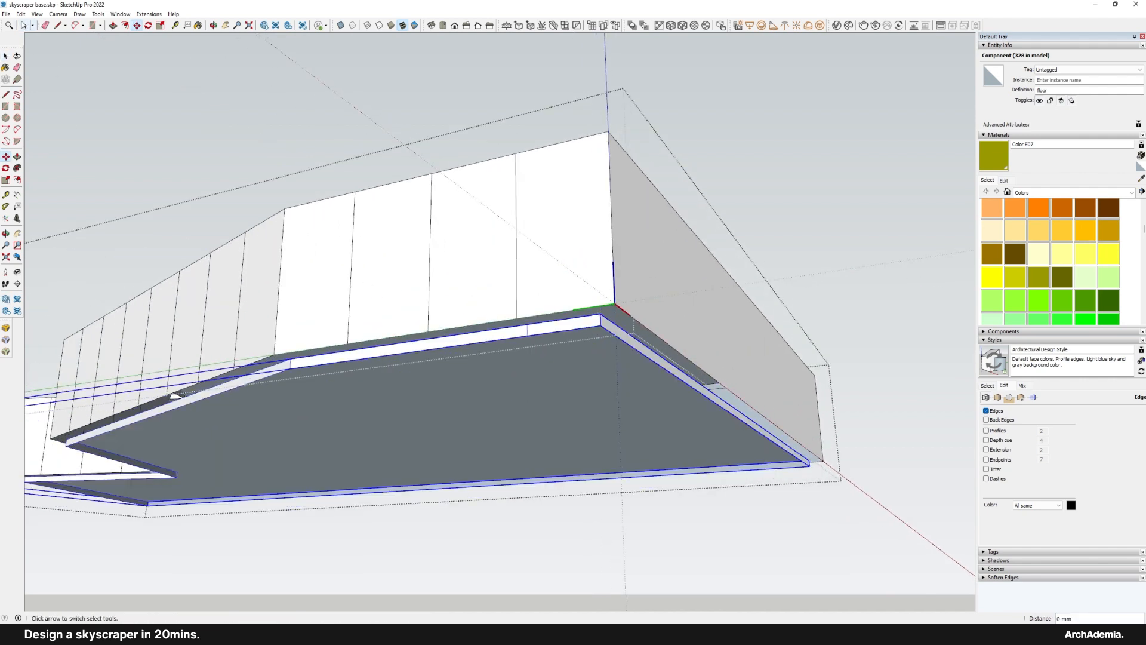
# Step: Draw a line across the floor slab's open underside to fill its missing bottom face, and close the component
pyautogui.moveTo(370, 440); pyautogui.dragTo(327, 312, button='middle')
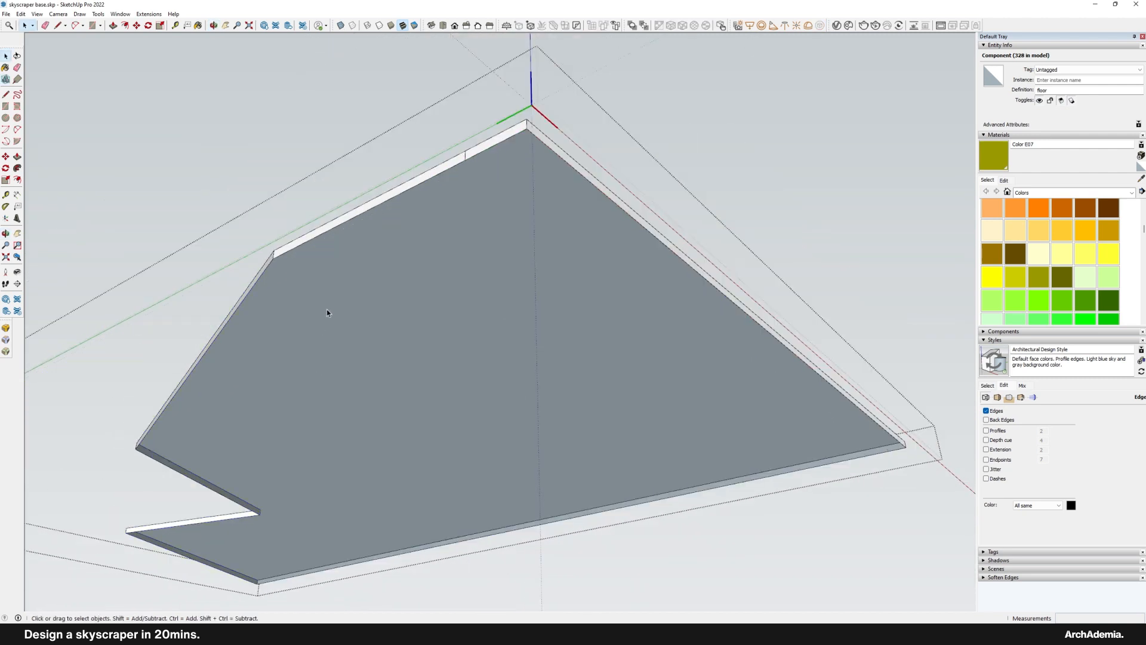
pyautogui.click(505, 530)
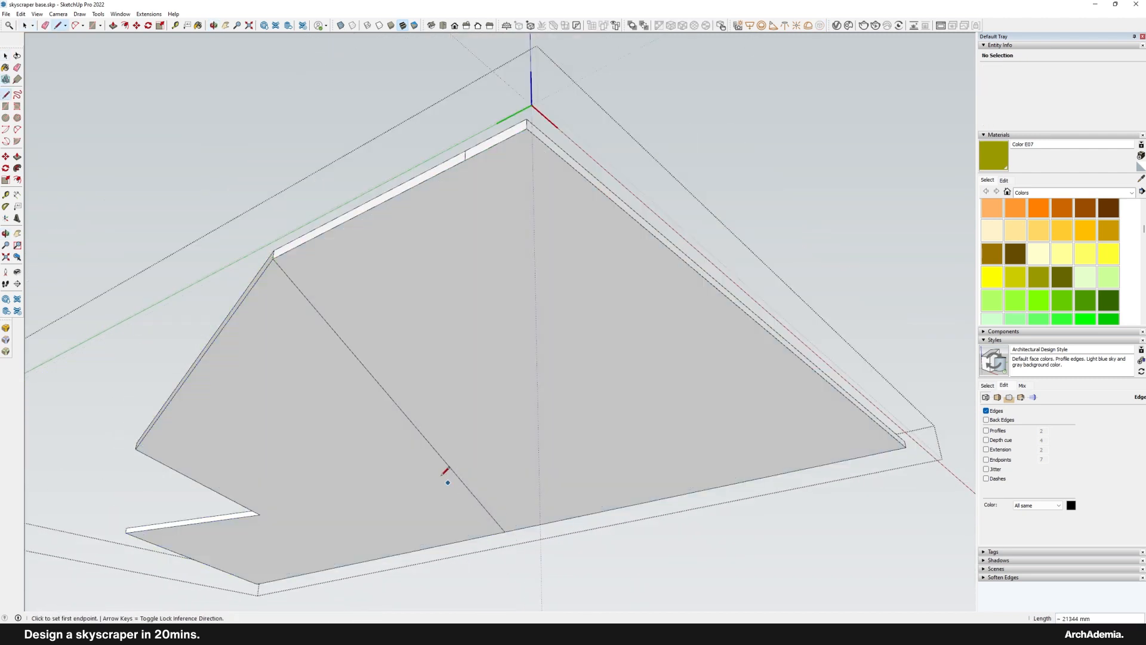
pyautogui.moveTo(439, 309); pyautogui.dragTo(64, 53, button='middle')
pyautogui.moveTo(529, 250); pyautogui.dragTo(498, 358, button='middle')
pyautogui.rightClick(392, 204)
pyautogui.click(405, 209)
pyautogui.moveTo(425, 280); pyautogui.dragTo(480, 385, button='middle')
pyautogui.scroll(10, 480, 385)
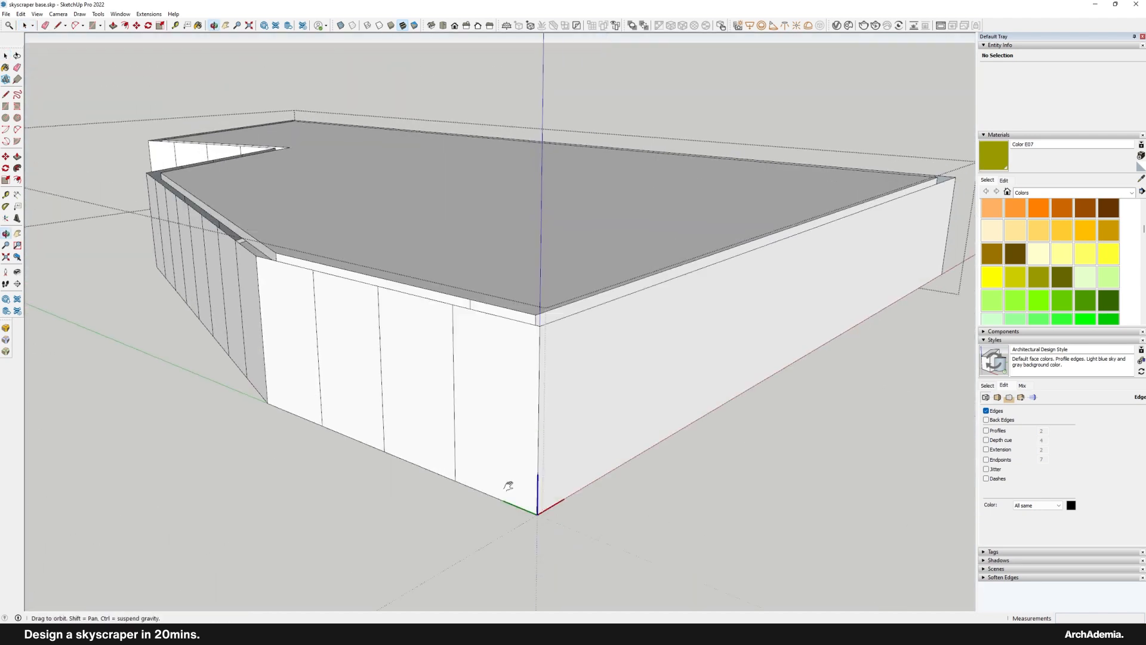
# Step: Offset the outline of the floor slab's broad face outward by 200 mm
pyautogui.scroll(-5, 521, 378)
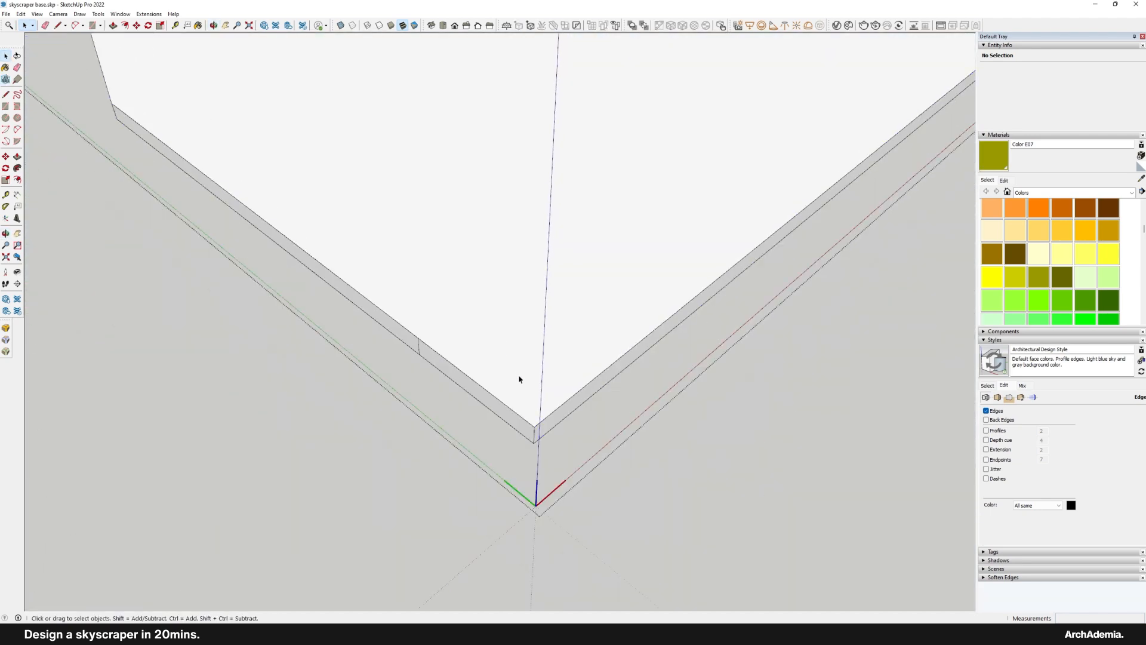
pyautogui.click(527, 394)
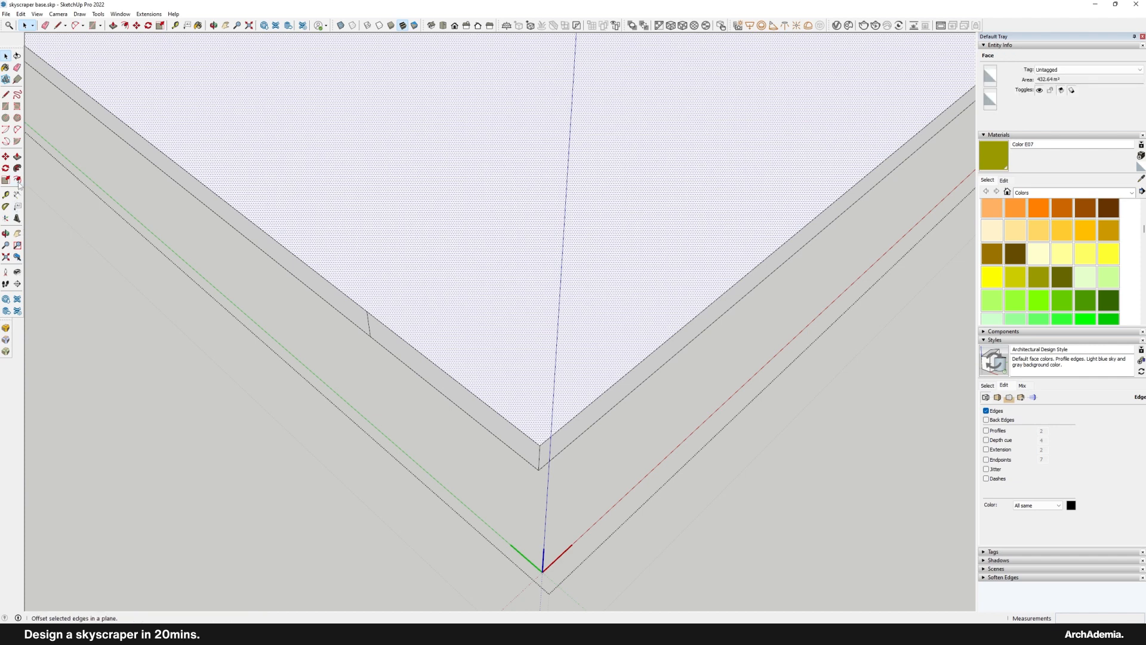
pyautogui.click(535, 401)
pyautogui.press('Escape')
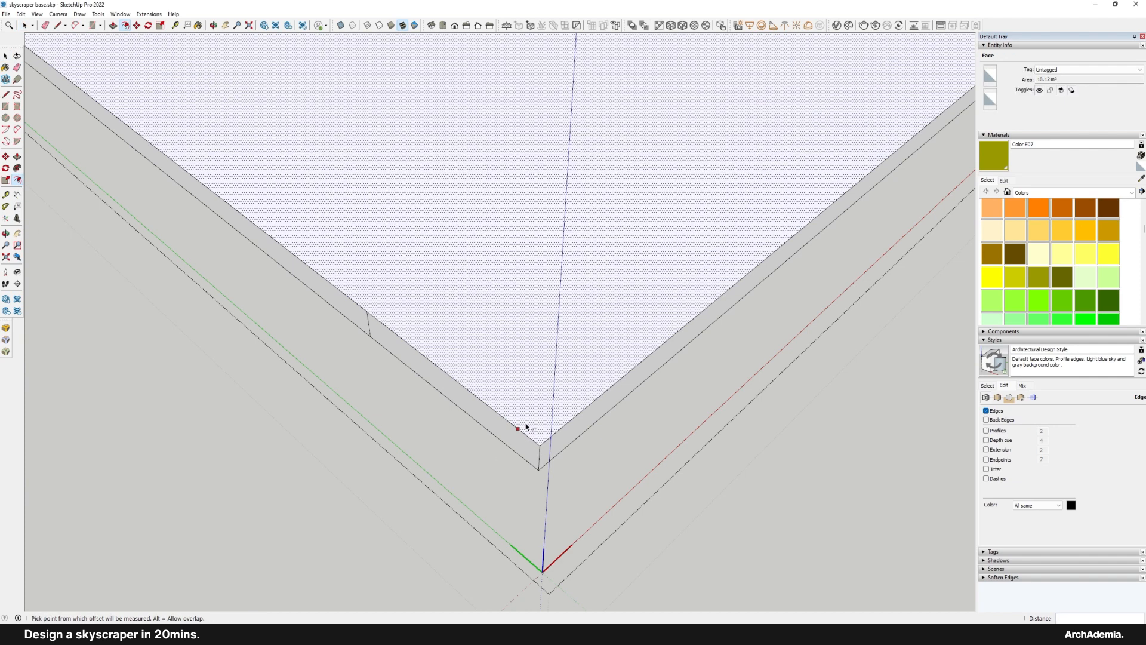
pyautogui.write('200')
pyautogui.press('Return')
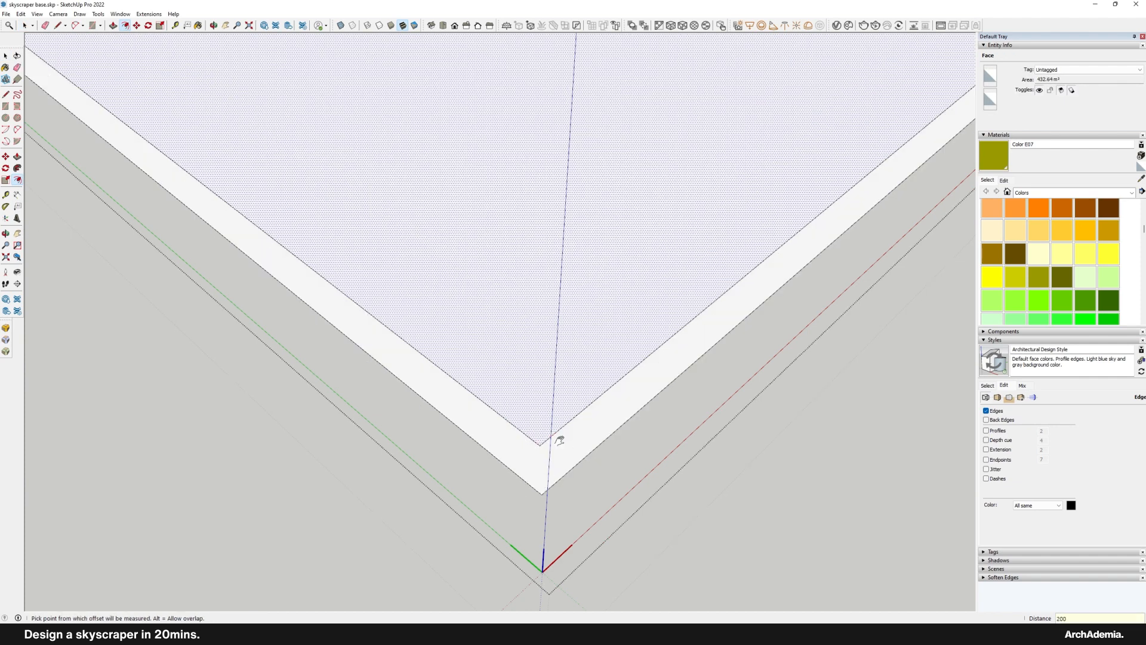
# Step: Push/pull the slab's newly offset border strip 100 mm to give the outer edge thickness
pyautogui.moveTo(559, 440); pyautogui.dragTo(521, 384, button='middle')
pyautogui.press('p')
pyautogui.scroll(4, 521, 383)
pyautogui.scroll(-3, 499, 402)
pyautogui.click(509, 311)
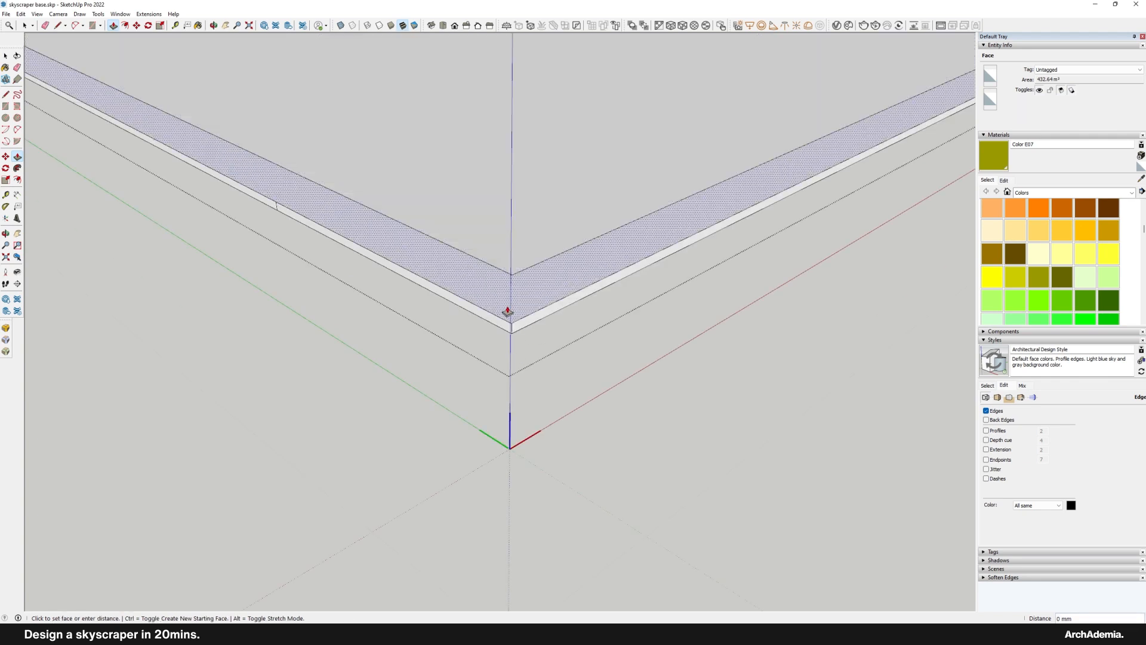
pyautogui.write('100')
pyautogui.press('Return')
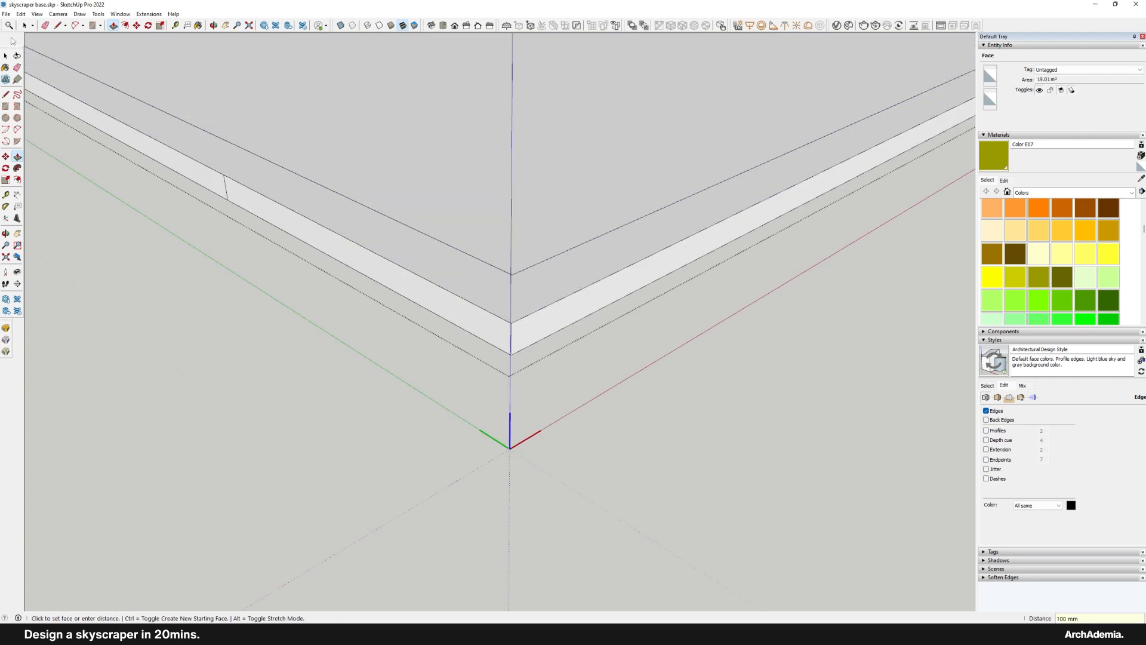
pyautogui.click(22, 27)
# Step: Paint the floor slab with the dark grey Color M04 and close the slab for editing
pyautogui.scroll(-8, 568, 397)
pyautogui.scroll(5, 559, 358)
pyautogui.scroll(-6, 1088, 258)
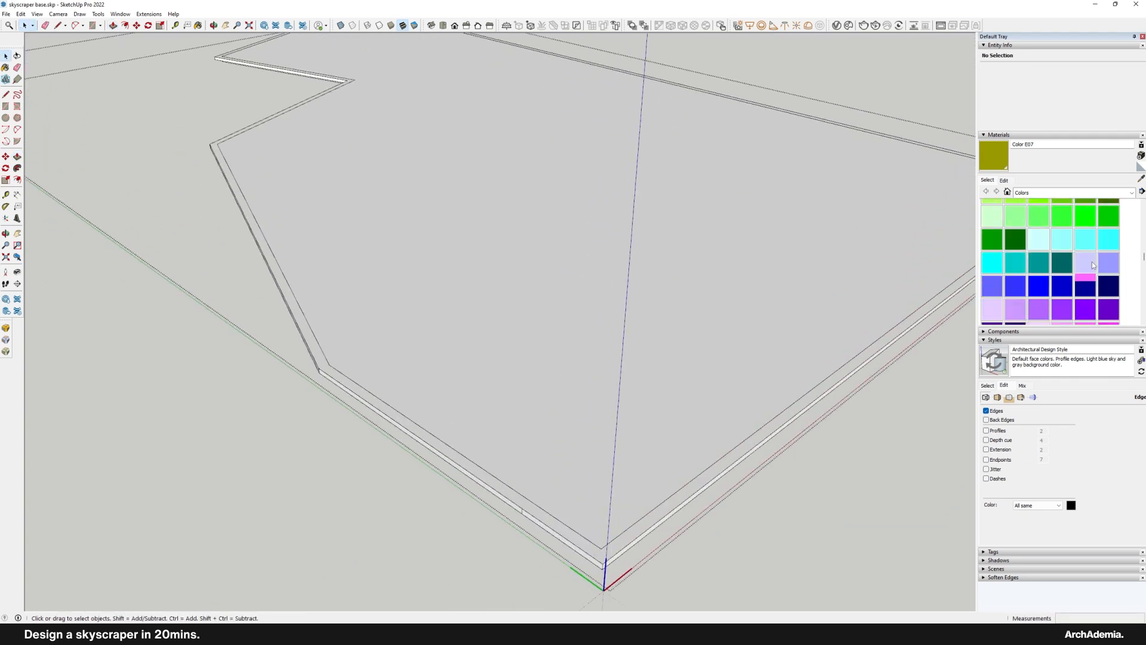
pyautogui.click(1085, 241)
pyautogui.click(647, 299)
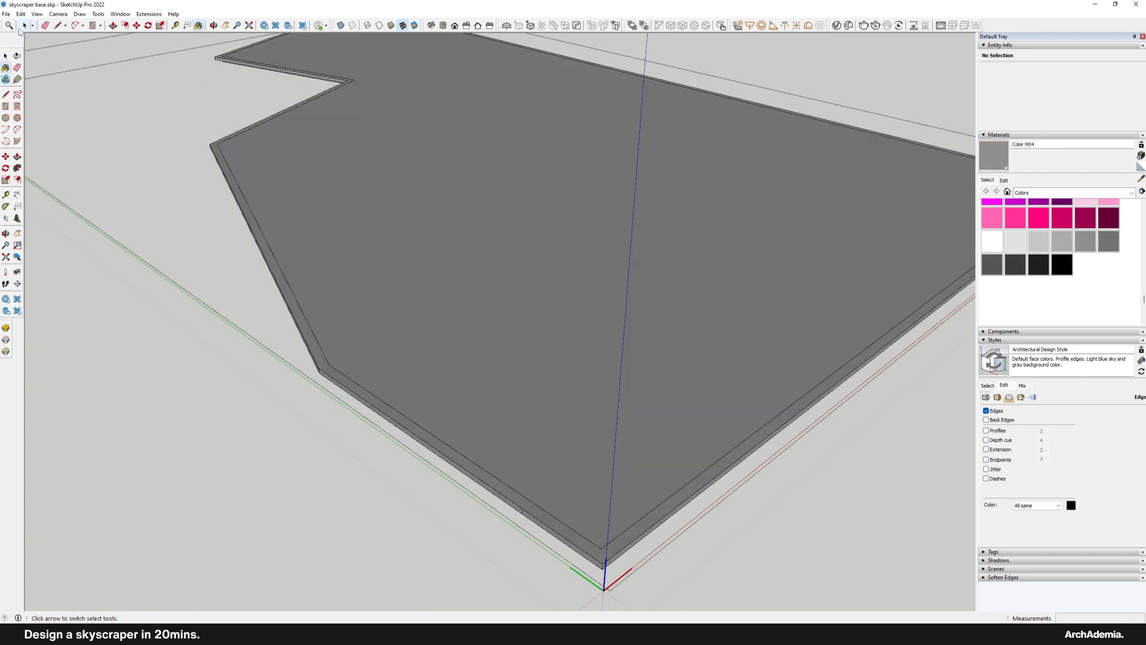
pyautogui.moveTo(513, 305); pyautogui.dragTo(509, 407, button='middle')
pyautogui.scroll(2, 458, 383)
pyautogui.click(456, 383)
# Step: Delete the two blank wall faces along the quadrant's inner, mirrored sides so the storey is open there
pyautogui.moveTo(444, 498); pyautogui.dragTo(438, 585, button='middle')
pyautogui.scroll(2, 424, 395)
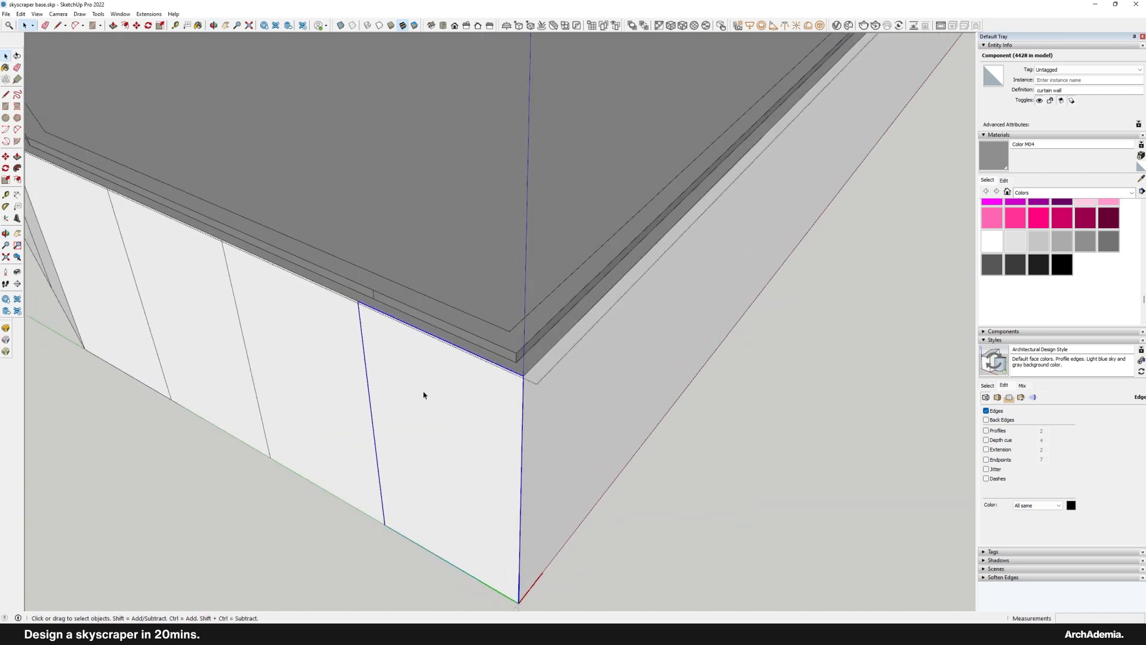
pyautogui.moveTo(428, 397); pyautogui.dragTo(358, 409, button='middle')
pyautogui.scroll(-6, 531, 437)
pyautogui.click(312, 463)
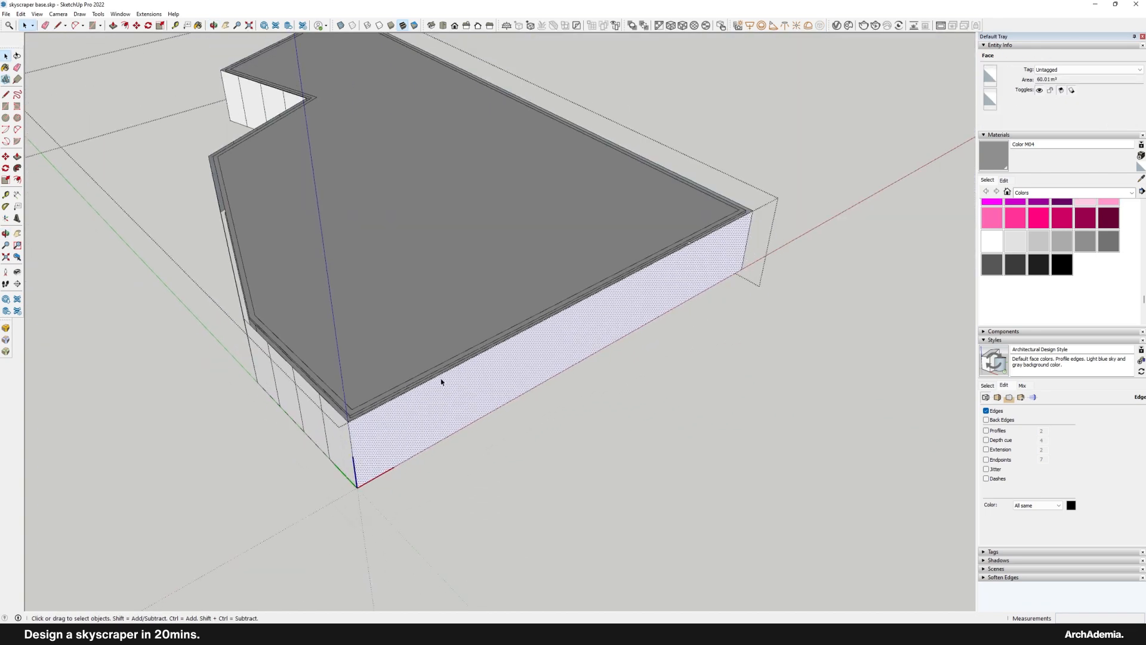
pyautogui.click(439, 380)
pyautogui.moveTo(438, 380); pyautogui.dragTo(459, 355, button='middle')
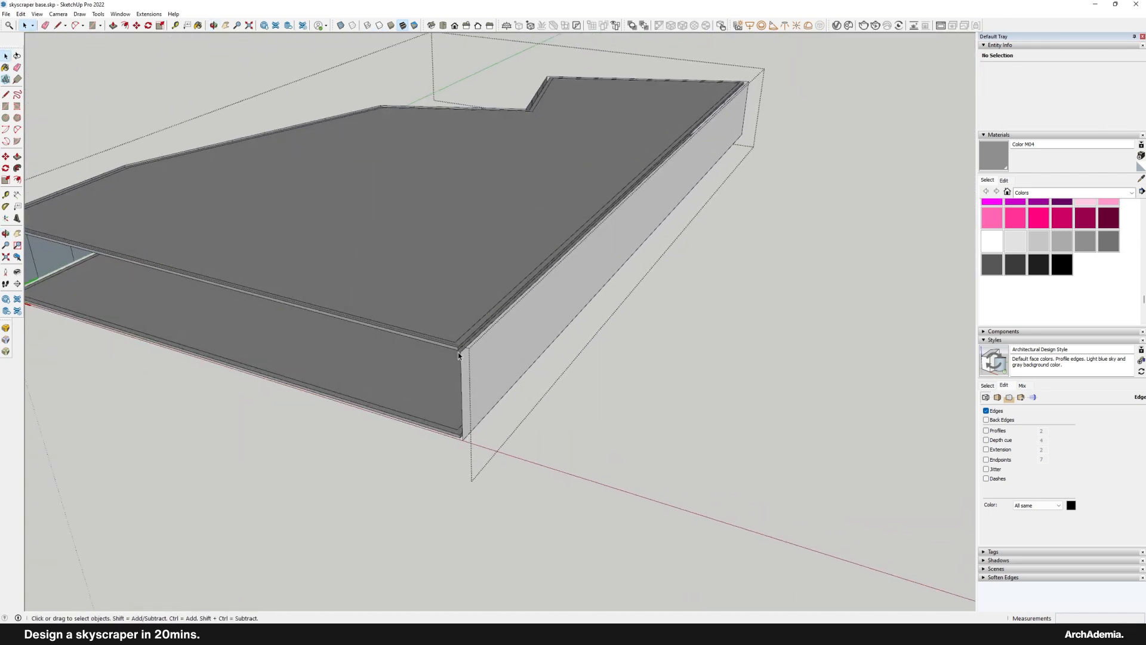
pyautogui.click(463, 361)
pyautogui.tripleClick(462, 362)
pyautogui.press('Delete')
pyautogui.scroll(-4, 471, 365)
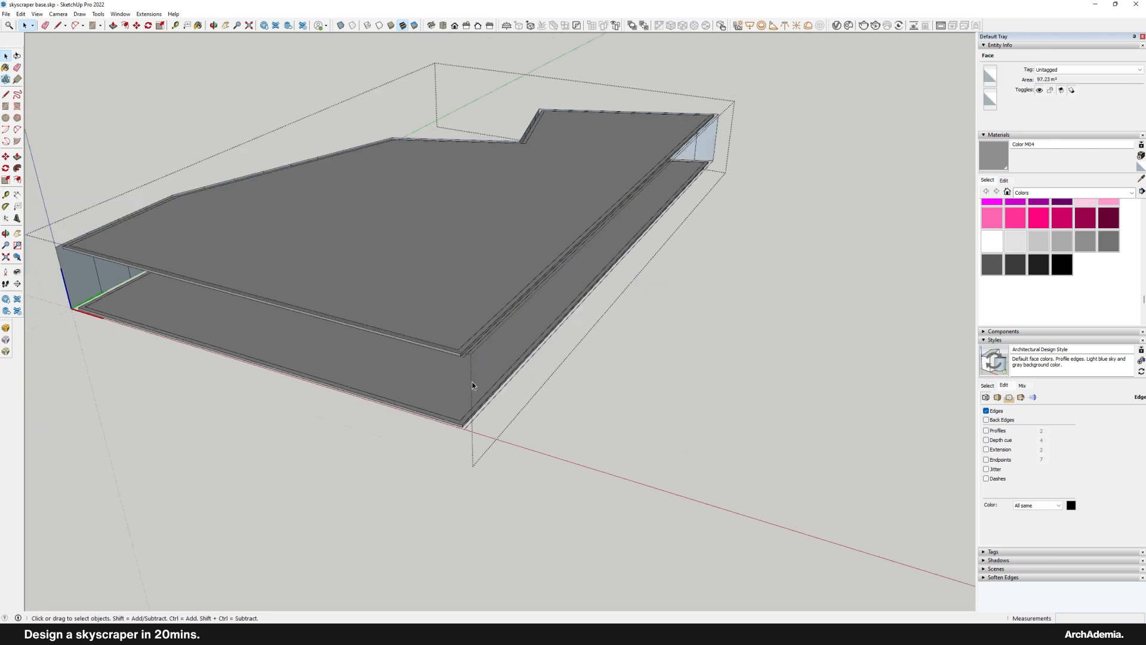
# Step: Close the quadrant and draw a rectangle about 11.4 m by 14.8 m over the centre of the full floor plate
pyautogui.moveTo(317, 237); pyautogui.dragTo(337, 248, button='middle')
pyautogui.moveTo(455, 360); pyautogui.dragTo(477, 428, button='middle')
pyautogui.click(156, 186)
pyautogui.scroll(-2, 442, 370)
pyautogui.moveTo(364, 319); pyautogui.dragTo(487, 410, button='middle')
pyautogui.scroll(2, 487, 410)
pyautogui.press('r')
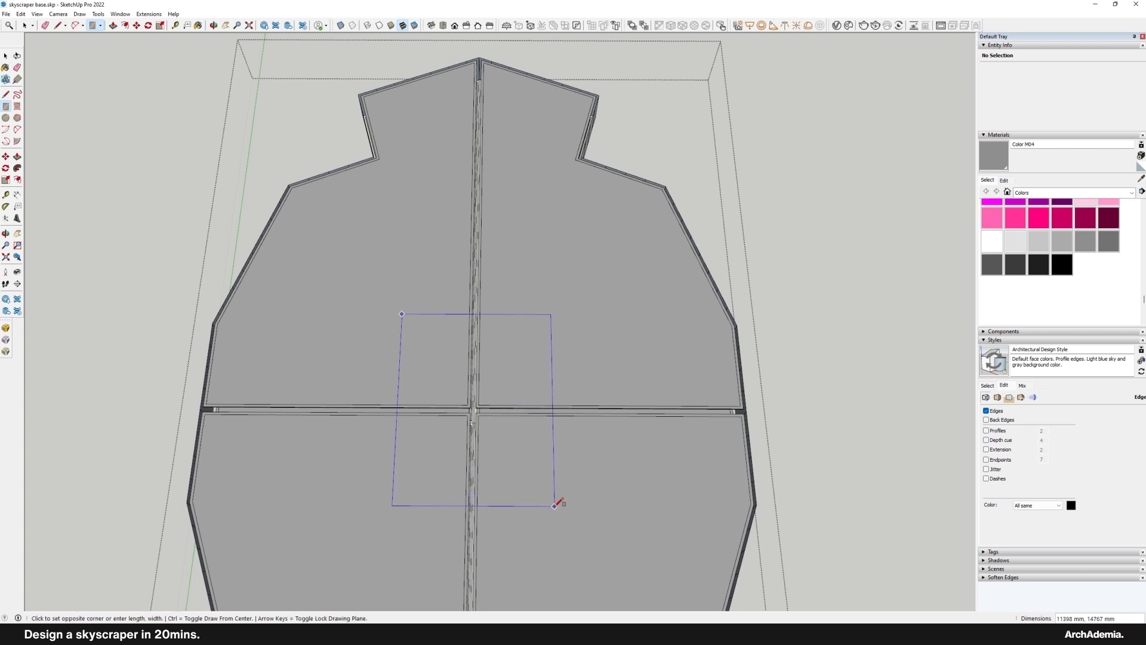
pyautogui.click(554, 507)
# Step: Extrude the central rectangle 3000 mm down to the base of the curtain wall to form a core block
pyautogui.moveTo(552, 502); pyautogui.dragTo(218, 206, button='middle')
pyautogui.keyDown('shift'); pyautogui.moveTo(473, 419); pyautogui.dragTo(430, 260, button='middle'); pyautogui.keyUp('shift')
pyautogui.scroll(2, 390, 264)
pyautogui.click(362, 307)
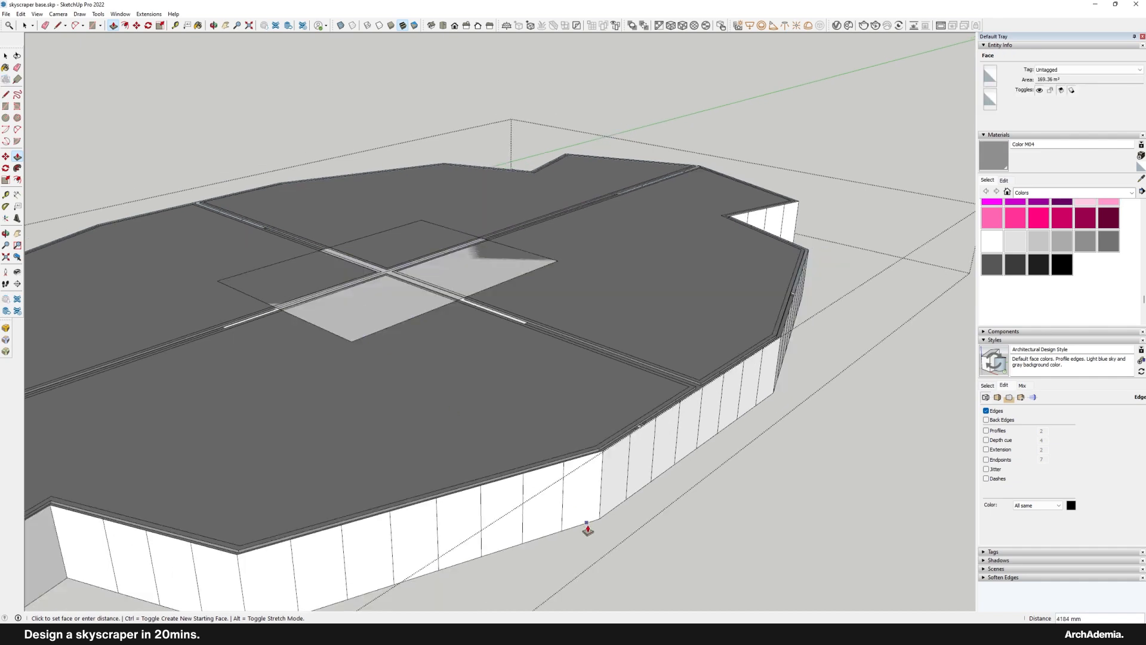
pyautogui.click(599, 520)
# Step: Select all the connected geometry of the central core block and make it a group
pyautogui.moveTo(291, 319); pyautogui.dragTo(306, 352, button='middle')
pyautogui.scroll(2, 351, 330)
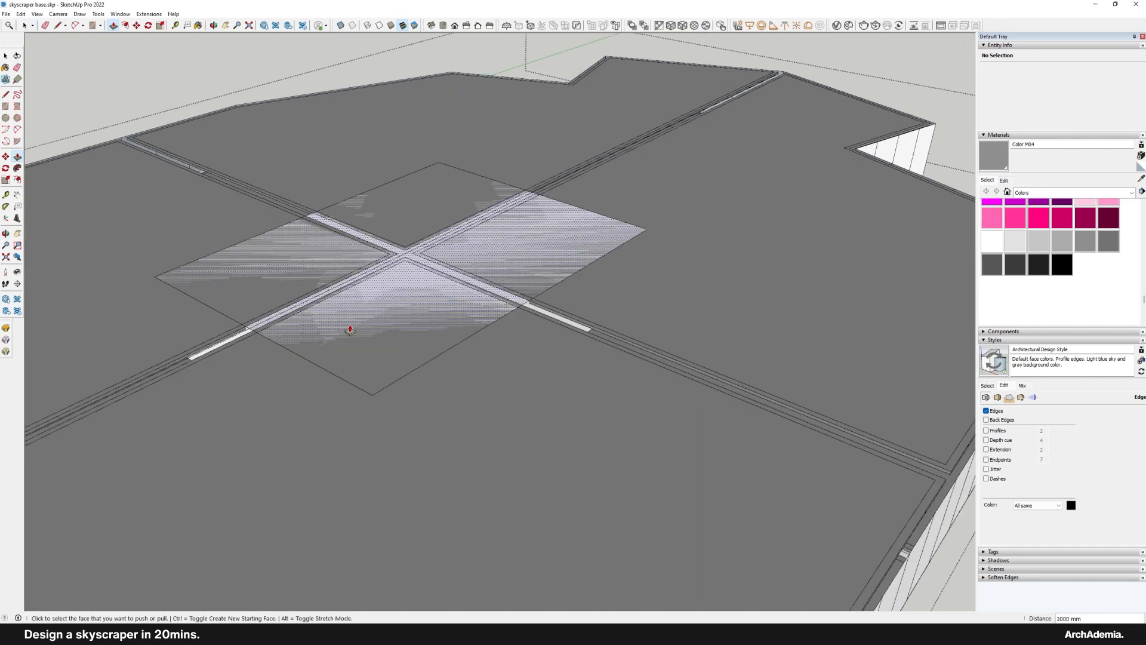
pyautogui.scroll(5, 186, 253)
pyautogui.moveTo(168, 255); pyautogui.dragTo(152, 230, button='middle')
pyautogui.click(23, 27)
pyautogui.scroll(-2, 71, 68)
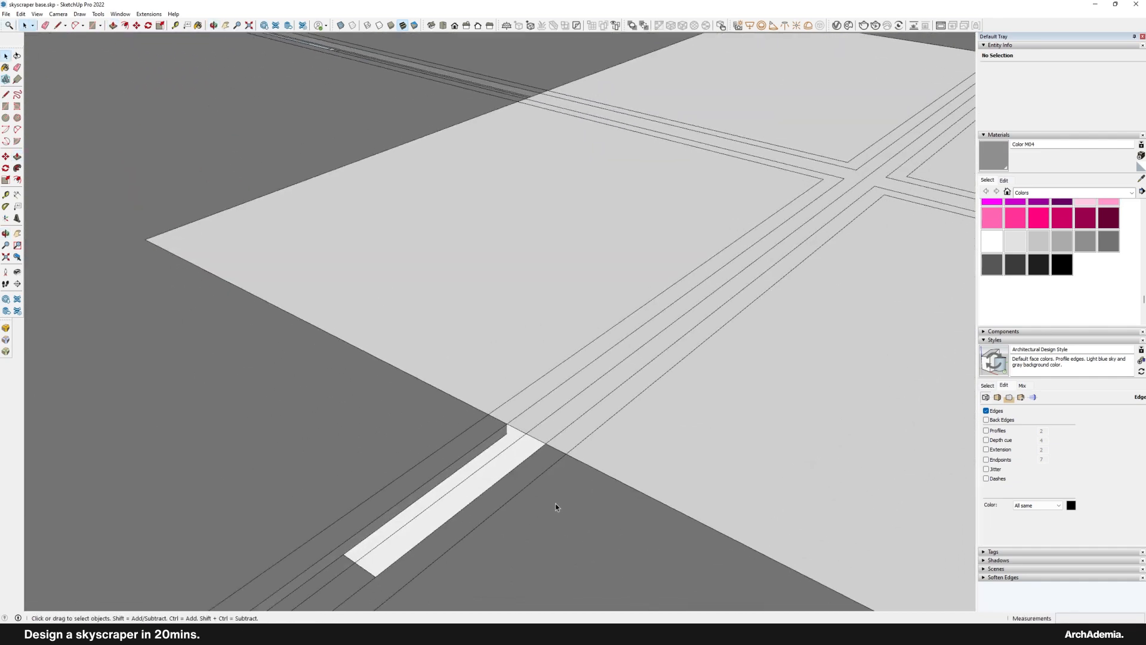
pyautogui.scroll(2, 555, 503)
pyautogui.moveTo(537, 413); pyautogui.dragTo(984, 340, button='middle')
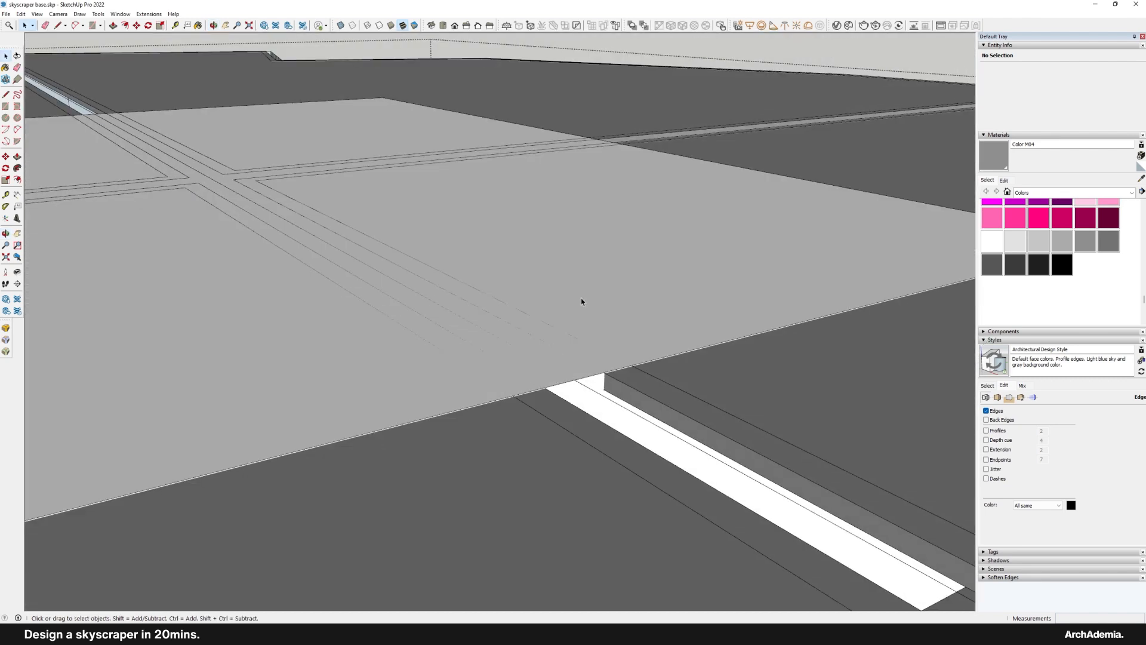
pyautogui.tripleClick(598, 295)
pyautogui.rightClick(598, 295)
pyautogui.click(627, 361)
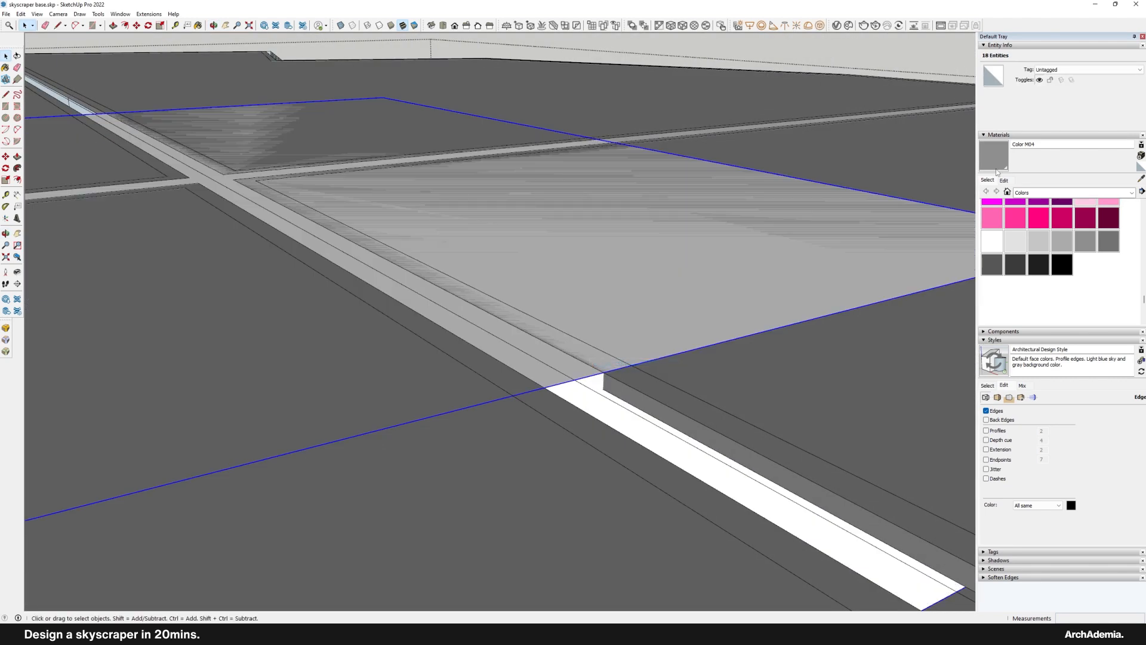
# Step: Scale the core group vertically by about 1.07 so it spans the full storey height including the slabs
pyautogui.scroll(-5, 675, 279)
pyautogui.moveTo(599, 361); pyautogui.dragTo(471, 90, button='middle')
pyautogui.scroll(-4, 478, 263)
pyautogui.press('s')
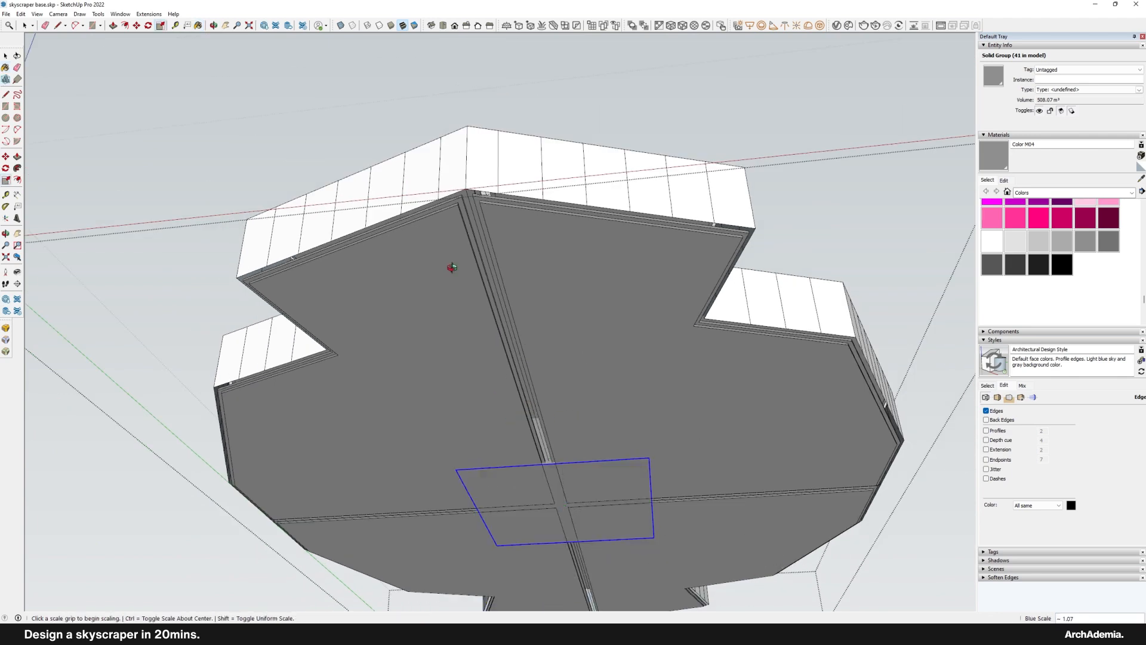
pyautogui.moveTo(452, 268); pyautogui.dragTo(656, 322, button='middle')
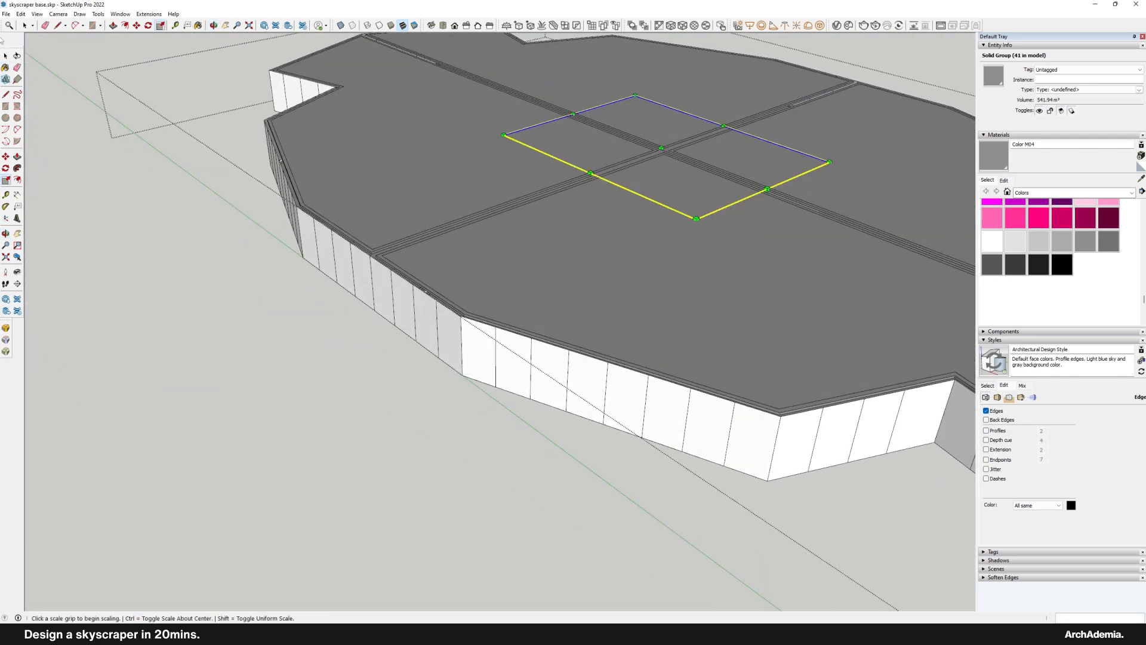
pyautogui.click(26, 25)
# Step: Open a curtain wall panel component and offset its face outline inward by 50 mm
pyautogui.scroll(5, 598, 333)
pyautogui.moveTo(366, 289); pyautogui.dragTo(415, 356, button='middle')
pyautogui.scroll(1, 414, 357)
pyautogui.click(414, 357)
pyautogui.click(379, 348)
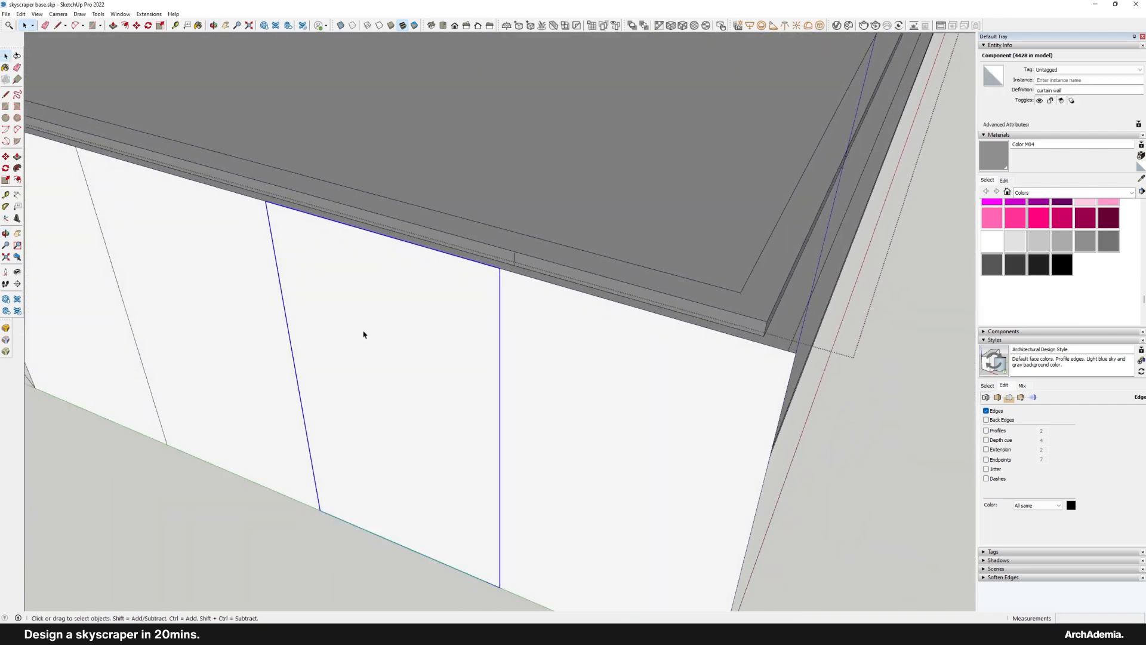
pyautogui.doubleClick(363, 333)
pyautogui.click(18, 180)
pyautogui.click(278, 264)
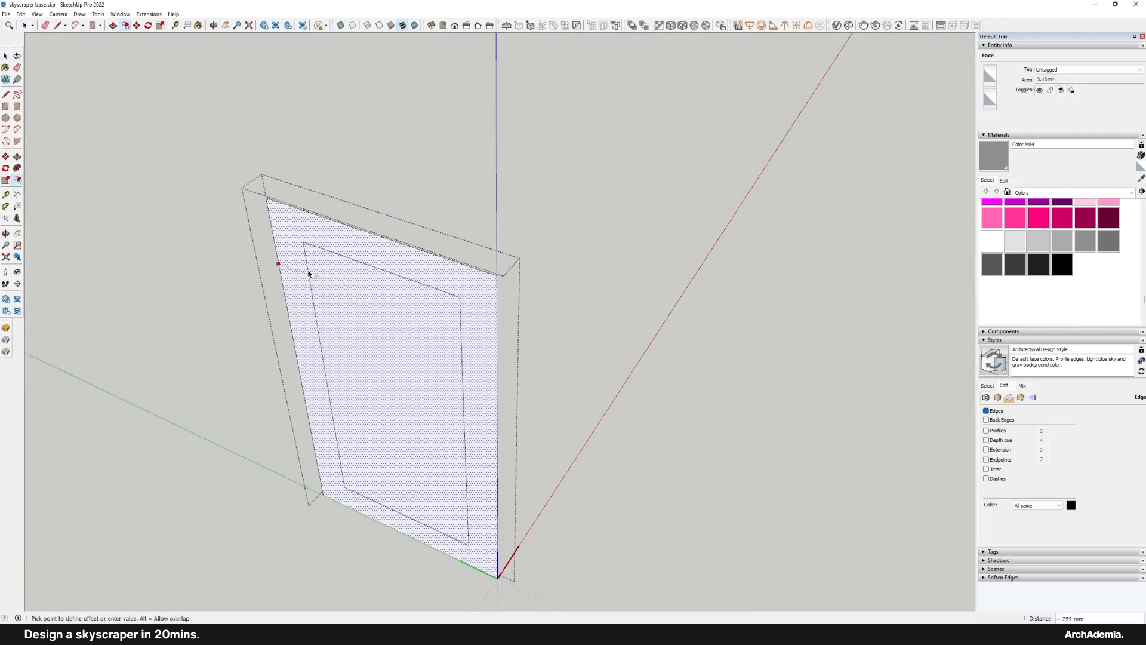
pyautogui.write('50')
pyautogui.press('Return')
# Step: Extrude the panel's narrow border face 100 mm to form the window frame
pyautogui.moveTo(367, 338); pyautogui.dragTo(504, 322, button='middle')
pyautogui.scroll(2, 463, 333)
pyautogui.scroll(1, 502, 320)
pyautogui.press('p')
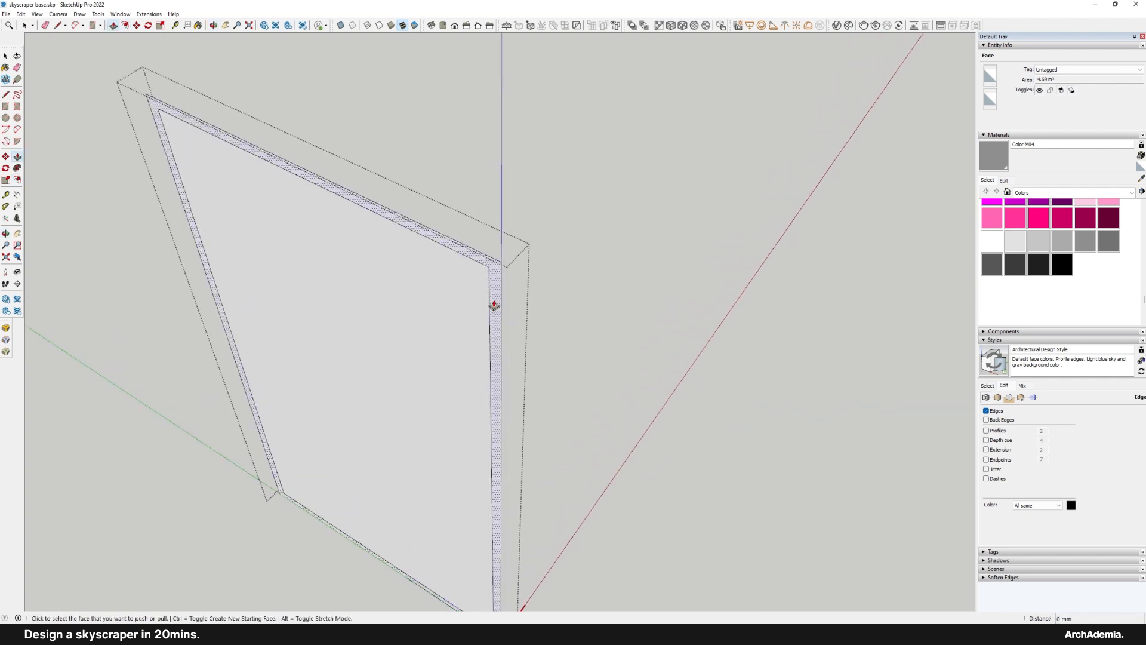
pyautogui.click(494, 305)
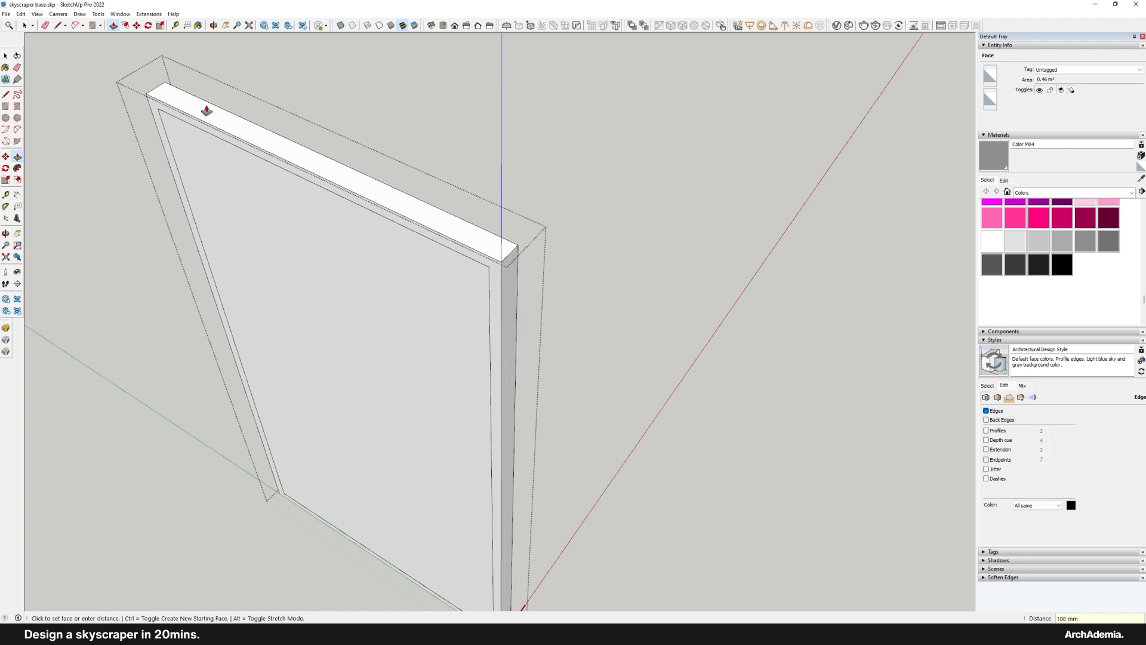
# Step: Group the panel's inner face and extrude it 50 mm inside its group as the glass pane
pyautogui.doubleClick(245, 225)
pyautogui.rightClick(245, 225)
pyautogui.click(267, 304)
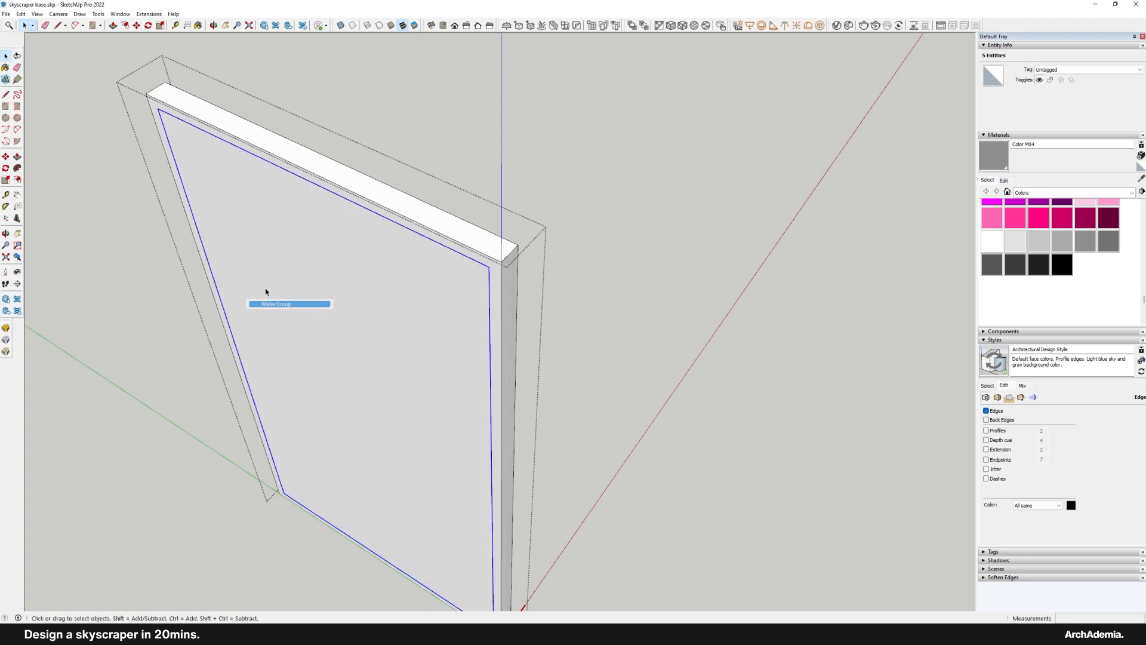
pyautogui.doubleClick(266, 291)
pyautogui.press('p')
pyautogui.click(274, 330)
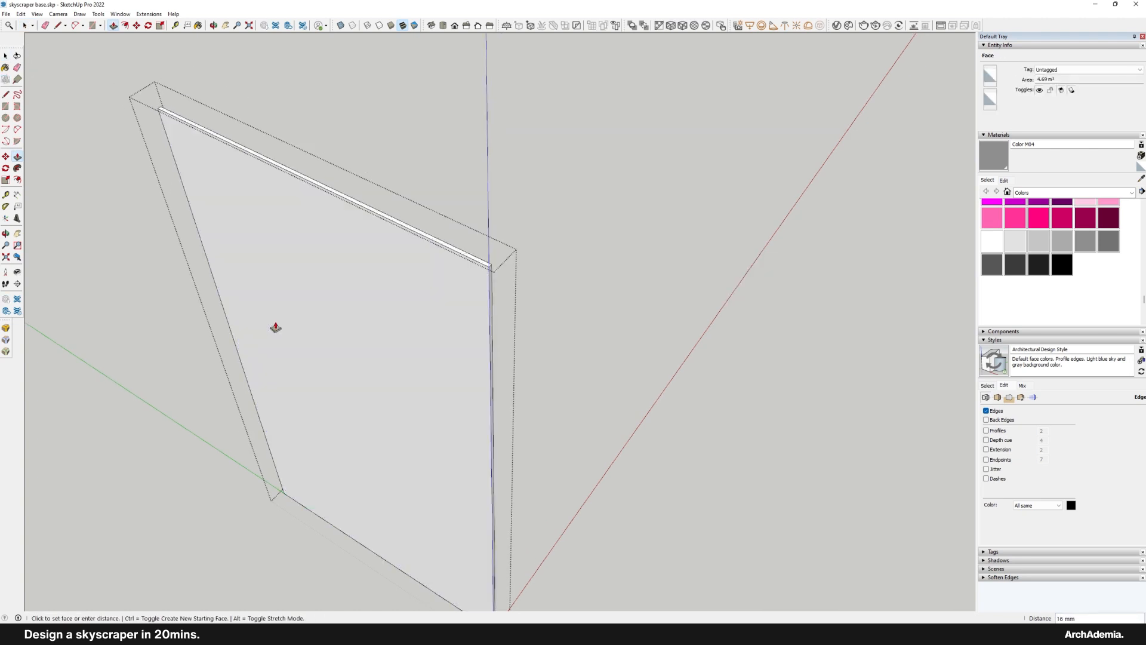
pyautogui.write('50')
pyautogui.press('Return')
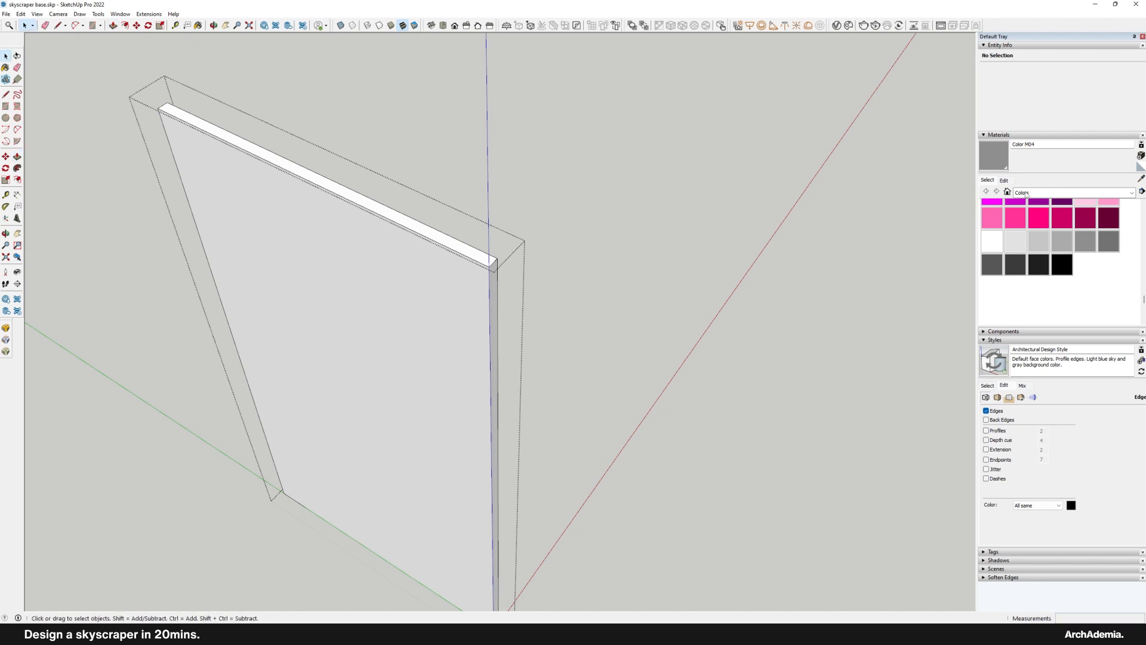
# Step: Paint the glass pane with Translucent Glass Blue from the Glass and Mirrors materials
pyautogui.click(1026, 194)
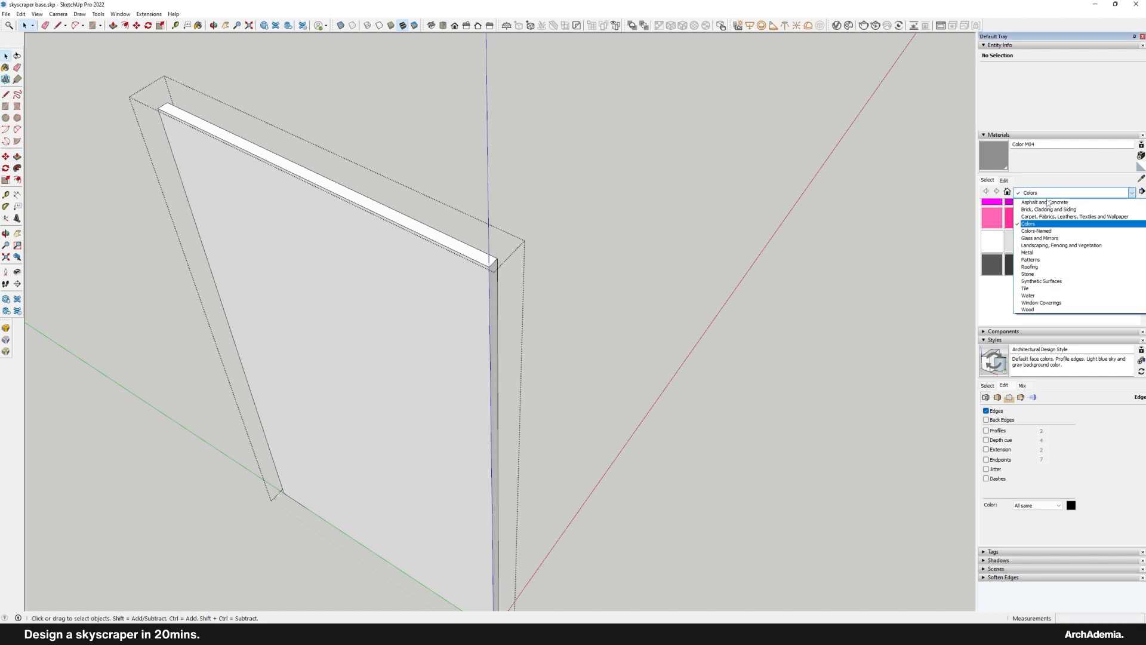
pyautogui.click(1032, 239)
pyautogui.click(413, 287)
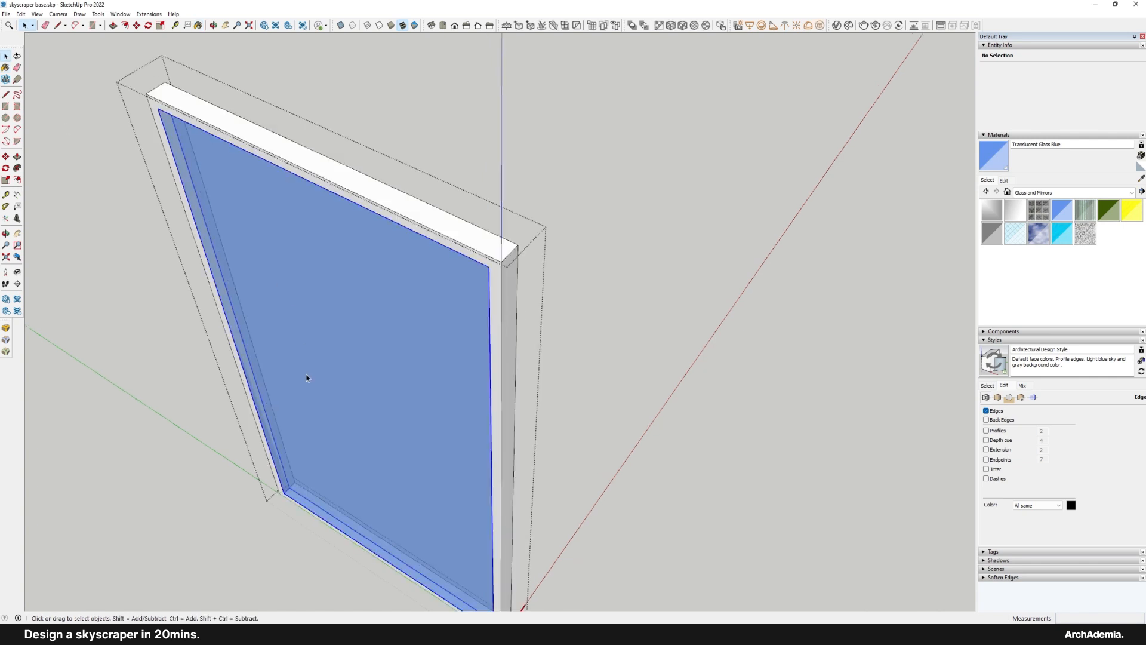
# Step: Move the glass pane group back along the red axis to recess it within the frame
pyautogui.scroll(3, 298, 394)
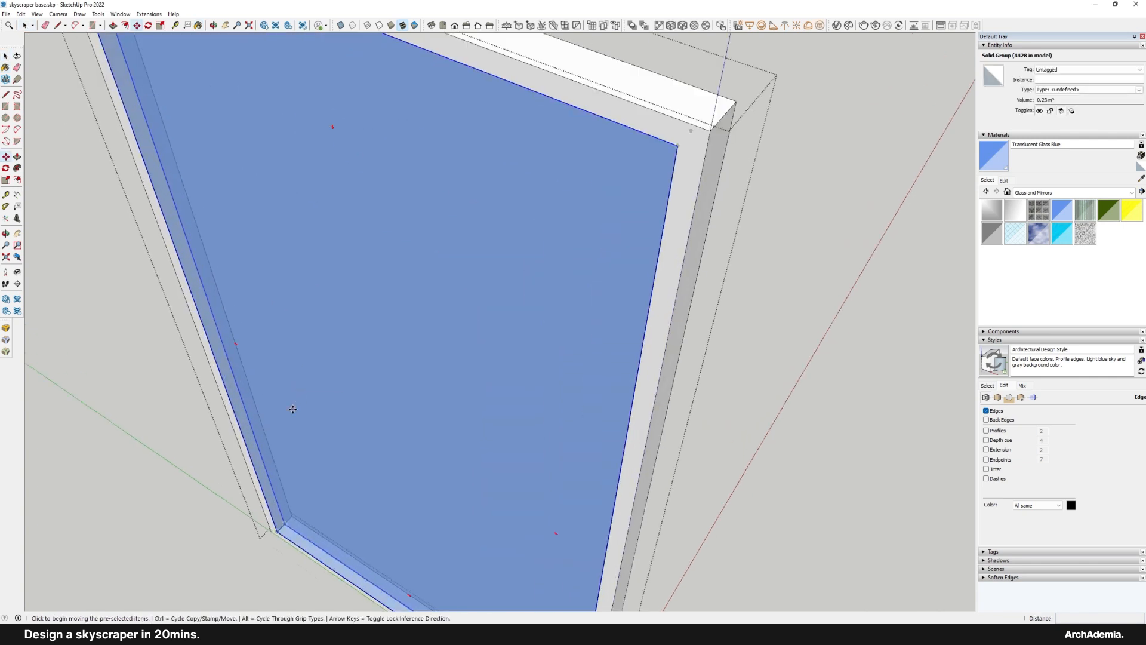
pyautogui.click(293, 408)
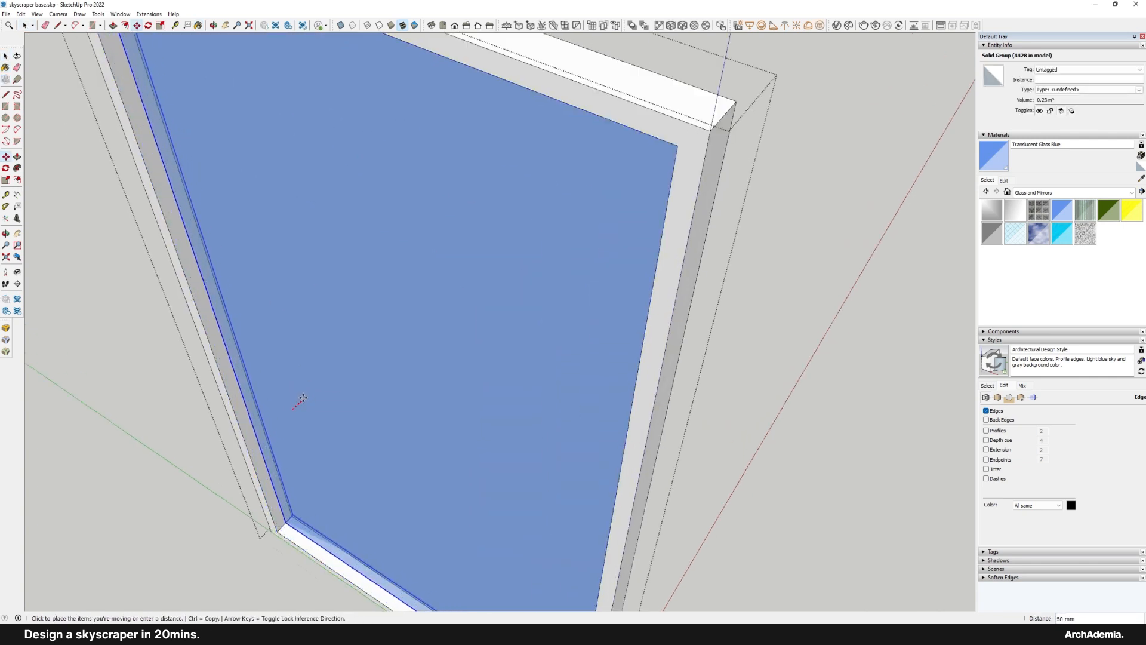
pyautogui.scroll(-4, 306, 396)
pyautogui.moveTo(307, 397); pyautogui.dragTo(417, 312, button='middle')
# Step: Pull the frame's border face out on the pane's other side, and group the whole frame
pyautogui.scroll(1, 417, 312)
pyautogui.press('p')
pyautogui.moveTo(327, 296); pyautogui.dragTo(332, 301)
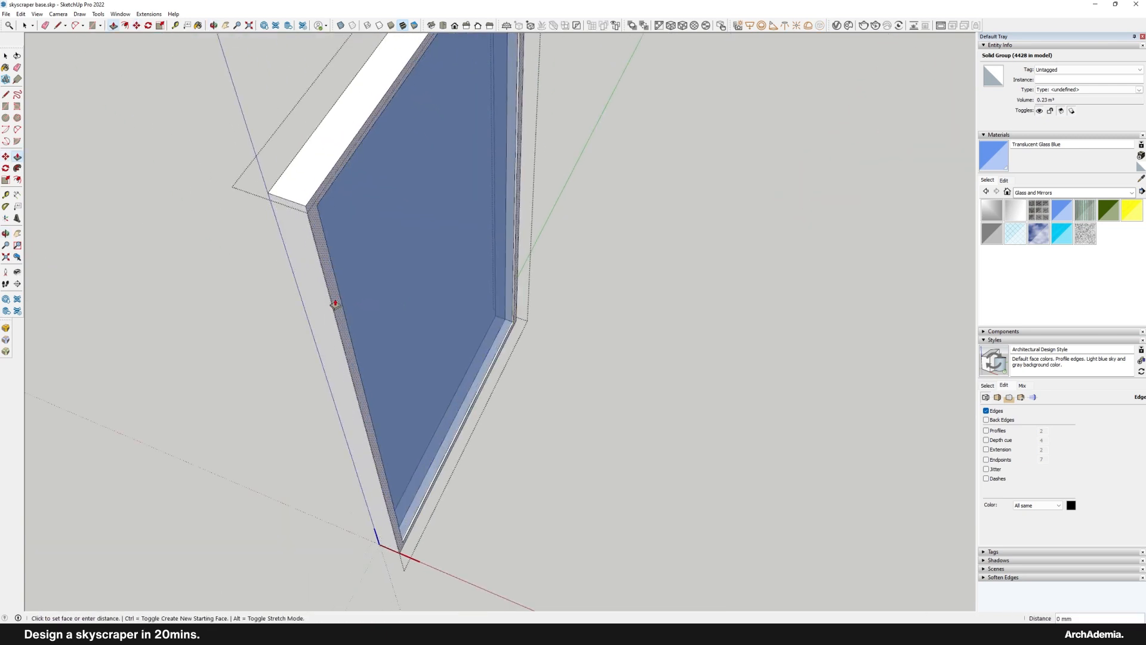
pyautogui.tripleClick(322, 179)
pyautogui.rightClick(322, 179)
pyautogui.click(346, 257)
# Step: Paint the frame group with the orange Color B04 and close the panel and quadrant components
pyautogui.click(1045, 193)
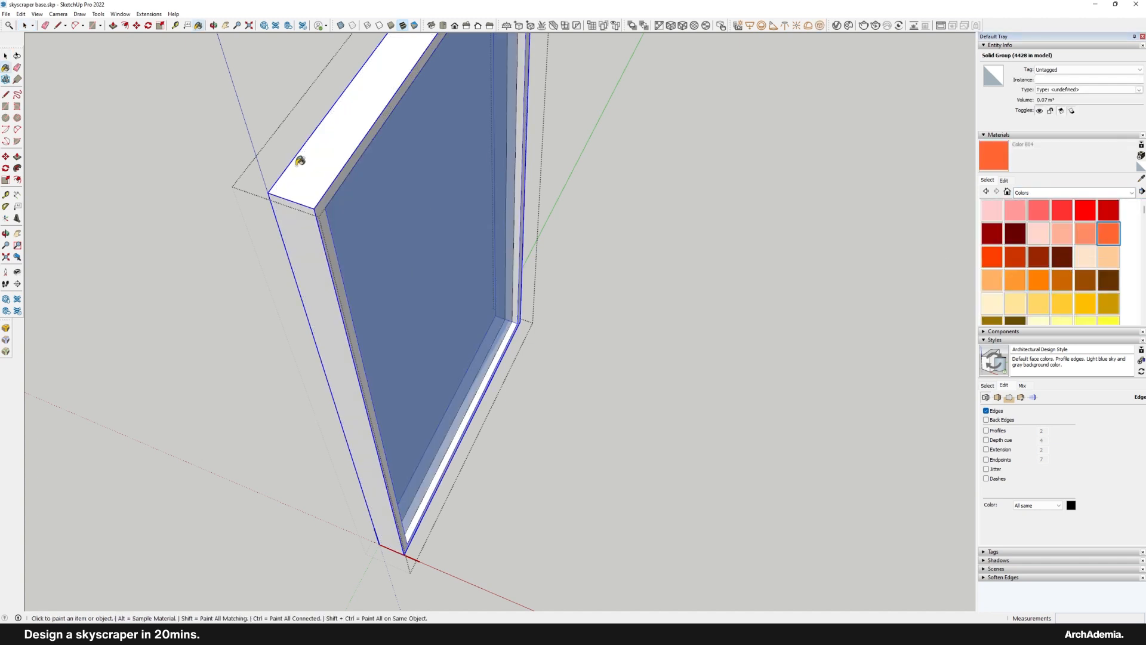
pyautogui.click(299, 161)
pyautogui.click(24, 27)
pyautogui.click(617, 417)
pyautogui.scroll(-8, 616, 417)
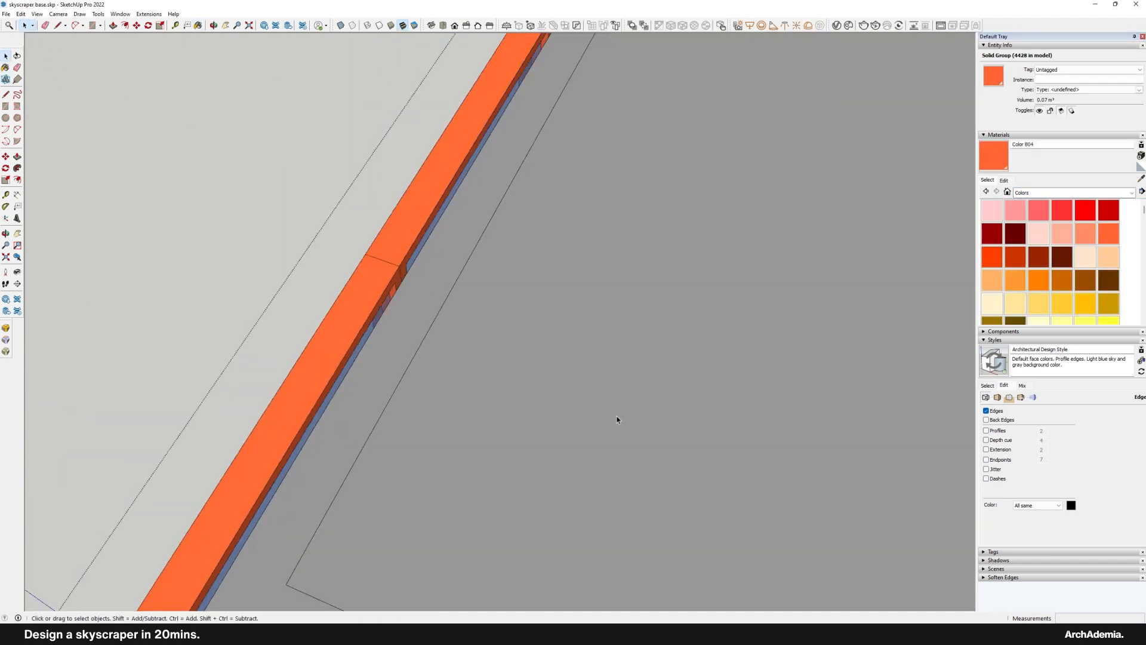
pyautogui.moveTo(617, 418); pyautogui.dragTo(538, 343, button='middle')
pyautogui.scroll(-3, 539, 342)
pyautogui.click(293, 201)
pyautogui.scroll(-2, 259, 192)
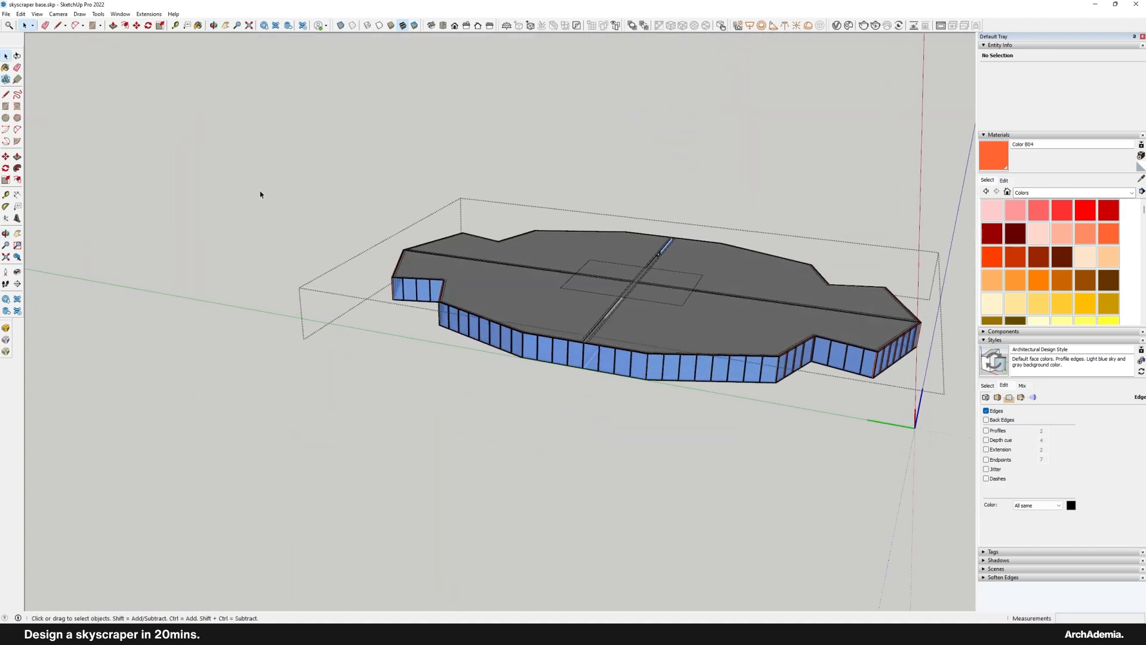
# Step: Close the tower group and raise the whole tower 5000 mm along the blue axis
pyautogui.moveTo(259, 192); pyautogui.dragTo(475, 315, button='middle')
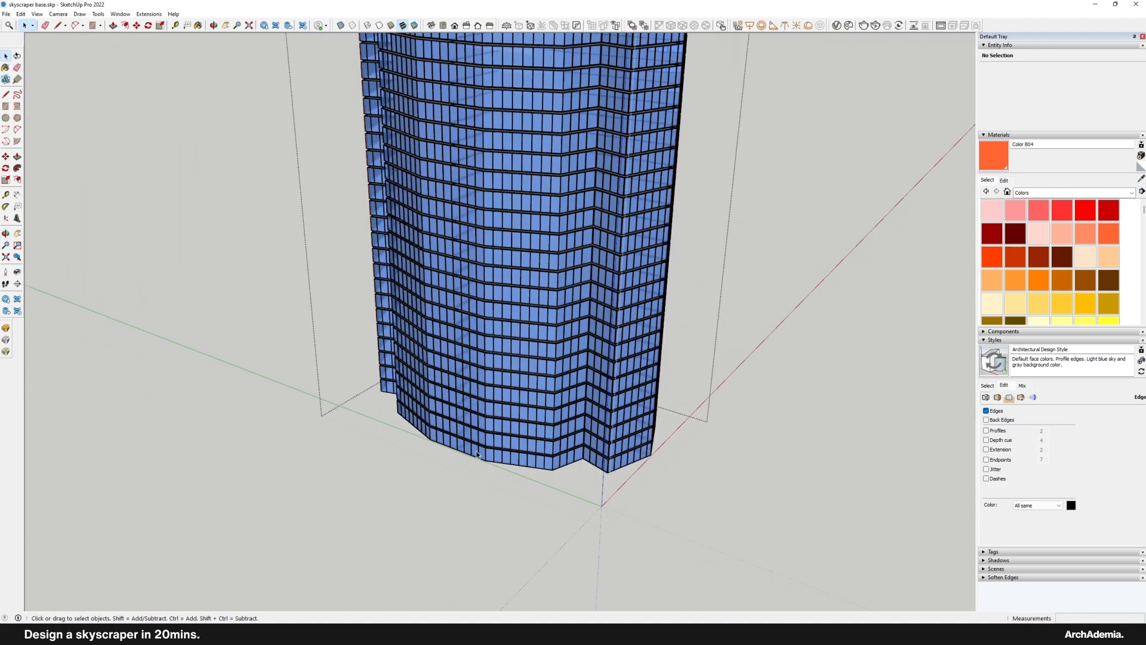
pyautogui.scroll(-5, 477, 455)
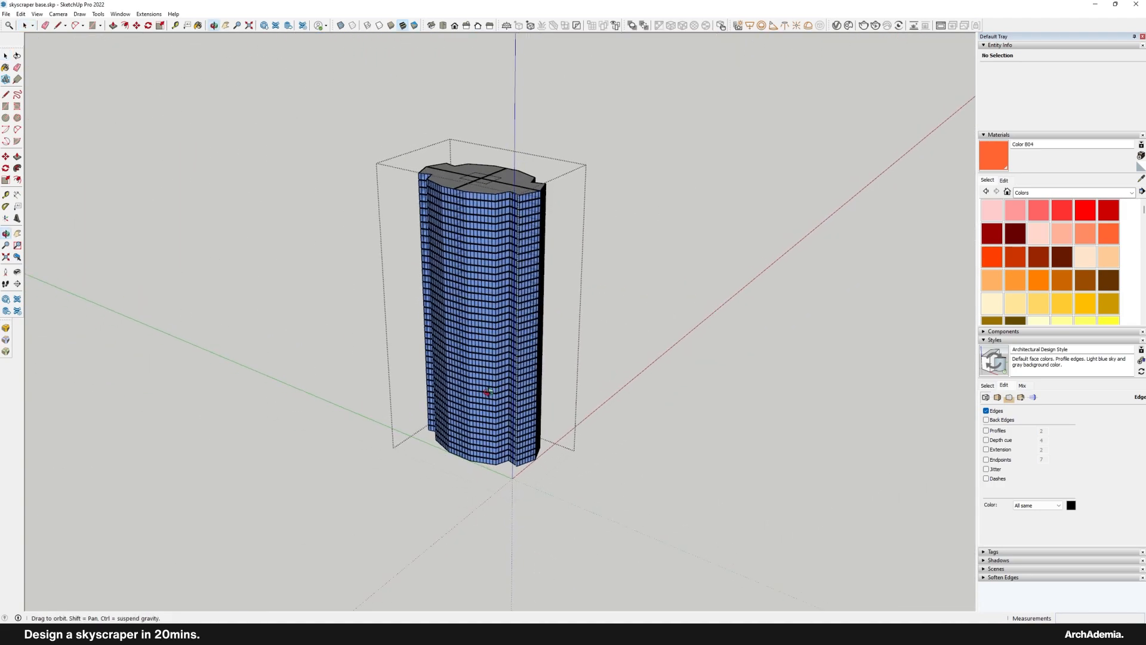
pyautogui.scroll(4, 503, 430)
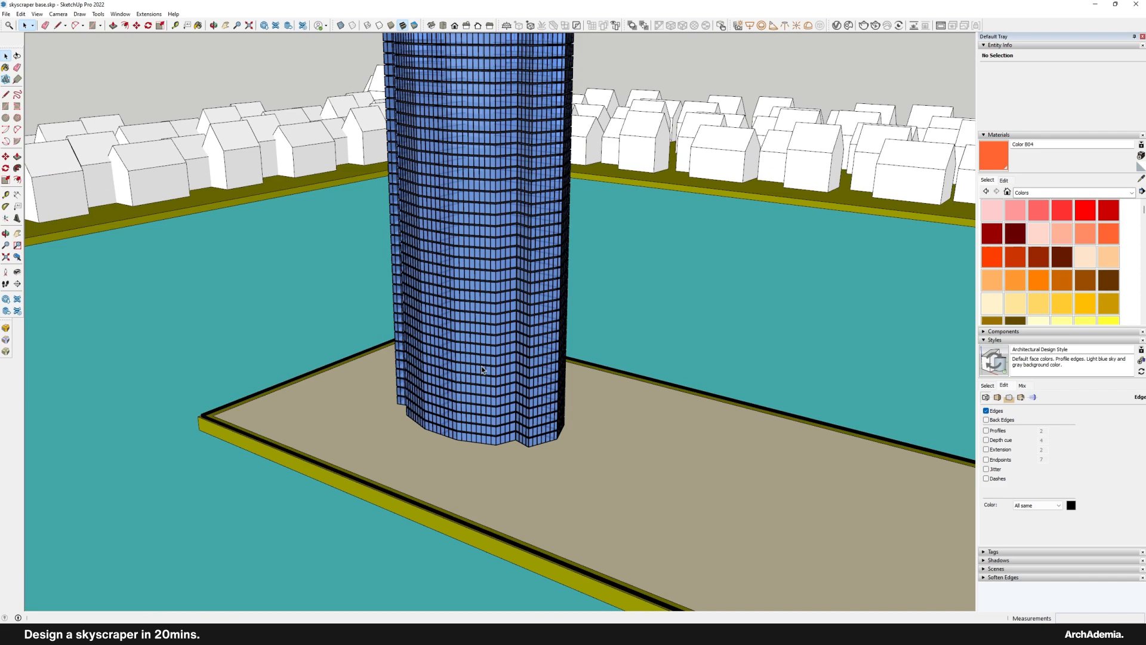
pyautogui.click(482, 370)
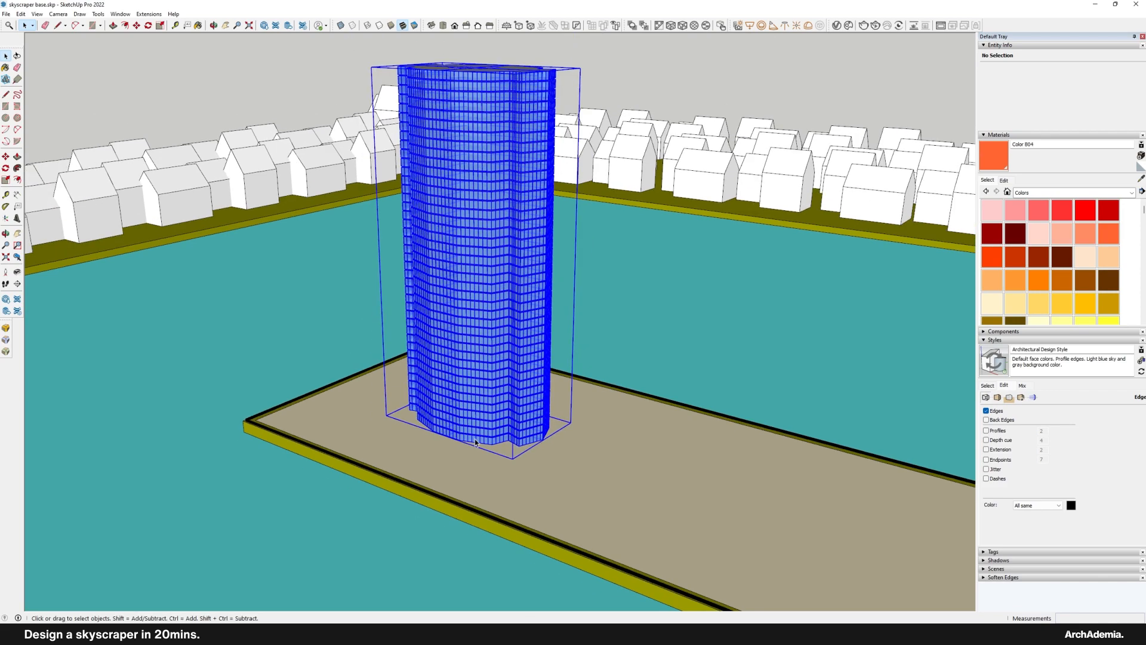
pyautogui.scroll(5, 487, 370)
pyautogui.scroll(3, 496, 358)
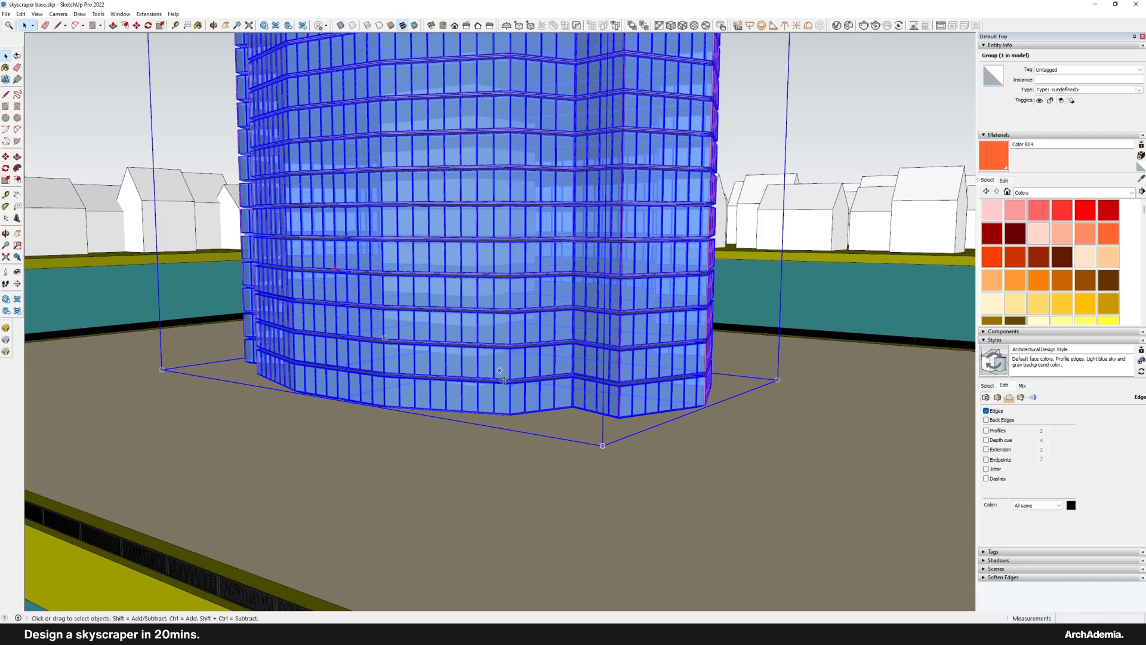
pyautogui.press('m')
pyautogui.click(510, 399)
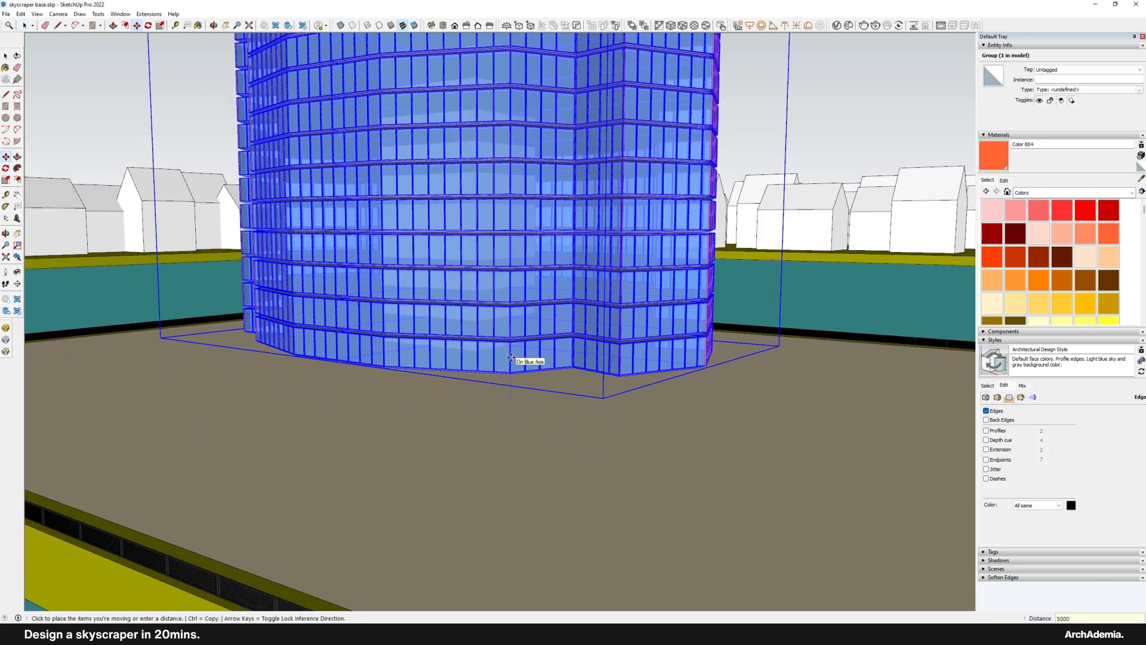
pyautogui.press('Return')
pyautogui.click(24, 26)
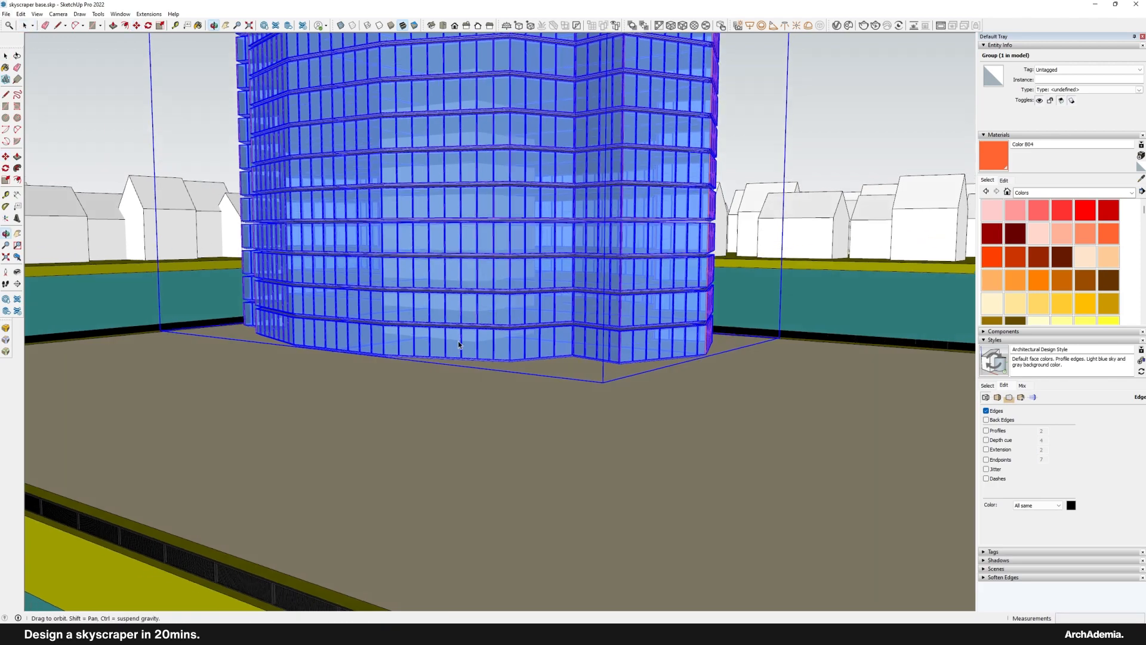
# Step: Open the tower group for editing and examine the joints between the stacked storeys
pyautogui.scroll(2, 392, 335)
pyautogui.doubleClick(391, 338)
pyautogui.click(389, 337)
pyautogui.scroll(4, 258, 312)
pyautogui.scroll(-8, 256, 309)
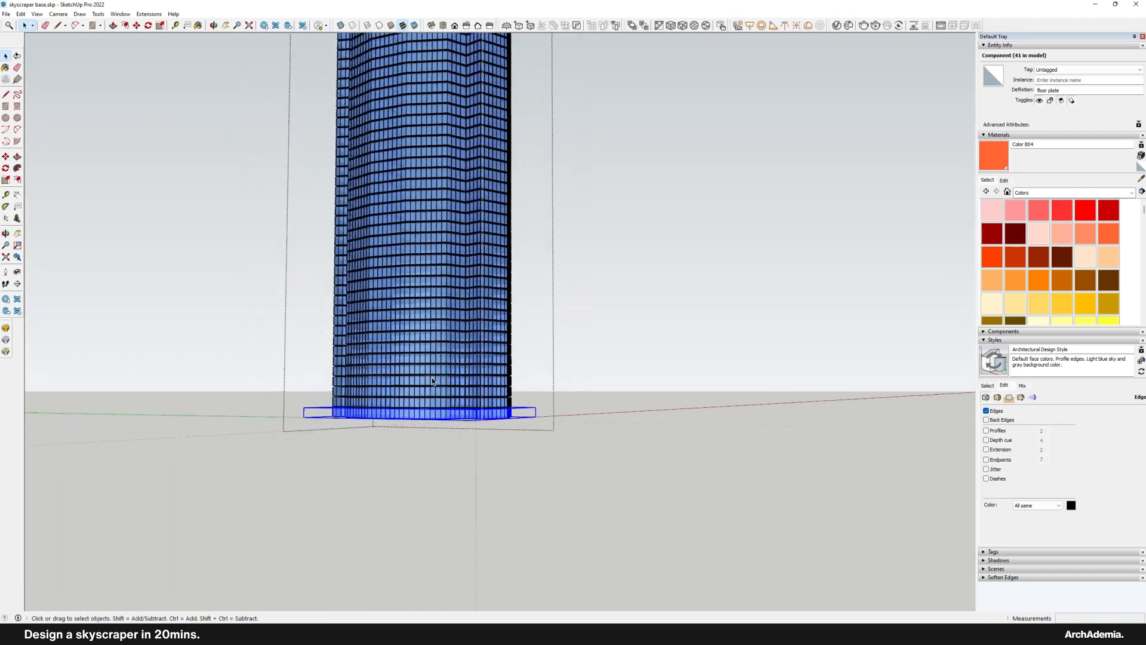
pyautogui.scroll(-1, 432, 381)
pyautogui.keyDown('shift'); pyautogui.moveTo(433, 364); pyautogui.dragTo(422, 458, button='middle'); pyautogui.keyUp('shift')
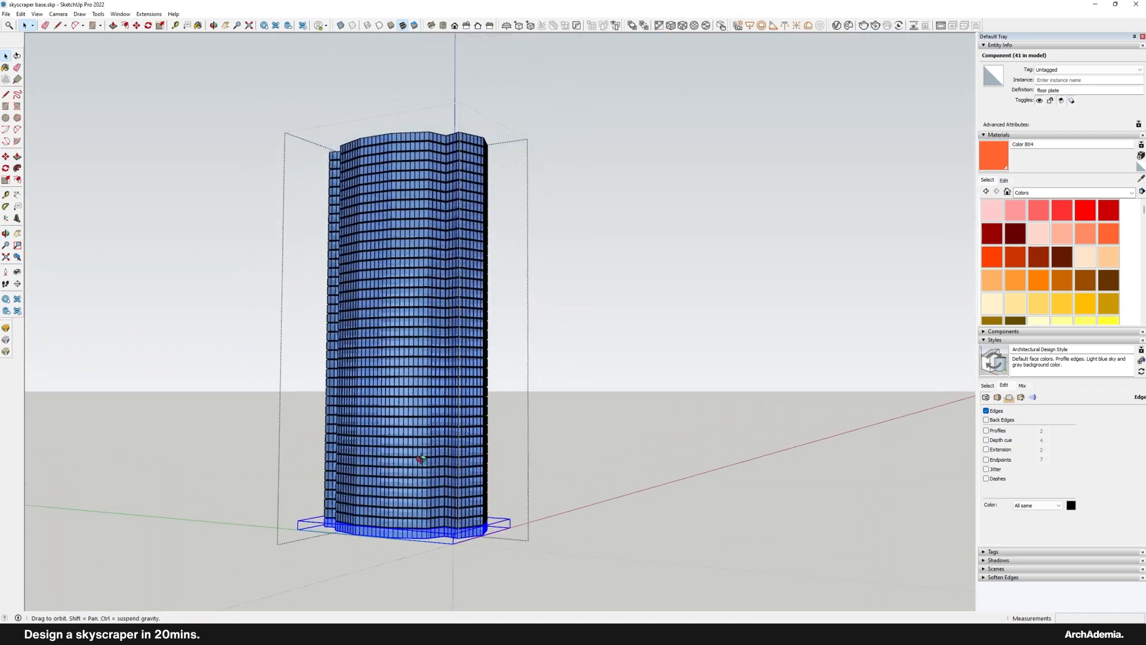
pyautogui.scroll(9, 297, 309)
pyautogui.moveTo(396, 348); pyautogui.dragTo(301, 306, button='middle')
pyautogui.scroll(-9, 300, 307)
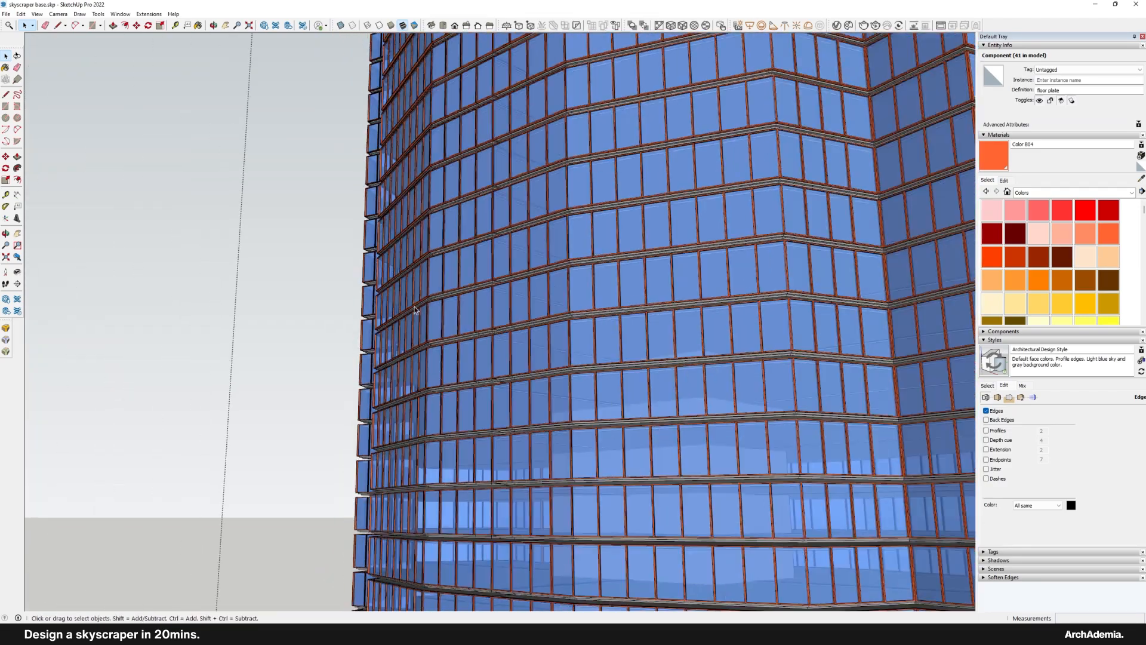
# Step: Delete the stacked upper storeys from the tower group, keeping only the ground-level floor plate
pyautogui.moveTo(384, 411); pyautogui.dragTo(382, 443)
pyautogui.press('Delete')
pyautogui.scroll(8, 427, 518)
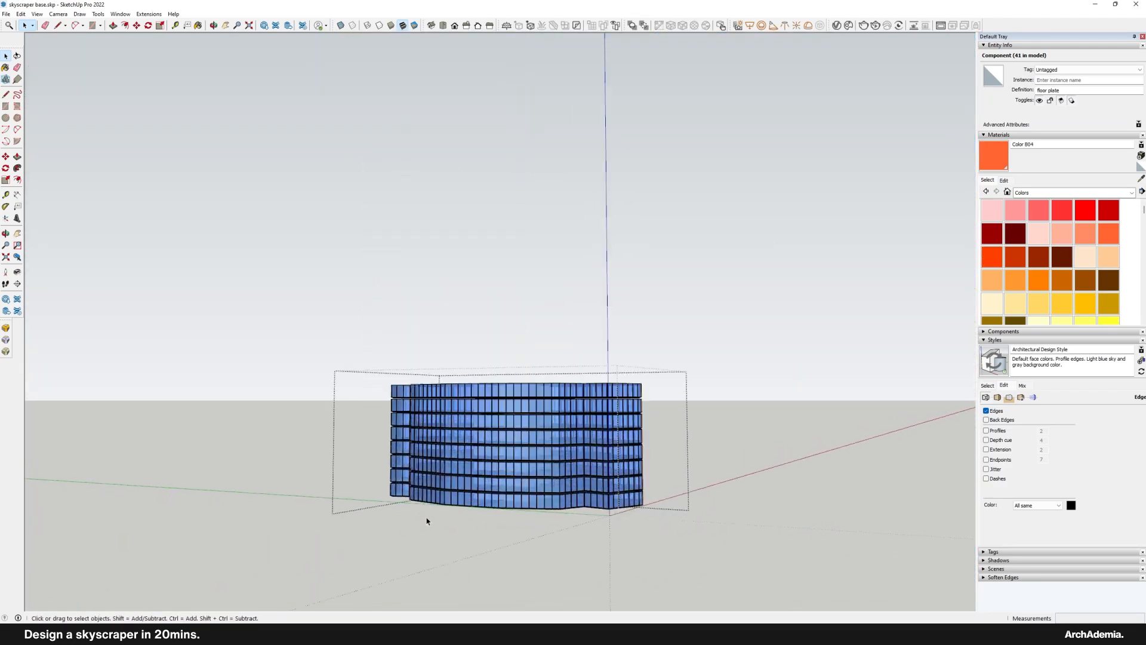
pyautogui.click(414, 442)
pyautogui.press('Delete')
pyautogui.click(415, 408)
pyautogui.press('Delete')
pyautogui.click(416, 371)
pyautogui.press('Delete')
pyautogui.click(416, 310)
pyautogui.press('Delete')
pyautogui.click(416, 278)
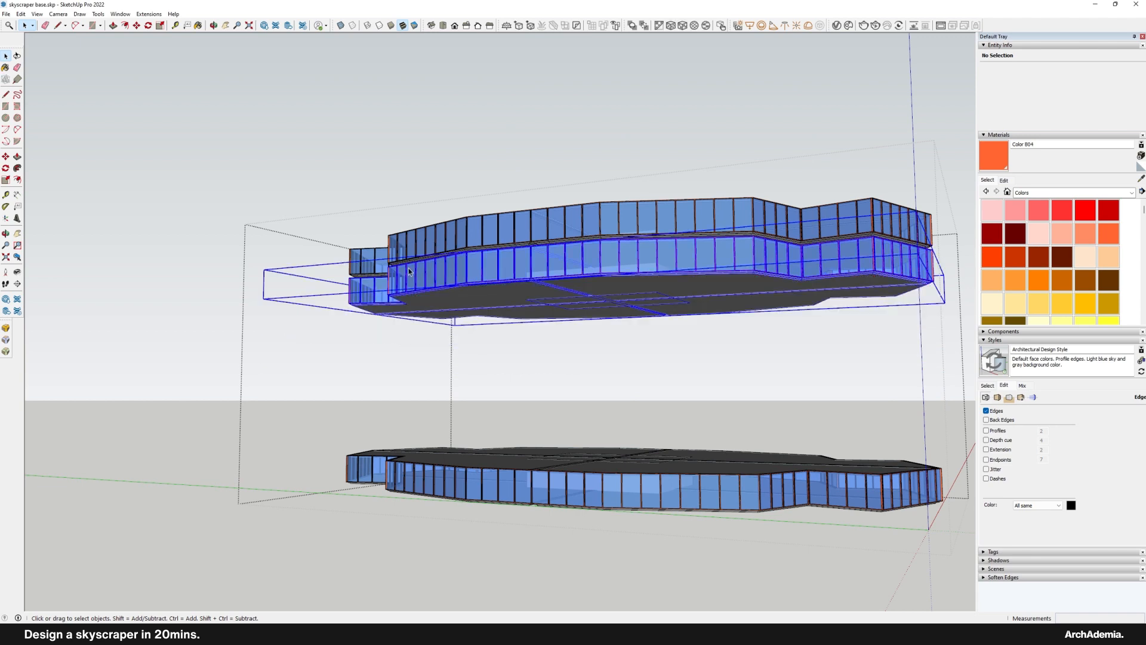
pyautogui.click(416, 246)
pyautogui.press('Delete')
pyautogui.scroll(5, 384, 470)
pyautogui.click(389, 143)
# Step: Copy the floor plate directly on top of itself by its panel corner and array the copy 40x
pyautogui.scroll(4, 364, 447)
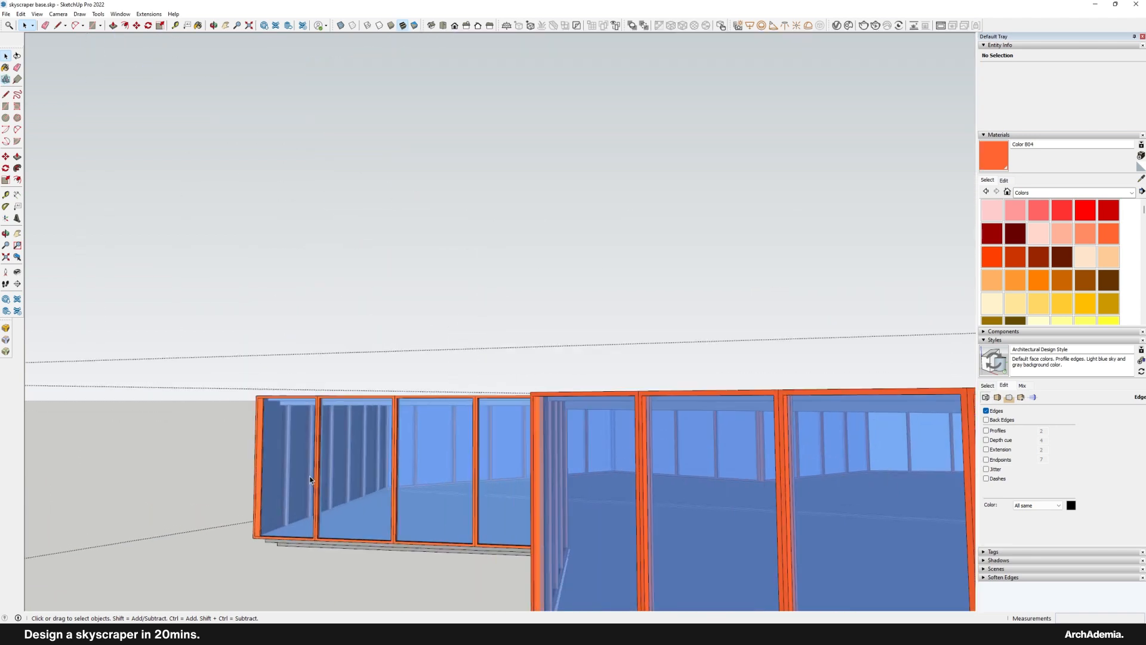
pyautogui.click(300, 466)
pyautogui.press('m')
pyautogui.scroll(5, 248, 543)
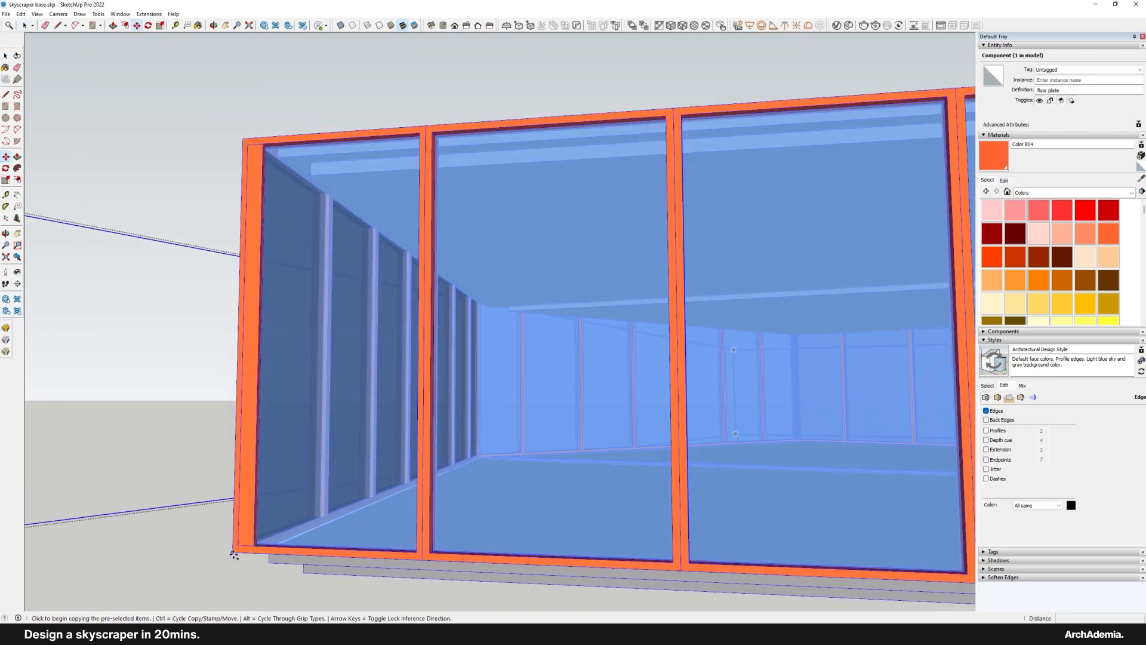
pyautogui.click(234, 553)
pyautogui.keyDown('shift'); pyautogui.moveTo(300, 305); pyautogui.dragTo(358, 518, button='middle'); pyautogui.keyUp('shift')
pyautogui.click(299, 350)
pyautogui.scroll(-8, 412, 418)
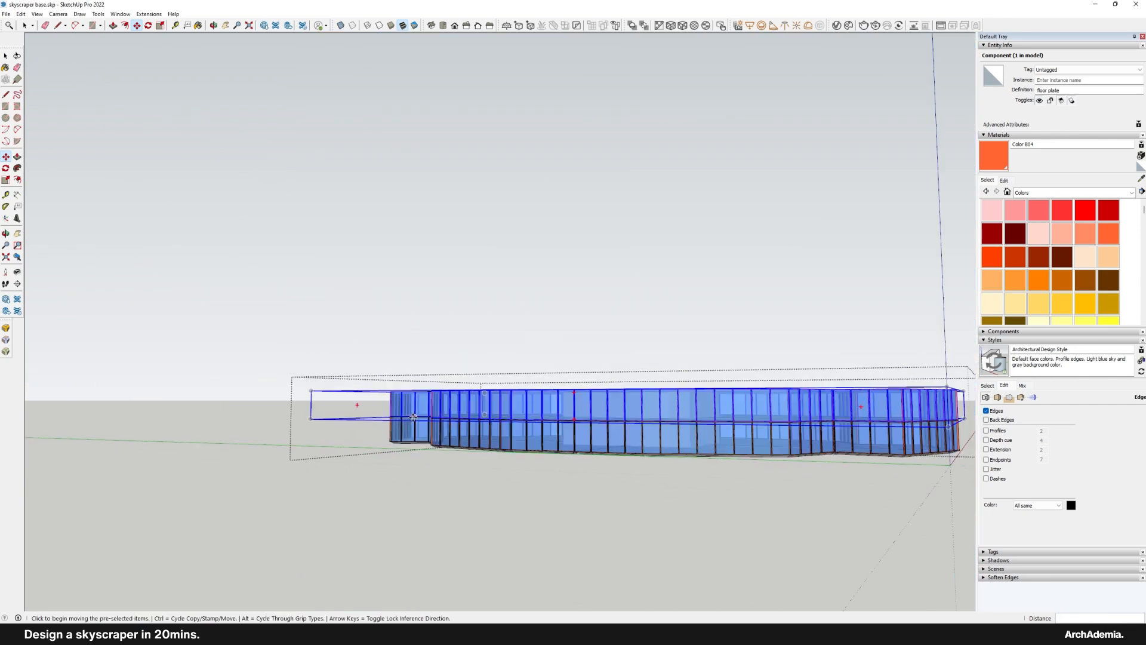
pyautogui.write('40x')
pyautogui.press('Return')
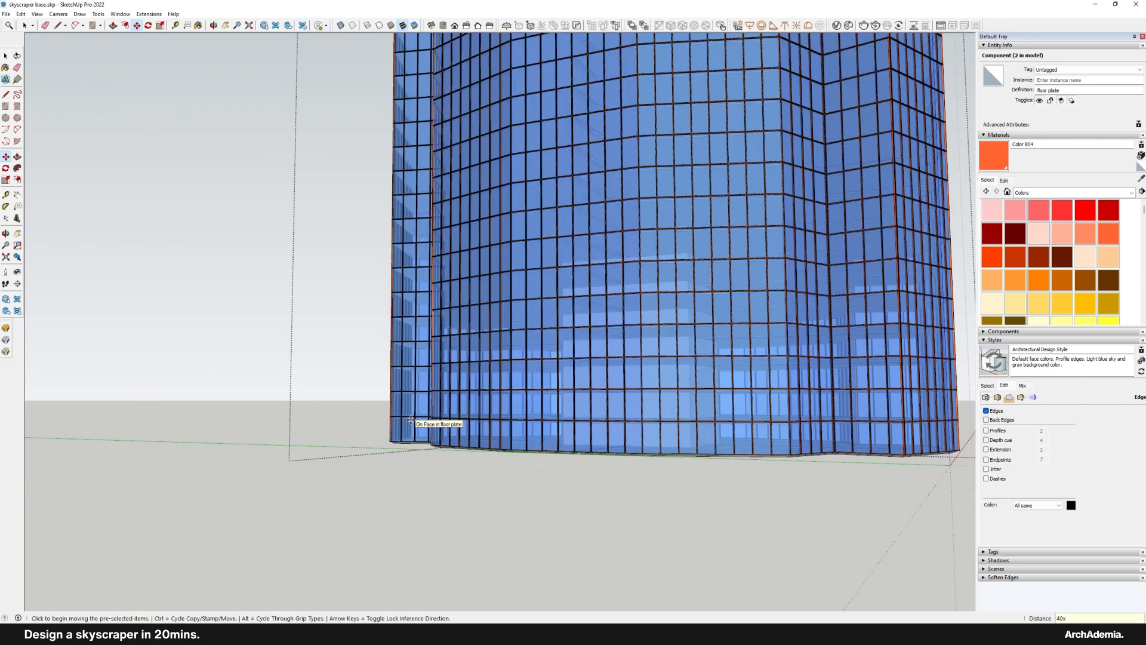
pyautogui.scroll(-5, 411, 419)
pyautogui.moveTo(310, 223); pyautogui.dragTo(264, 229, button='middle')
pyautogui.click(24, 26)
pyautogui.scroll(-3, 596, 481)
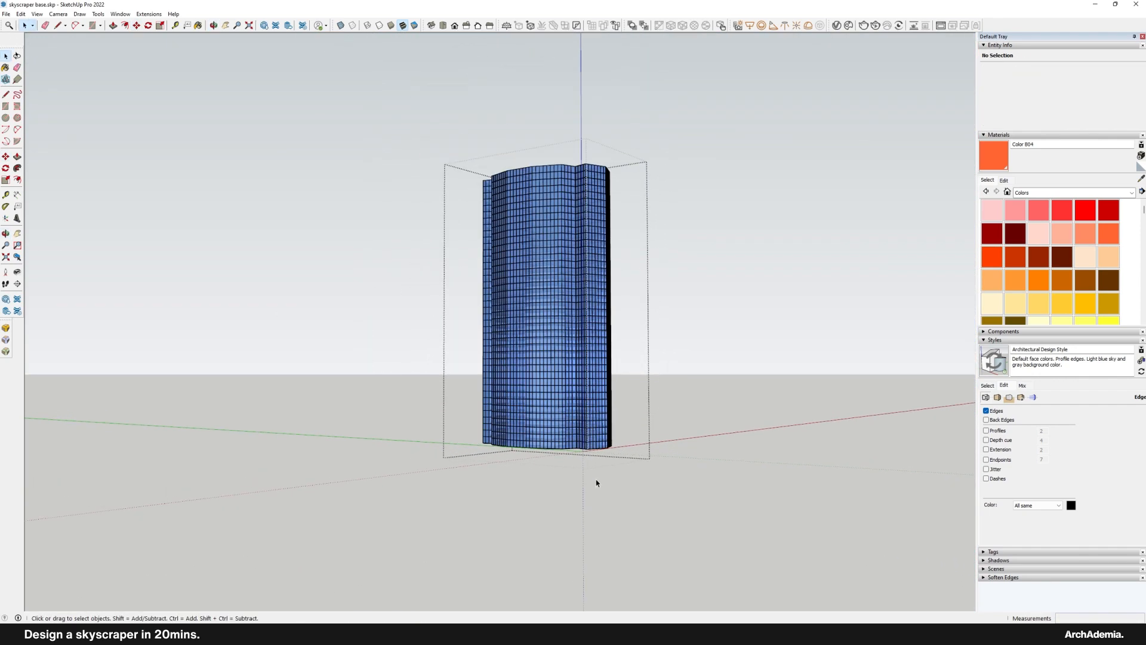
# Step: Open the floor plate component and one of its quadrants for editing
pyautogui.scroll(6, 512, 379)
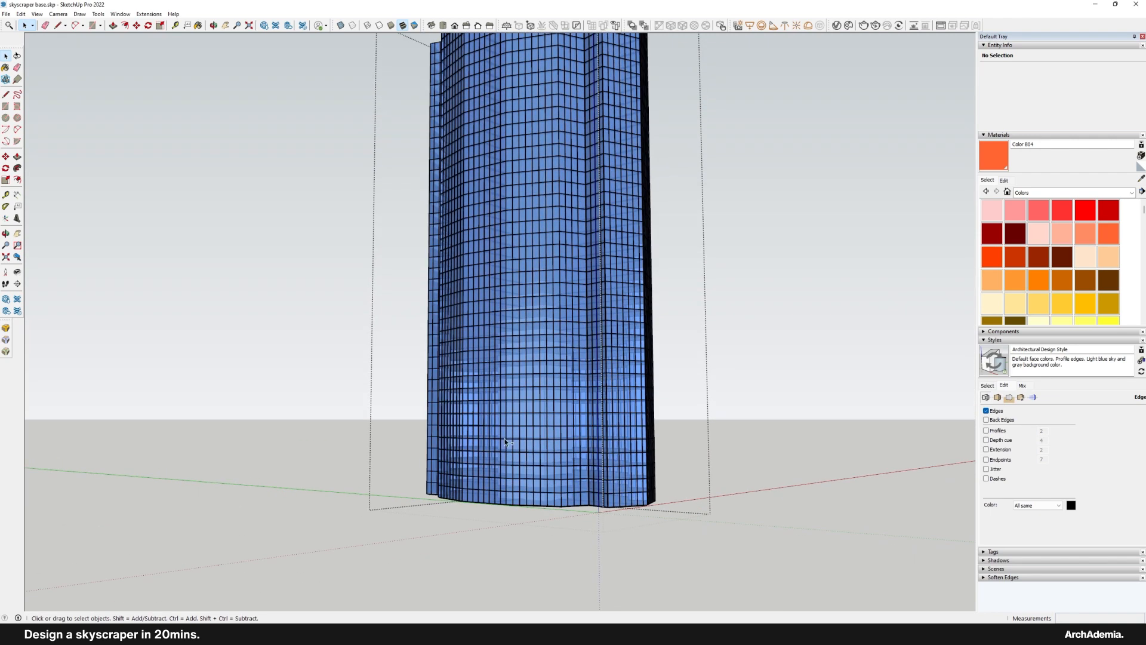
pyautogui.scroll(3, 499, 485)
pyautogui.doubleClick(420, 491)
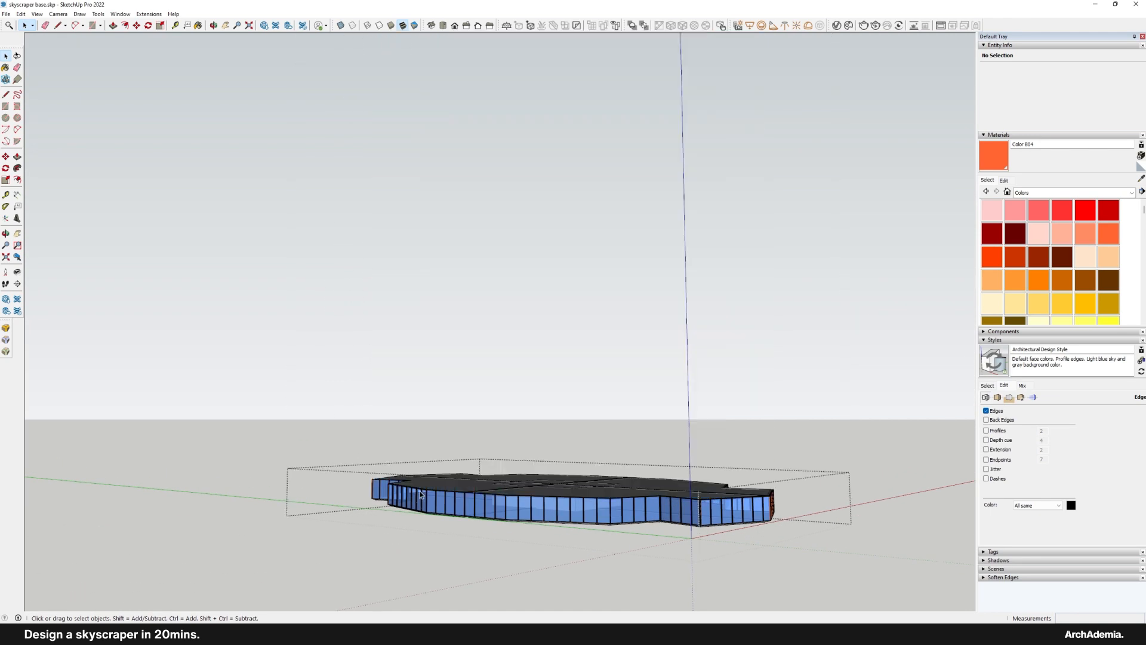
pyautogui.scroll(3, 419, 489)
pyautogui.hotkey('ctrl', 'a')
pyautogui.press('s')
pyautogui.moveTo(419, 491); pyautogui.dragTo(472, 469, button='middle')
pyautogui.click(23, 27)
pyautogui.moveTo(523, 396); pyautogui.dragTo(410, 406, button='middle')
pyautogui.doubleClick(456, 468)
# Step: Copy the quadrant's upper floor slab 3000 mm up along the blue axis
pyautogui.click(455, 468)
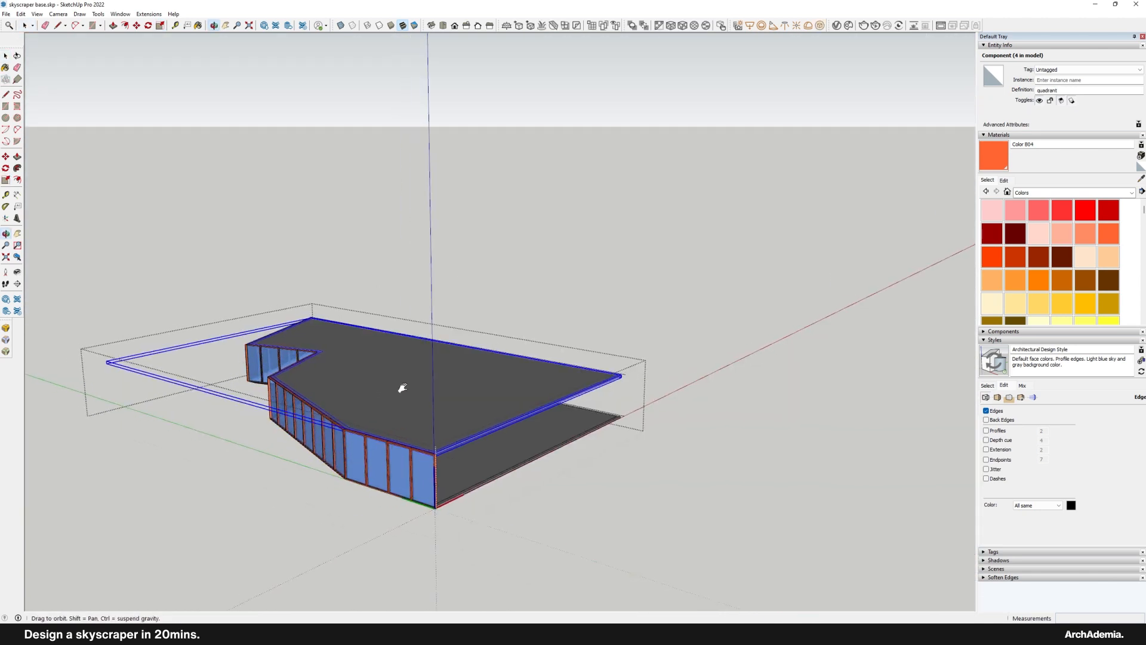
pyautogui.click(682, 352)
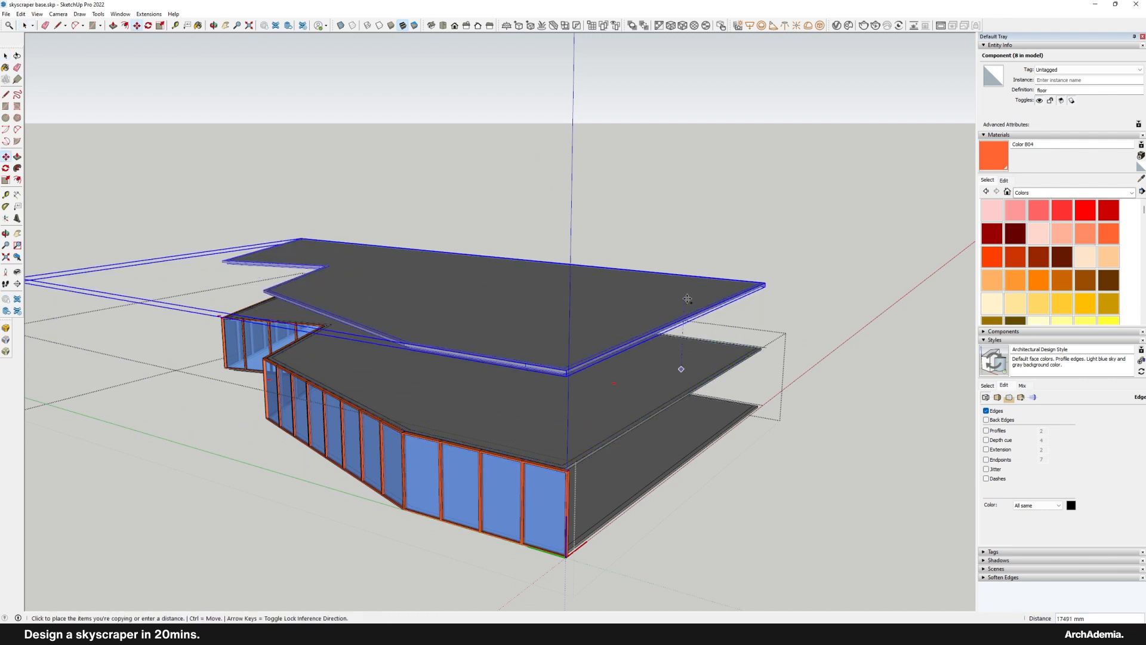
pyautogui.write('3000')
pyautogui.press('Return')
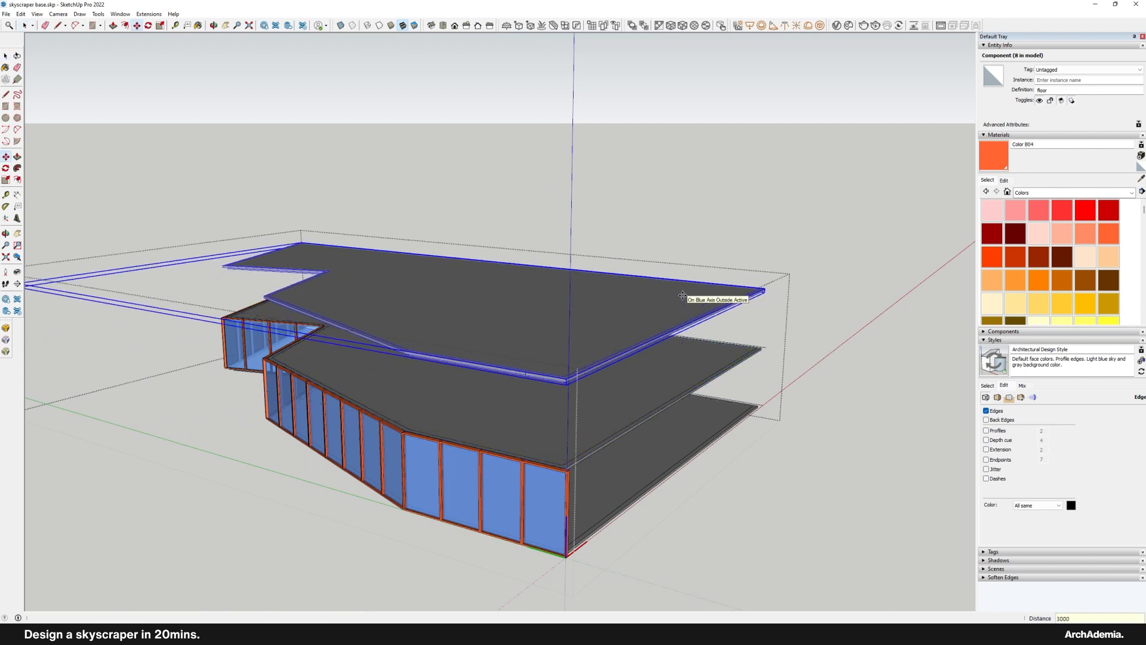
pyautogui.click(24, 26)
# Step: Open the curtain wall panel's frame and stretch it taller by moving its top rail up the blue axis
pyautogui.scroll(8, 549, 457)
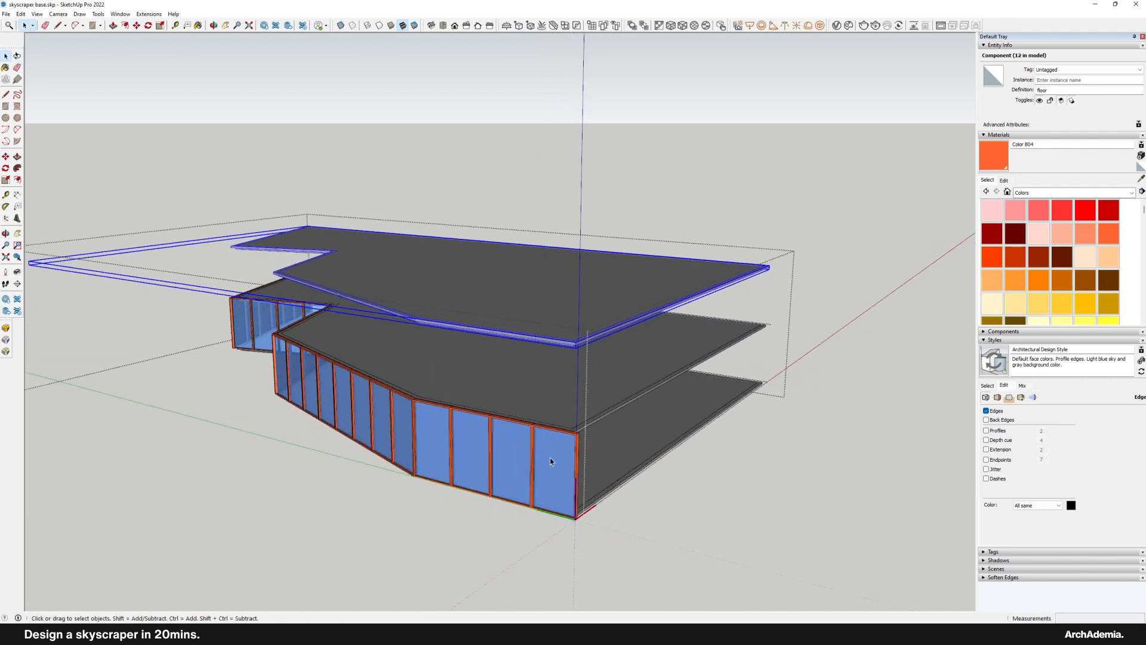
pyautogui.doubleClick(456, 426)
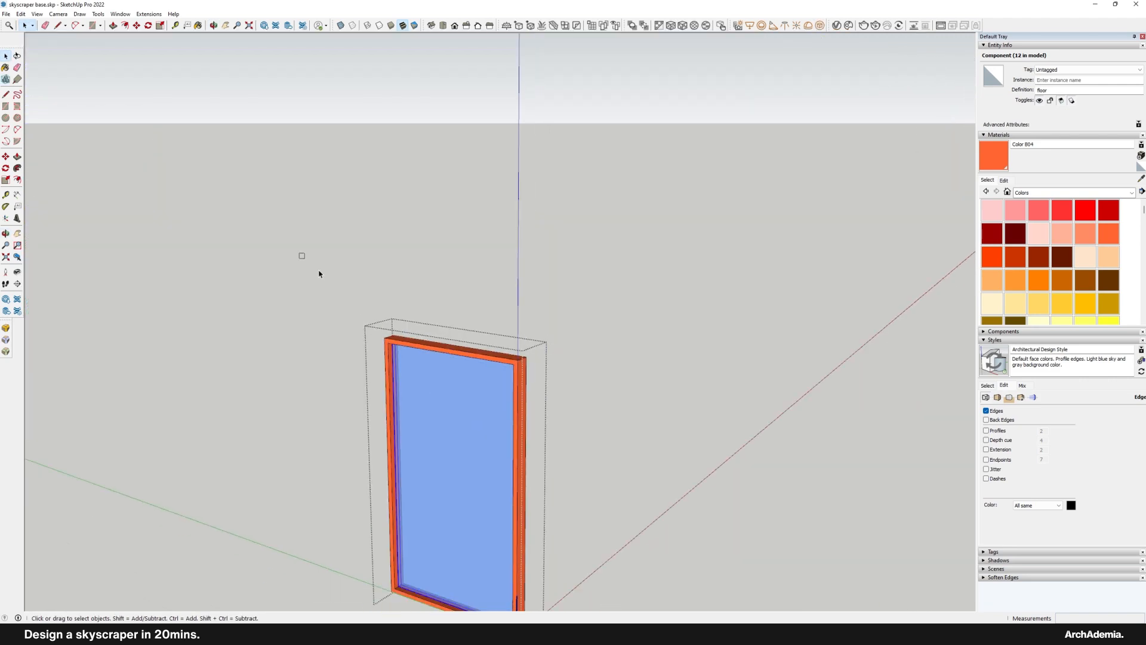
pyautogui.press('Delete')
pyautogui.moveTo(326, 285); pyautogui.dragTo(596, 400)
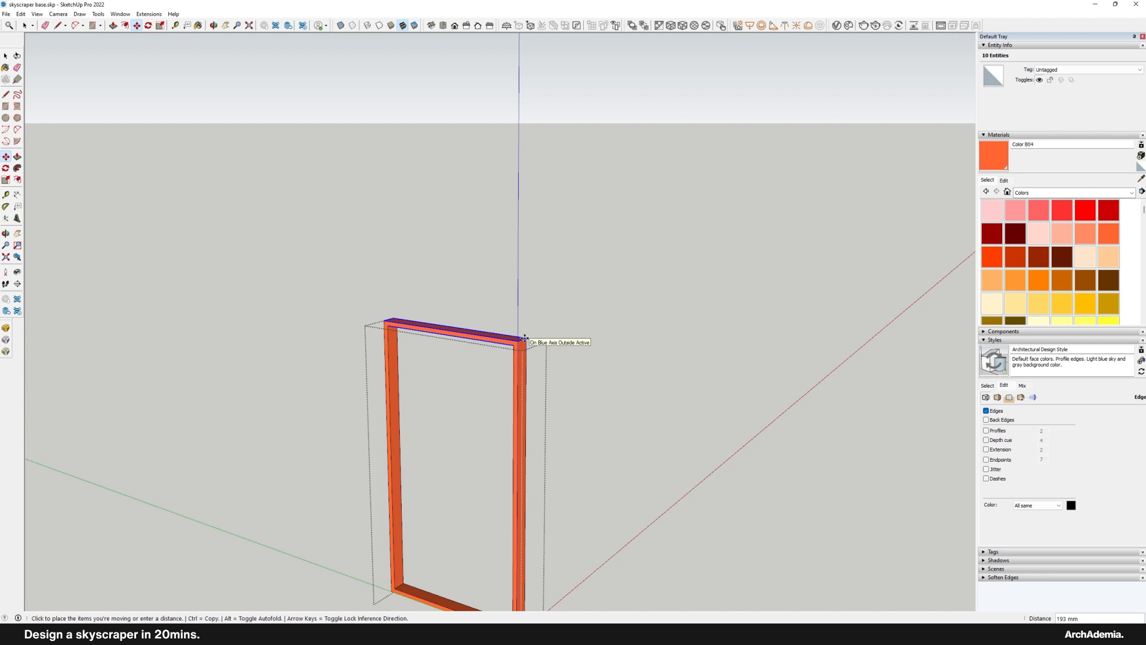
pyautogui.press('Return')
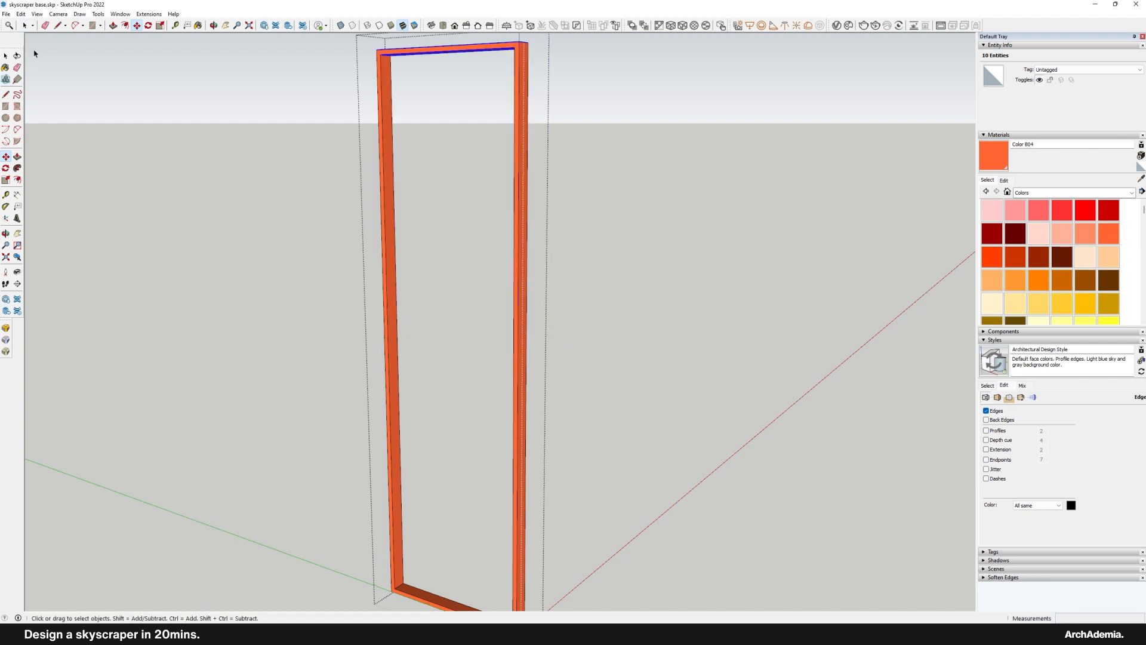
# Step: Stretch the panel's glass pane upward to fill the heightened frame
pyautogui.hotkey('shift', 'h')
pyautogui.click(421, 401)
pyautogui.moveTo(423, 394); pyautogui.dragTo(444, 439, button='middle')
pyautogui.press('s')
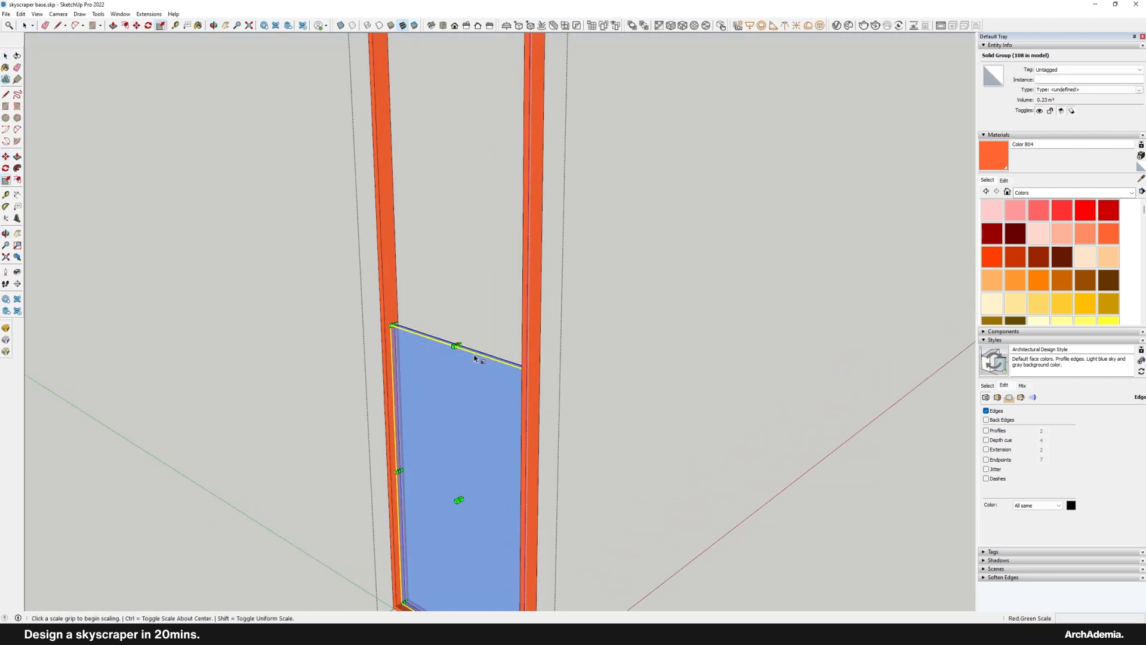
pyautogui.scroll(-5, 459, 343)
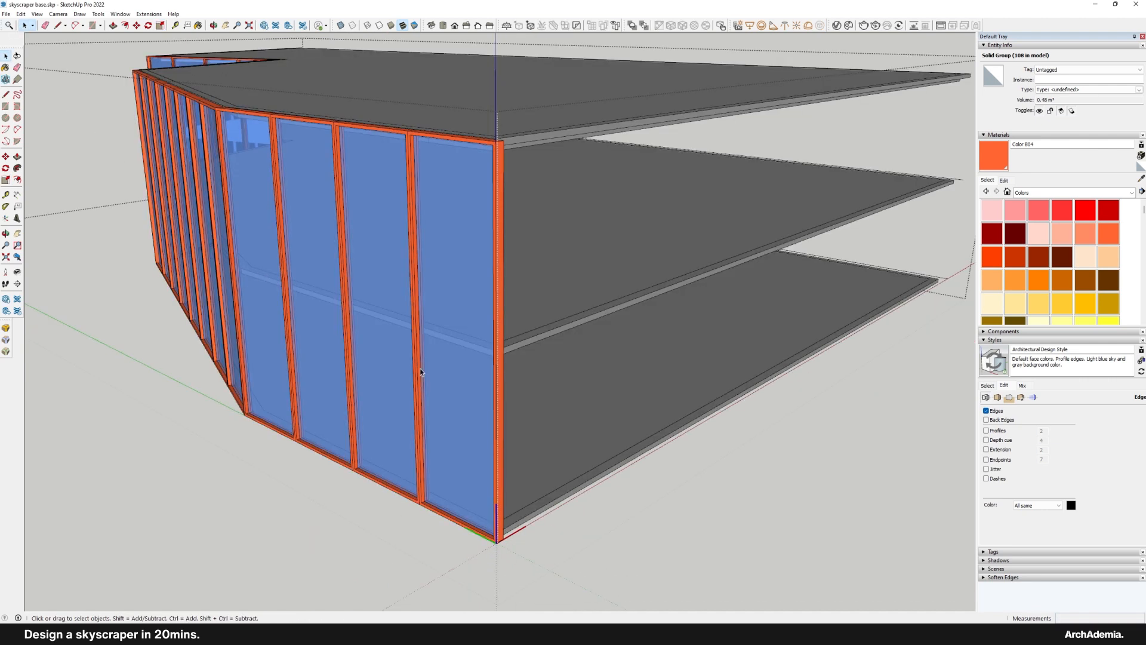
# Step: Close the nested panel, quadrant, floor plate and tower group to return to the full site model
pyautogui.scroll(-5, 499, 367)
pyautogui.moveTo(499, 368); pyautogui.dragTo(418, 299, button='middle')
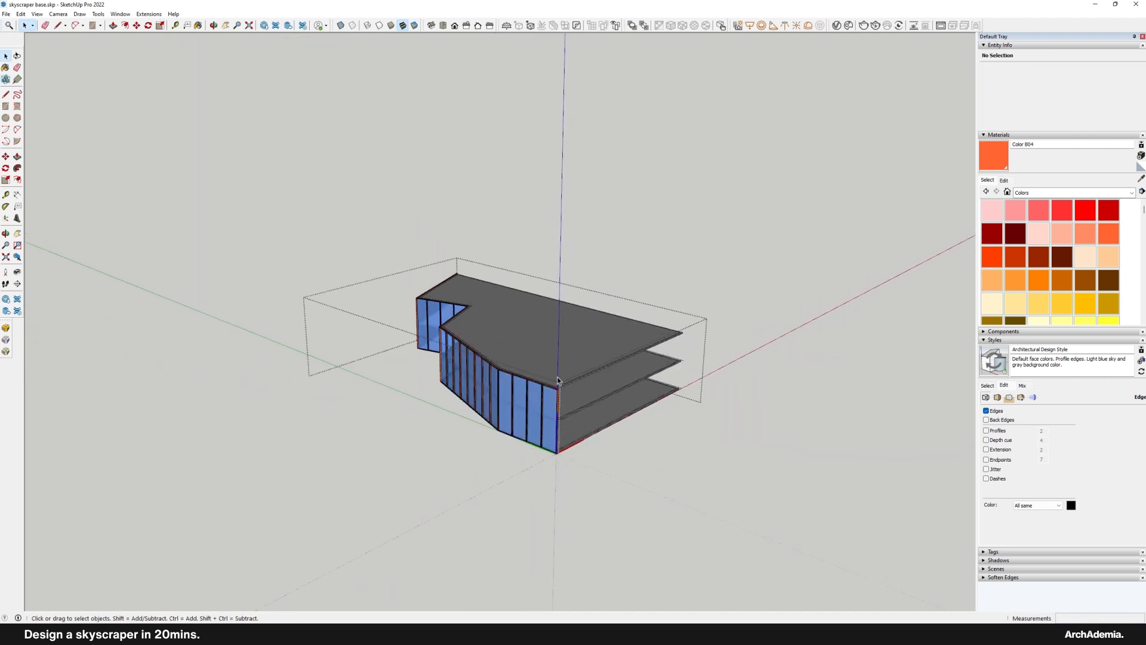
pyautogui.scroll(2, 349, 243)
pyautogui.moveTo(349, 243); pyautogui.dragTo(340, 249, button='middle')
pyautogui.scroll(3, 543, 411)
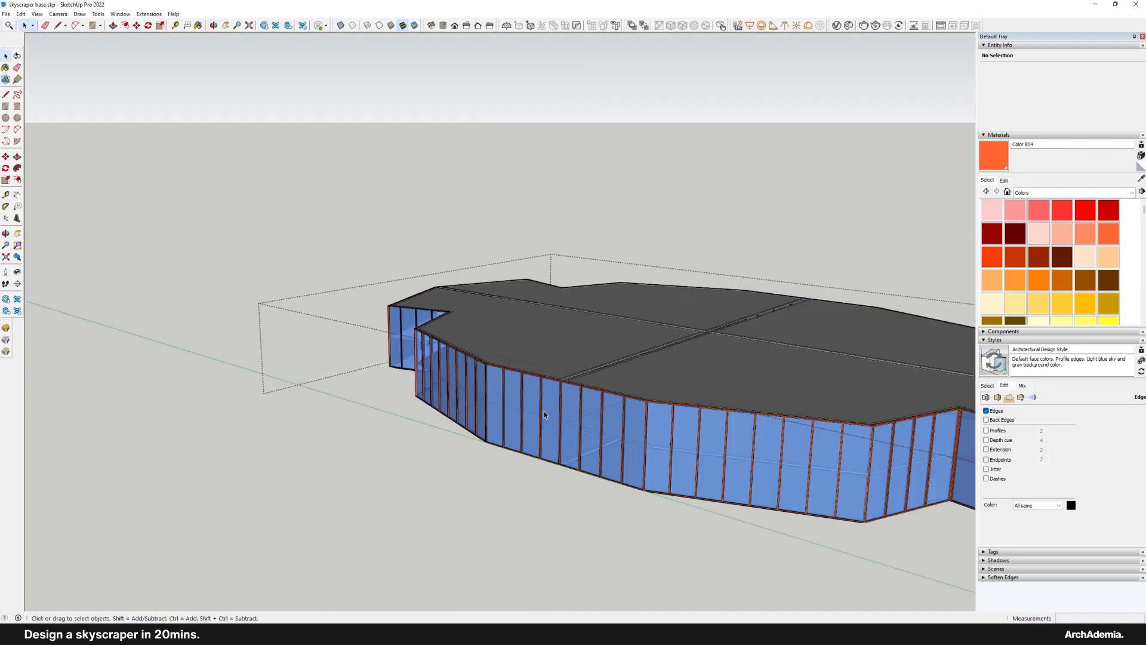
pyautogui.click(261, 208)
pyautogui.click(261, 207)
pyautogui.click(261, 208)
# Step: Reopen the tower group, copy the double-height floor plate directly on top of itself and array the copy 20x
pyautogui.click(511, 324)
pyautogui.scroll(3, 489, 389)
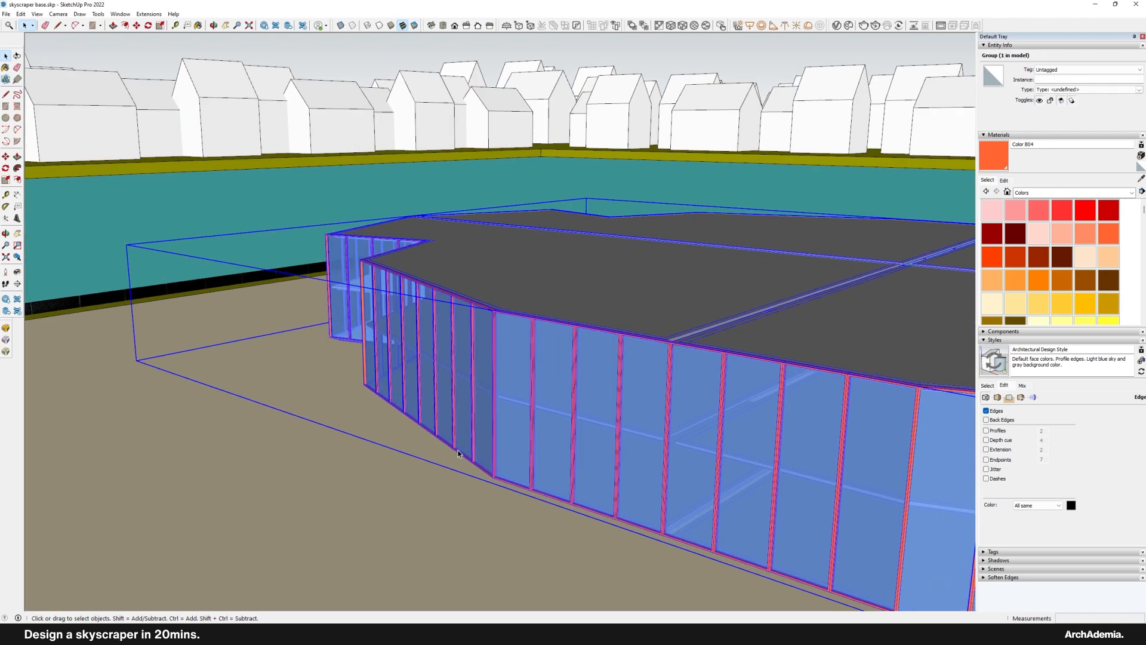
pyautogui.scroll(4, 507, 489)
pyautogui.doubleClick(508, 464)
pyautogui.scroll(-4, 474, 439)
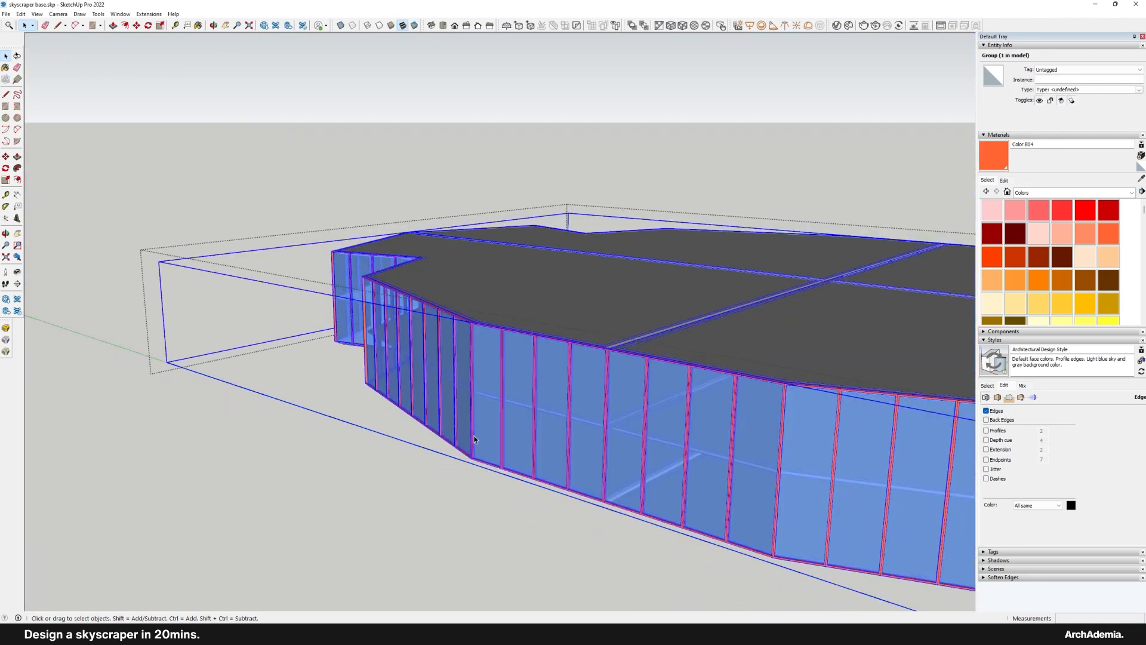
pyautogui.click(474, 439)
pyautogui.scroll(5, 473, 449)
pyautogui.press('m')
pyautogui.click(458, 503)
pyautogui.scroll(-6, 461, 486)
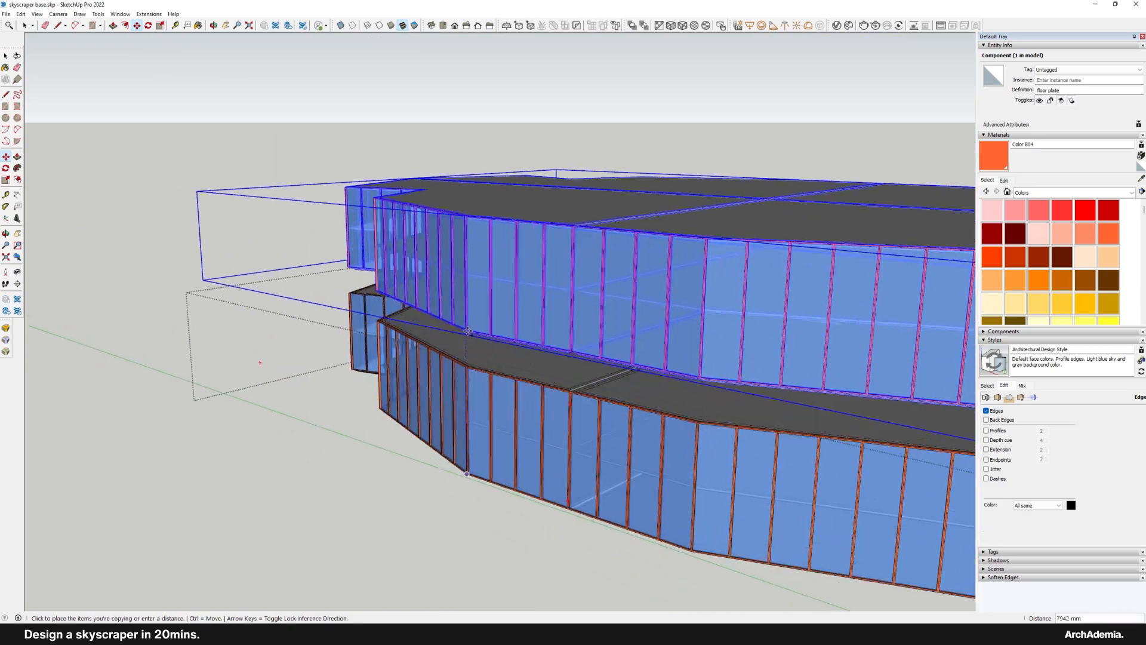
pyautogui.scroll(4, 468, 340)
pyautogui.scroll(3, 475, 349)
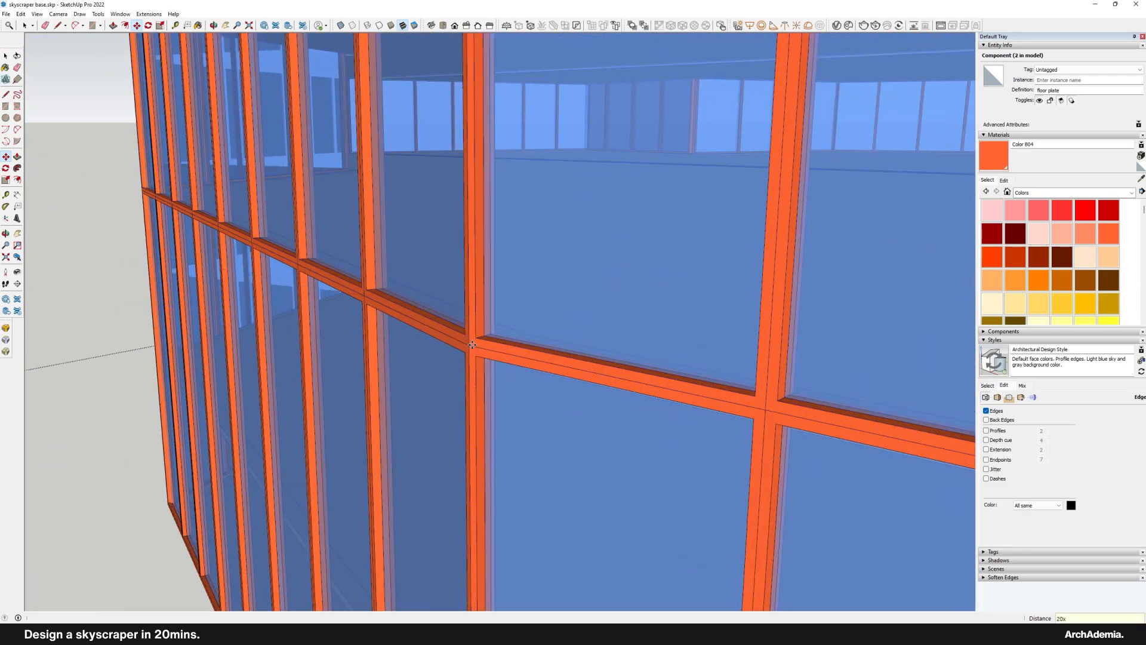
pyautogui.scroll(-10, 471, 345)
pyautogui.click(24, 25)
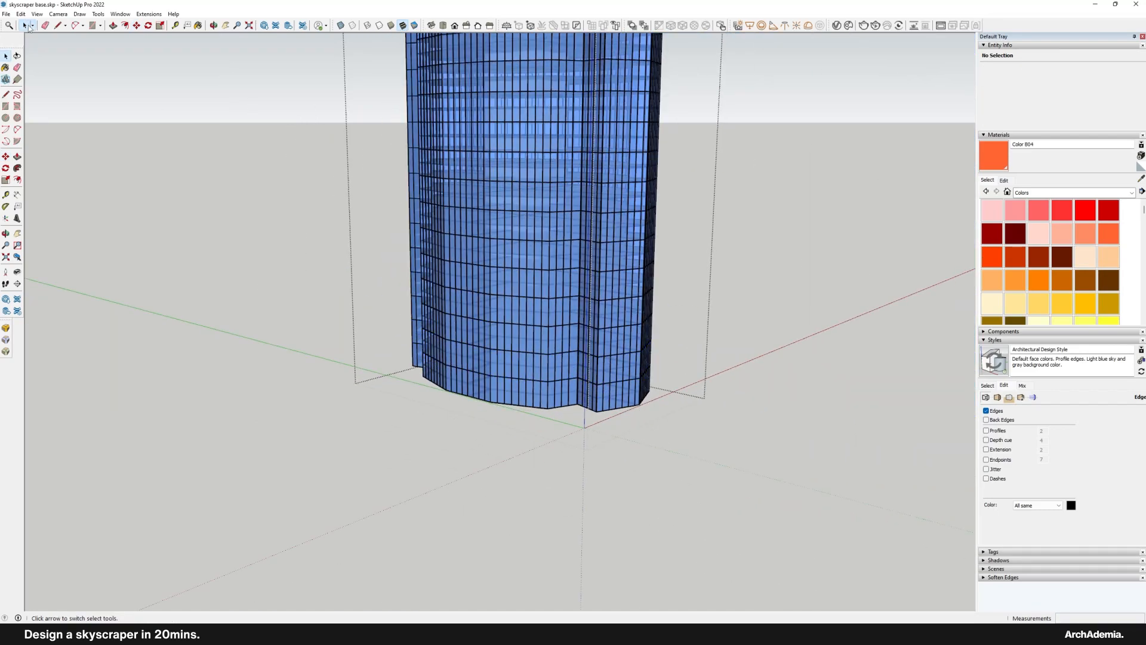
# Step: Close the tower group and examine the stacked floors from the side and at the base within the site
pyautogui.click(538, 449)
pyautogui.scroll(-2, 539, 449)
pyautogui.moveTo(539, 449); pyautogui.dragTo(530, 283, button='middle')
pyautogui.scroll(-4, 505, 274)
pyautogui.scroll(4, 506, 275)
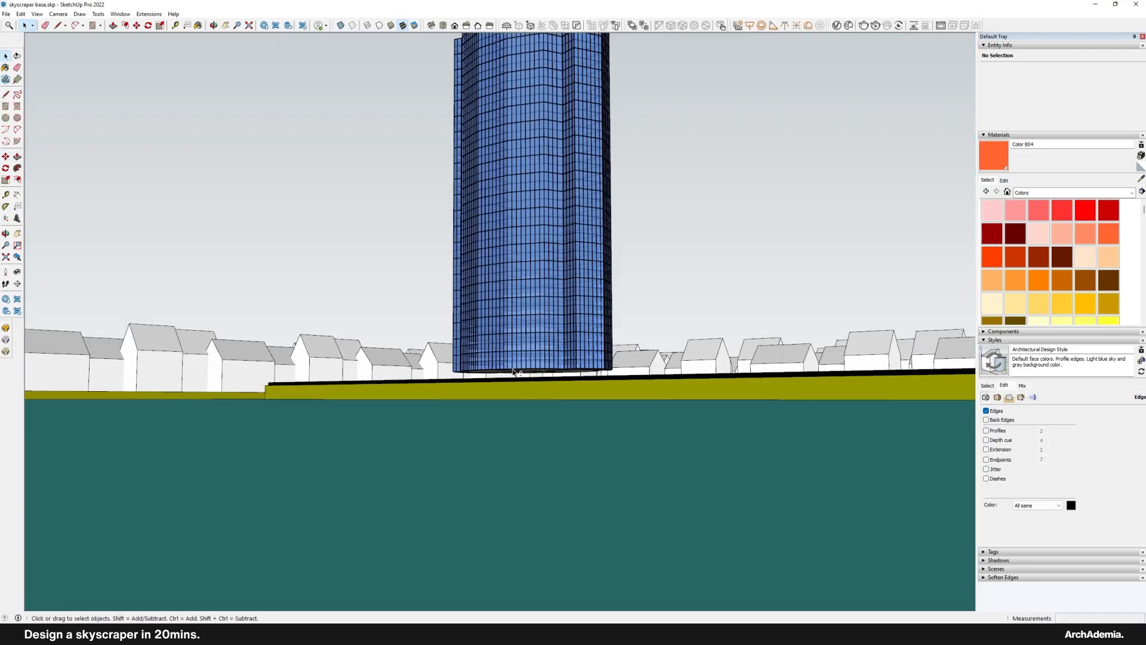
pyautogui.scroll(5, 524, 312)
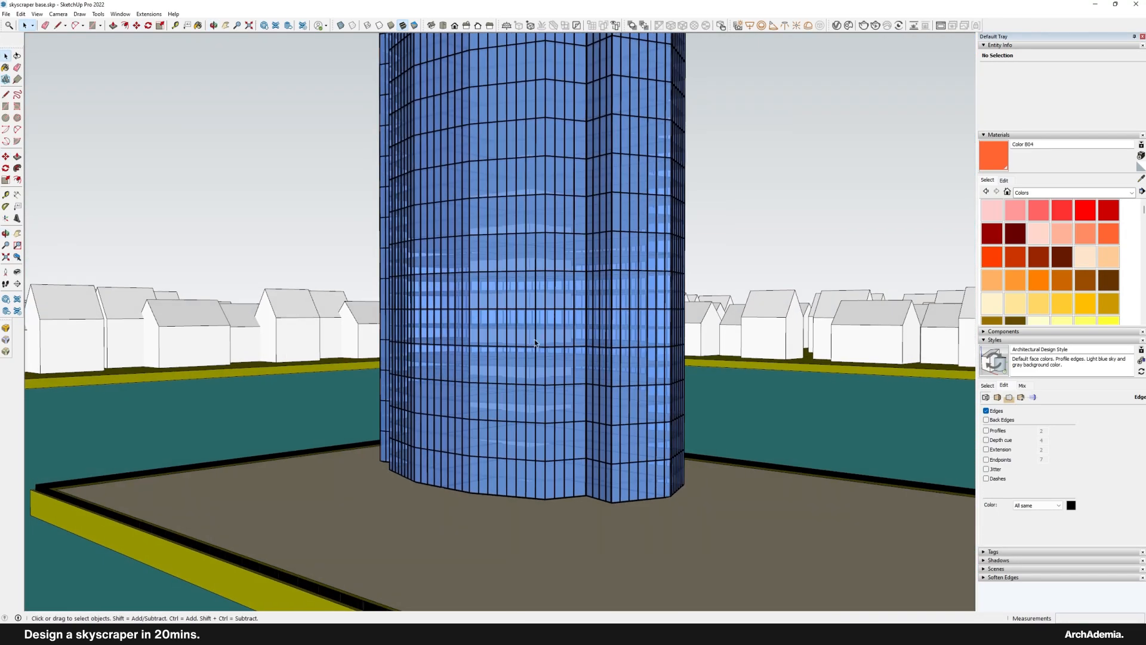
pyautogui.scroll(-4, 492, 412)
pyautogui.scroll(4, 495, 409)
# Step: Open the tower group, its floor plate, the quadrant and a single curtain wall panel for editing
pyautogui.moveTo(495, 409); pyautogui.dragTo(467, 471, button='middle')
pyautogui.scroll(6, 465, 460)
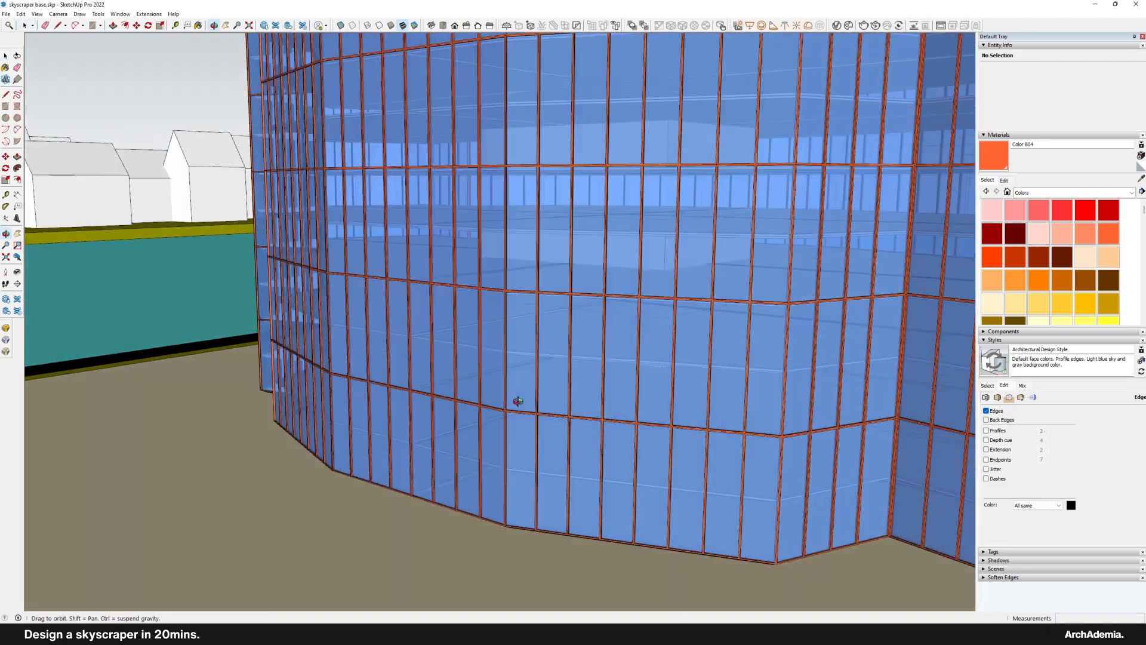
pyautogui.moveTo(518, 401); pyautogui.dragTo(429, 285, button='middle')
pyautogui.scroll(4, 447, 273)
pyautogui.scroll(5, 504, 278)
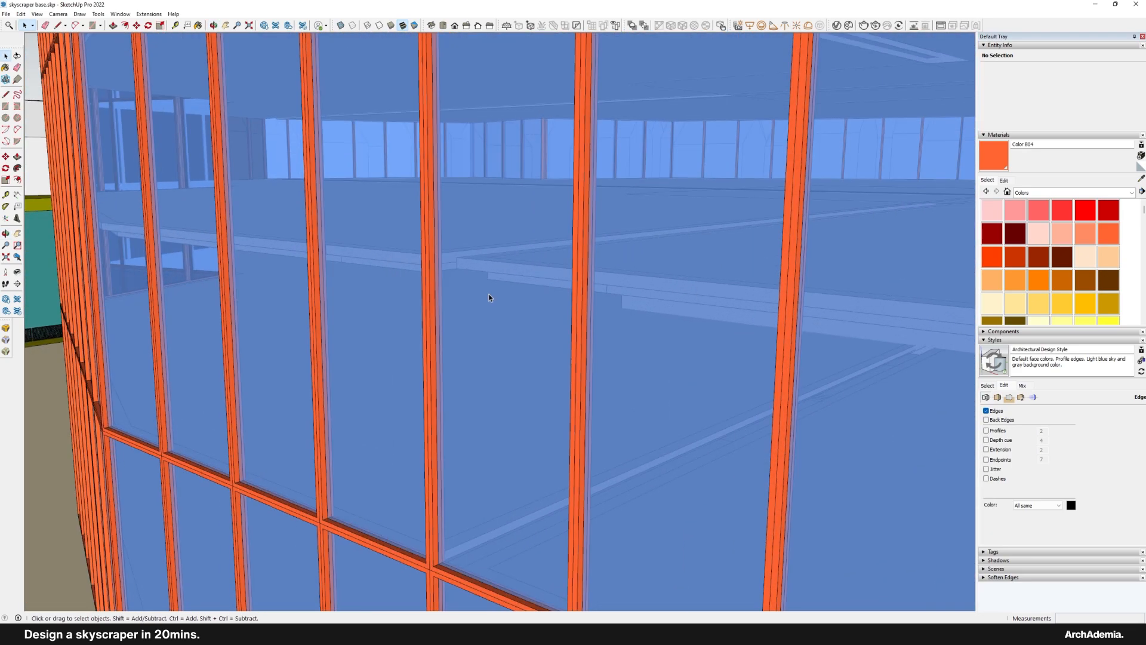
pyautogui.scroll(3, 495, 296)
pyautogui.click(454, 280)
pyautogui.scroll(-6, 435, 317)
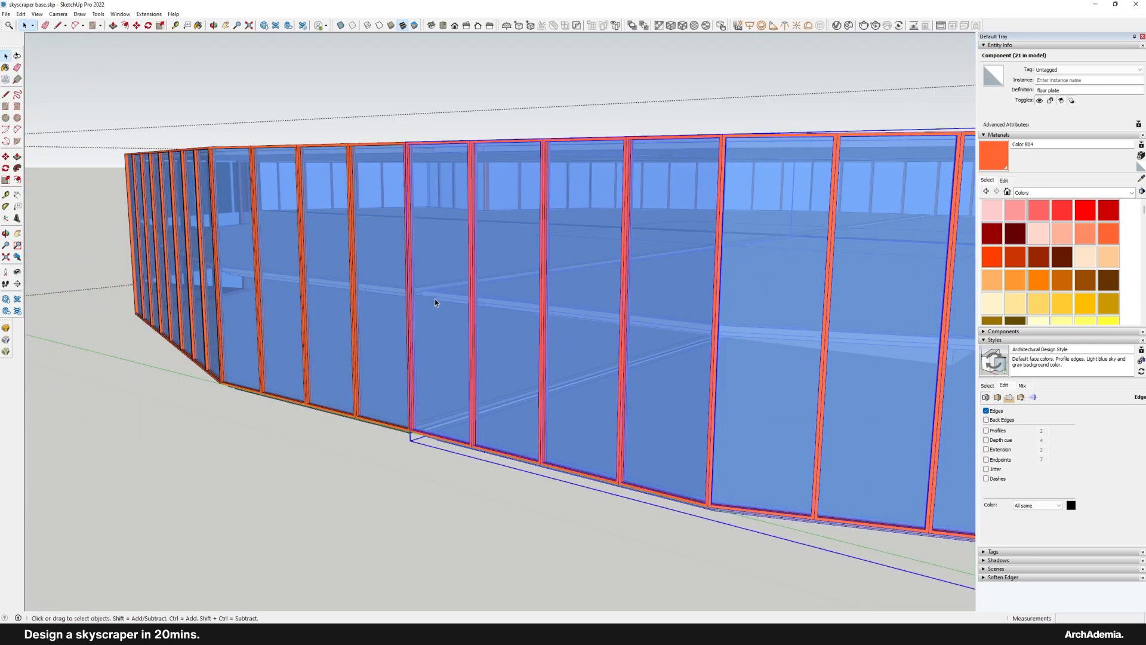
pyautogui.scroll(5, 435, 299)
pyautogui.scroll(-2, 440, 317)
pyautogui.doubleClick(442, 359)
pyautogui.doubleClick(451, 338)
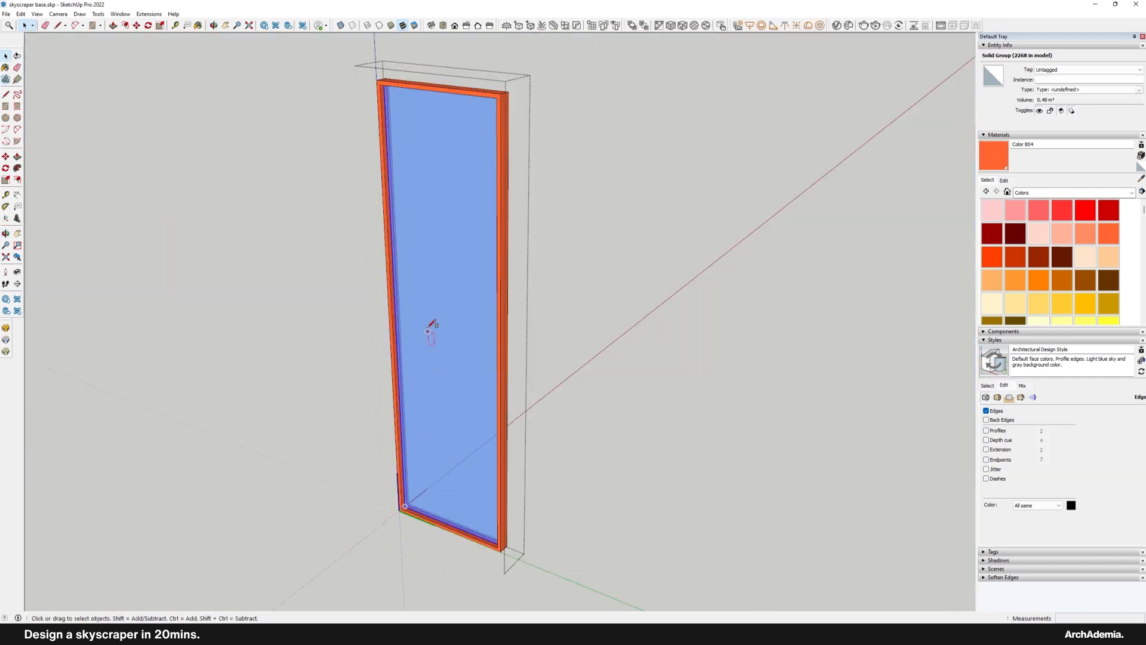
# Step: Draw a horizontal line across the panel at mid-height between the frame's two side posts
pyautogui.press('r')
pyautogui.scroll(3, 416, 275)
pyautogui.scroll(-3, 401, 307)
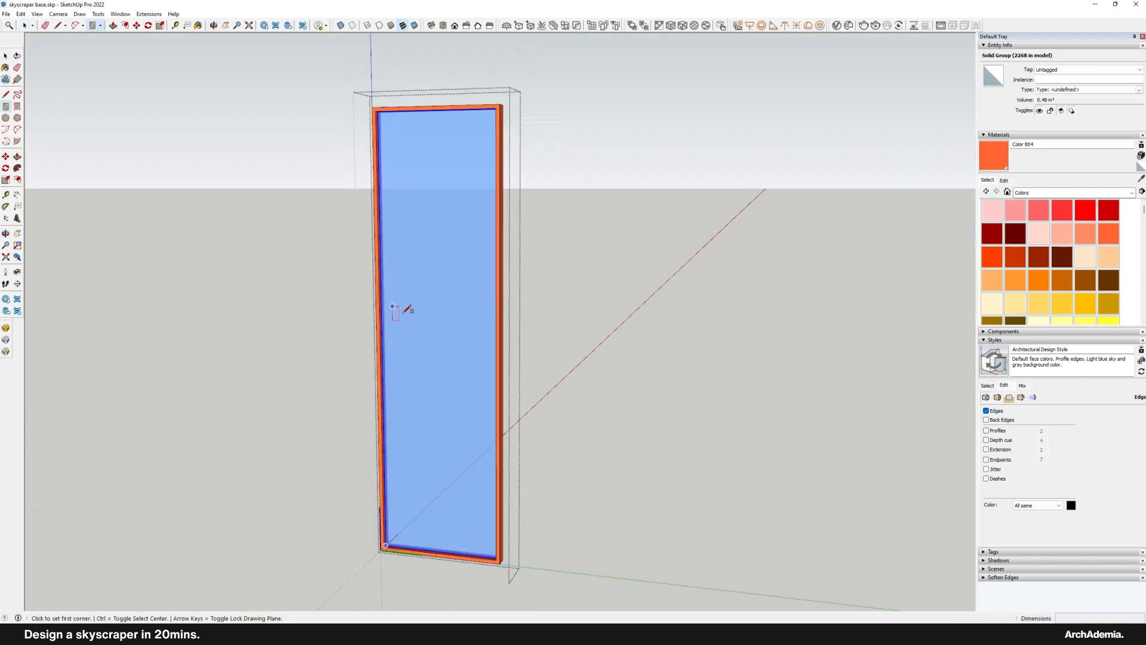
pyautogui.scroll(3, 392, 336)
pyautogui.press('l')
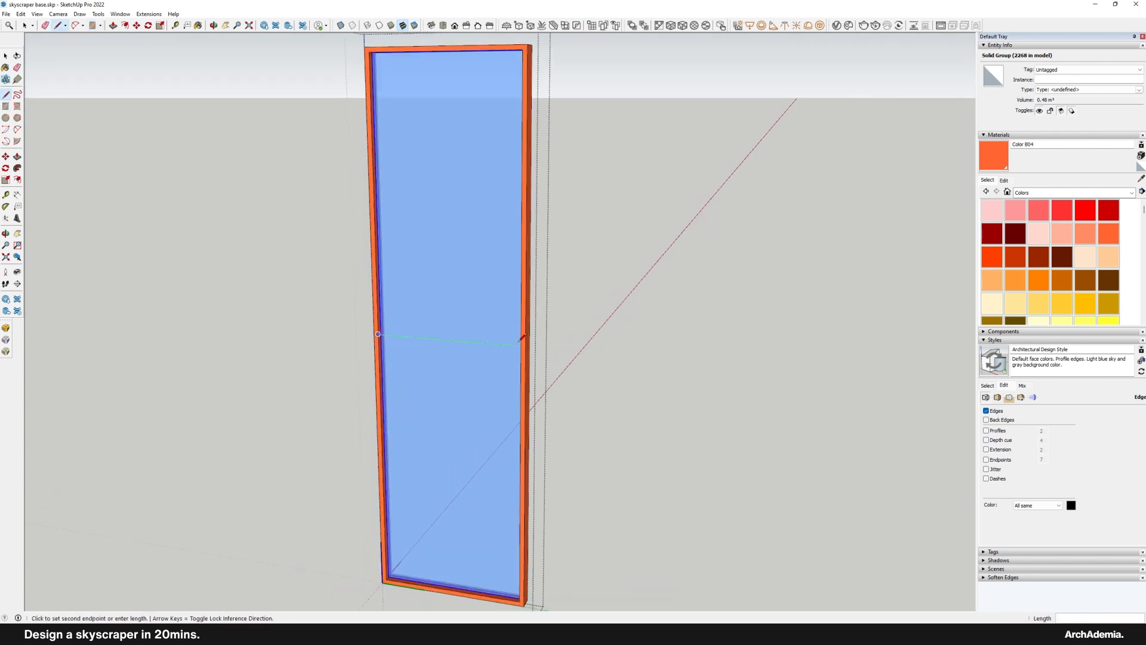
pyautogui.click(520, 345)
# Step: Complete a horizontal band face across the middle of the panel and erase its centre line
pyautogui.scroll(3, 428, 307)
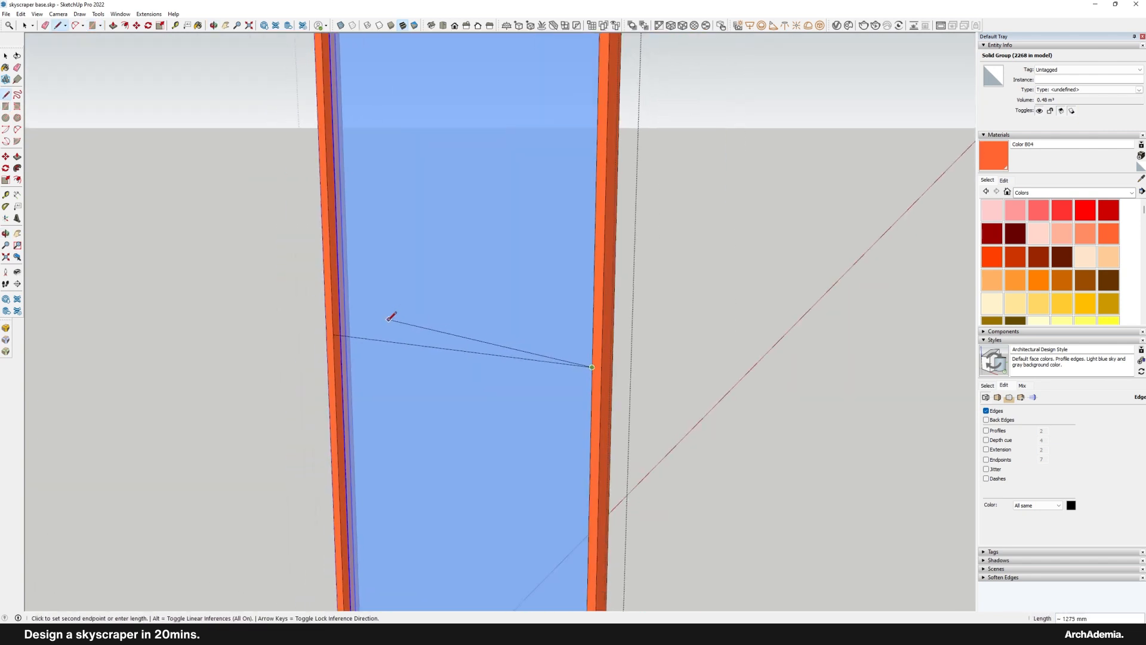
pyautogui.click(594, 403)
pyautogui.press('p')
pyautogui.moveTo(503, 422); pyautogui.dragTo(540, 389, button='middle')
pyautogui.click(539, 389)
pyautogui.press('e')
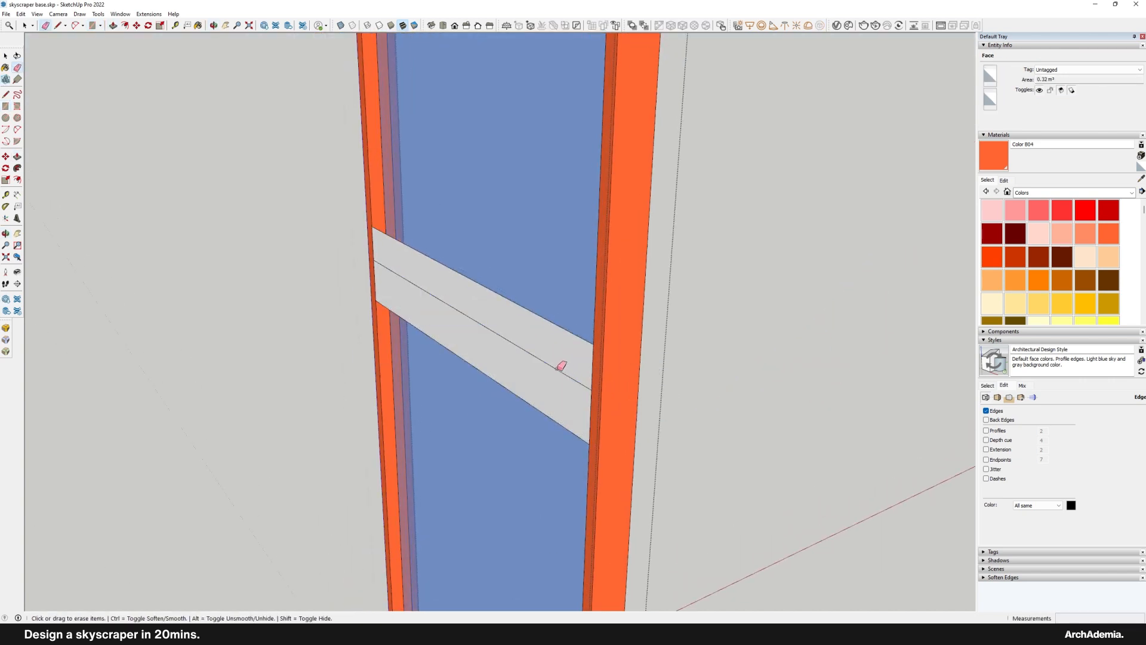
# Step: Select the band face with its edges and make it a group
pyautogui.click(24, 25)
pyautogui.scroll(2, 440, 304)
pyautogui.doubleClick(442, 304)
pyautogui.rightClick(451, 299)
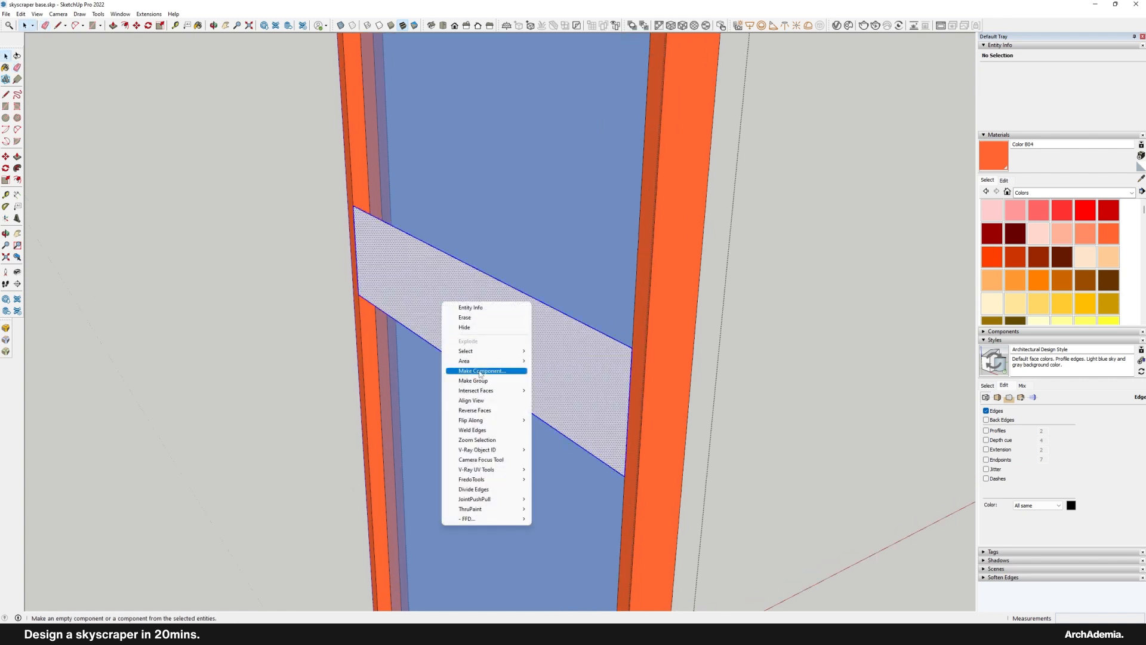
pyautogui.click(478, 380)
# Step: Open the band group and push/pull its face about 74 mm to give it thickness
pyautogui.doubleClick(520, 361)
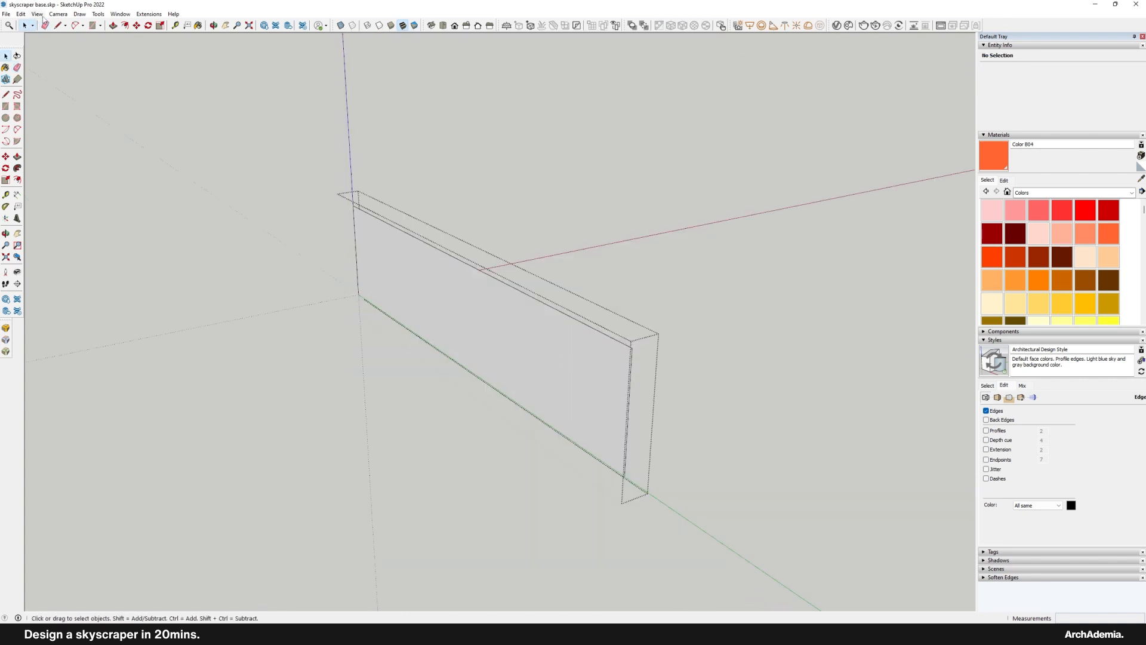
pyautogui.press('p')
pyautogui.click(560, 378)
pyautogui.click(581, 378)
# Step: Paint the solid band with Translucent Glass Gray from the Glass and Mirrors materials
pyautogui.click(1049, 192)
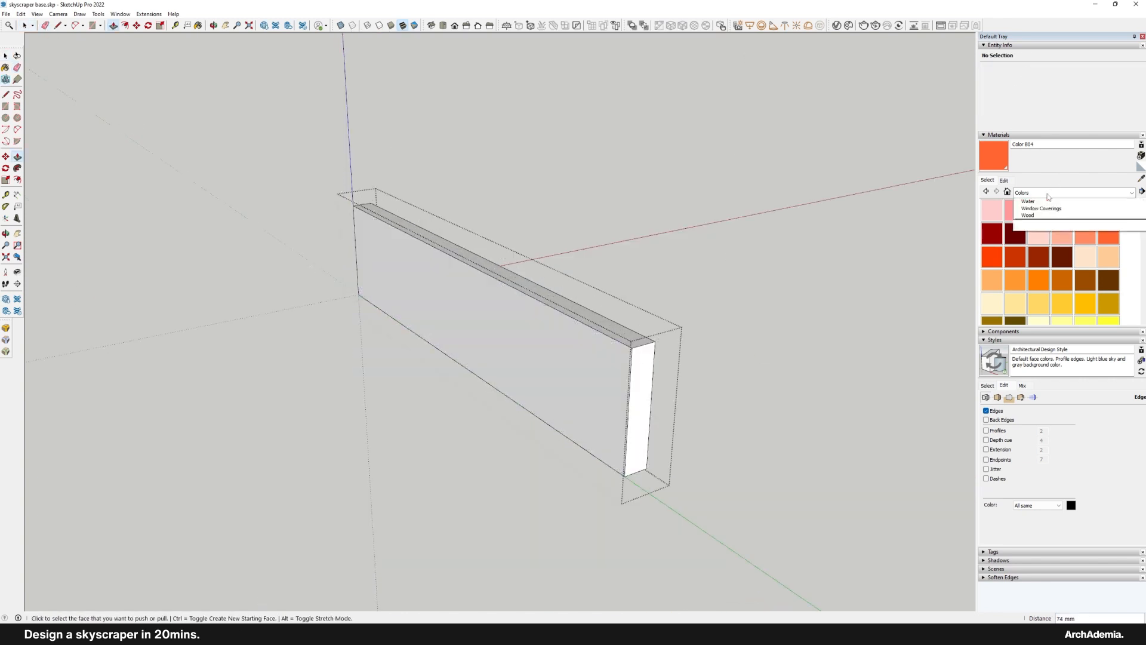
pyautogui.click(1043, 228)
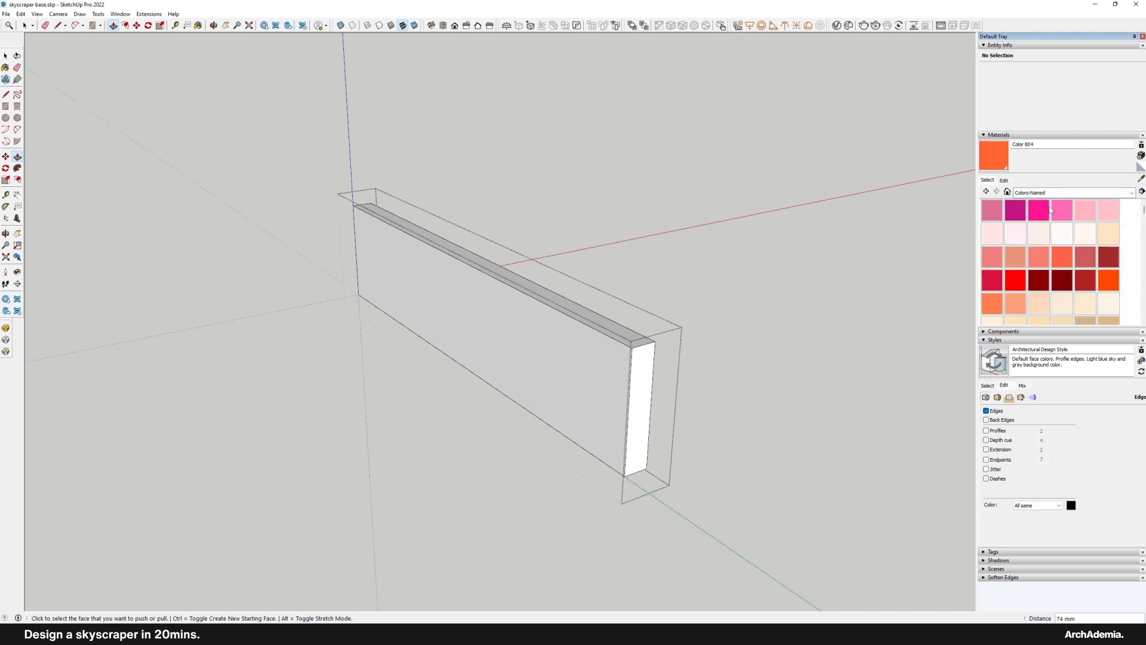
pyautogui.click(1048, 192)
pyautogui.click(1039, 238)
pyautogui.click(992, 210)
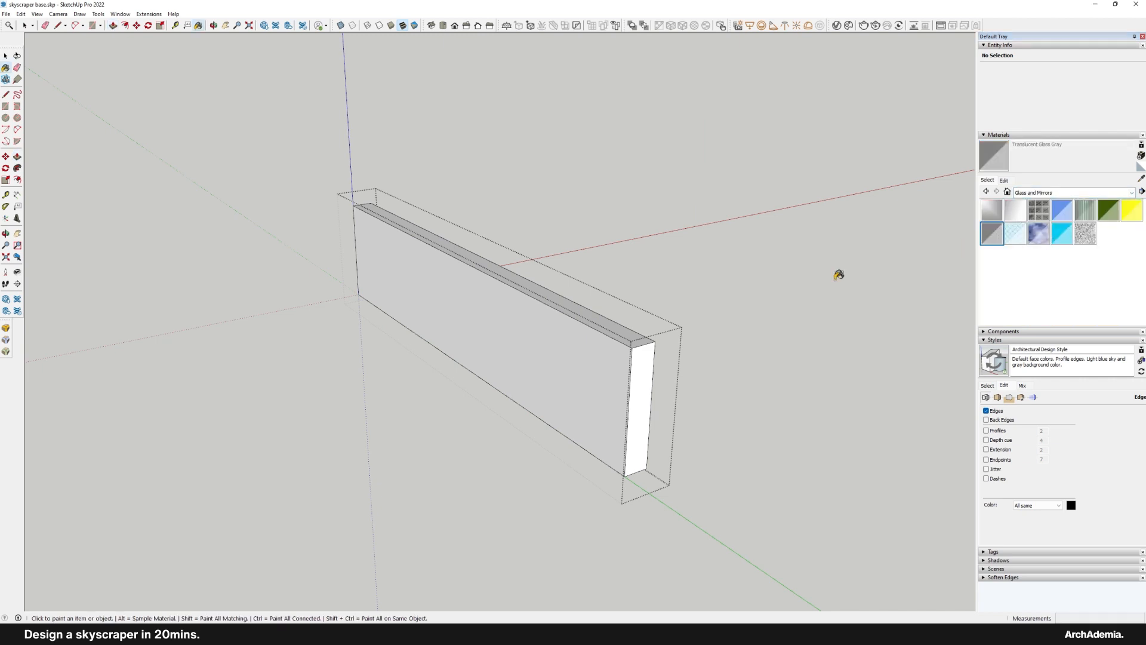
pyautogui.click(501, 334)
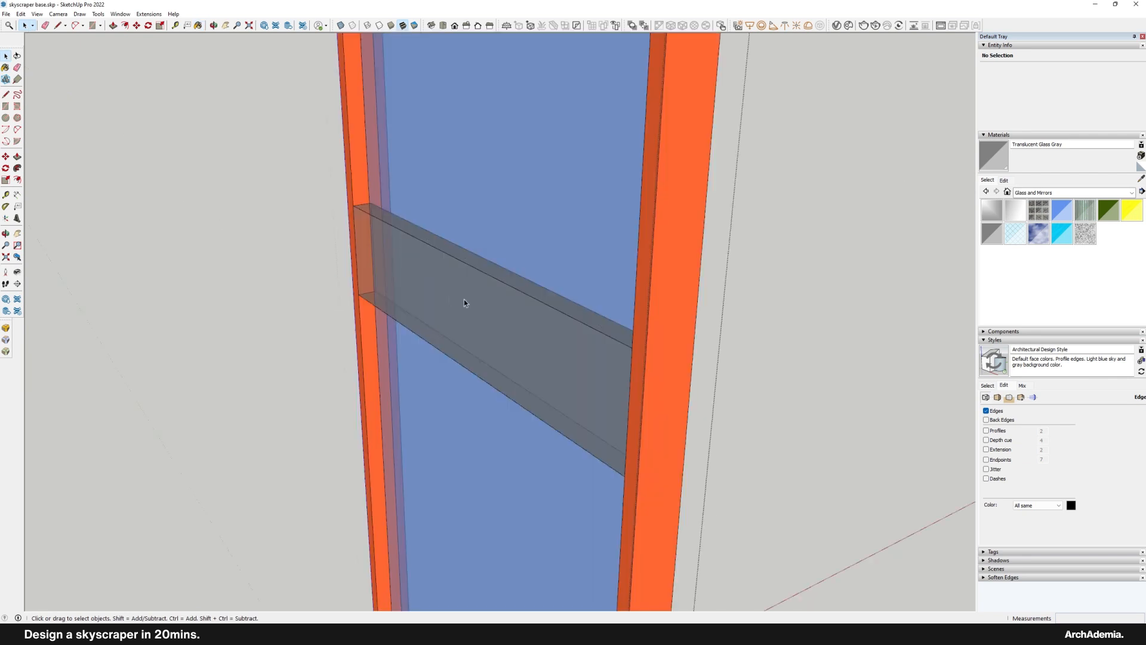
# Step: Scale the gray band's depth from both faces along the red axis, finishing with a factor of 0.80
pyautogui.click(464, 299)
pyautogui.scroll(5, 401, 328)
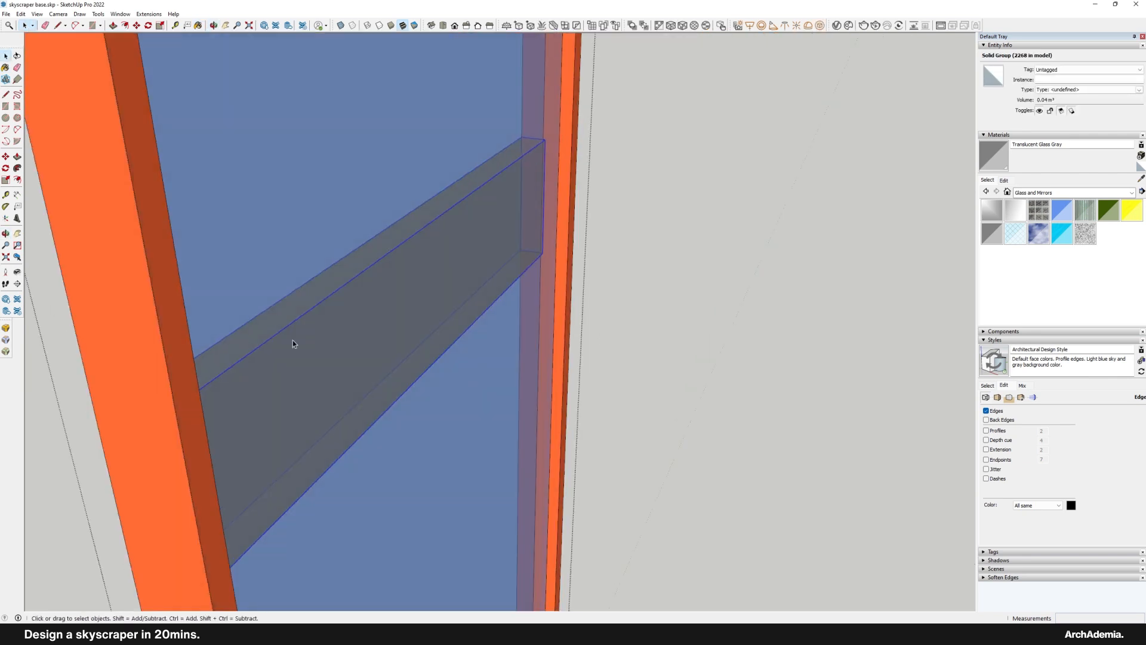
pyautogui.scroll(-2, 292, 343)
pyautogui.press('s')
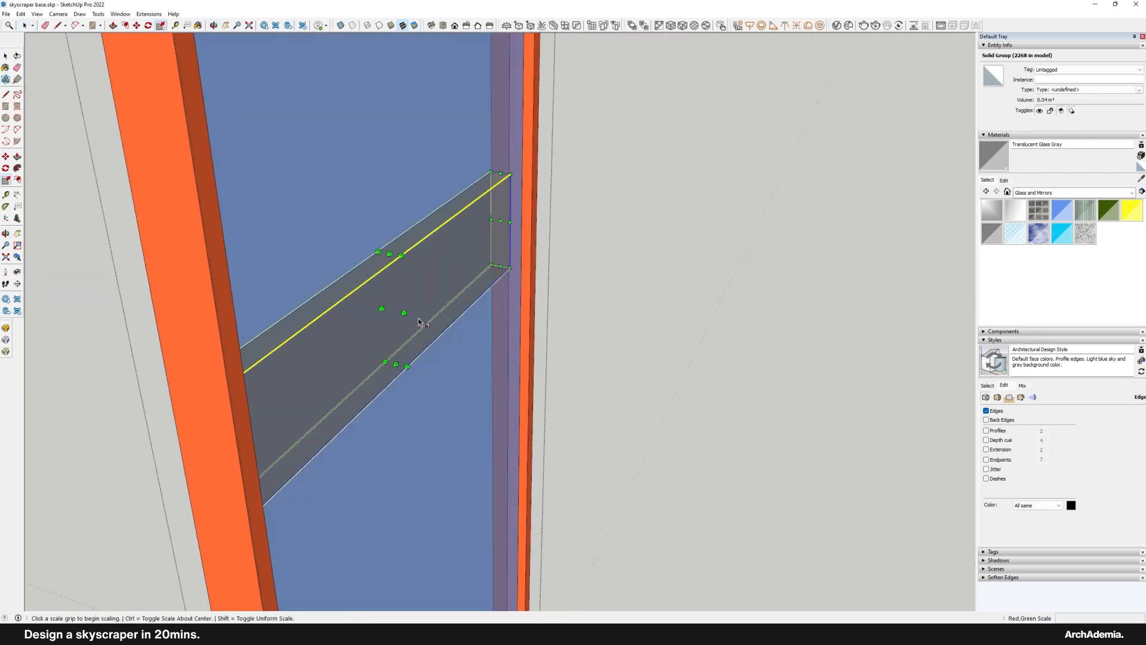
pyautogui.moveTo(453, 245); pyautogui.dragTo(308, 332, button='middle')
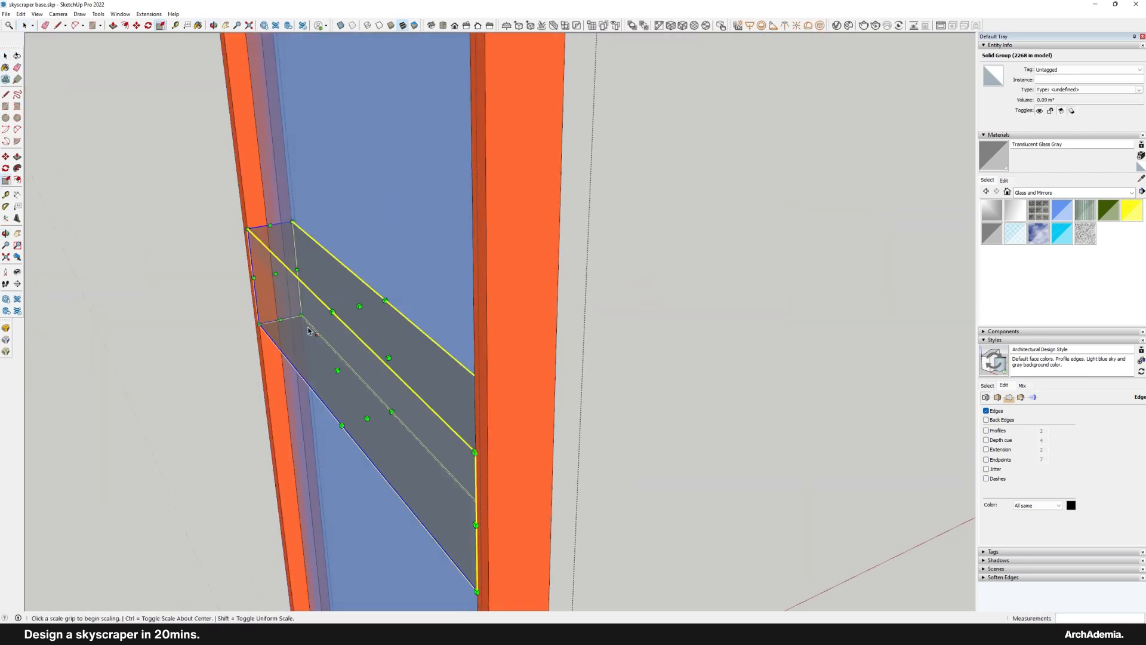
pyautogui.scroll(2, 302, 341)
pyautogui.click(351, 379)
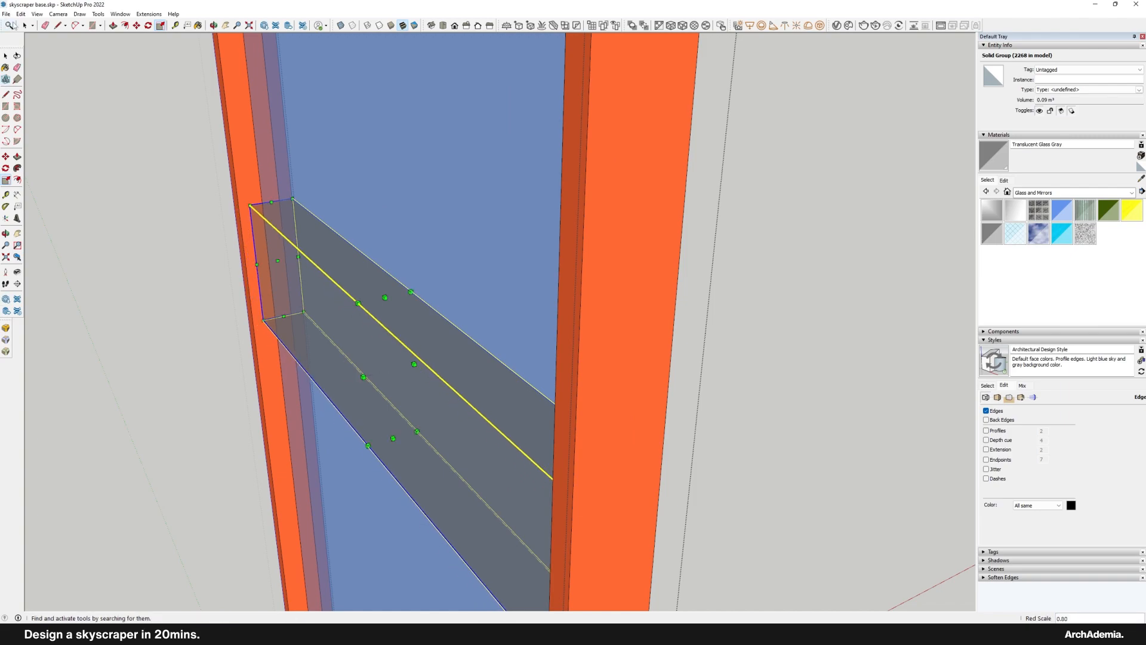
pyautogui.press('Return')
# Step: Close the nested panel, quadrant, floor plate and tower group, checking the spandrel bands across the façade
pyautogui.scroll(-6, 295, 310)
pyautogui.press('space')
pyautogui.click(300, 318)
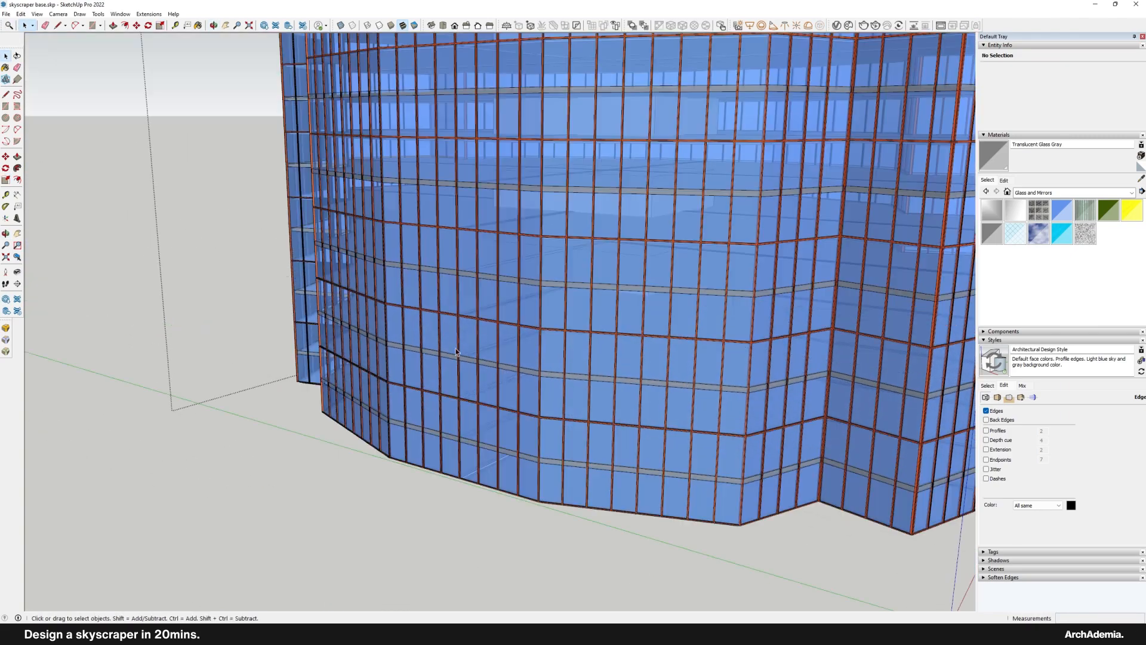
pyautogui.scroll(-3, 456, 349)
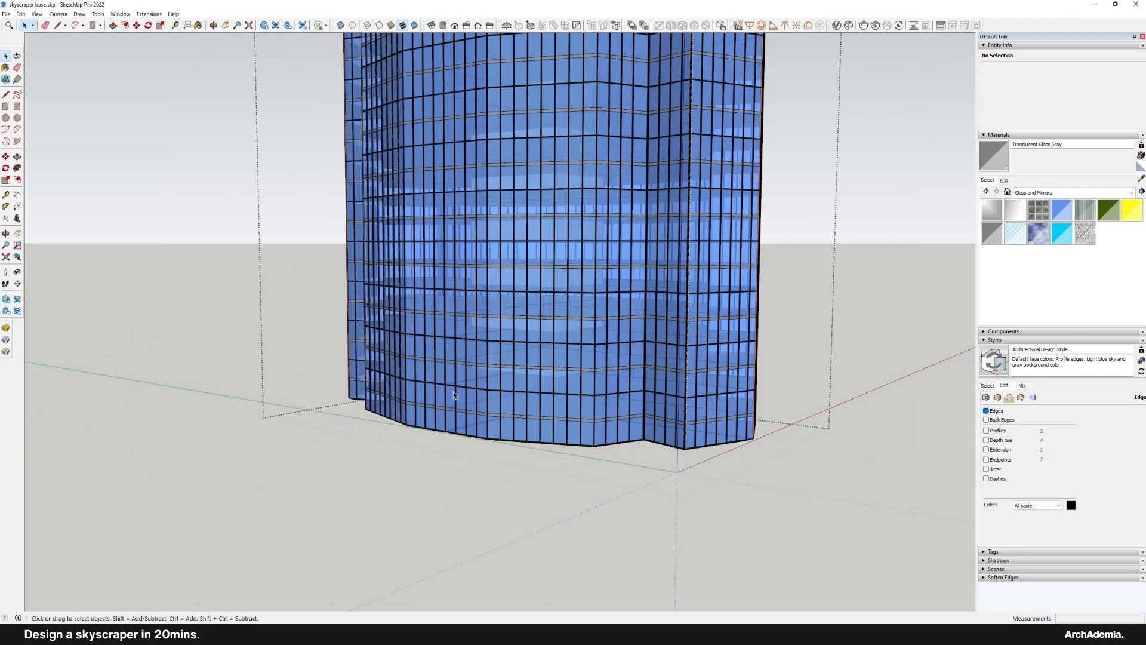
pyautogui.scroll(-3, 453, 392)
pyautogui.moveTo(453, 391)
pyautogui.mouseDown(button='middle')
pyautogui.moveTo(453, 290)
pyautogui.moveTo(458, 388)
pyautogui.mouseUp(button='middle')
pyautogui.scroll(7, 458, 392)
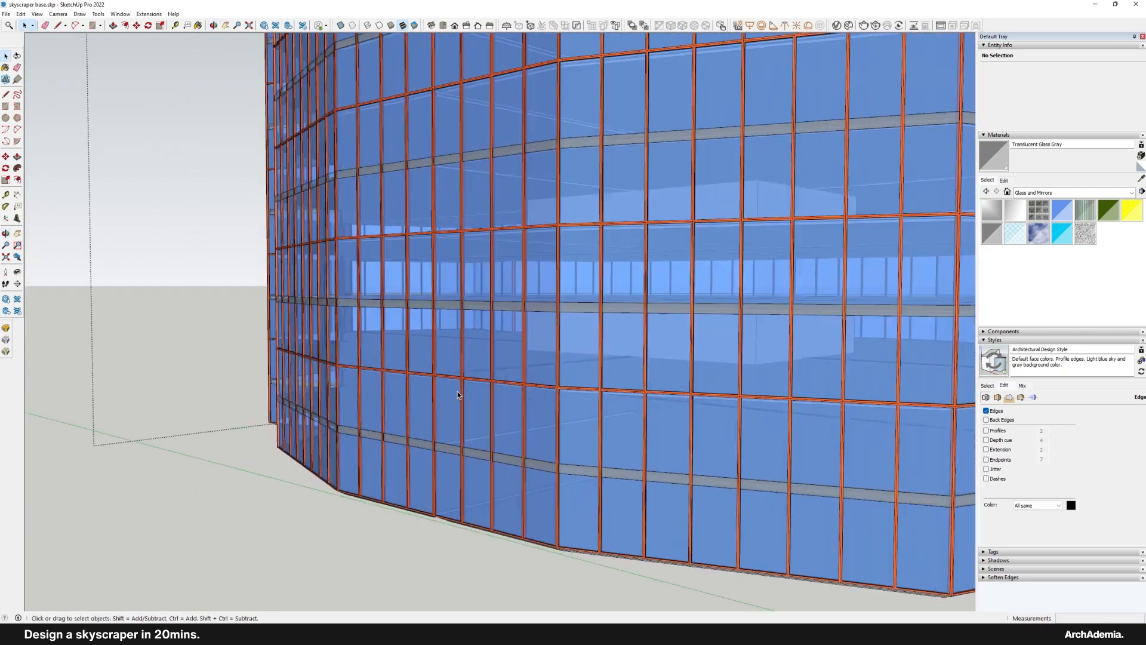
pyautogui.scroll(-8, 457, 392)
pyautogui.press('Escape')
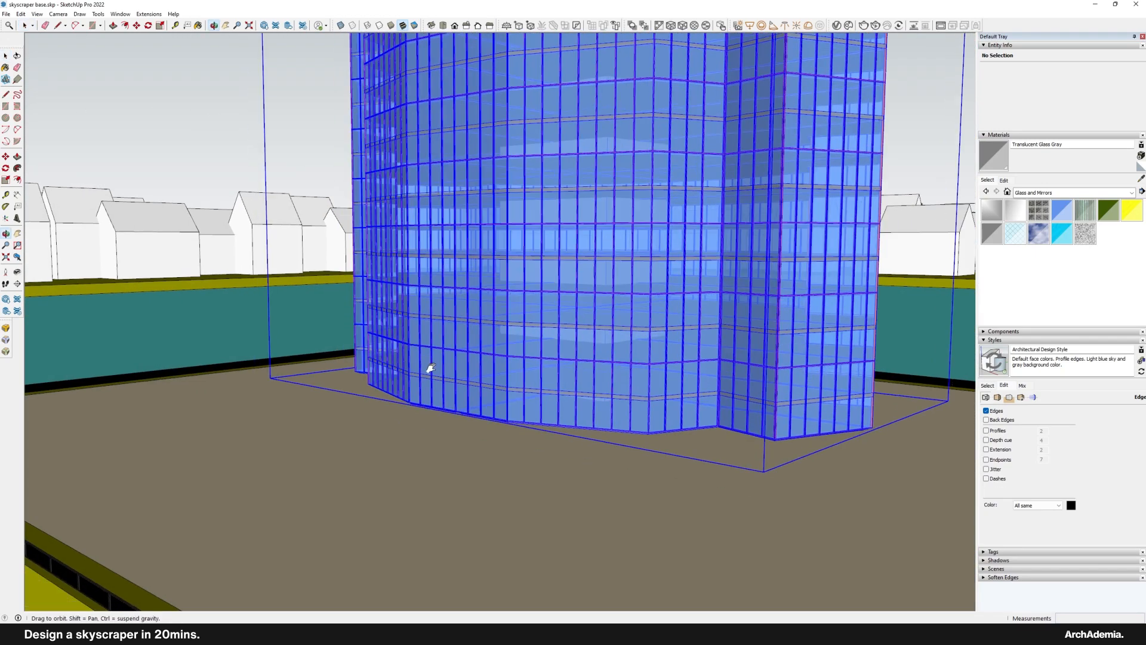
# Step: Move the whole tower group straight up the blue axis by about 5521 mm off the site base
pyautogui.keyDown('shift'); pyautogui.moveTo(430, 367); pyautogui.dragTo(477, 301, button='middle'); pyautogui.keyUp('shift')
pyautogui.press('space')
pyautogui.click(487, 298)
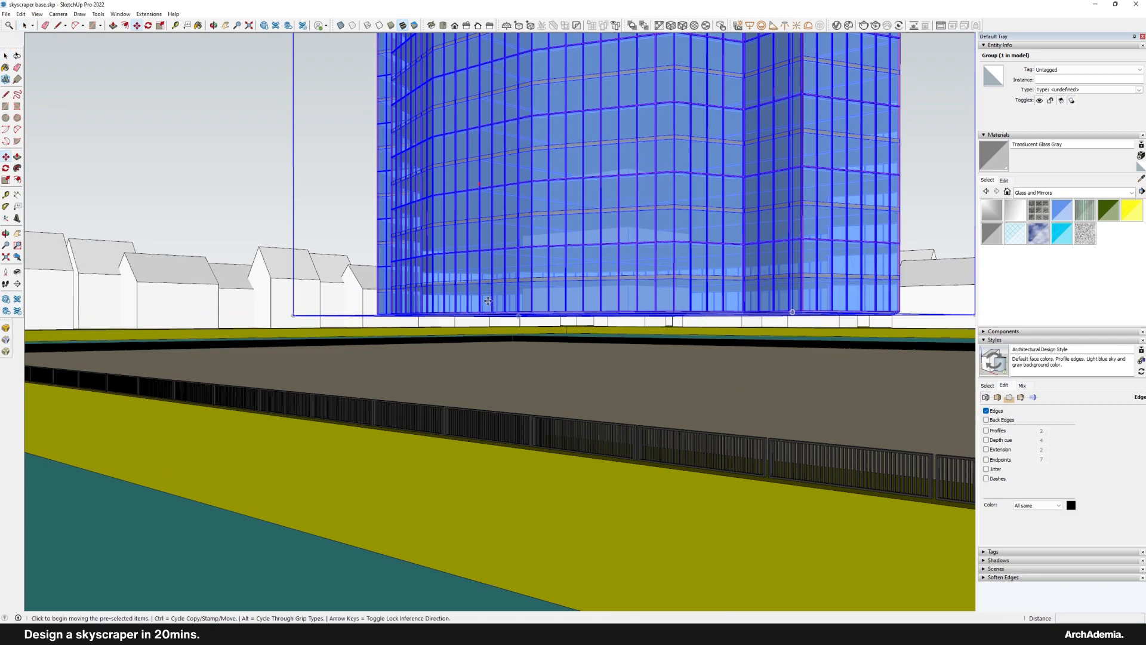
pyautogui.click(487, 301)
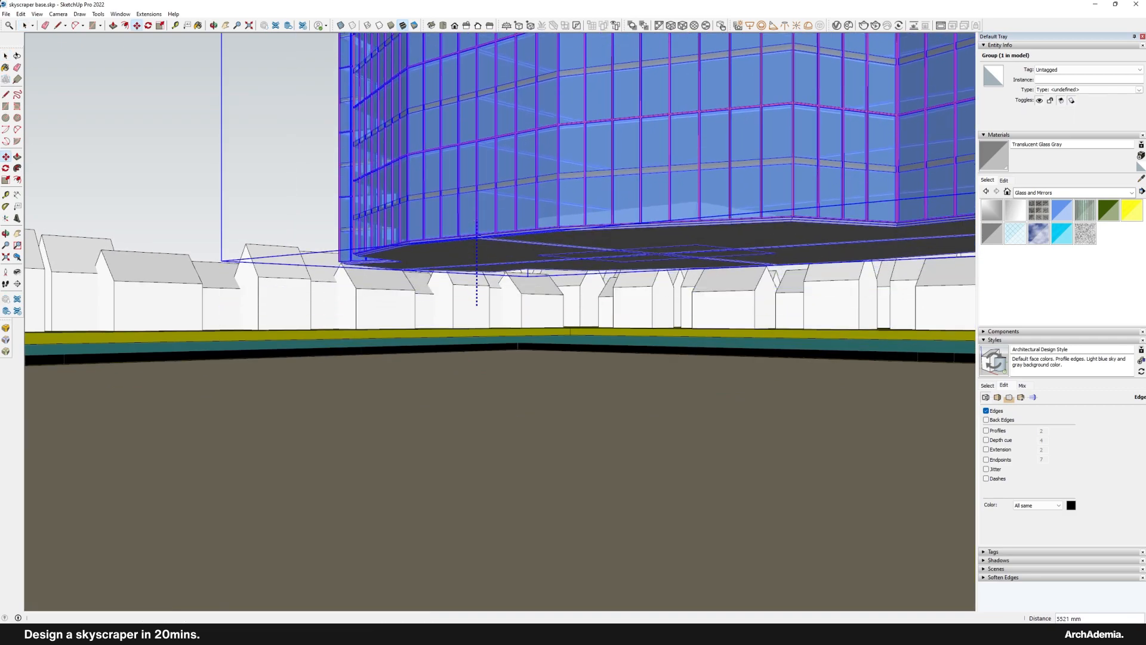
pyautogui.click(23, 26)
# Step: Open the raised tower group for editing near its lowest storeys
pyautogui.moveTo(471, 161); pyautogui.dragTo(483, 277, button='middle')
pyautogui.moveTo(462, 373); pyautogui.dragTo(441, 331, button='middle')
pyautogui.scroll(2, 440, 330)
pyautogui.doubleClick(463, 324)
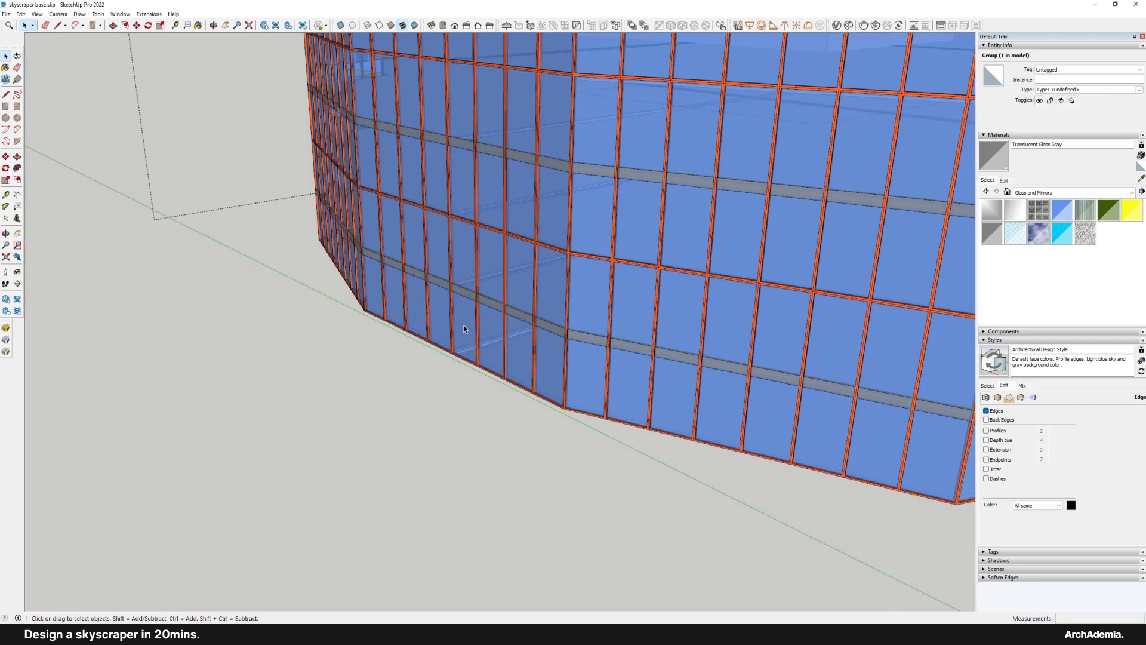
pyautogui.click(464, 325)
pyautogui.scroll(-2, 335, 297)
pyautogui.scroll(-1, 335, 298)
# Step: Copy the lowest floor plate 6000 mm straight down, aligning its top with the tower's underside
pyautogui.click(445, 313)
pyautogui.scroll(6, 471, 247)
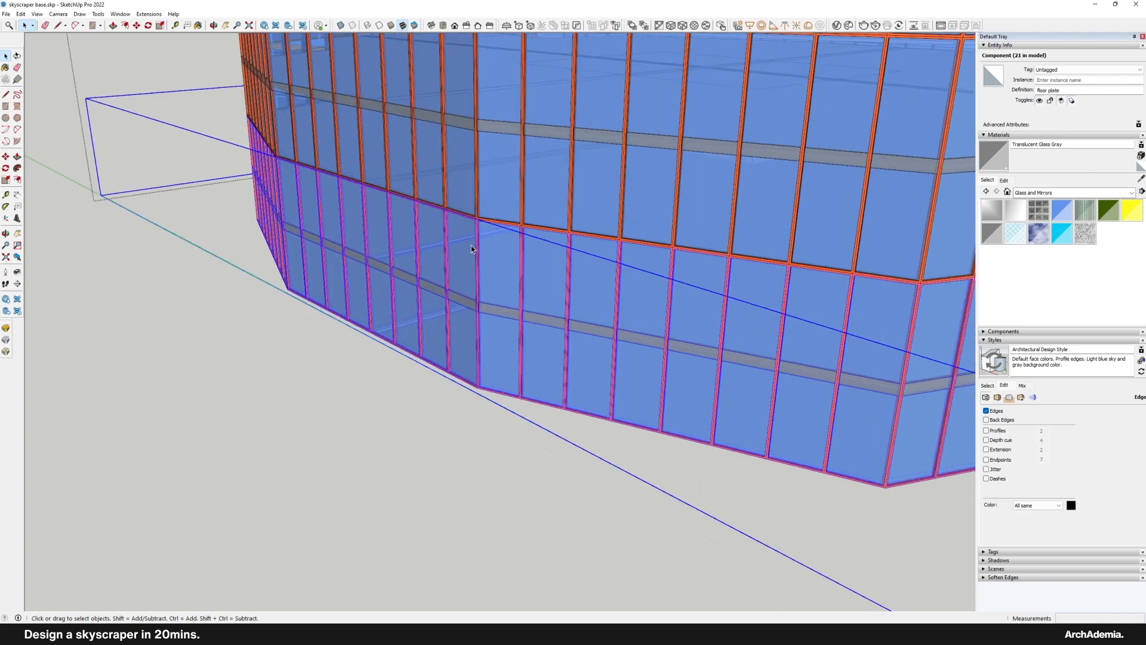
pyautogui.press('m')
pyautogui.click(467, 257)
pyautogui.press('ctrl')
pyautogui.scroll(3, 472, 358)
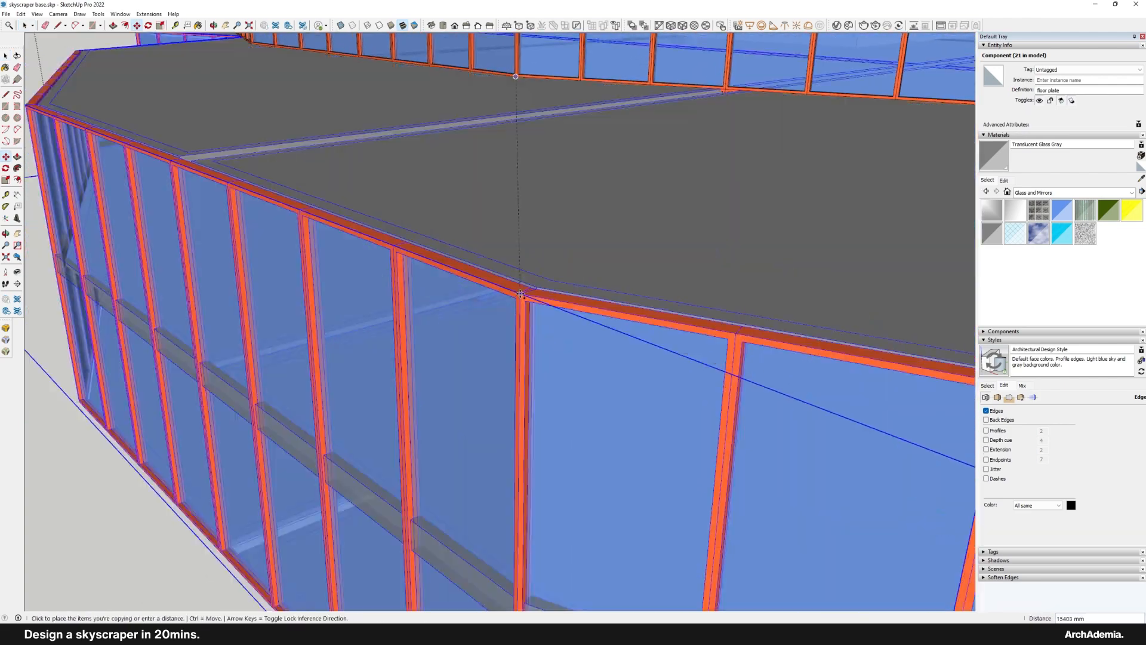
pyautogui.click(512, 336)
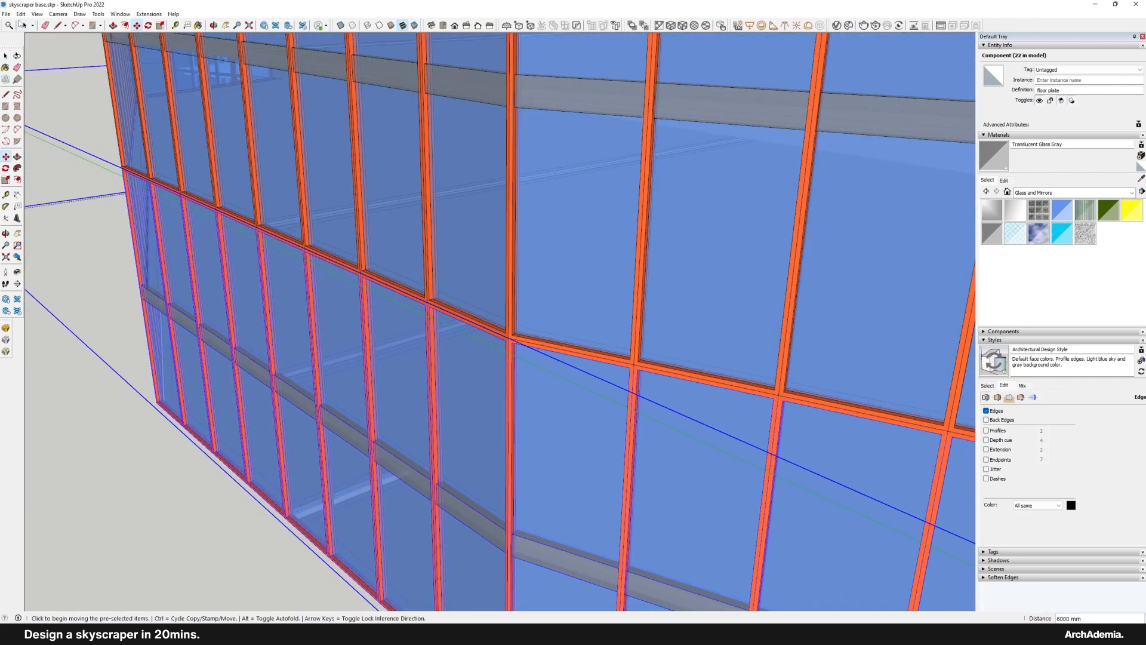
# Step: Scale the copied base floor plate to 0.95 along the red axis
pyautogui.click(22, 25)
pyautogui.scroll(-3, 389, 179)
pyautogui.rightClick(389, 154)
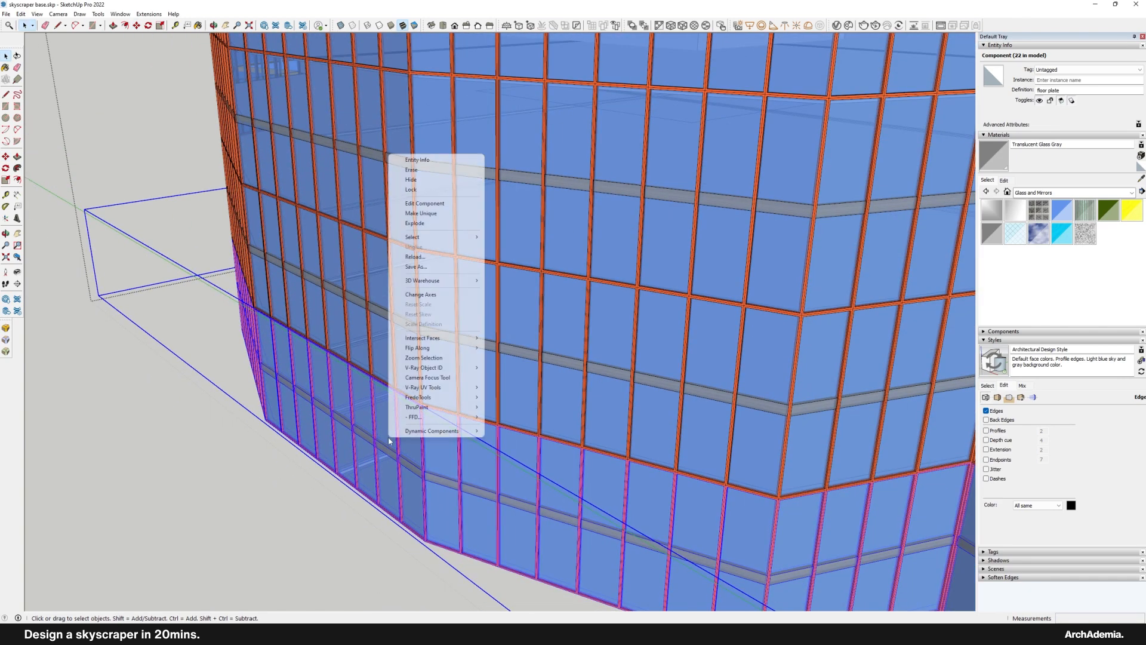
pyautogui.click(419, 215)
pyautogui.scroll(-4, 406, 299)
pyautogui.press('s')
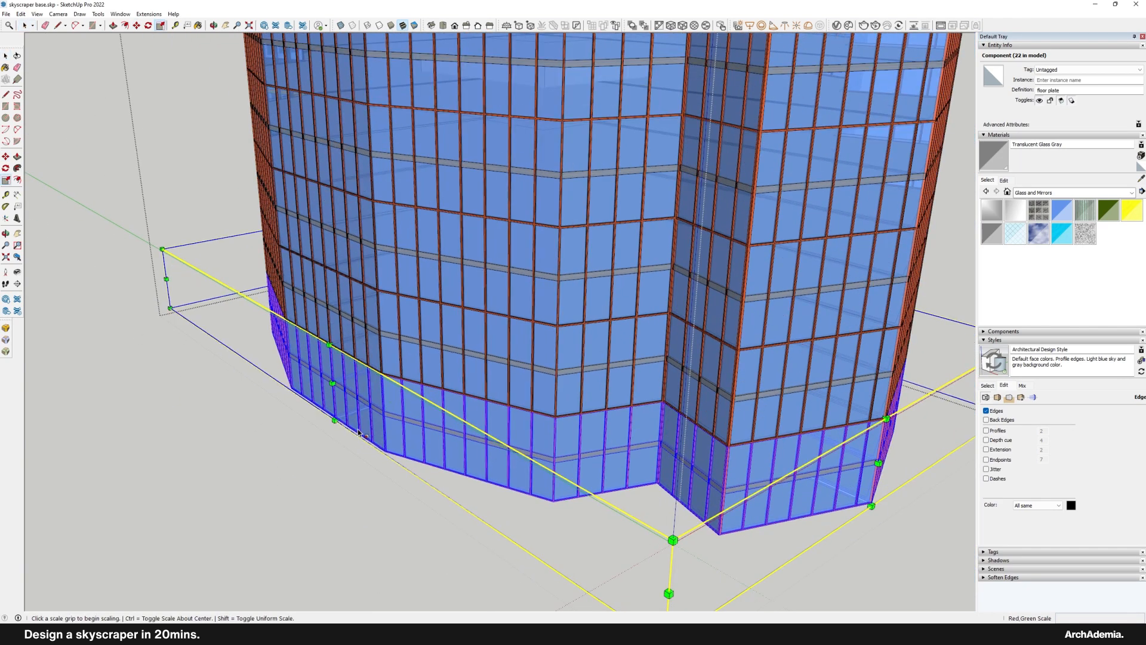
pyautogui.click(333, 383)
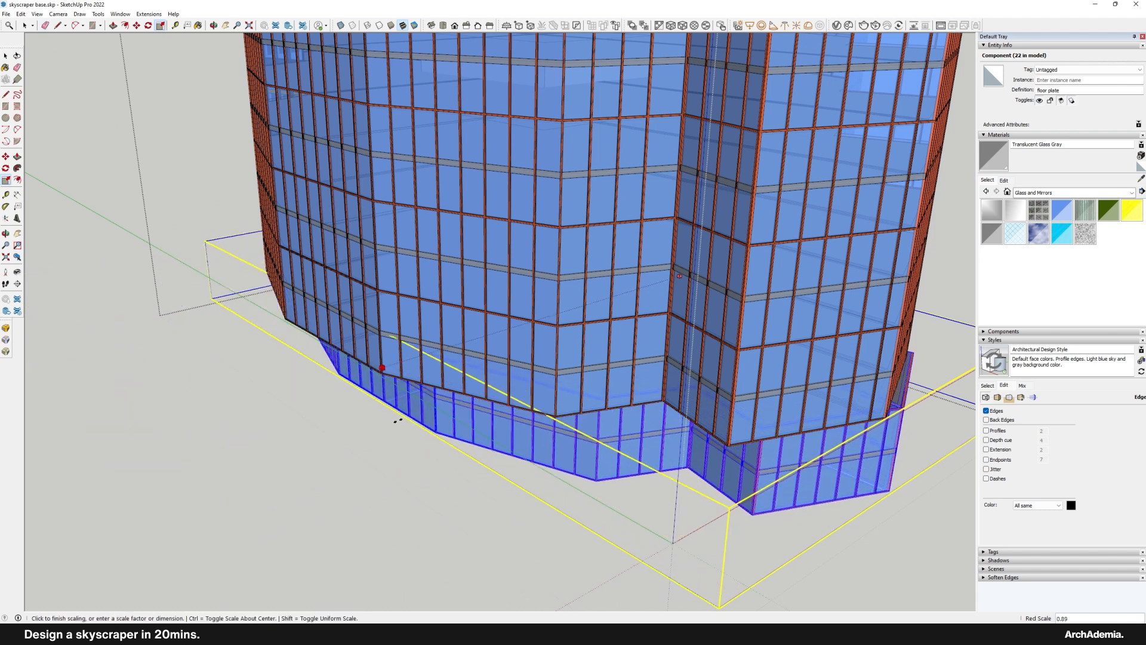
pyautogui.press('Return')
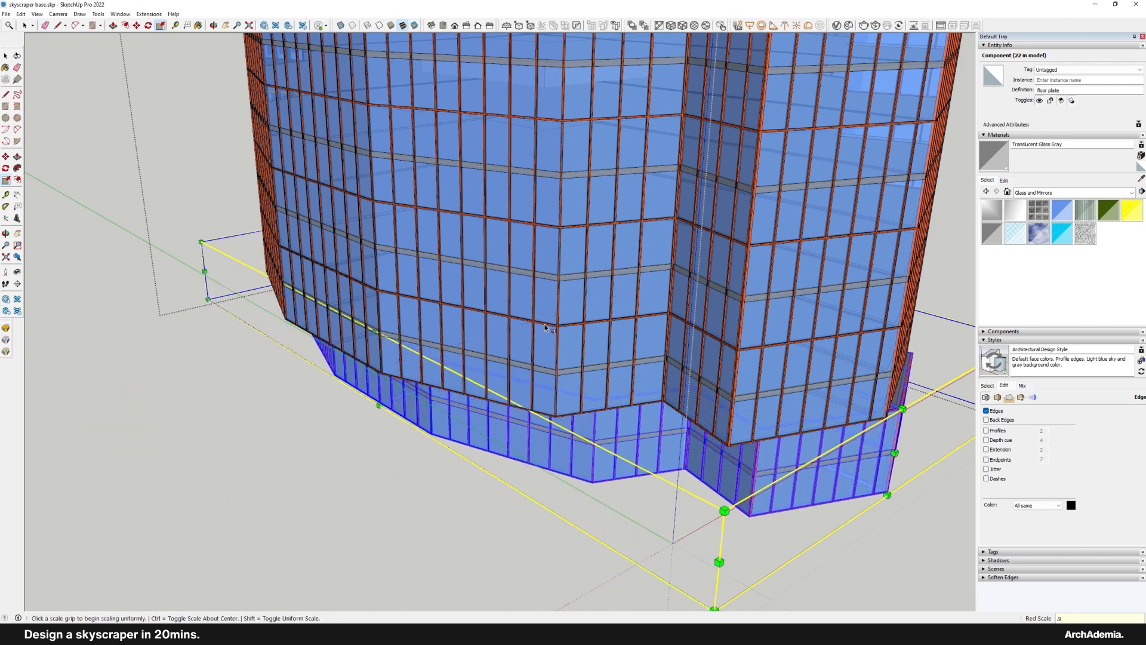
pyautogui.write('.95')
pyautogui.press('Return')
pyautogui.keyDown('shift'); pyautogui.moveTo(608, 274); pyautogui.dragTo(523, 251, button='middle'); pyautogui.keyUp('shift')
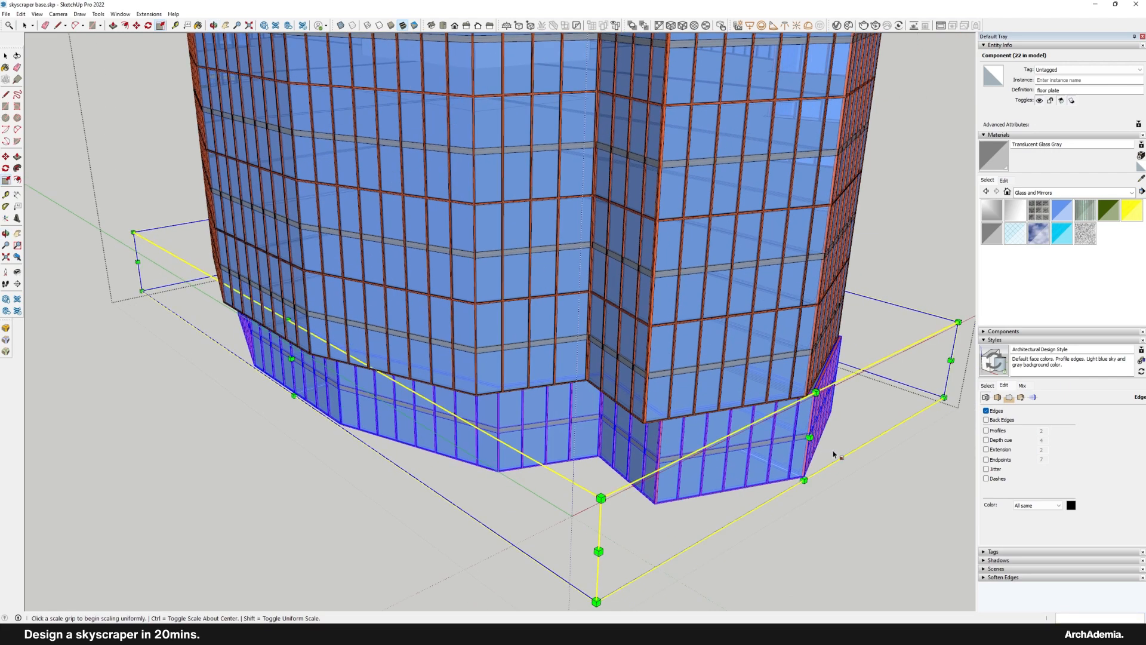
# Step: Scale the base floor plate uniformly by 0.95 three more times, pulling it inward from different sides
pyautogui.click(809, 437)
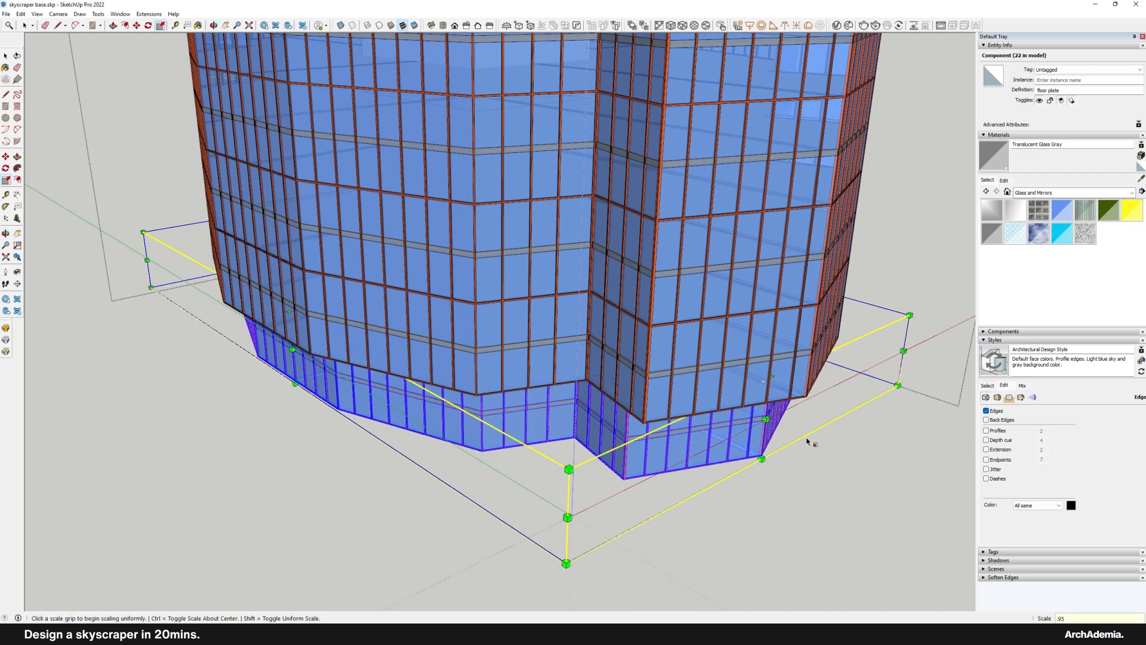
pyautogui.moveTo(809, 439); pyautogui.dragTo(583, 357, button='middle')
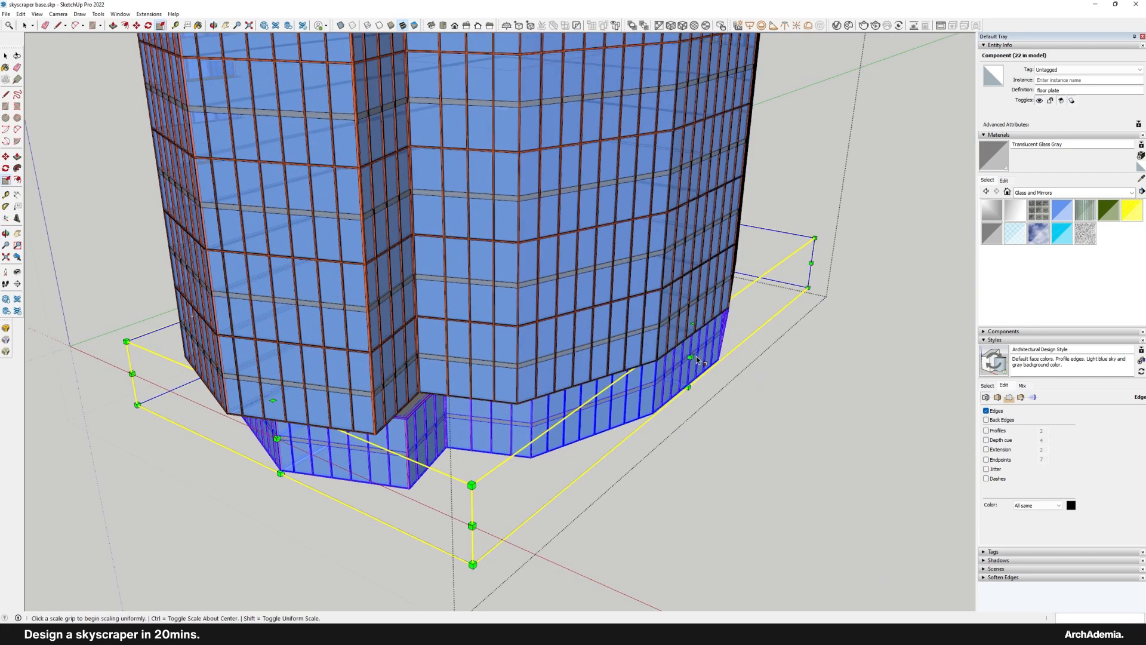
pyautogui.press('Return')
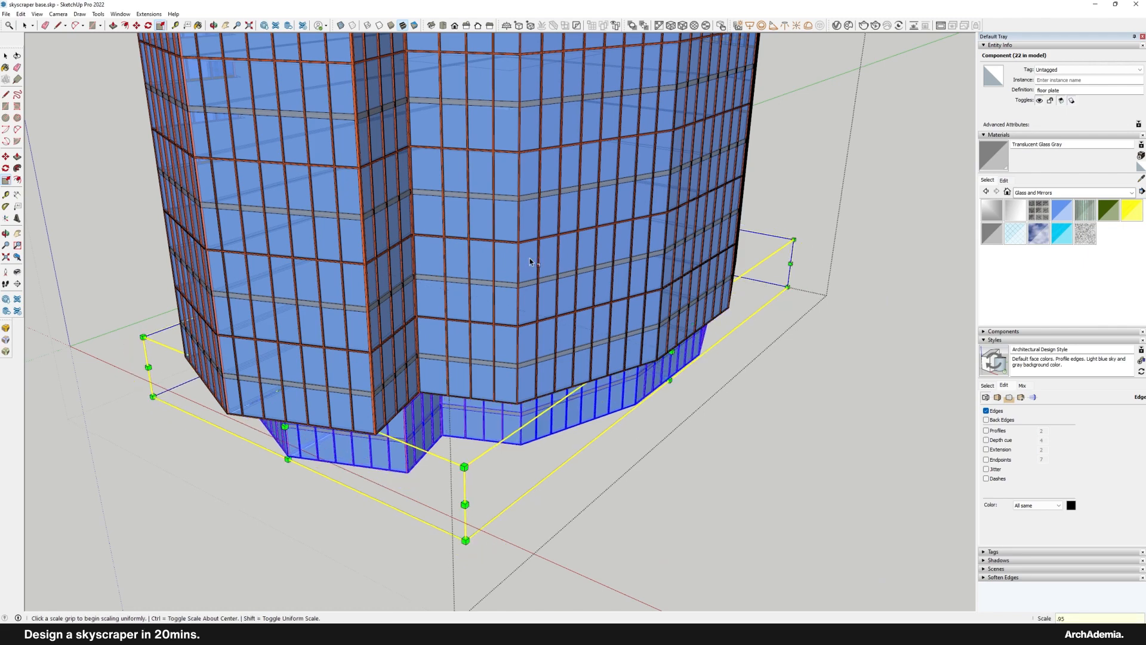
pyautogui.moveTo(529, 258); pyautogui.dragTo(804, 370, button='middle')
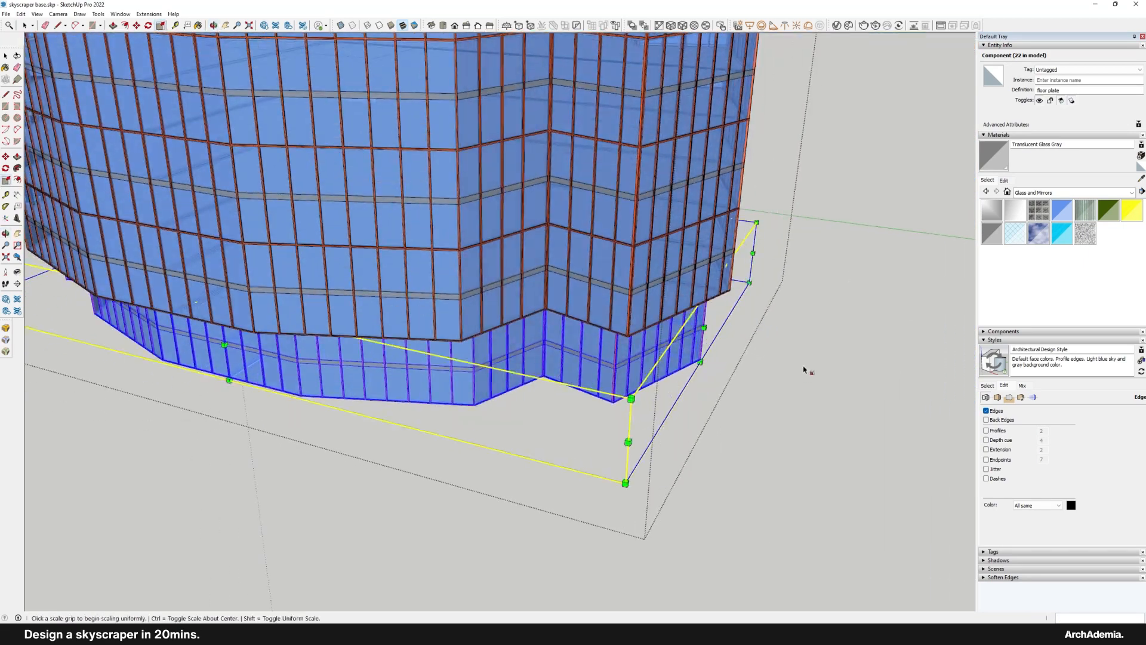
pyautogui.click(705, 328)
pyautogui.press('Return')
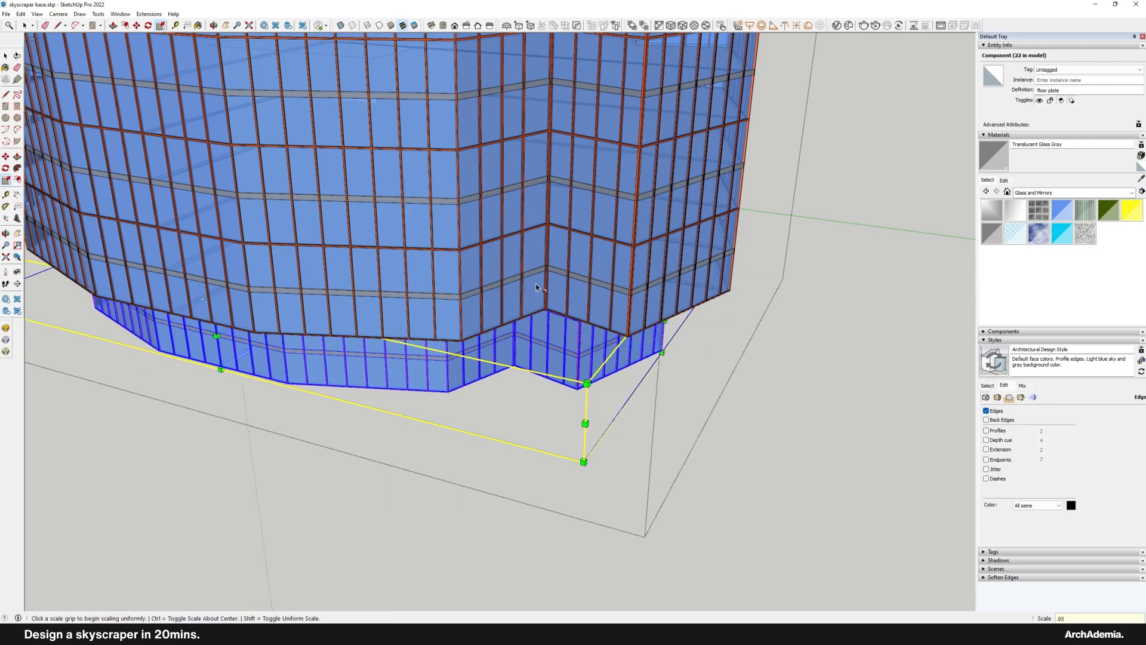
# Step: Turn off Hide Rest Of Model so the site shows around the base storey
pyautogui.moveTo(536, 284); pyautogui.dragTo(50, 30, button='middle')
pyautogui.click(37, 14)
pyautogui.moveTo(96, 171)
pyautogui.click(156, 165)
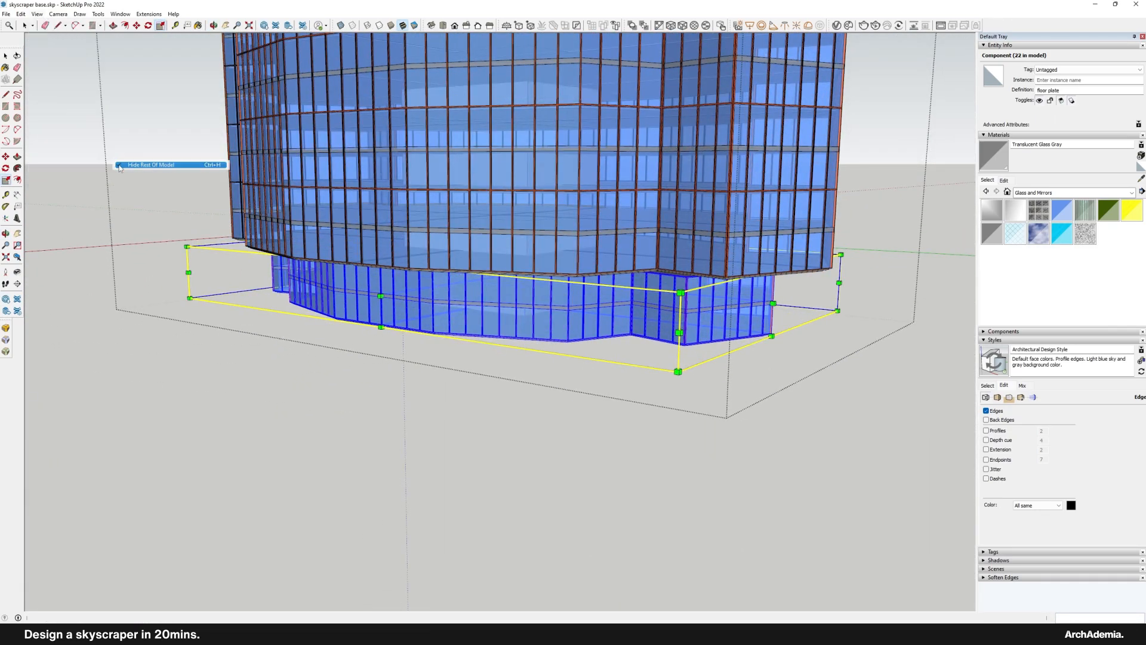
pyautogui.scroll(-2, 460, 356)
pyautogui.moveTo(469, 352); pyautogui.dragTo(389, 296, button='middle')
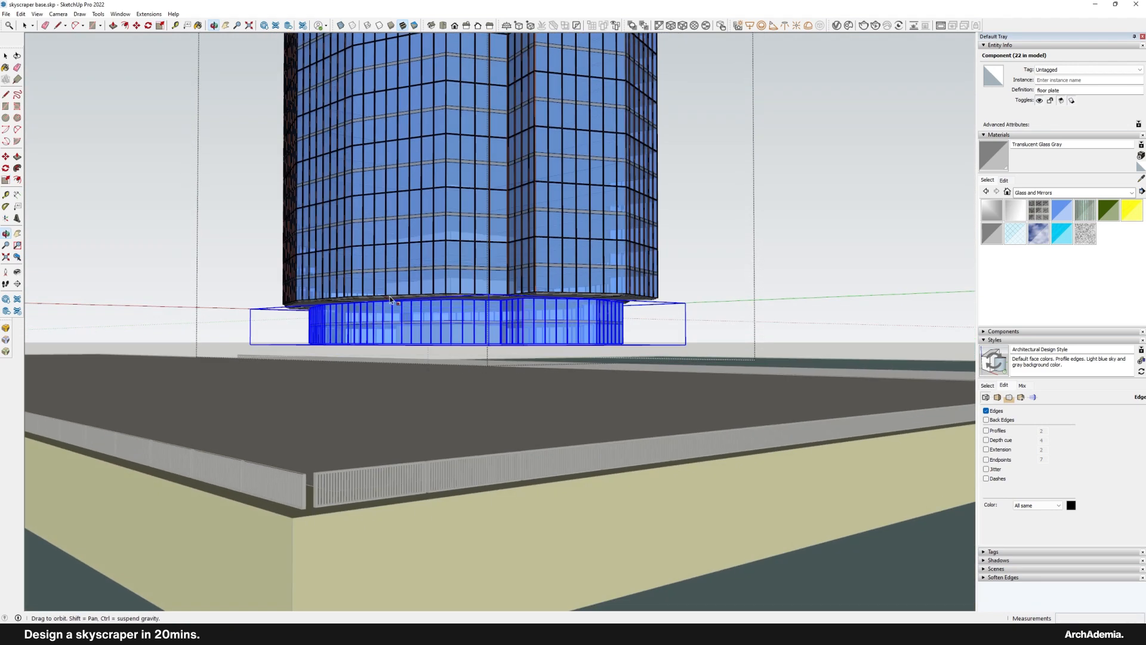
# Step: Stretch the base floor plate downward to about 1.93 times its height so it reaches the site surface
pyautogui.keyDown('shift'); pyautogui.moveTo(449, 344); pyautogui.dragTo(358, 391); pyautogui.keyUp('shift')
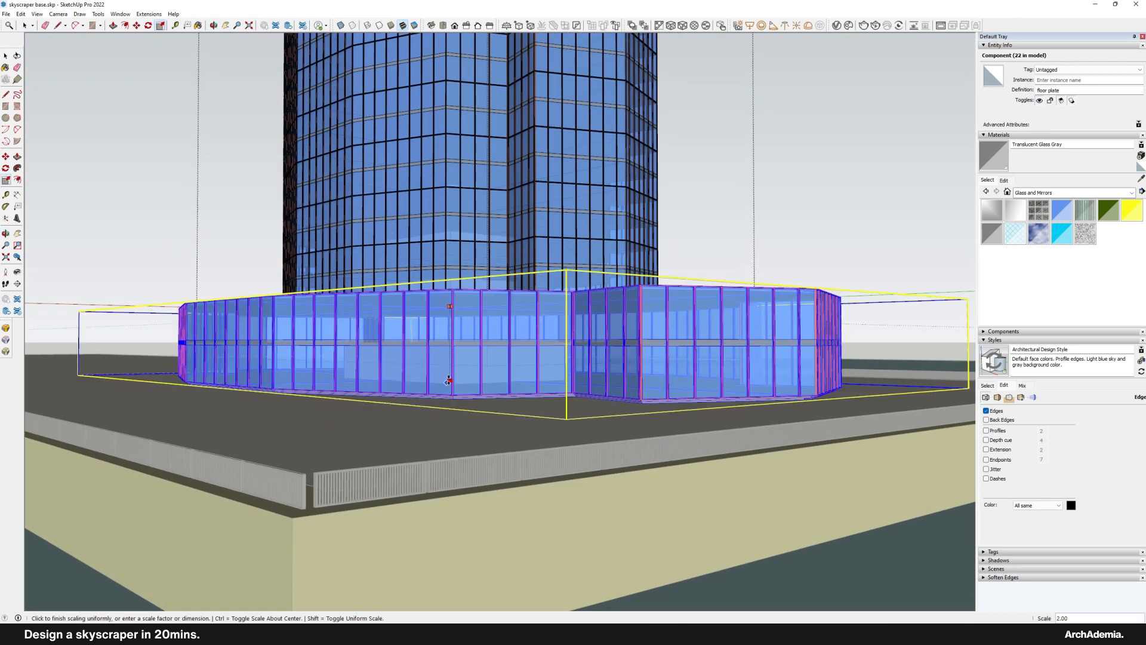
pyautogui.moveTo(449, 380); pyautogui.dragTo(460, 363, button='middle')
pyautogui.scroll(2, 460, 363)
pyautogui.keyDown('shift'); pyautogui.moveTo(449, 337); pyautogui.dragTo(447, 349); pyautogui.keyUp('shift')
pyautogui.moveTo(447, 349); pyautogui.dragTo(511, 330, button='middle')
pyautogui.moveTo(428, 340)
pyautogui.mouseDown(button='middle')
pyautogui.moveTo(424, 258)
pyautogui.moveTo(575, 307)
pyautogui.moveTo(422, 352)
pyautogui.mouseUp(button='middle')
pyautogui.scroll(5, 464, 335)
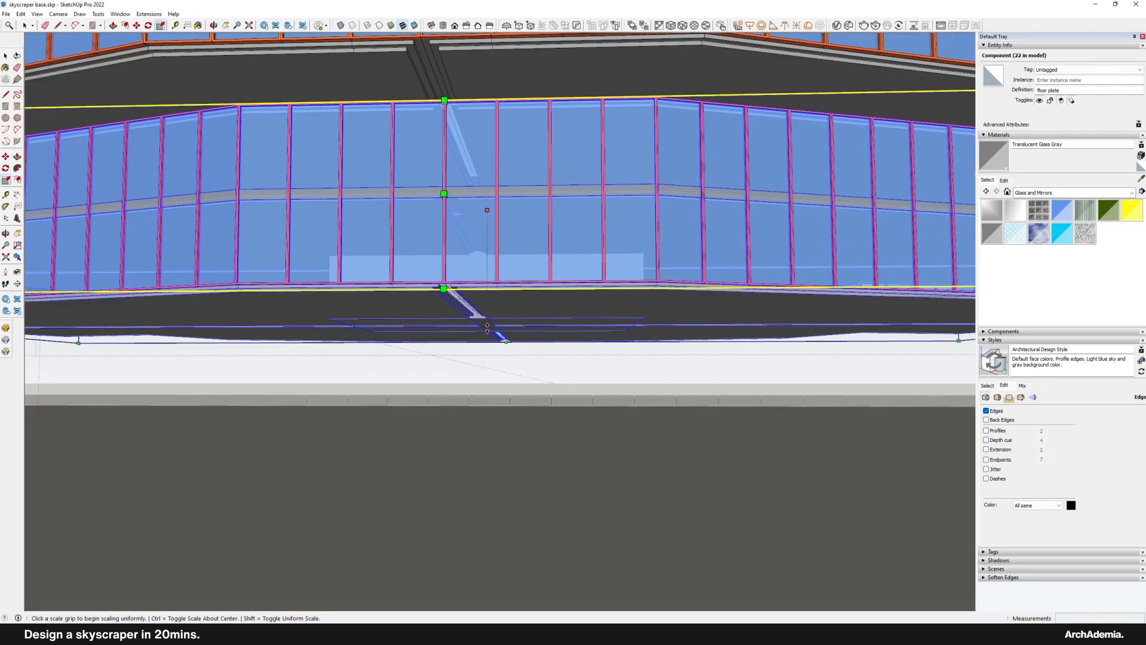
pyautogui.click(487, 327)
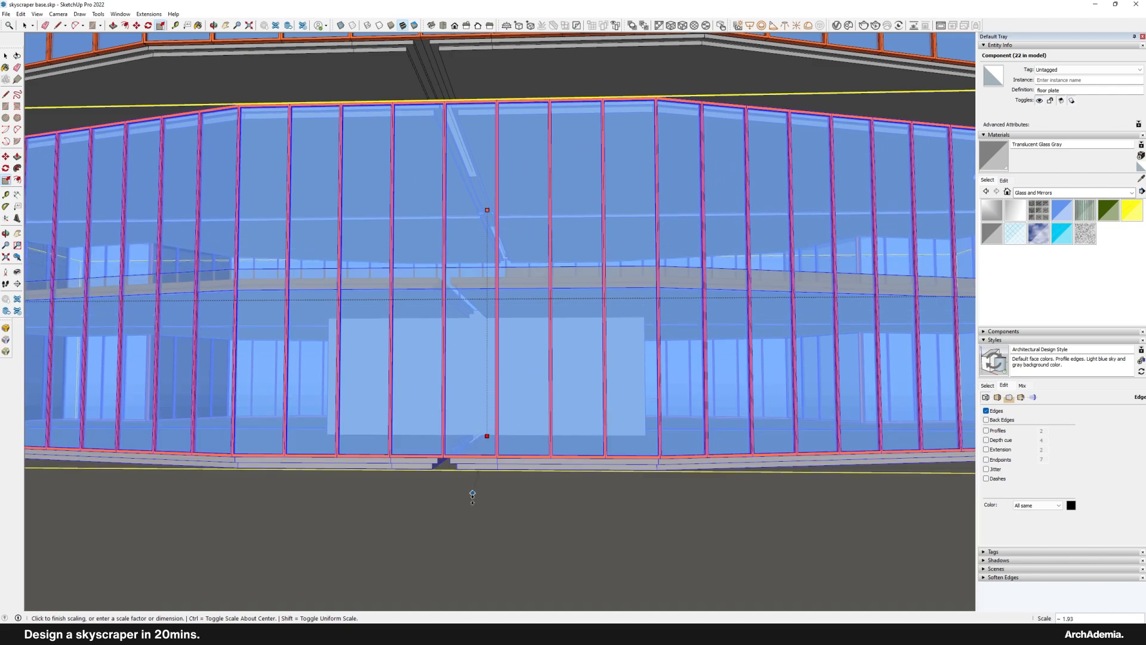
pyautogui.moveTo(428, 500); pyautogui.dragTo(250, 497, button='middle')
pyautogui.scroll(-2, 249, 497)
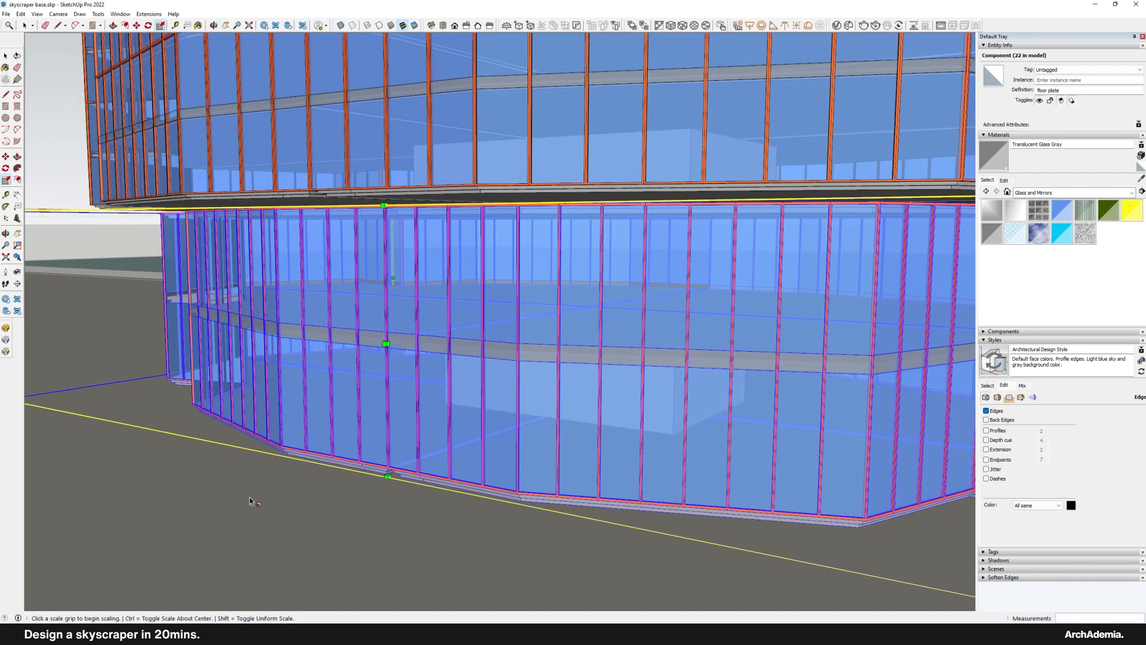
# Step: Move the stretched base storey by about 82 mm to seat it on the site surface
pyautogui.scroll(3, 374, 425)
pyautogui.press('m')
pyautogui.scroll(-3, 432, 499)
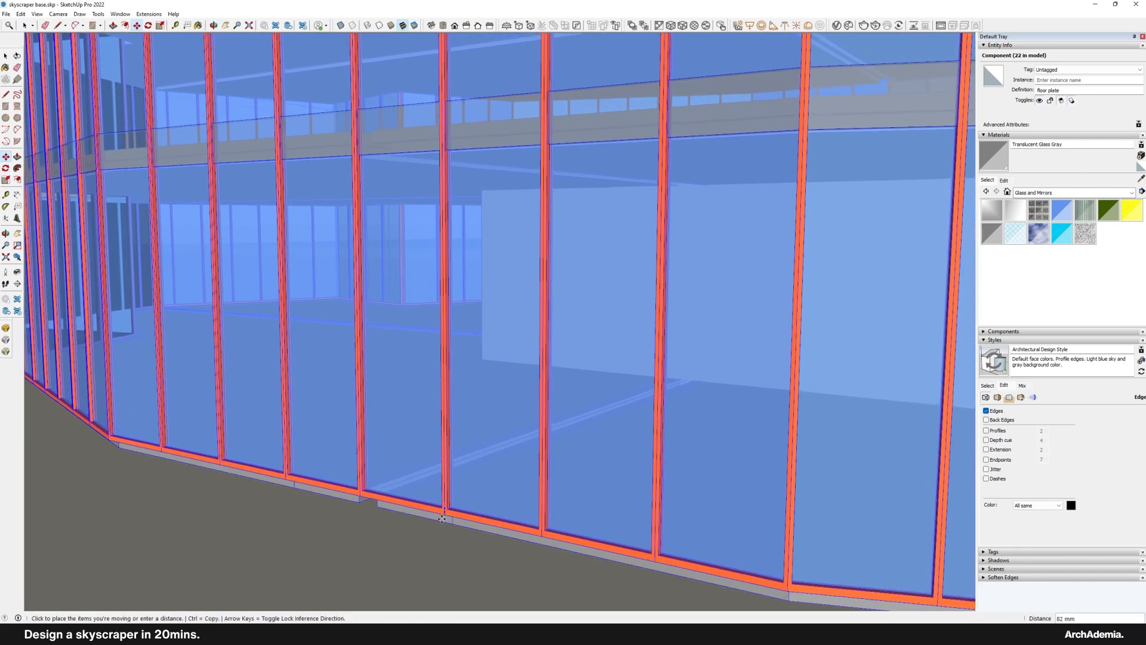
pyautogui.moveTo(446, 509); pyautogui.dragTo(853, 449, button='middle')
pyautogui.scroll(-3, 484, 421)
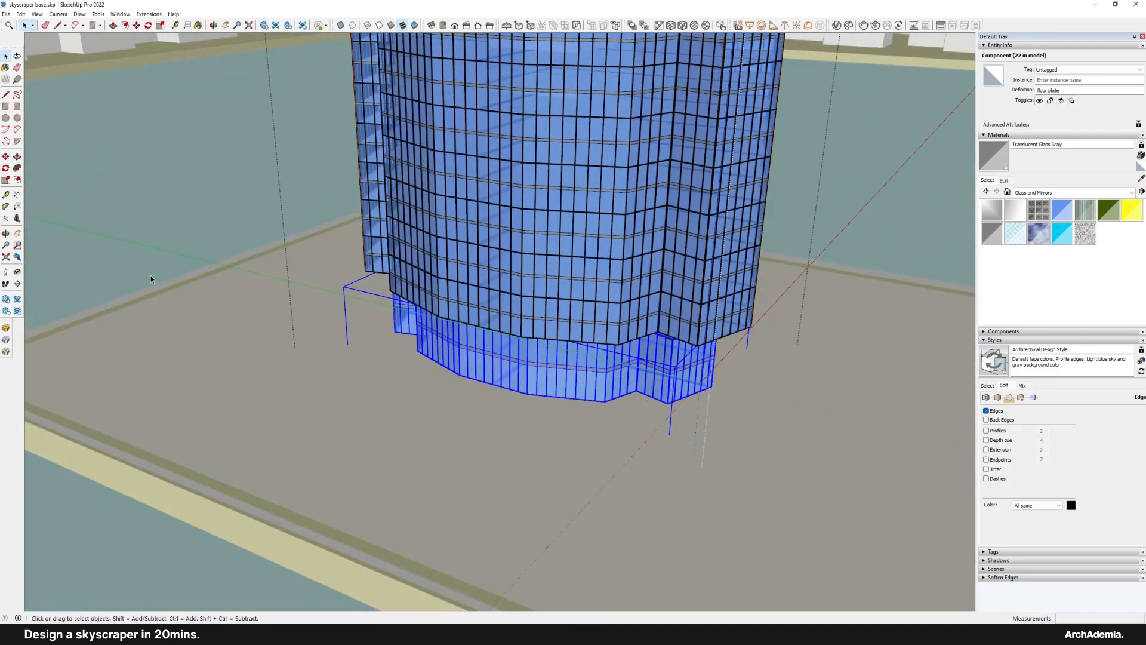
# Step: Draw a circle of about 537 mm radius on the tower's underside, just inside a corner of the outline
pyautogui.scroll(-4, 449, 477)
pyautogui.click(436, 463)
pyautogui.moveTo(537, 364); pyautogui.dragTo(644, 496, button='middle')
pyautogui.scroll(5, 468, 376)
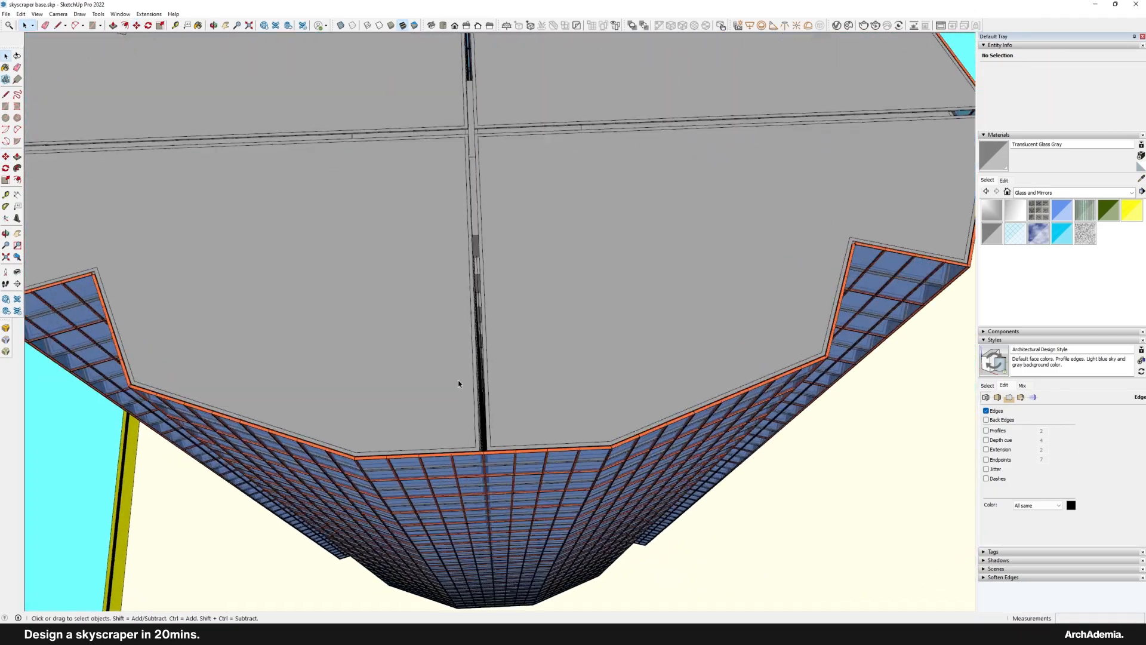
pyautogui.moveTo(459, 383); pyautogui.dragTo(509, 345, button='middle')
pyautogui.scroll(3, 463, 370)
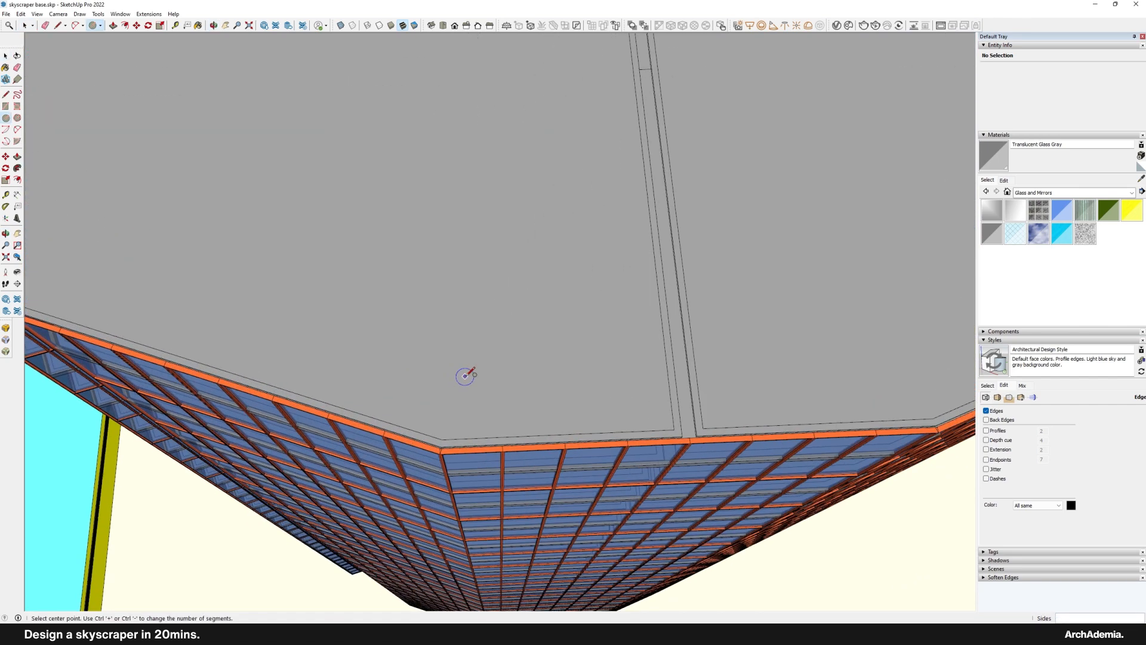
pyautogui.scroll(-2, 459, 409)
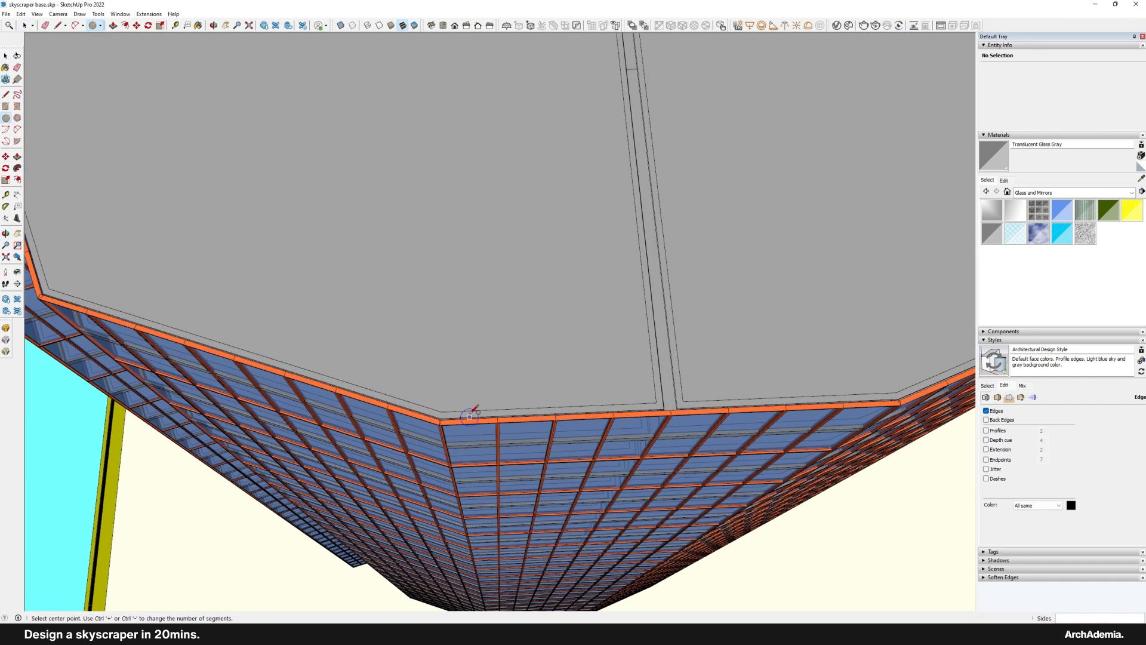
pyautogui.scroll(1, 454, 383)
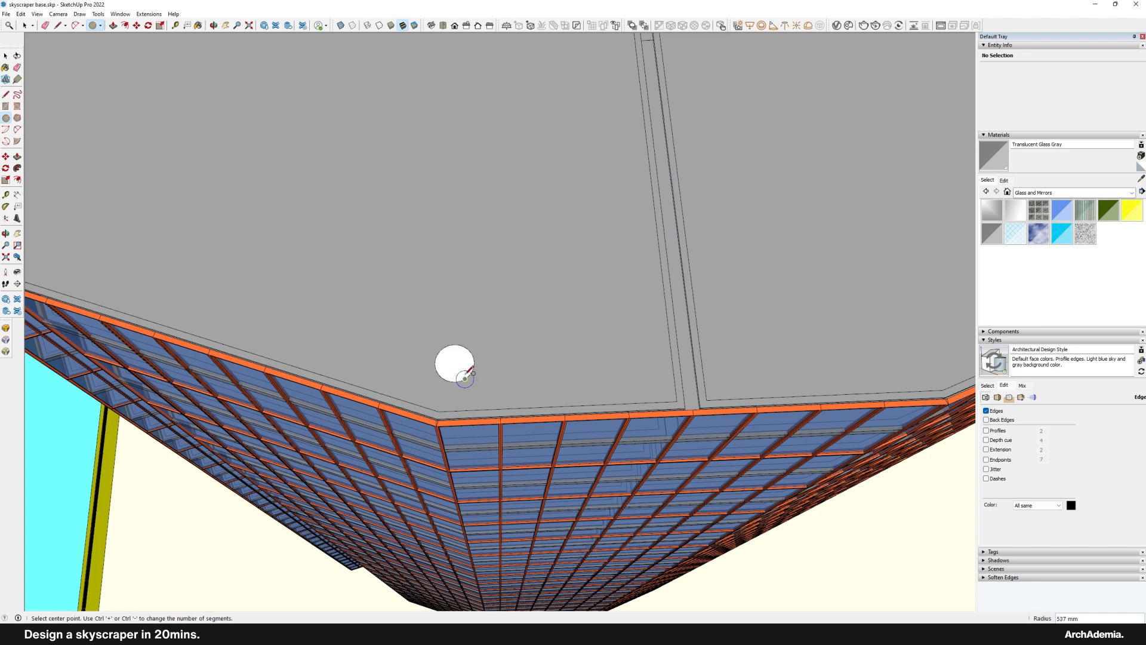
pyautogui.moveTo(465, 376); pyautogui.dragTo(448, 355, button='middle')
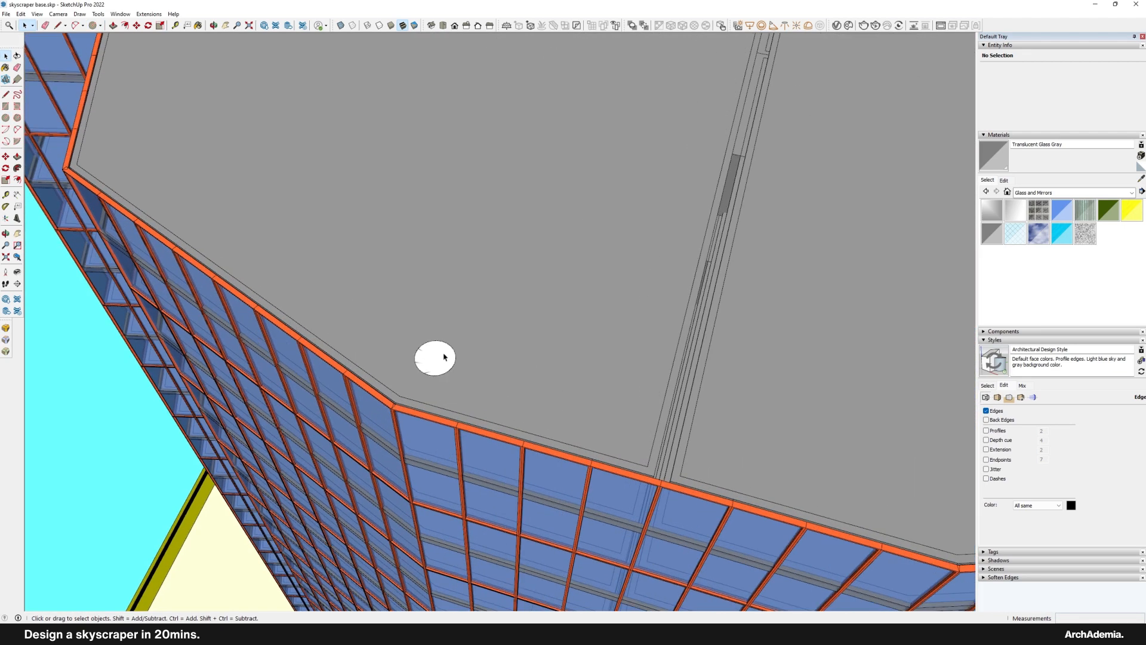
# Step: Group the circle and turn it into a component named "column"
pyautogui.rightClick(449, 363)
pyautogui.click(473, 434)
pyautogui.rightClick(445, 360)
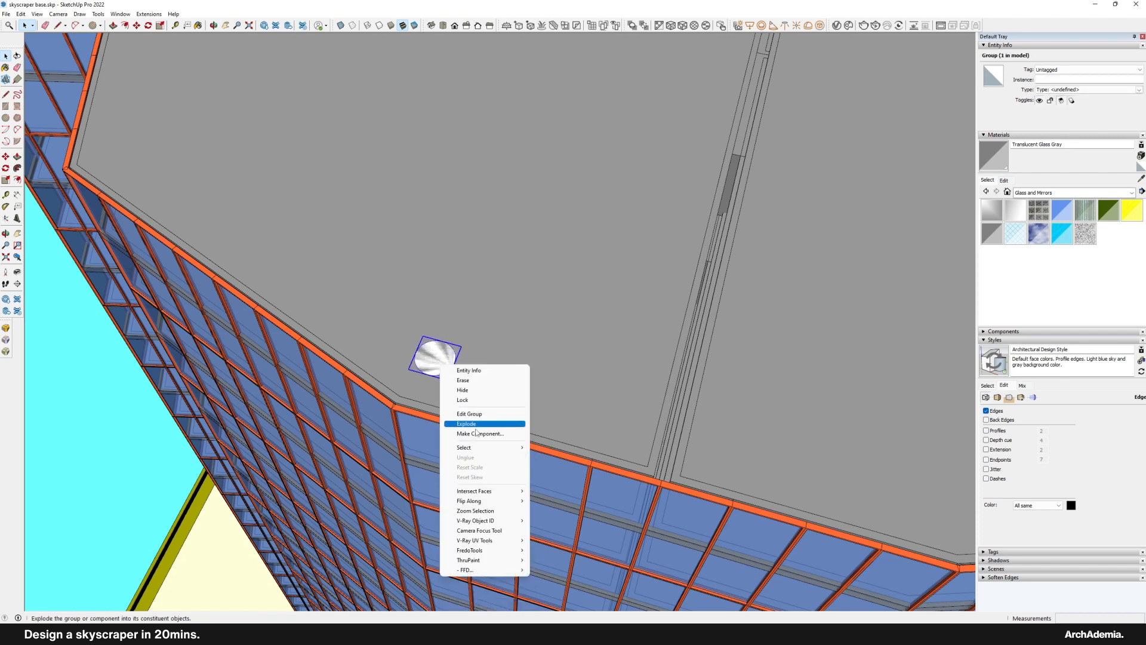
pyautogui.click(480, 422)
pyautogui.write('colum')
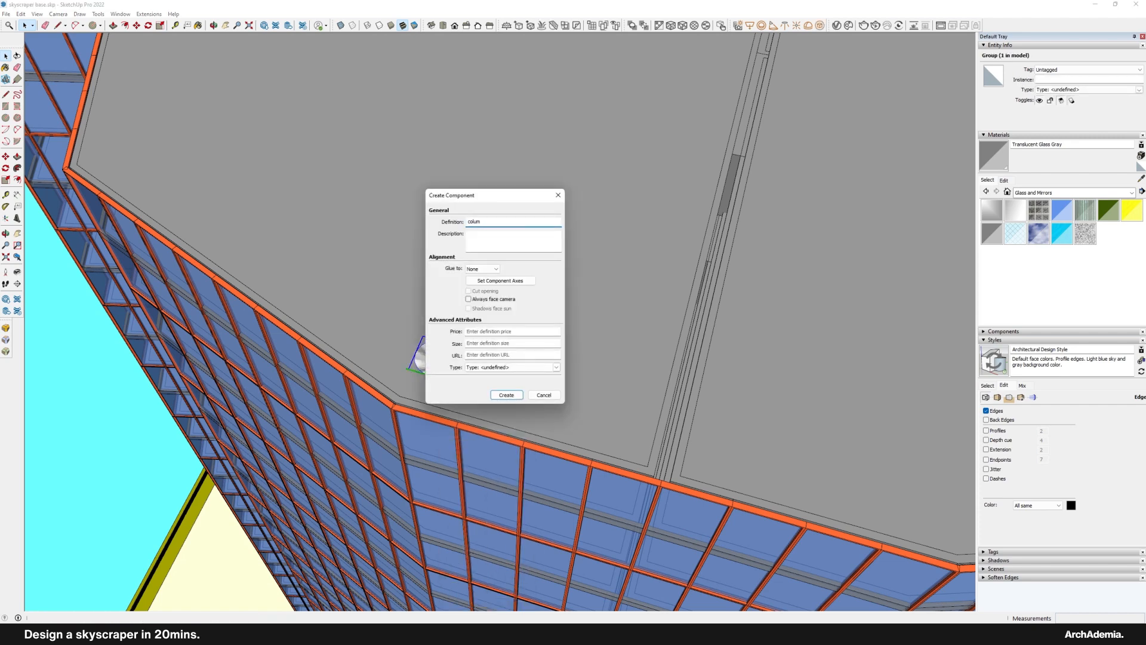
pyautogui.press('Return')
# Step: Copy the column to the next two corners along the underside's outline, roughly 12 m and 11 m apart
pyautogui.scroll(-3, 470, 391)
pyautogui.moveTo(456, 348); pyautogui.dragTo(499, 388, button='middle')
pyautogui.press('m')
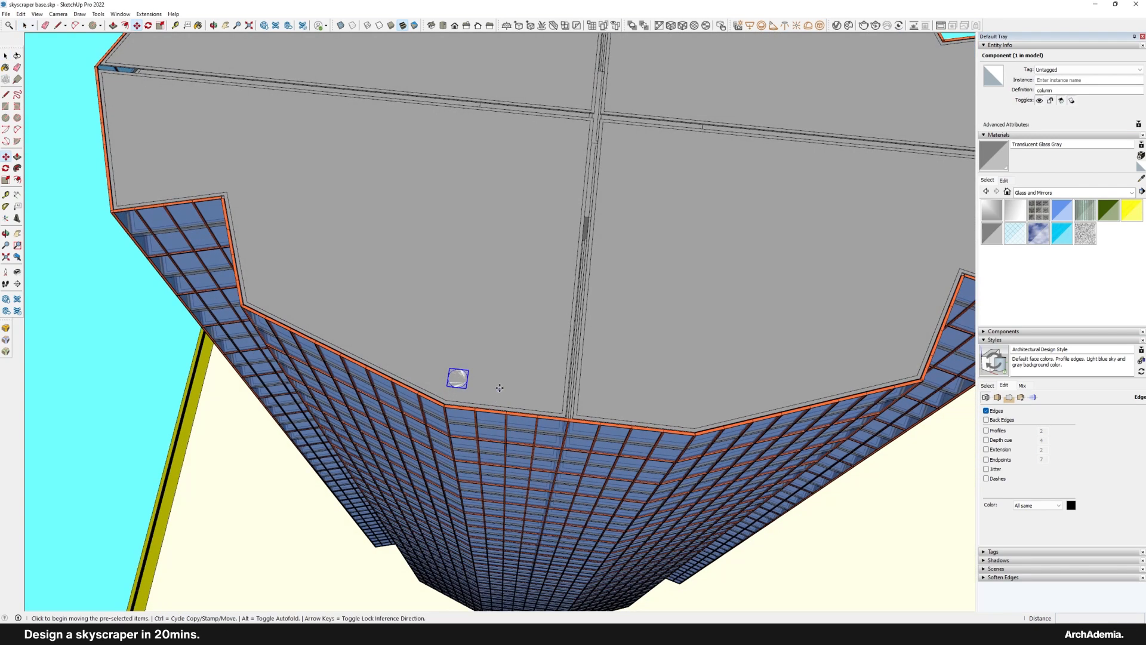
pyautogui.keyDown('shift'); pyautogui.moveTo(334, 310); pyautogui.dragTo(536, 452, button='middle'); pyautogui.keyUp('shift')
pyautogui.scroll(2, 516, 449)
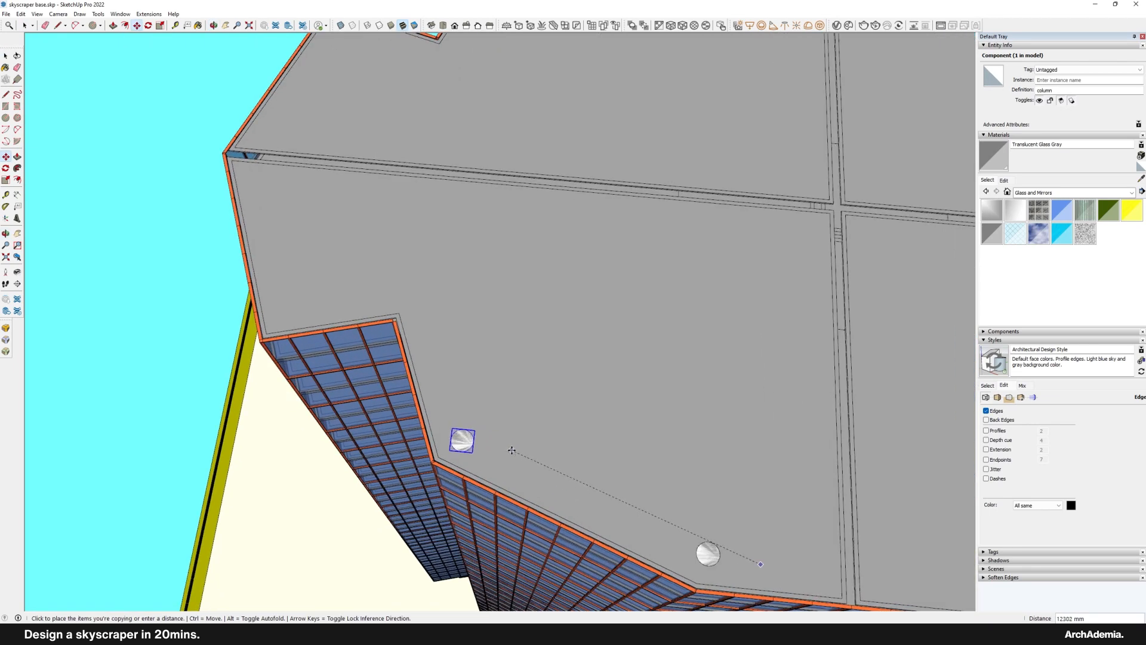
pyautogui.moveTo(505, 389); pyautogui.dragTo(528, 429, button='middle')
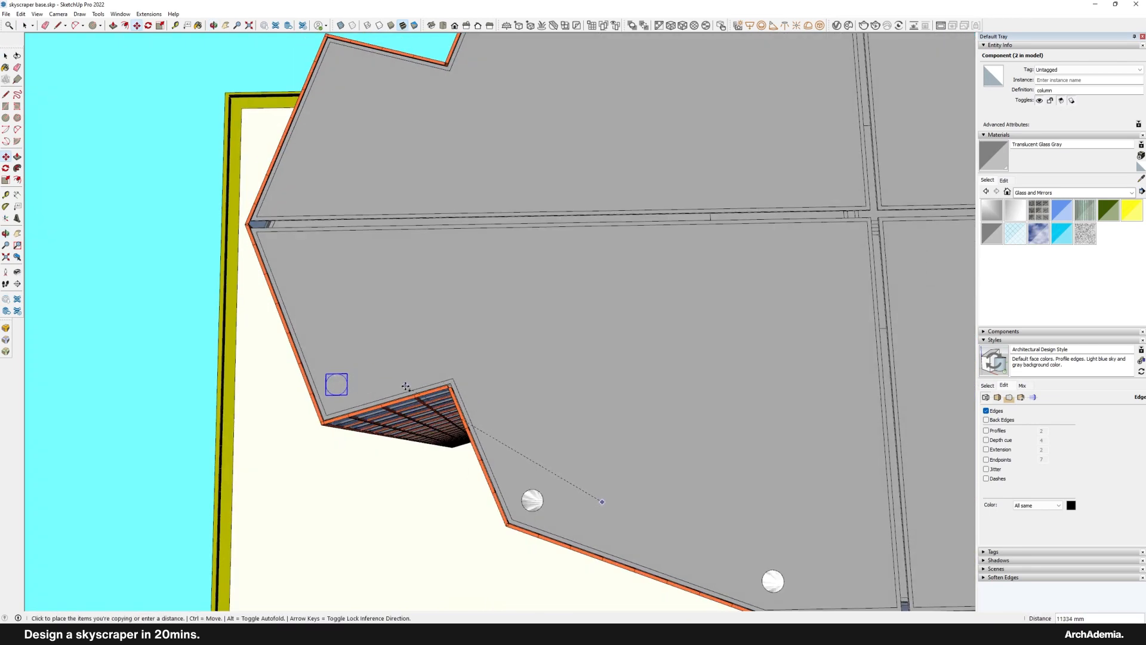
# Step: Select the three columns and copy them along the red axis to the other half of the tower's underside
pyautogui.click(27, 28)
pyautogui.scroll(-4, 138, 134)
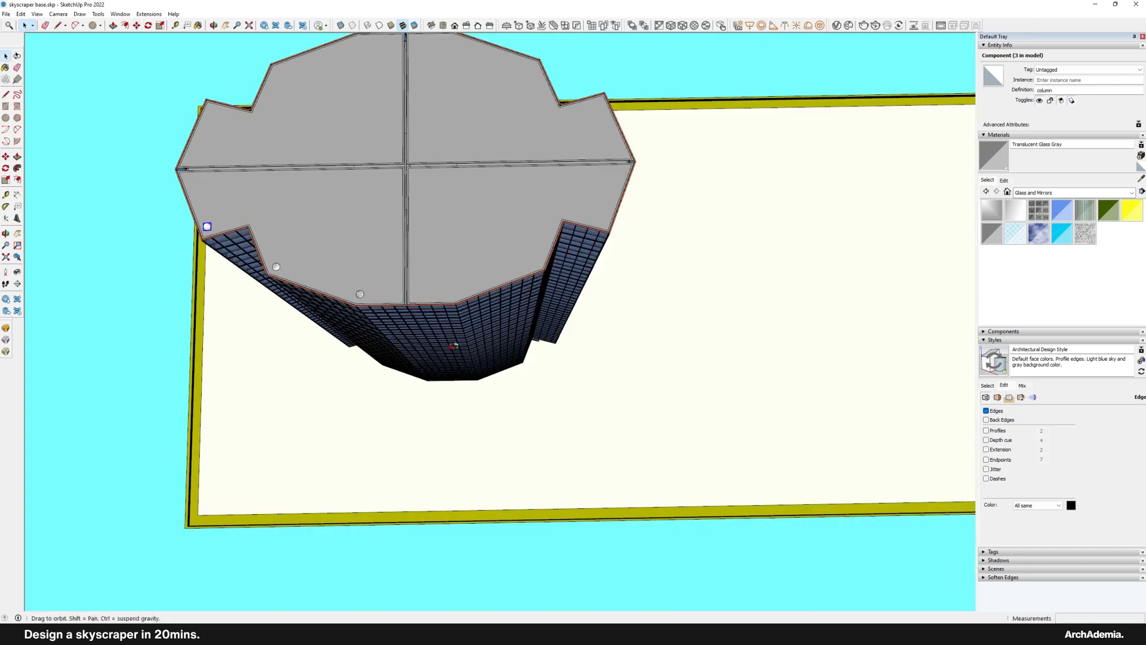
pyautogui.moveTo(370, 230)
pyautogui.mouseDown(button='middle')
pyautogui.moveTo(315, 128)
pyautogui.moveTo(353, 215)
pyautogui.mouseUp(button='middle')
pyautogui.scroll(2, 315, 128)
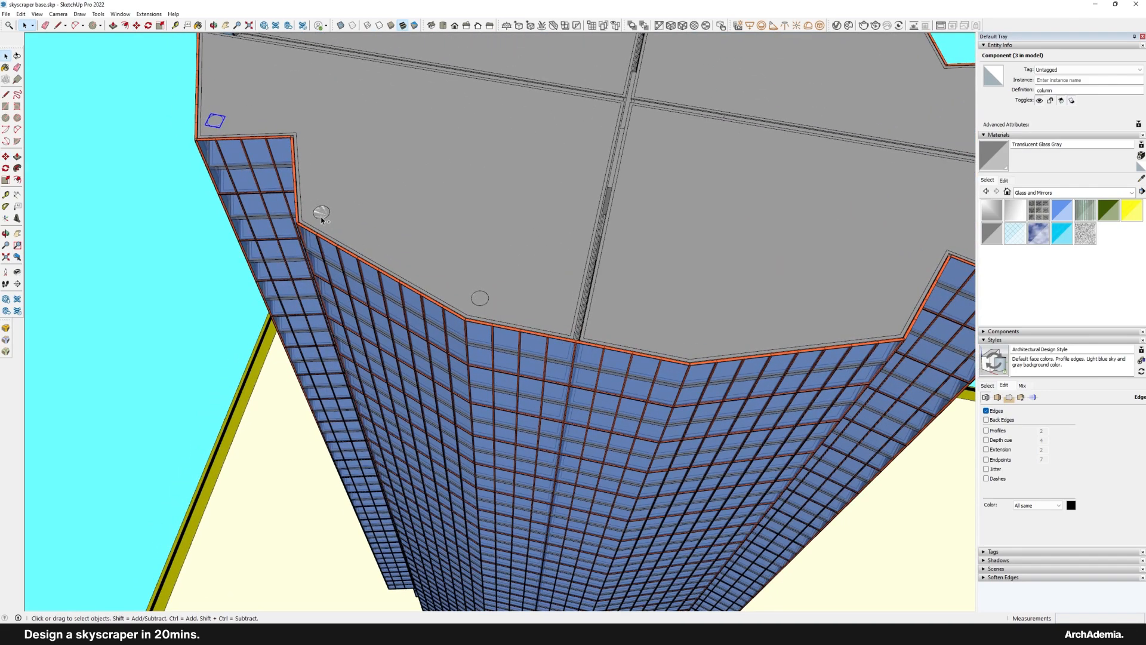
pyautogui.keyDown('shift'); pyautogui.moveTo(423, 268); pyautogui.dragTo(429, 332, button='middle'); pyautogui.keyUp('shift')
pyautogui.scroll(-2, 500, 389)
pyautogui.scroll(1, 510, 465)
pyautogui.scroll(1, 509, 464)
pyautogui.keyDown('ctrl'); pyautogui.click(505, 455); pyautogui.keyUp('ctrl')
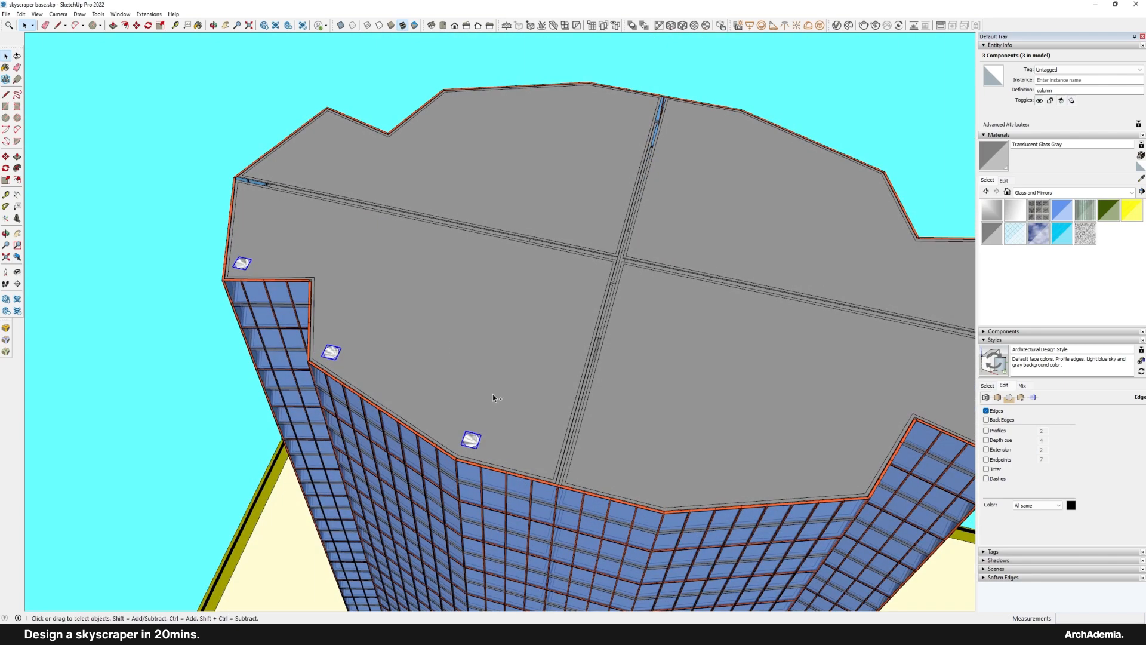
pyautogui.moveTo(493, 395); pyautogui.dragTo(473, 322, button='middle')
pyautogui.scroll(2, 249, 254)
pyautogui.moveTo(441, 284); pyautogui.dragTo(572, 449, button='middle')
pyautogui.scroll(-2, 502, 384)
pyautogui.click(584, 474)
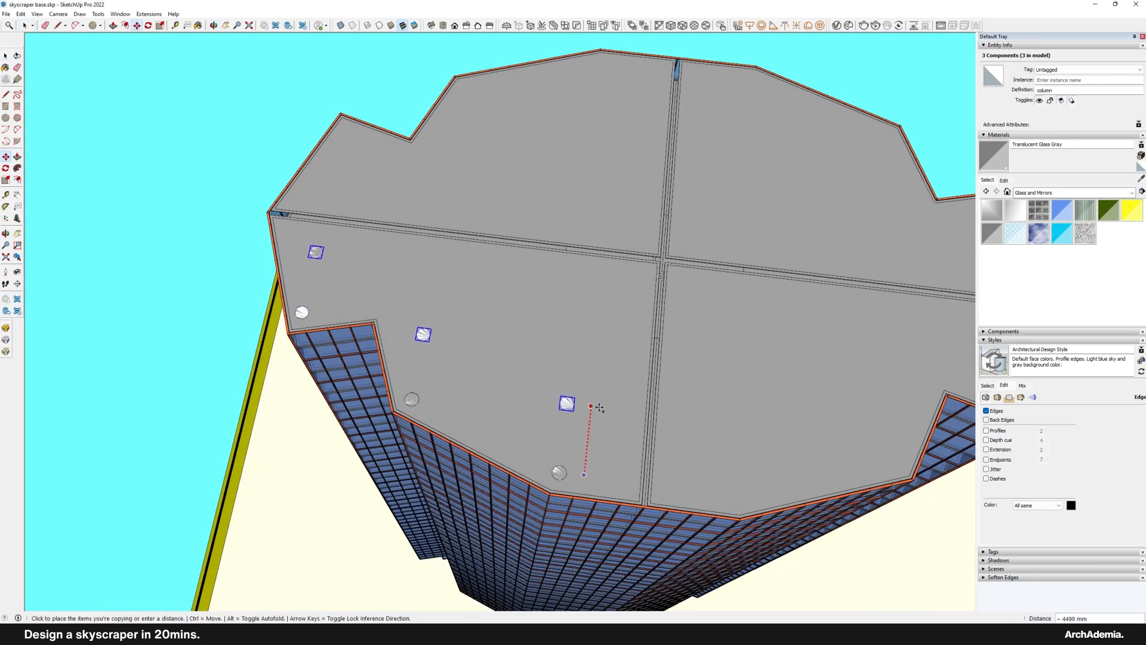
pyautogui.moveTo(599, 408); pyautogui.dragTo(554, 370, button='middle')
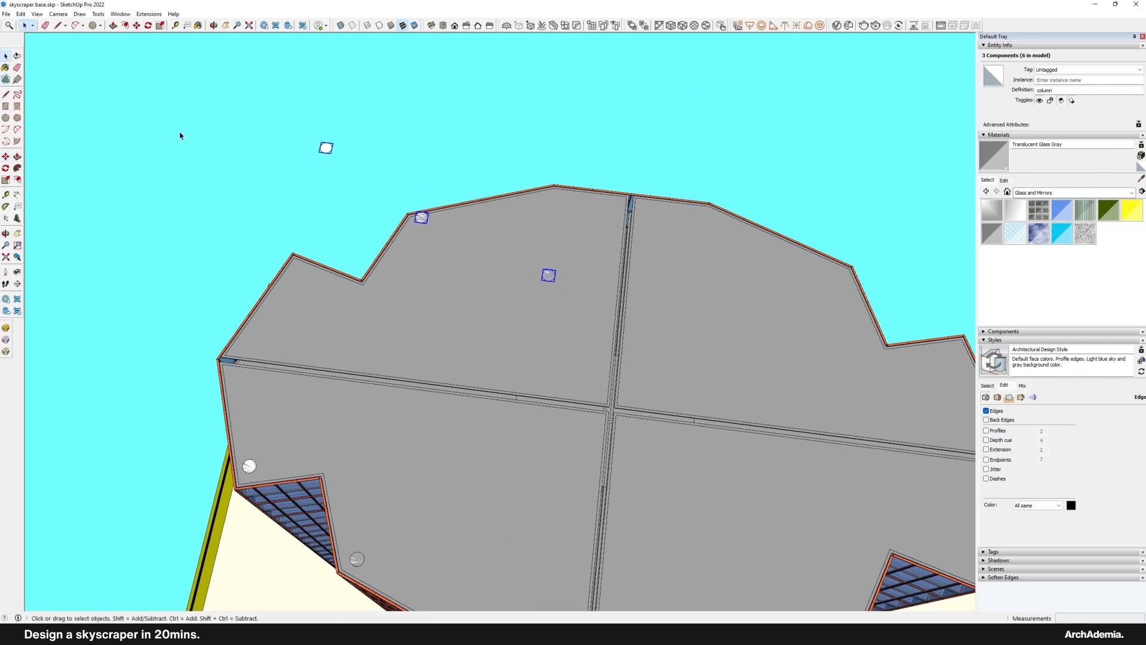
# Step: Flip the three copied columns along the red direction and move them just inside the opposite edge of the underside
pyautogui.scroll(2, 578, 249)
pyautogui.rightClick(541, 289)
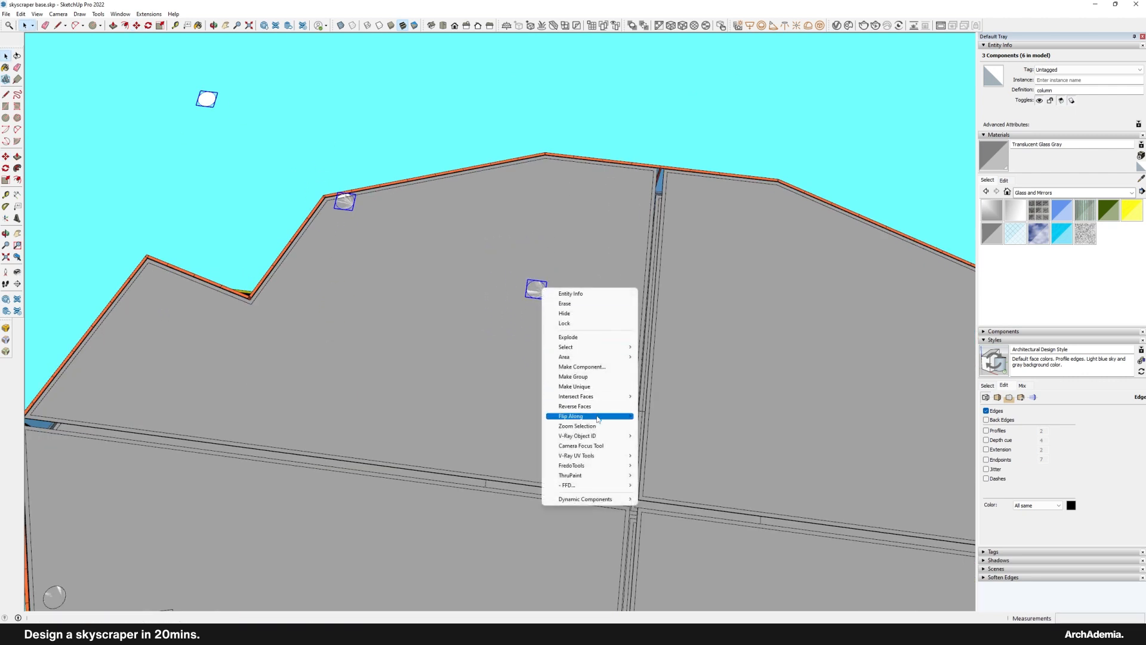
pyautogui.click(667, 416)
pyautogui.scroll(-3, 535, 342)
pyautogui.scroll(4, 494, 340)
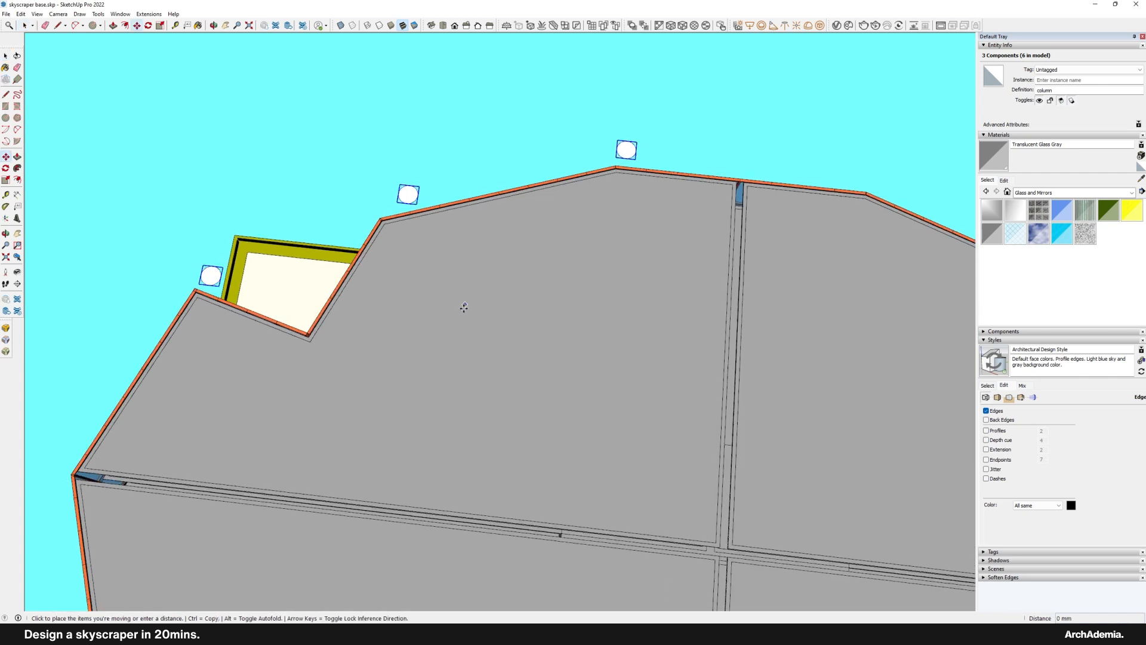
pyautogui.scroll(-5, 455, 355)
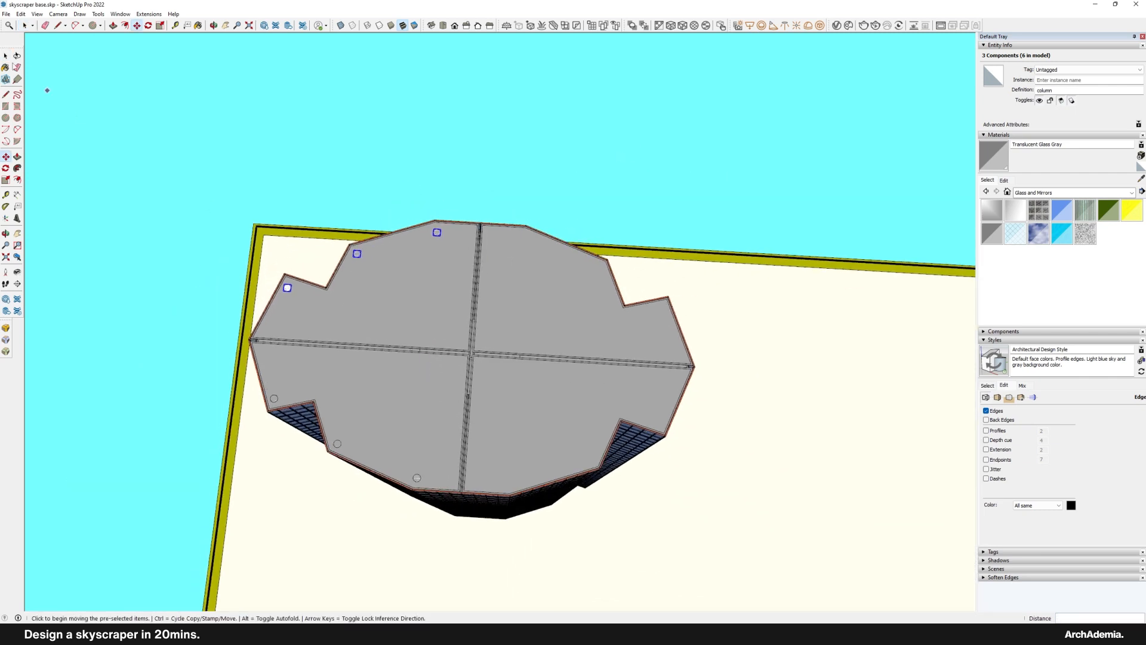
# Step: Select all six columns and copy them along the green axis onto the other end of the tower's underside
pyautogui.click(24, 26)
pyautogui.scroll(2, 418, 476)
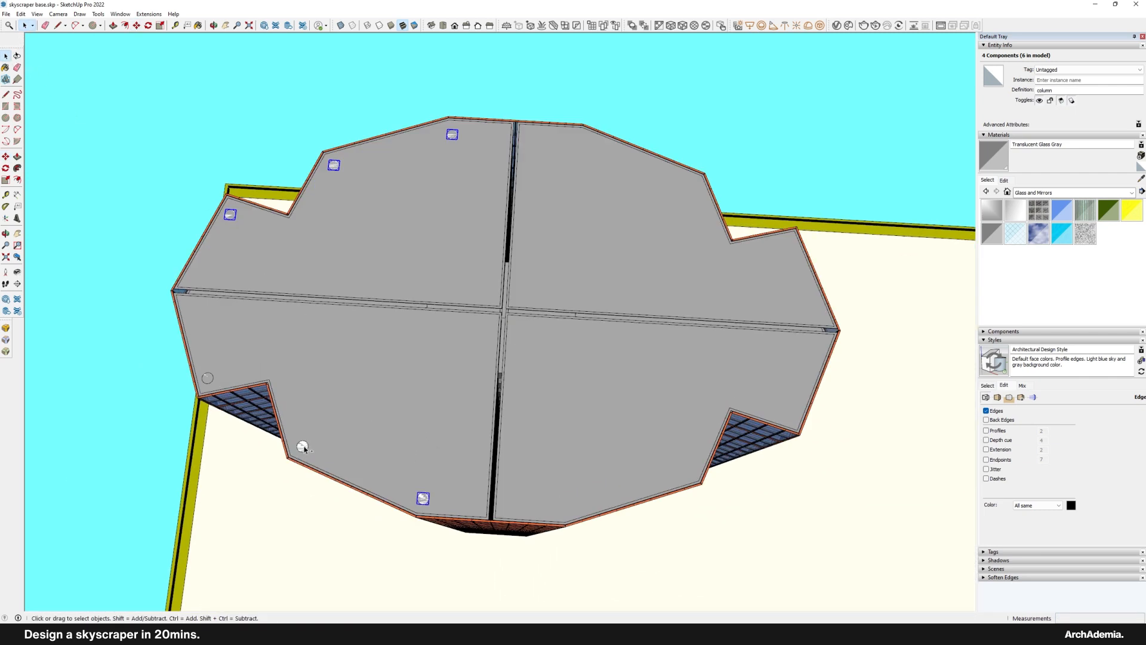
pyautogui.keyDown('ctrl'); pyautogui.click(206, 378); pyautogui.keyUp('ctrl')
pyautogui.press('m')
pyautogui.click(292, 352)
pyautogui.press('ctrl')
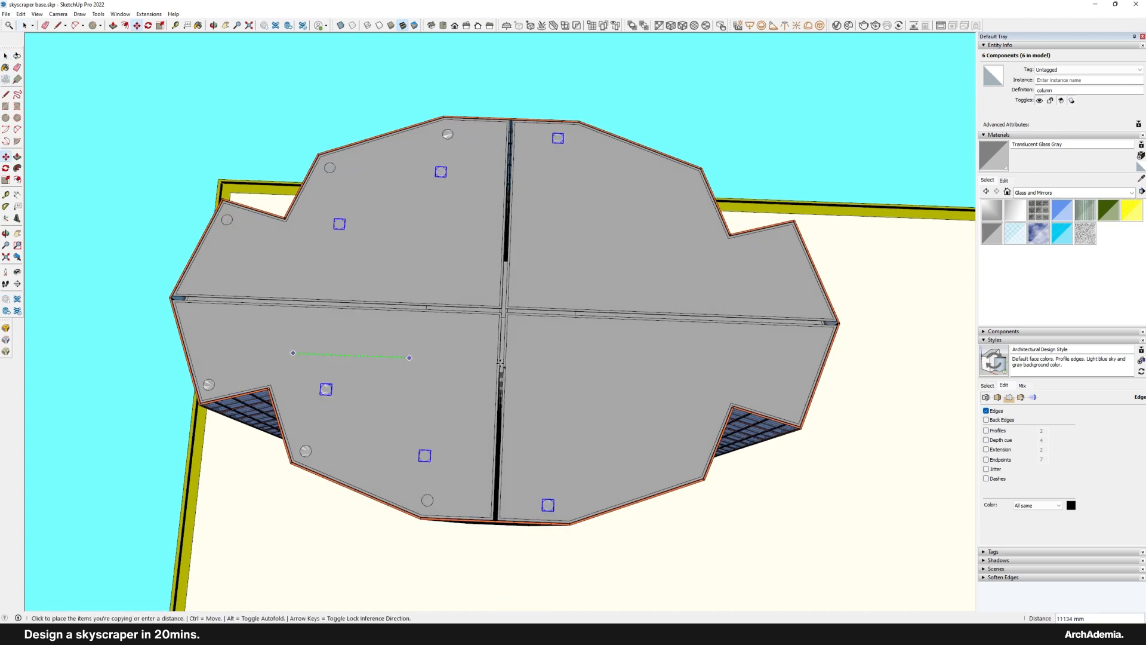
pyautogui.scroll(3, 544, 307)
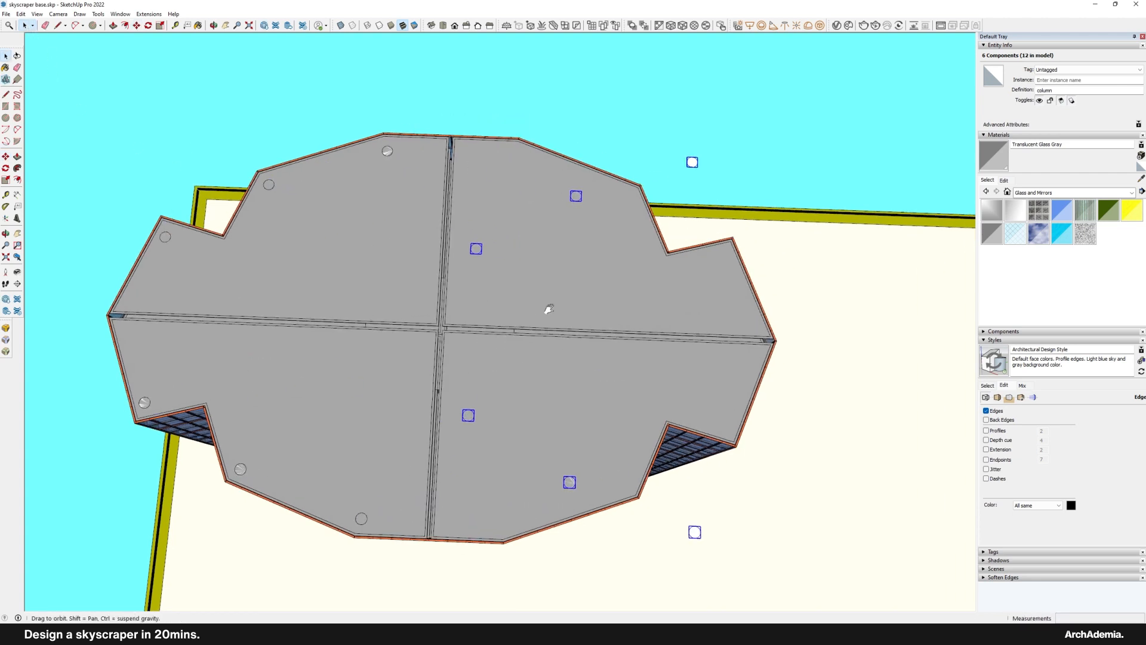
# Step: Flip the six selected column copies along the red direction and along the green direction
pyautogui.rightClick(466, 246)
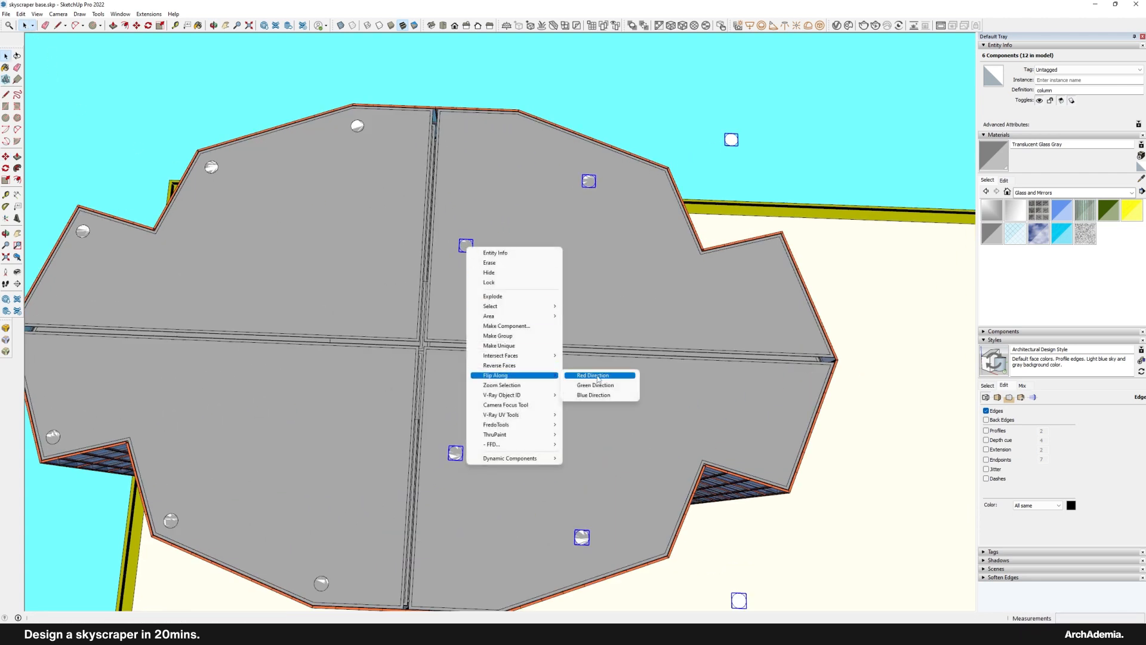
pyautogui.click(598, 378)
pyautogui.rightClick(450, 452)
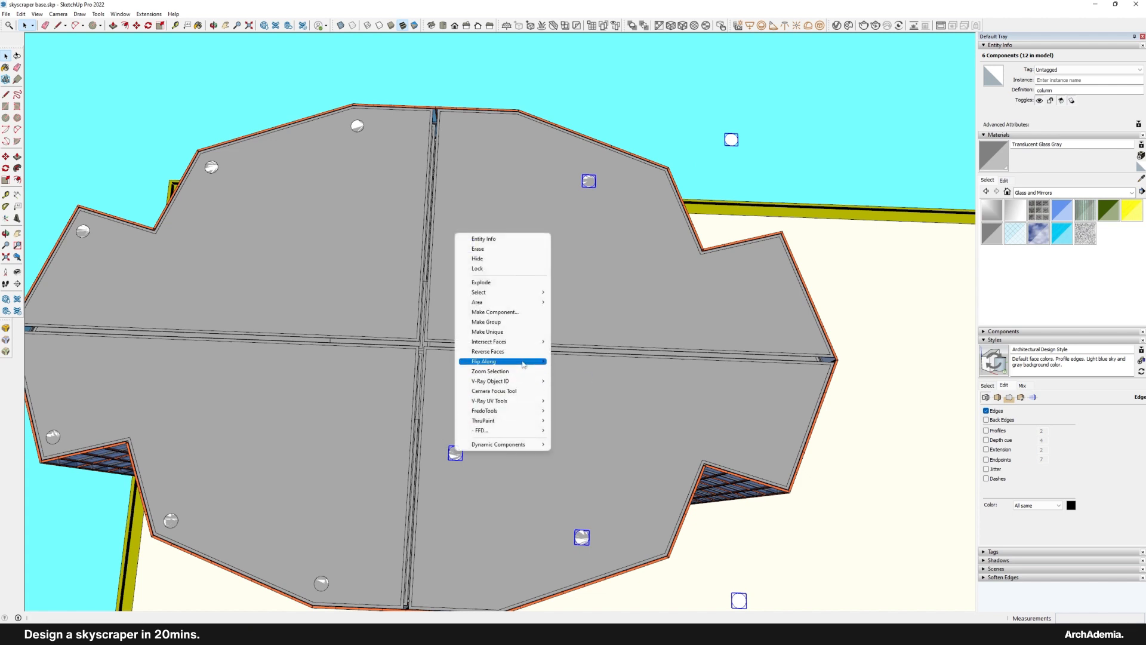
pyautogui.click(575, 371)
# Step: Move the six flipped columns about 3 m along the green axis so they sit just inside the slab's outline
pyautogui.scroll(-5, 610, 381)
pyautogui.scroll(3, 543, 445)
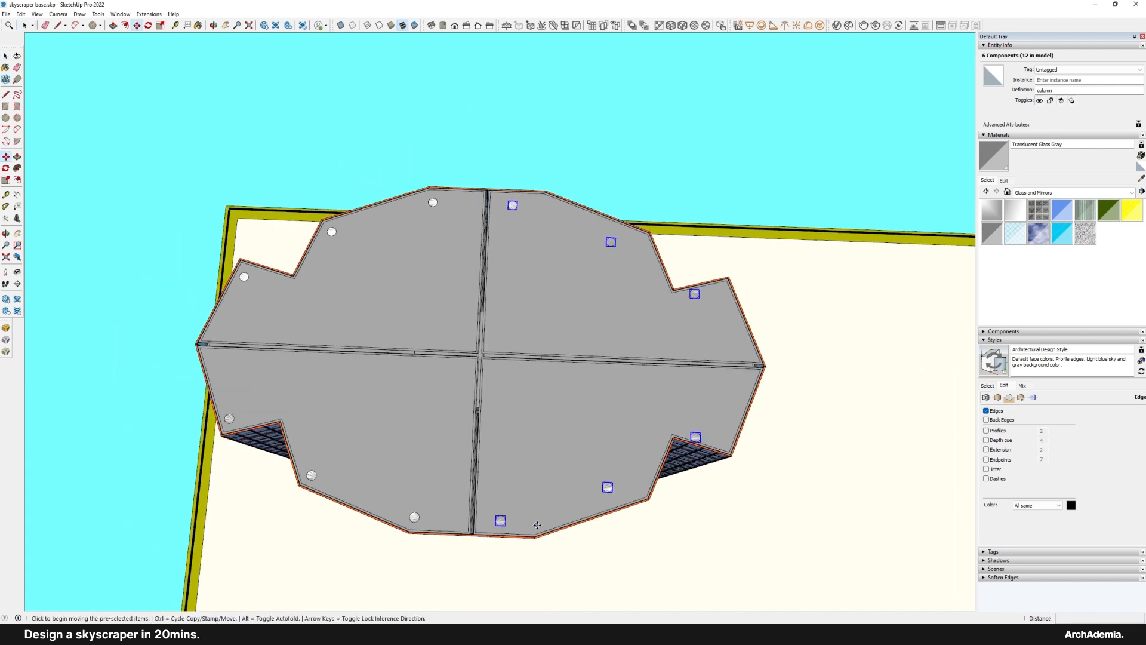
pyautogui.scroll(3, 537, 526)
pyautogui.keyDown('shift'); pyautogui.moveTo(537, 525); pyautogui.dragTo(455, 518, button='middle'); pyautogui.keyUp('shift')
pyautogui.click(428, 464)
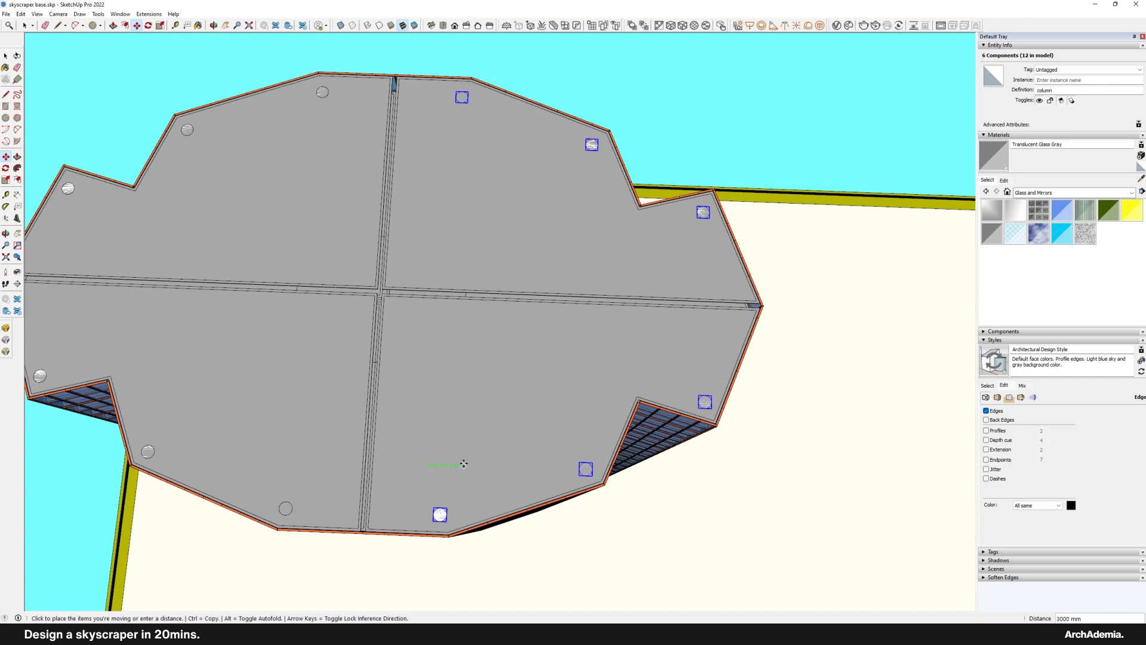
pyautogui.click(24, 26)
# Step: Select all twelve columns on the slab and combine them into one group
pyautogui.scroll(-3, 417, 256)
pyautogui.moveTo(417, 256); pyautogui.dragTo(215, 166, button='middle')
pyautogui.keyDown('shift'); pyautogui.moveTo(437, 392); pyautogui.dragTo(436, 392); pyautogui.keyUp('shift')
pyautogui.scroll(6, 412, 197)
pyautogui.rightClick(415, 169)
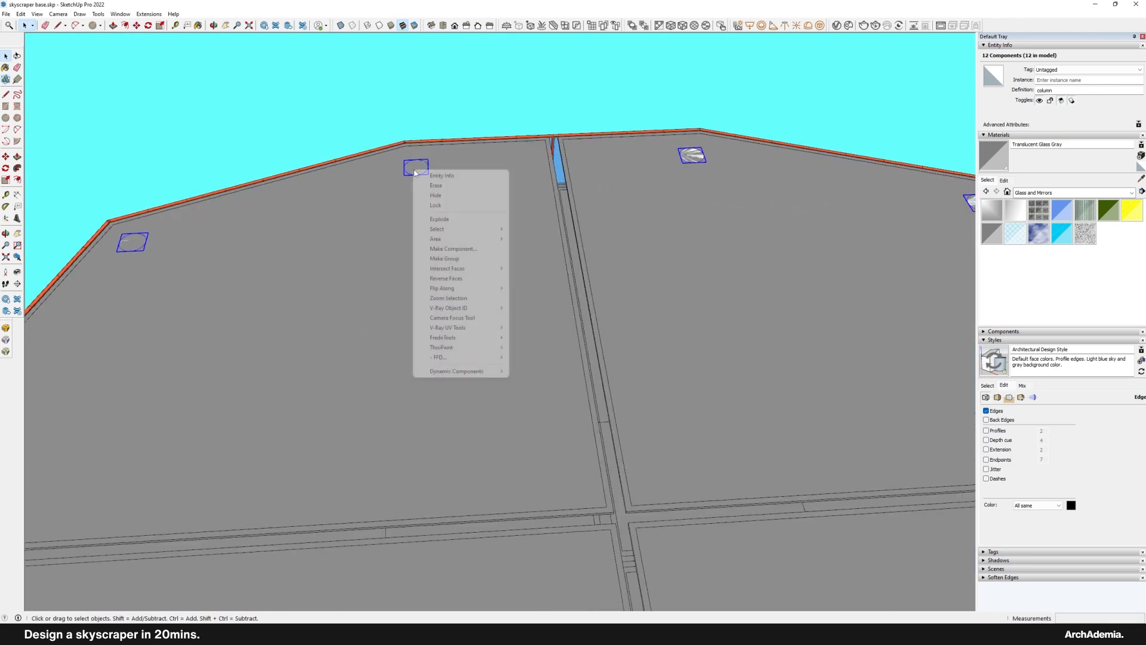
pyautogui.click(443, 259)
# Step: Open one column inside the group, extrude its circular face upward about 34 m, and leave the group
pyautogui.doubleClick(417, 170)
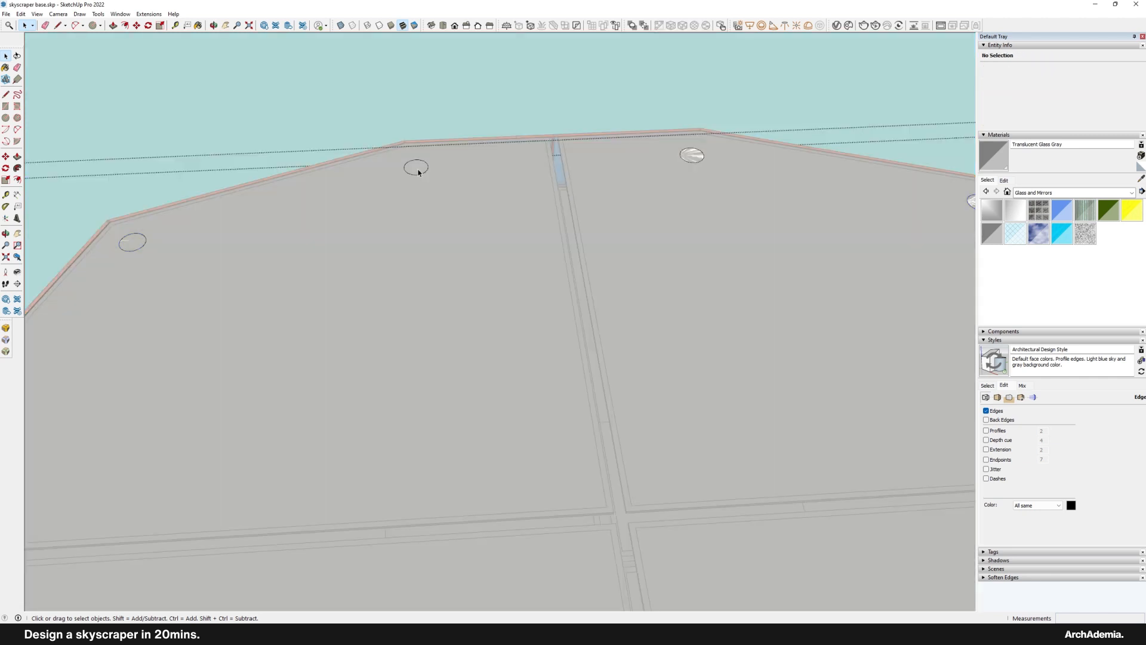
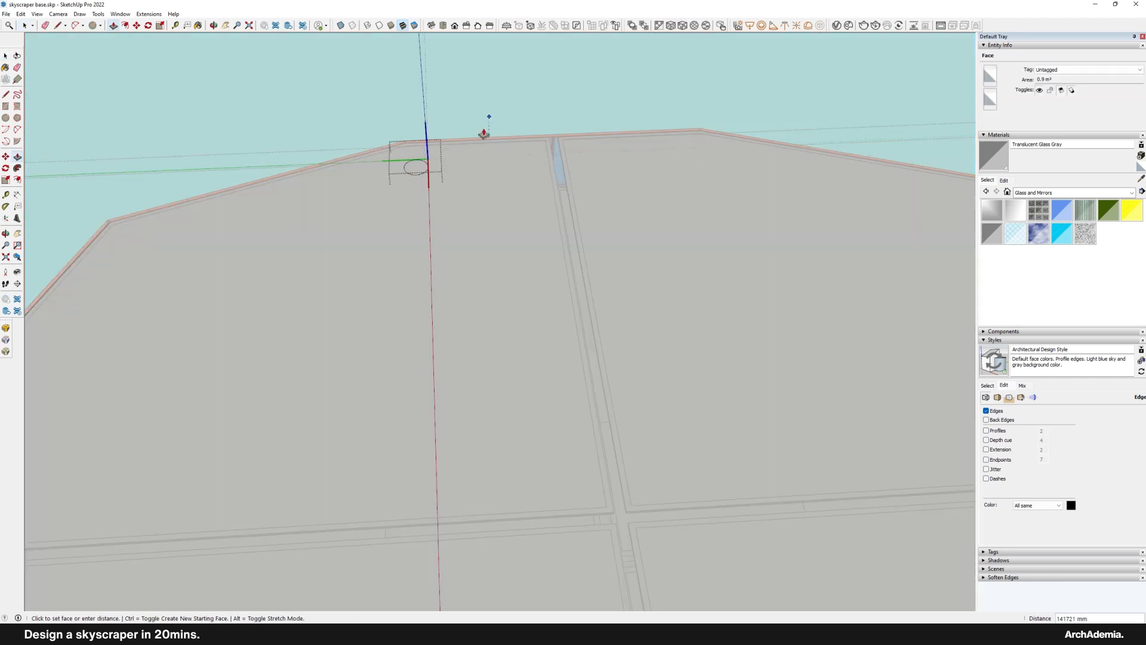
pyautogui.moveTo(483, 134); pyautogui.dragTo(393, 272, button='middle')
pyautogui.scroll(-5, 376, 422)
pyautogui.click(386, 241)
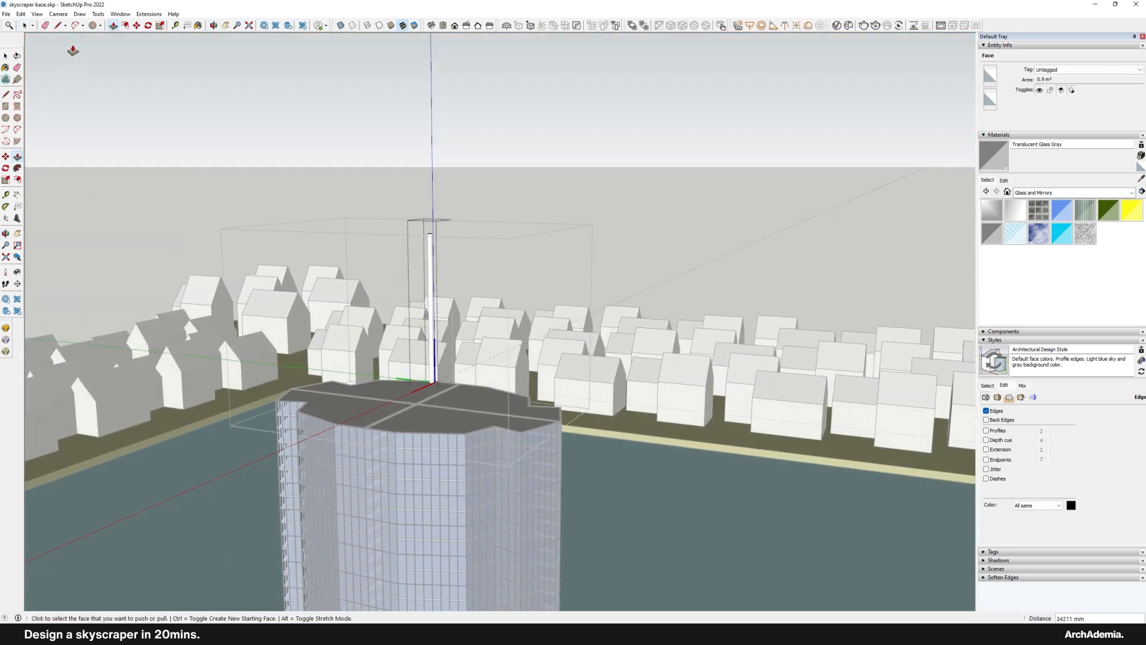
pyautogui.click(320, 131)
pyautogui.click(319, 131)
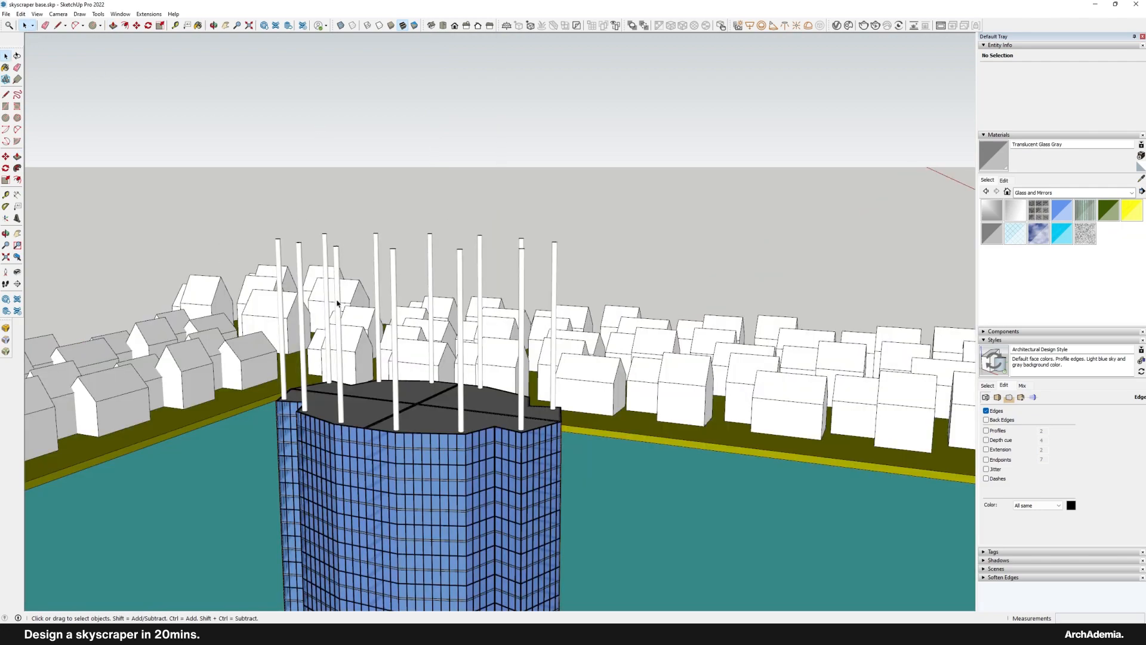
# Step: Stretch the lower end of the column group along the blue axis down through the tower to the ground
pyautogui.click(340, 303)
pyautogui.moveTo(341, 305); pyautogui.dragTo(463, 470, button='middle')
pyautogui.press('s')
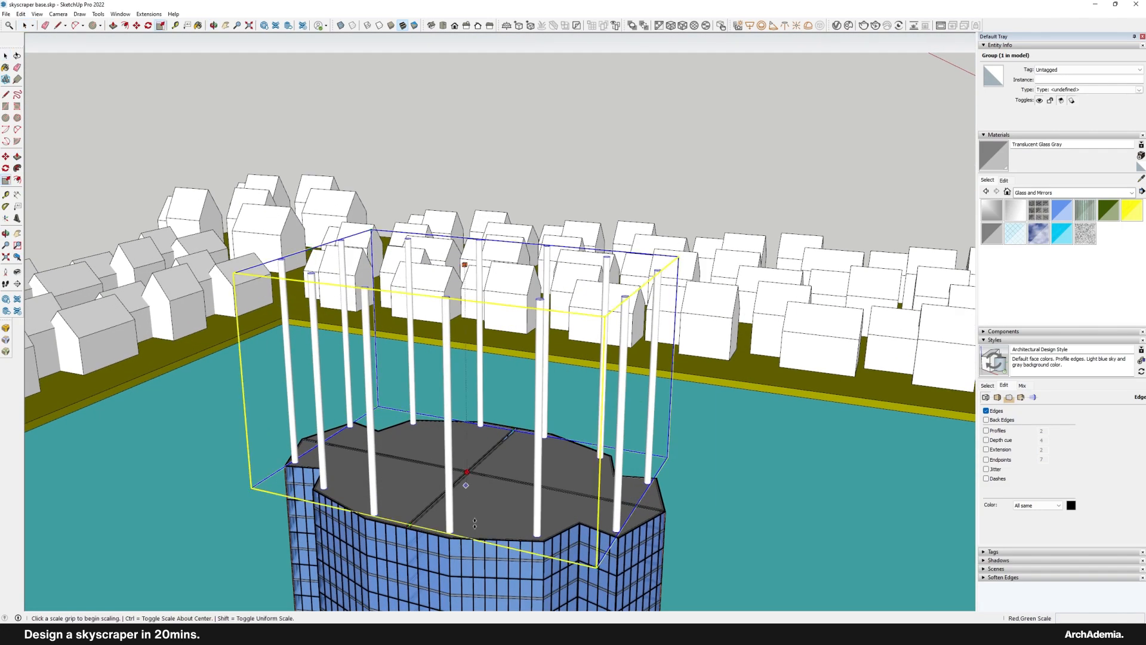
pyautogui.click(466, 472)
pyautogui.scroll(-5, 474, 523)
pyautogui.click(496, 555)
pyautogui.scroll(5, 441, 358)
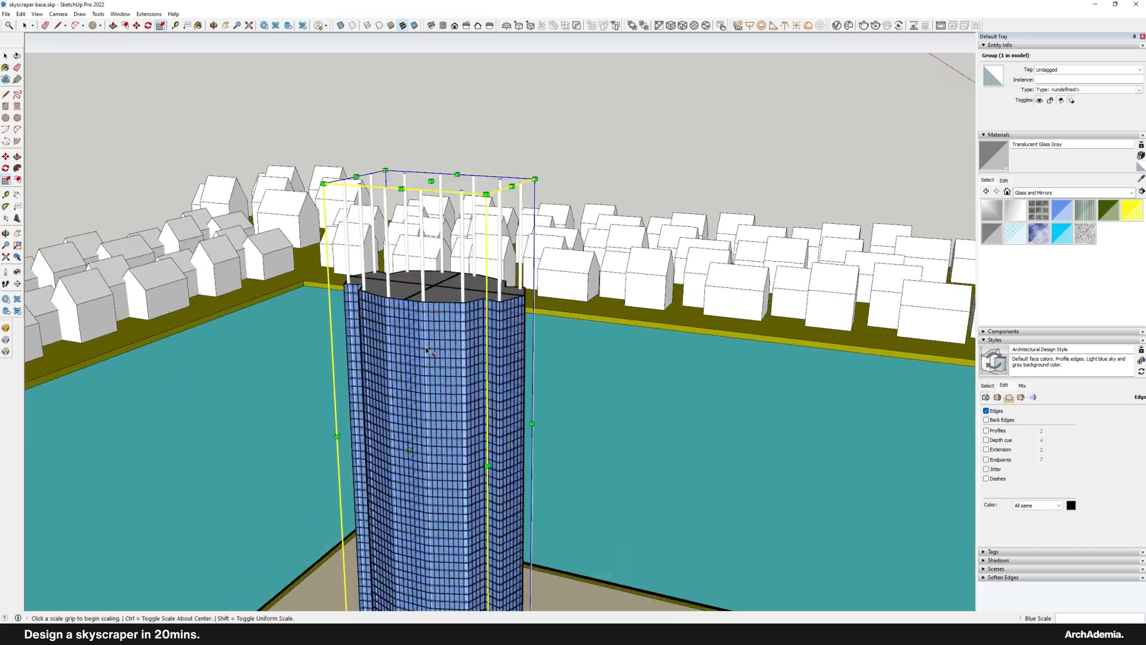
# Step: Scale the upper end of the column group down to roof level, at a blue scale of about 0.80
pyautogui.click(432, 124)
pyautogui.scroll(2, 446, 262)
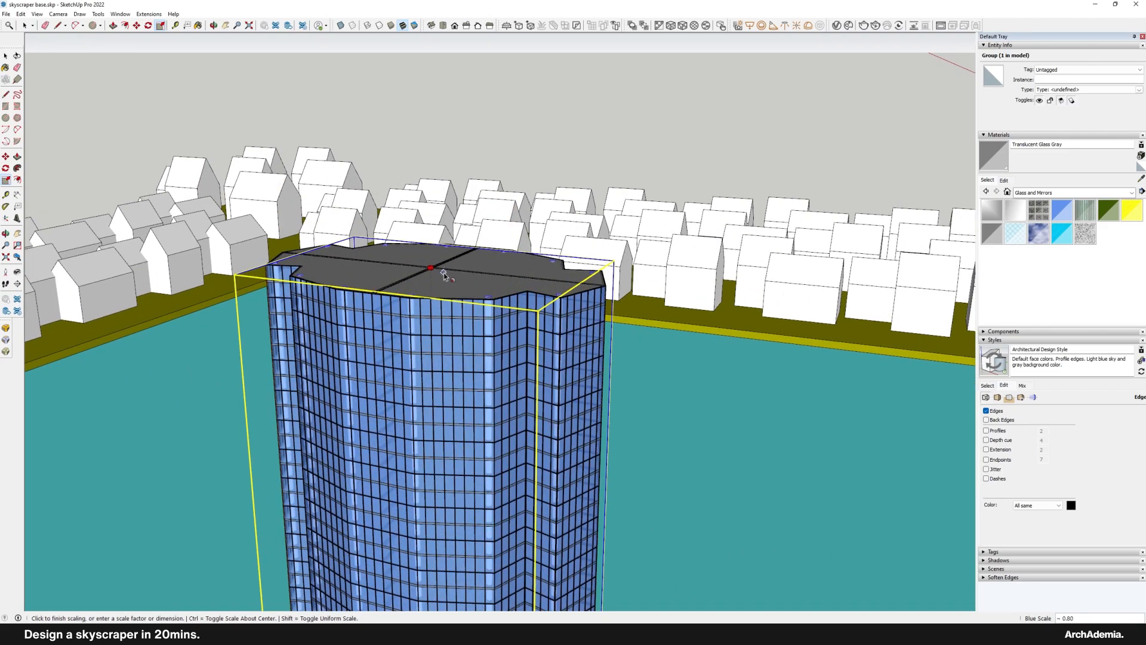
pyautogui.click(444, 275)
# Step: Sample the grey Color M04 material from the floor slab inside the glazed storey
pyautogui.scroll(-5, 443, 274)
pyautogui.scroll(8, 317, 596)
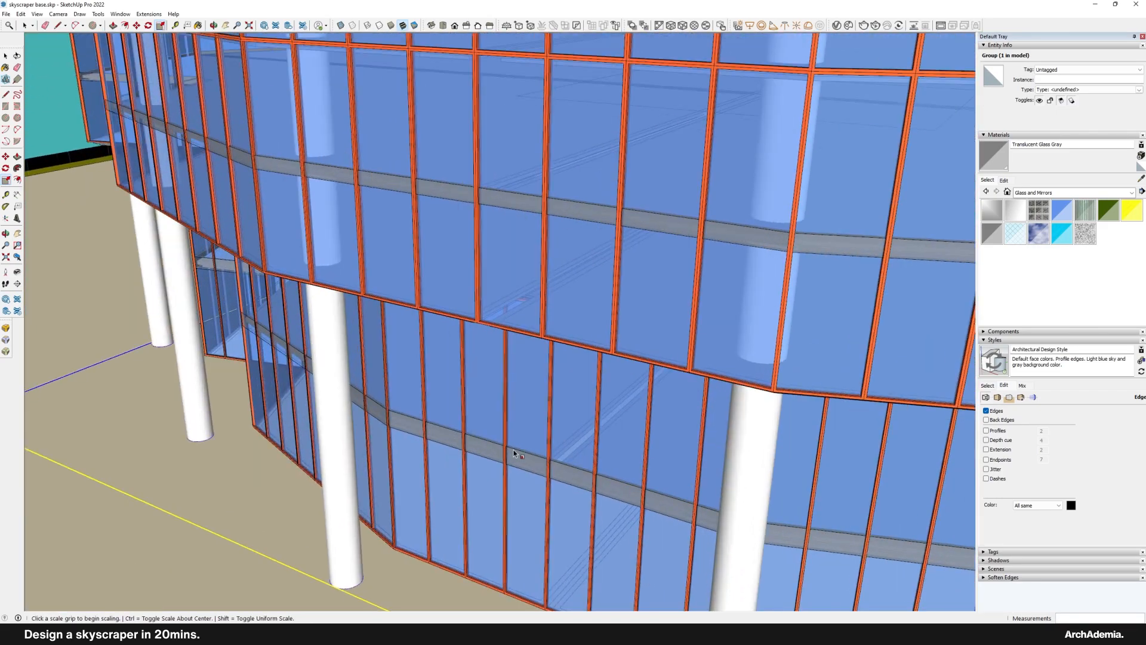
pyautogui.scroll(10, 514, 450)
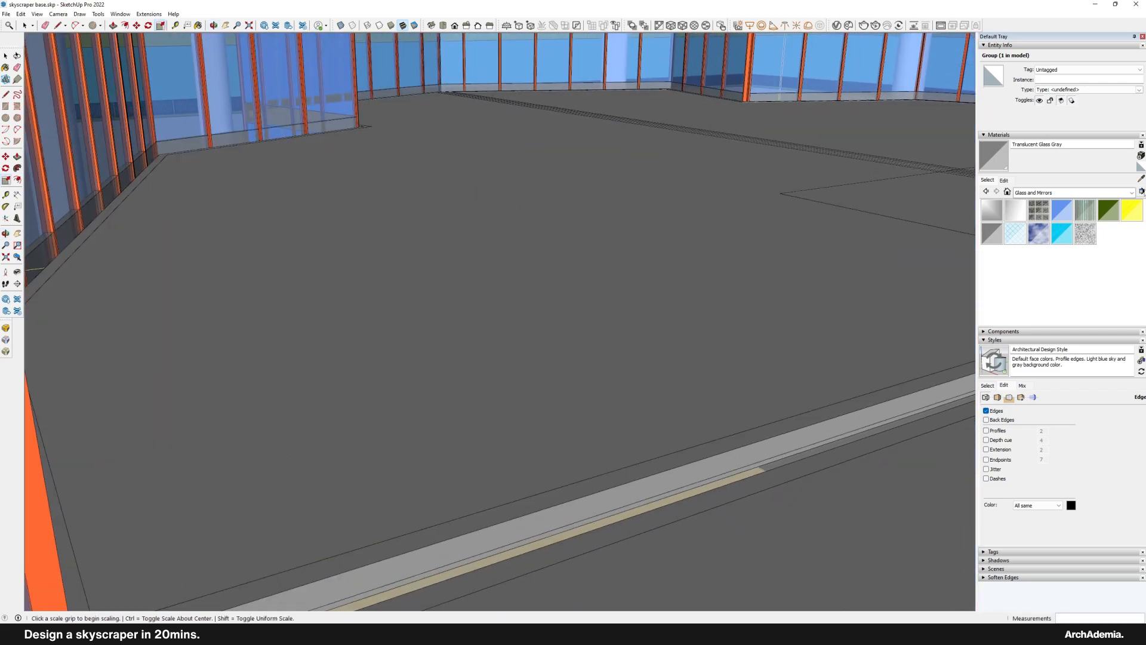
pyautogui.keyDown('alt'); pyautogui.click(946, 225); pyautogui.keyUp('alt')
pyautogui.moveTo(946, 225); pyautogui.dragTo(642, 344, button='middle')
pyautogui.scroll(-3, 477, 309)
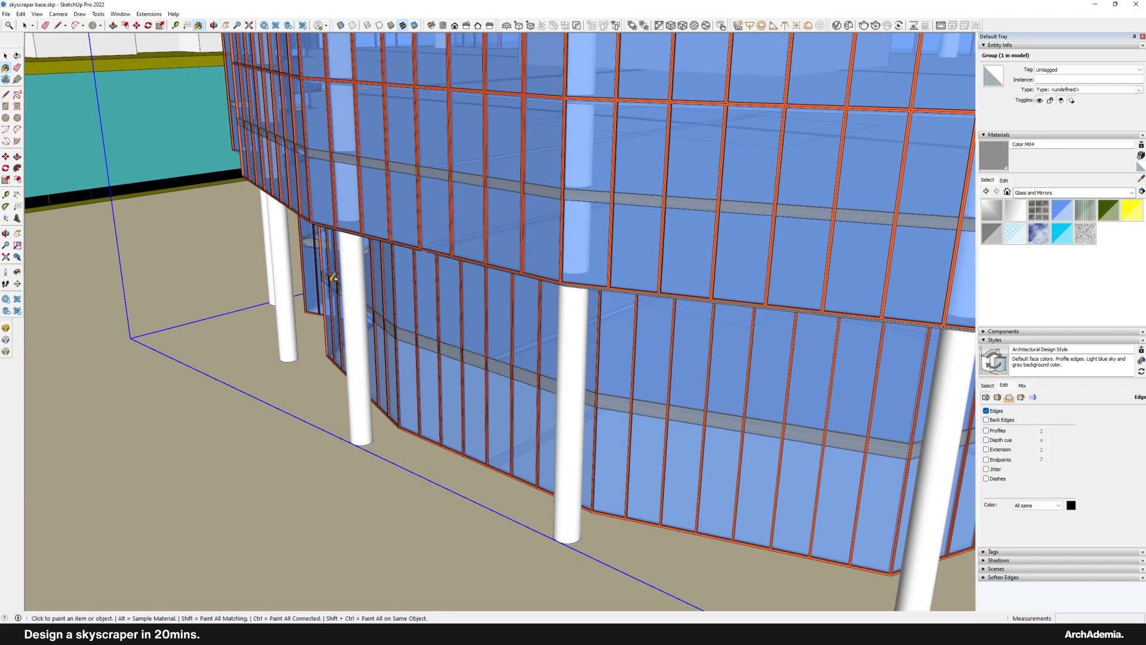
# Step: Open a column inside the column group, paint it with Color M04, and leave the group
pyautogui.click(25, 27)
pyautogui.scroll(3, 367, 334)
pyautogui.doubleClick(358, 319)
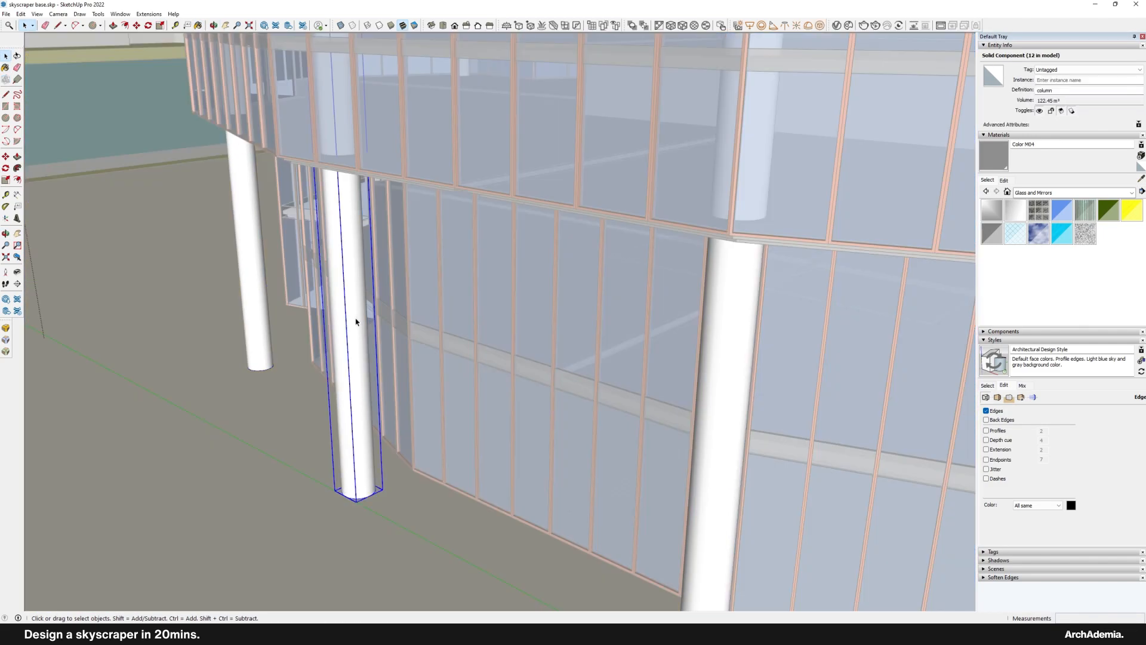
pyautogui.doubleClick(356, 321)
pyautogui.click(366, 259)
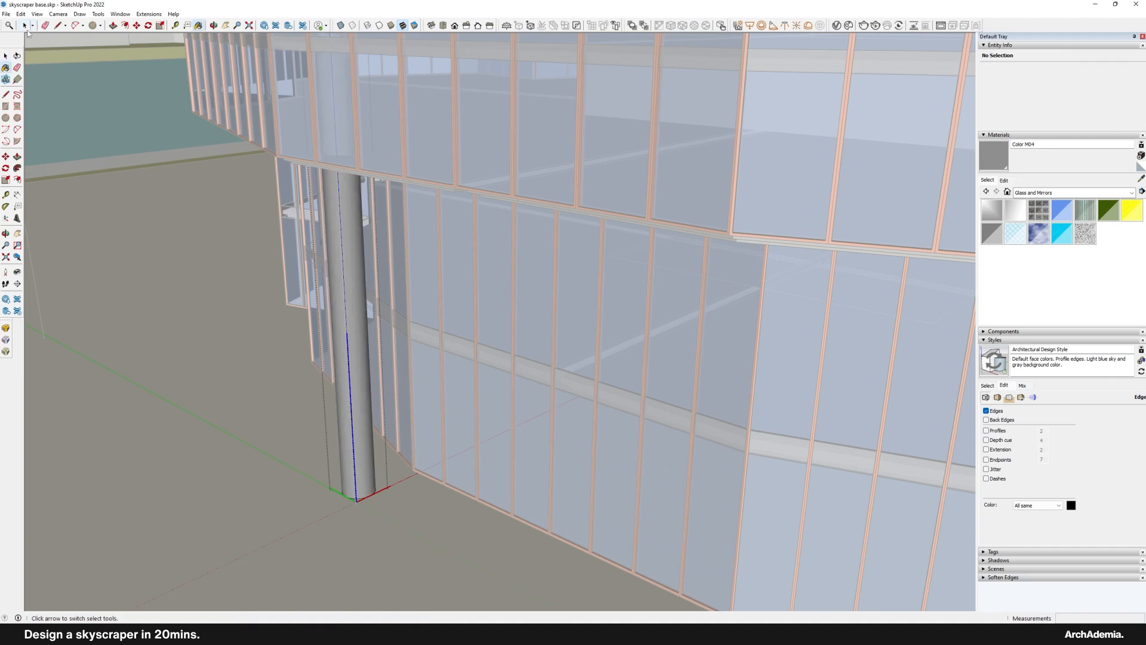
pyautogui.click(125, 220)
pyautogui.scroll(-8, 377, 384)
pyautogui.click(241, 277)
# Step: Select the 21 floor plates above the recessed base and raise them about 10 m
pyautogui.scroll(-1, 394, 452)
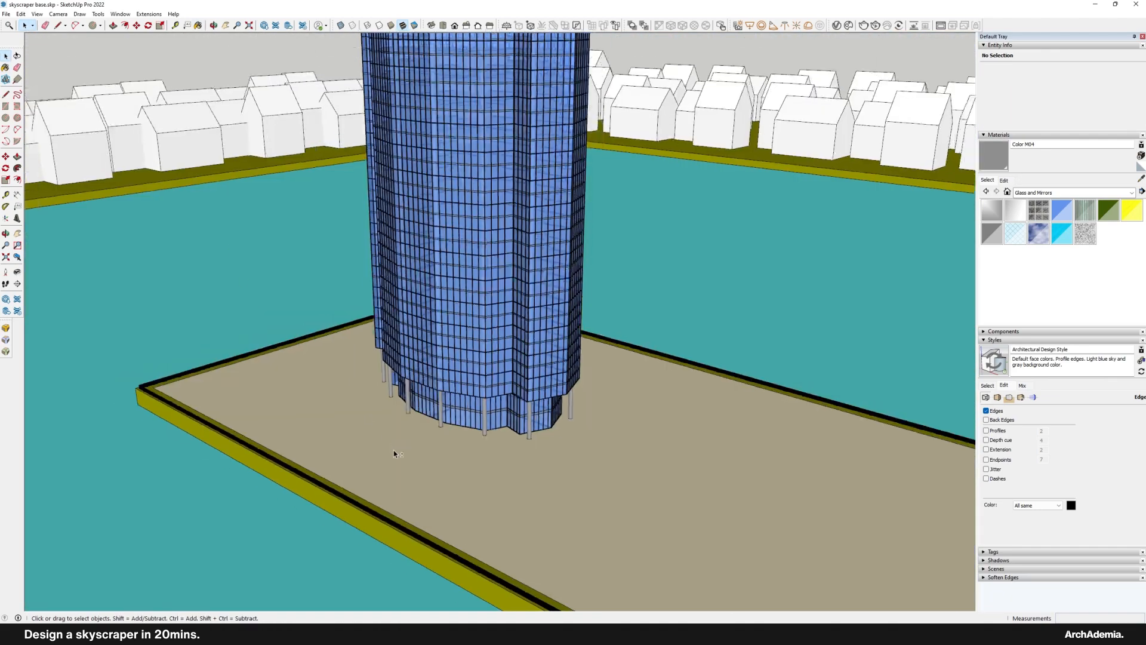
pyautogui.moveTo(396, 452); pyautogui.dragTo(487, 442, button='middle')
pyautogui.scroll(5, 487, 441)
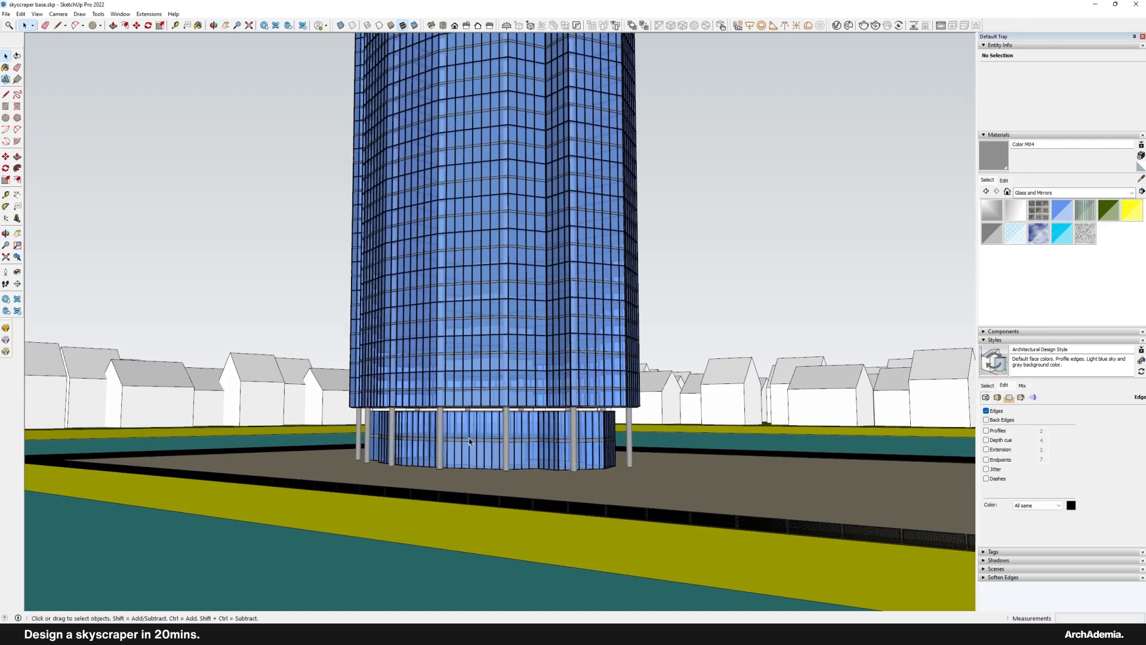
pyautogui.scroll(-10, 468, 443)
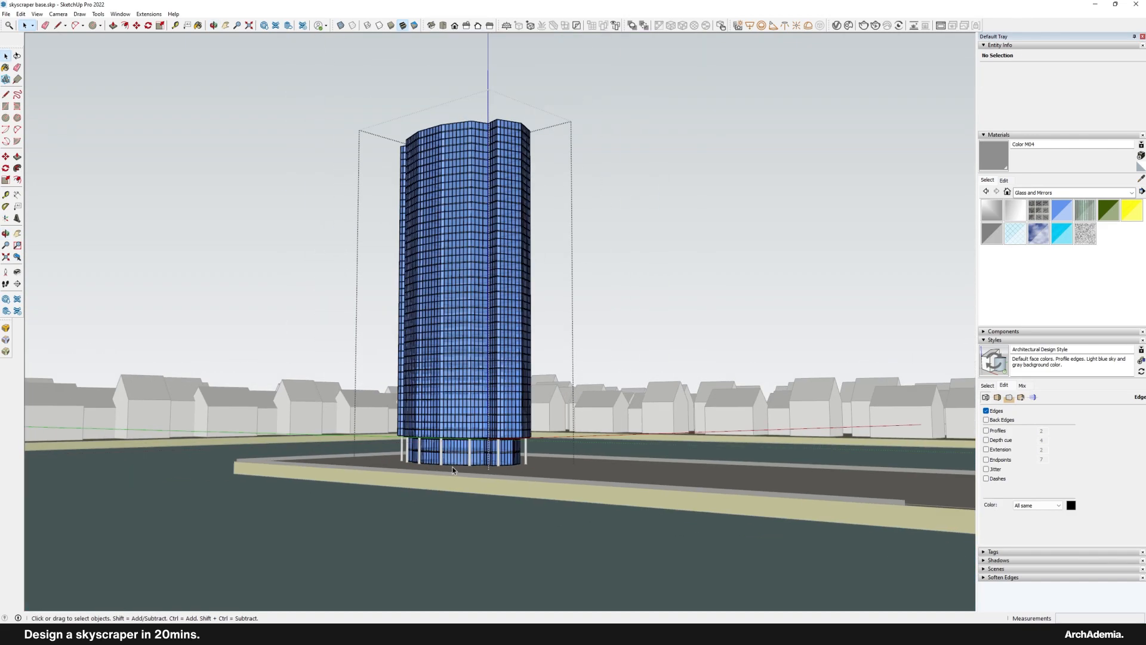
pyautogui.scroll(3, 476, 267)
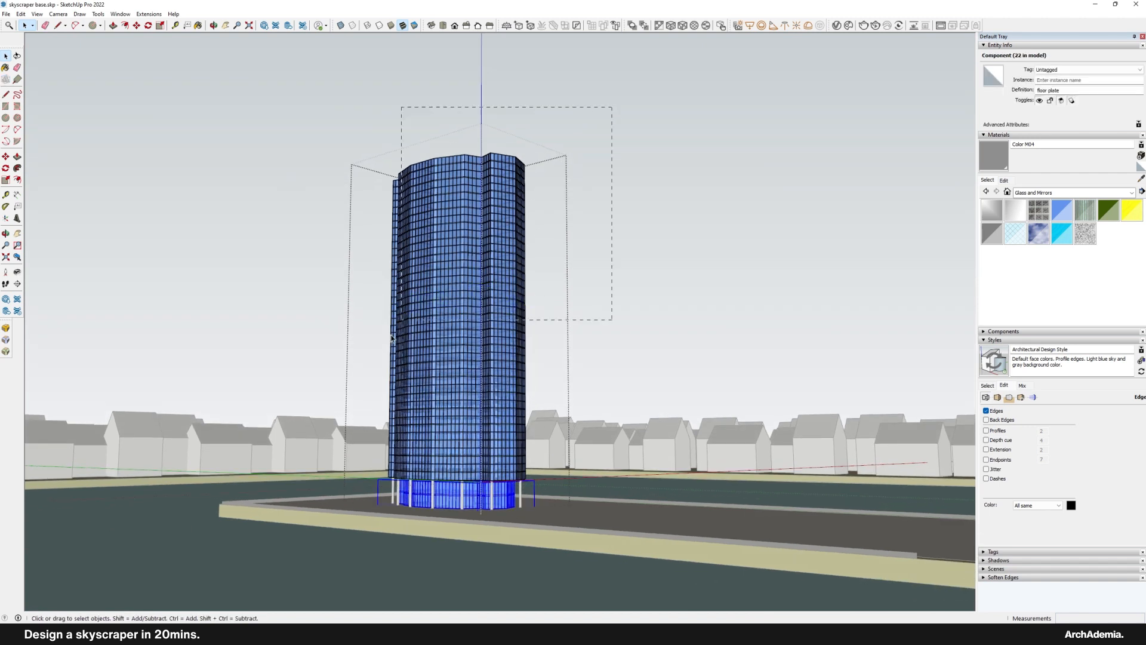
pyautogui.moveTo(368, 466); pyautogui.dragTo(368, 466)
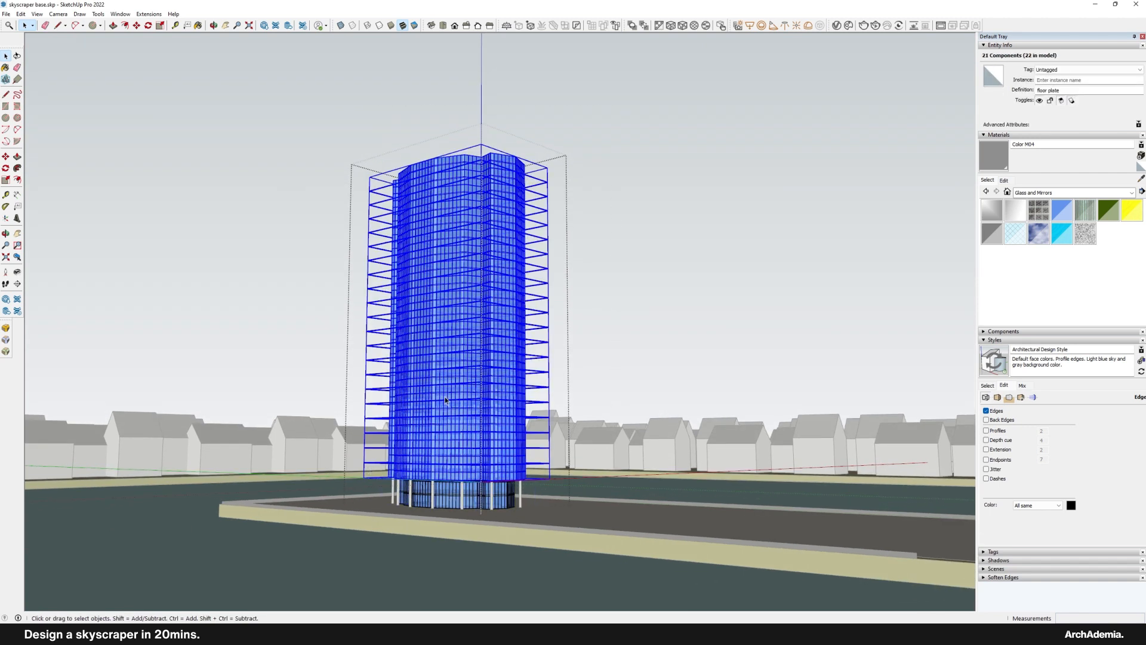
pyautogui.scroll(2, 434, 519)
pyautogui.press('m')
pyautogui.click(470, 423)
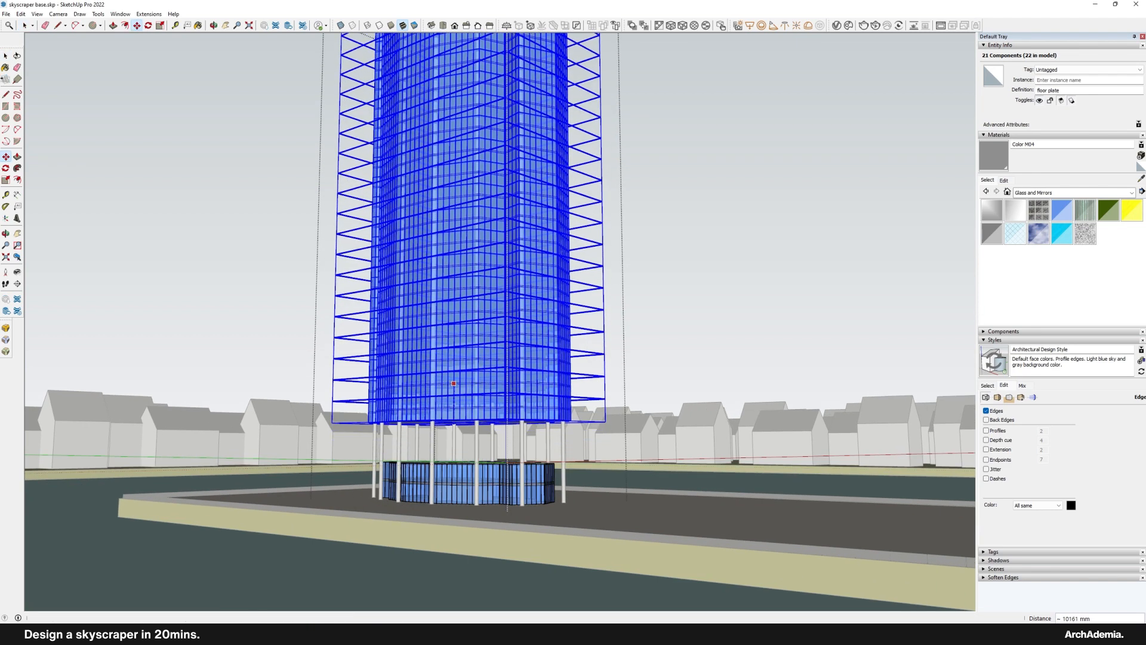
pyautogui.click(24, 26)
# Step: Scale the recessed base storey upward along the blue axis by a factor of 2.00
pyautogui.scroll(3, 452, 485)
pyautogui.click(451, 484)
pyautogui.scroll(2, 445, 478)
pyautogui.press('s')
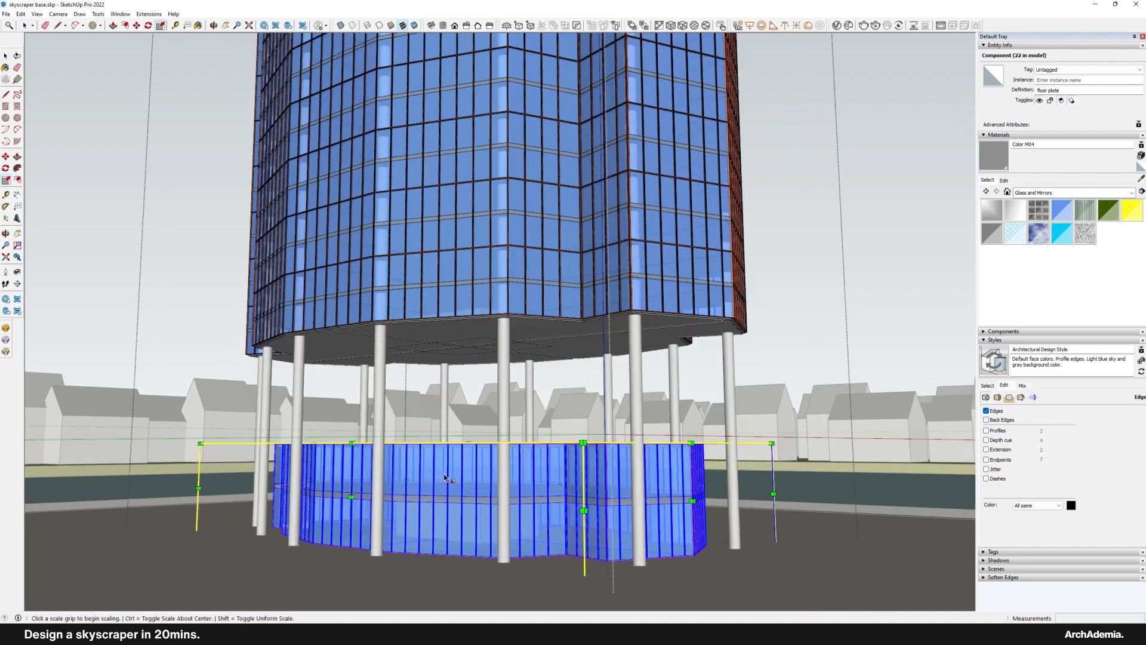
pyautogui.moveTo(468, 466); pyautogui.dragTo(481, 489, button='middle')
pyautogui.click(476, 445)
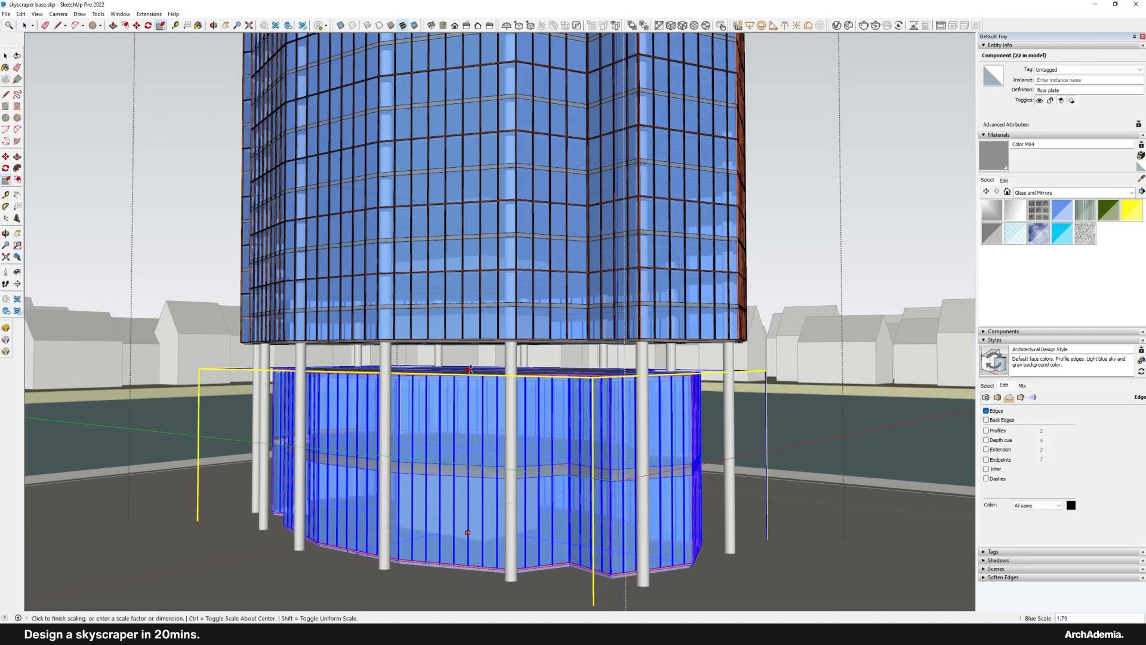
pyautogui.scroll(4, 475, 375)
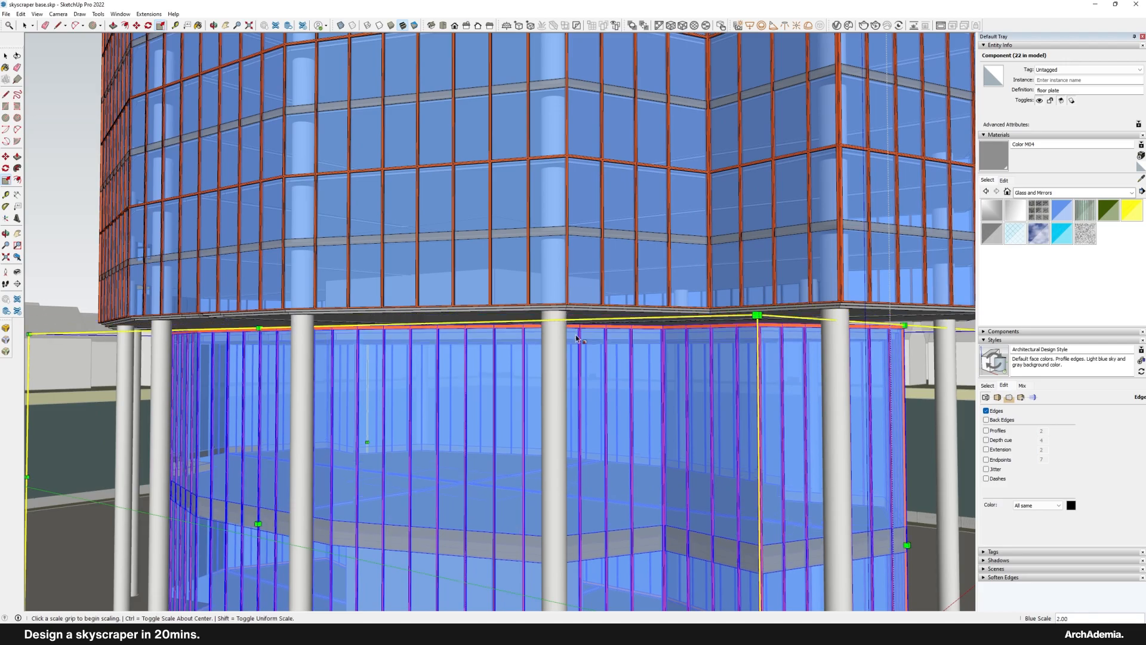
# Step: Examine how the stretched base storey meets the ground, the columns and the tower above
pyautogui.scroll(-5, 440, 414)
pyautogui.moveTo(432, 432); pyautogui.dragTo(604, 367, button='middle')
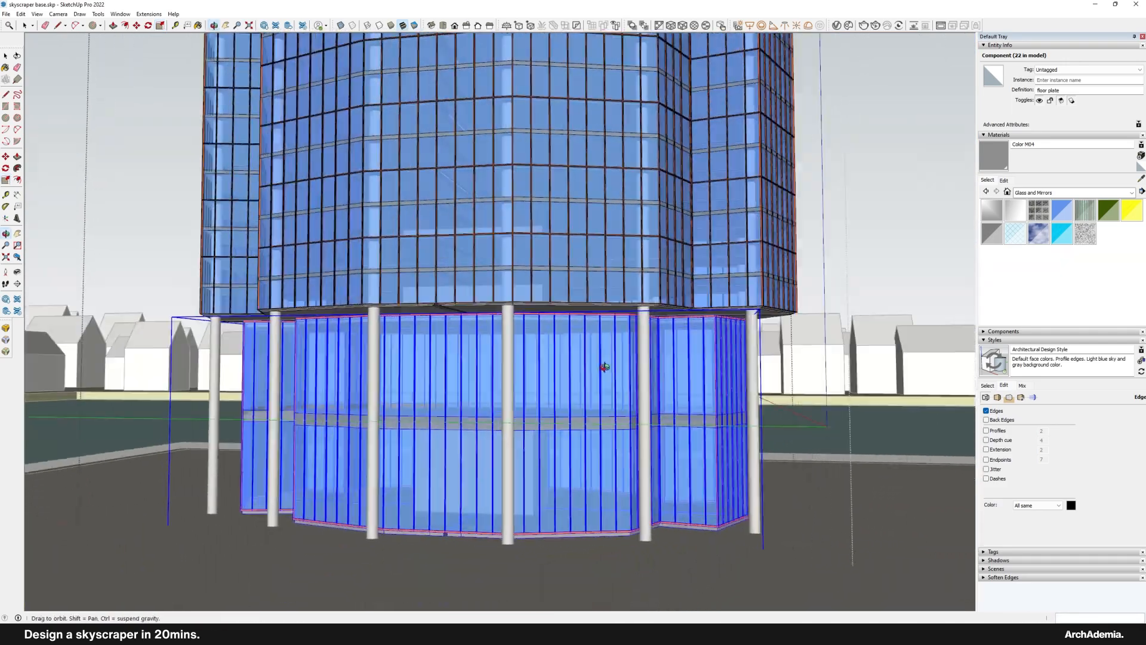
pyautogui.press('m')
pyautogui.scroll(10, 506, 536)
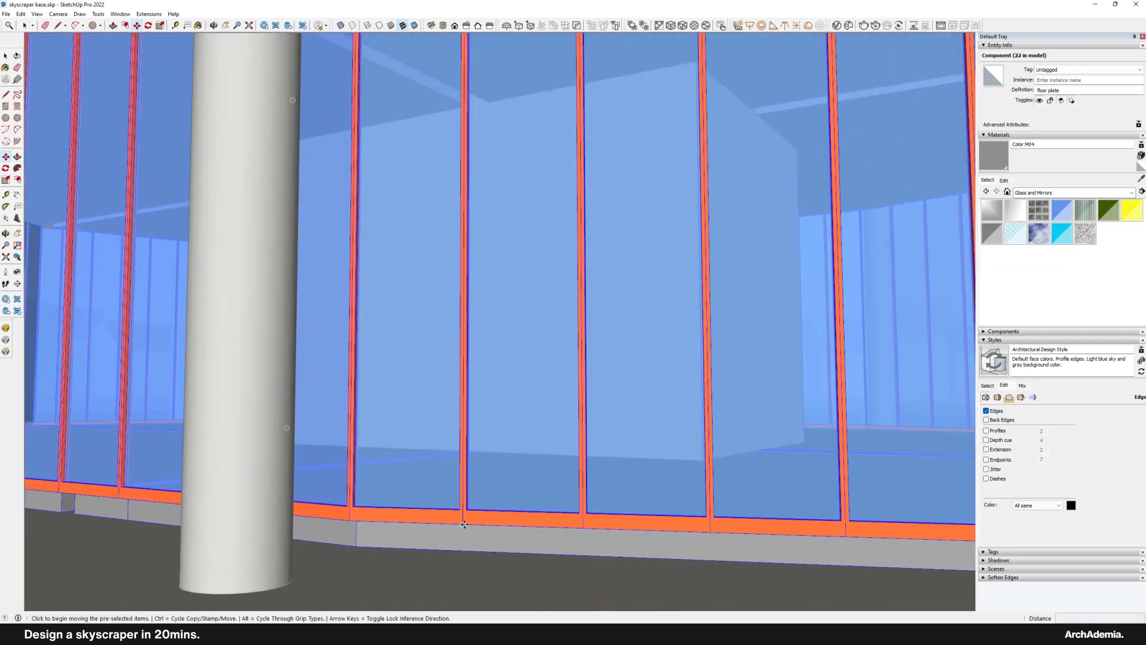
pyautogui.scroll(-10, 440, 410)
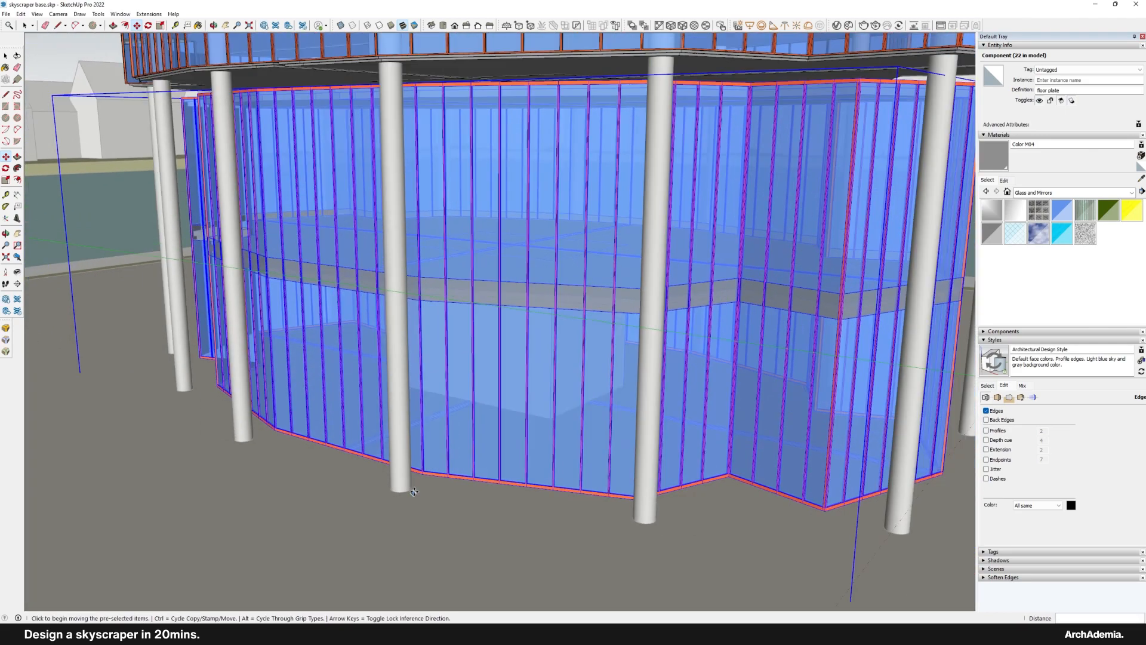
pyautogui.moveTo(440, 410); pyautogui.dragTo(490, 334, button='middle')
pyautogui.scroll(3, 331, 199)
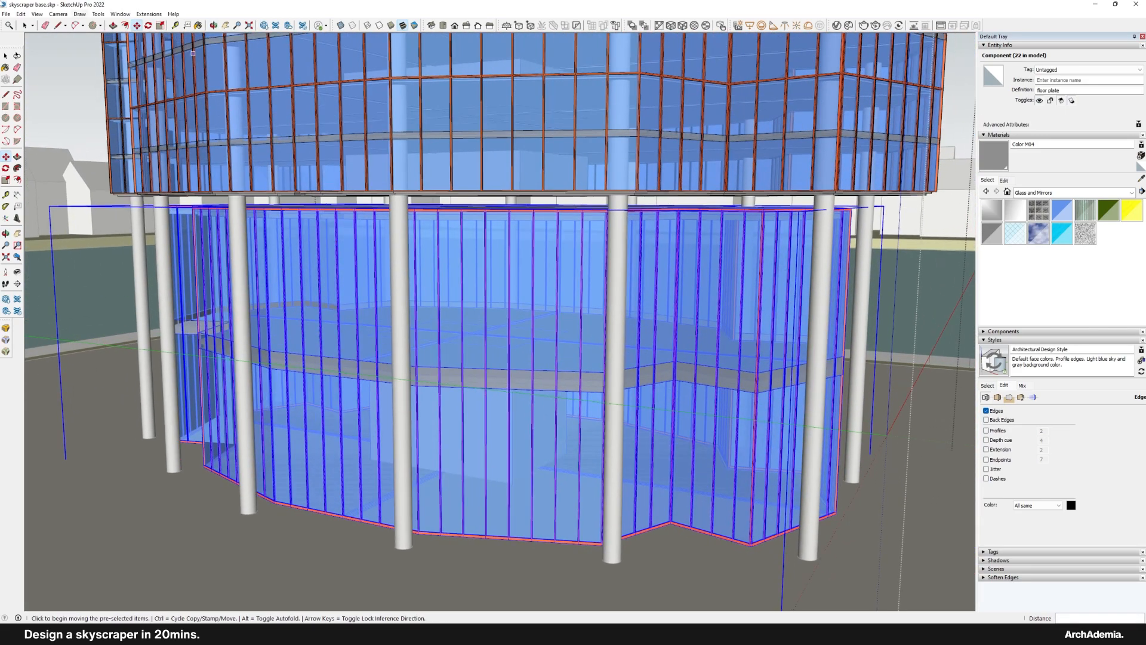
pyautogui.press('space')
pyautogui.scroll(-5, 401, 334)
pyautogui.scroll(8, 402, 335)
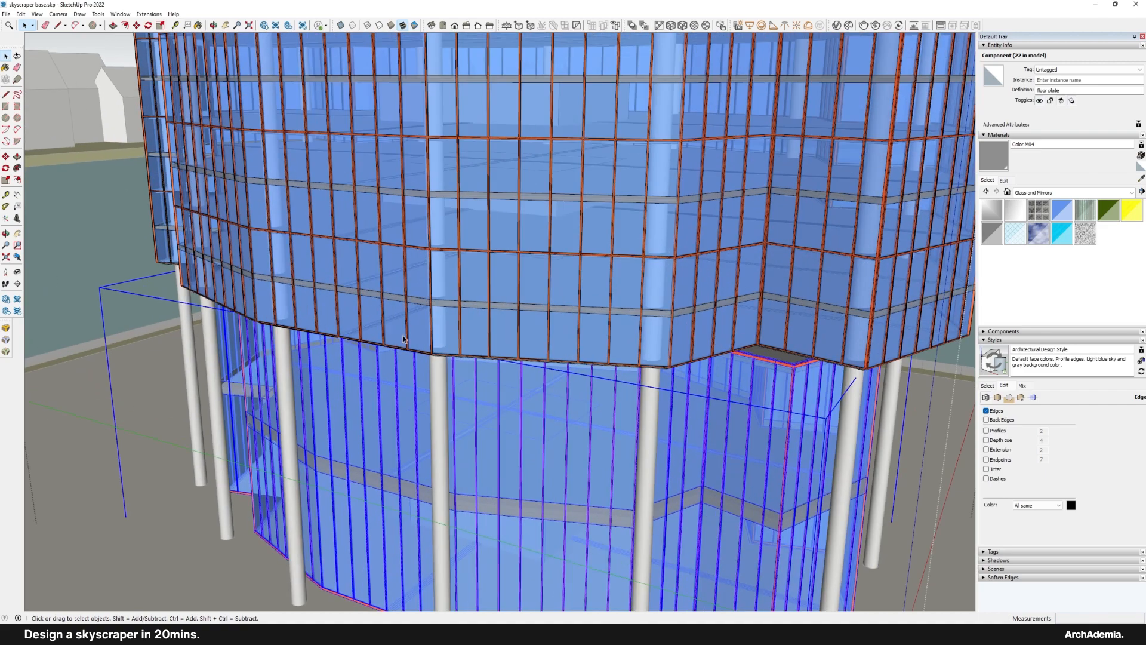
pyautogui.scroll(-6, 401, 327)
pyautogui.doubleClick(413, 335)
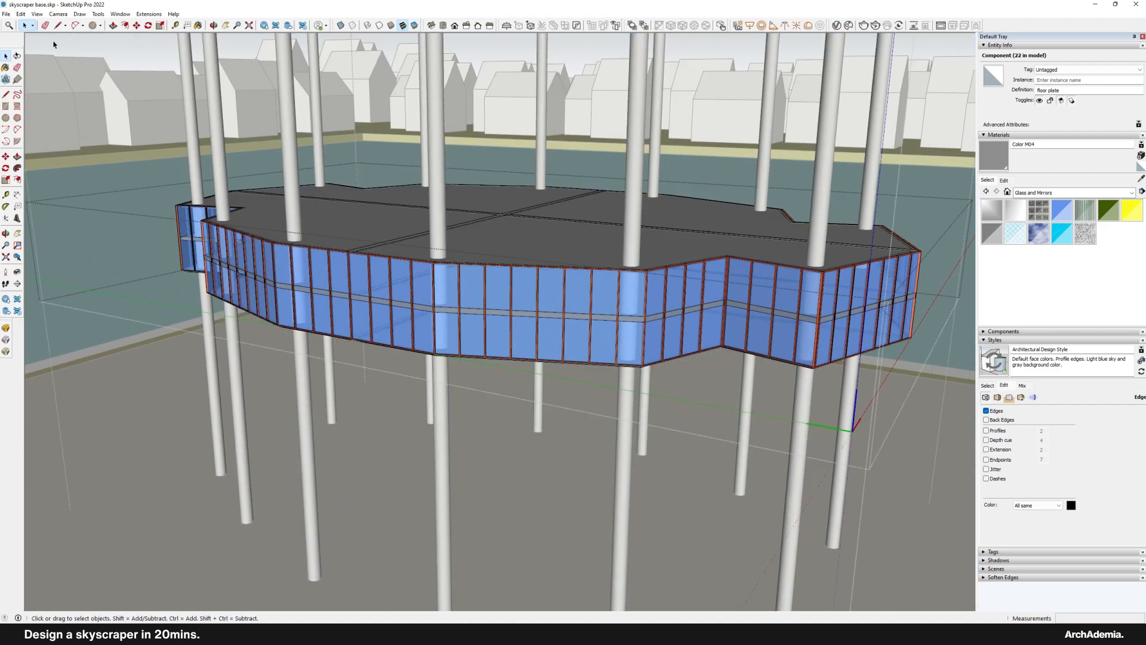
pyautogui.moveTo(413, 335); pyautogui.dragTo(422, 379, button='middle')
pyautogui.click(483, 230)
pyautogui.moveTo(483, 230); pyautogui.dragTo(494, 378, button='middle')
pyautogui.scroll(-3, 496, 370)
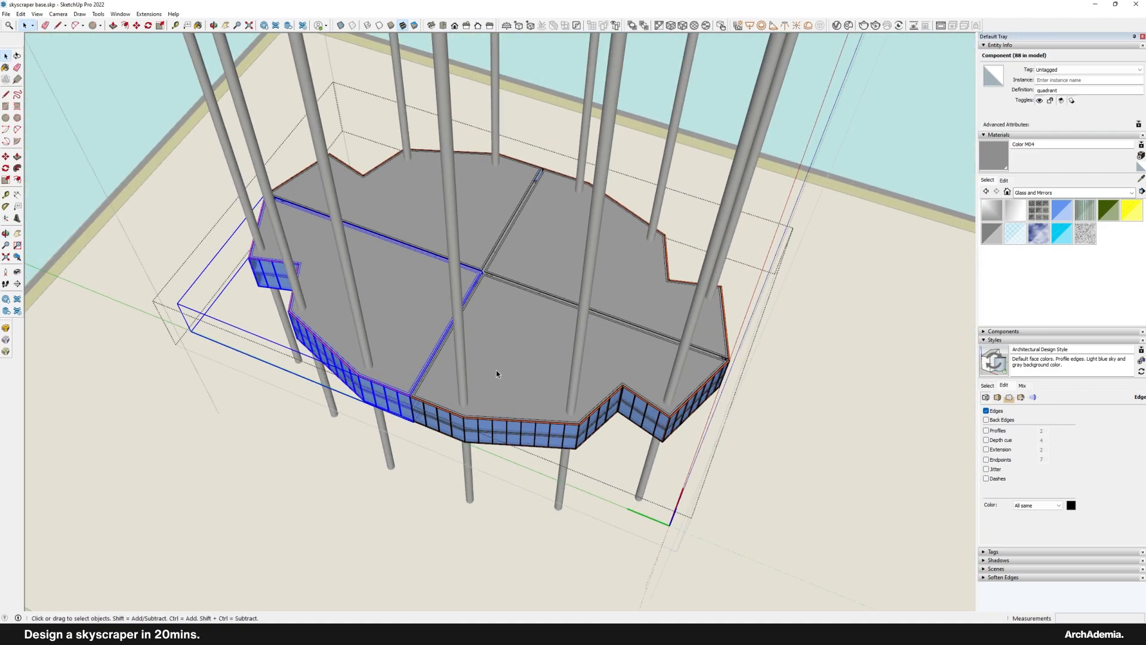
pyautogui.scroll(2, 471, 277)
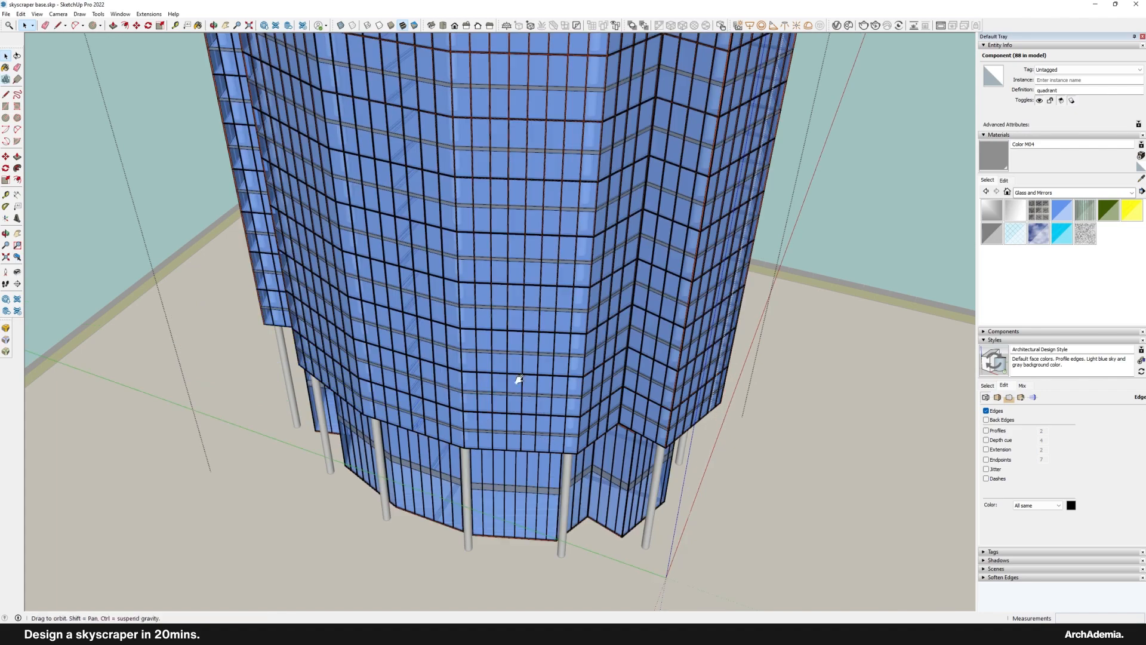
pyautogui.scroll(-3, 424, 286)
# Step: Copy the lowest tower floor plate down about 9.1 m and make the copy unique
pyautogui.click(437, 234)
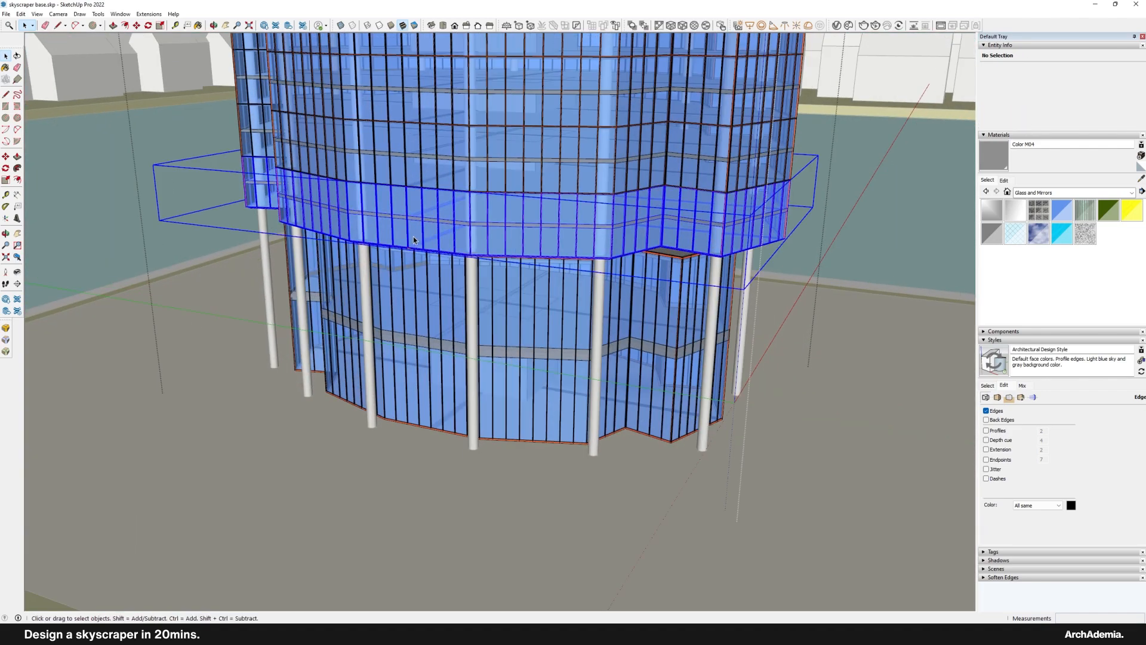
pyautogui.scroll(4, 436, 234)
pyautogui.press('m')
pyautogui.click(437, 234)
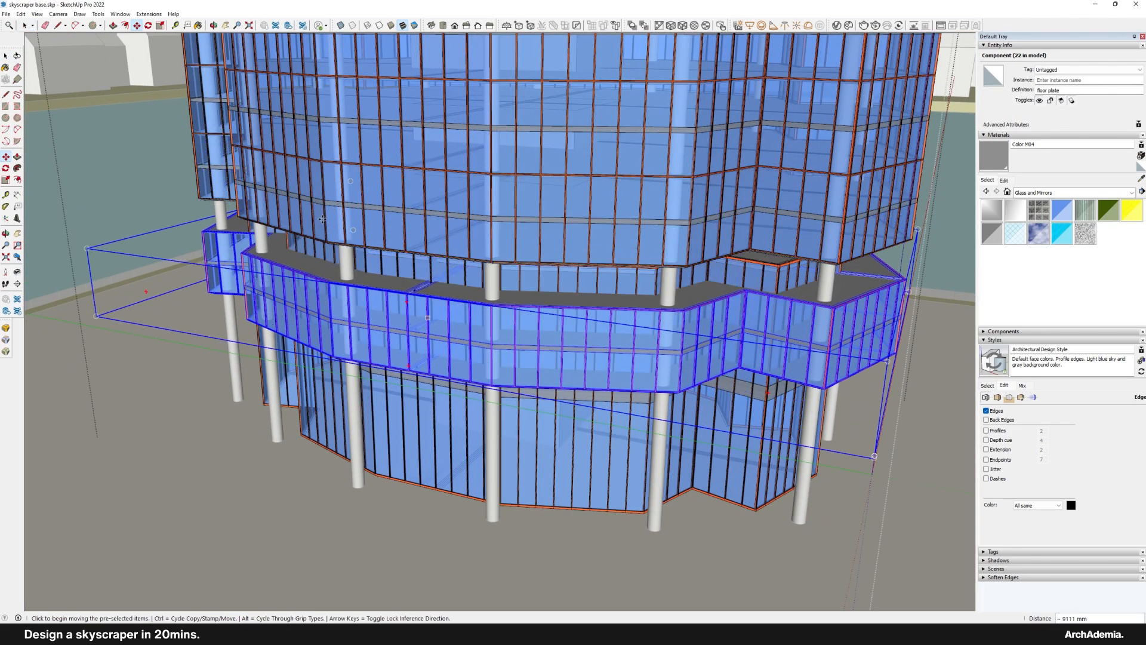
pyautogui.click(24, 25)
pyautogui.rightClick(455, 306)
pyautogui.click(495, 365)
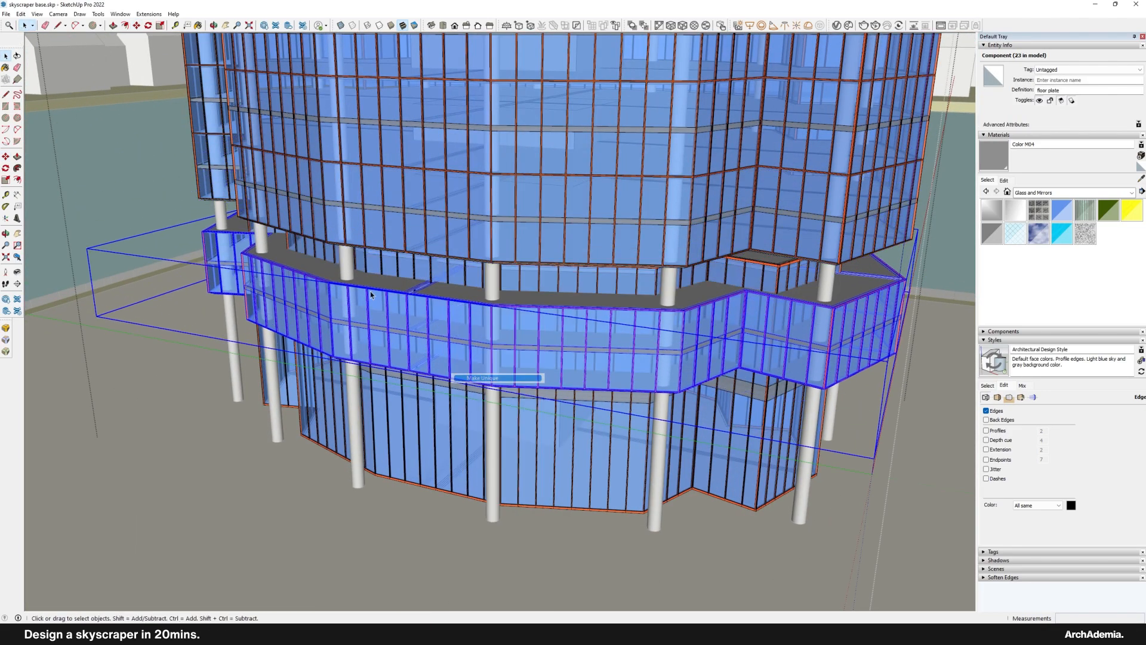
# Step: Open the copied floor plate for editing and hide the rest of the model
pyautogui.scroll(3, 400, 318)
pyautogui.doubleClick(400, 319)
pyautogui.click(434, 378)
pyautogui.scroll(-2, 436, 381)
pyautogui.click(37, 14)
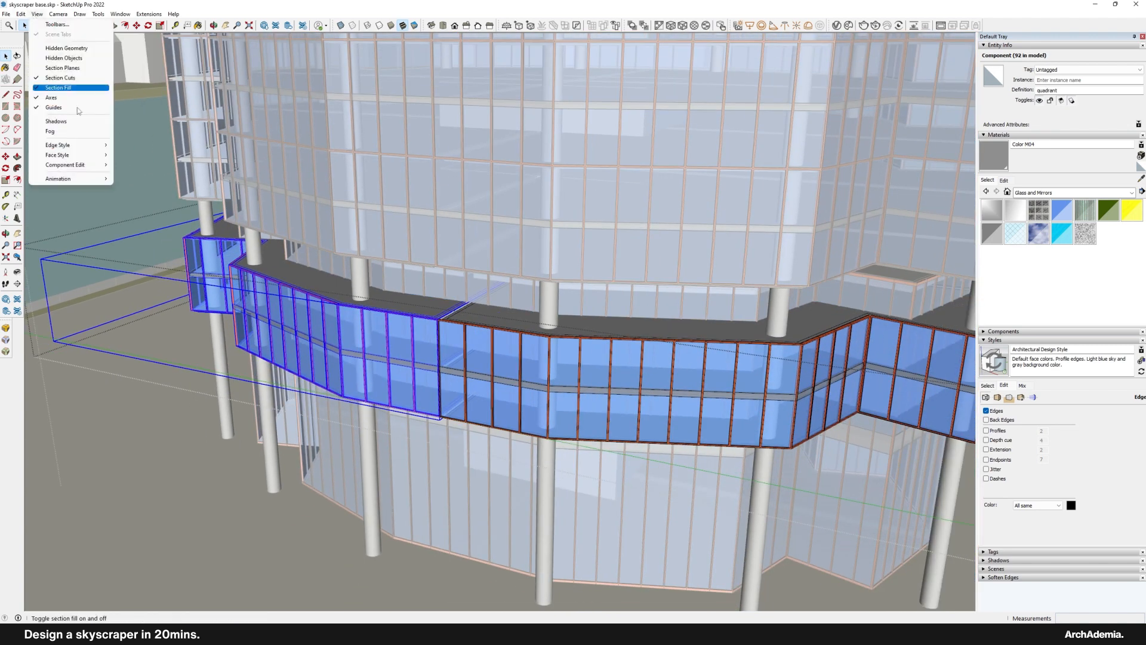
pyautogui.click(155, 165)
pyautogui.scroll(-5, 309, 271)
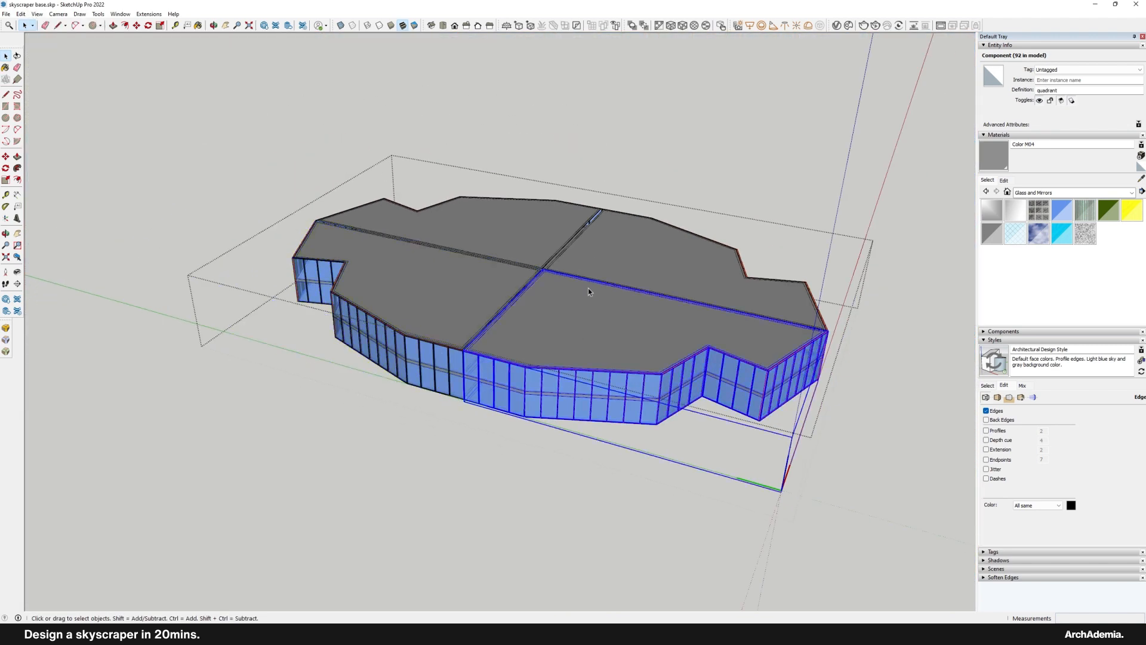
# Step: Explode the four quadrants of the copied plate and delete all their curtain wall panels, keeping the floor slabs
pyautogui.rightClick(568, 324)
pyautogui.click(591, 374)
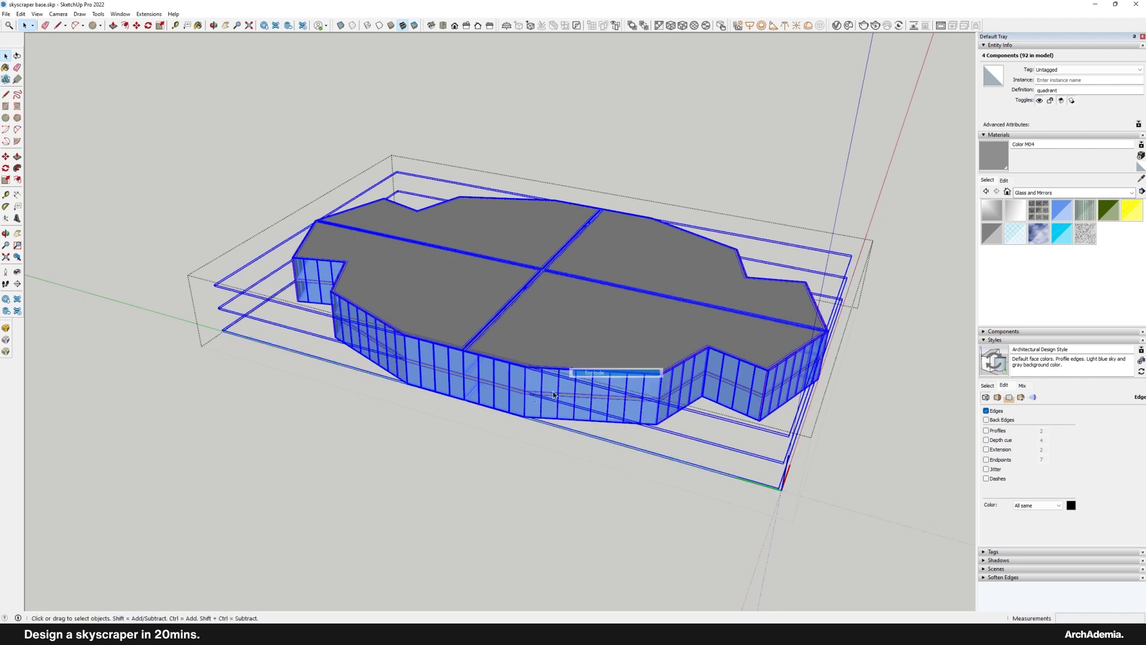
pyautogui.click(566, 441)
pyautogui.moveTo(564, 433); pyautogui.dragTo(565, 333, button='middle')
pyautogui.click(541, 393)
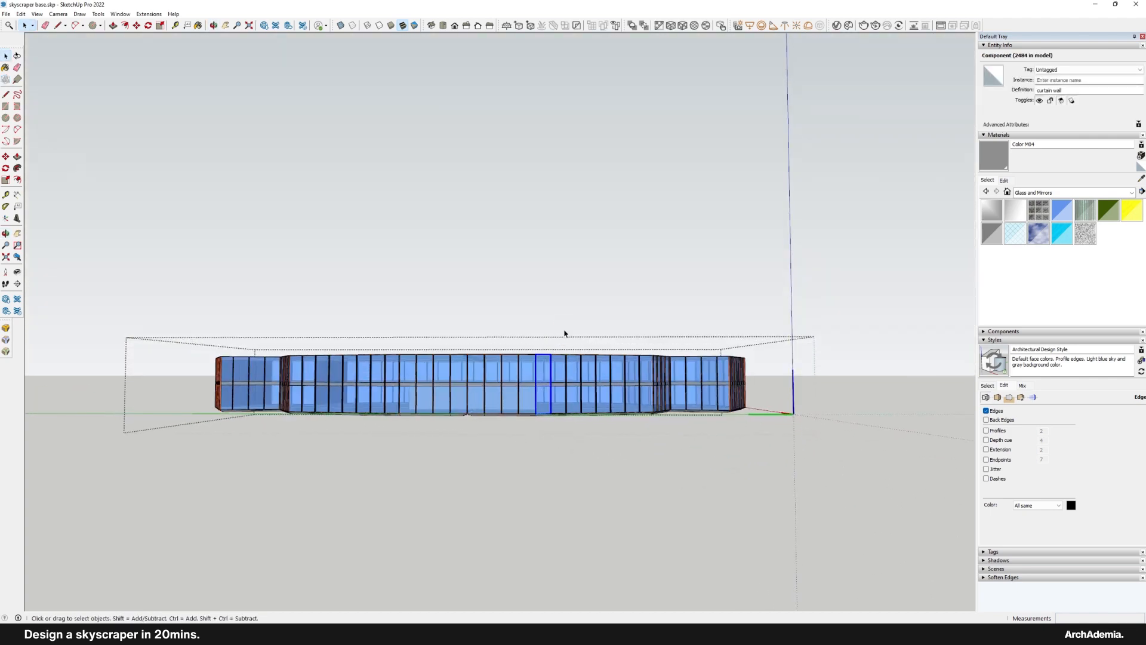
pyautogui.moveTo(270, 421); pyautogui.dragTo(207, 380)
pyautogui.press('Delete')
# Step: Select all four floor slab components and explode them into loose geometry
pyautogui.moveTo(364, 292); pyautogui.dragTo(467, 399, button='middle')
pyautogui.scroll(4, 468, 399)
pyautogui.click(511, 388)
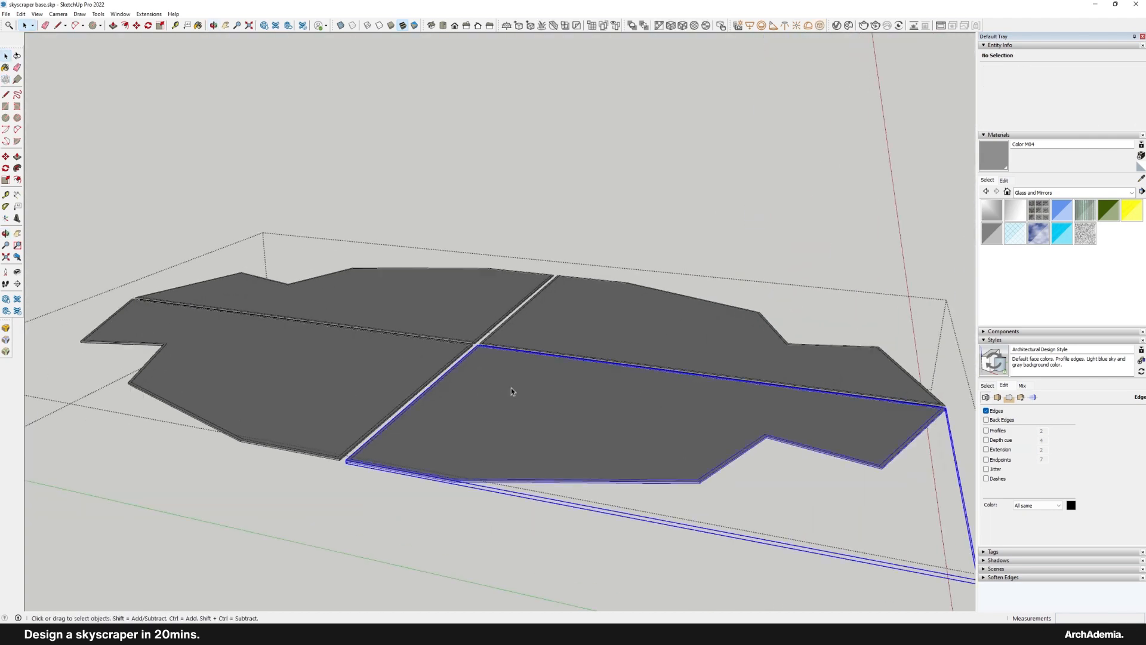
pyautogui.scroll(-1, 511, 388)
pyautogui.moveTo(548, 310); pyautogui.dragTo(498, 364, button='middle')
pyautogui.hotkey('ctrl', 'a')
pyautogui.rightClick(425, 453)
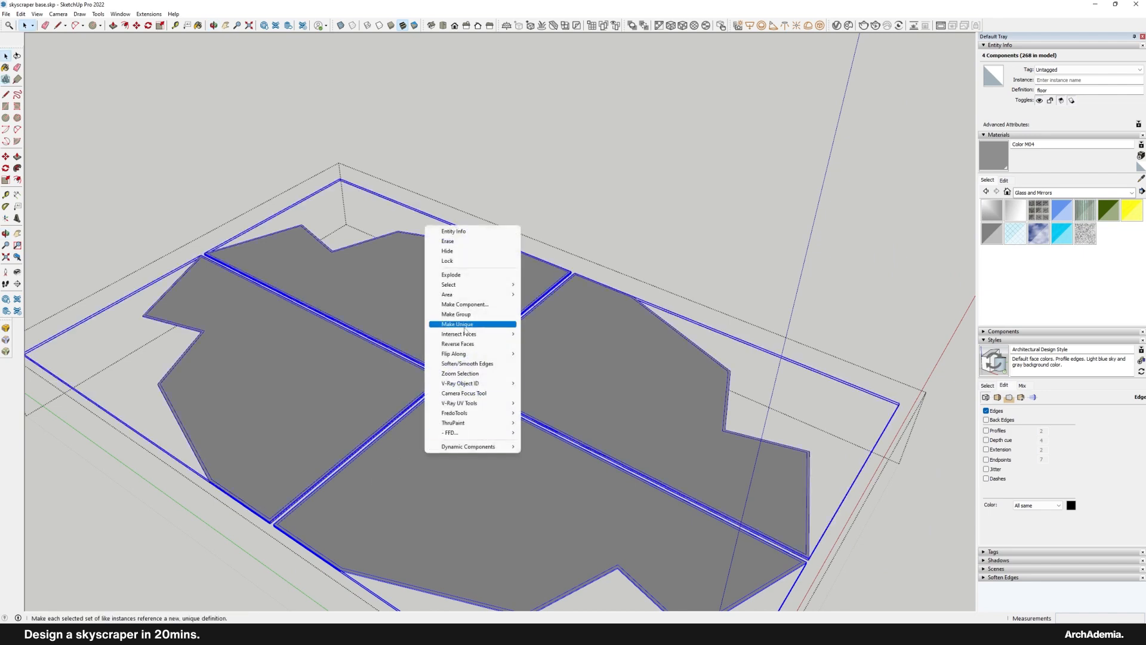
pyautogui.click(451, 274)
pyautogui.click(463, 454)
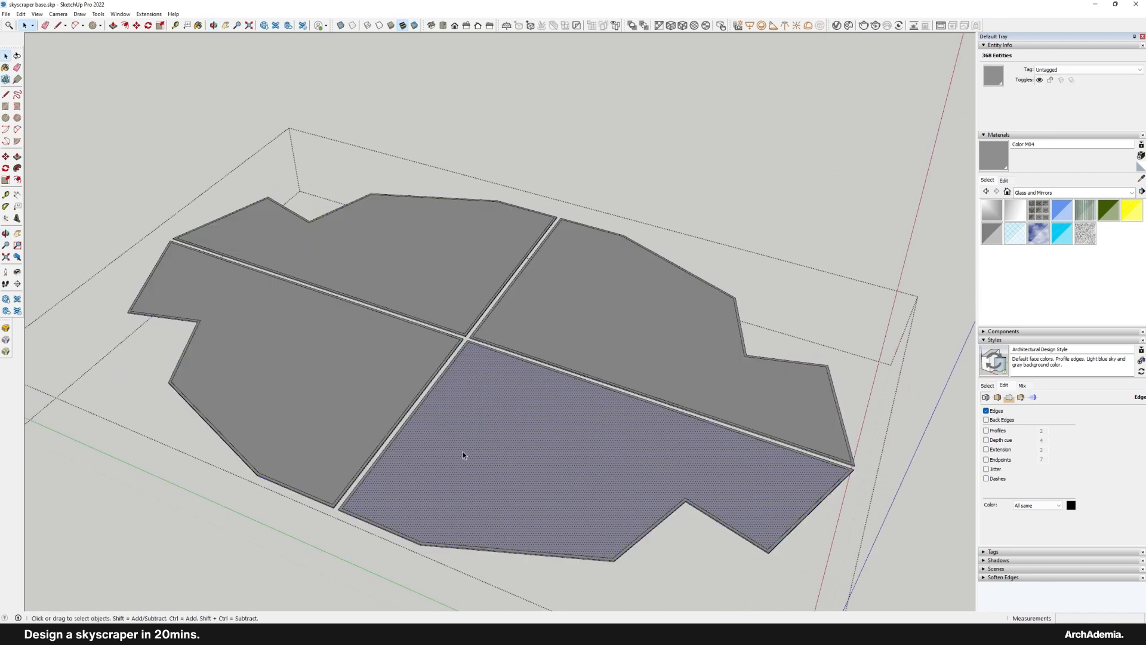
# Step: Draw lines in the gaps between the four floor slabs, working from the central crossing to the outer end of a gap
pyautogui.scroll(5, 471, 334)
pyautogui.scroll(3, 444, 365)
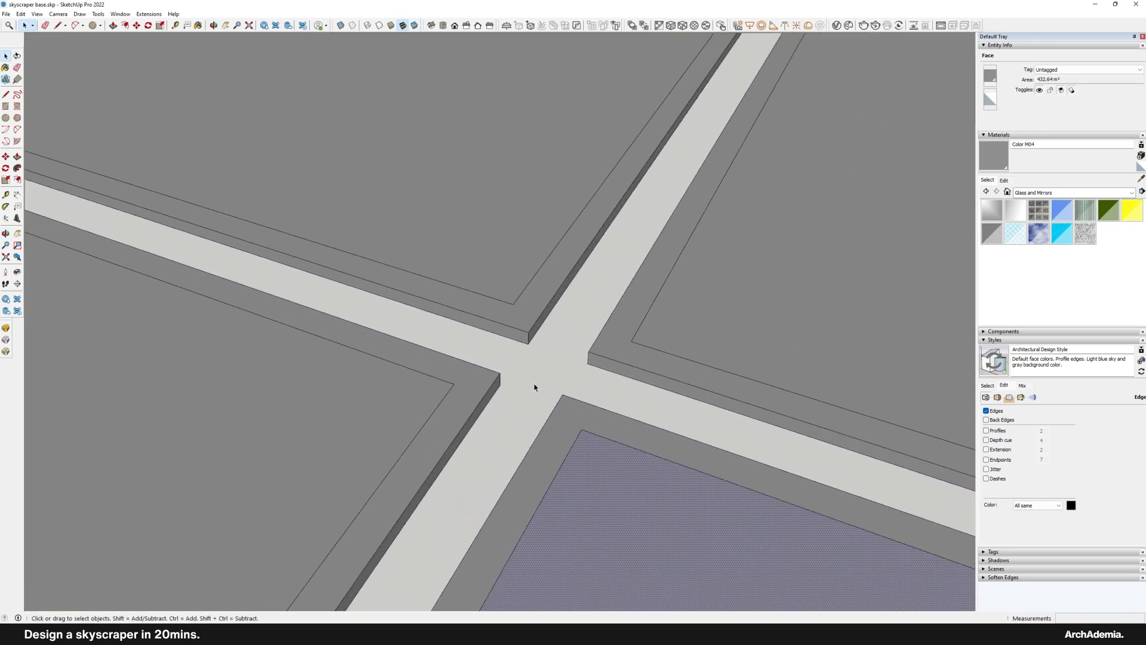
pyautogui.press('l')
pyautogui.click(528, 332)
pyautogui.scroll(-6, 525, 418)
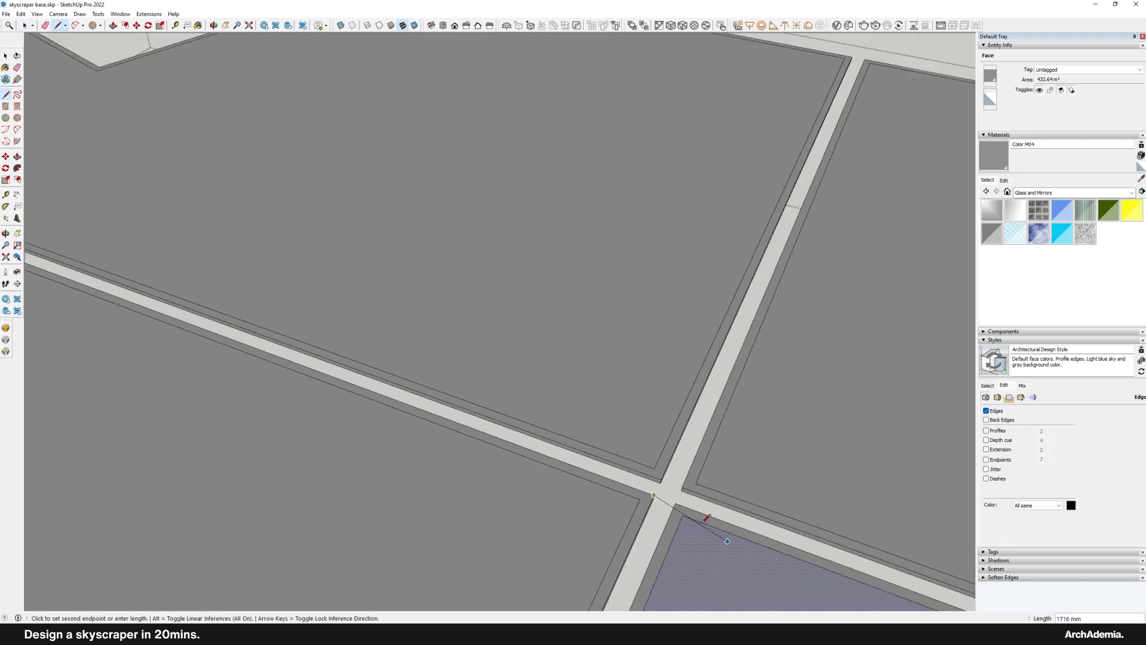
pyautogui.scroll(6, 366, 307)
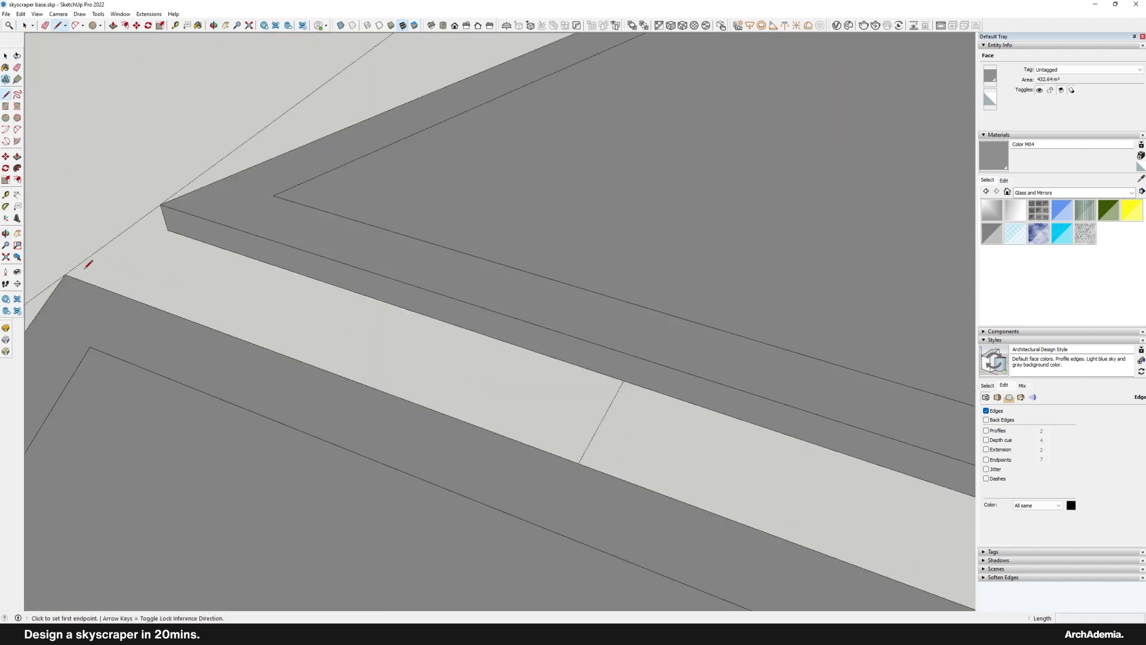
pyautogui.scroll(-6, 169, 199)
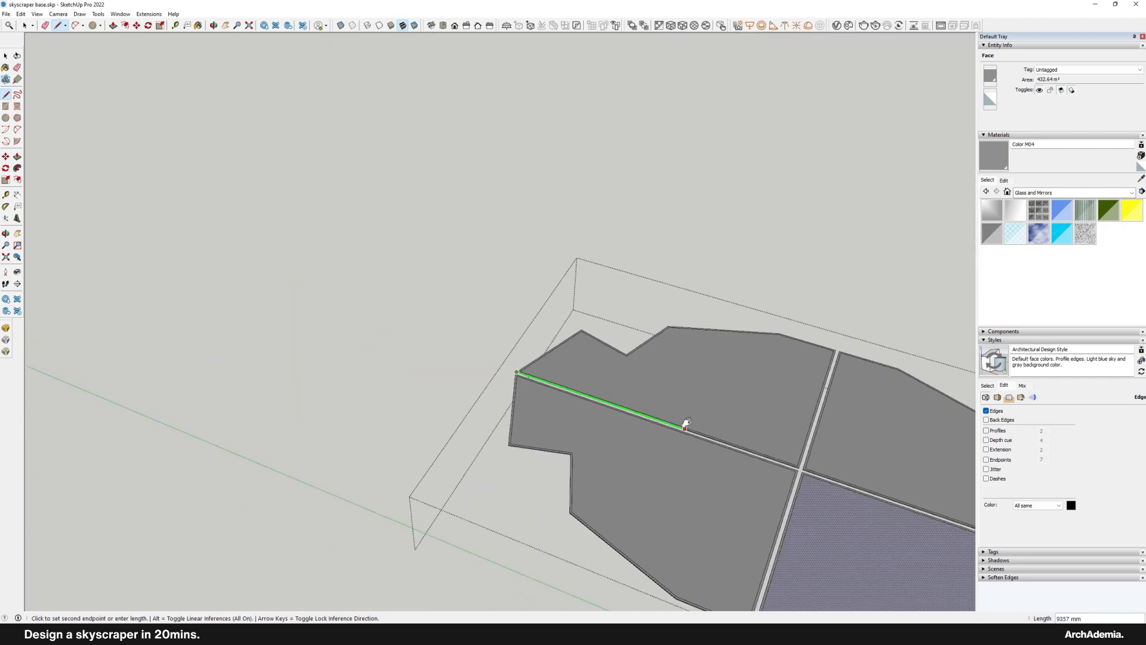
# Step: Draw lines across the open ends of the gaps between the four floor plate quadrants to fill them with a face
pyautogui.scroll(5, 351, 430)
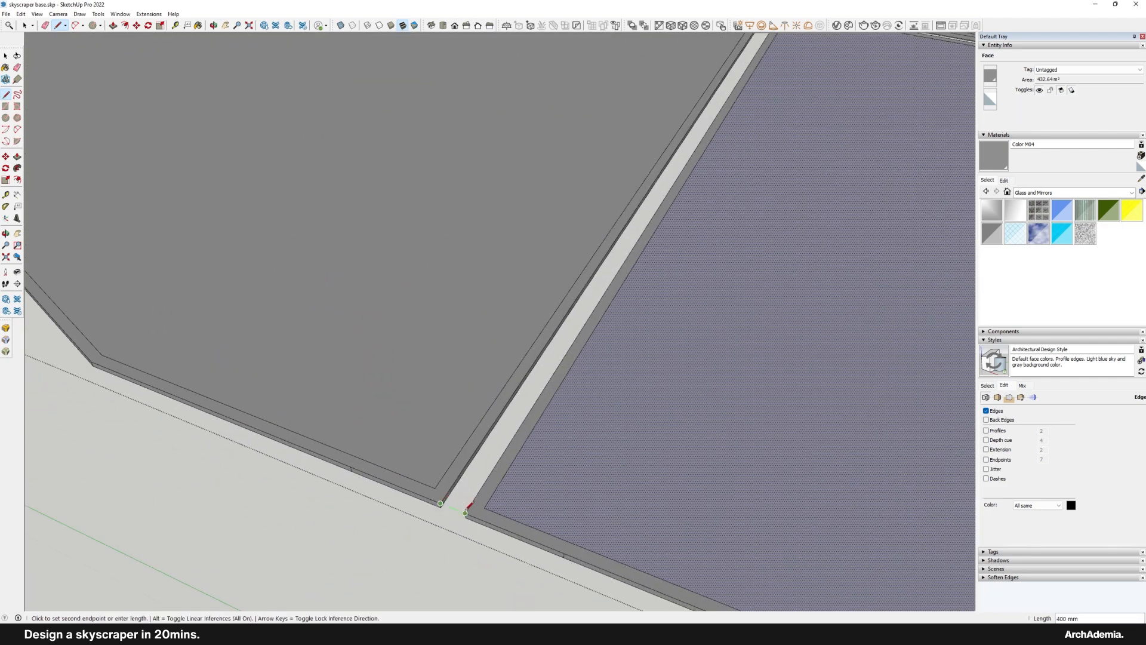
pyautogui.scroll(-5, 468, 506)
pyautogui.scroll(6, 609, 384)
pyautogui.click(712, 456)
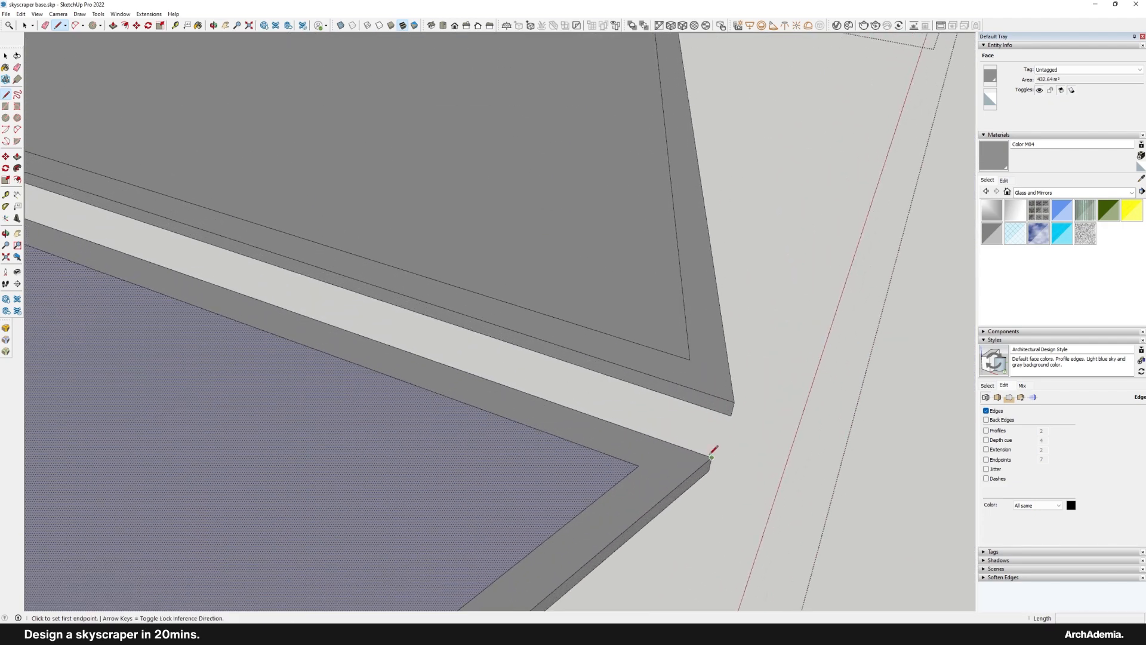
pyautogui.click(735, 402)
pyautogui.scroll(-5, 566, 465)
pyautogui.moveTo(328, 235); pyautogui.dragTo(384, 320, button='middle')
pyautogui.scroll(6, 383, 319)
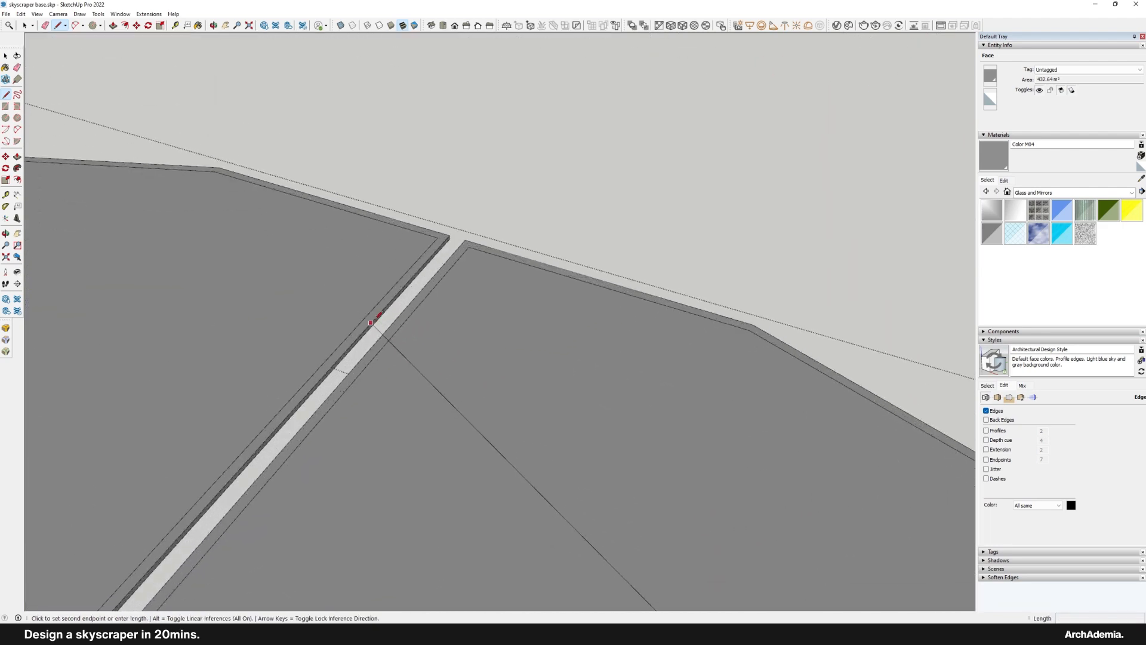
pyautogui.press('Escape')
pyautogui.click(516, 203)
pyautogui.scroll(-6, 499, 443)
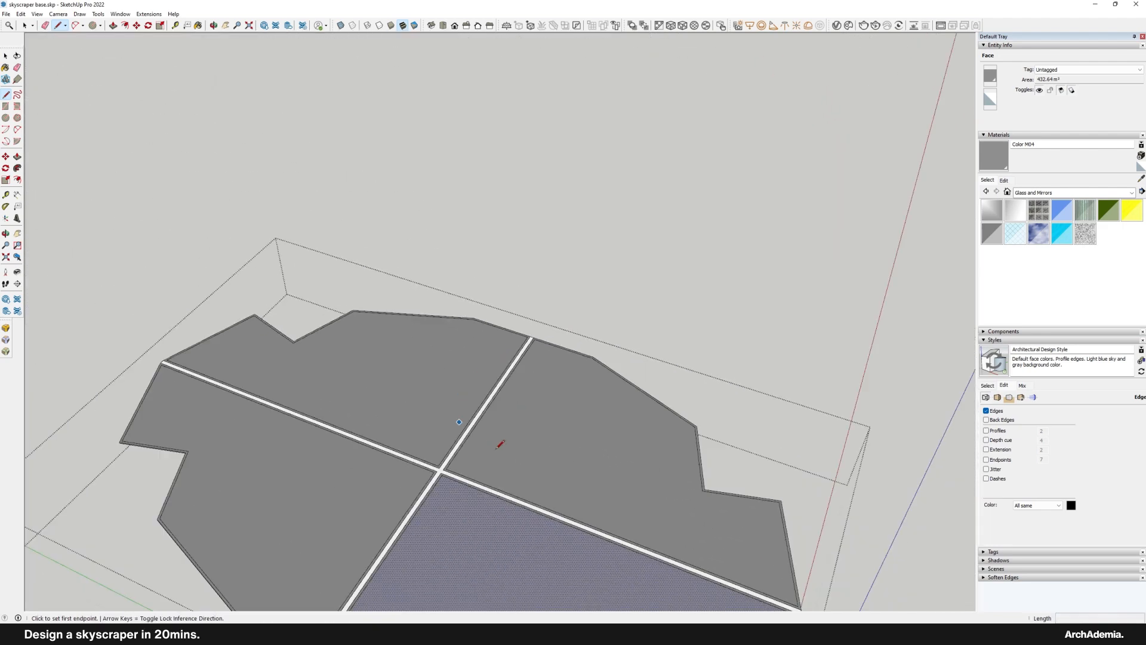
# Step: Push/Pull the cross-shaped gap face to match the thickness of the floor plate and close the component
pyautogui.moveTo(499, 443); pyautogui.dragTo(481, 346, button='middle')
pyautogui.scroll(7, 481, 346)
pyautogui.scroll(-5, 507, 347)
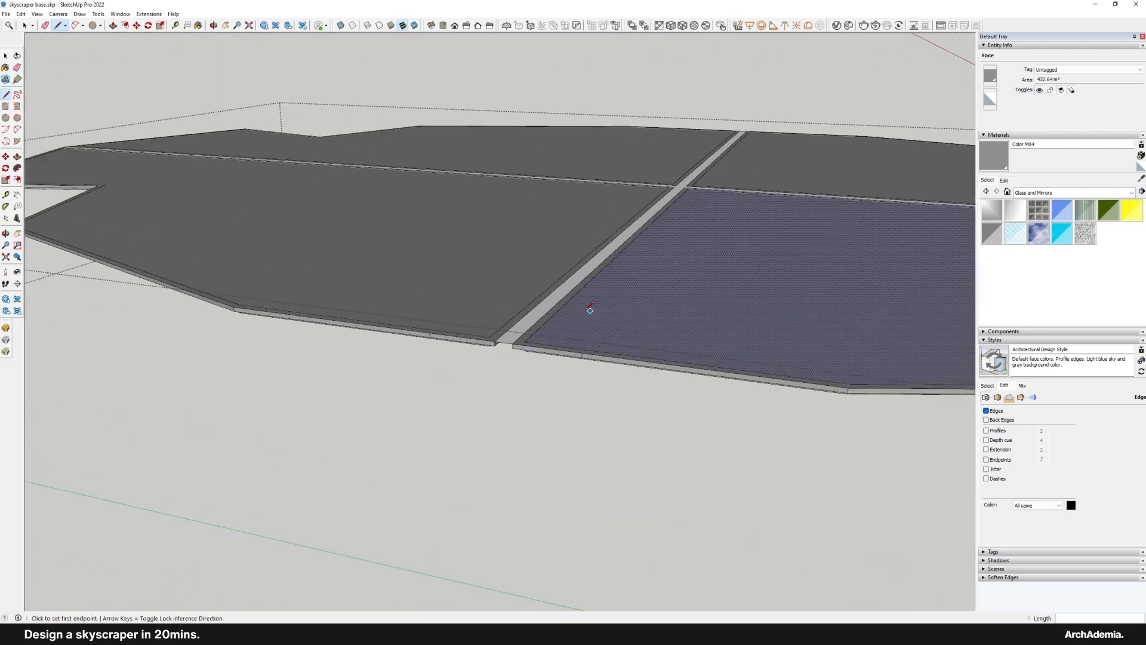
pyautogui.scroll(5, 405, 382)
pyautogui.click(360, 401)
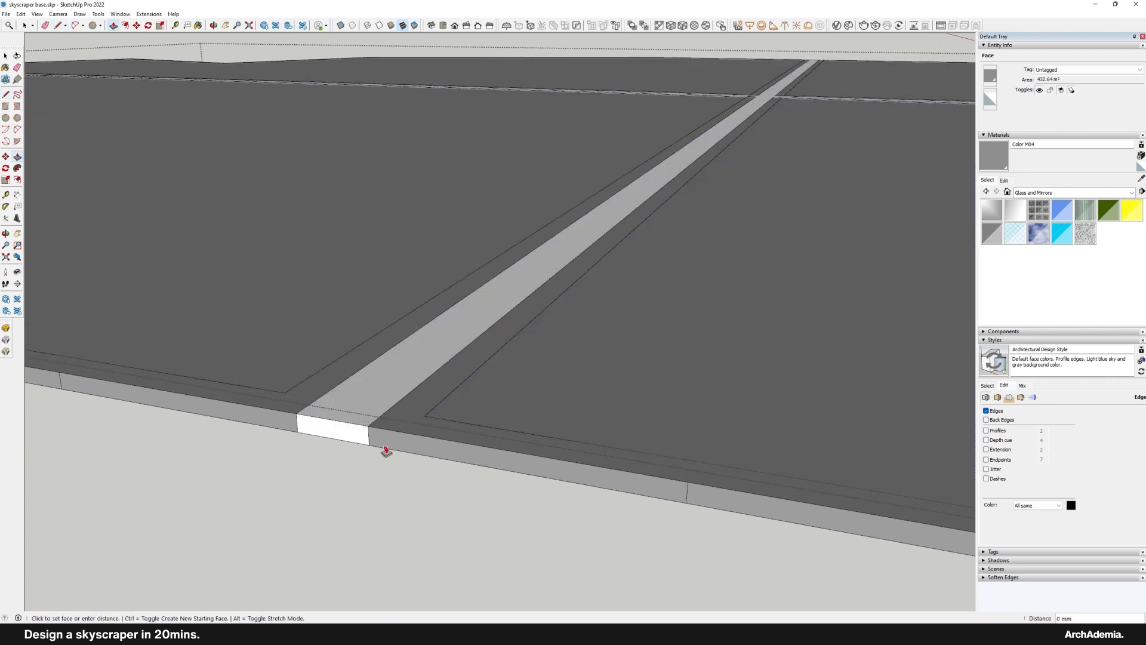
pyautogui.scroll(-5, 464, 429)
pyautogui.moveTo(464, 429); pyautogui.dragTo(410, 305, button='middle')
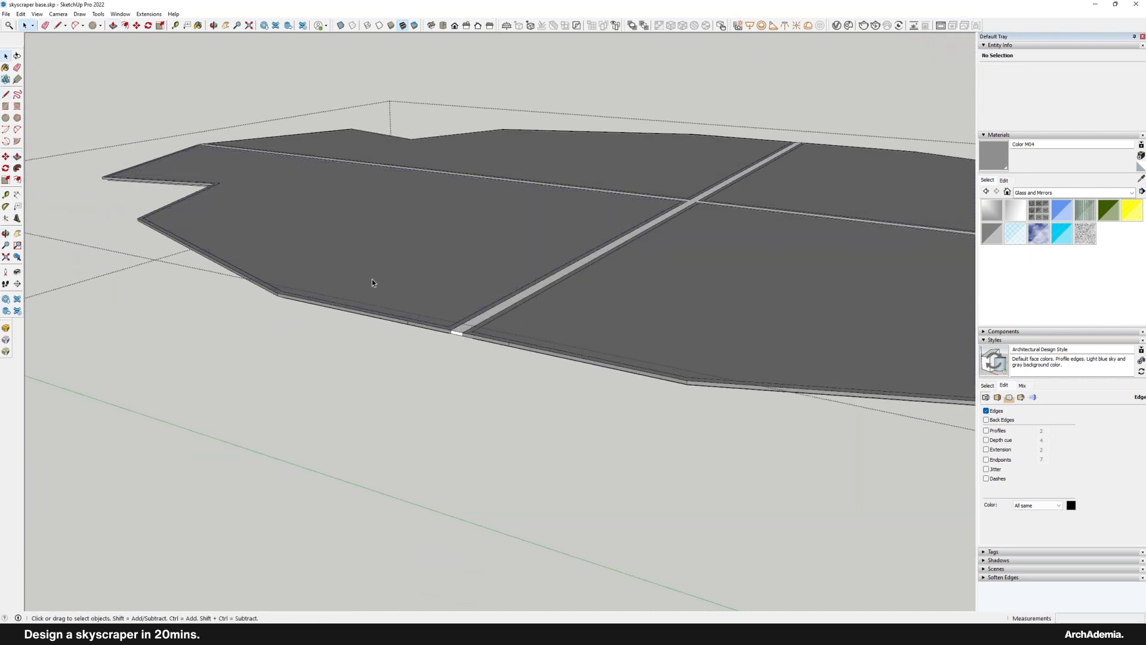
# Step: Scale the floor plate component vertically so it spans from the underside of the upper facade to the top of the lower facade
pyautogui.scroll(-3, 371, 283)
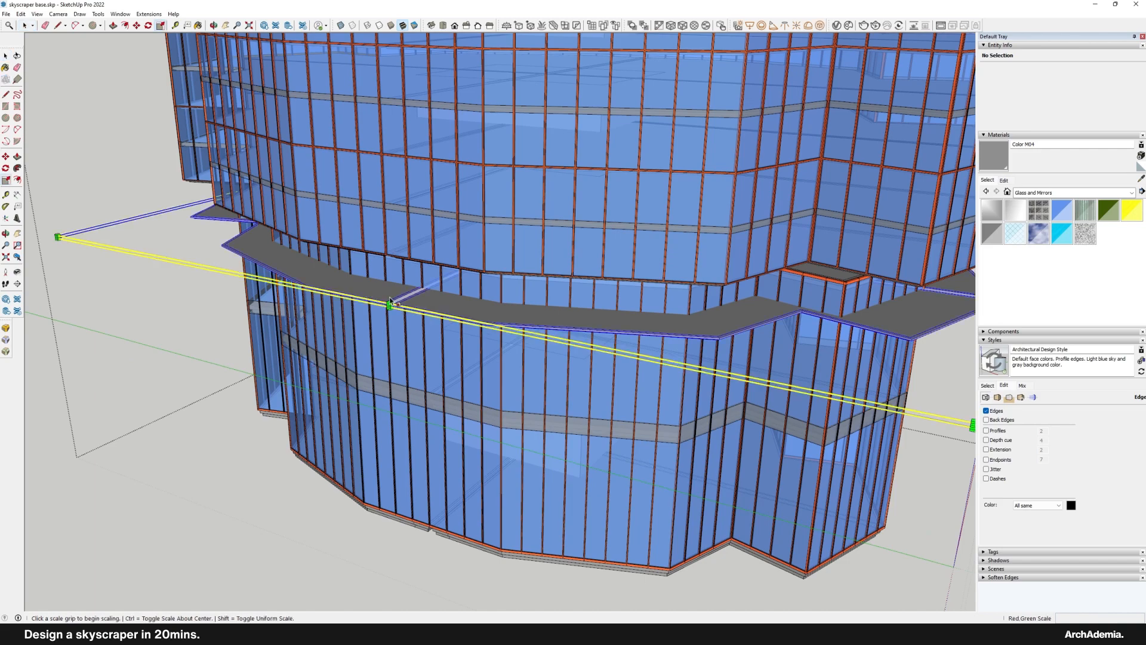
pyautogui.scroll(3, 405, 302)
pyautogui.moveTo(425, 302); pyautogui.dragTo(510, 254, button='middle')
pyautogui.click(540, 279)
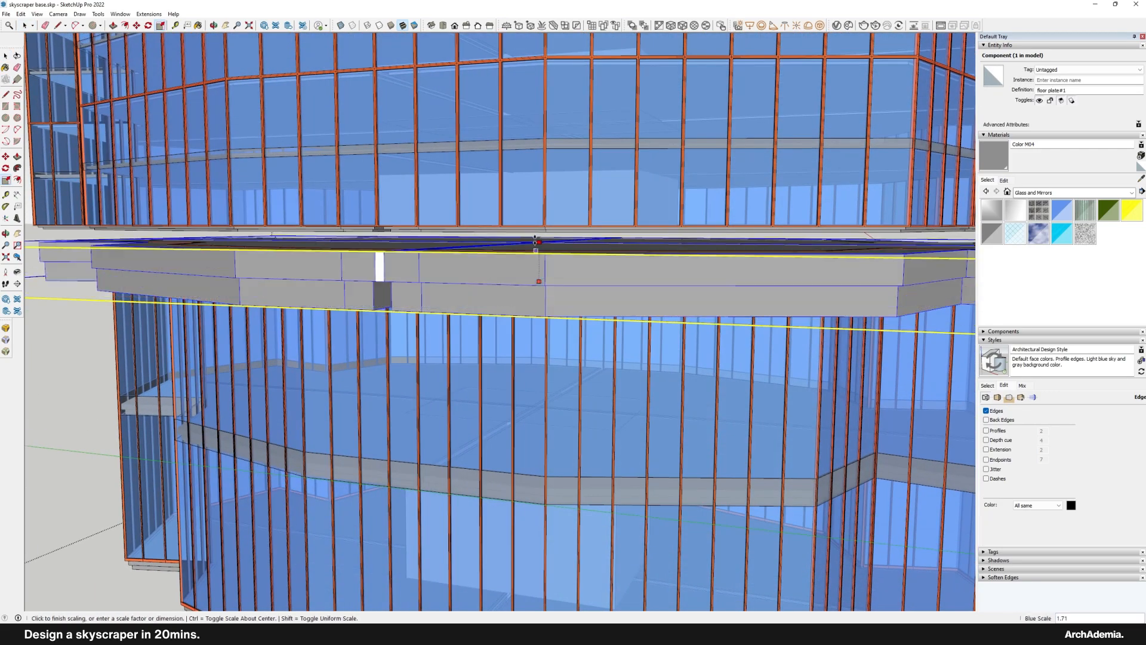
pyautogui.scroll(3, 546, 239)
pyautogui.click(552, 225)
pyautogui.scroll(-3, 563, 304)
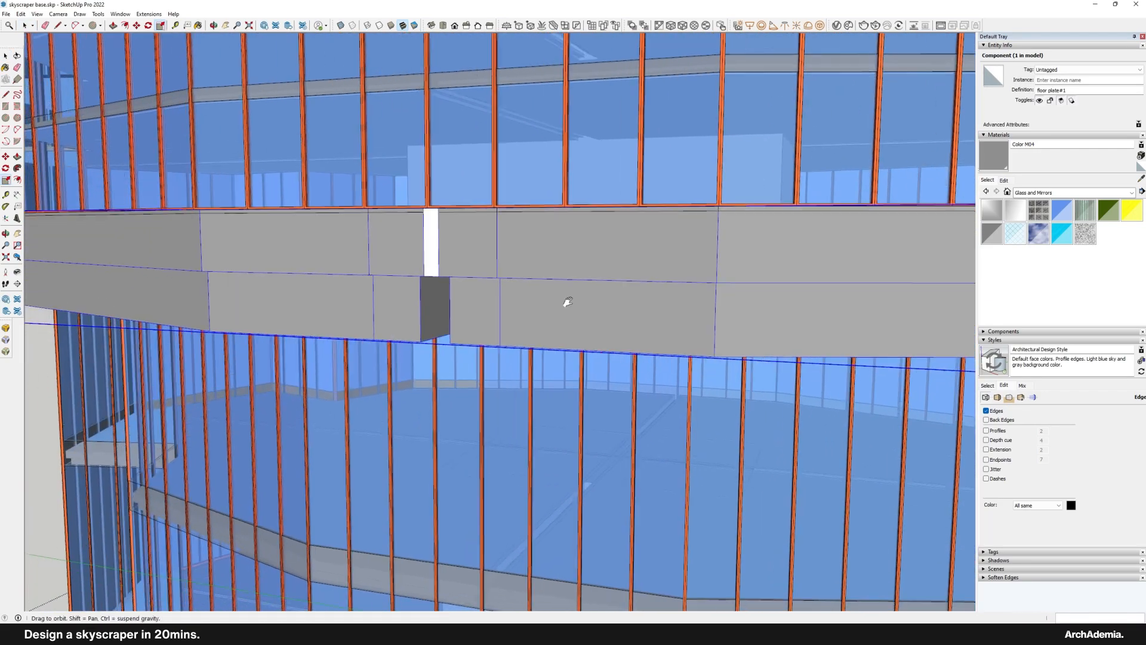
pyautogui.moveTo(563, 304)
pyautogui.mouseDown(button='middle')
pyautogui.moveTo(722, 264)
pyautogui.moveTo(660, 228)
pyautogui.moveTo(560, 327)
pyautogui.mouseUp(button='middle')
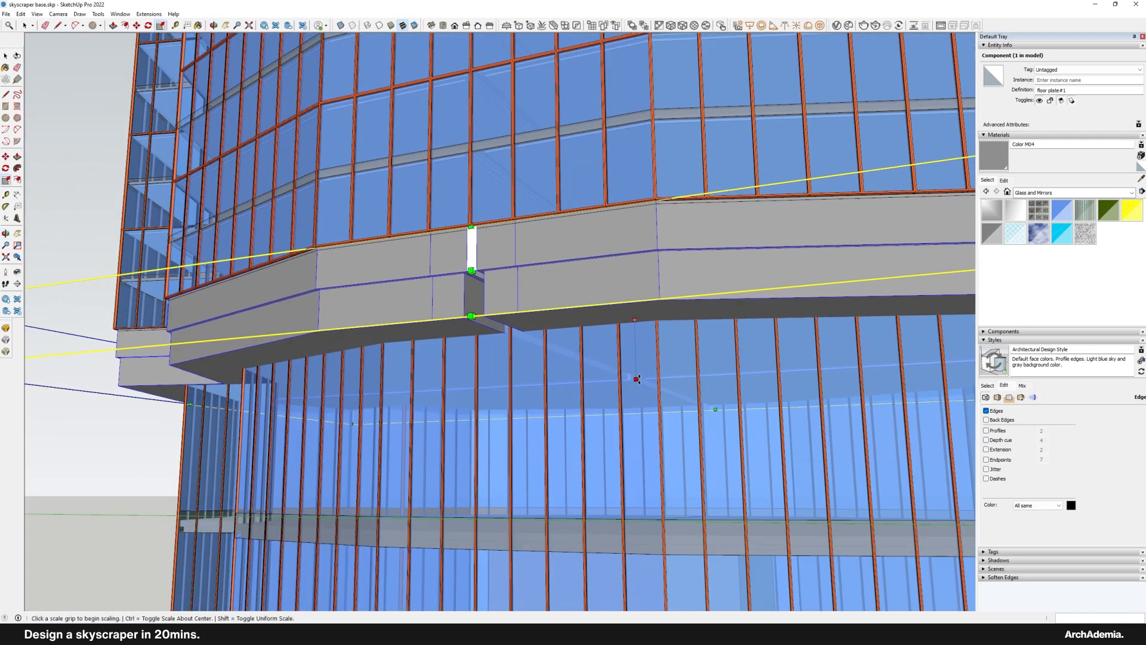
pyautogui.click(636, 379)
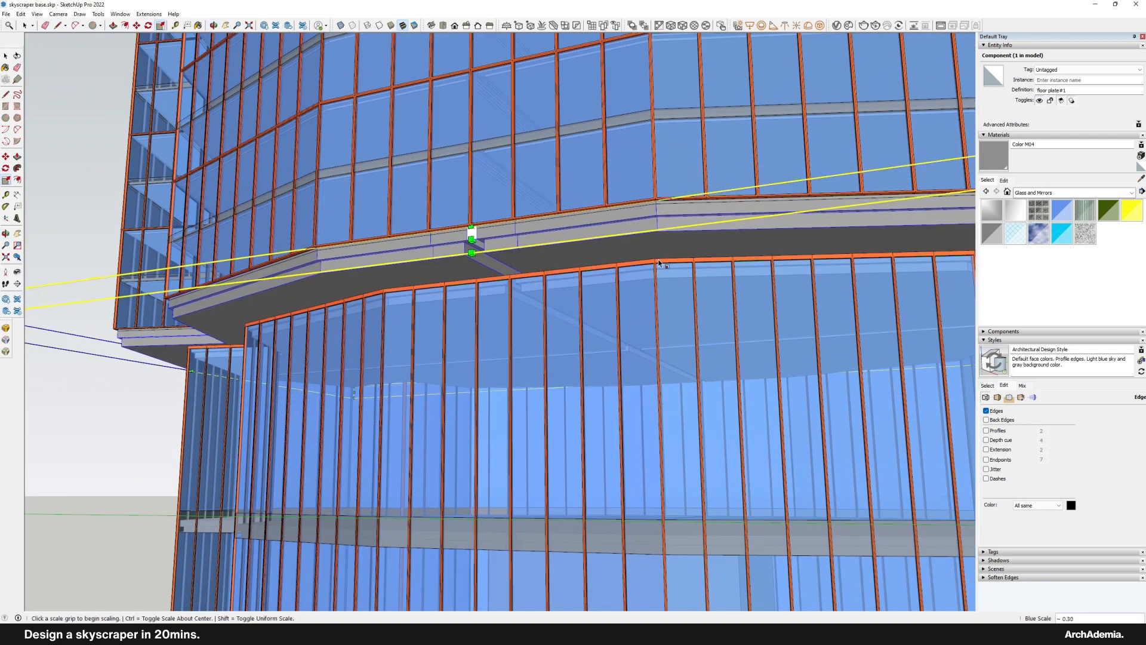
# Step: Sample the orange Color B04 material from the facade frame and open the floor plate component for editing
pyautogui.scroll(5, 596, 197)
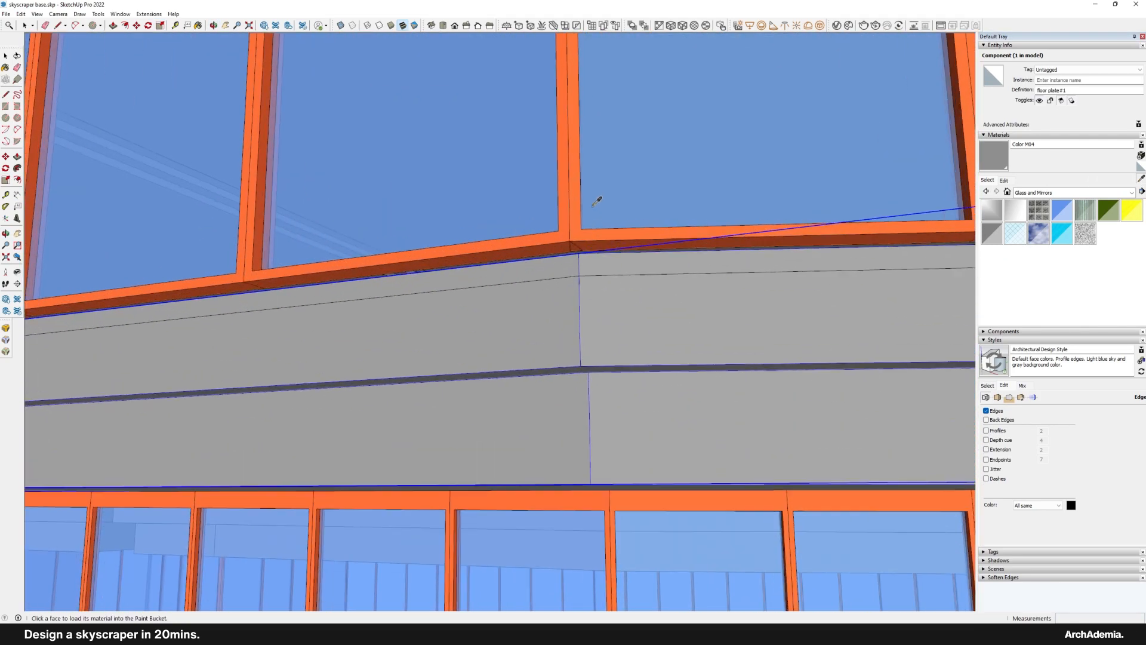
pyautogui.moveTo(597, 197); pyautogui.dragTo(418, 338, button='middle')
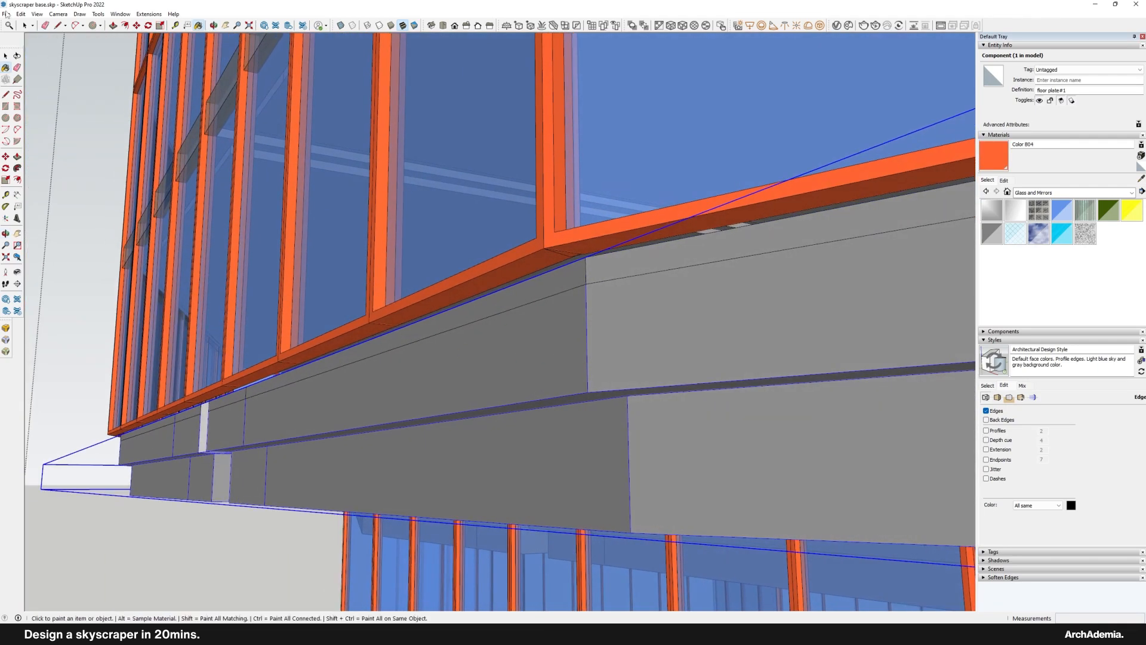
pyautogui.scroll(-5, 514, 350)
pyautogui.moveTo(514, 350); pyautogui.dragTo(463, 471, button='middle')
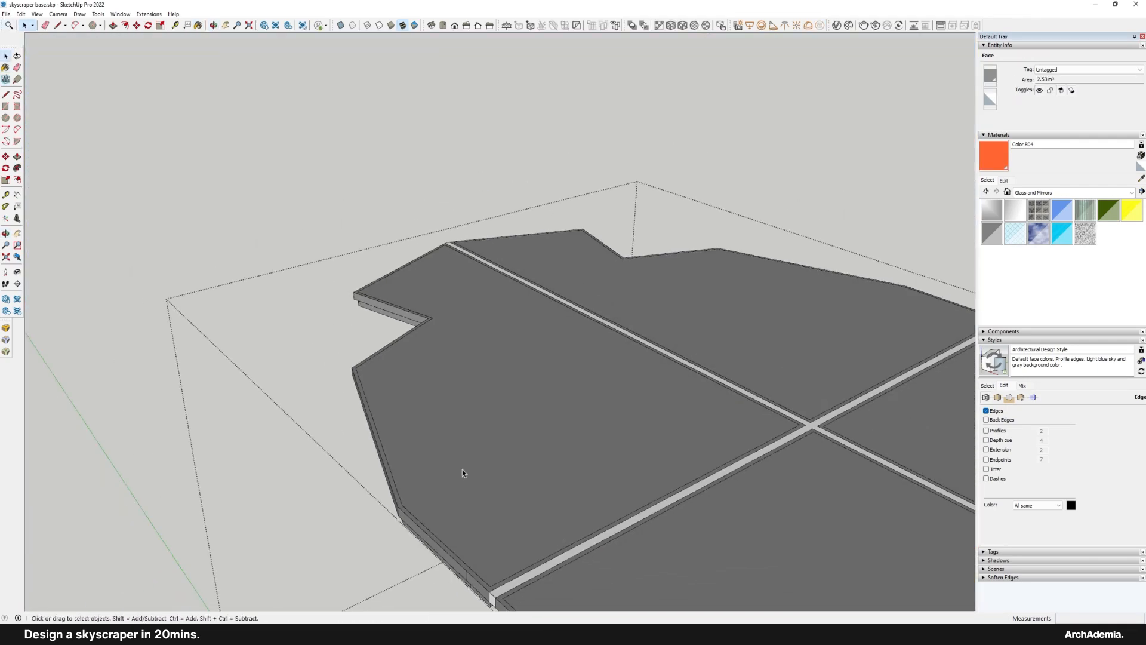
# Step: Delete the inset outlines inside the four quadrants on top of the floor plate
pyautogui.click(405, 421)
pyautogui.scroll(-4, 416, 384)
pyautogui.scroll(2, 569, 479)
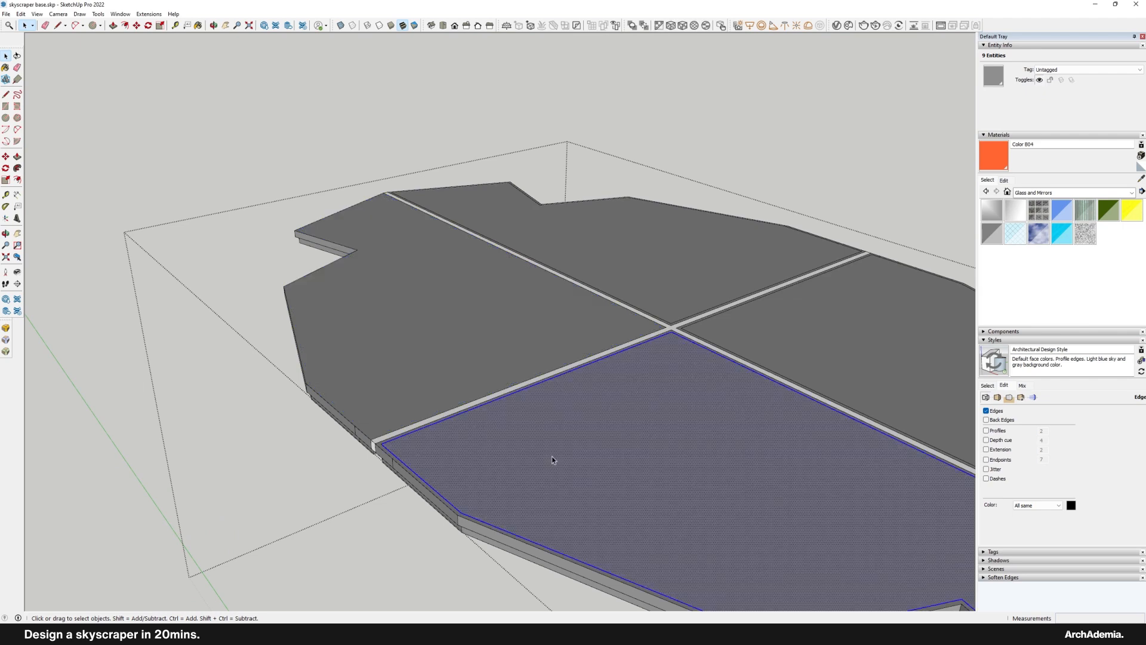
pyautogui.press('Delete')
pyautogui.scroll(-2, 551, 456)
pyautogui.moveTo(551, 456); pyautogui.dragTo(584, 480, button='middle')
# Step: Select the four quadrant faces and the cross-shaped strip on top of the plate and make them a group
pyautogui.click(681, 355)
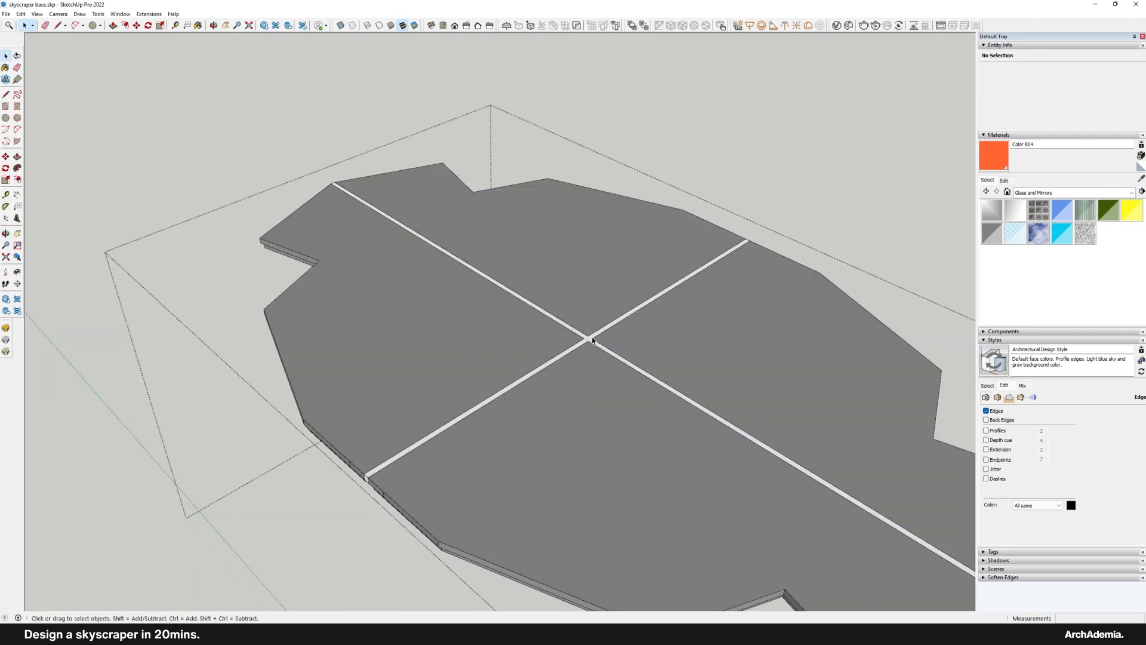
pyautogui.scroll(2, 590, 339)
pyautogui.click(456, 311)
pyautogui.scroll(5, 529, 328)
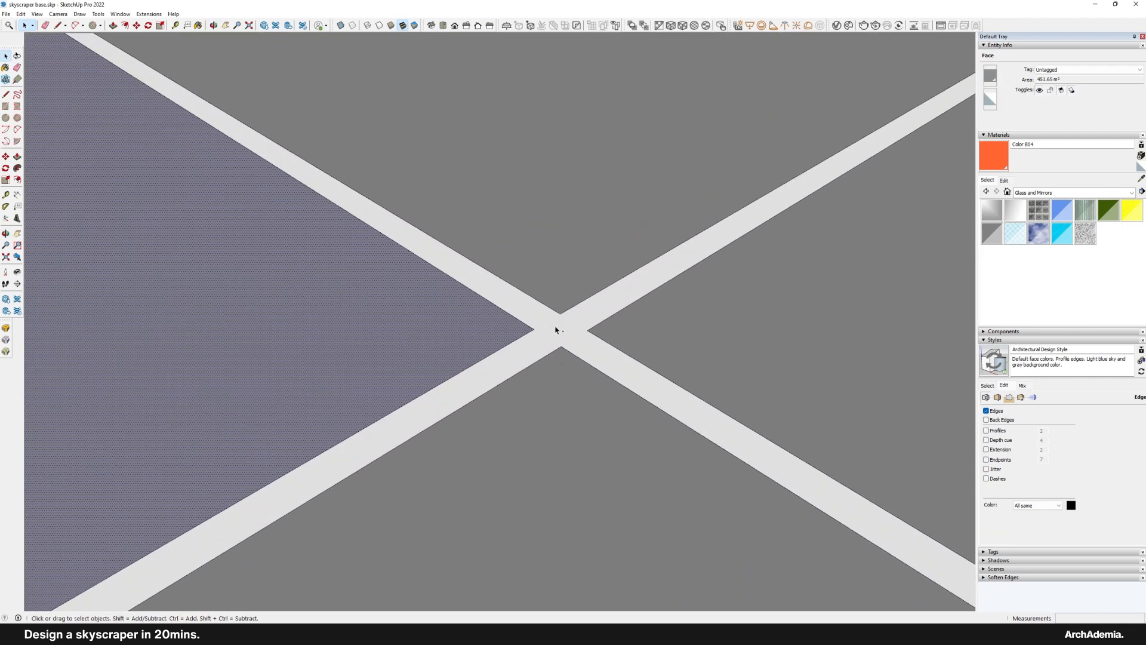
pyautogui.rightClick(575, 416)
pyautogui.click(621, 280)
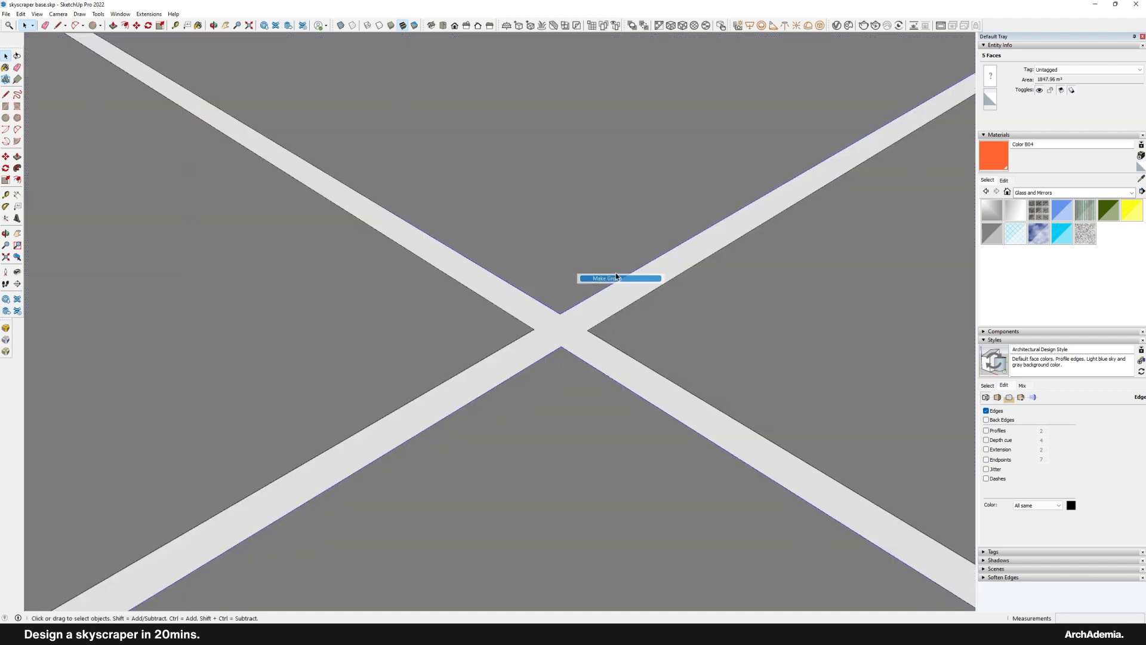
# Step: Delete the plate's remaining side and lower geometry, keeping only the grouped top faces, and explode that group
pyautogui.moveTo(621, 280); pyautogui.dragTo(396, 361, button='middle')
pyautogui.scroll(1, 396, 361)
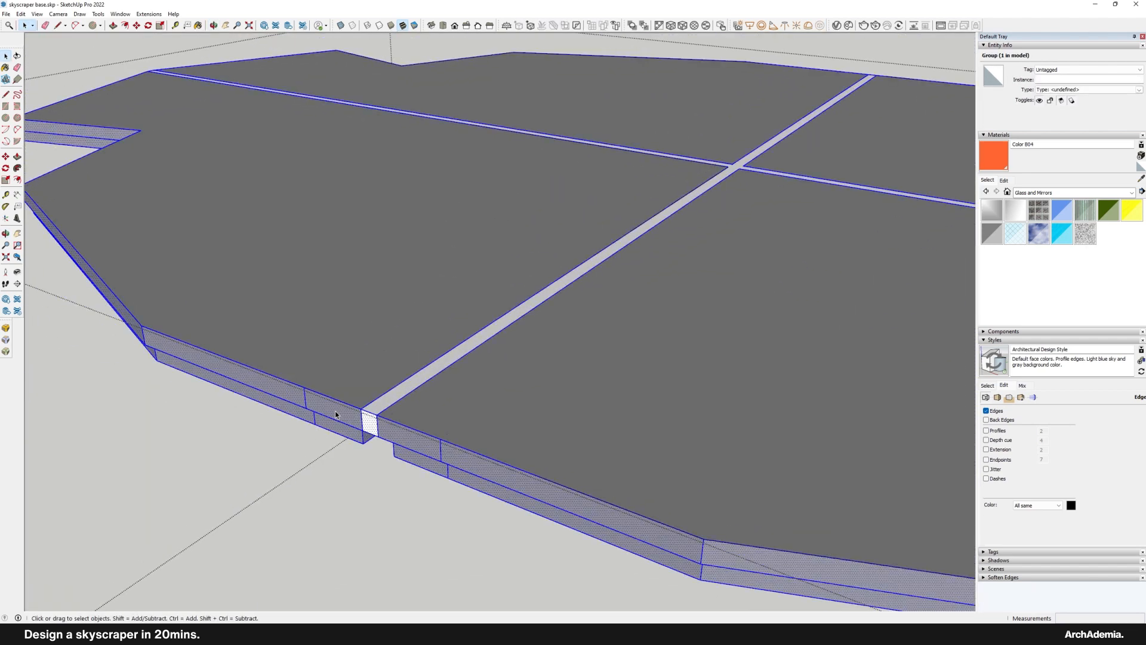
pyautogui.scroll(2, 376, 352)
pyautogui.rightClick(374, 345)
pyautogui.click(417, 398)
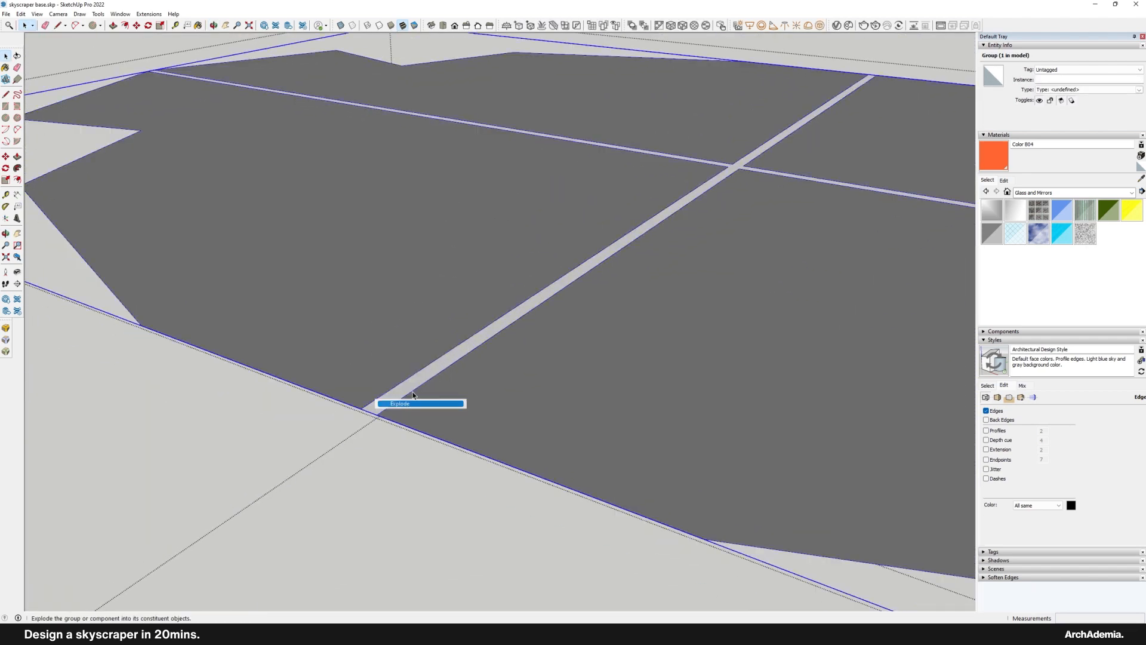
# Step: Erase the edges of the cross-shaped strip so the top becomes a single face
pyautogui.press('e')
pyautogui.moveTo(722, 178); pyautogui.dragTo(743, 156)
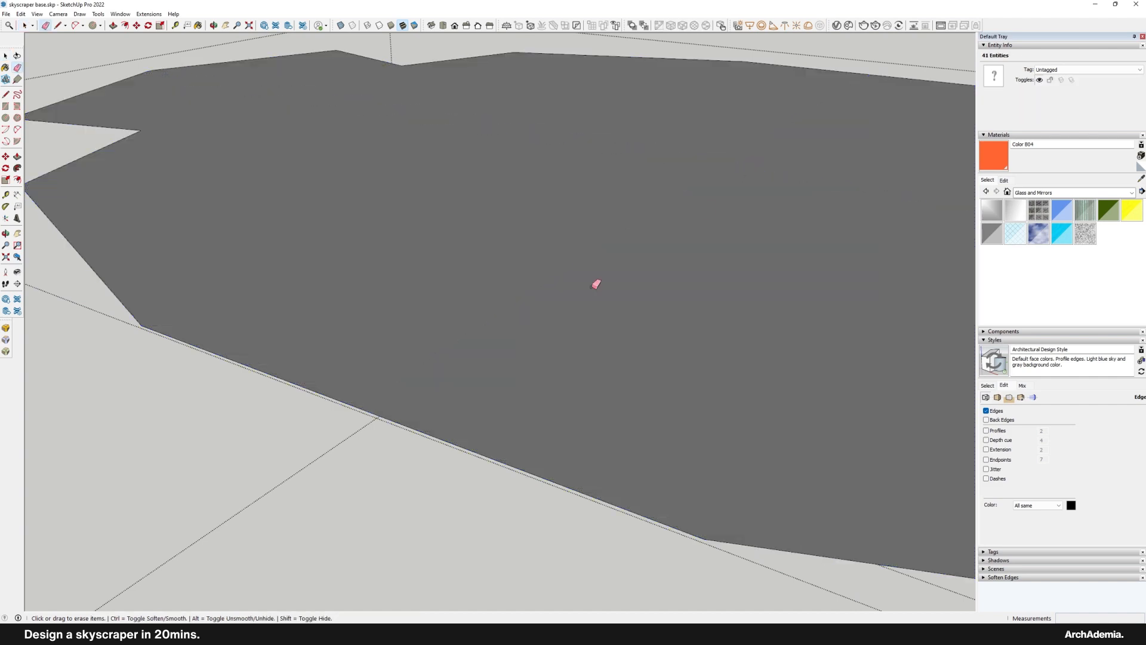
pyautogui.scroll(-3, 477, 344)
# Step: Paint the merged plate face with the orange Color B04 material
pyautogui.click(996, 159)
pyautogui.click(476, 299)
pyautogui.scroll(3, 460, 299)
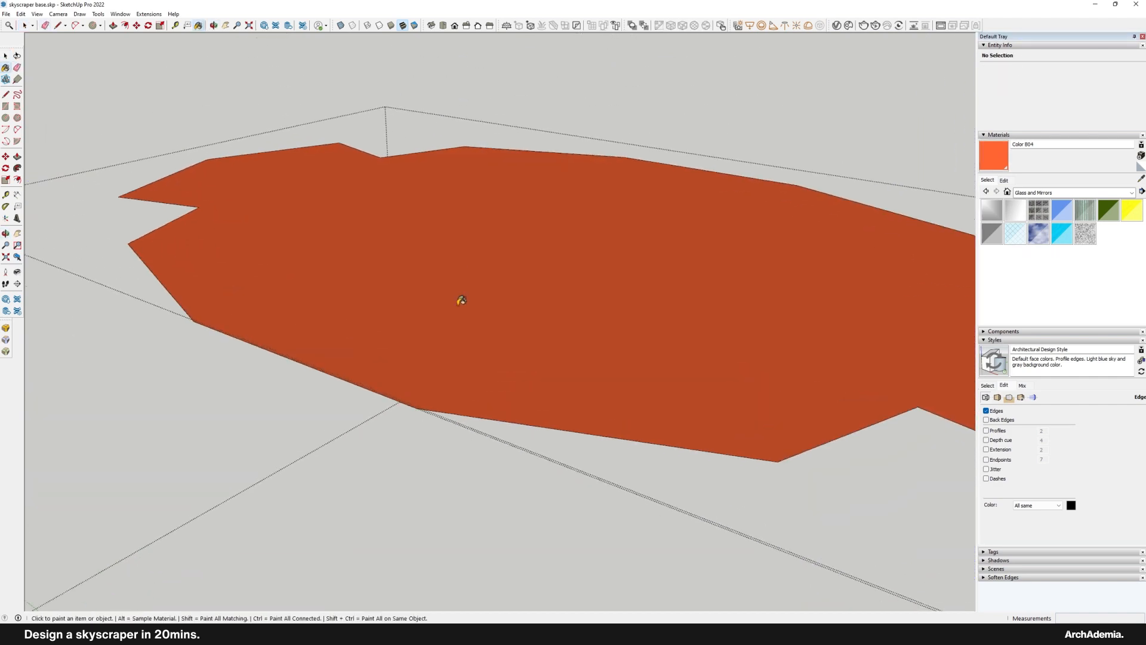
# Step: Extrude the plate face down by about 620 mm and paint all its connected faces with orange Color B04
pyautogui.click(238, 268)
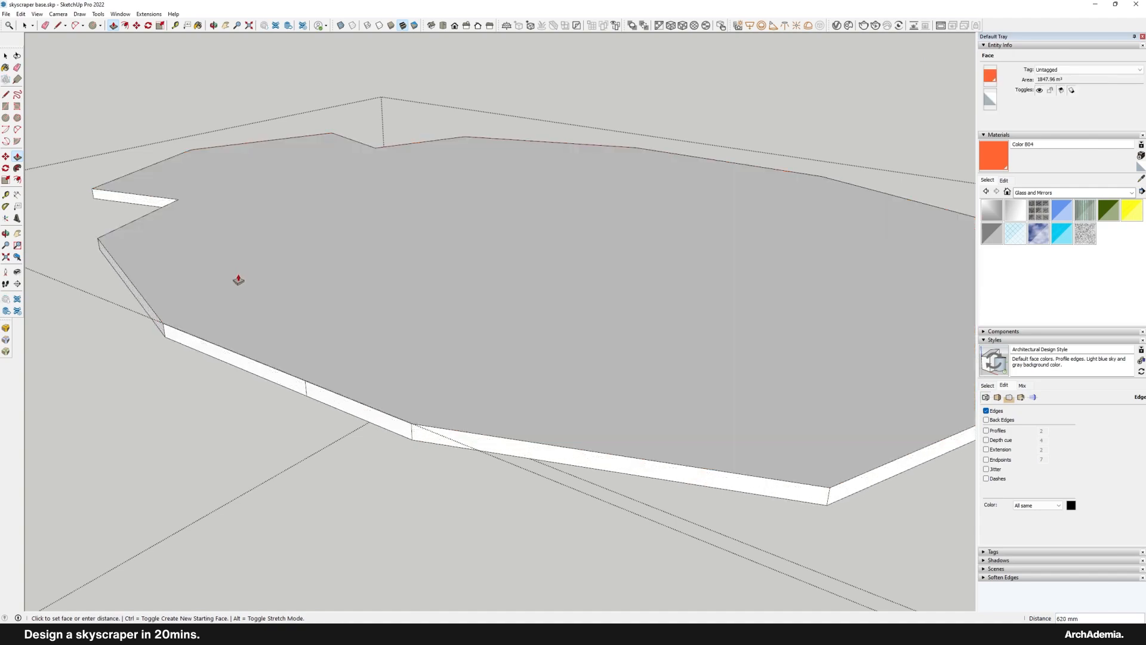
pyautogui.click(238, 279)
pyautogui.click(994, 157)
pyautogui.keyDown('ctrl'); pyautogui.click(734, 261); pyautogui.keyUp('ctrl')
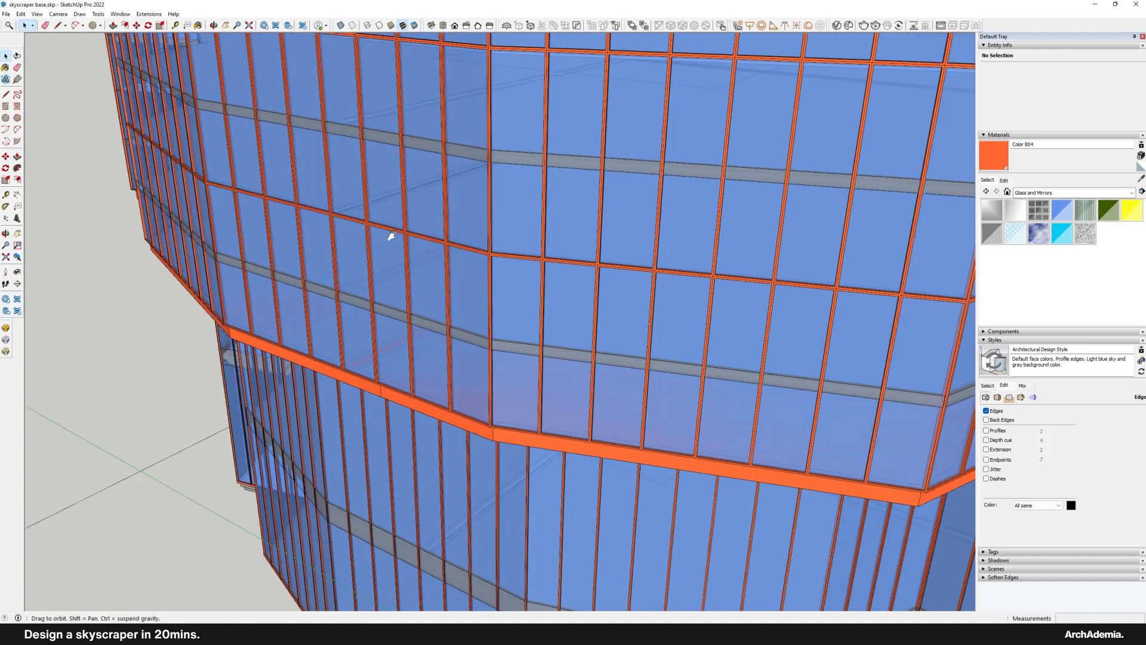
# Step: Reopen the orange floor plate component and offset the outline of its top face outward by about 529 mm
pyautogui.moveTo(389, 235); pyautogui.dragTo(414, 345, button='middle')
pyautogui.scroll(3, 457, 269)
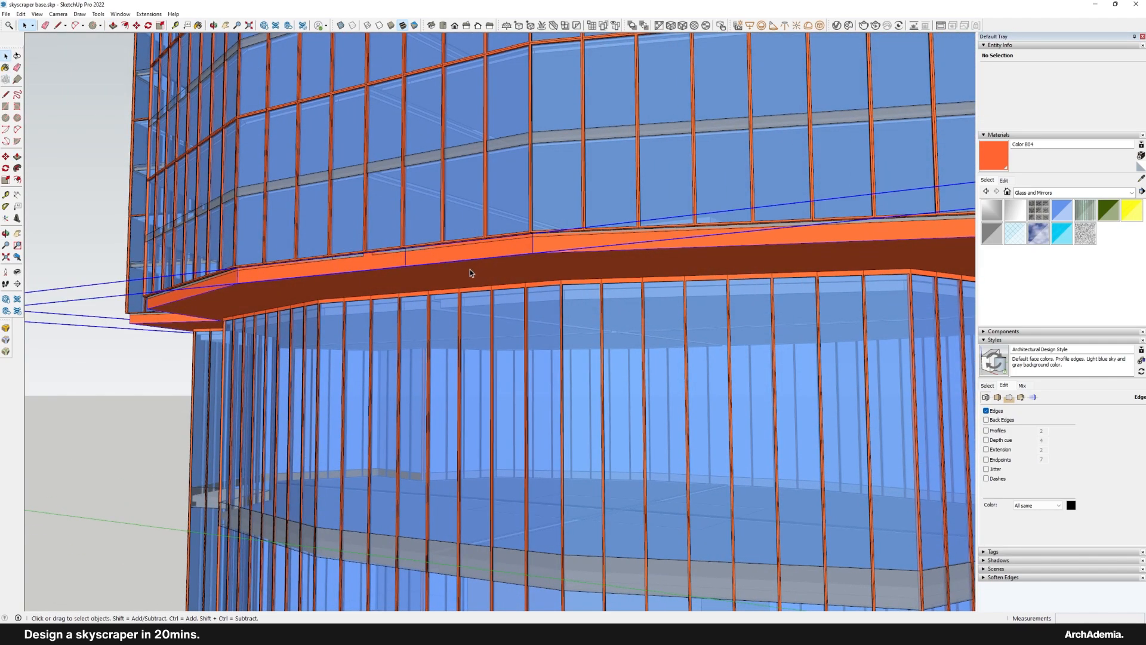
pyautogui.click(470, 270)
pyautogui.scroll(-3, 402, 306)
pyautogui.moveTo(402, 306); pyautogui.dragTo(400, 305, button='middle')
pyautogui.scroll(3, 284, 226)
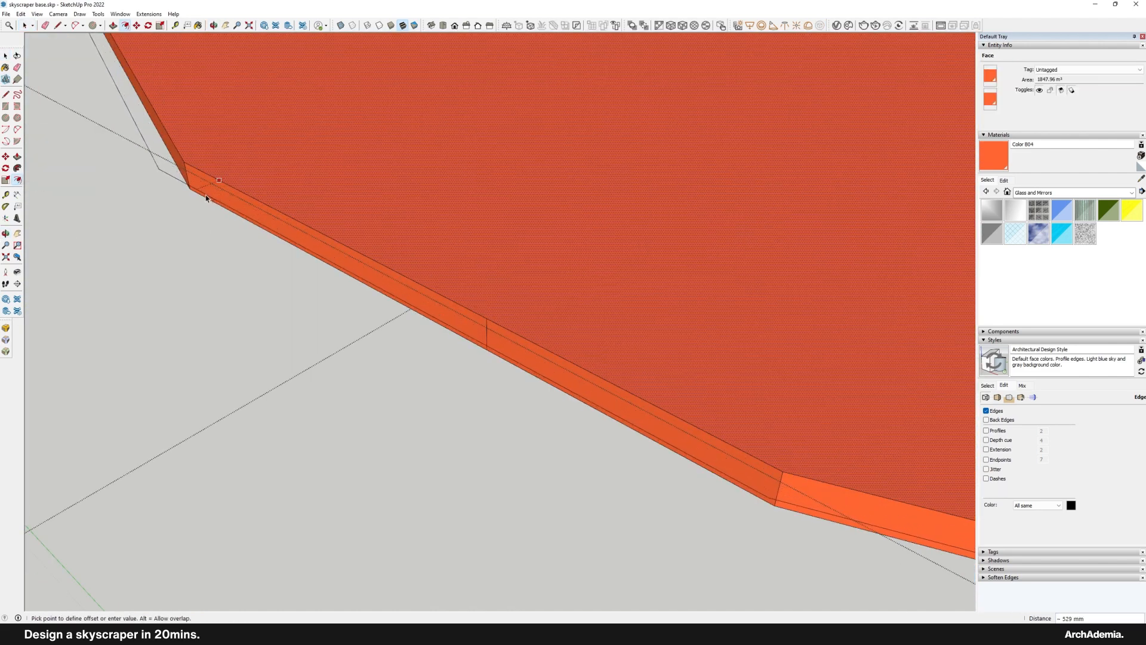
pyautogui.click(207, 198)
# Step: Extrude the offset rim down by about 326 mm to form a stepped edge and close the component
pyautogui.moveTo(205, 192)
pyautogui.mouseDown(button='middle')
pyautogui.moveTo(213, 215)
pyautogui.moveTo(158, 182)
pyautogui.moveTo(209, 159)
pyautogui.mouseUp(button='middle')
pyautogui.press('p')
pyautogui.click(159, 182)
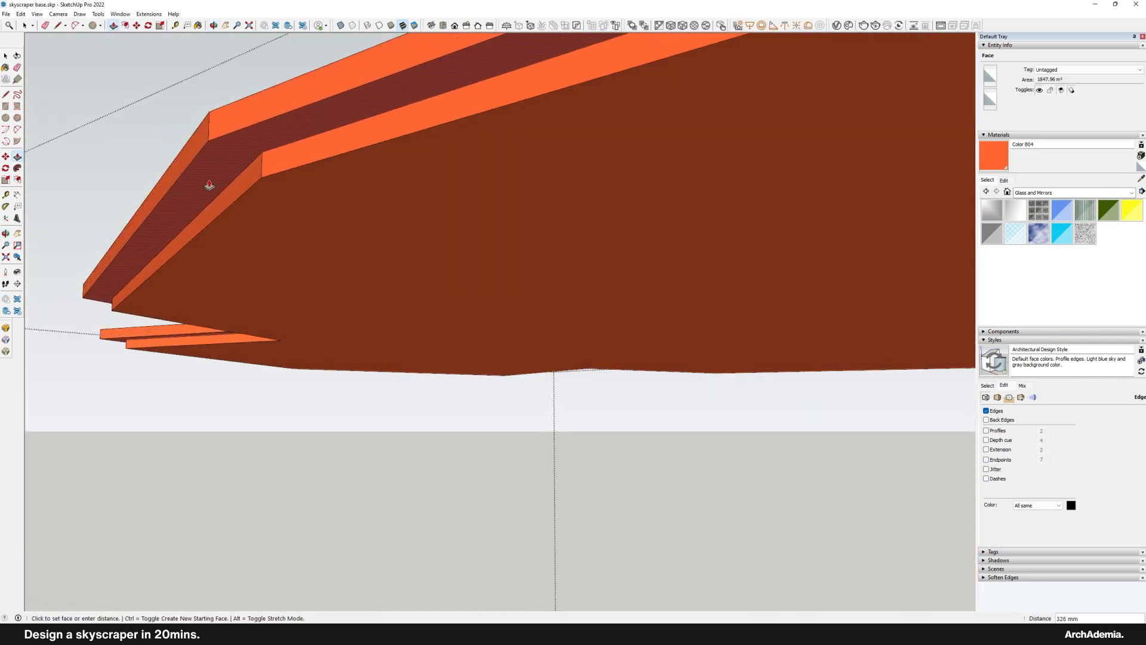
pyautogui.click(25, 27)
pyautogui.scroll(-6, 281, 410)
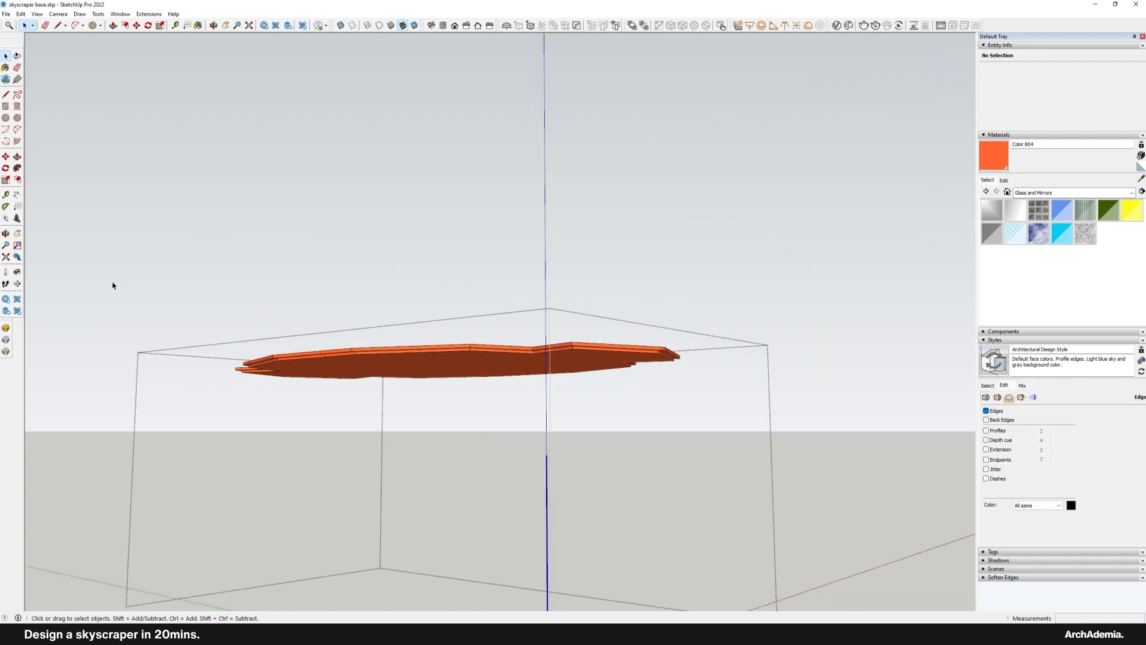
pyautogui.click(113, 284)
# Step: Scale the stepped orange plate vertically from its underside towards the top of the lower facade, using X-ray temporarily to reach the grip
pyautogui.scroll(4, 263, 361)
pyautogui.click(284, 365)
pyautogui.press('s')
pyautogui.moveTo(382, 377); pyautogui.dragTo(534, 386, button='middle')
pyautogui.click(340, 26)
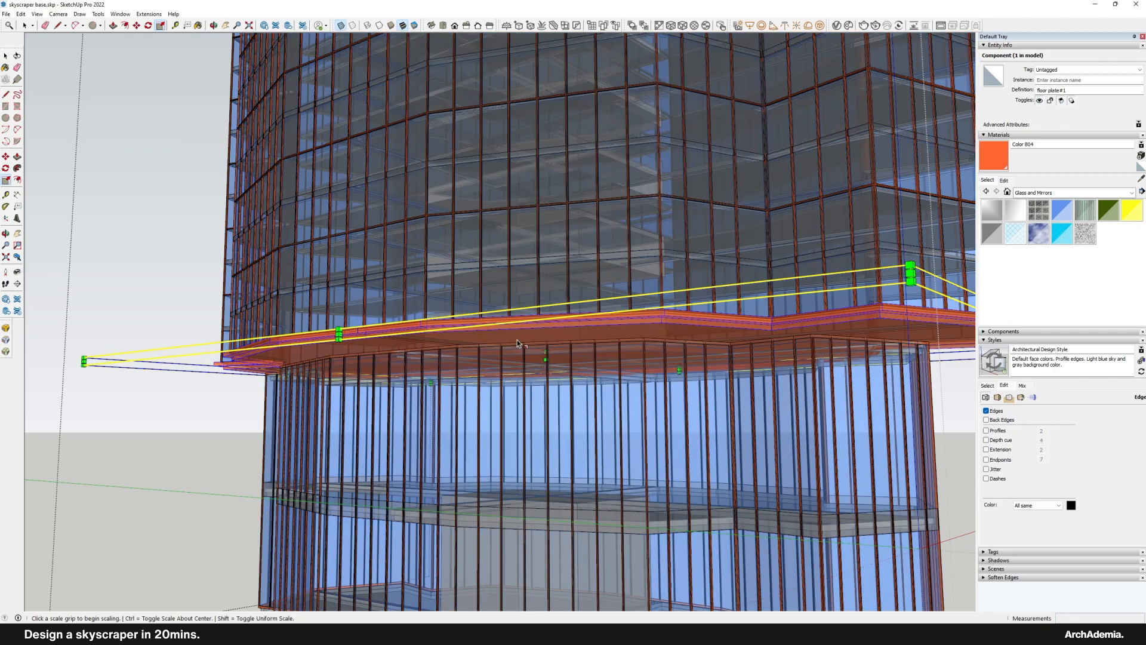
pyautogui.click(546, 357)
pyautogui.click(341, 25)
pyautogui.scroll(5, 524, 327)
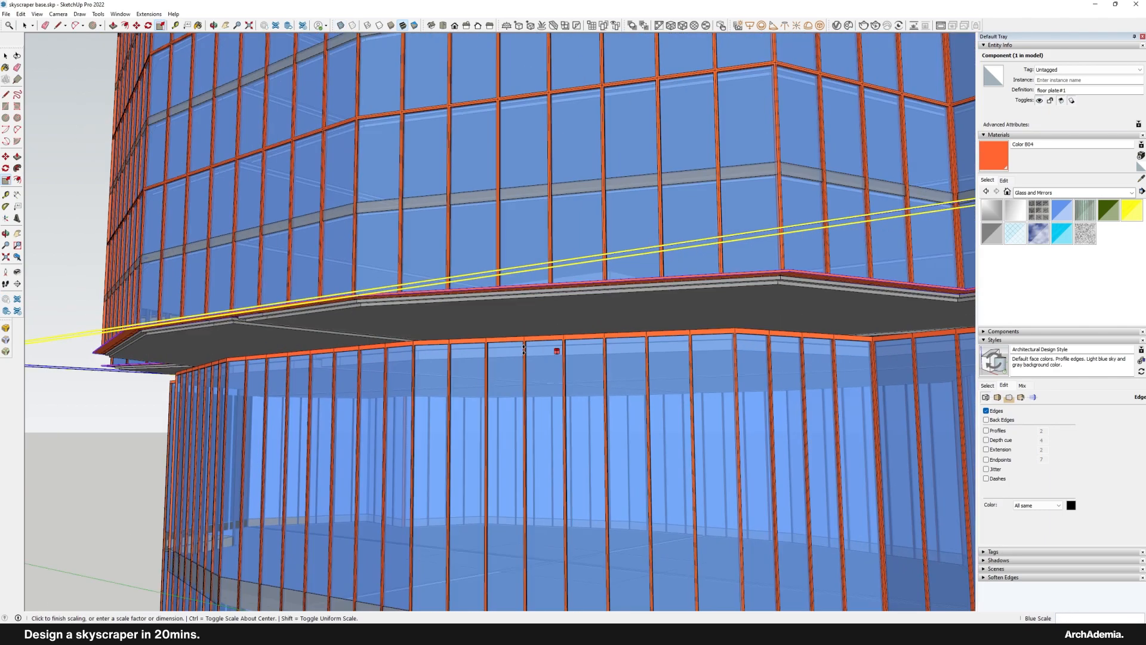
pyautogui.scroll(-8, 483, 311)
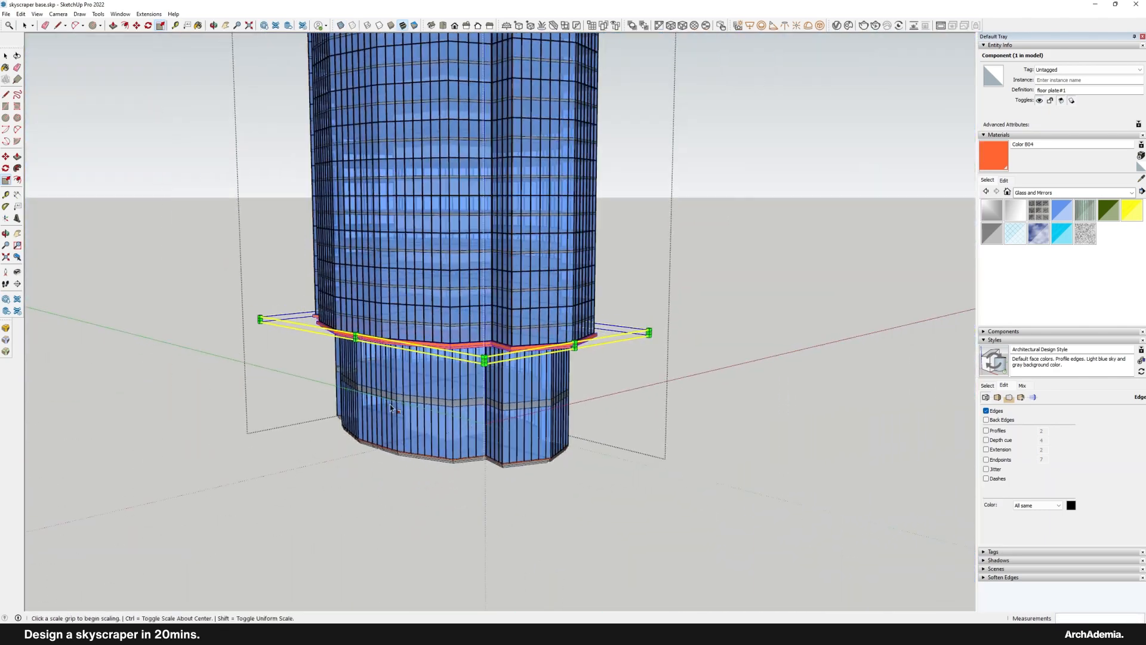
# Step: Copy the stepped orange plate vertically about 127,000 mm from the base setback to the top of the tower
pyautogui.scroll(6, 438, 402)
pyautogui.press('m')
pyautogui.press('ctrl')
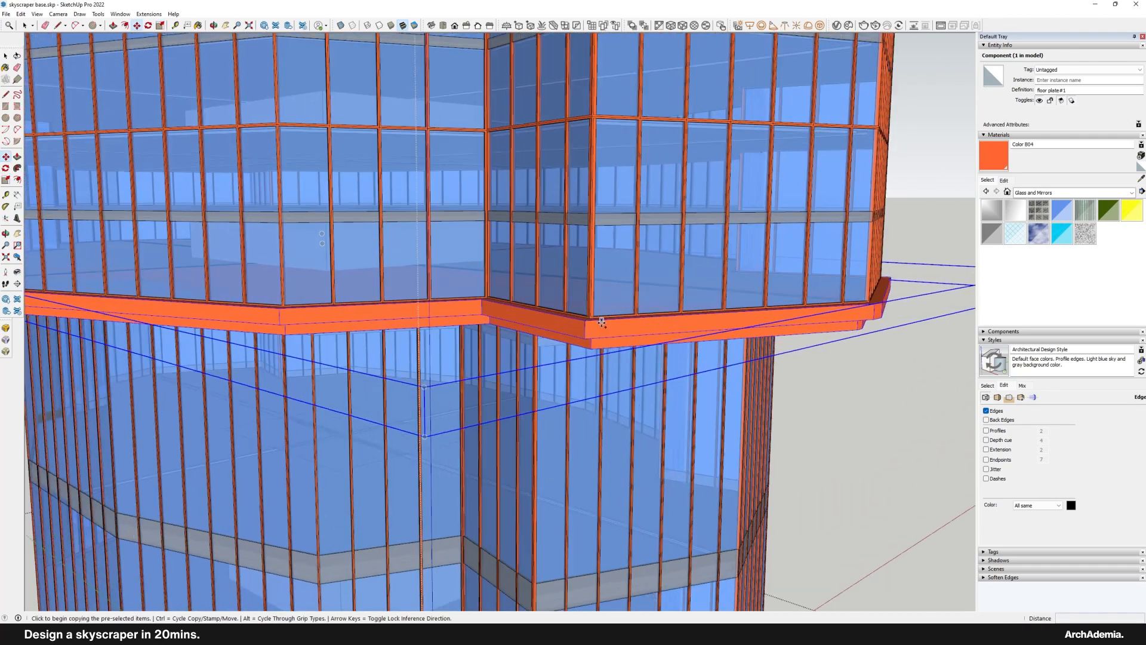
pyautogui.scroll(-1, 520, 504)
pyautogui.scroll(-6, 519, 505)
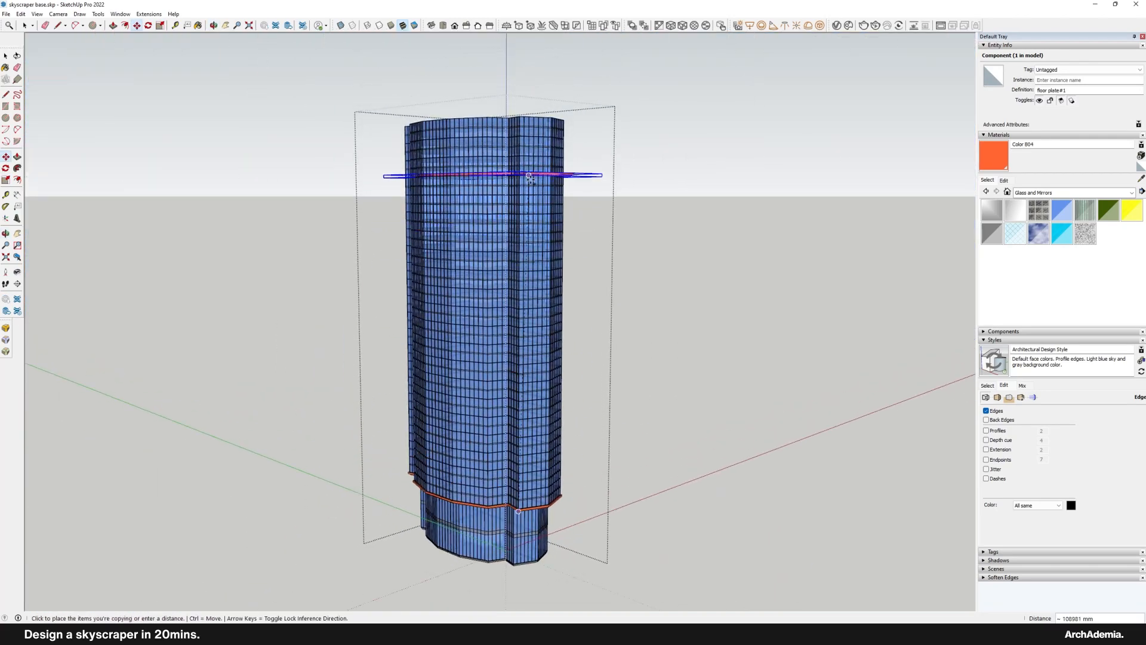
pyautogui.scroll(10, 515, 104)
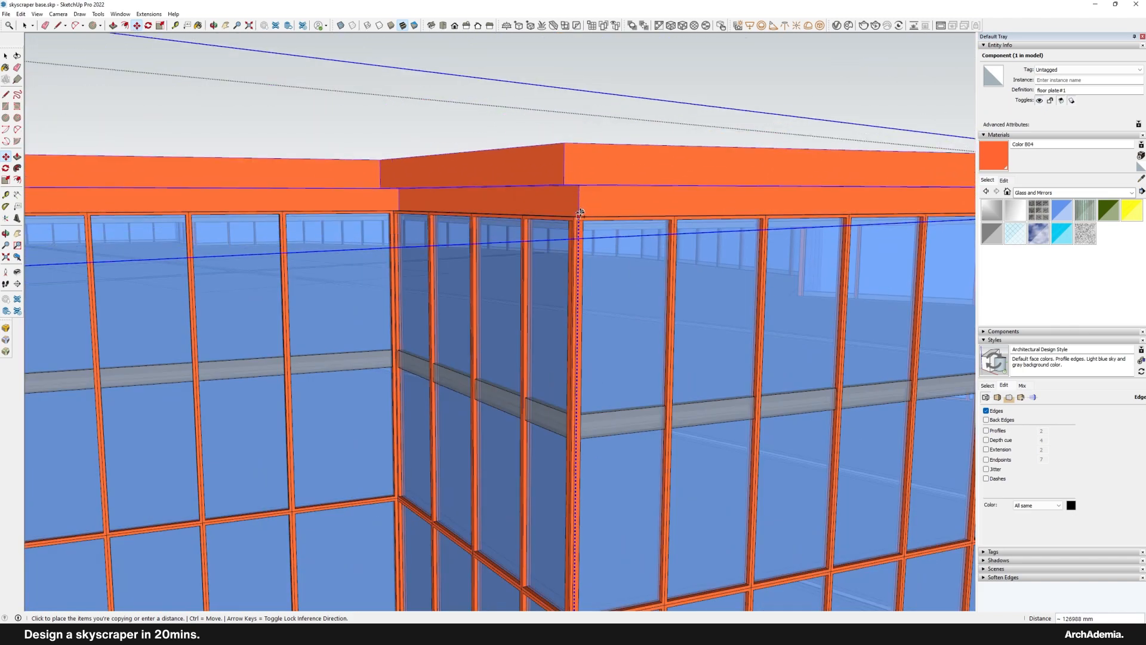
pyautogui.click(578, 216)
pyautogui.scroll(-5, 511, 251)
pyautogui.press('space')
# Step: Flip the copied orange plate at the tower's top along the component's blue axis
pyautogui.scroll(3, 393, 228)
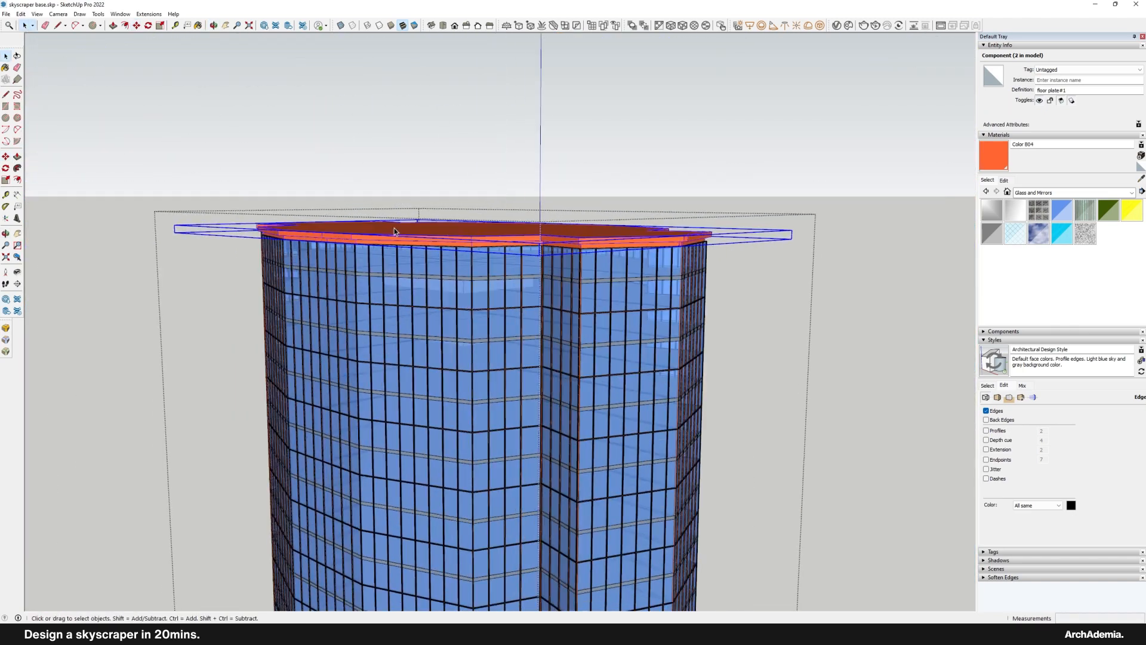
pyautogui.rightClick(390, 230)
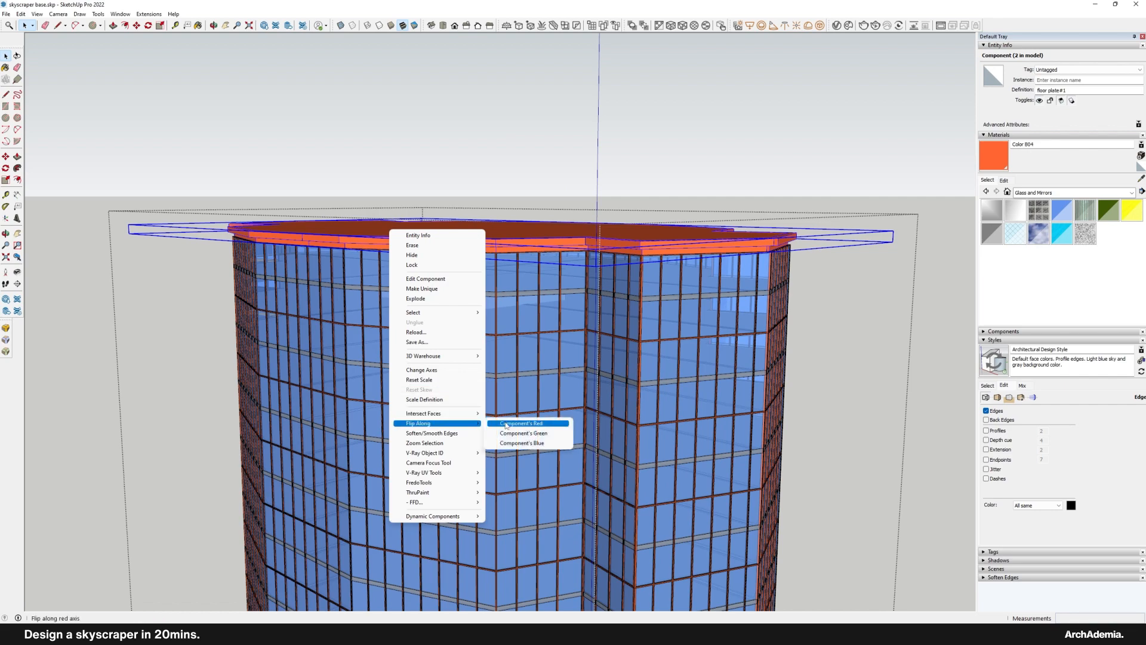
pyautogui.click(511, 444)
pyautogui.moveTo(506, 442); pyautogui.dragTo(410, 301, button='middle')
# Step: Copy the tower's uppermost glazed floor component up about 6,990 mm onto the flipped orange band
pyautogui.click(409, 300)
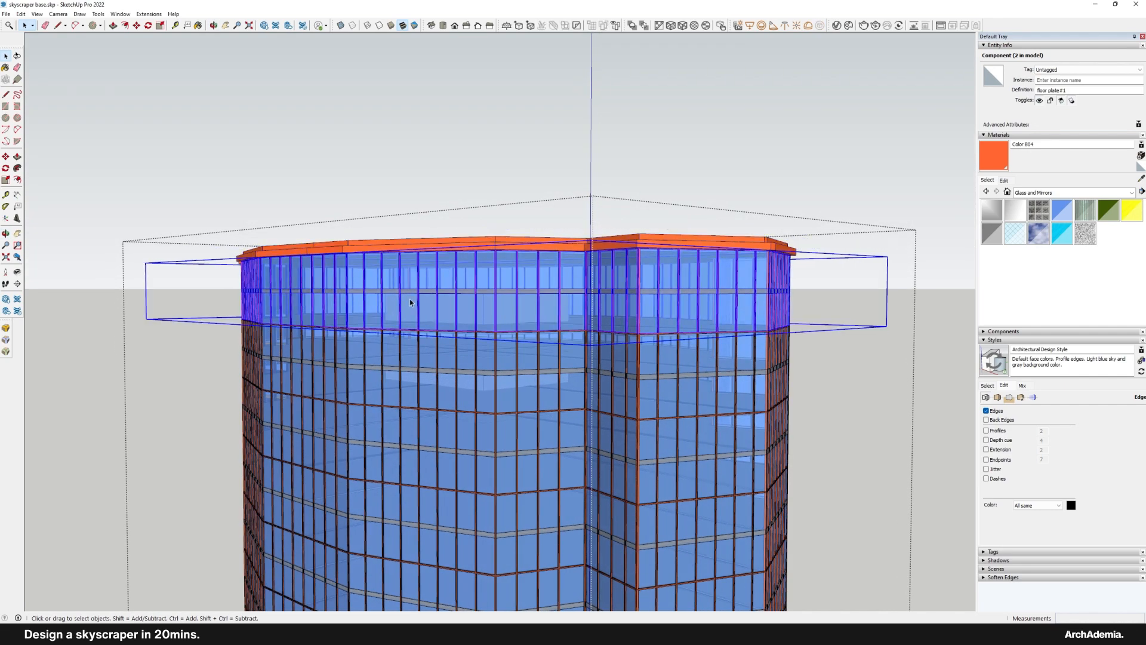
pyautogui.press('m')
pyautogui.scroll(6, 473, 394)
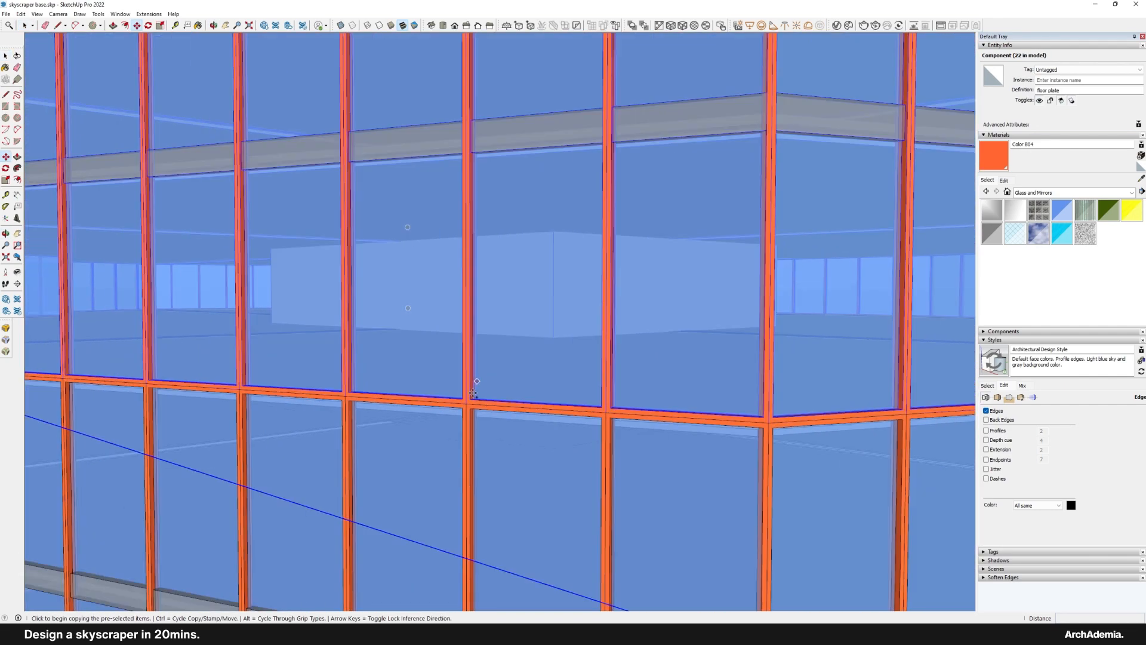
pyautogui.click(467, 405)
pyautogui.scroll(-5, 467, 405)
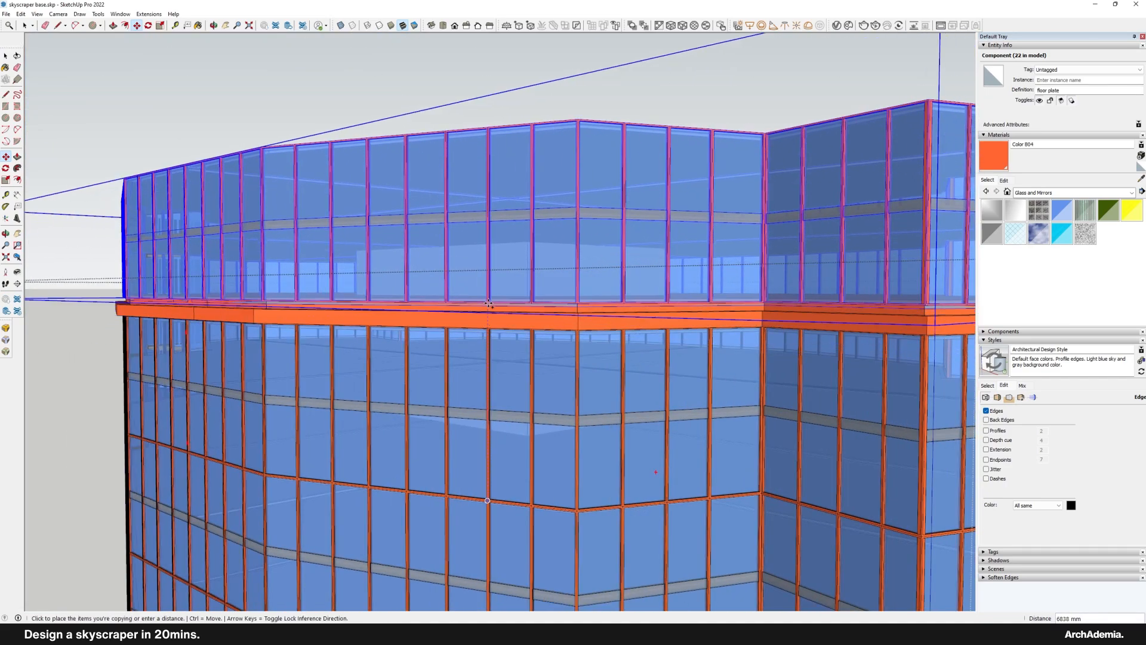
pyautogui.scroll(4, 609, 305)
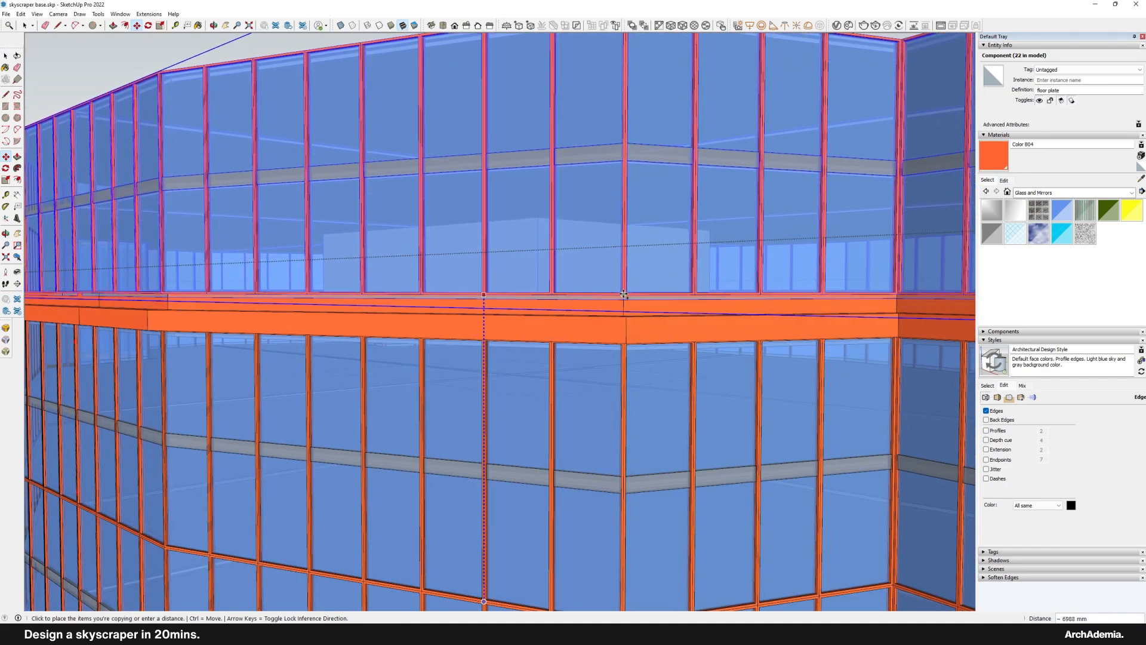
pyautogui.click(622, 297)
# Step: Move the copied top floor up by about 120 mm so it sits above the orange band
pyautogui.scroll(5, 622, 297)
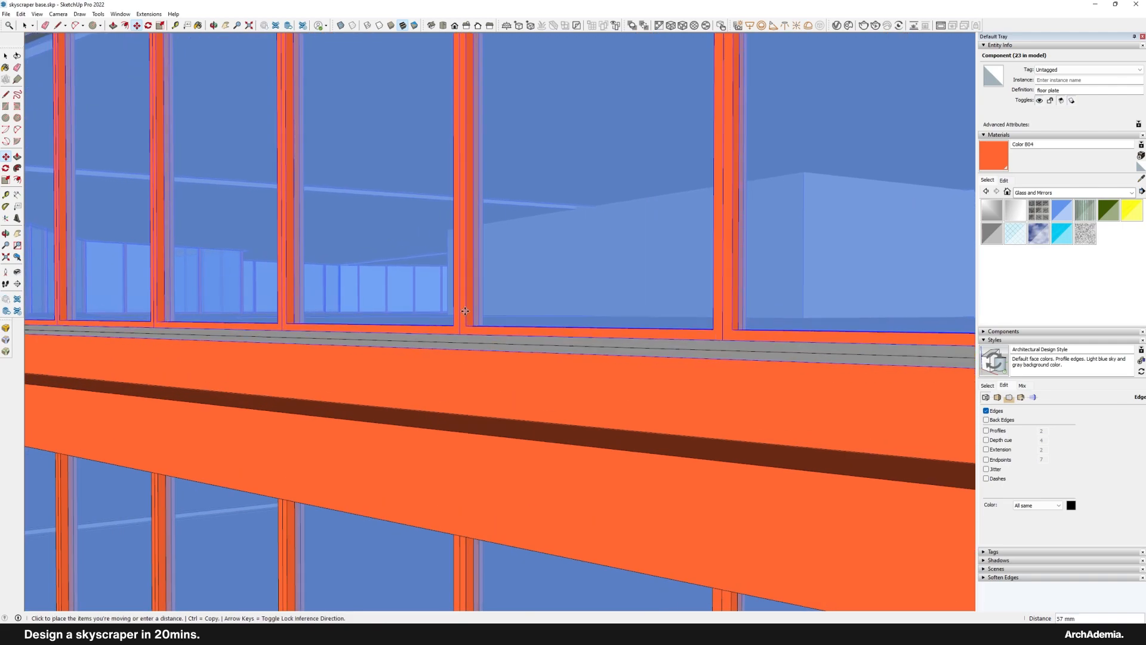
pyautogui.click(466, 322)
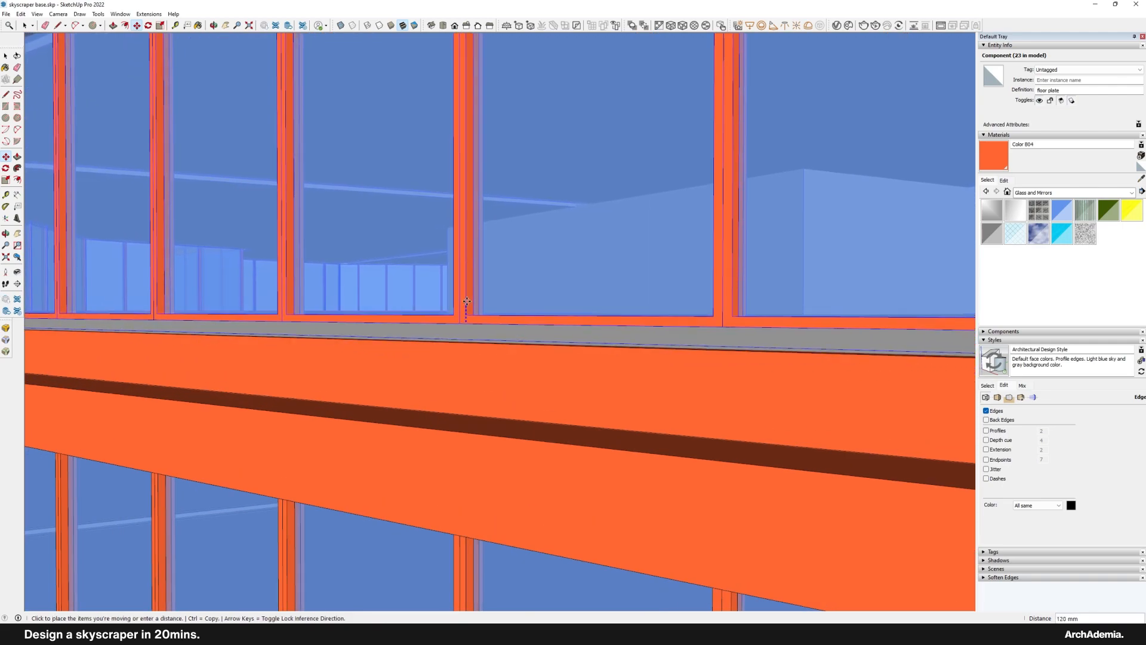
pyautogui.click(466, 304)
pyautogui.scroll(-12, 465, 303)
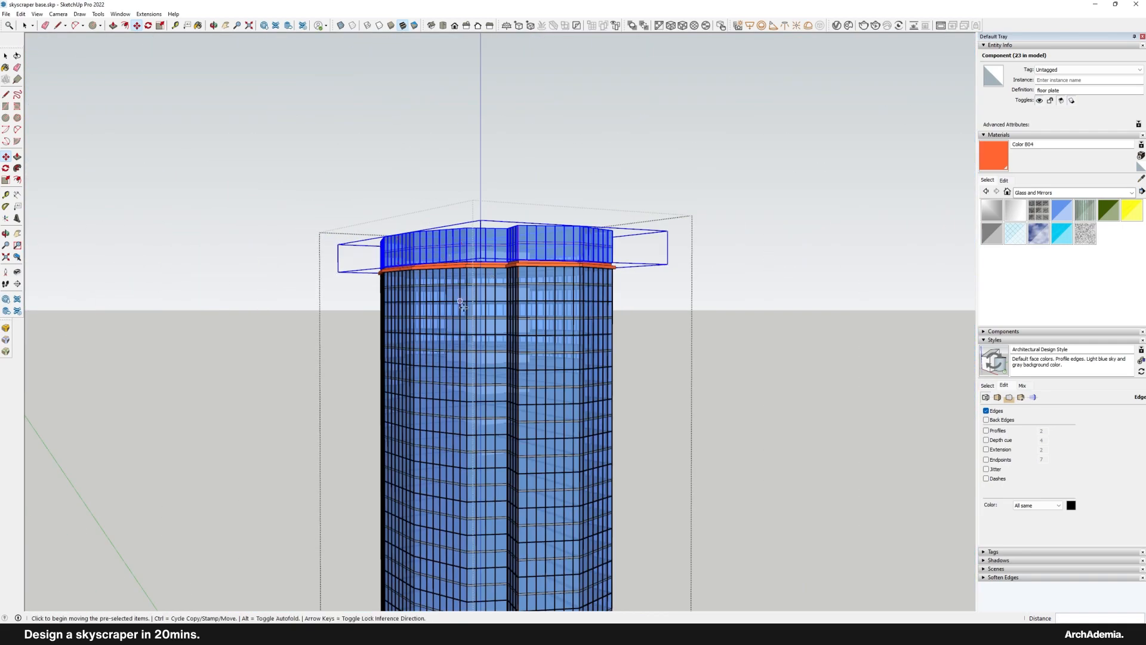
pyautogui.moveTo(460, 302); pyautogui.dragTo(472, 236, button='middle')
pyautogui.press('s')
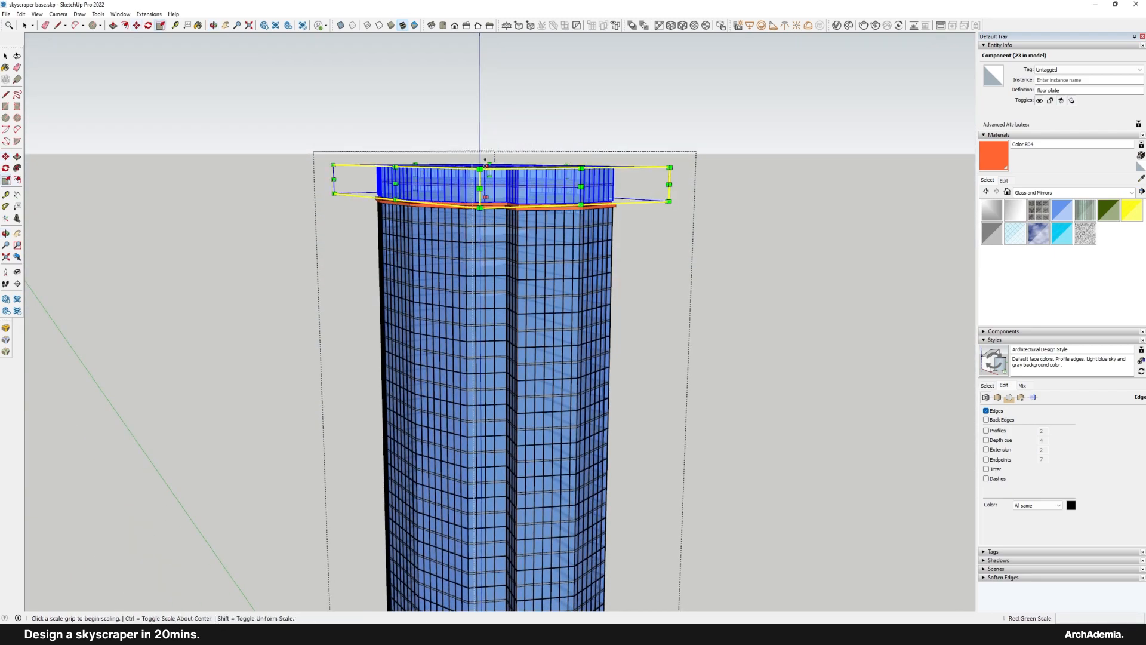
pyautogui.click(25, 26)
pyautogui.scroll(-1, 446, 230)
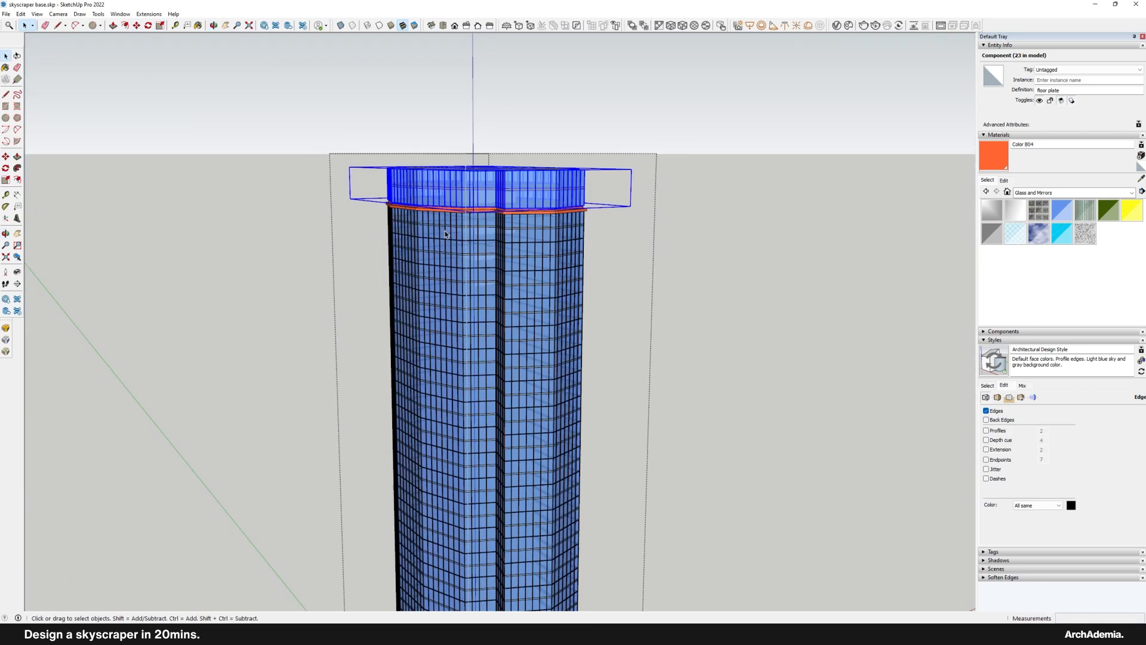
pyautogui.scroll(3, 405, 224)
pyautogui.press('Escape')
pyautogui.scroll(-8, 478, 186)
pyautogui.moveTo(504, 222)
pyautogui.mouseDown(button='middle')
pyautogui.moveTo(517, 189)
pyautogui.moveTo(516, 210)
pyautogui.mouseUp(button='middle')
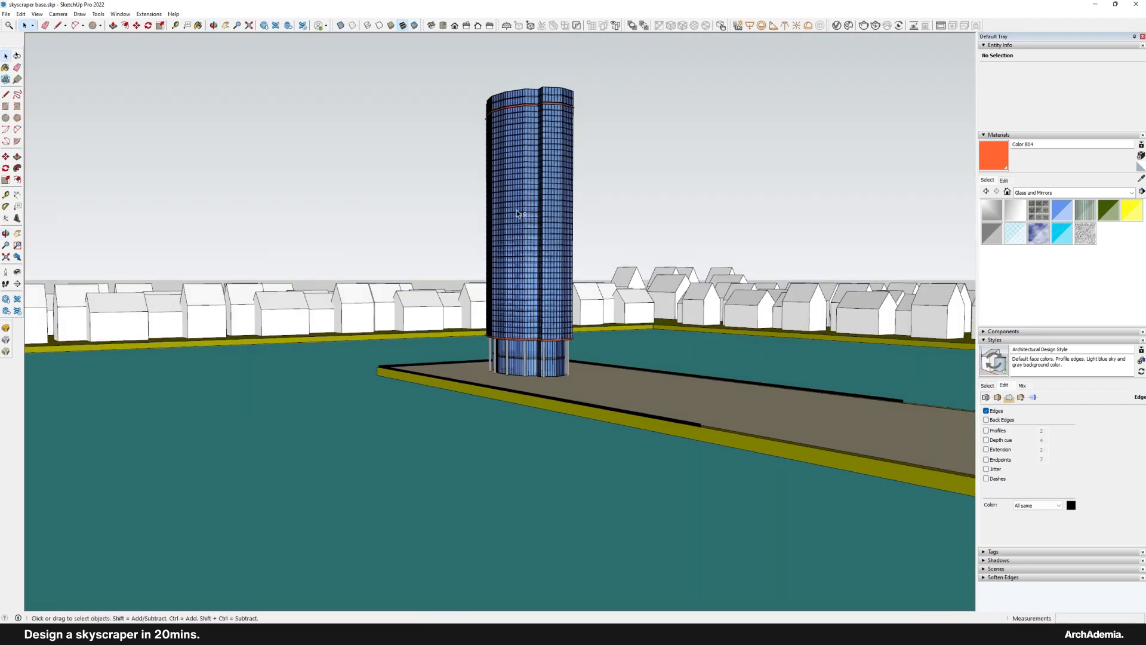
pyautogui.scroll(3, 506, 302)
pyautogui.moveTo(506, 302); pyautogui.dragTo(495, 397, button='middle')
pyautogui.scroll(3, 483, 161)
pyautogui.moveTo(484, 162); pyautogui.dragTo(481, 358, button='middle')
pyautogui.scroll(5, 460, 207)
pyautogui.doubleClick(462, 208)
pyautogui.click(472, 209)
pyautogui.scroll(-5, 471, 209)
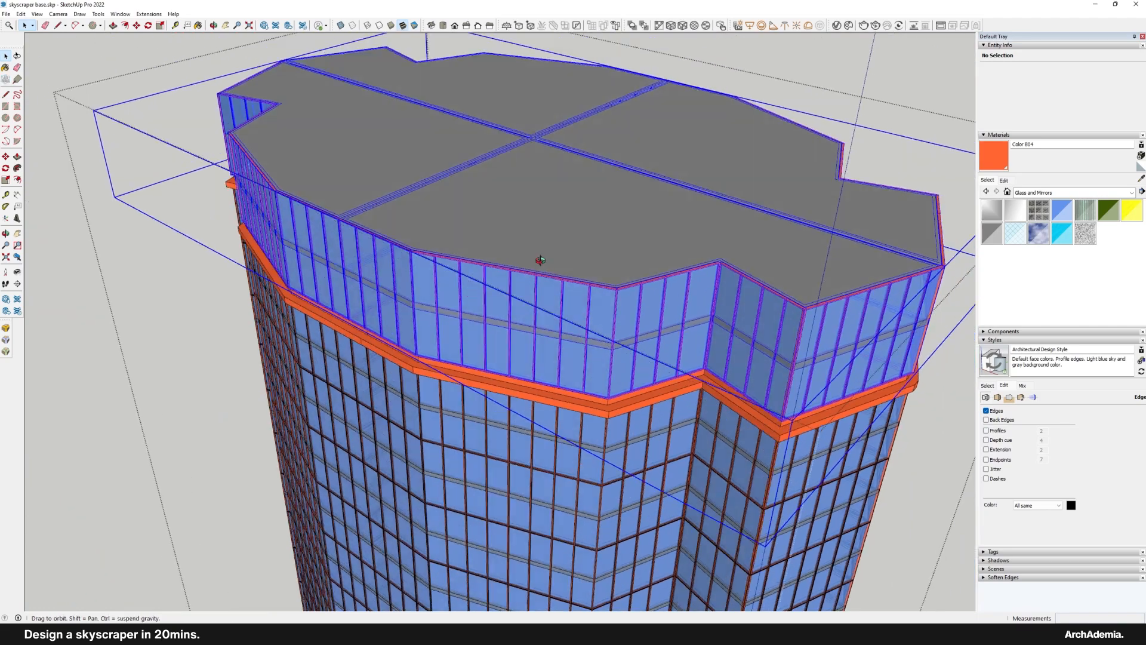
pyautogui.scroll(5, 451, 264)
pyautogui.doubleClick(476, 226)
pyautogui.click(477, 225)
pyautogui.moveTo(476, 227); pyautogui.dragTo(489, 286, button='middle')
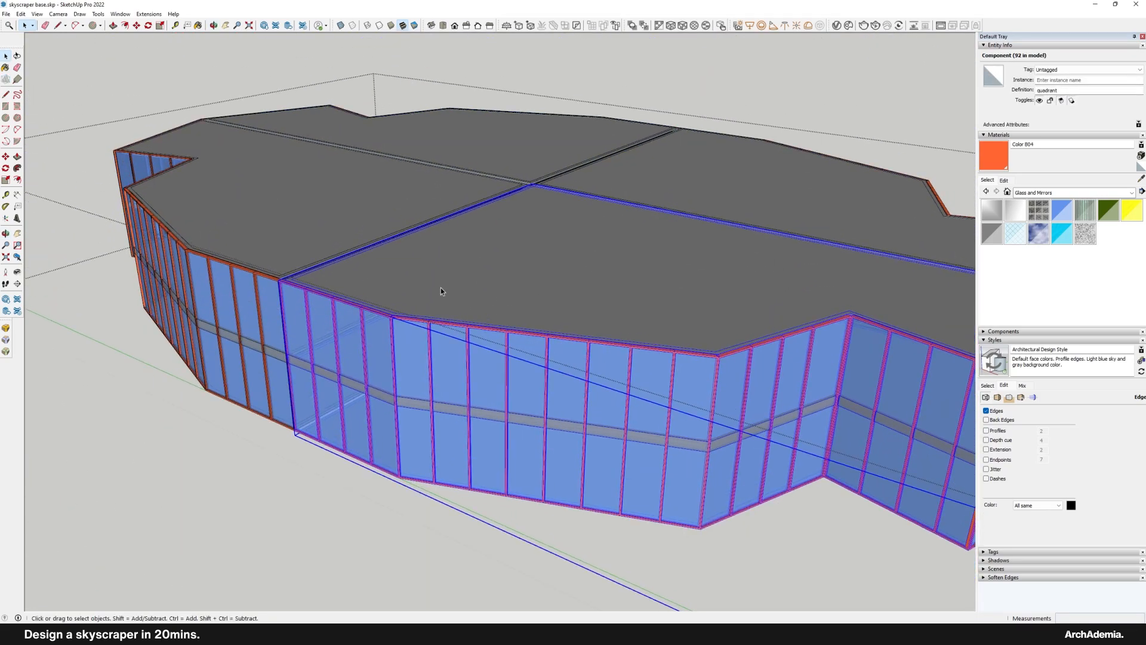
pyautogui.scroll(-3, 391, 296)
pyautogui.click(353, 248)
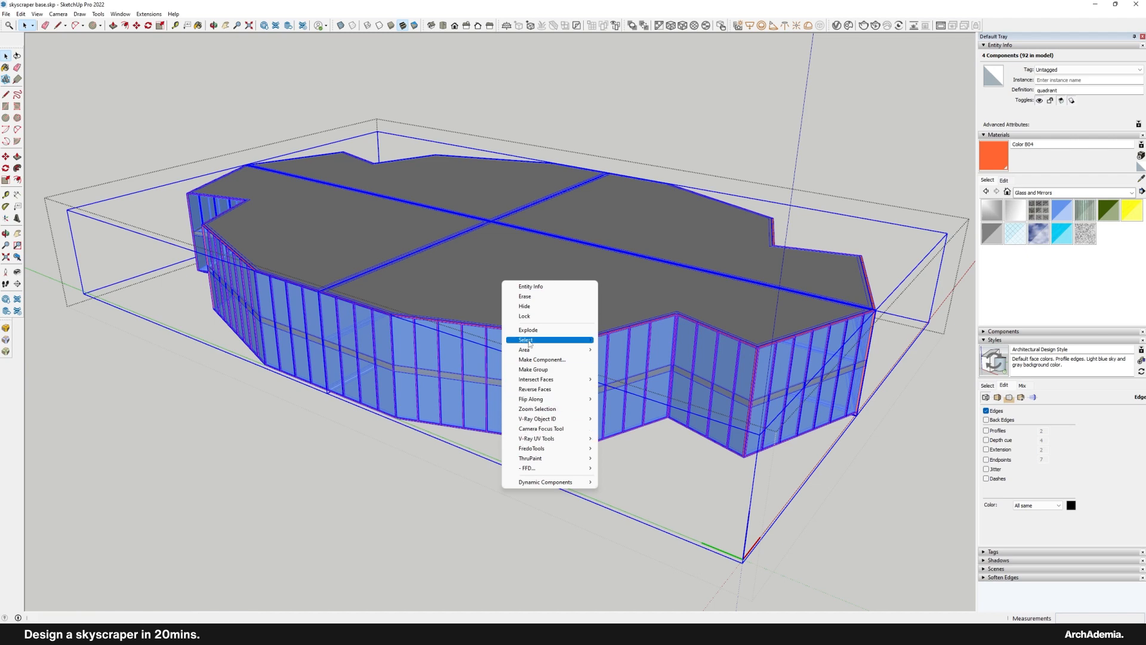
pyautogui.click(458, 321)
pyautogui.moveTo(459, 321)
pyautogui.mouseDown(button='middle')
pyautogui.moveTo(456, 312)
pyautogui.moveTo(458, 335)
pyautogui.mouseUp(button='middle')
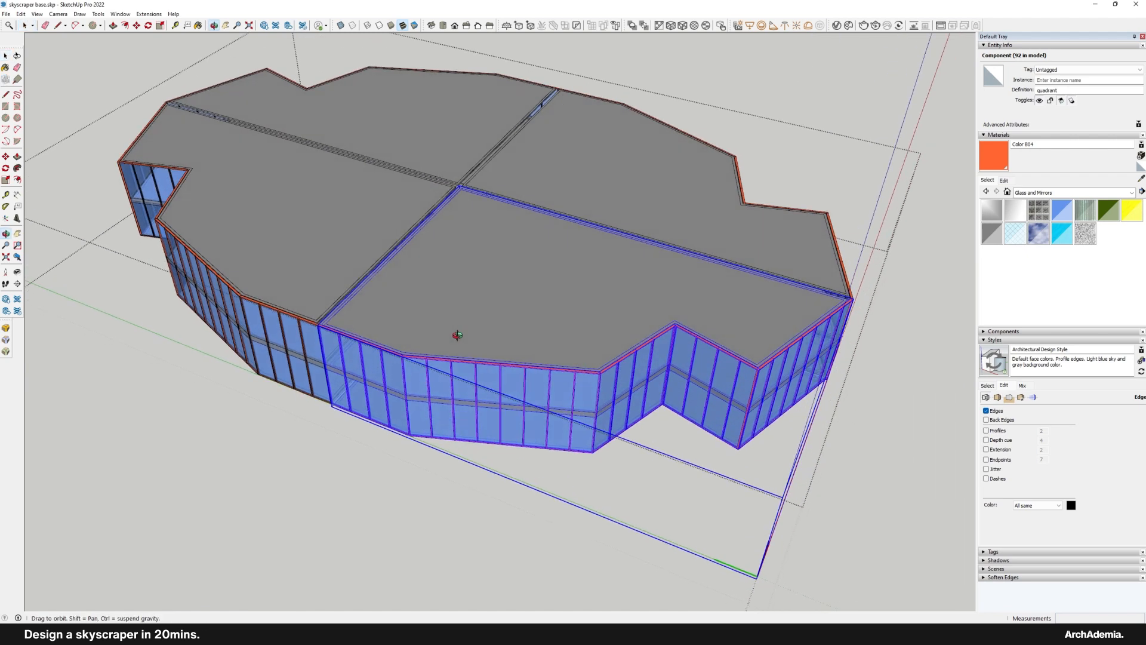
pyautogui.scroll(-3, 458, 334)
pyautogui.press('Escape')
# Step: Make the top floor component above the orange band unique and open it for editing
pyautogui.rightClick(426, 282)
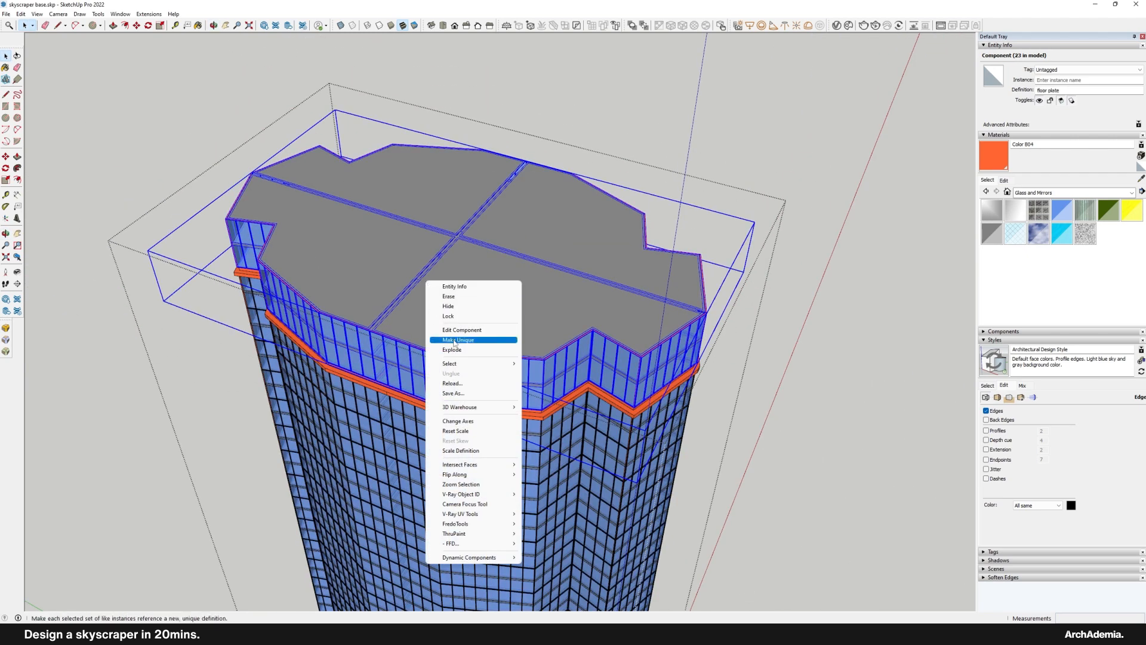
pyautogui.click(454, 340)
pyautogui.doubleClick(475, 327)
# Step: Select all four quadrant components of the top floor and make them unique together
pyautogui.scroll(5, 469, 314)
pyautogui.rightClick(476, 310)
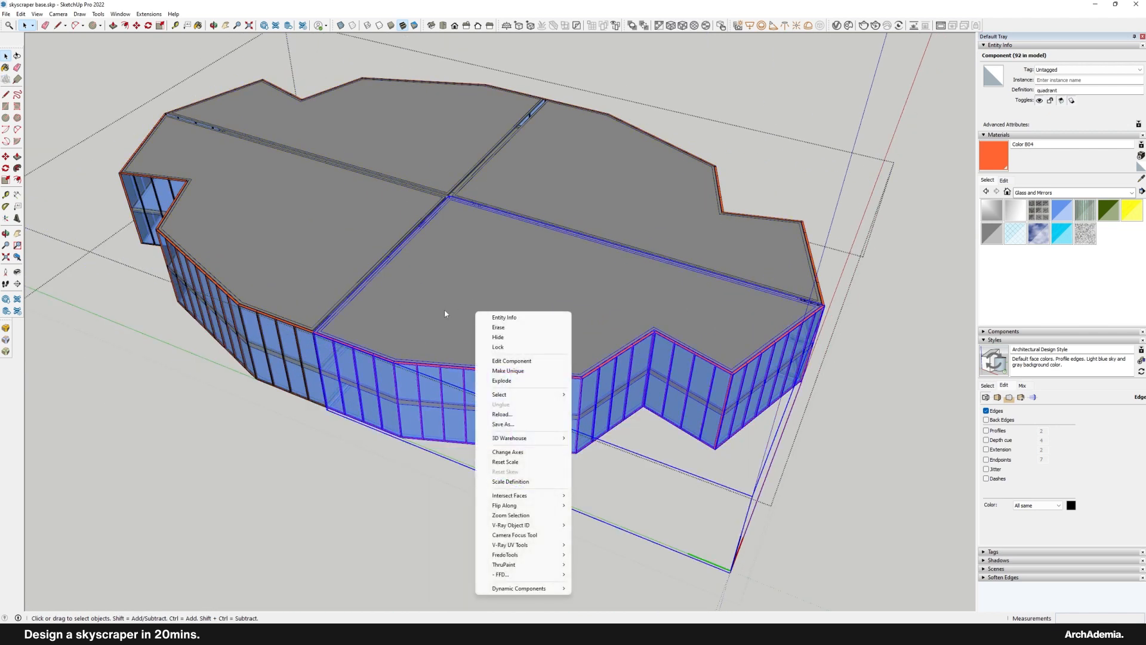
pyautogui.click(444, 310)
pyautogui.moveTo(455, 308); pyautogui.dragTo(449, 325, button='middle')
pyautogui.scroll(-2, 449, 325)
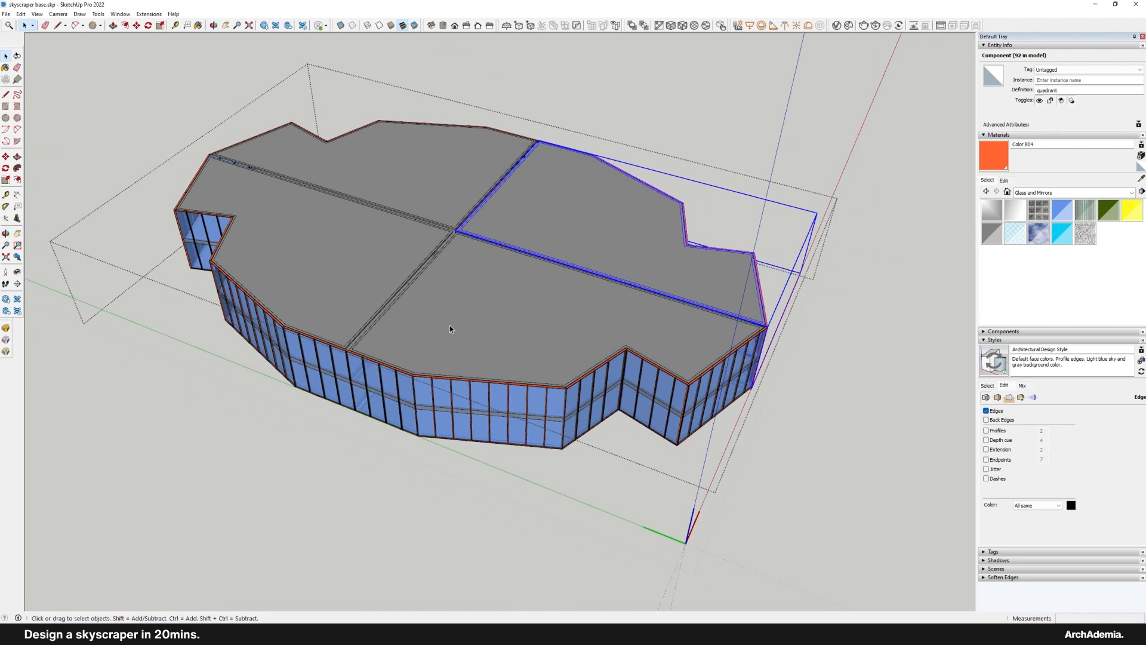
pyautogui.click(450, 325)
pyautogui.scroll(2, 348, 278)
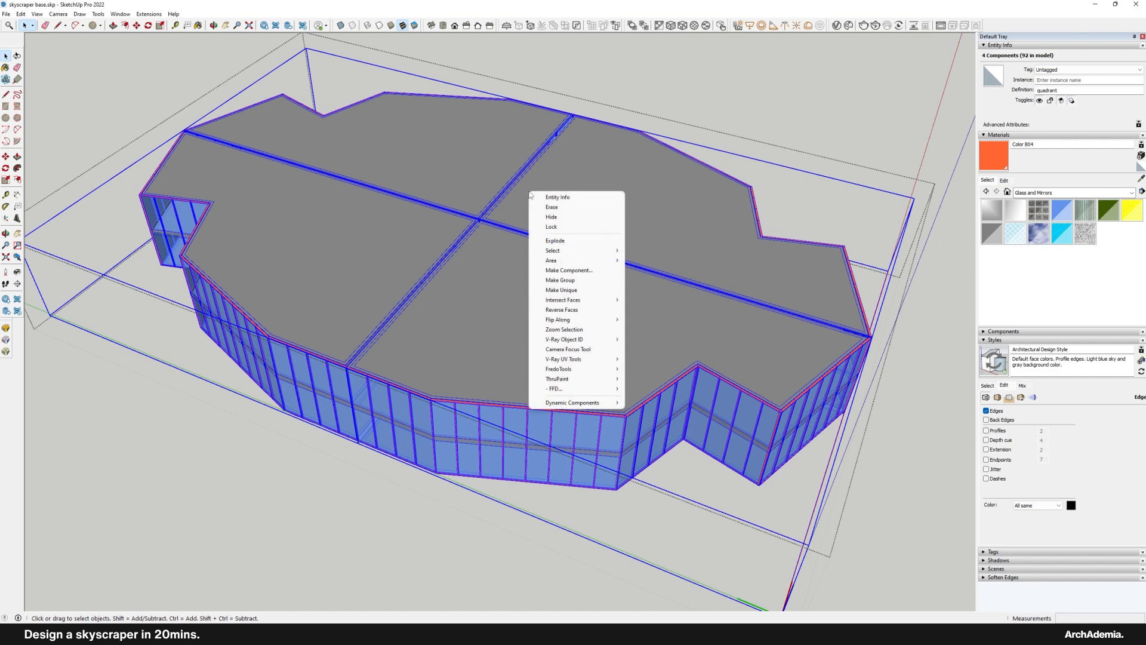
pyautogui.click(552, 291)
pyautogui.scroll(10, 478, 340)
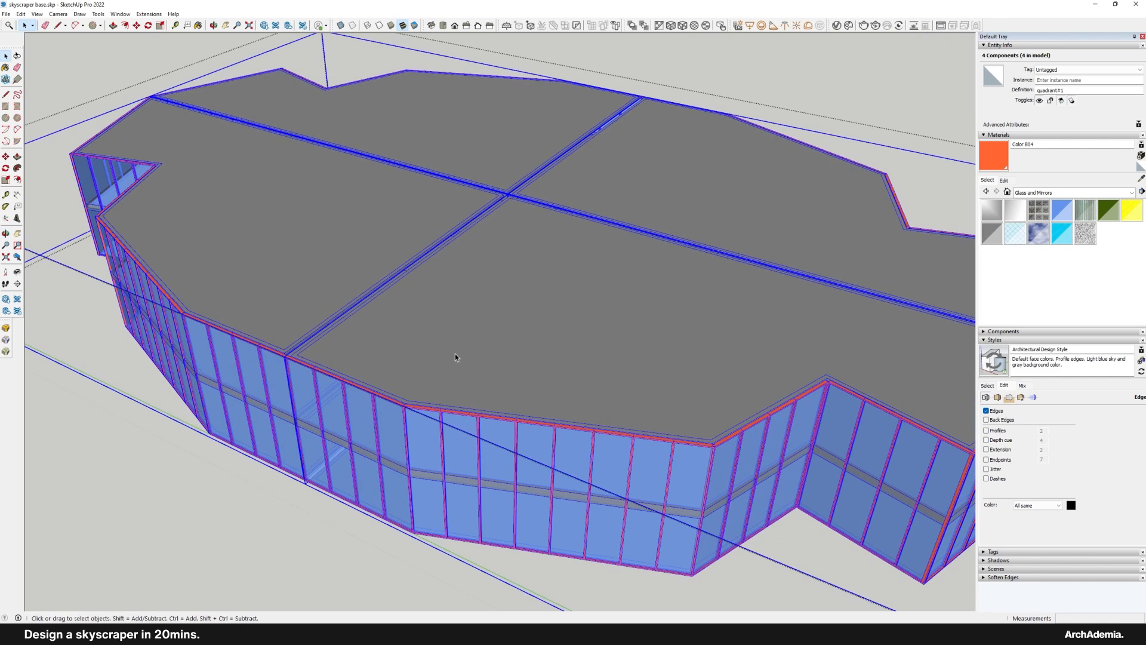
# Step: Delete the roof slab inside one top-floor quadrant to leave an open glazed parapet, and close the components
pyautogui.click(295, 238)
pyautogui.keyDown('shift'); pyautogui.moveTo(419, 438); pyautogui.dragTo(392, 366, button='middle'); pyautogui.keyUp('shift')
pyautogui.click(411, 371)
pyautogui.scroll(-3, 410, 371)
pyautogui.scroll(10, 388, 376)
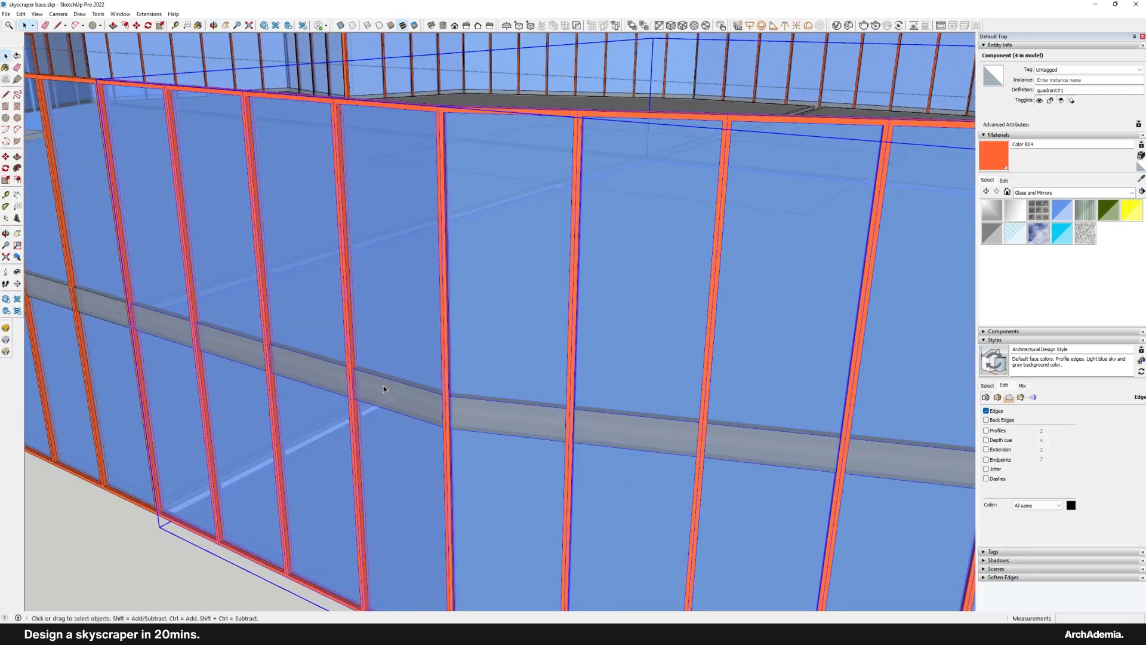
pyautogui.press('space')
pyautogui.scroll(-10, 524, 410)
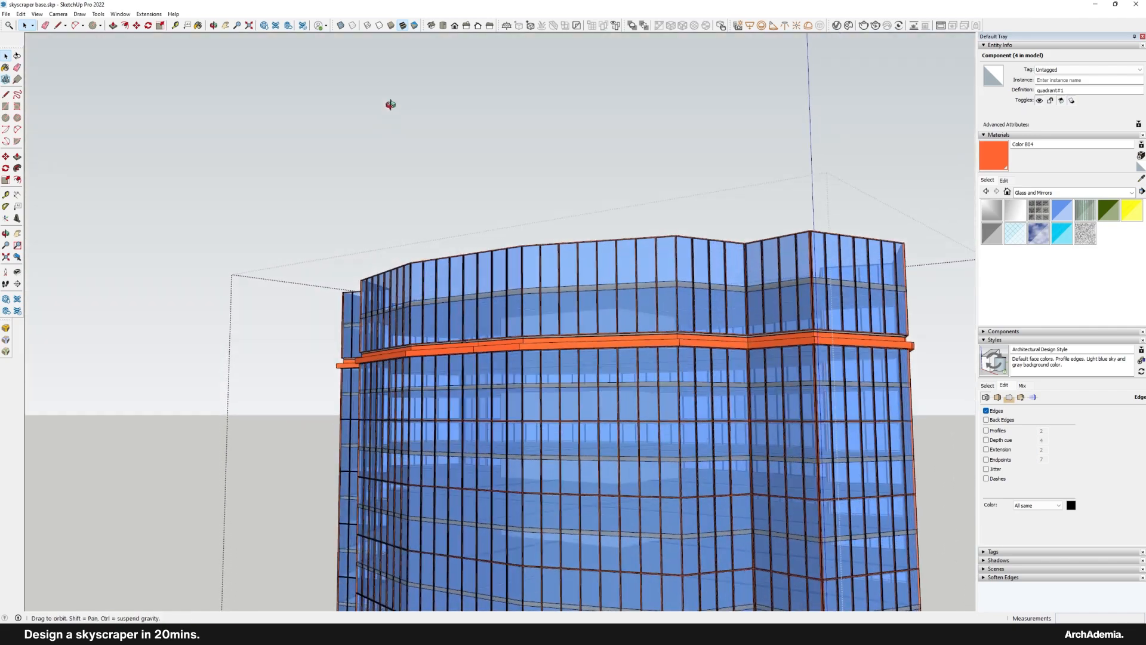
pyautogui.moveTo(389, 102); pyautogui.dragTo(498, 259, button='middle')
pyautogui.scroll(8, 329, 210)
pyautogui.click(372, 224)
pyautogui.moveTo(397, 272); pyautogui.dragTo(404, 253, button='middle')
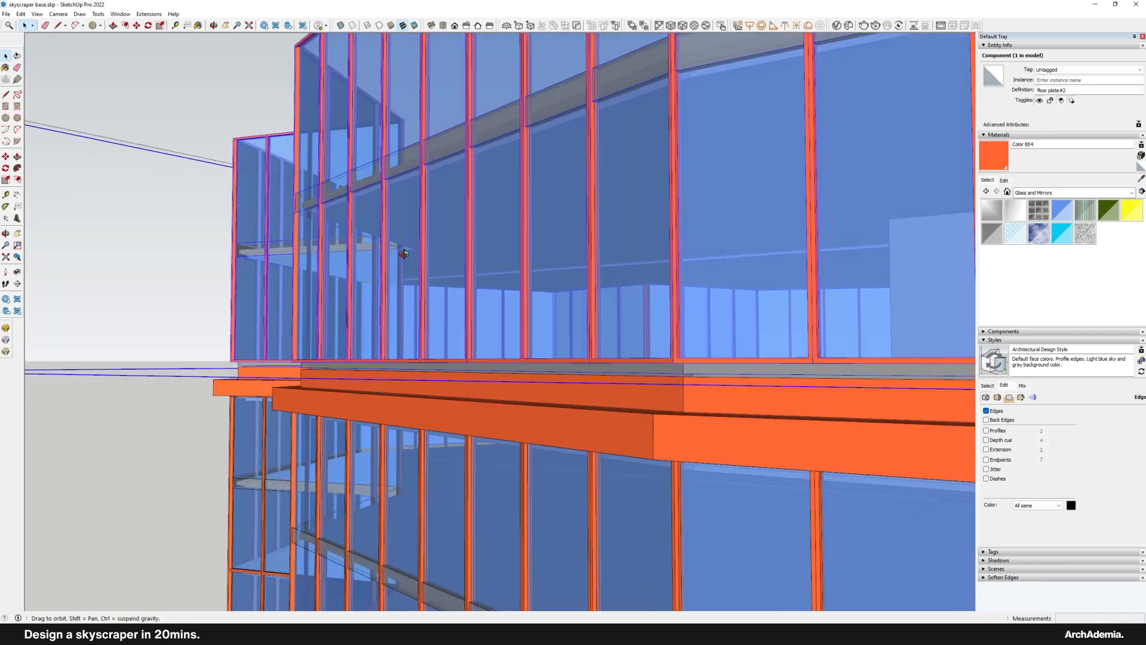
pyautogui.scroll(5, 358, 299)
pyautogui.press('m')
pyautogui.click(307, 354)
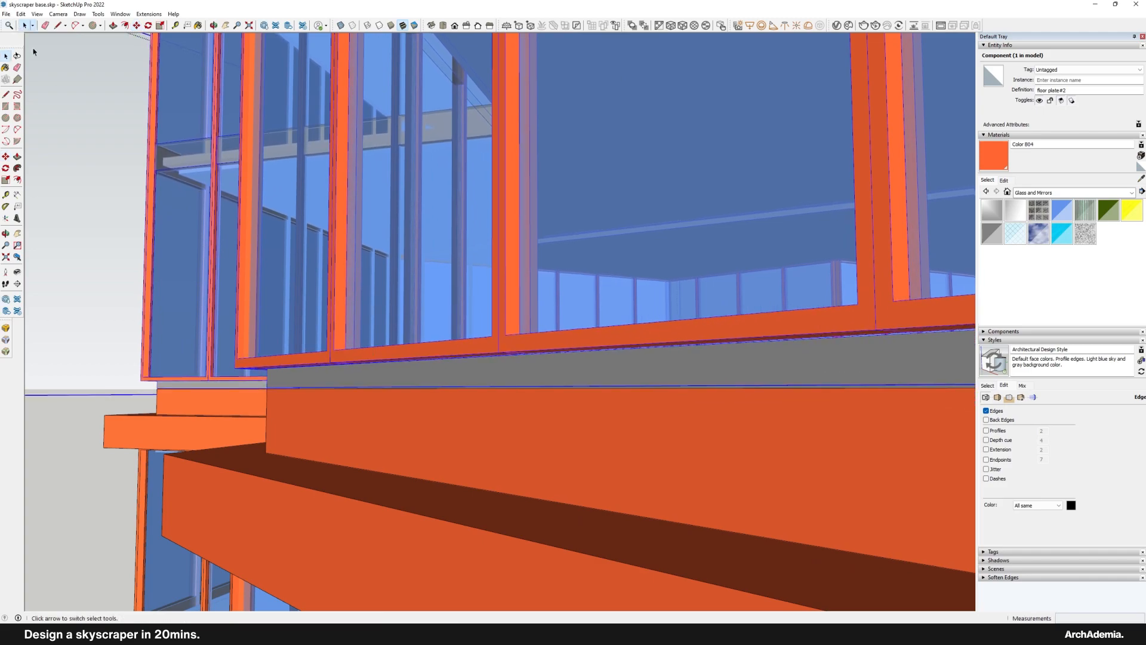
# Step: Open a typical tower floor plate component and one of its quadrants for editing
pyautogui.scroll(-10, 382, 270)
pyautogui.click(434, 294)
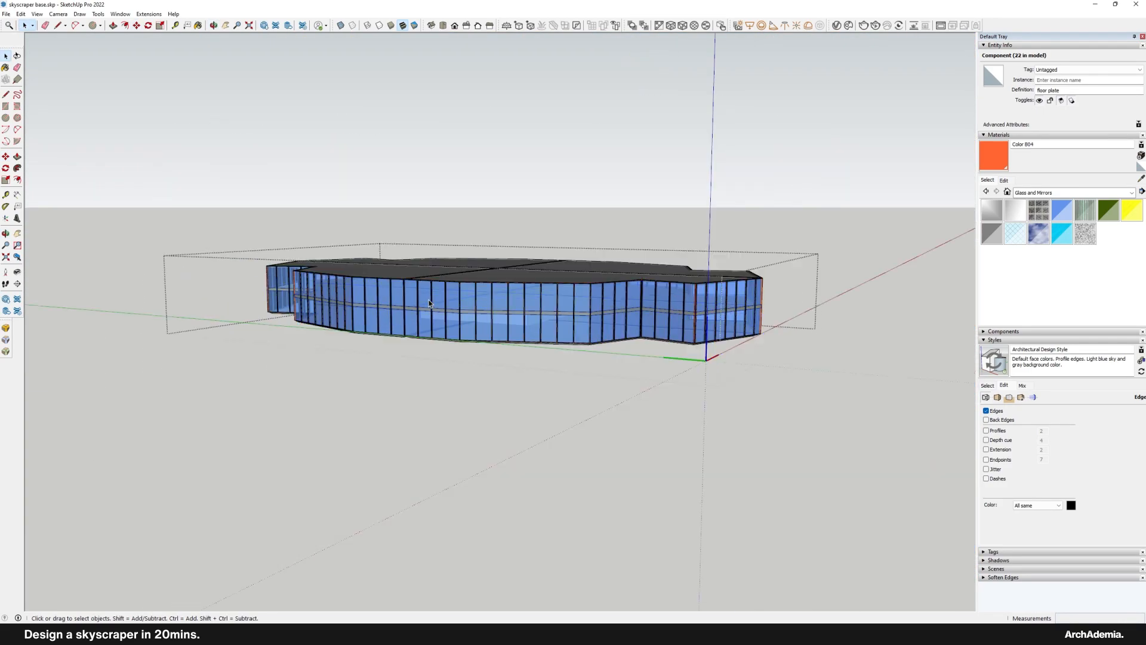
pyautogui.moveTo(596, 418); pyautogui.dragTo(489, 330, button='middle')
pyautogui.scroll(5, 408, 346)
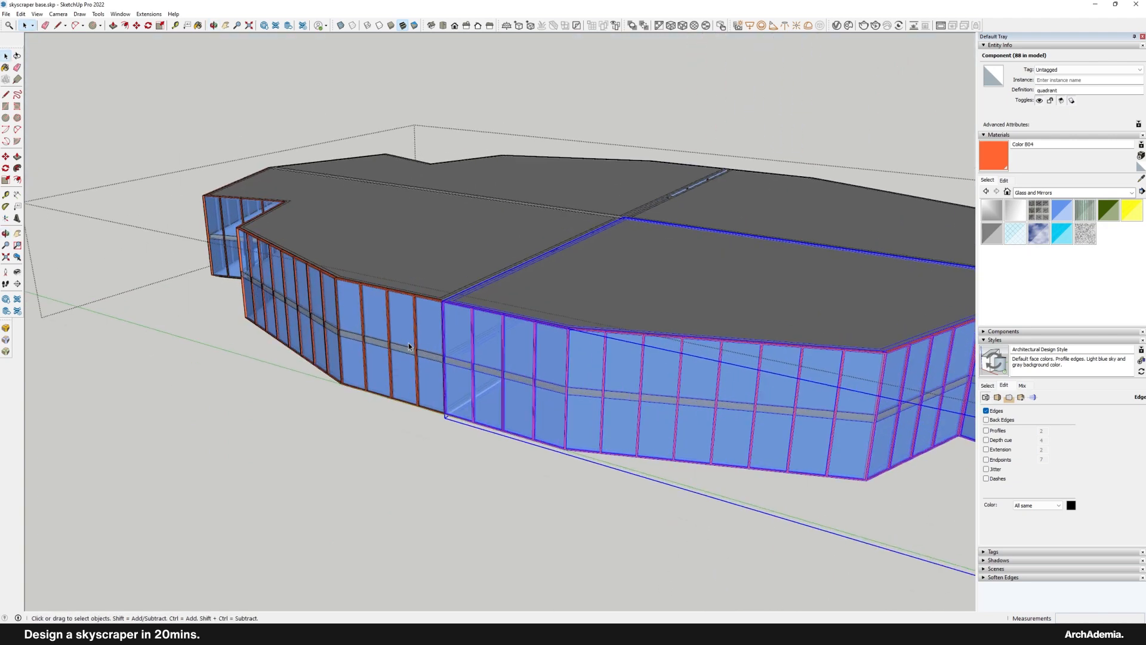
pyautogui.scroll(2, 406, 335)
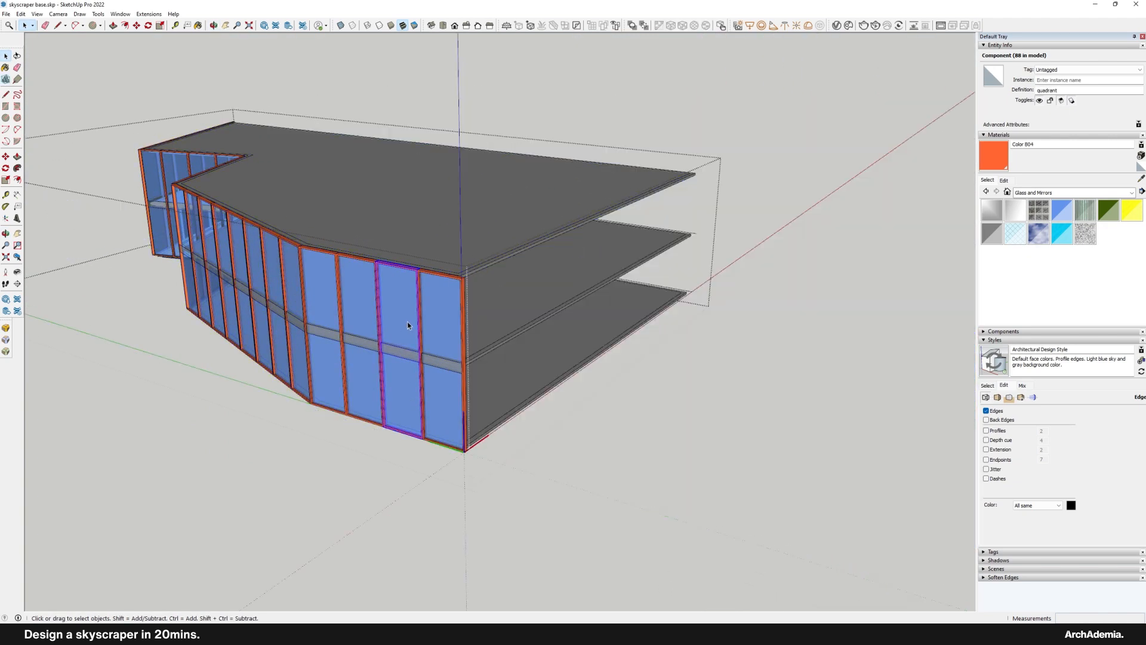
# Step: Select ten spaced-out curtain wall panels around the quadrant's facade and make them unique together
pyautogui.moveTo(407, 322); pyautogui.dragTo(597, 357, button='middle')
pyautogui.moveTo(557, 324); pyautogui.dragTo(655, 345, button='middle')
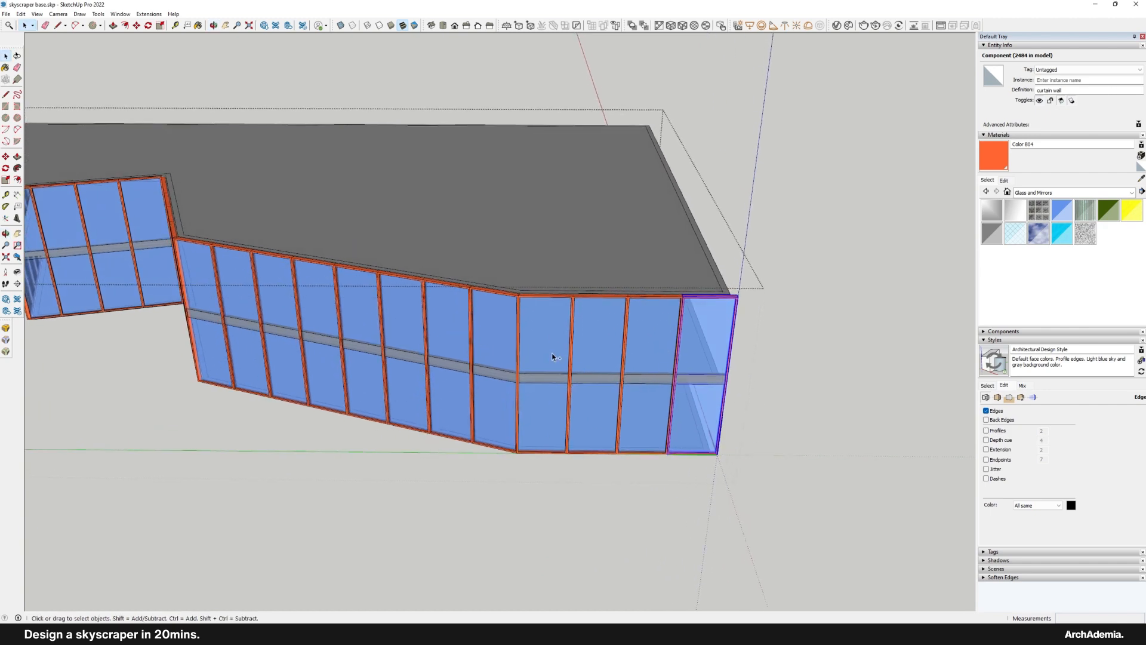
pyautogui.keyDown('shift'); pyautogui.click(552, 352); pyautogui.keyUp('shift')
pyautogui.moveTo(551, 353); pyautogui.dragTo(528, 360, button='middle')
pyautogui.keyDown('shift'); pyautogui.click(529, 360); pyautogui.keyUp('shift')
pyautogui.keyDown('shift'); pyautogui.click(366, 311); pyautogui.keyUp('shift')
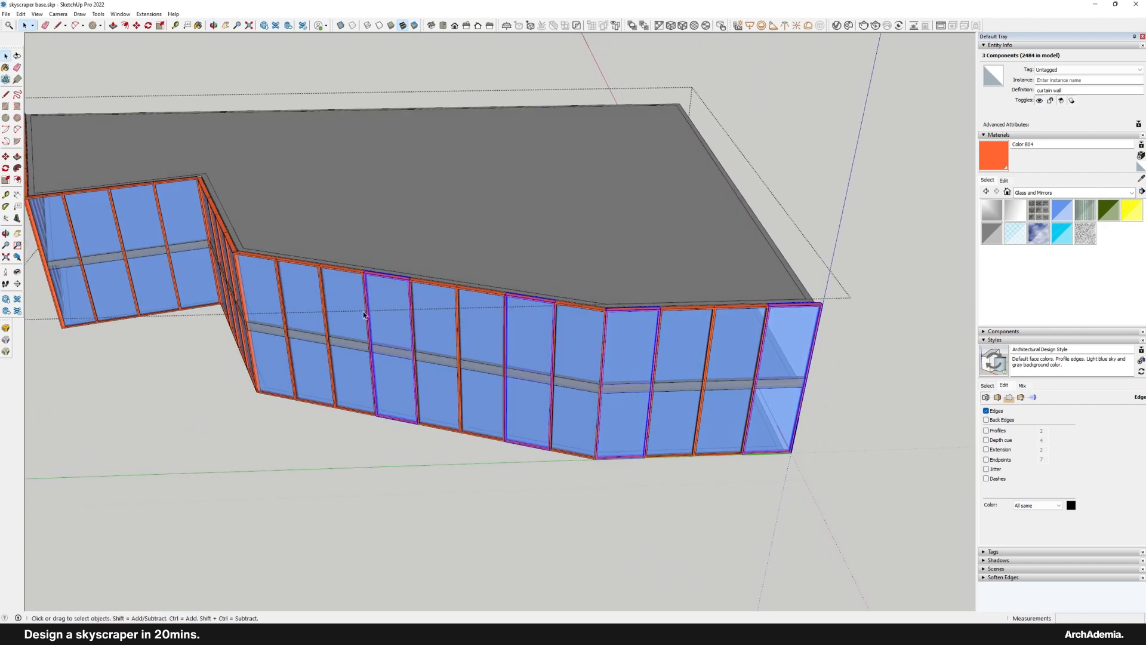
pyautogui.moveTo(363, 310); pyautogui.dragTo(605, 347, button='middle')
pyautogui.keyDown('shift'); pyautogui.click(510, 336); pyautogui.keyUp('shift')
pyautogui.moveTo(510, 336); pyautogui.dragTo(687, 353, button='middle')
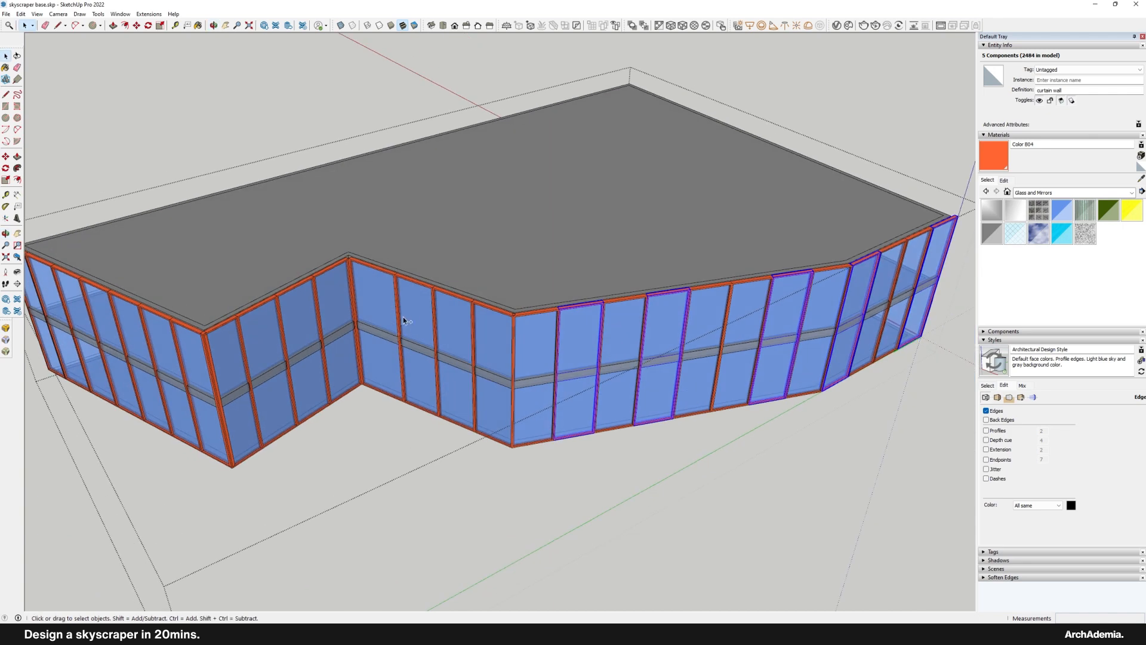
pyautogui.keyDown('shift'); pyautogui.click(404, 316); pyautogui.keyUp('shift')
pyautogui.moveTo(403, 317); pyautogui.dragTo(429, 331, button='middle')
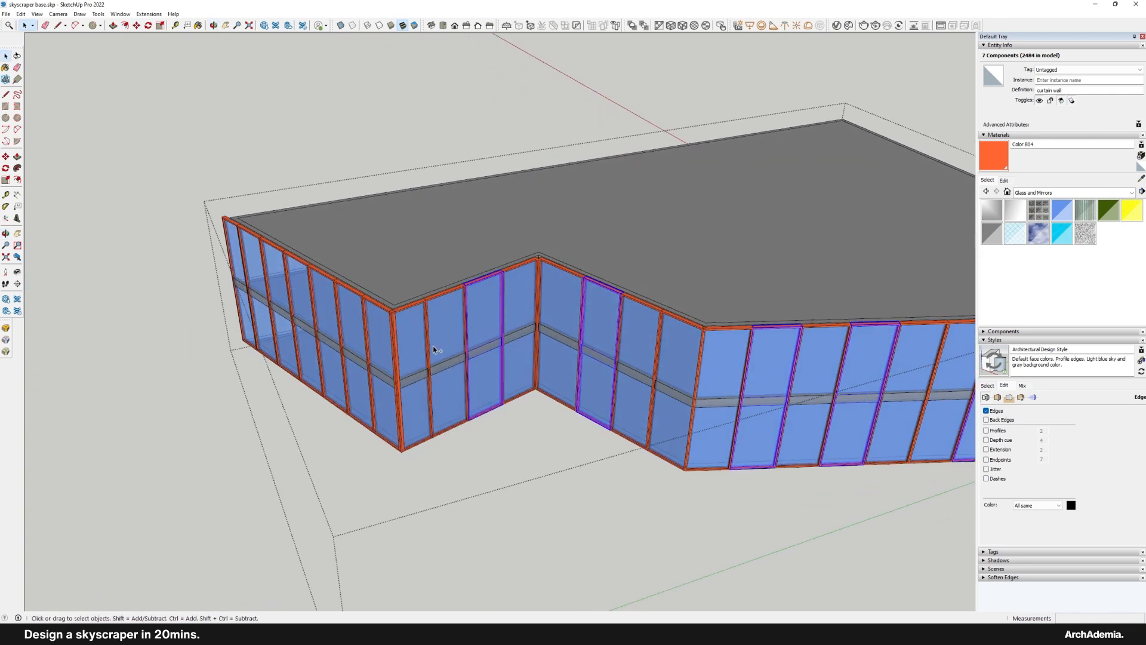
pyautogui.keyDown('shift'); pyautogui.click(410, 346); pyautogui.keyUp('shift')
pyautogui.moveTo(406, 356); pyautogui.dragTo(410, 351, button='middle')
pyautogui.keyDown('shift'); pyautogui.click(410, 351); pyautogui.keyUp('shift')
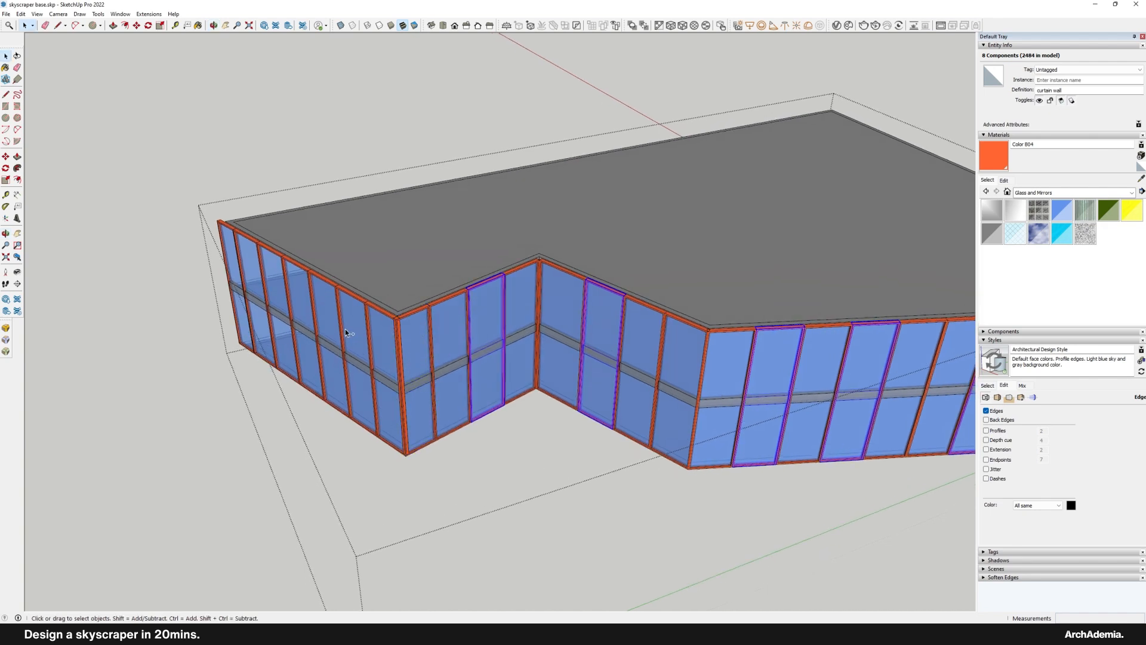
pyautogui.keyDown('shift'); pyautogui.click(345, 328); pyautogui.keyUp('shift')
pyautogui.keyDown('shift'); pyautogui.click(247, 292); pyautogui.keyUp('shift')
pyautogui.scroll(-4, 251, 292)
pyautogui.moveTo(257, 299); pyautogui.dragTo(564, 332, button='middle')
pyautogui.scroll(3, 566, 346)
pyautogui.scroll(2, 568, 357)
pyautogui.rightClick(613, 346)
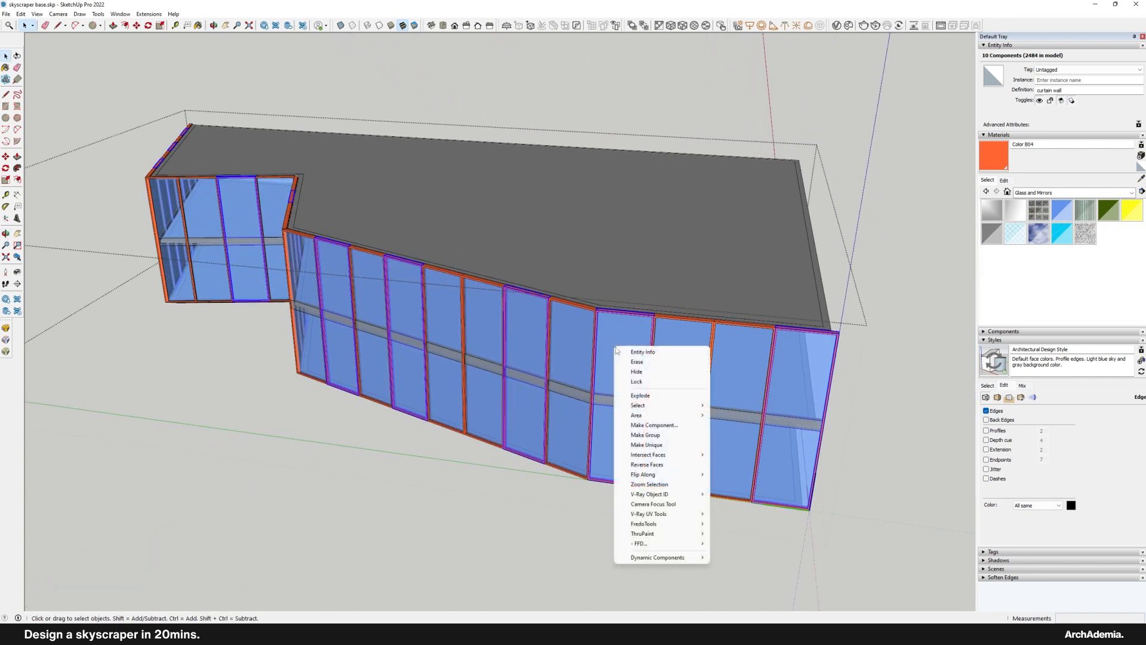
pyautogui.click(641, 445)
# Step: Paint the glass pane inside a unique curtain wall panel with Translucent Glass Dark Green, and close the components
pyautogui.scroll(6, 668, 391)
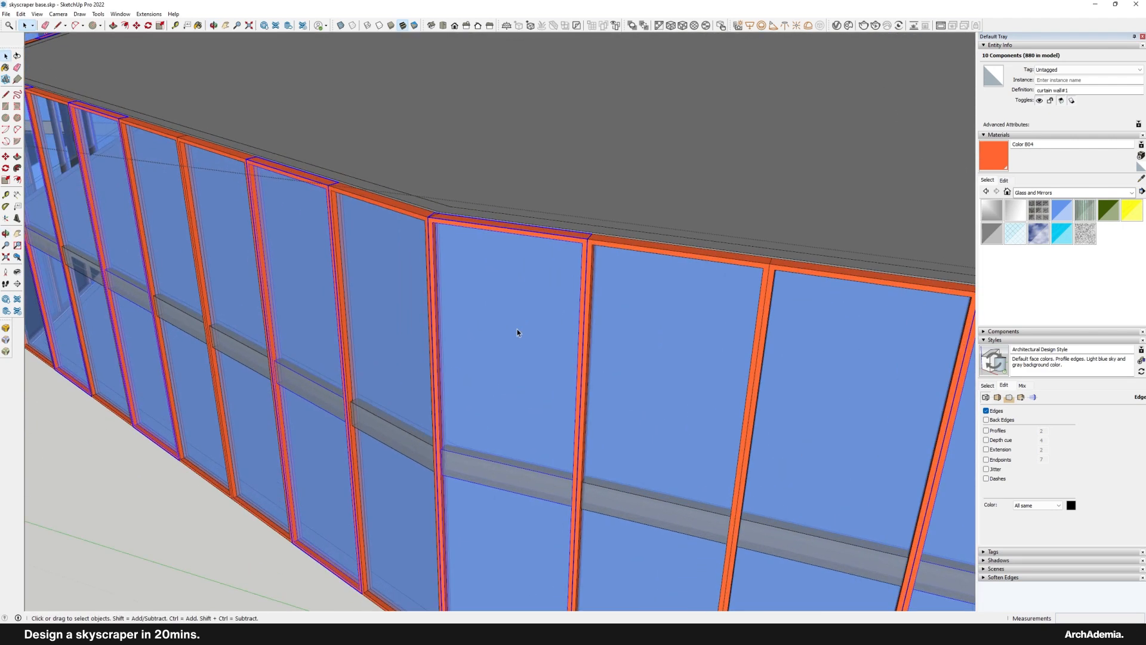
pyautogui.doubleClick(516, 328)
pyautogui.moveTo(502, 320); pyautogui.dragTo(496, 331, button='middle')
pyautogui.scroll(3, 496, 331)
pyautogui.doubleClick(486, 374)
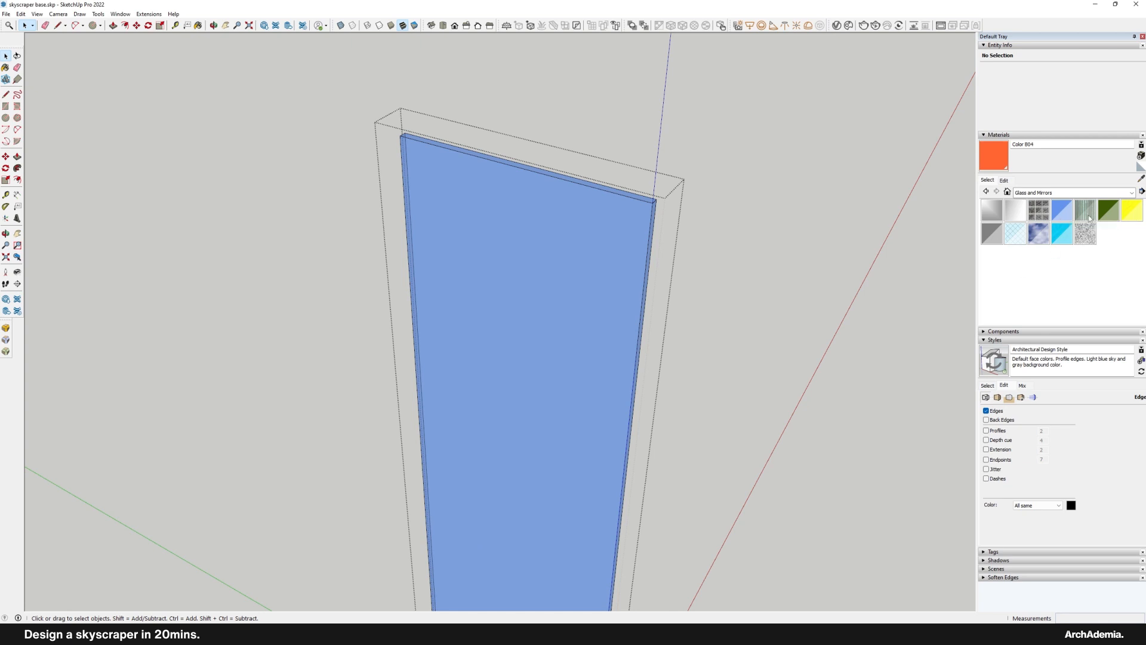
pyautogui.keyDown('shift'); pyautogui.click(541, 267); pyautogui.keyUp('shift')
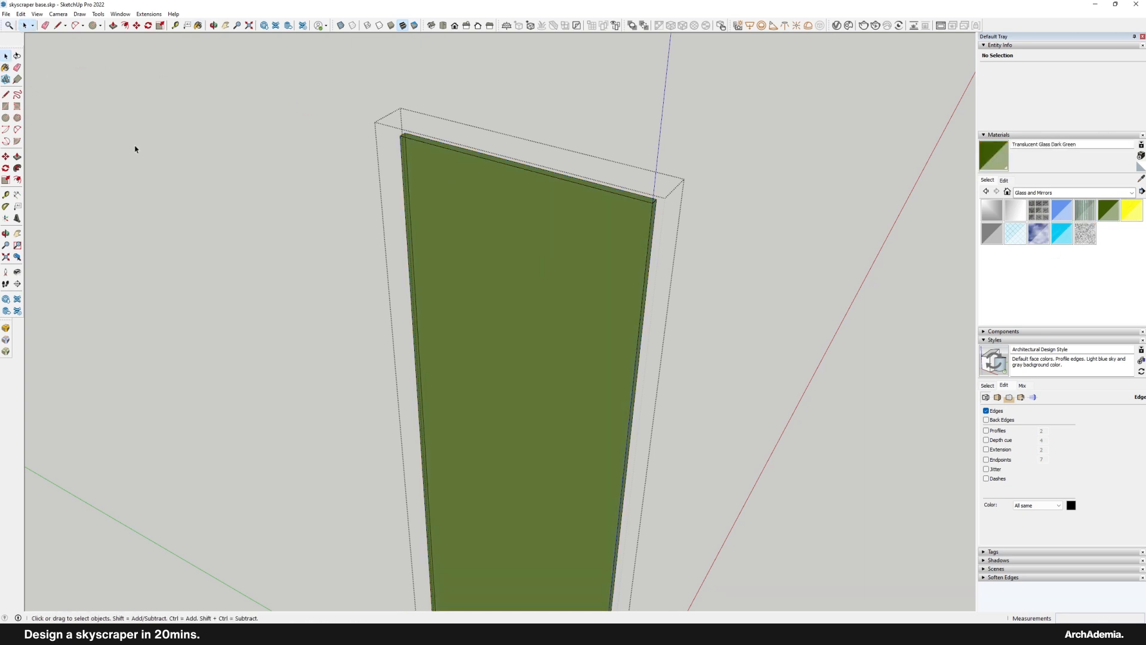
pyautogui.scroll(-5, 507, 287)
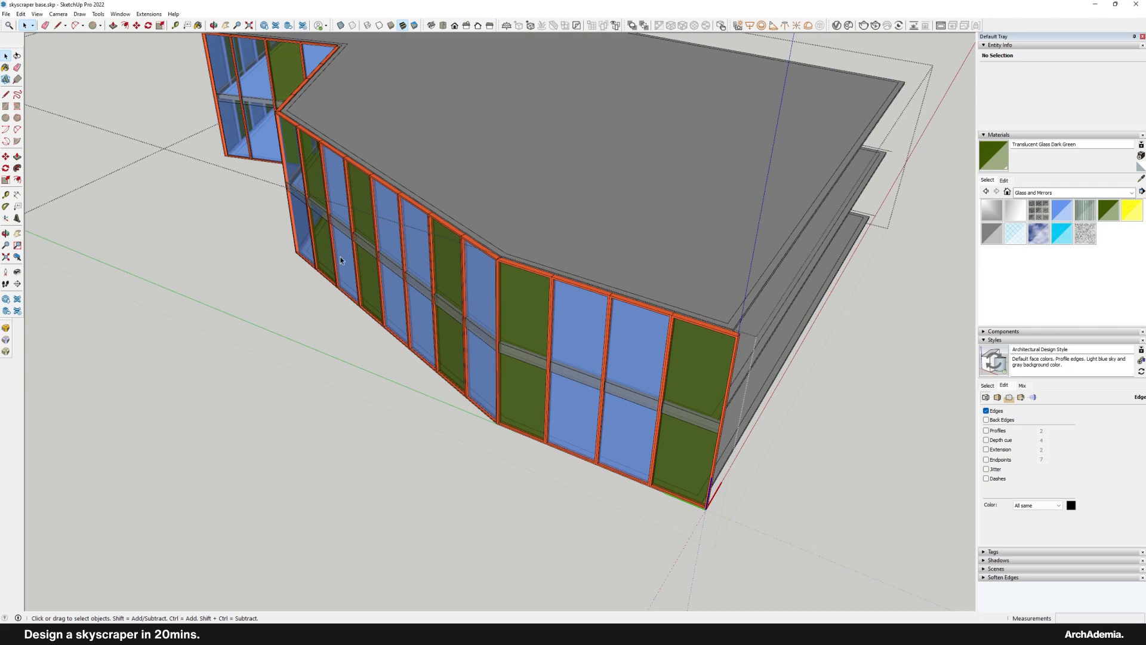
pyautogui.scroll(-5, 340, 257)
pyautogui.scroll(3, 513, 308)
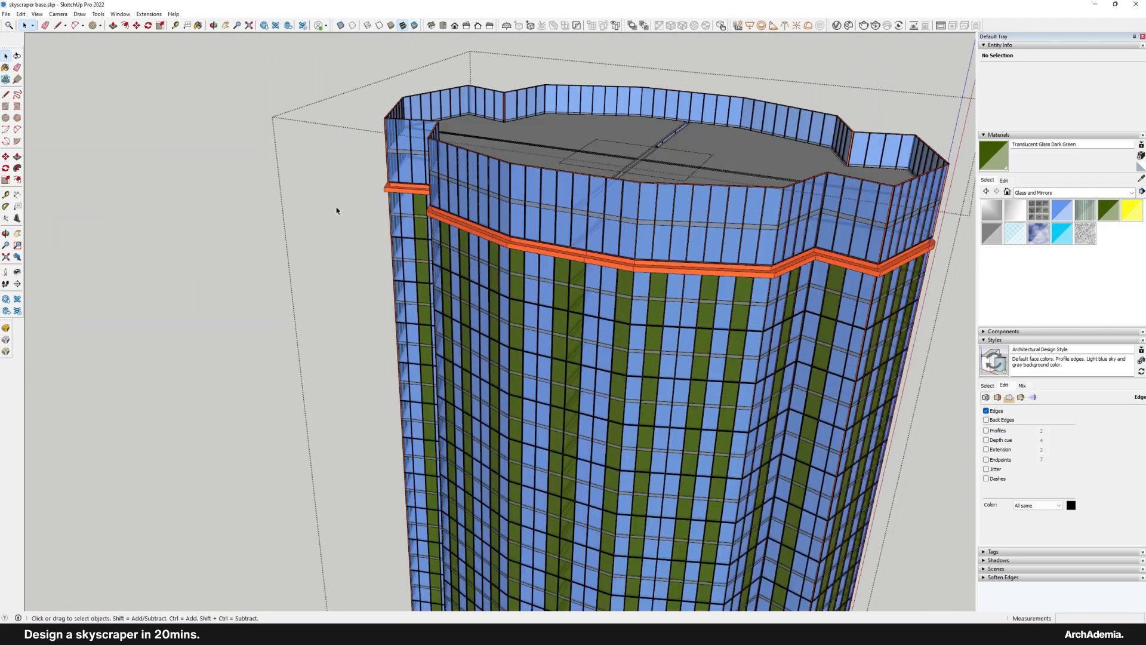
pyautogui.scroll(5, 484, 275)
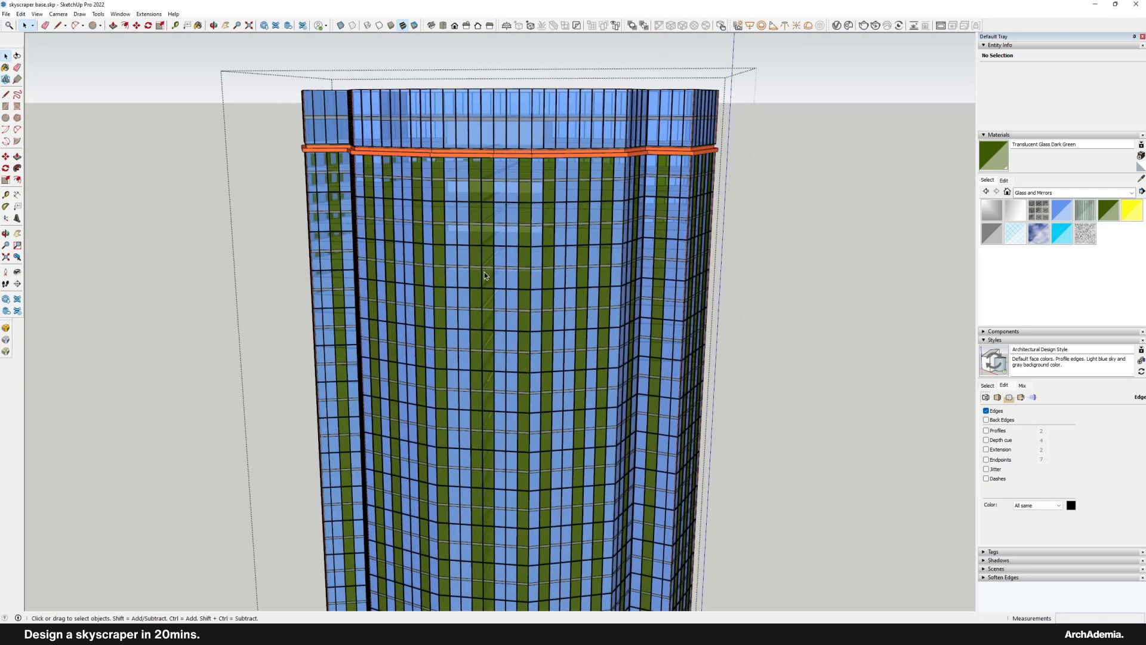
# Step: Flip one typical floor plate below the orange band along the component's green axis and along its red axis
pyautogui.rightClick(486, 262)
pyautogui.moveTo(487, 263); pyautogui.dragTo(536, 271, button='middle')
pyautogui.rightClick(533, 264)
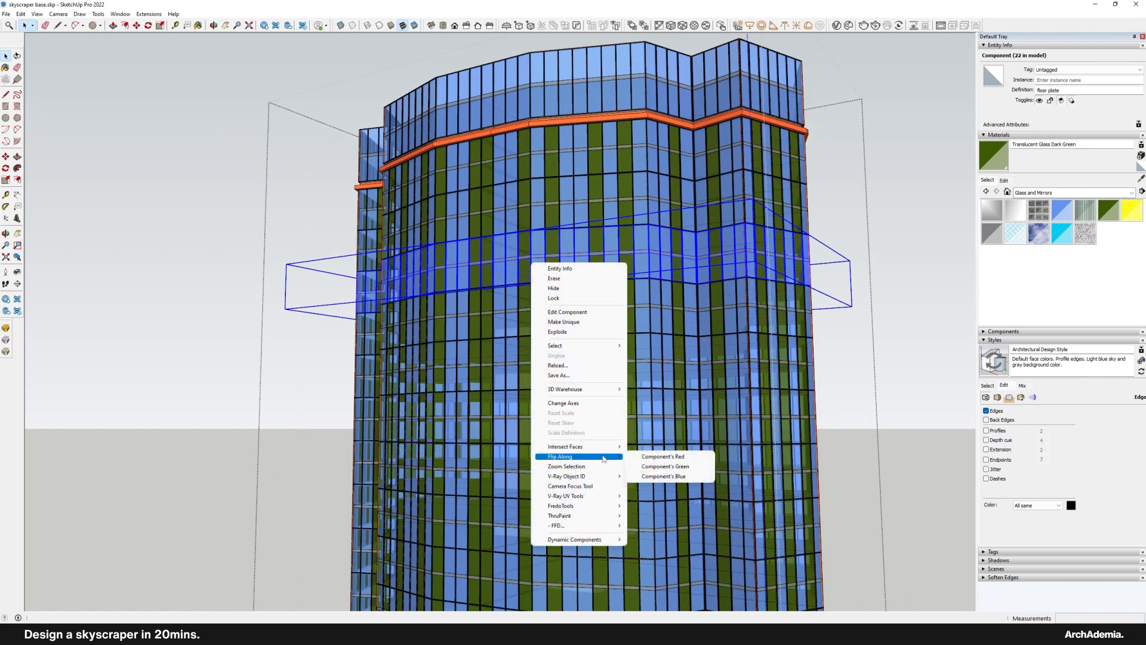
pyautogui.click(663, 466)
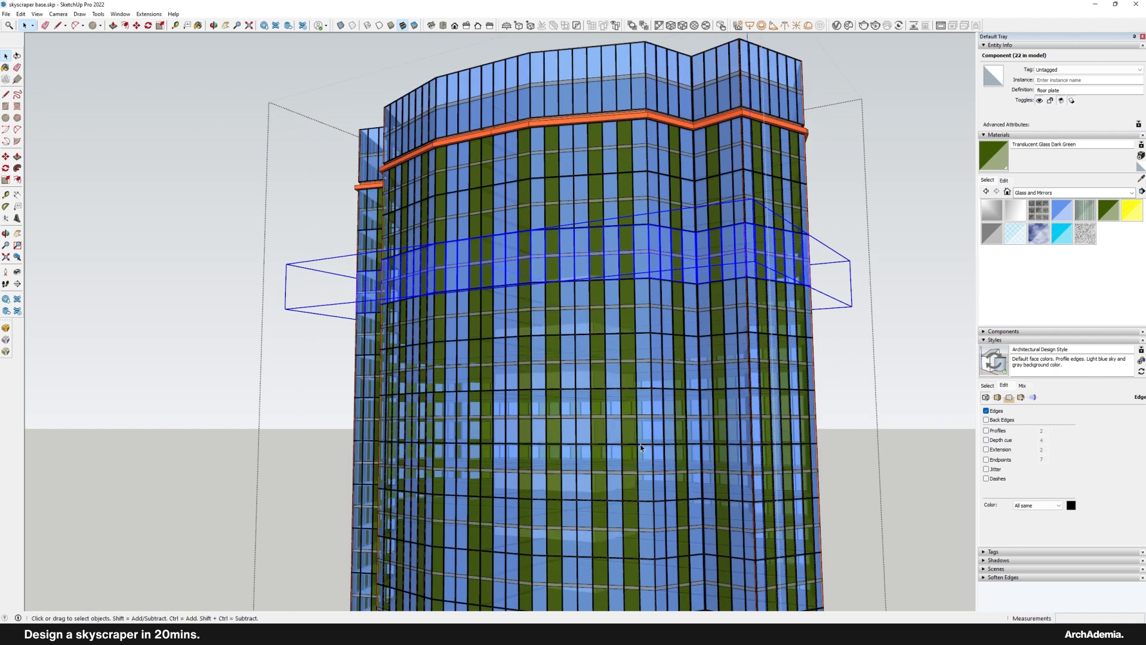
pyautogui.rightClick(550, 272)
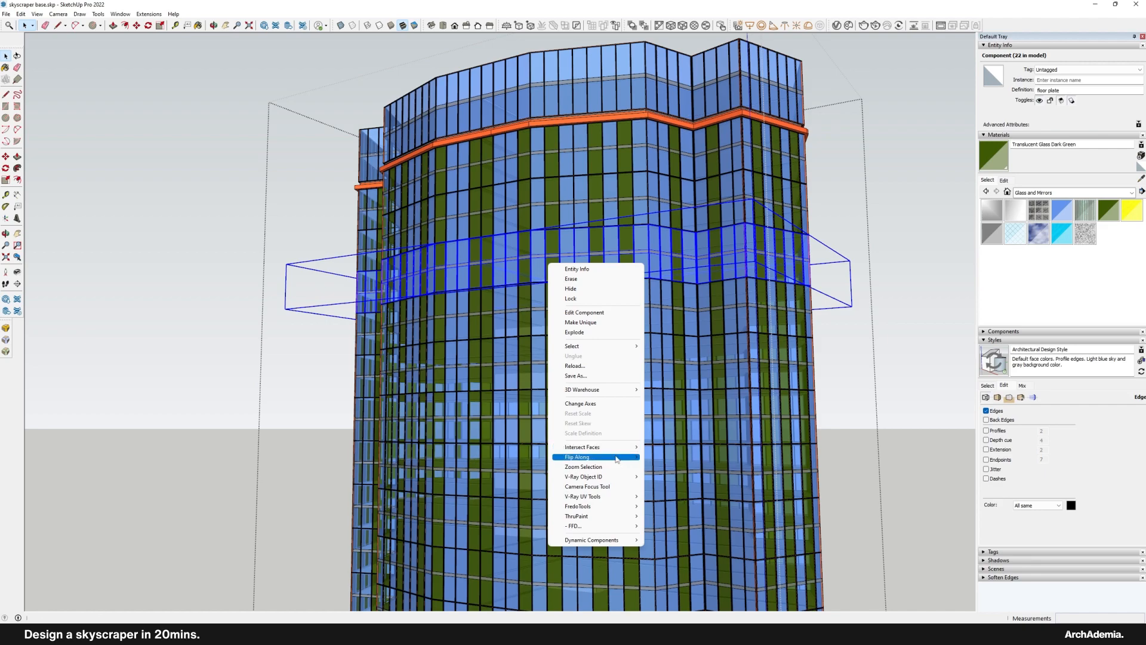
pyautogui.click(663, 457)
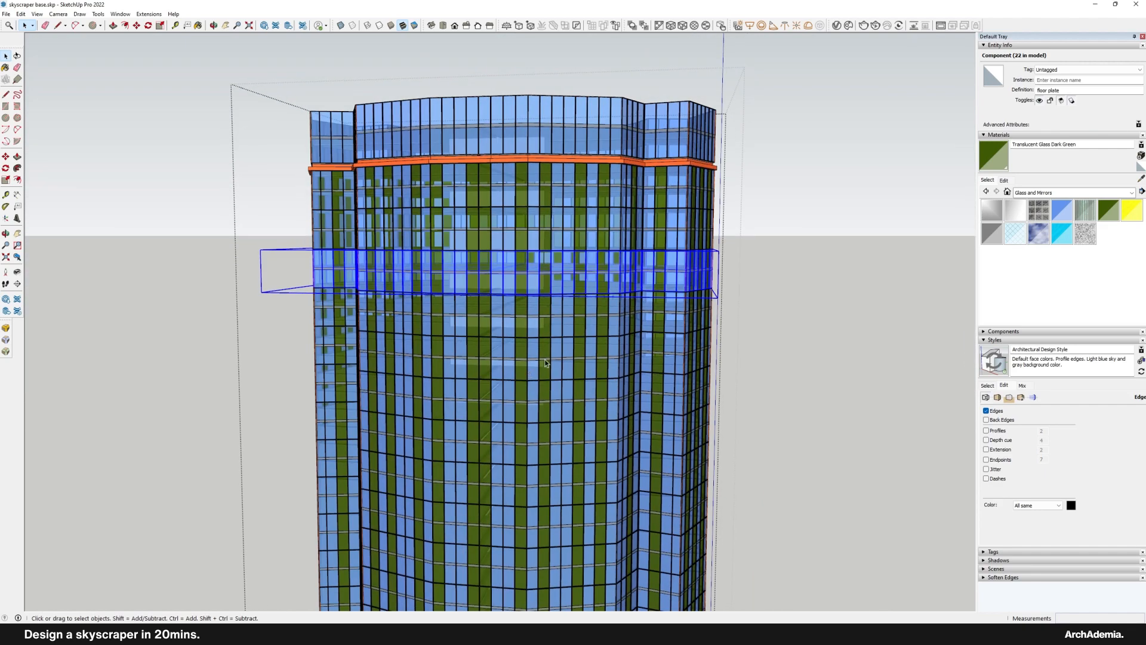
# Step: Select ten alternate typical floor plates down the tower and make them unique together
pyautogui.scroll(-5, 601, 342)
pyautogui.moveTo(499, 374)
pyautogui.mouseDown(button='middle')
pyautogui.moveTo(461, 215)
pyautogui.moveTo(465, 150)
pyautogui.mouseUp(button='middle')
pyautogui.scroll(5, 461, 216)
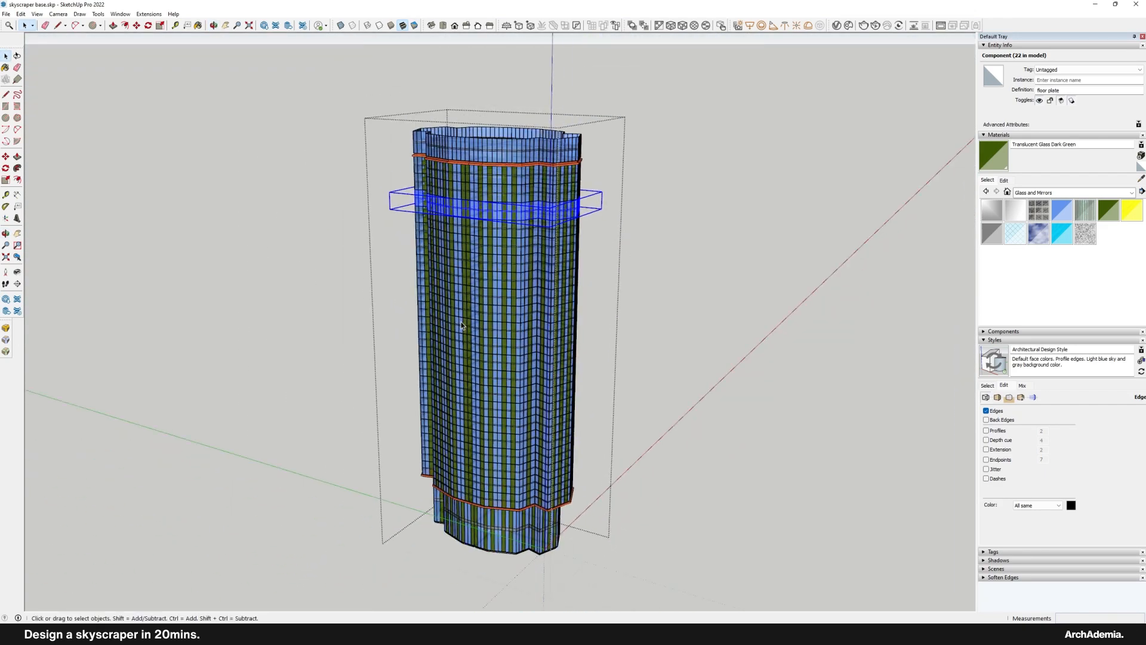
pyautogui.scroll(-4, 460, 216)
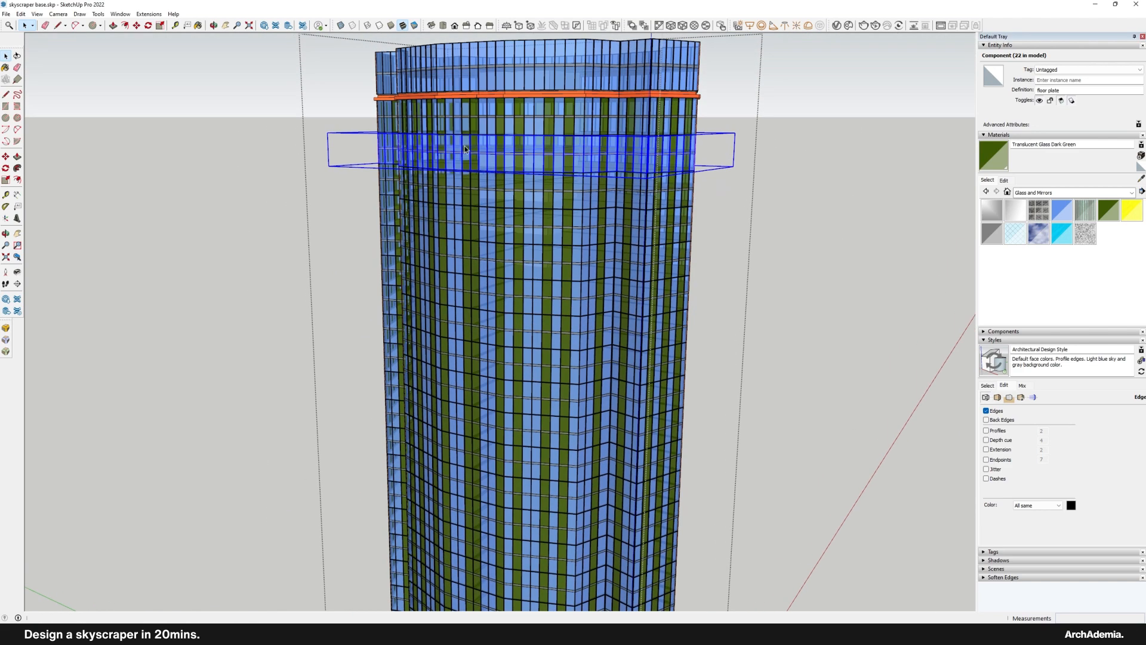
pyautogui.keyDown('shift'); pyautogui.moveTo(507, 299); pyautogui.dragTo(498, 244, button='middle'); pyautogui.keyUp('shift')
pyautogui.scroll(-3, 496, 245)
pyautogui.keyDown('shift'); pyautogui.click(485, 246); pyautogui.keyUp('shift')
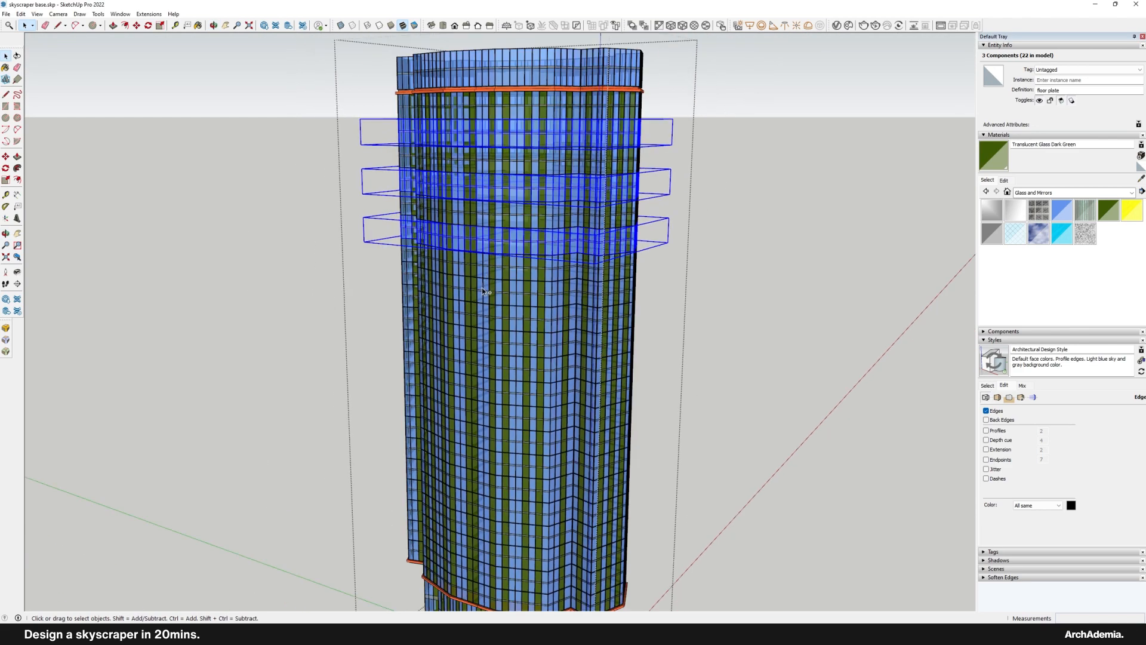
pyautogui.keyDown('shift'); pyautogui.click(482, 288); pyautogui.keyUp('shift')
pyautogui.keyDown('shift'); pyautogui.moveTo(503, 345); pyautogui.dragTo(492, 274, button='middle'); pyautogui.keyUp('shift')
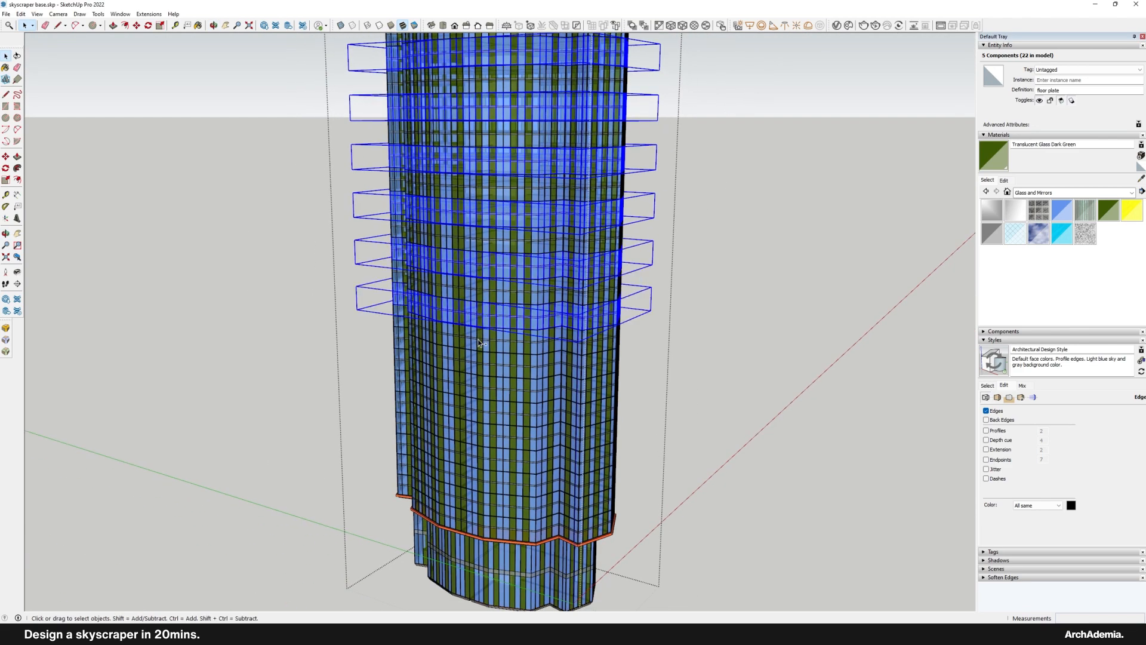
pyautogui.keyDown('shift'); pyautogui.click(463, 449); pyautogui.keyUp('shift')
pyautogui.keyDown('shift'); pyautogui.click(466, 498); pyautogui.keyUp('shift')
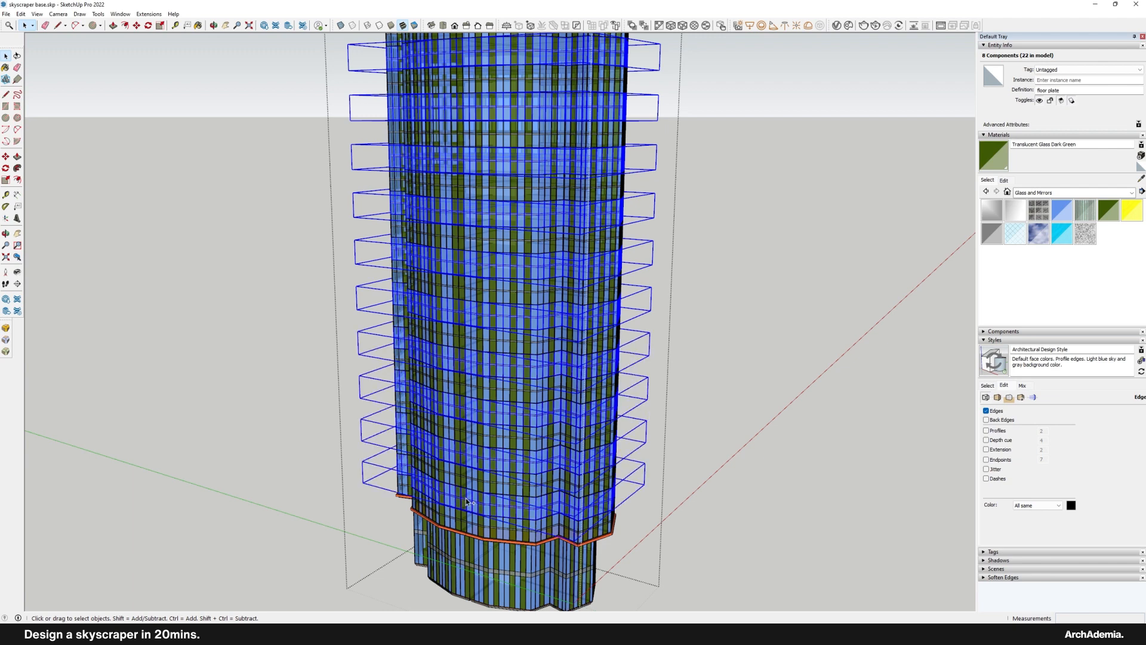
pyautogui.scroll(4, 486, 438)
pyautogui.rightClick(455, 308)
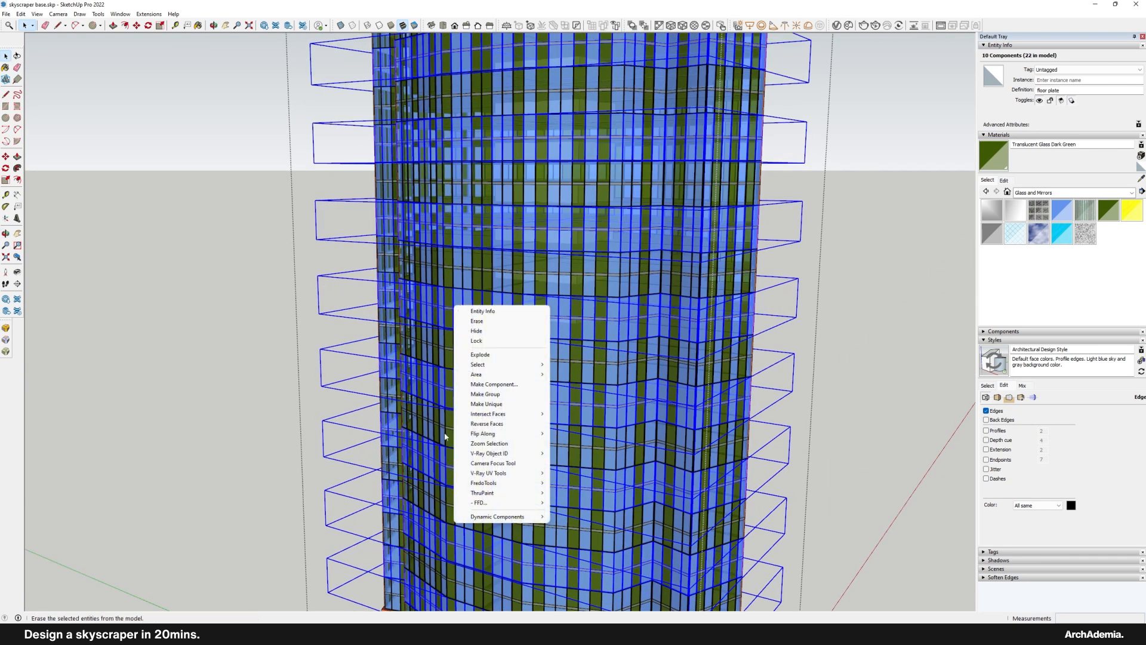
pyautogui.click(472, 405)
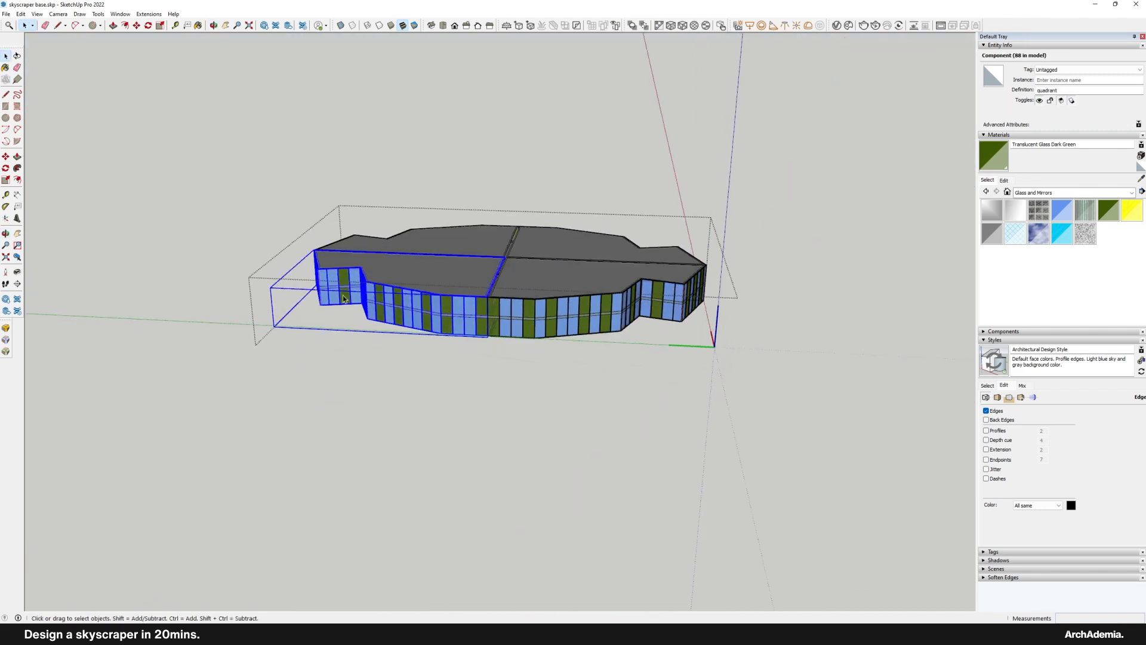
# Step: Open a unique floor plate, select all four of its quadrant components and make them unique together
pyautogui.scroll(4, 345, 299)
pyautogui.moveTo(482, 313); pyautogui.dragTo(490, 347, button='middle')
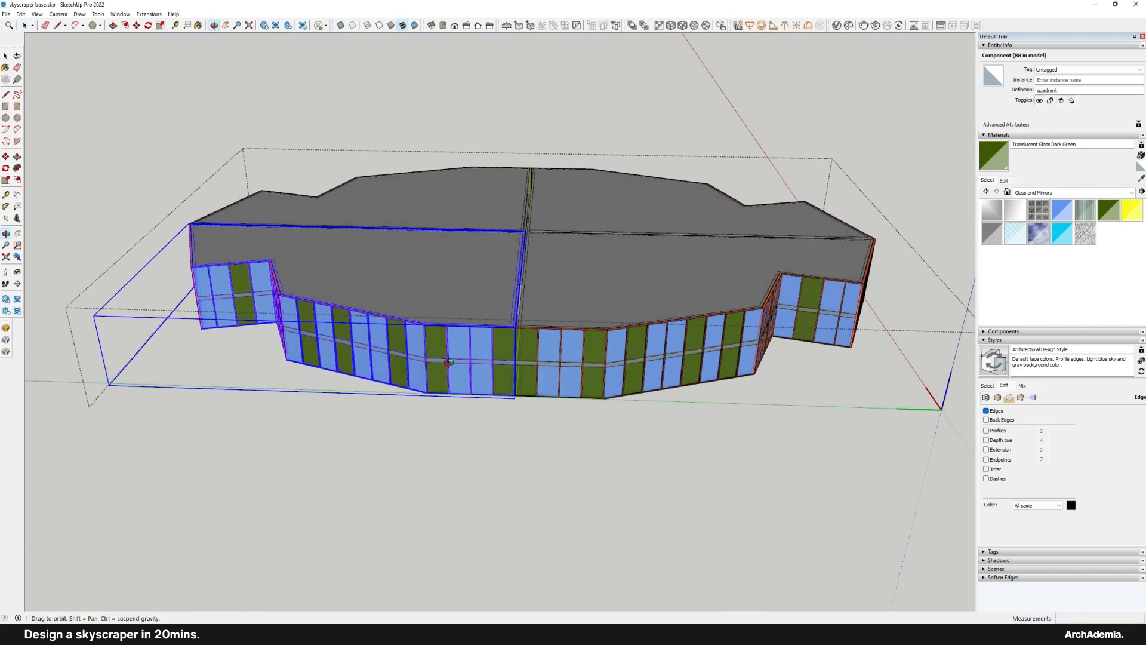
pyautogui.click(552, 292)
pyautogui.keyDown('shift'); pyautogui.click(557, 210); pyautogui.keyUp('shift')
pyautogui.keyDown('shift'); pyautogui.click(503, 213); pyautogui.keyUp('shift')
pyautogui.keyDown('shift'); pyautogui.click(488, 267); pyautogui.keyUp('shift')
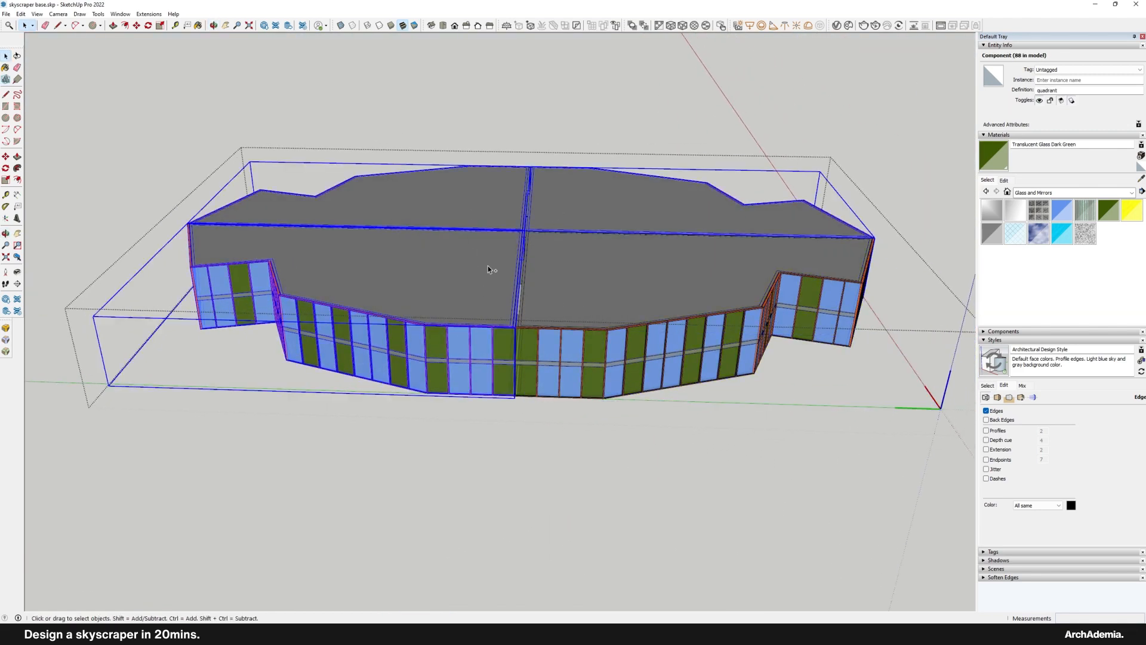
pyautogui.rightClick(558, 274)
pyautogui.click(591, 372)
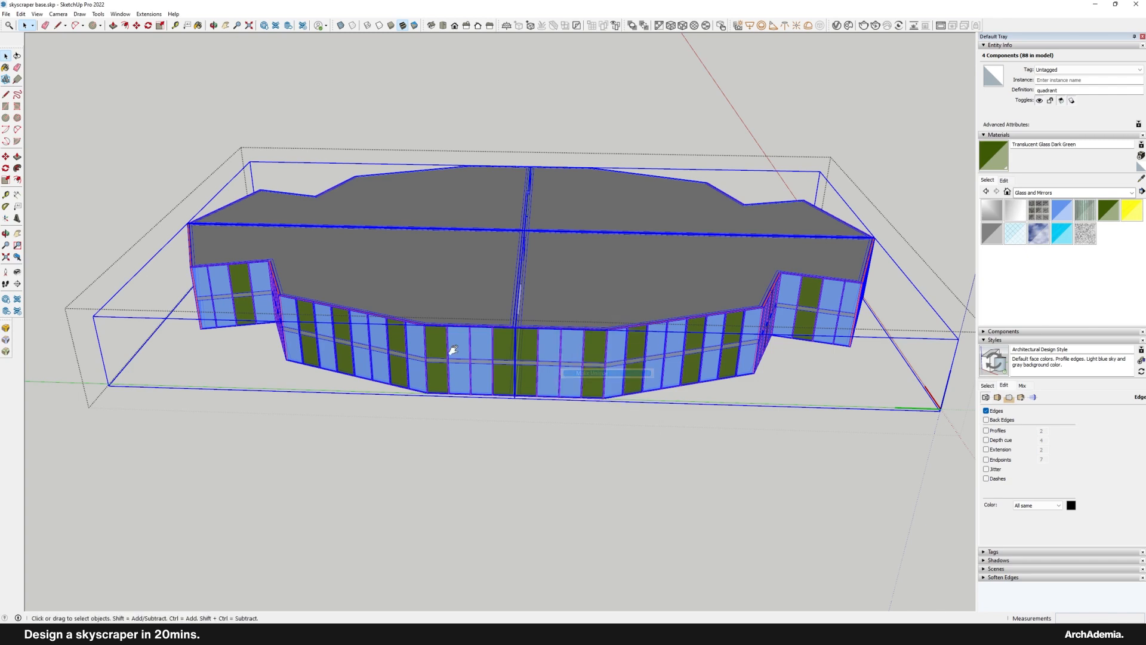
# Step: Open one unique quadrant and delete all of its green-glazed curtain wall panels
pyautogui.doubleClick(508, 358)
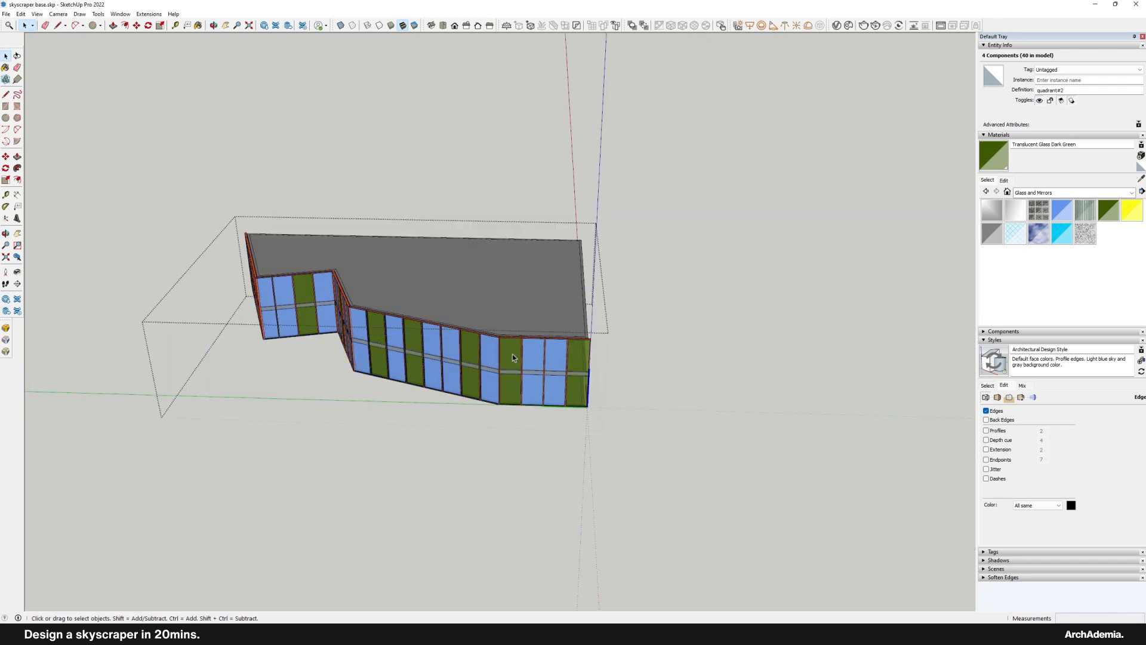
pyautogui.moveTo(512, 353); pyautogui.dragTo(445, 358, button='middle')
pyautogui.click(613, 367)
pyautogui.scroll(1, 679, 369)
pyautogui.scroll(1, 613, 379)
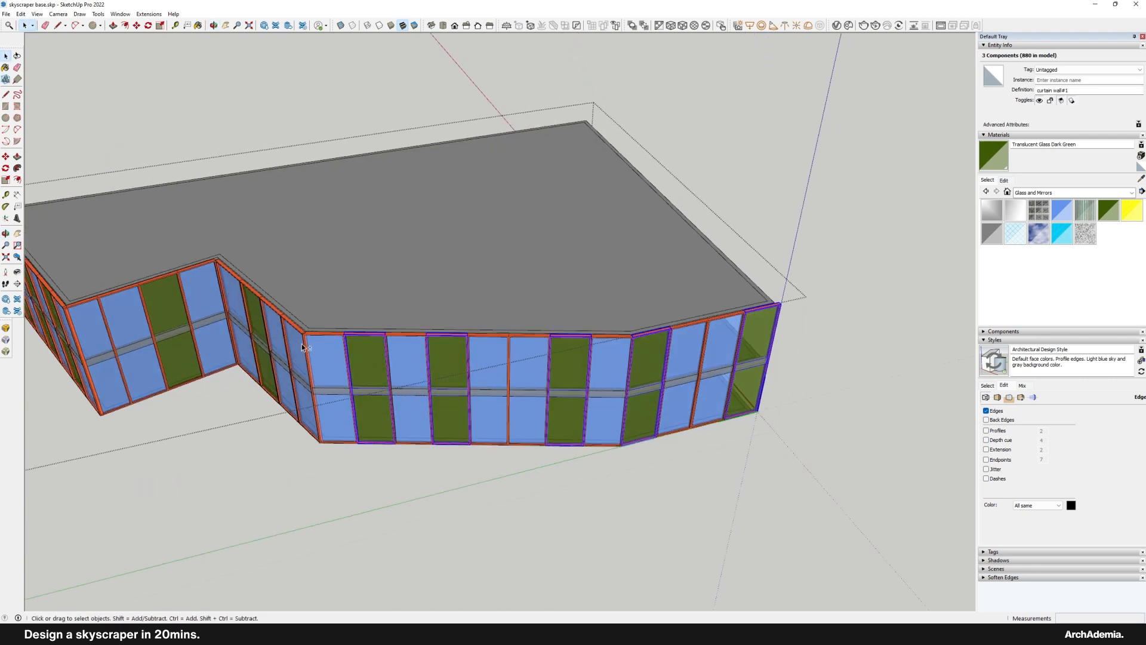
pyautogui.moveTo(303, 347); pyautogui.dragTo(554, 368, button='middle')
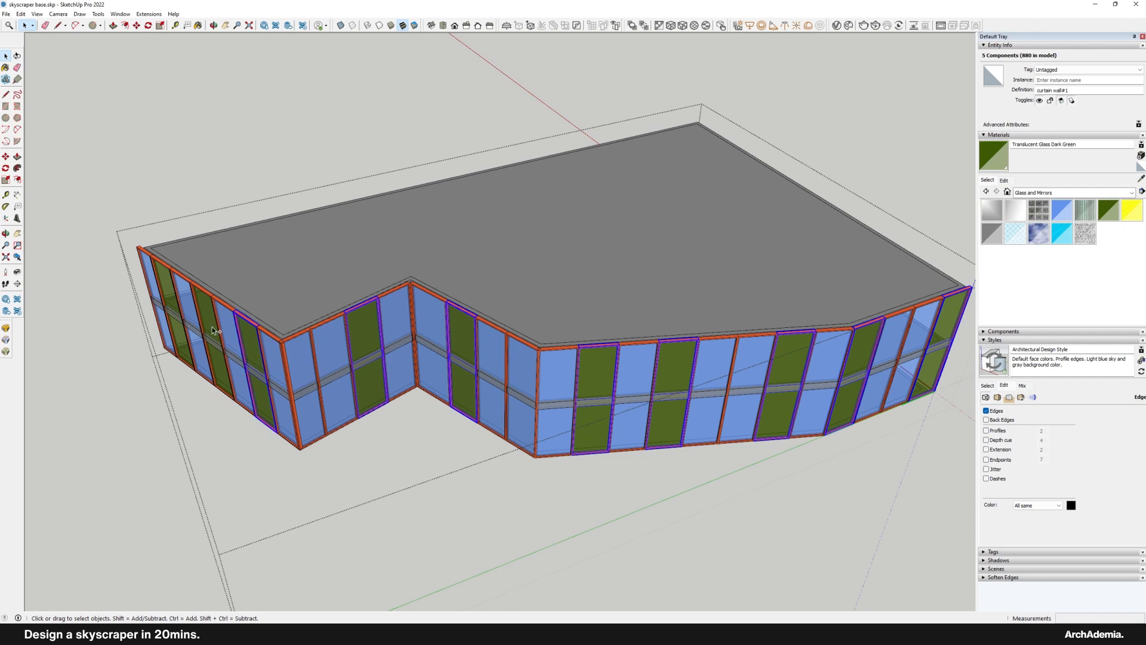
pyautogui.press('Delete')
# Step: Copy a blue curtain wall panel into the two gaps on the quadrant's straight facade segment
pyautogui.moveTo(507, 295); pyautogui.dragTo(256, 317, button='middle')
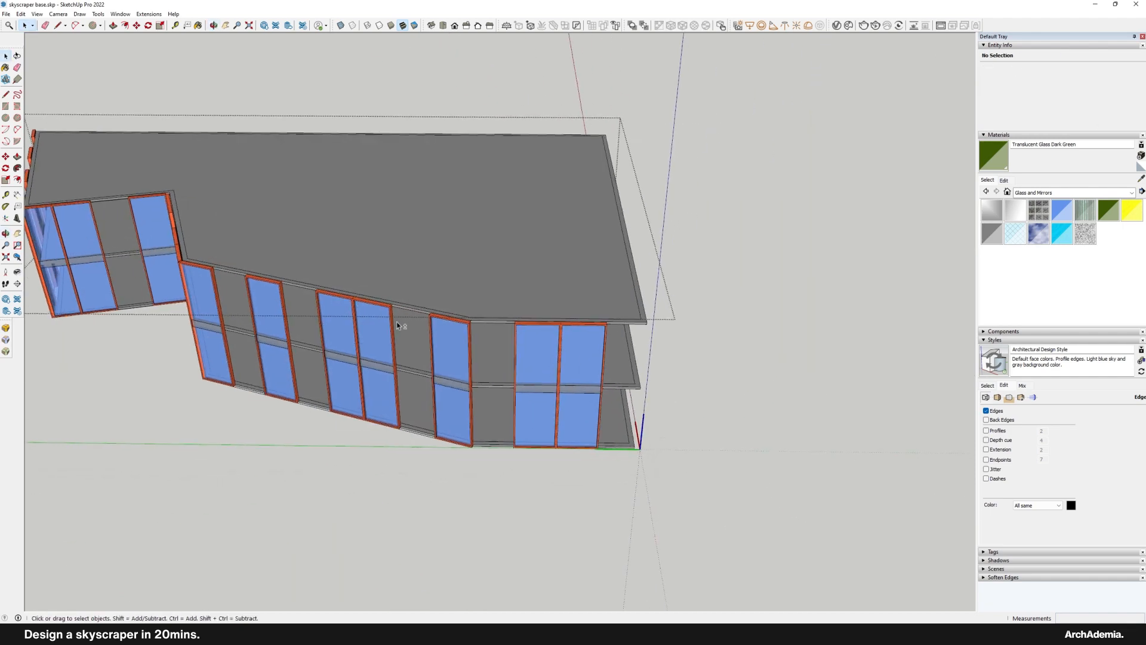
pyautogui.scroll(4, 610, 338)
pyautogui.click(615, 335)
pyautogui.scroll(6, 622, 322)
pyautogui.scroll(2, 622, 325)
pyautogui.press('m')
pyautogui.press('ctrl')
pyautogui.click(378, 197)
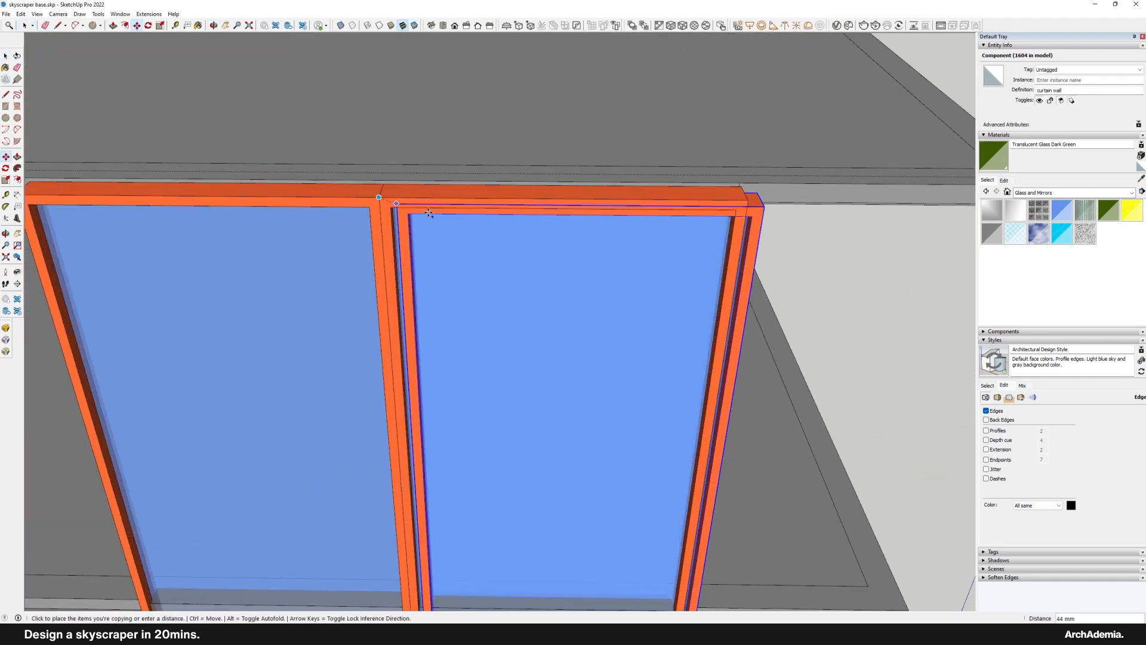
pyautogui.click(747, 199)
pyautogui.scroll(-3, 797, 288)
pyautogui.click(777, 228)
pyautogui.scroll(-3, 652, 351)
pyautogui.scroll(4, 746, 334)
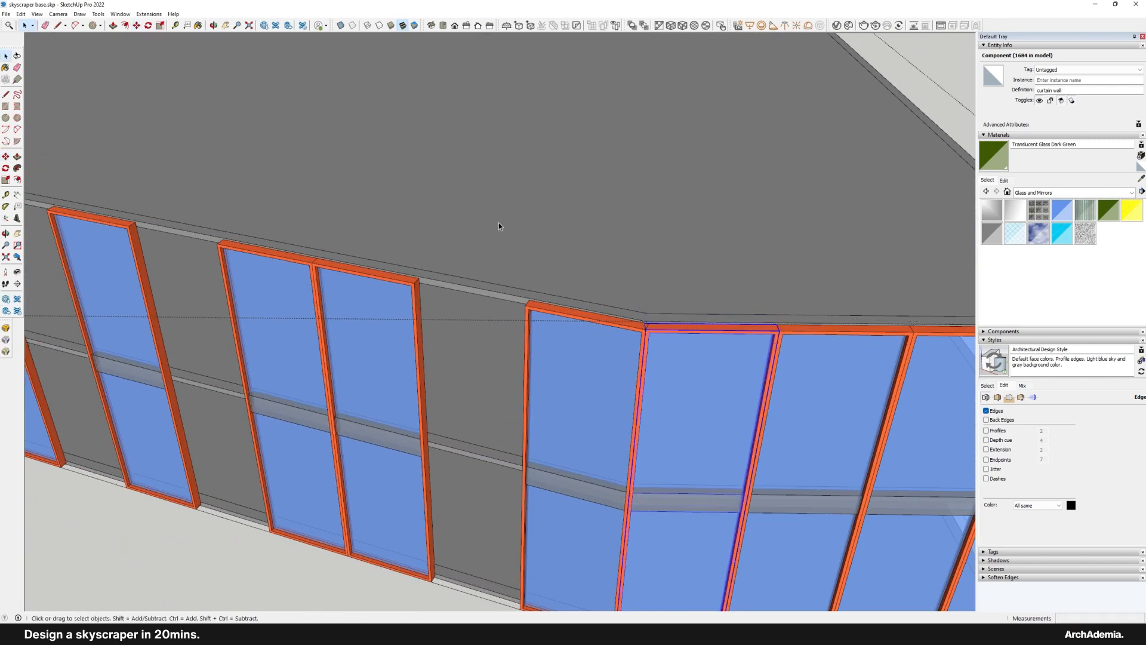
# Step: Try to copy the straight segment's corner panel into the first gap of the angled segment, and undo the copy
pyautogui.scroll(4, 573, 384)
pyautogui.press('m')
pyautogui.click(746, 388)
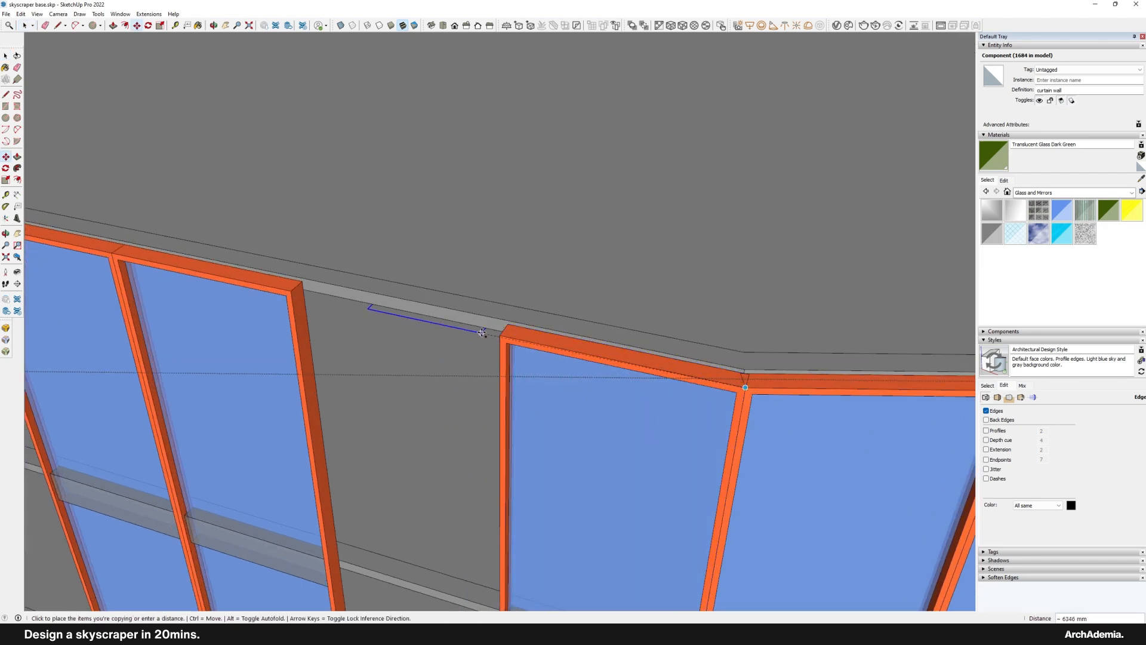
pyautogui.scroll(-4, 571, 346)
pyautogui.scroll(6, 551, 345)
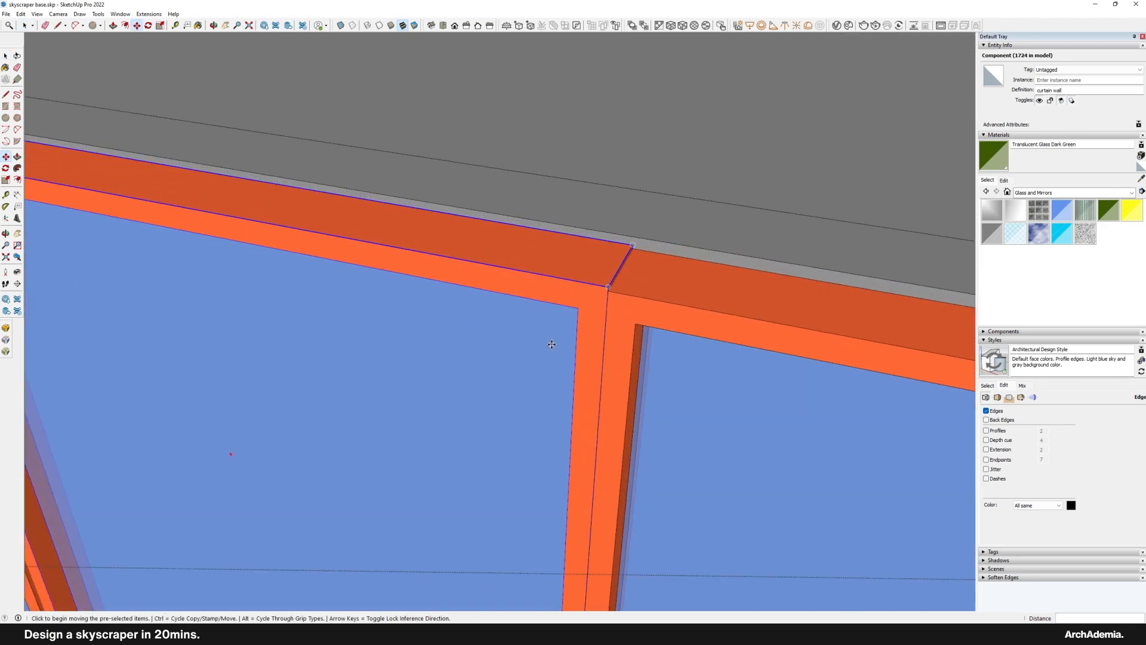
pyautogui.hotkey('ctrl', 'z')
# Step: Copy the angled facade segment's corner panel into the adjacent gap
pyautogui.press('space')
pyautogui.click(617, 307)
pyautogui.press('m')
pyautogui.scroll(-5, 317, 294)
pyautogui.press('ctrl')
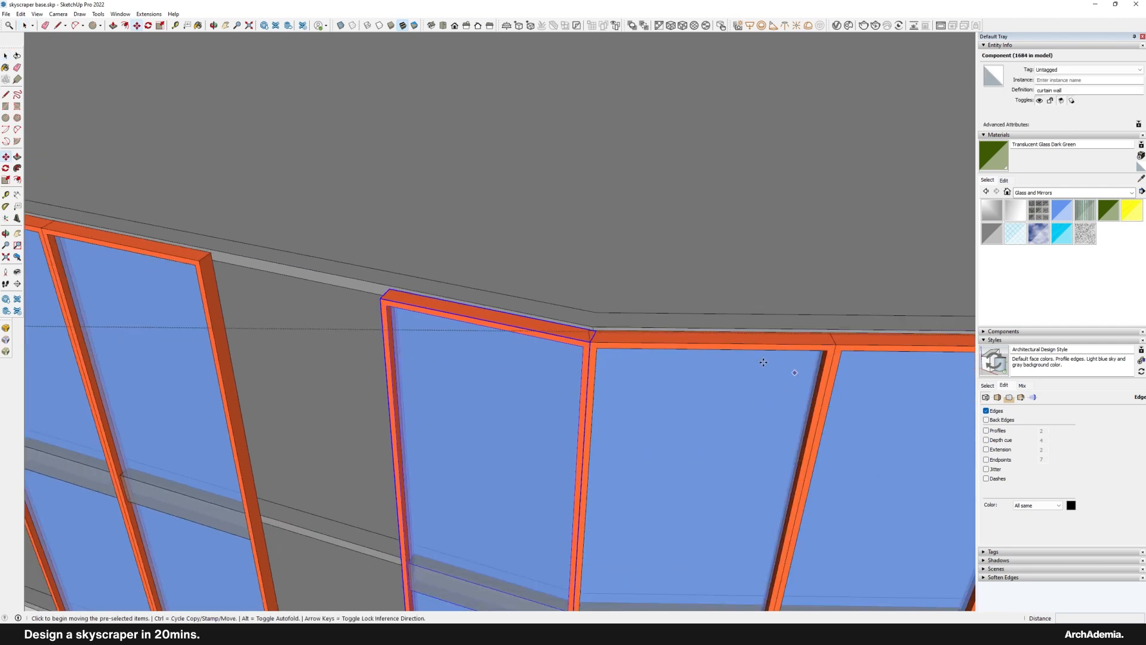
pyautogui.scroll(2, 578, 338)
pyautogui.scroll(-3, 595, 344)
pyautogui.press('ctrl')
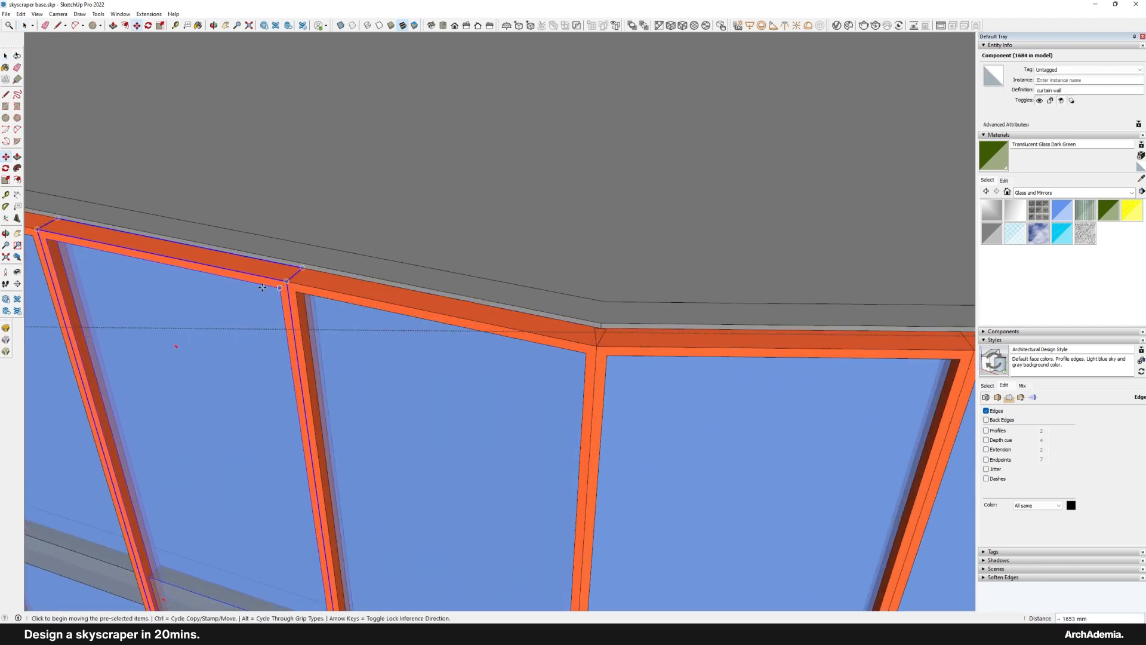
# Step: Copy the curtain wall panel into the remaining gaps along the angled segment, aligning it to the neighbouring frames
pyautogui.scroll(3, 732, 378)
pyautogui.click(618, 320)
pyautogui.scroll(-3, 618, 321)
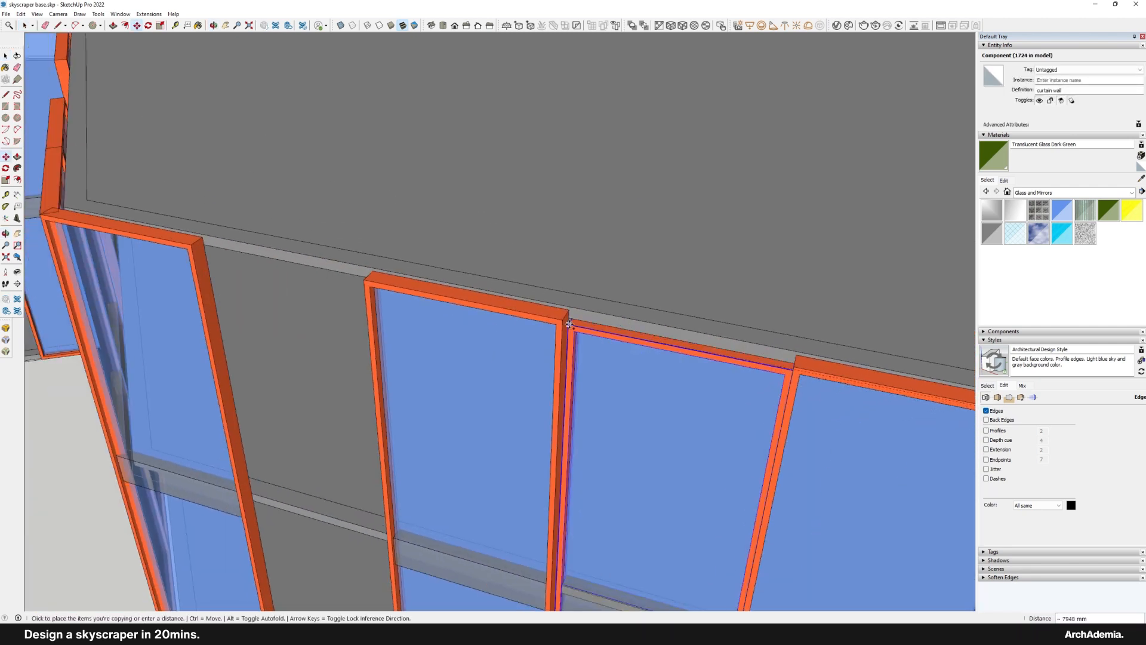
pyautogui.scroll(3, 563, 320)
pyautogui.click(562, 320)
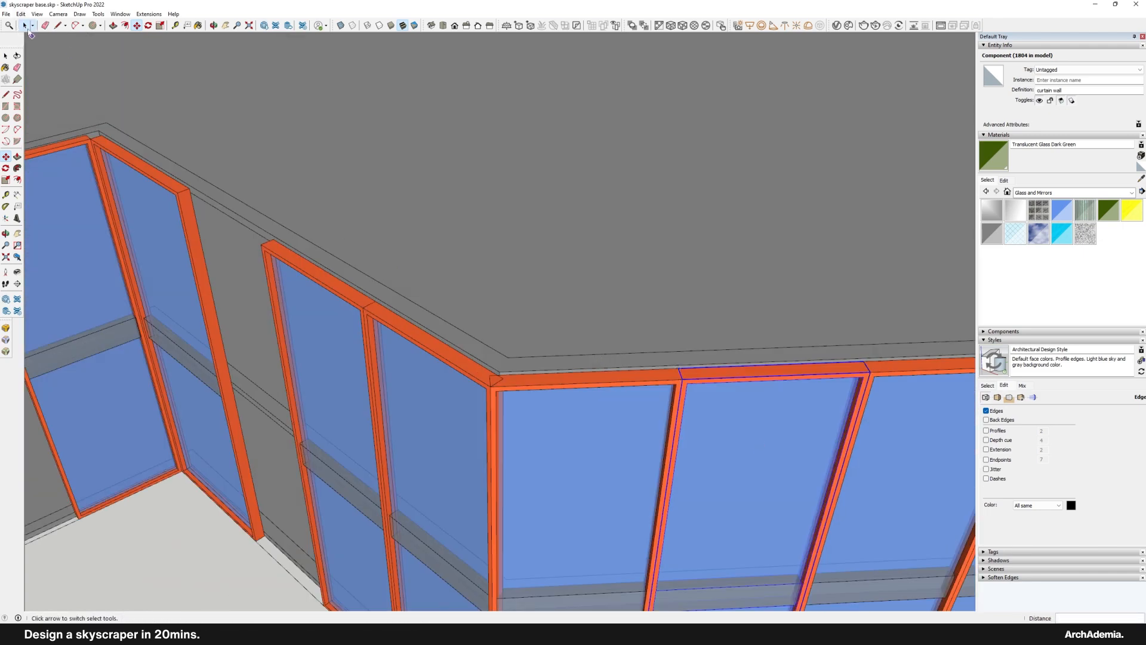
# Step: Copy a blue panel into the gap on one side of the facade's inner corner
pyautogui.click(26, 27)
pyautogui.scroll(-3, 556, 346)
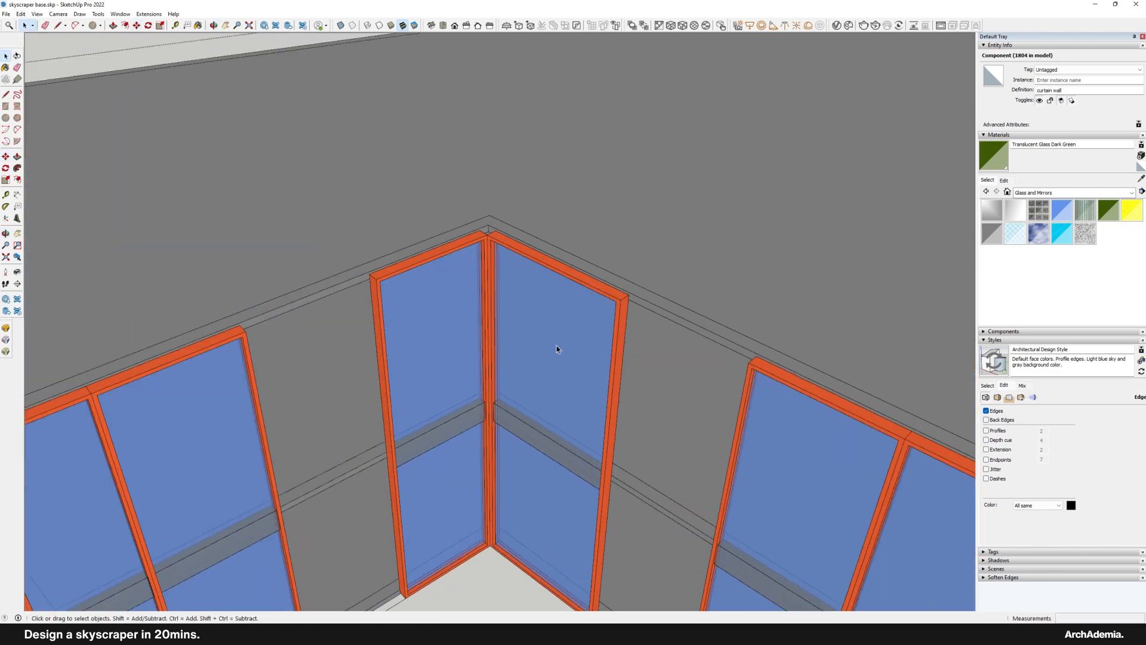
pyautogui.scroll(1, 561, 347)
pyautogui.click(792, 409)
pyautogui.scroll(2, 791, 395)
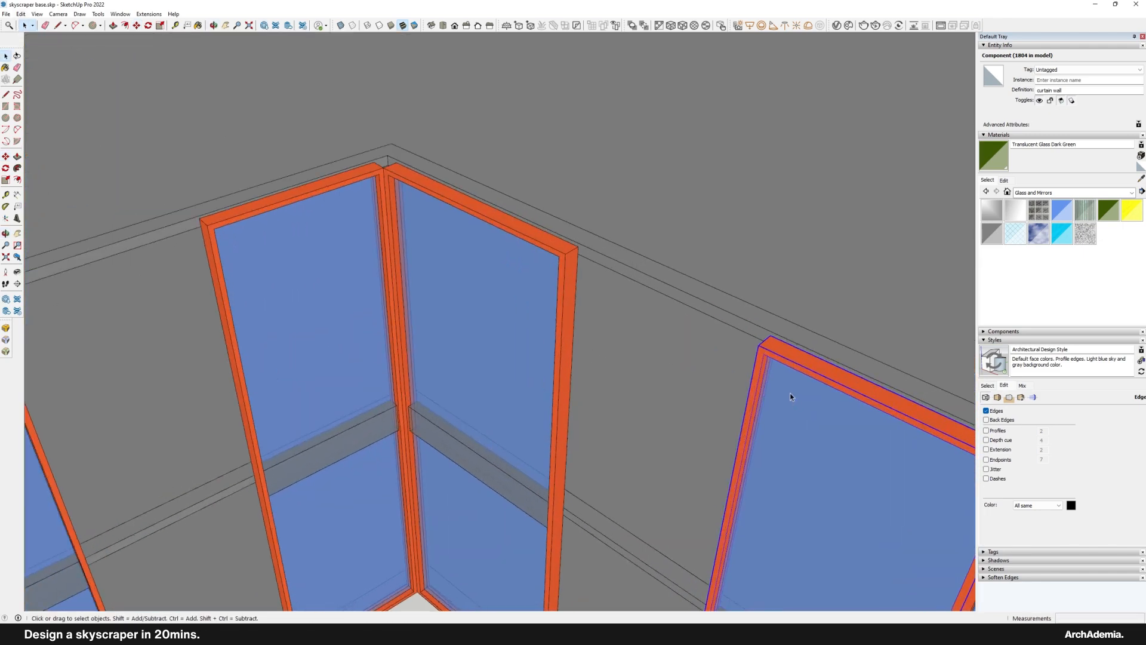
pyautogui.click(580, 279)
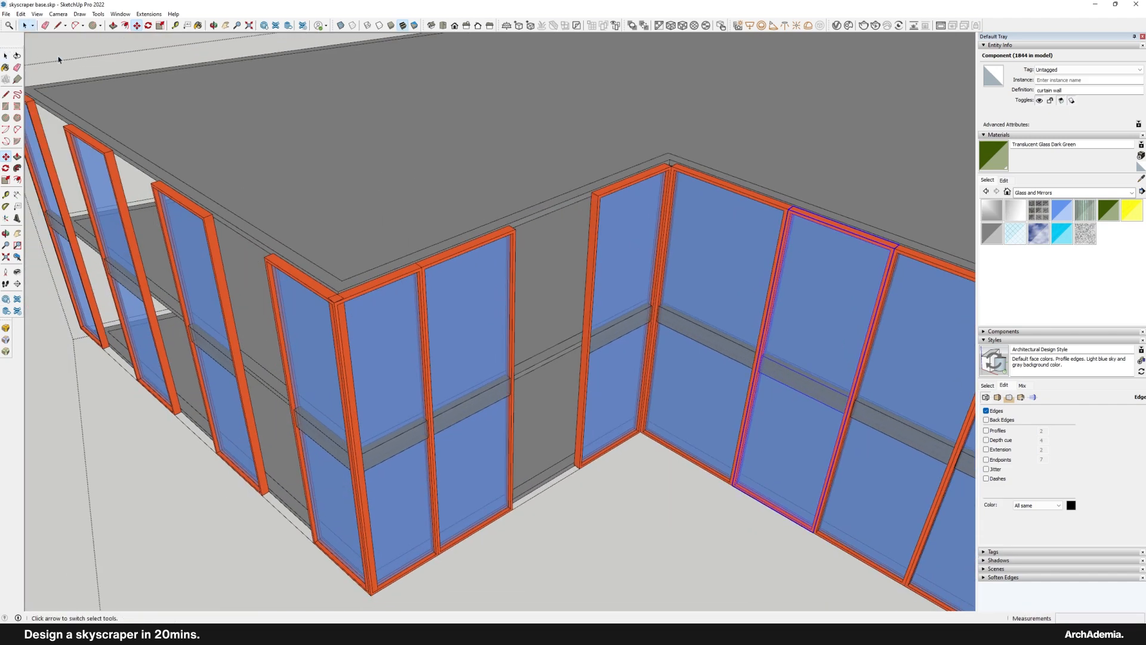
# Step: Copy the panel on the other side of the inner corner into the gap beside it
pyautogui.click(646, 226)
pyautogui.scroll(3, 646, 226)
pyautogui.press('m')
pyautogui.click(598, 203)
pyautogui.click(447, 263)
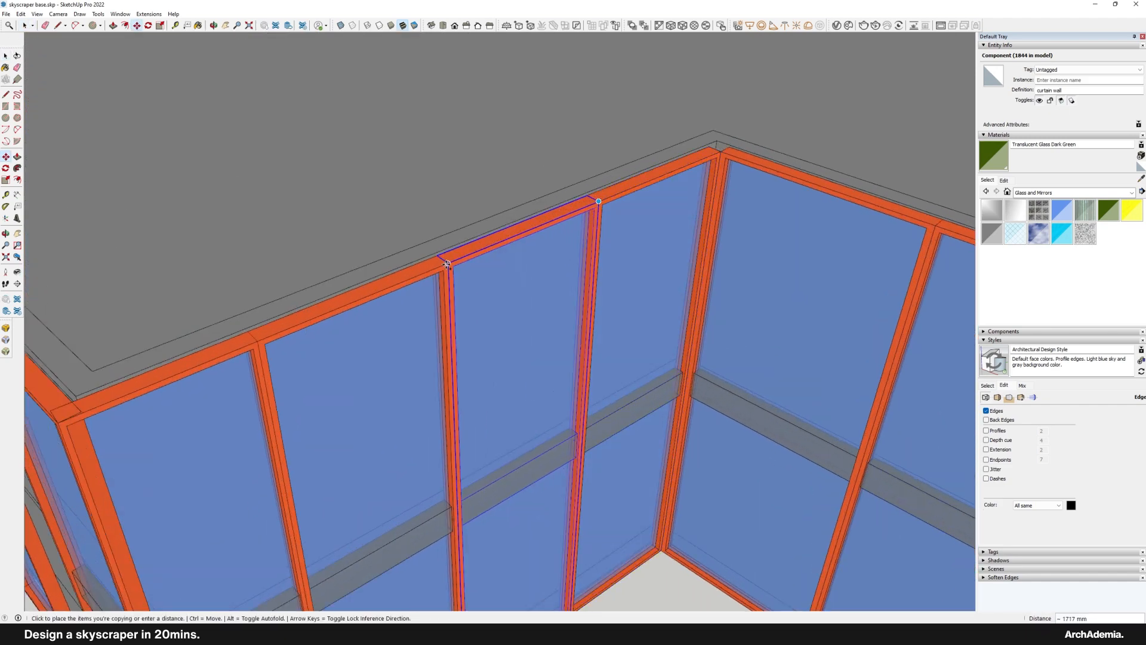
# Step: Copy the outer corner's panel into the first gap of the quadrant's last facade segment
pyautogui.scroll(-4, 657, 366)
pyautogui.moveTo(657, 366); pyautogui.dragTo(806, 352, button='middle')
pyautogui.click(24, 26)
pyautogui.scroll(2, 589, 303)
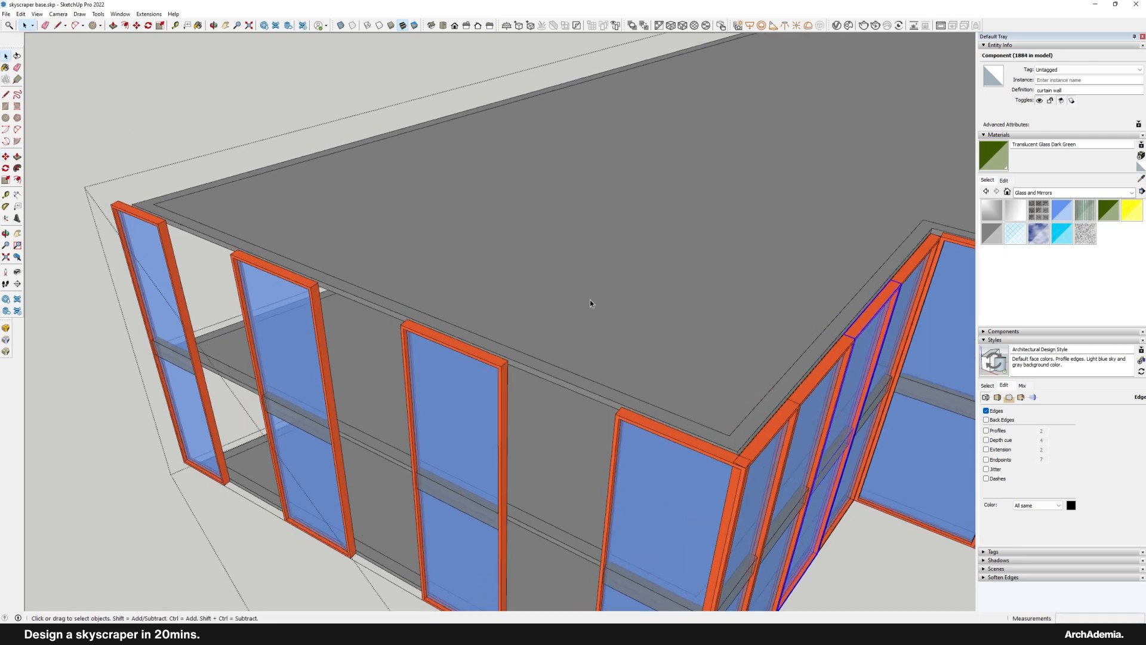
pyautogui.click(745, 467)
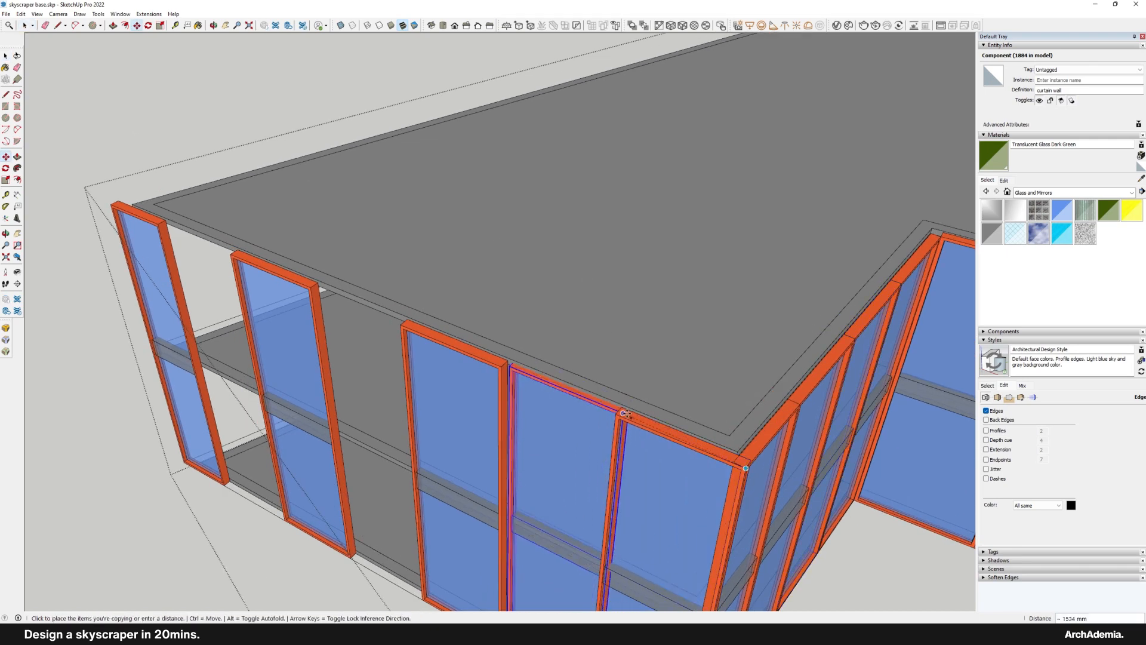
pyautogui.click(619, 412)
# Step: Copy the panel into the remaining gaps of the last facade segment
pyautogui.scroll(1, 619, 415)
pyautogui.keyDown('shift'); pyautogui.moveTo(436, 365); pyautogui.dragTo(537, 377, button='middle'); pyautogui.keyUp('shift')
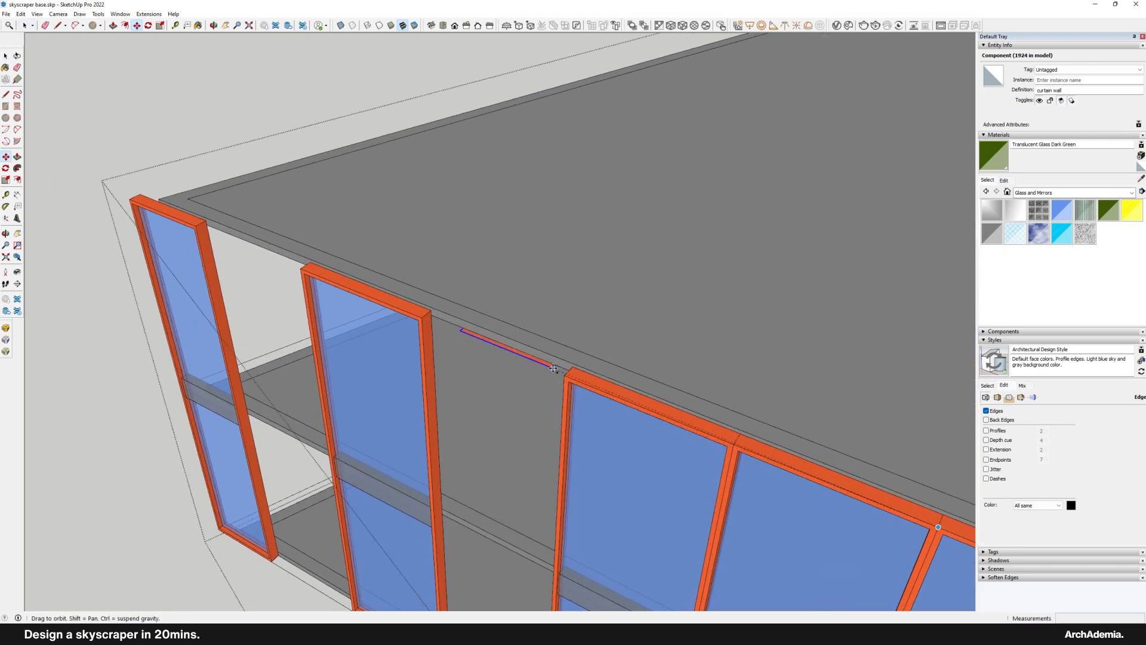
pyautogui.click(563, 375)
pyautogui.click(563, 377)
pyautogui.press('ctrl')
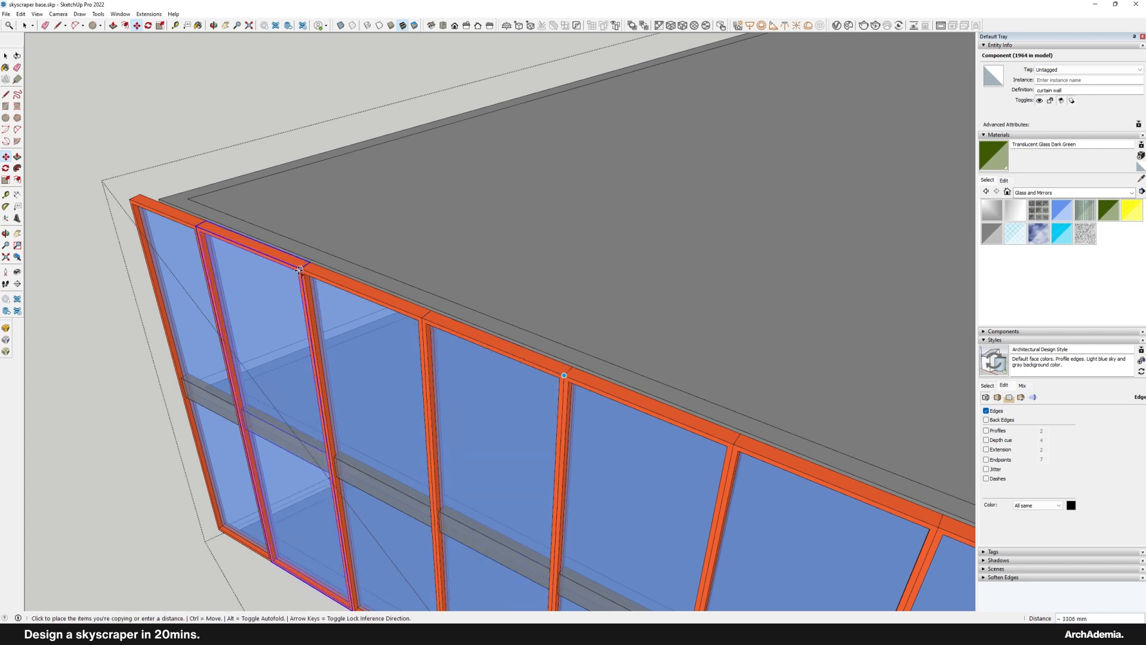
# Step: Turn off hiding of similar components and of the rest of the model during component editing
pyautogui.click(37, 14)
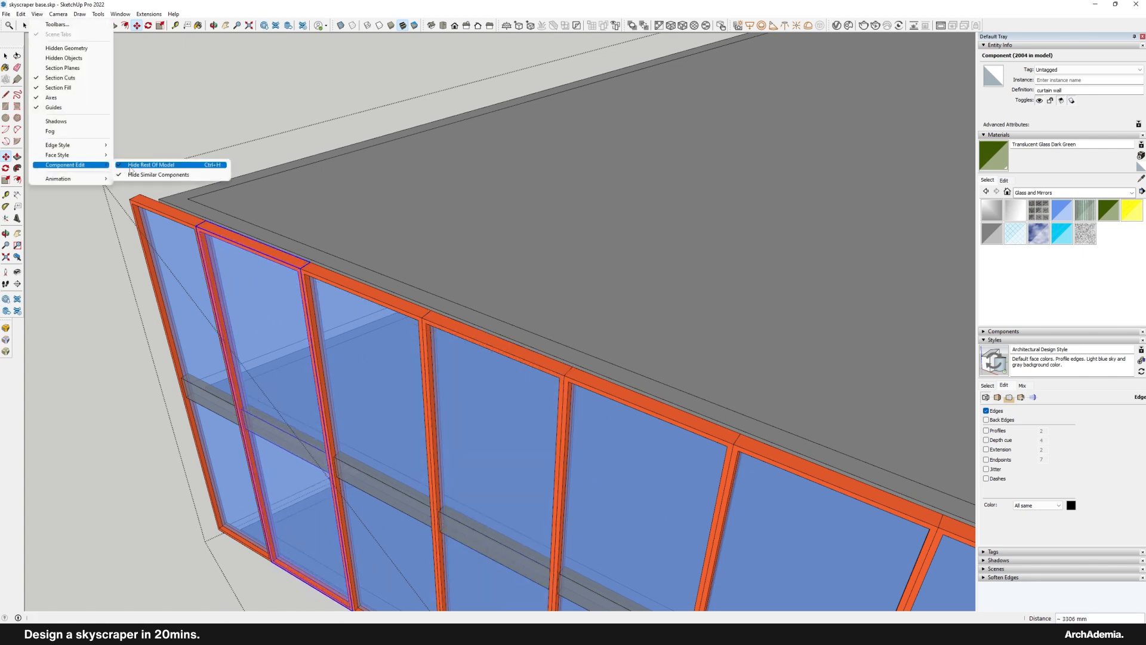
pyautogui.click(131, 174)
pyautogui.click(39, 14)
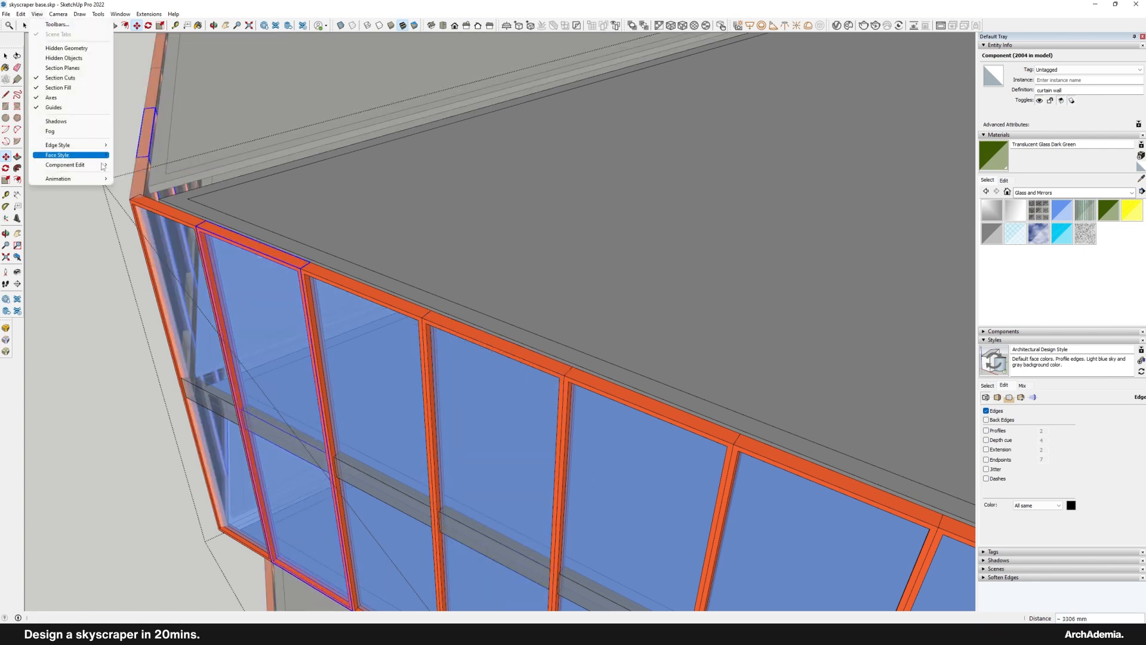
pyautogui.click(150, 164)
pyautogui.scroll(-6, 58, 40)
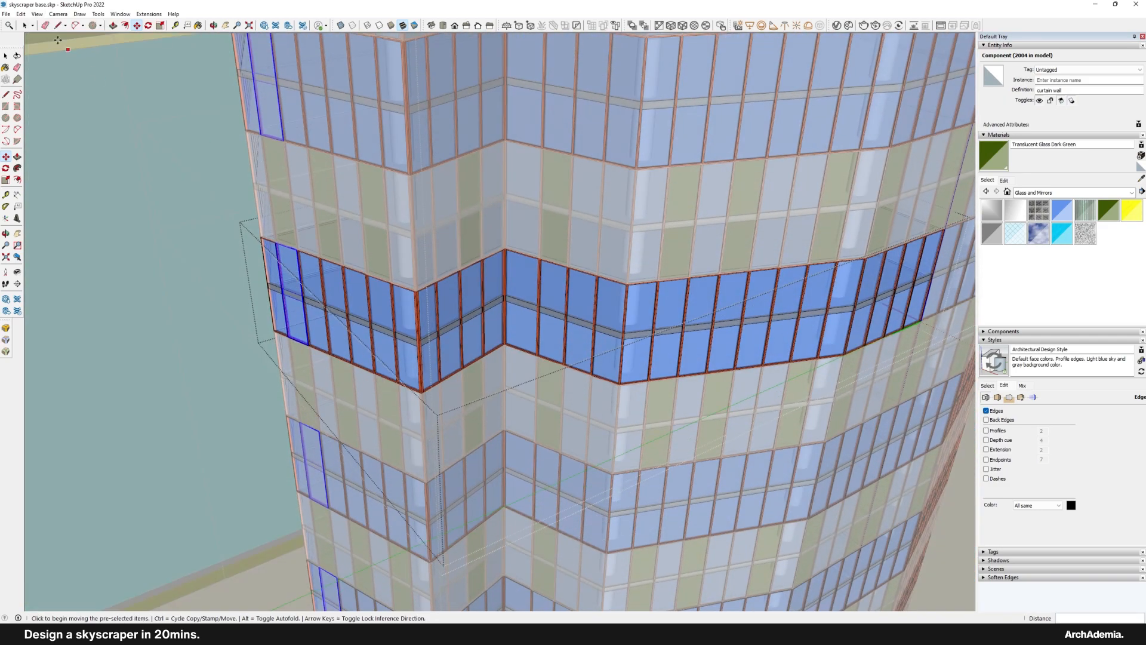
# Step: Select ten curtain wall panels spaced irregularly around the quadrant and make them unique together
pyautogui.scroll(8, 418, 294)
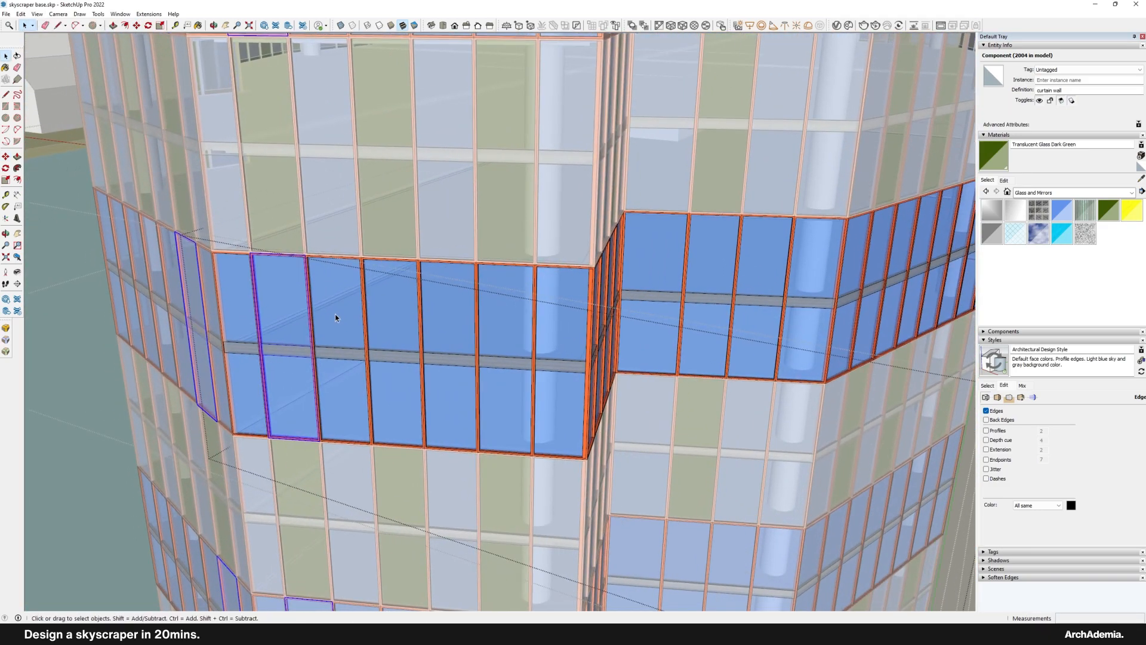
pyautogui.click(335, 317)
pyautogui.scroll(-3, 336, 317)
pyautogui.scroll(2, 404, 332)
pyautogui.moveTo(394, 316); pyautogui.dragTo(395, 299, button='middle')
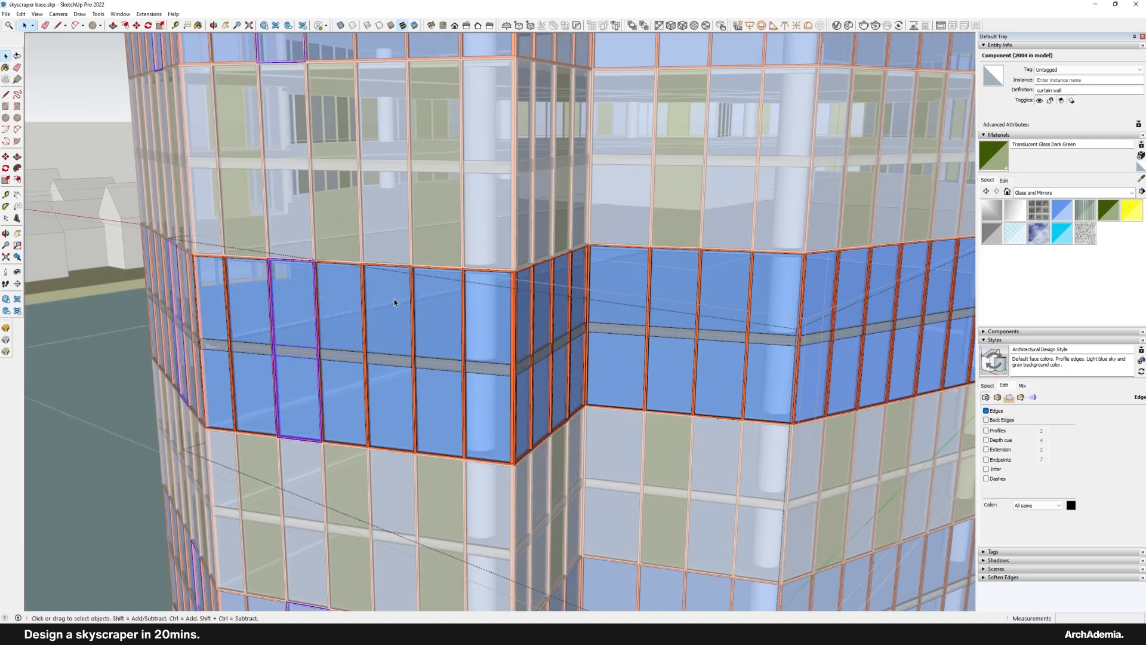
pyautogui.keyDown('ctrl'); pyautogui.click(397, 299); pyautogui.keyUp('ctrl')
pyautogui.moveTo(445, 336); pyautogui.dragTo(329, 354, button='middle')
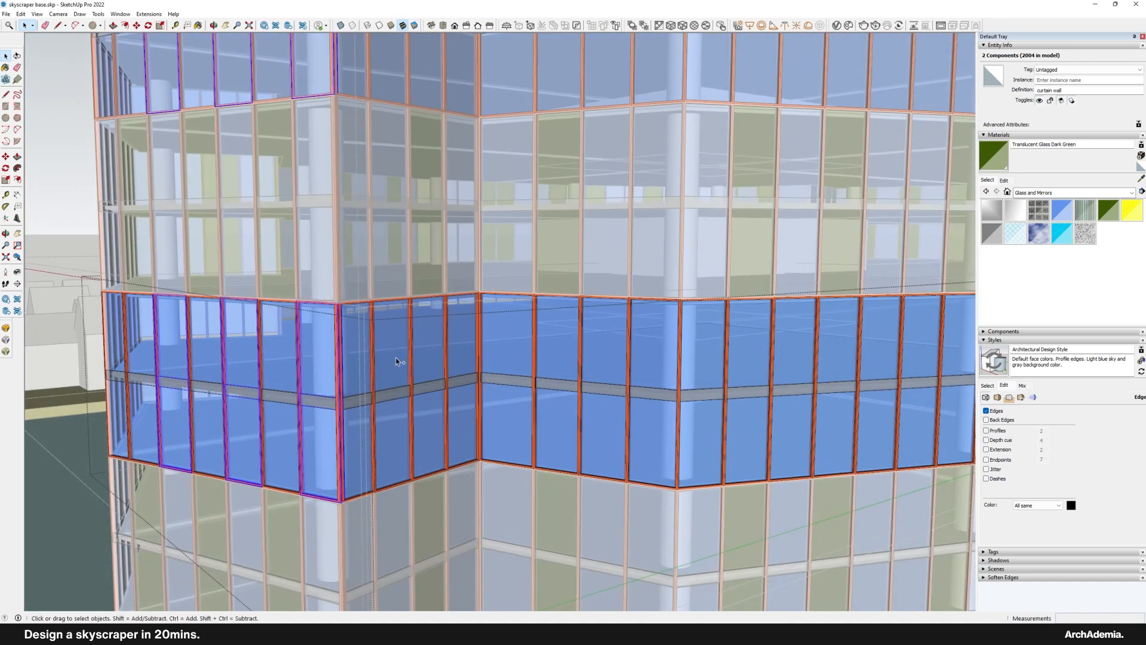
pyautogui.keyDown('ctrl'); pyautogui.click(644, 370); pyautogui.keyUp('ctrl')
pyautogui.moveTo(644, 370); pyautogui.dragTo(439, 370, button='middle')
pyautogui.moveTo(648, 386); pyautogui.dragTo(481, 420, button='middle')
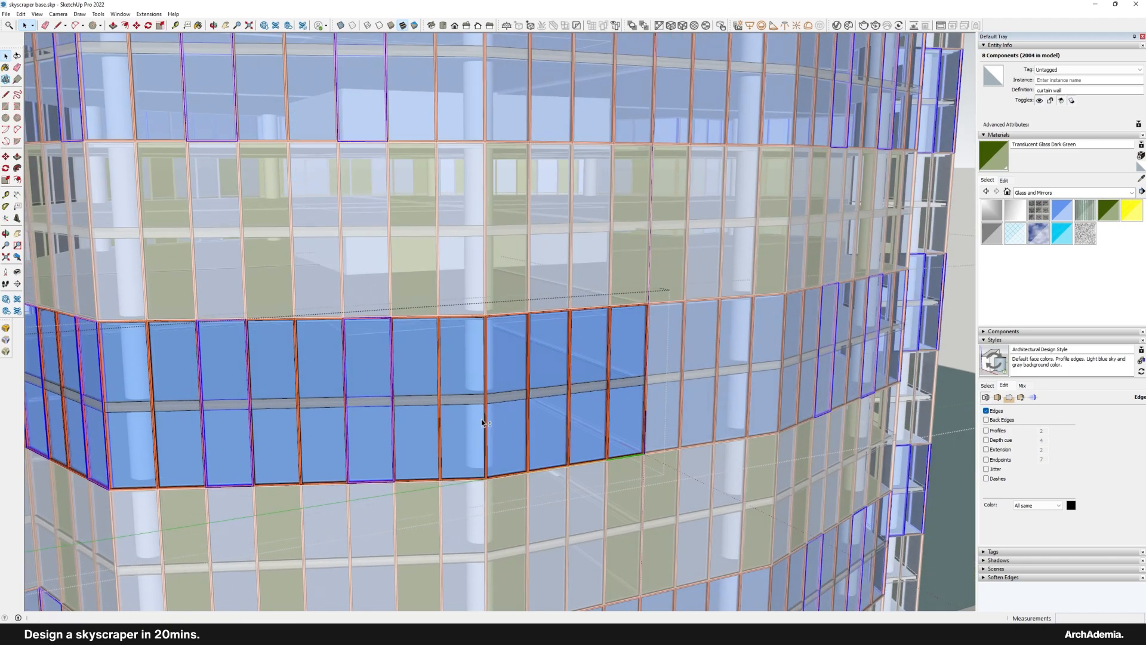
pyautogui.scroll(1, 547, 378)
pyautogui.keyDown('ctrl'); pyautogui.click(547, 378); pyautogui.keyUp('ctrl')
pyautogui.moveTo(650, 376); pyautogui.dragTo(412, 418, button='middle')
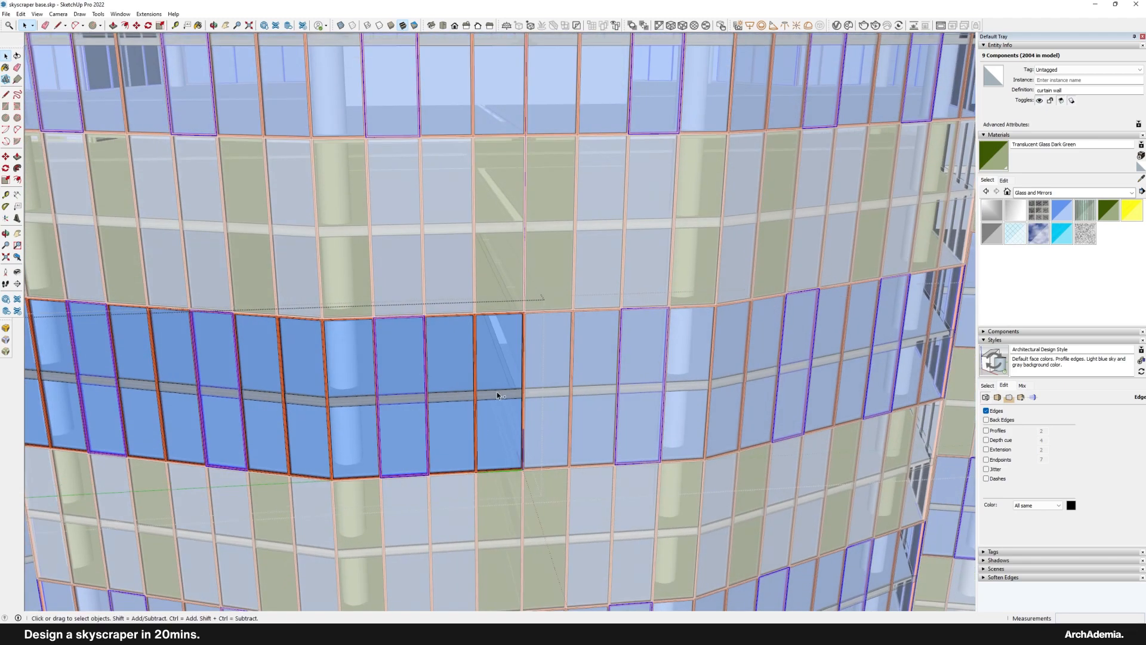
pyautogui.keyDown('ctrl'); pyautogui.click(495, 389); pyautogui.keyUp('ctrl')
pyautogui.moveTo(498, 389); pyautogui.dragTo(485, 368, button='middle')
pyautogui.rightClick(485, 369)
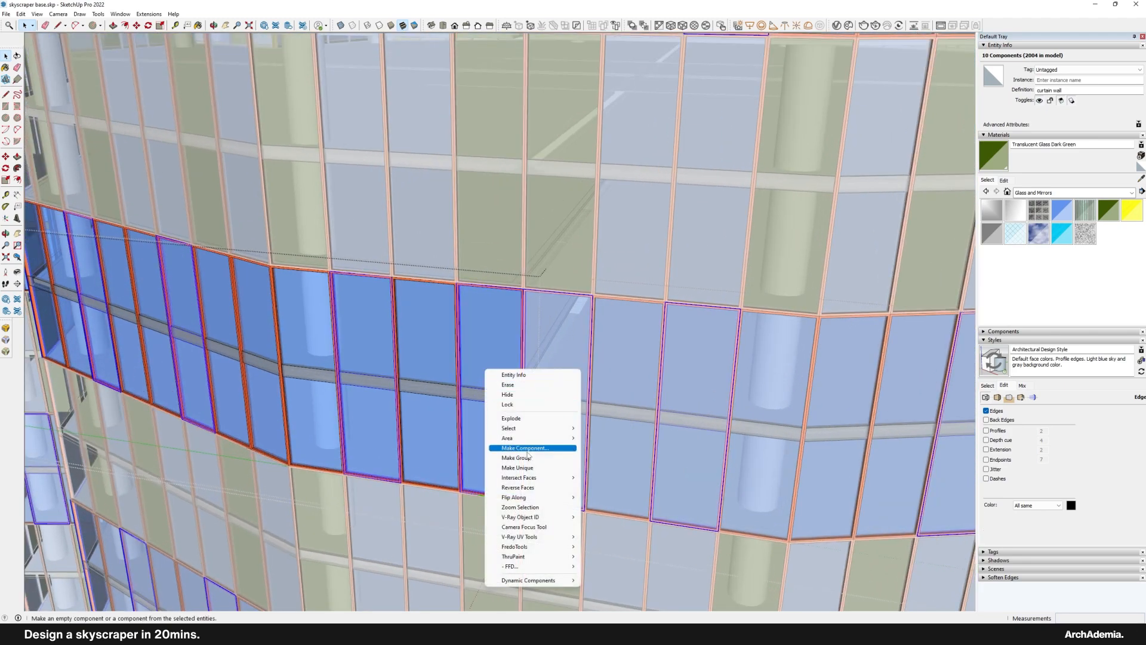
pyautogui.click(522, 469)
# Step: Open one of the unique panels and paint its glass with Translucent Glass Dark Green
pyautogui.scroll(2, 506, 369)
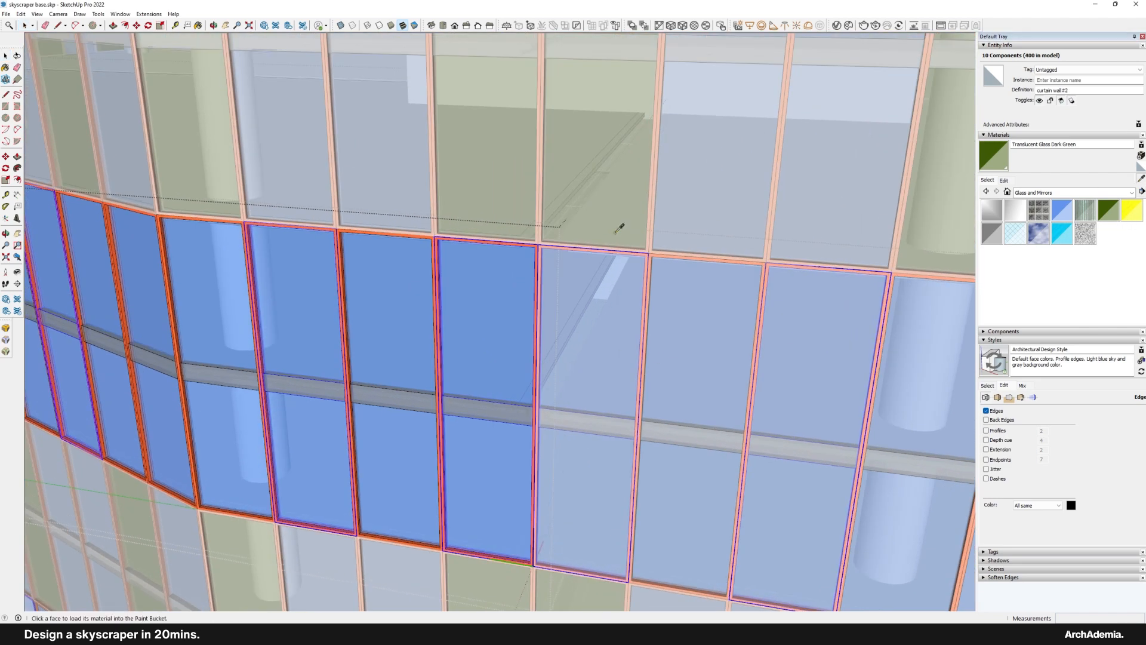
pyautogui.scroll(5, 472, 311)
pyautogui.doubleClick(469, 309)
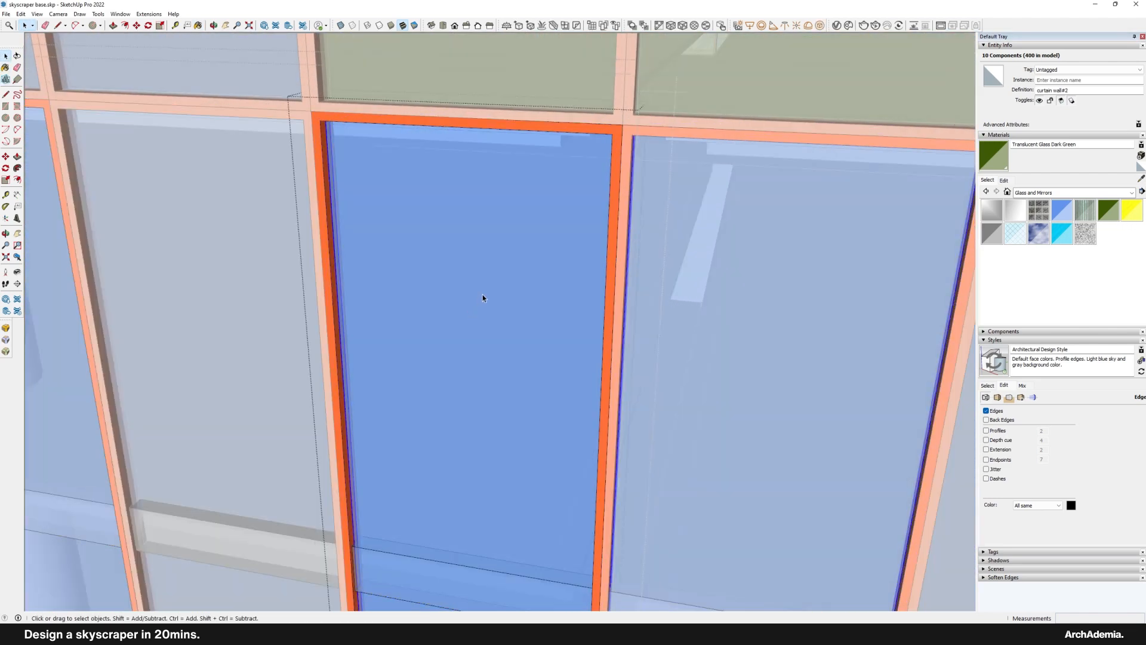
pyautogui.moveTo(482, 294); pyautogui.dragTo(449, 289, button='middle')
pyautogui.doubleClick(449, 289)
pyautogui.click(998, 161)
pyautogui.click(478, 253)
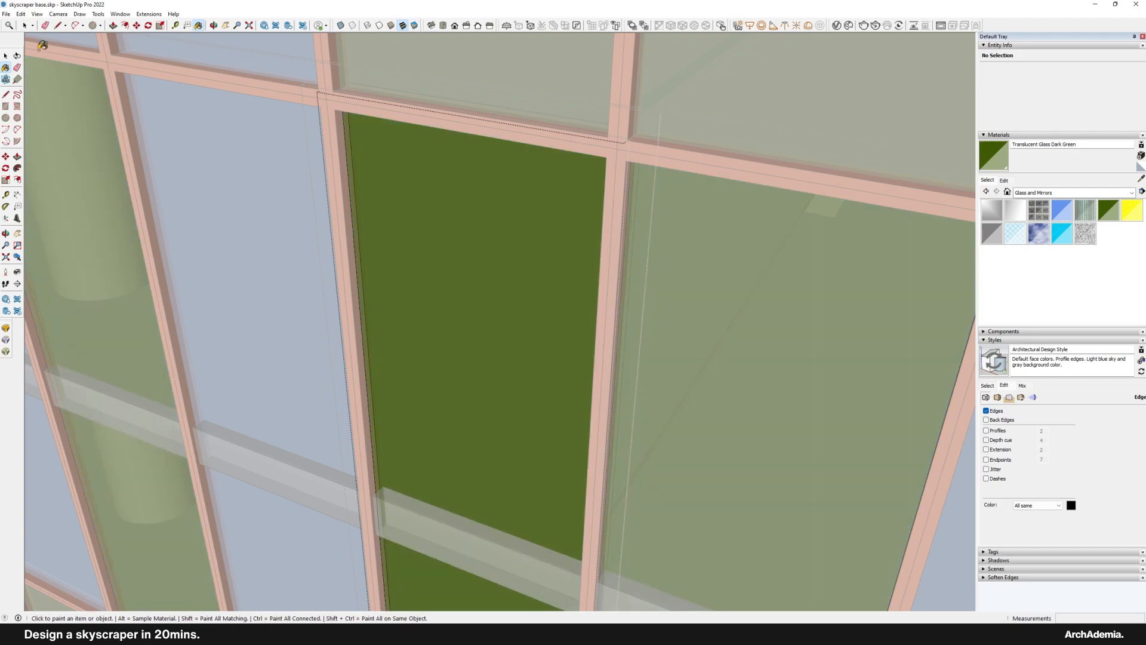
# Step: Close the nested panel, quadrant, floor plate and tower group to return to the full model
pyautogui.click(24, 26)
pyautogui.scroll(-10, 528, 374)
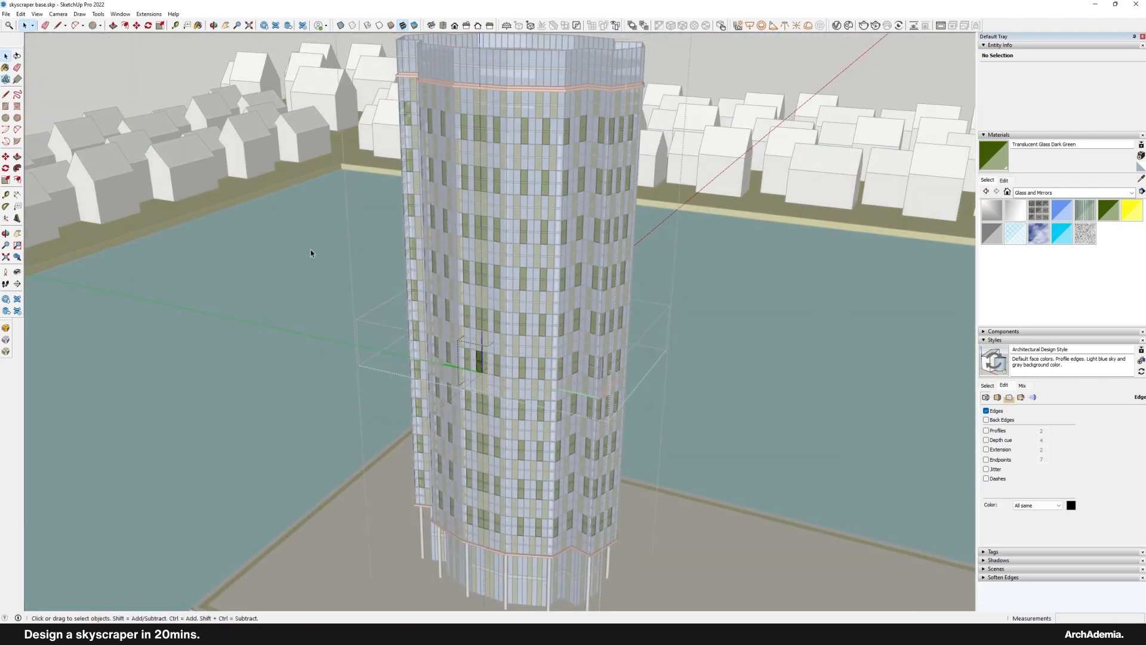
pyautogui.click(310, 254)
pyautogui.scroll(-2, 504, 322)
pyautogui.click(169, 80)
pyautogui.click(169, 79)
# Step: Open the tower group and make the ground-level floor plate below the orange band unique
pyautogui.moveTo(499, 335); pyautogui.dragTo(578, 479, button='middle')
pyautogui.scroll(5, 512, 430)
pyautogui.scroll(-5, 512, 431)
pyautogui.click(504, 392)
pyautogui.scroll(2, 579, 480)
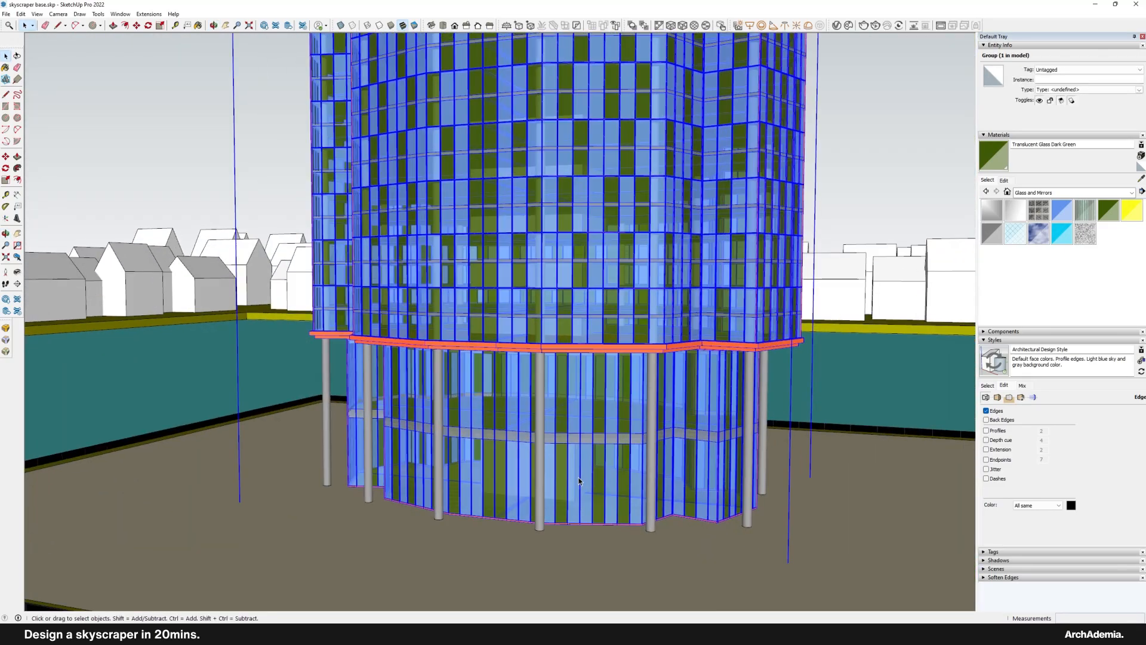
pyautogui.scroll(-5, 542, 459)
pyautogui.scroll(5, 516, 458)
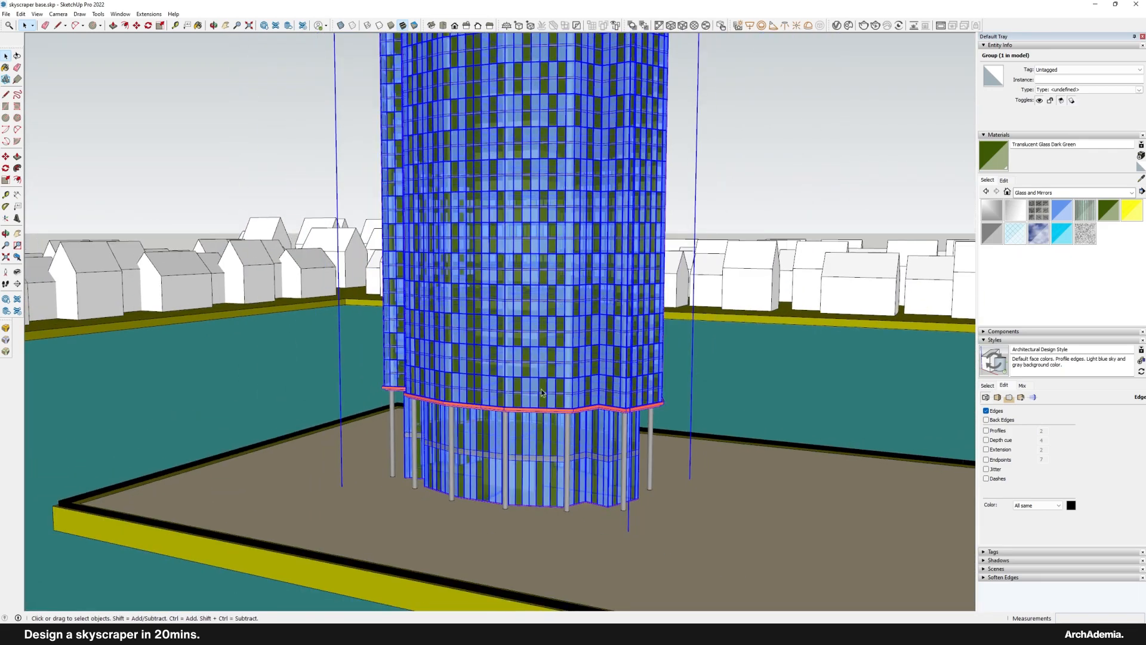
pyautogui.scroll(2, 513, 458)
pyautogui.click(512, 454)
pyautogui.rightClick(522, 440)
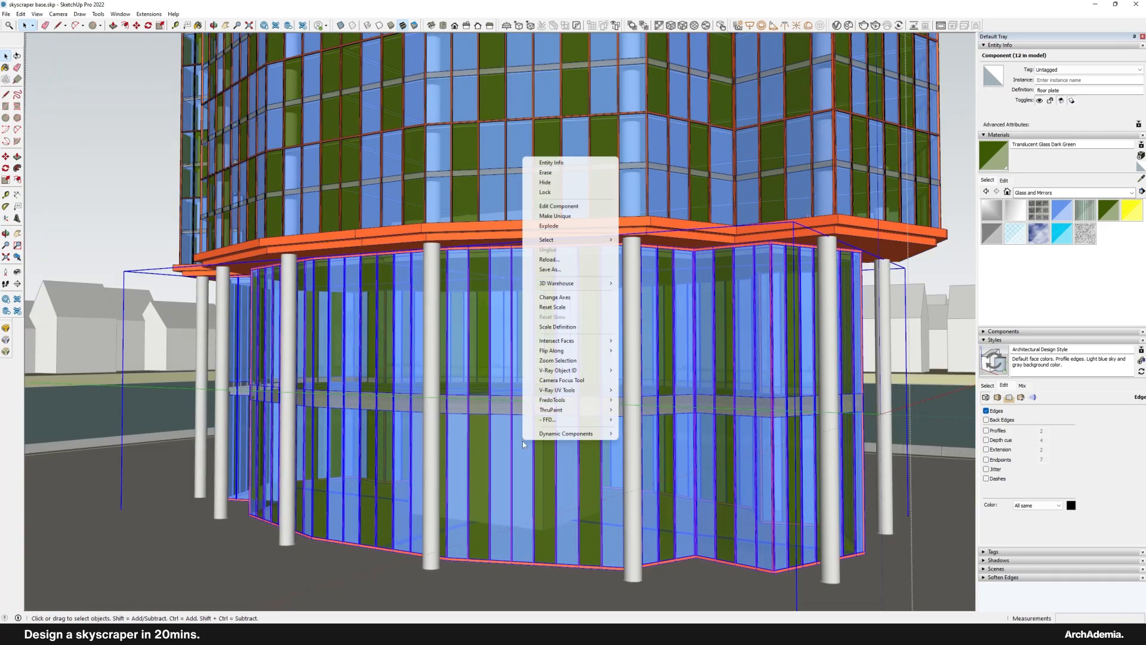
pyautogui.click(559, 222)
pyautogui.scroll(-5, 526, 353)
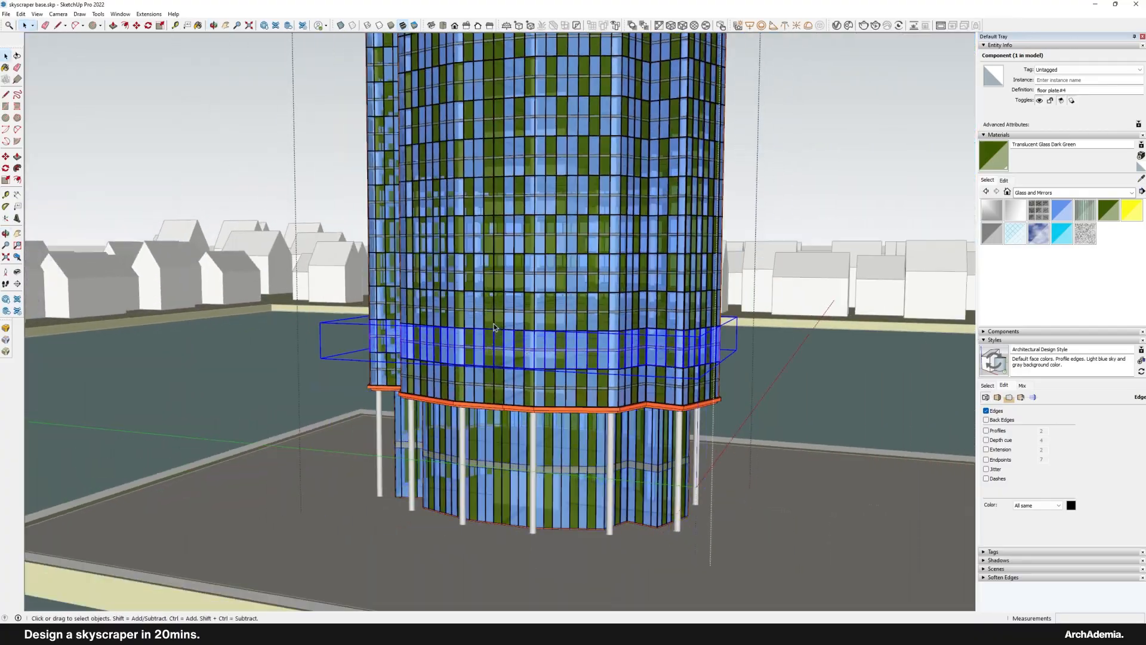
# Step: Open a floor plate higher up the tower and select one of its quadrants
pyautogui.scroll(5, 494, 326)
pyautogui.moveTo(500, 302); pyautogui.dragTo(496, 413, button='middle')
pyautogui.scroll(-6, 495, 413)
pyautogui.click(340, 343)
pyautogui.scroll(4, 493, 325)
pyautogui.moveTo(493, 326); pyautogui.dragTo(558, 389, button='middle')
pyautogui.scroll(-9, 568, 286)
pyautogui.scroll(8, 567, 288)
pyautogui.click(563, 302)
pyautogui.doubleClick(563, 302)
pyautogui.click(563, 302)
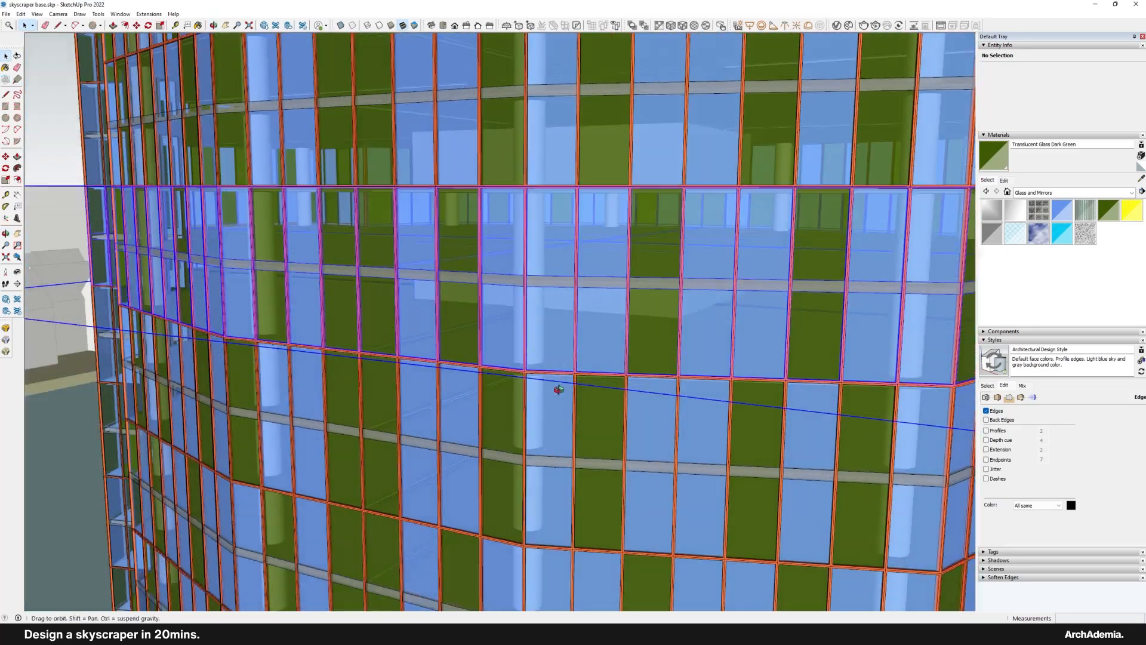
pyautogui.doubleClick(559, 335)
pyautogui.click(559, 336)
pyautogui.moveTo(558, 335); pyautogui.dragTo(453, 334, button='middle')
# Step: Hide the rest of the model and similar components so only the open floor plate is shown
pyautogui.click(37, 14)
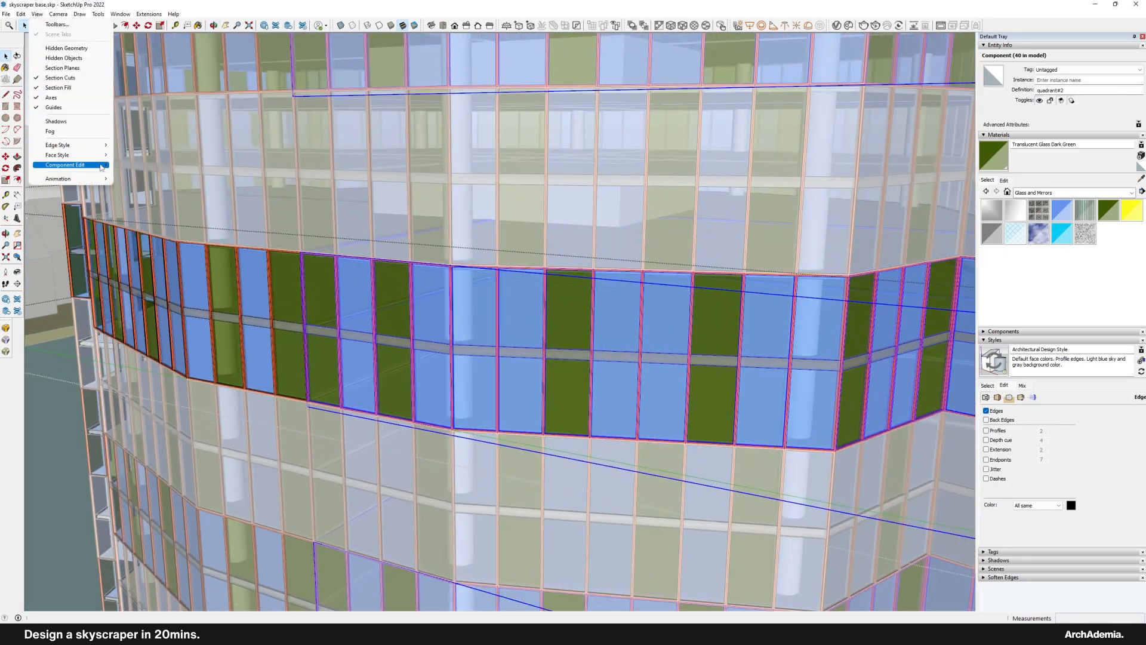
pyautogui.click(130, 167)
pyautogui.scroll(-4, 518, 358)
pyautogui.moveTo(518, 358); pyautogui.dragTo(497, 304, button='middle')
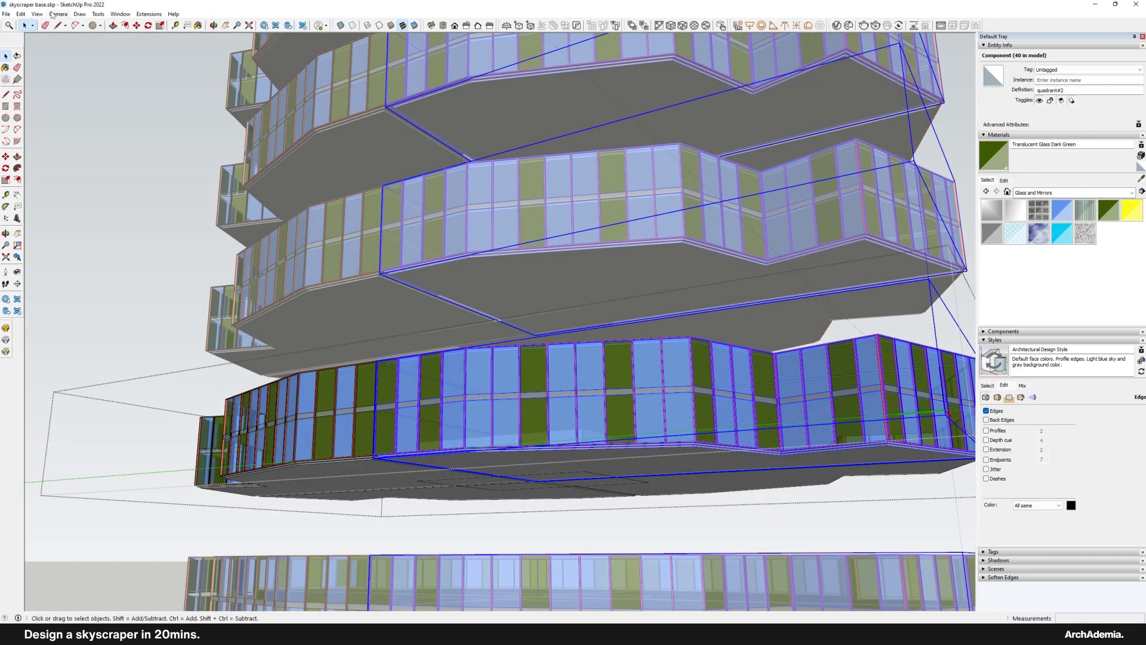
pyautogui.click(37, 14)
pyautogui.click(149, 175)
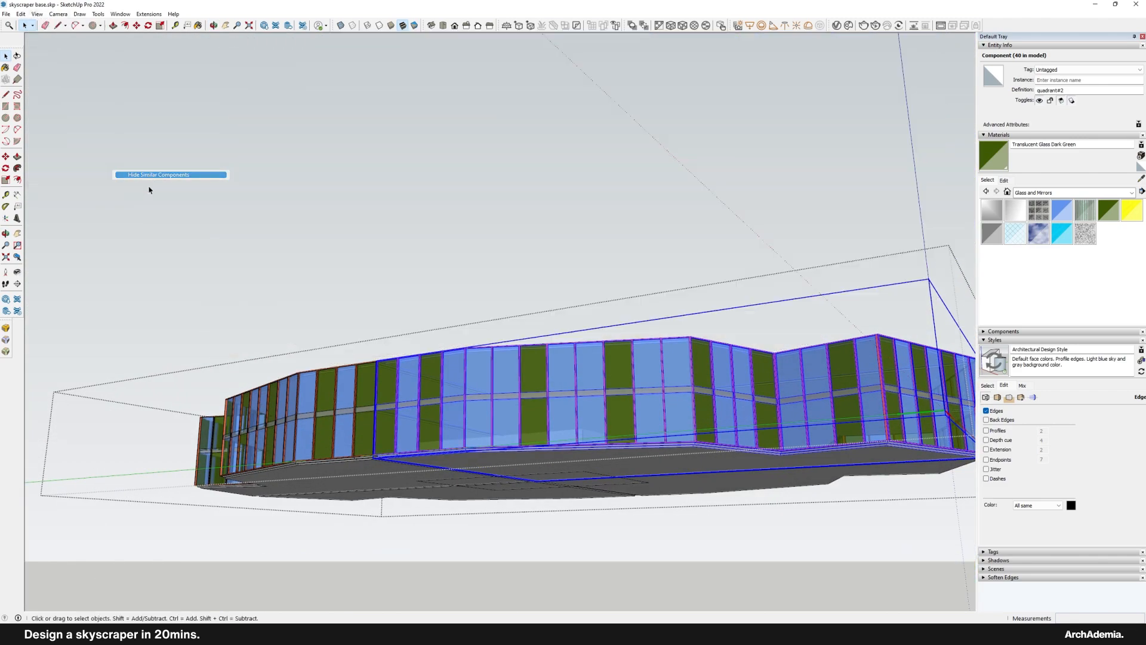
# Step: Examine the floor plate's underside, select the group at its centre, and close the floor plate
pyautogui.scroll(2, 533, 475)
pyautogui.moveTo(537, 483); pyautogui.dragTo(527, 379, button='middle')
pyautogui.click(526, 413)
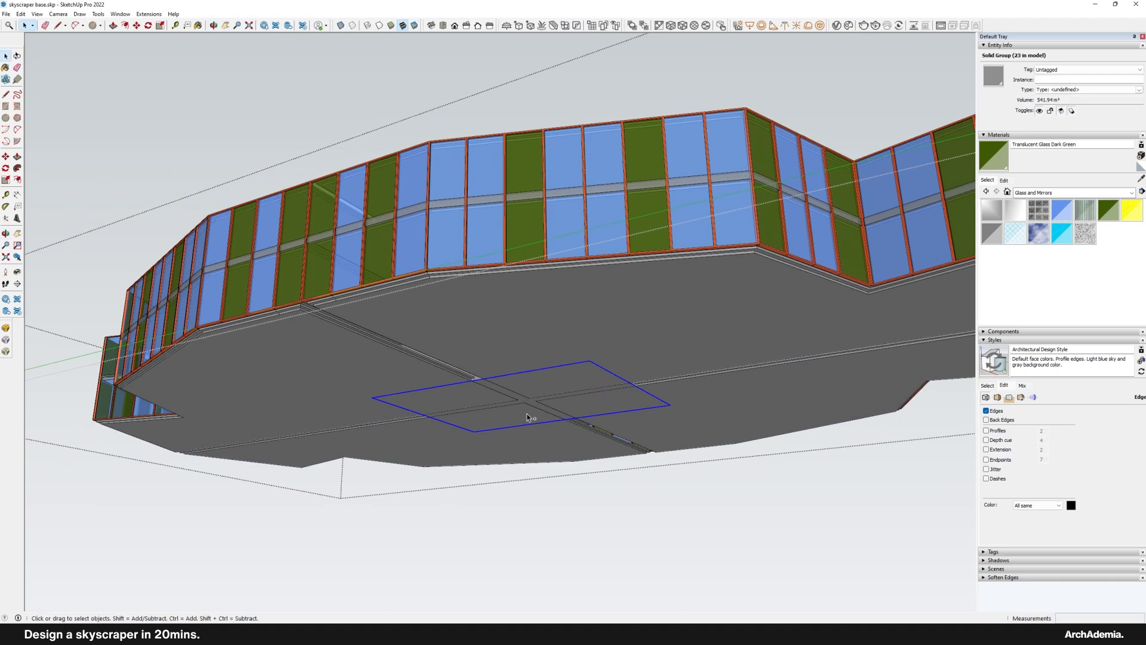
pyautogui.scroll(-5, 524, 429)
pyautogui.moveTo(521, 438); pyautogui.dragTo(501, 549, button='middle')
pyautogui.click(269, 303)
pyautogui.scroll(-2, 397, 498)
pyautogui.click(400, 494)
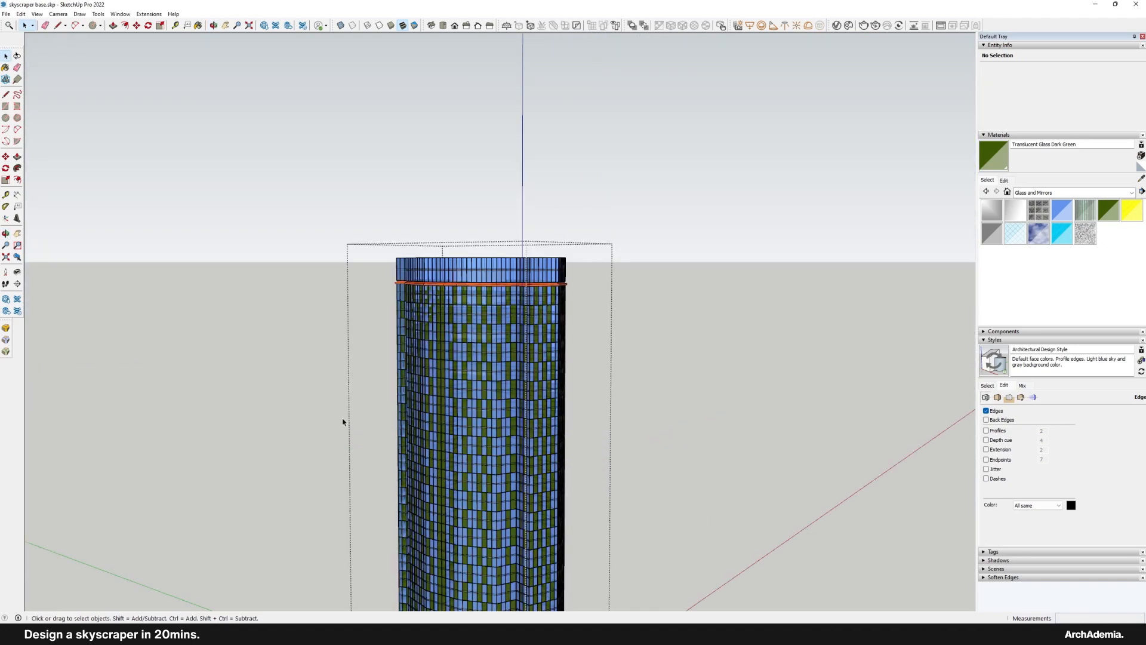
# Step: Leave the tower group and paste the copied central block in place at the top level of the model
pyautogui.click(343, 422)
pyautogui.moveTo(456, 200); pyautogui.dragTo(466, 308, button='middle')
pyautogui.scroll(5, 483, 280)
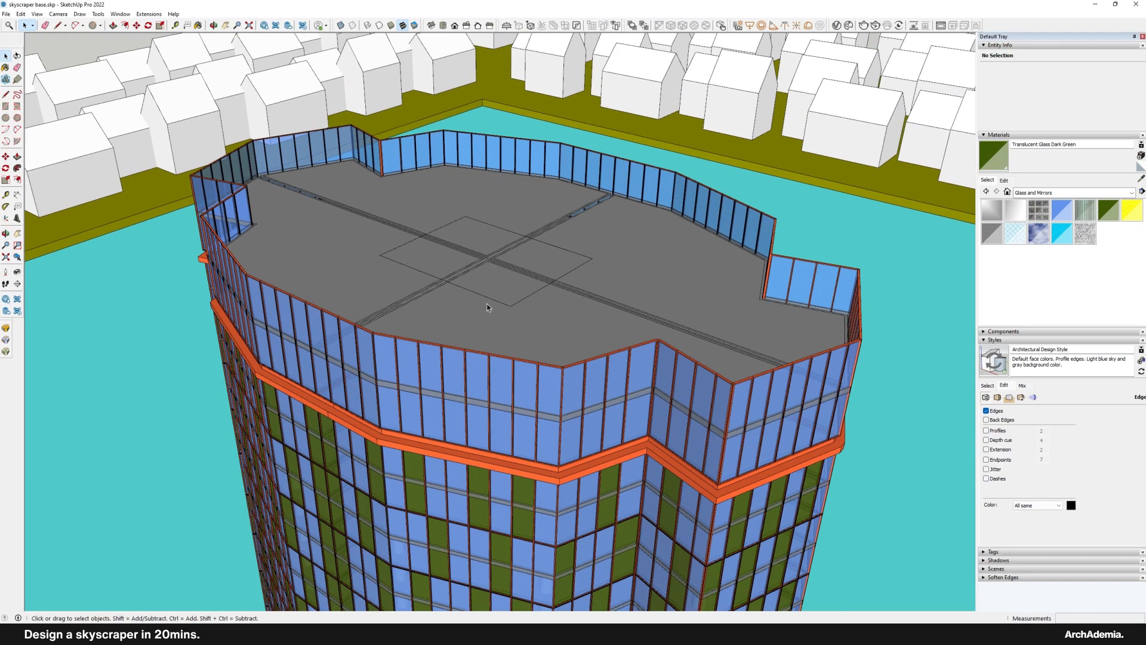
pyautogui.doubleClick(475, 311)
pyautogui.click(477, 316)
pyautogui.scroll(-4, 481, 324)
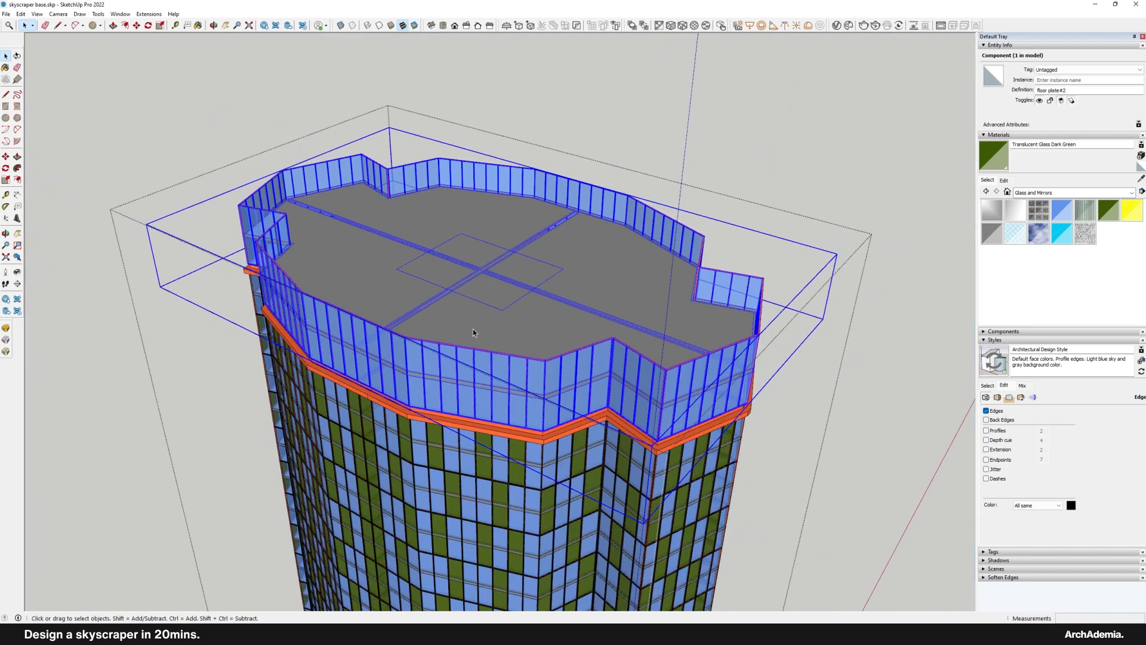
pyautogui.click(207, 135)
pyautogui.click(21, 15)
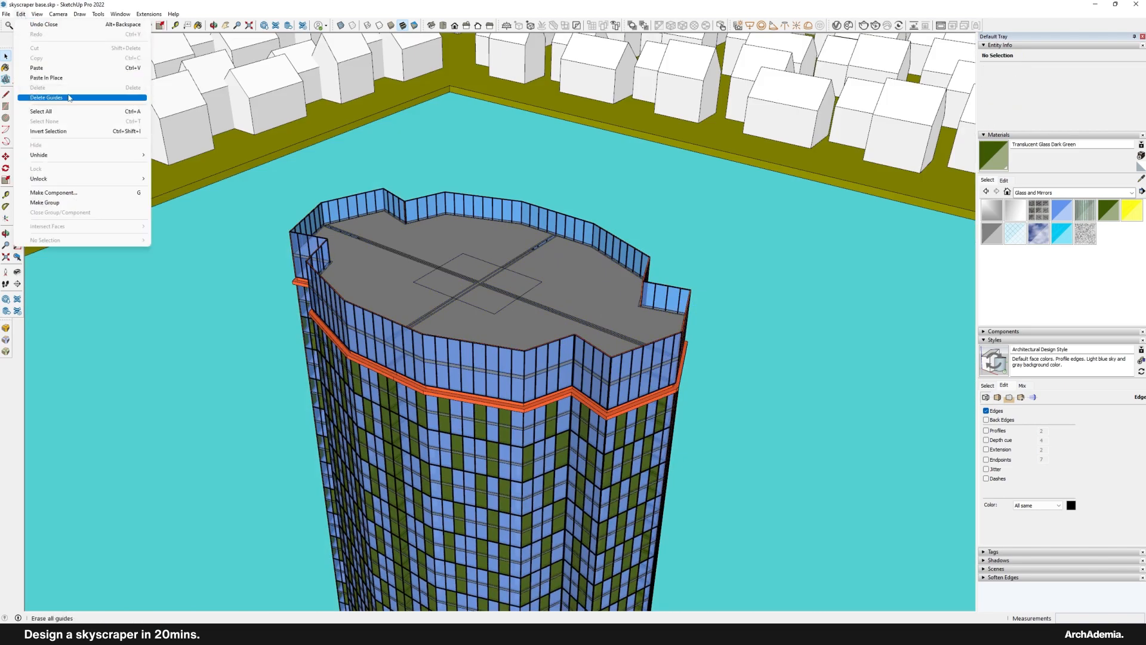
pyautogui.click(48, 81)
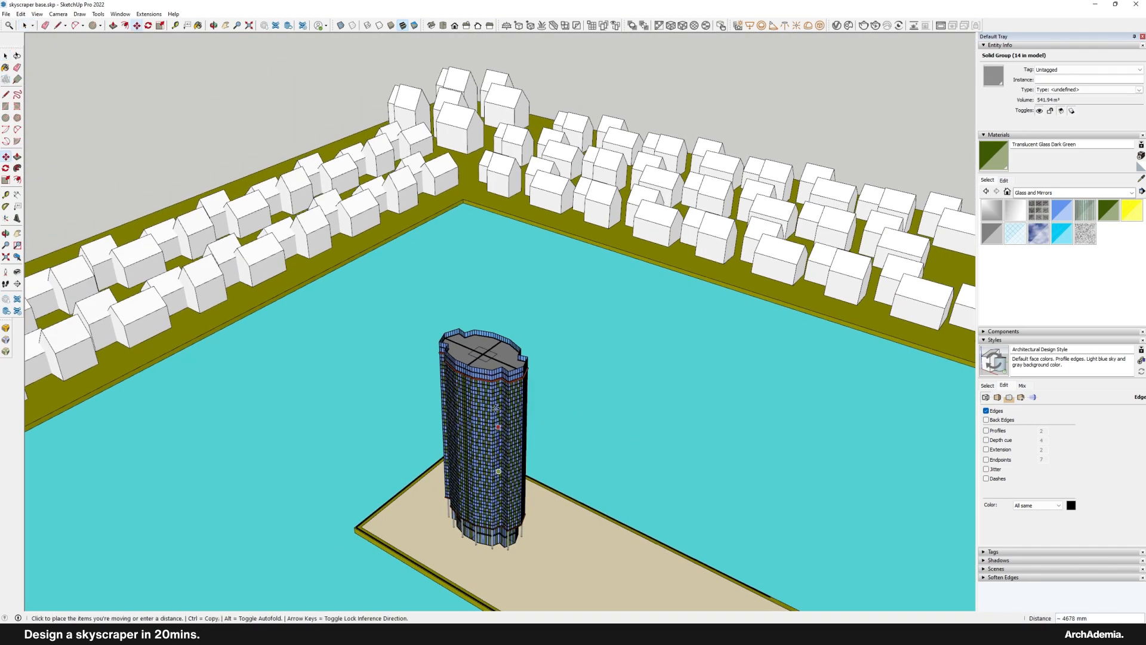
# Step: Move the pasted block up onto the tower's roof, aligned with the square outline at its centre
pyautogui.click(486, 347)
pyautogui.scroll(5, 485, 340)
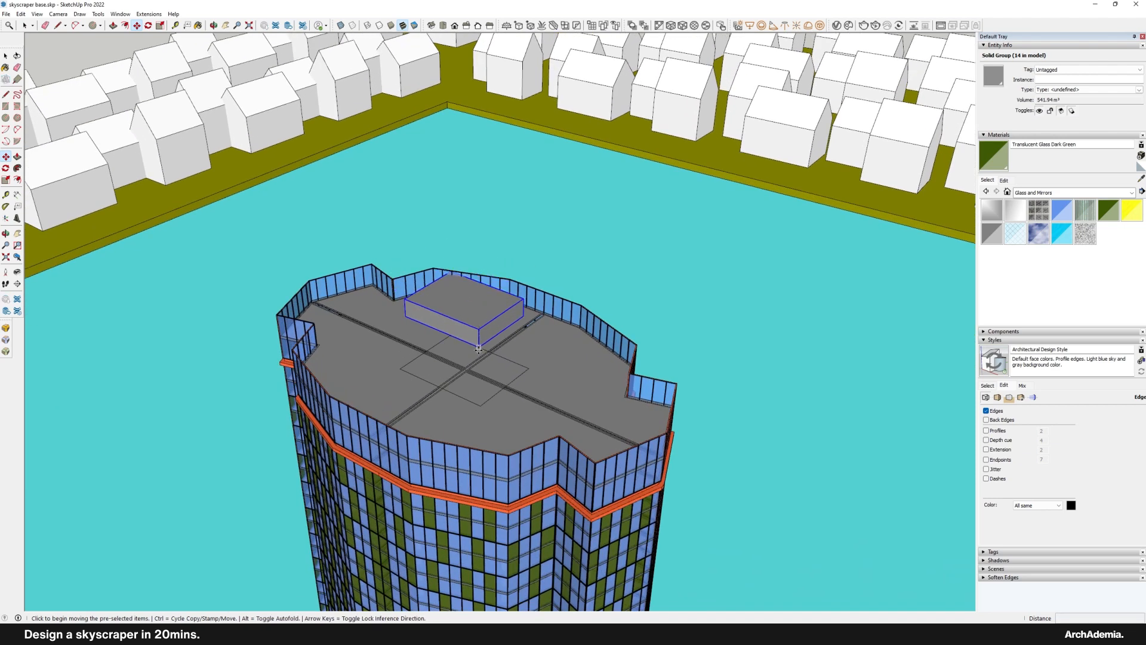
pyautogui.click(483, 410)
pyautogui.scroll(4, 483, 411)
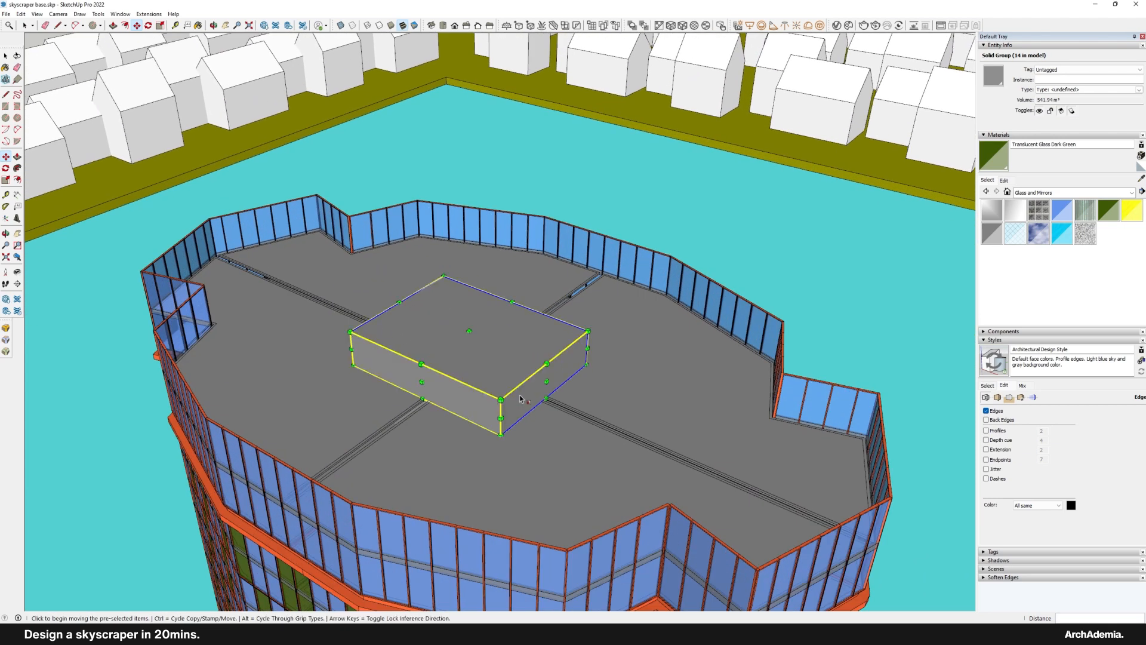
# Step: Scale the rooftop block slightly larger along its green and red directions so it fills the central opening
pyautogui.press('s')
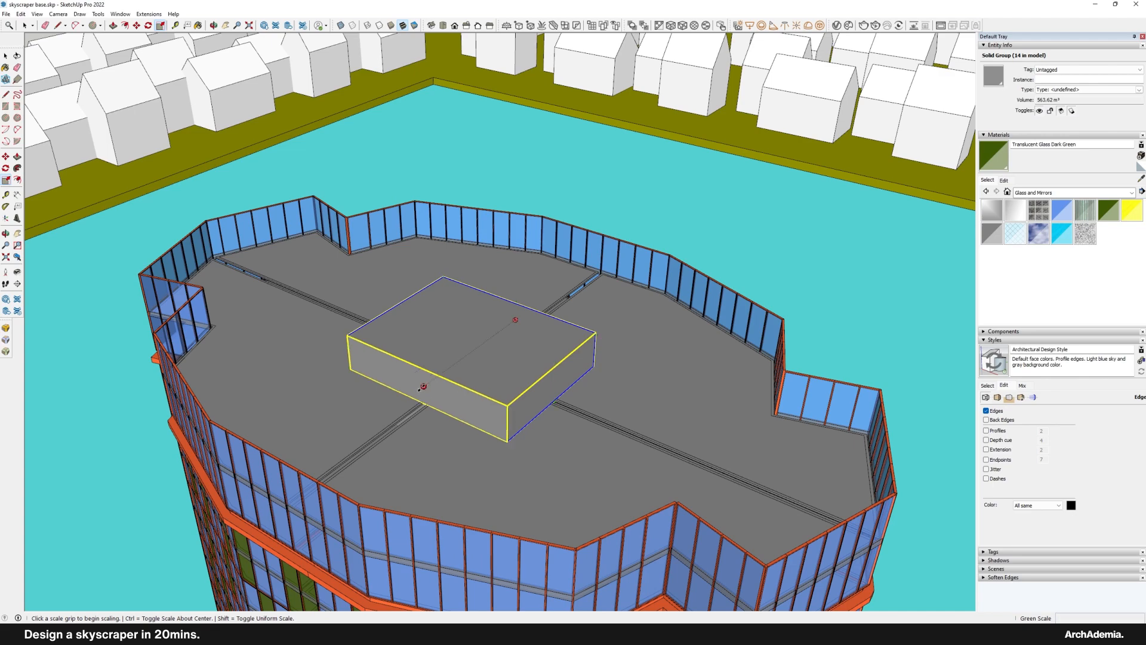
pyautogui.moveTo(421, 388); pyautogui.dragTo(415, 392)
pyautogui.moveTo(508, 391); pyautogui.dragTo(663, 370, button='middle')
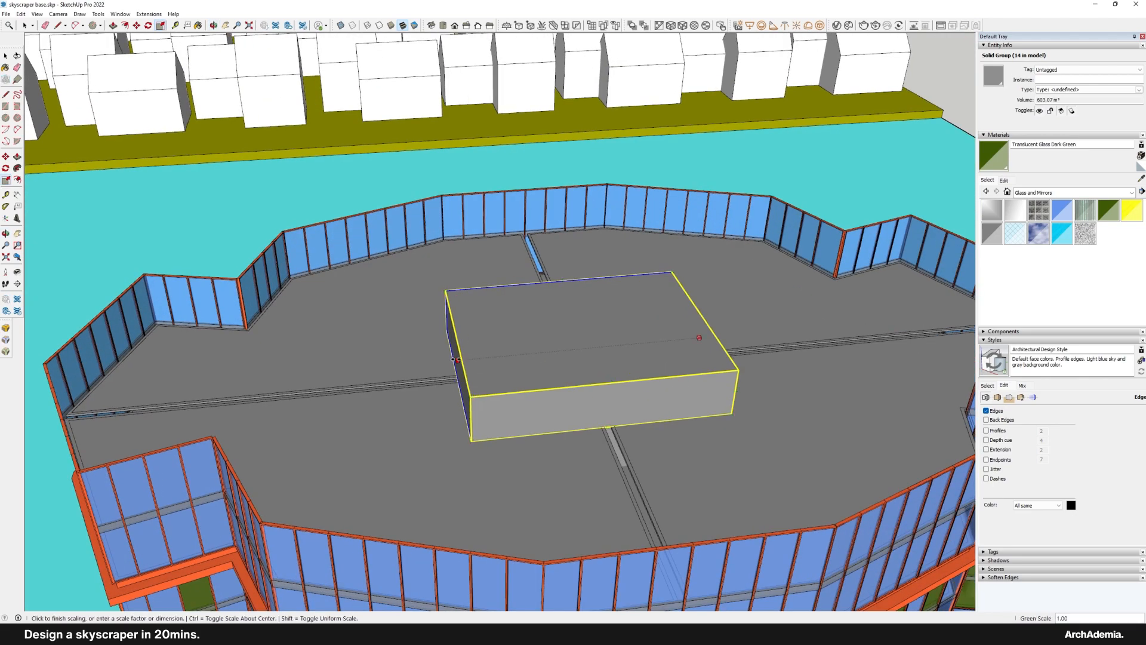
pyautogui.click(400, 348)
pyautogui.moveTo(400, 348); pyautogui.dragTo(545, 267, button='middle')
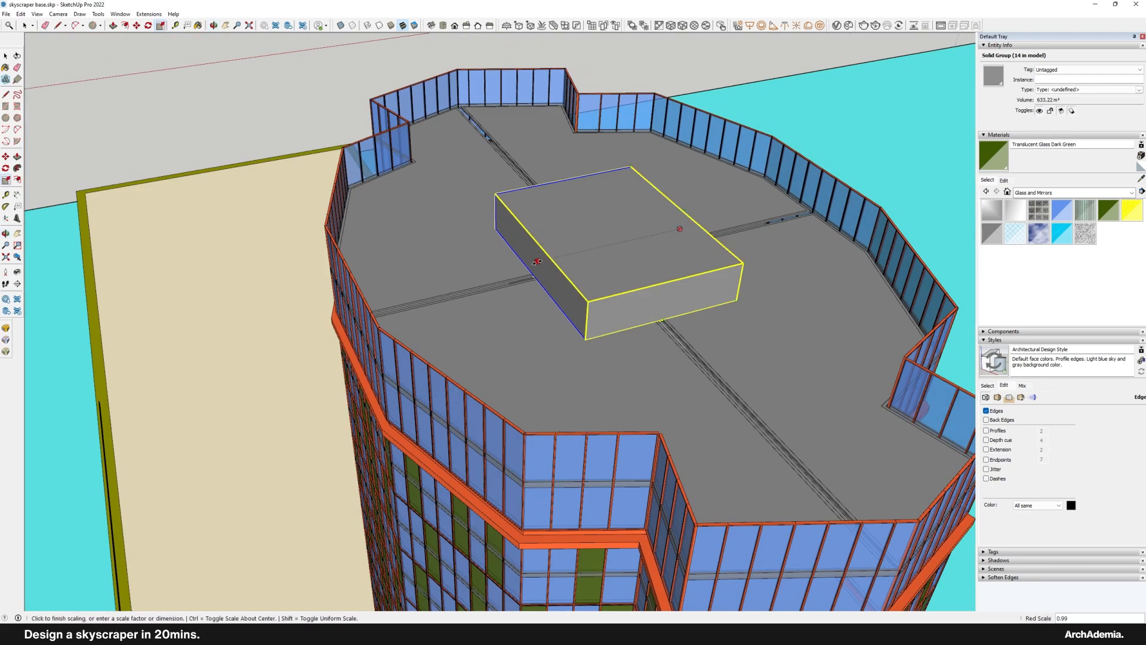
pyautogui.click(609, 260)
# Step: Stretch the rooftop block vertically down to the tower's base so it forms a full-height central core
pyautogui.scroll(-10, 609, 229)
pyautogui.moveTo(620, 358); pyautogui.dragTo(691, 306, button='middle')
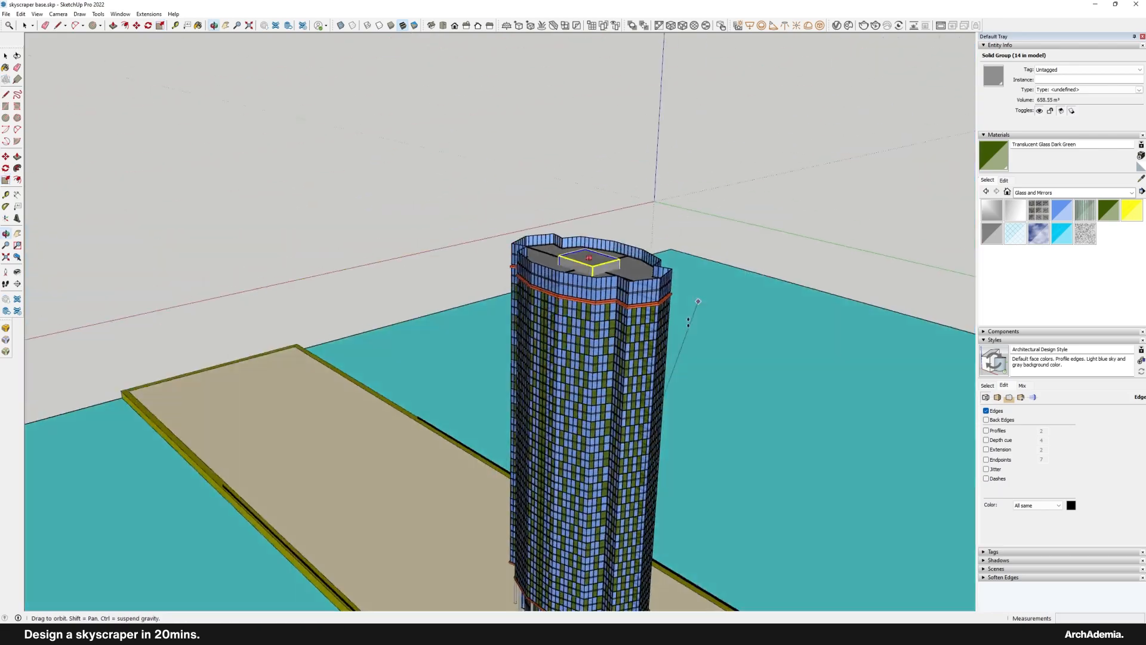
pyautogui.keyDown('shift'); pyautogui.moveTo(588, 478); pyautogui.dragTo(463, 216, button='middle'); pyautogui.keyUp('shift')
pyautogui.click(456, 404)
pyautogui.scroll(8, 456, 404)
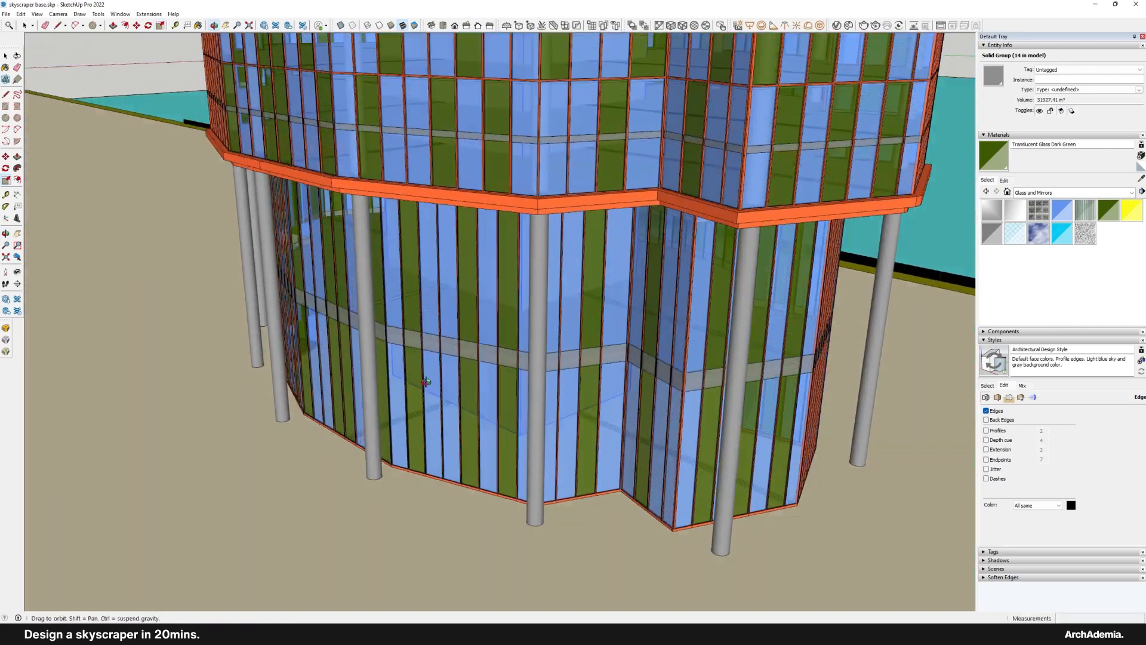
pyautogui.moveTo(423, 385); pyautogui.dragTo(805, 537, button='middle')
pyautogui.scroll(-3, 575, 491)
pyautogui.scroll(12, 538, 276)
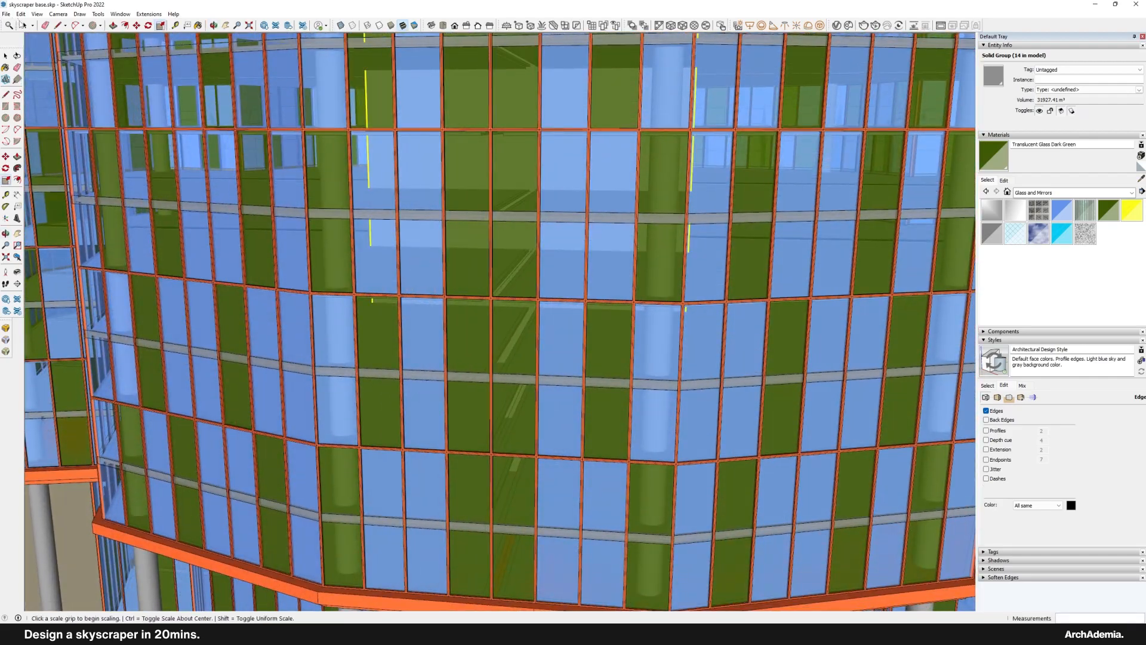
pyautogui.click(23, 25)
# Step: Go inside the tower and open one quadrant of a floor plate for editing
pyautogui.scroll(-4, 686, 435)
pyautogui.moveTo(685, 435); pyautogui.dragTo(298, 299, button='middle')
pyautogui.scroll(-5, 286, 295)
pyautogui.scroll(6, 370, 245)
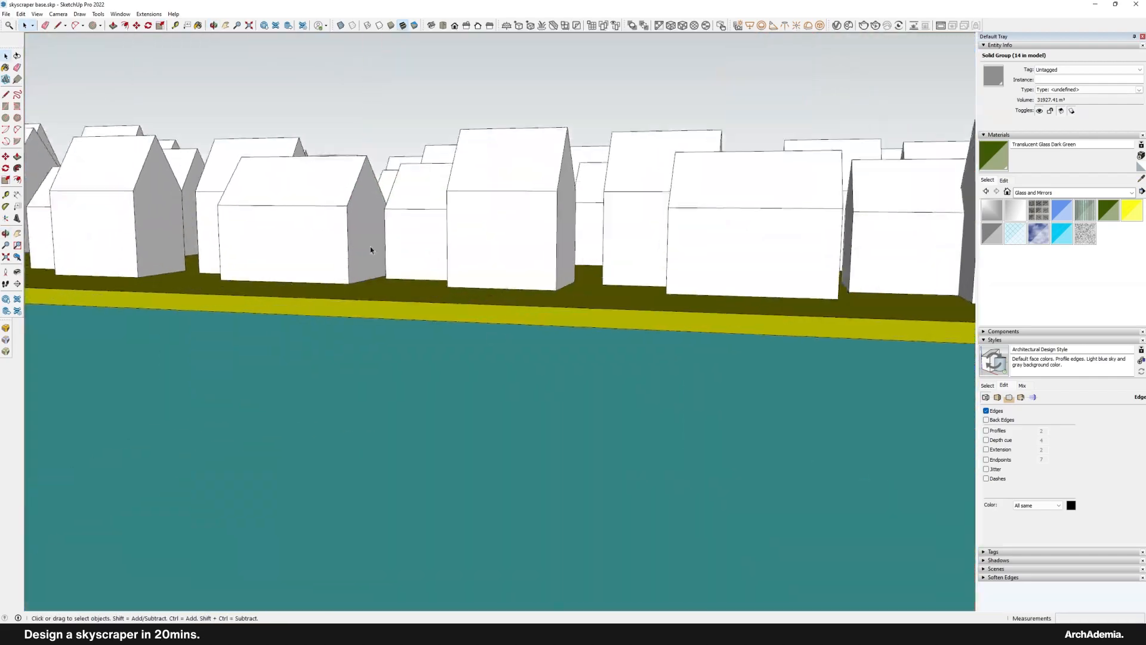
pyautogui.scroll(-6, 374, 326)
pyautogui.moveTo(374, 326); pyautogui.dragTo(486, 306, button='middle')
pyautogui.scroll(-8, 588, 260)
pyautogui.moveTo(587, 260)
pyautogui.mouseDown(button='middle')
pyautogui.moveTo(456, 261)
pyautogui.moveTo(472, 393)
pyautogui.moveTo(27, 437)
pyautogui.mouseUp(button='middle')
pyautogui.scroll(10, 456, 264)
pyautogui.scroll(2, 322, 394)
pyautogui.moveTo(322, 394); pyautogui.dragTo(491, 600, button='middle')
pyautogui.scroll(2, 462, 393)
pyautogui.keyDown('shift'); pyautogui.moveTo(352, 310); pyautogui.dragTo(365, 438, button='middle'); pyautogui.keyUp('shift')
pyautogui.doubleClick(427, 360)
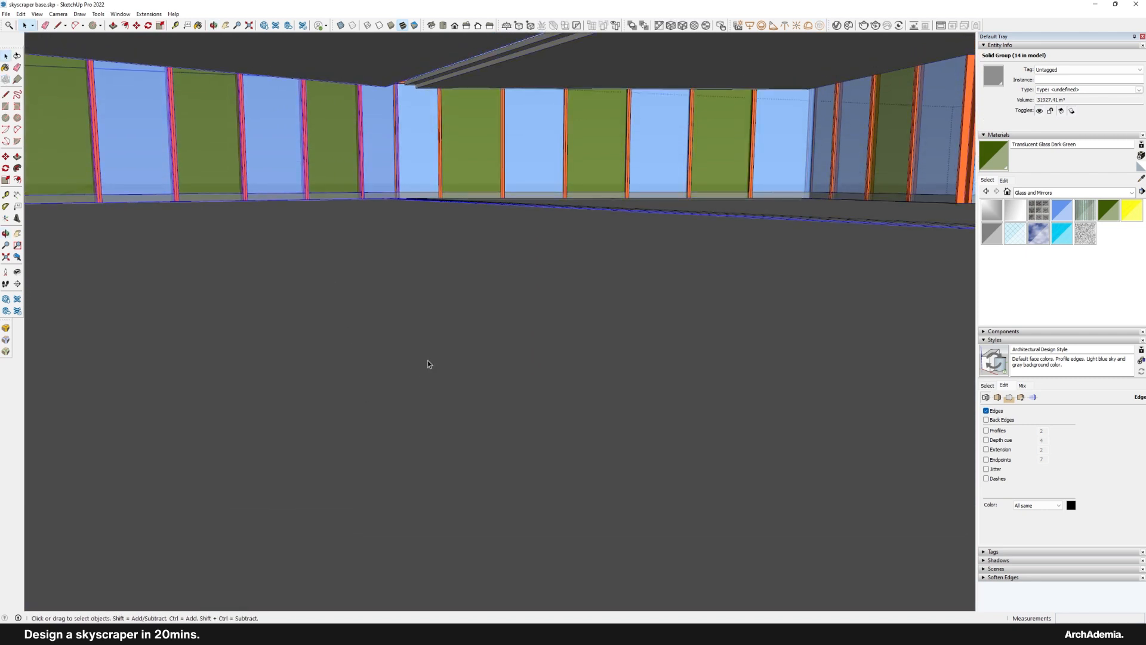
pyautogui.click(37, 14)
pyautogui.moveTo(65, 166)
pyautogui.click(157, 165)
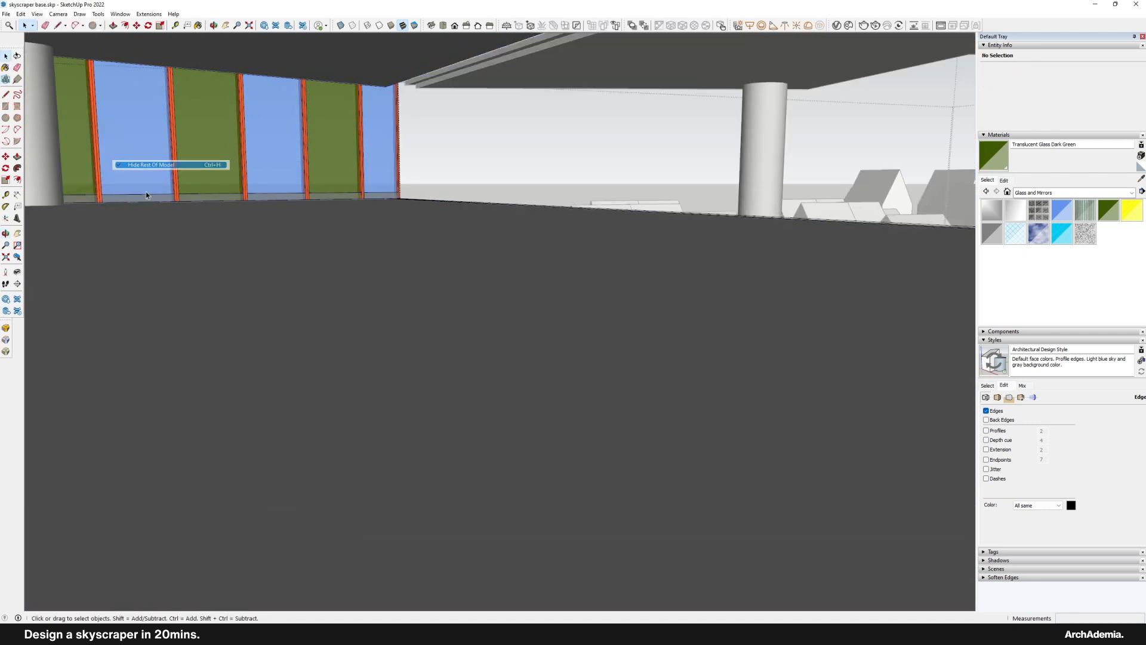
pyautogui.moveTo(146, 195); pyautogui.dragTo(388, 301, button='middle')
pyautogui.click(36, 13)
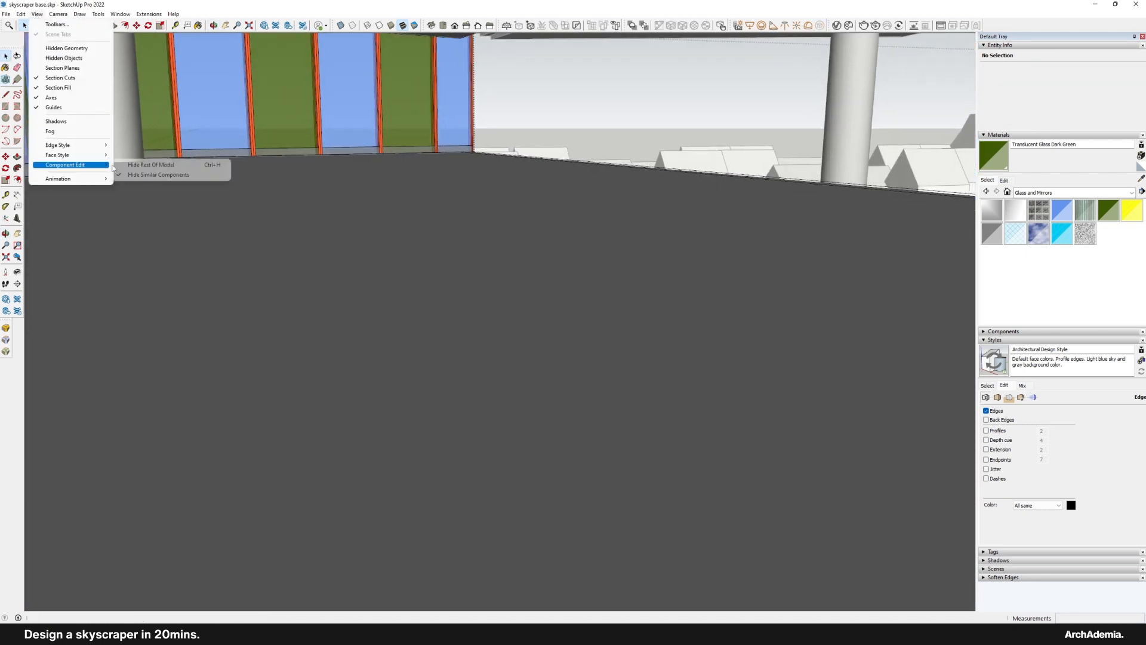
pyautogui.click(153, 165)
# Step: Isolate the quadrant's floor slab and extend one straight inner edge face outward by 216 mm
pyautogui.moveTo(334, 394); pyautogui.dragTo(335, 357, button='middle')
pyautogui.click(516, 350)
pyautogui.scroll(-5, 460, 344)
pyautogui.keyDown('shift'); pyautogui.click(461, 345); pyautogui.keyUp('shift')
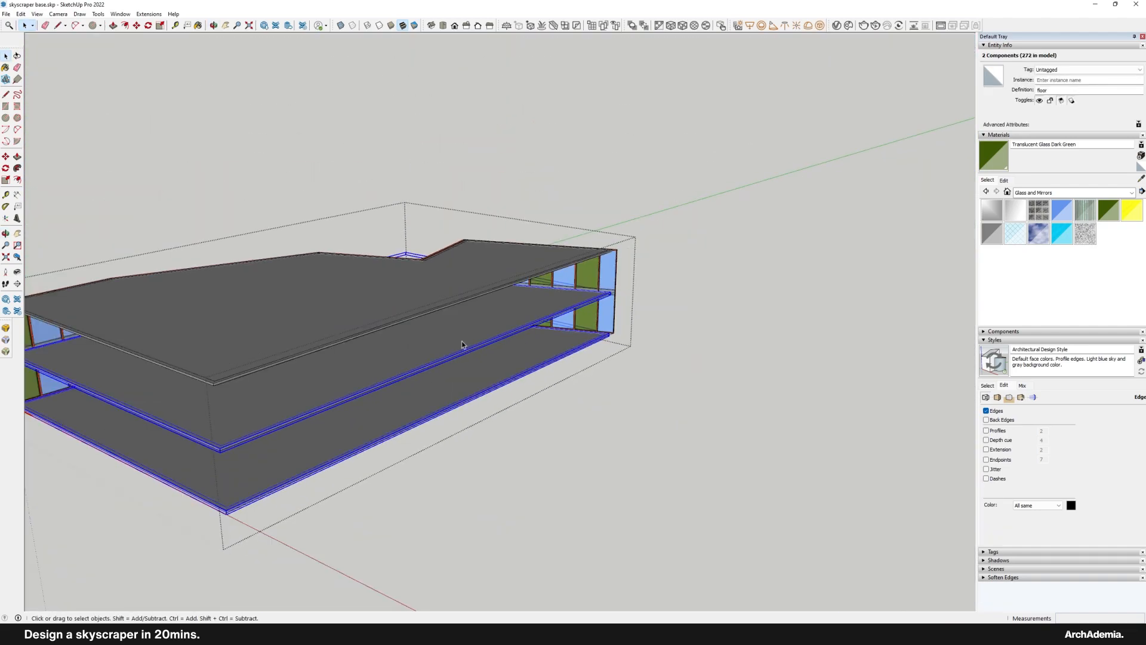
pyautogui.scroll(2, 518, 382)
pyautogui.scroll(8, 606, 293)
pyautogui.moveTo(611, 299); pyautogui.dragTo(335, 337, button='middle')
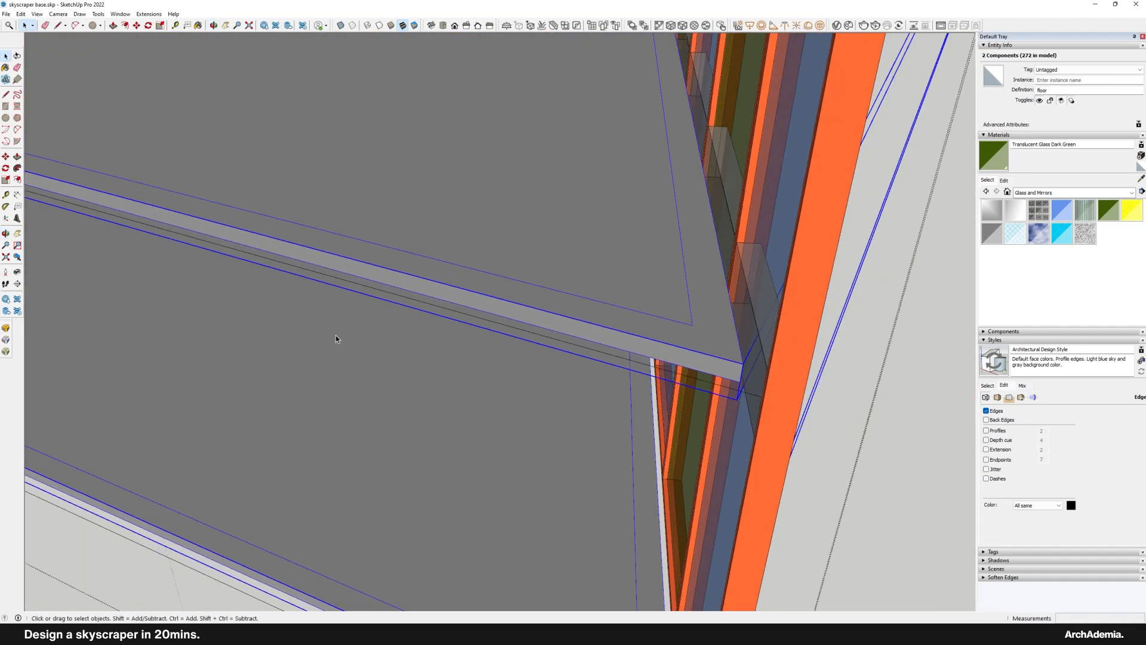
pyautogui.moveTo(503, 255); pyautogui.dragTo(556, 273, button='middle')
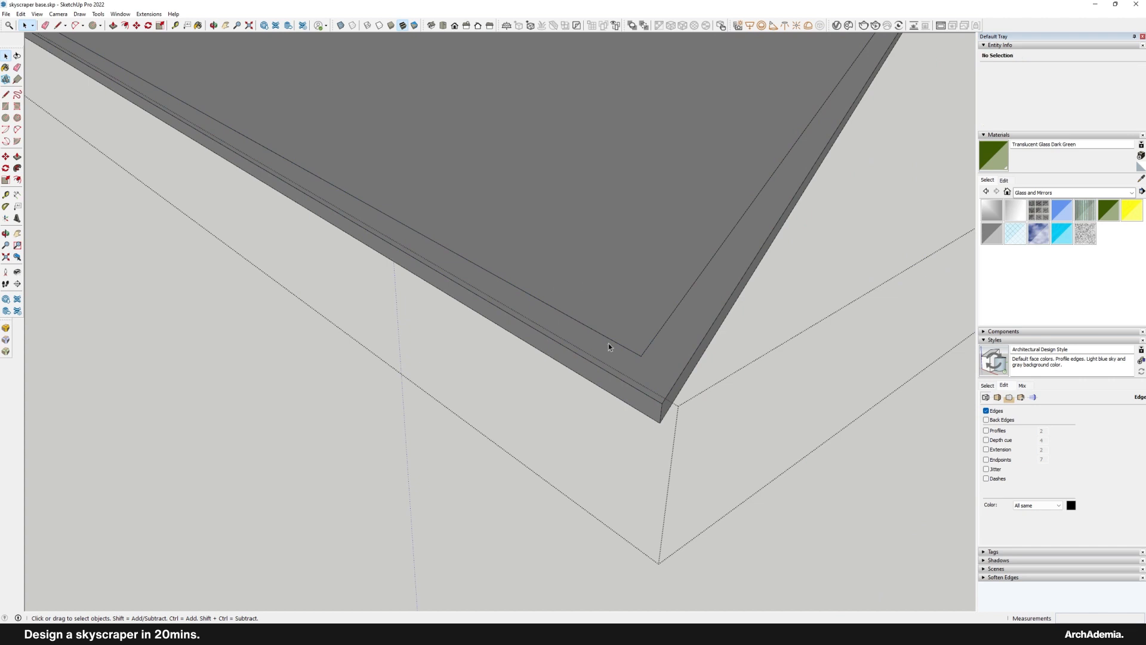
pyautogui.click(625, 392)
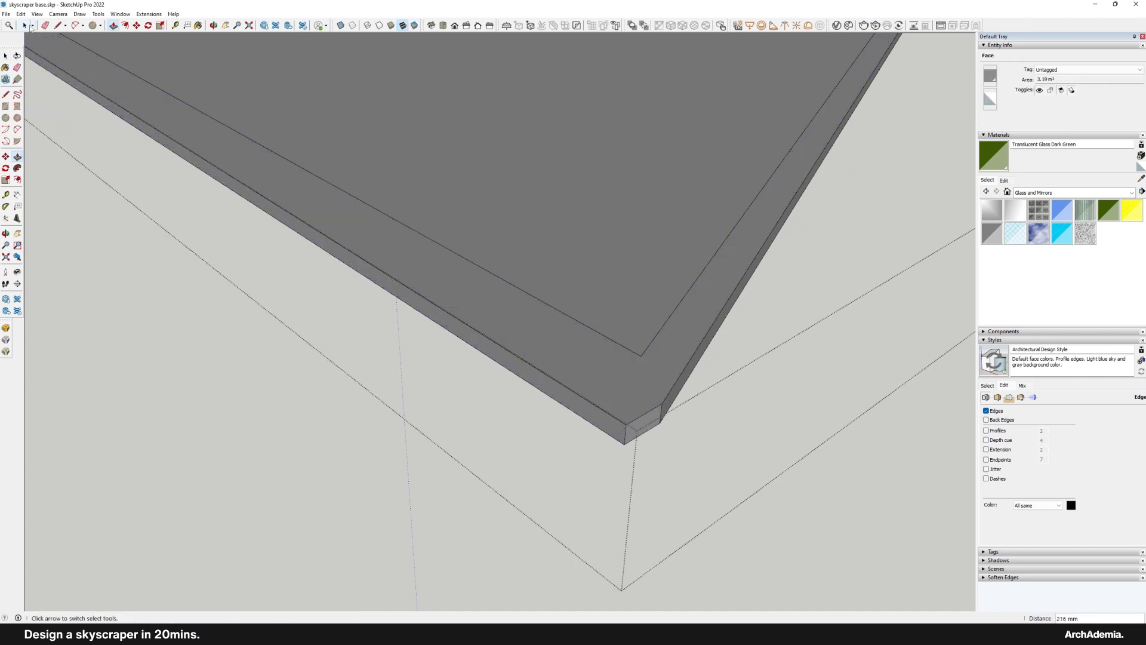
pyautogui.click(29, 27)
# Step: Extend the floor slab's other straight inner edge outward to close the gap between neighbouring quadrants
pyautogui.scroll(-9, 507, 400)
pyautogui.scroll(4, 387, 299)
pyautogui.moveTo(386, 300); pyautogui.dragTo(662, 260, button='middle')
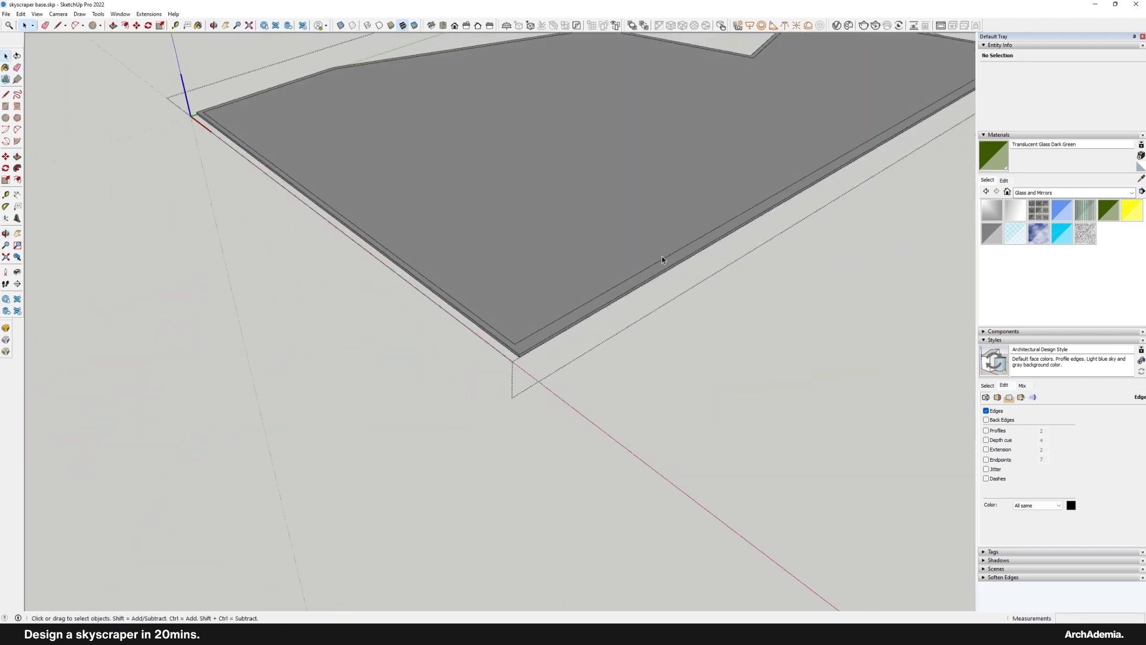
pyautogui.scroll(3, 662, 260)
pyautogui.press('p')
pyautogui.click(516, 400)
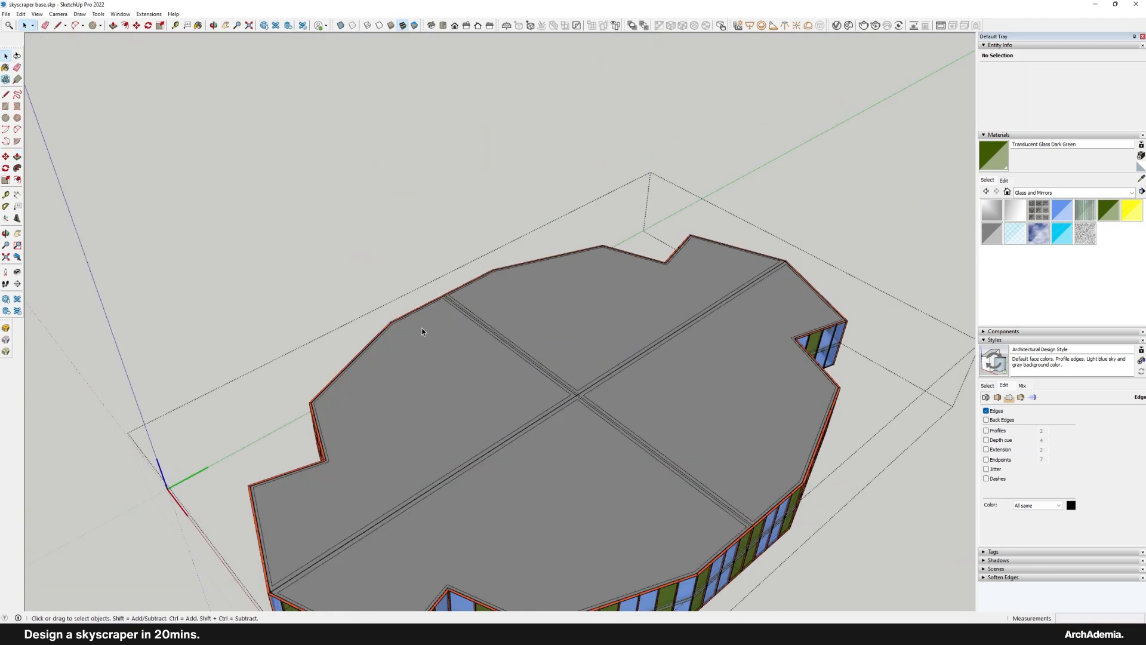
# Step: Inspect the slab joints and curtain walls on the different floor plates, and review the whole tower from outside
pyautogui.moveTo(421, 328); pyautogui.dragTo(496, 248, button='middle')
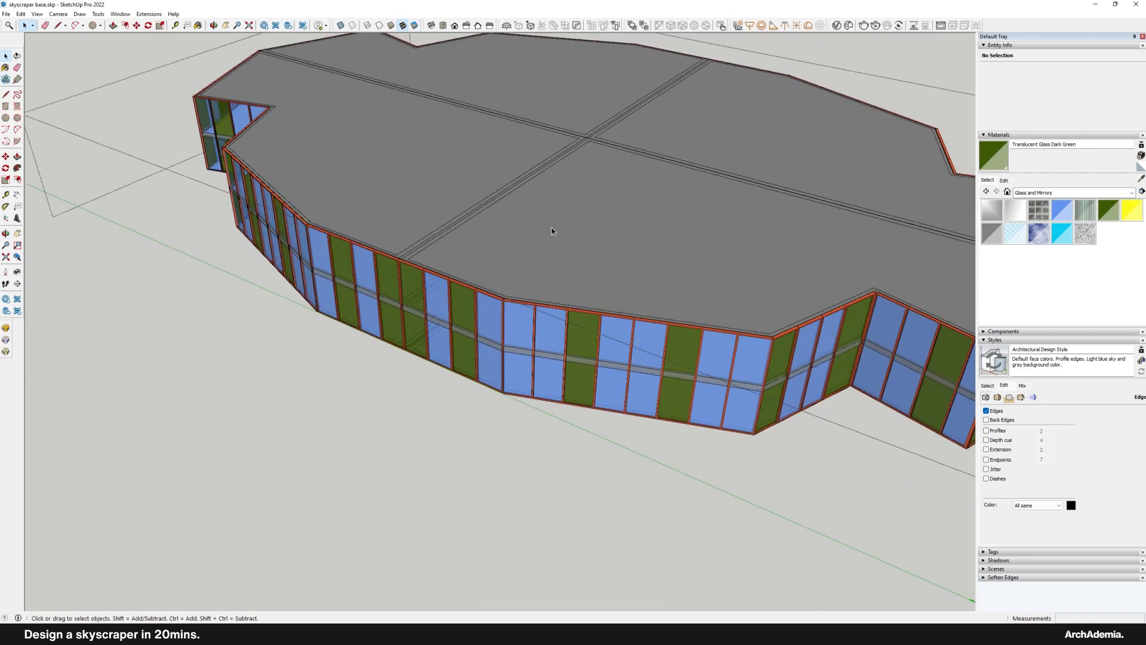
pyautogui.scroll(5, 551, 228)
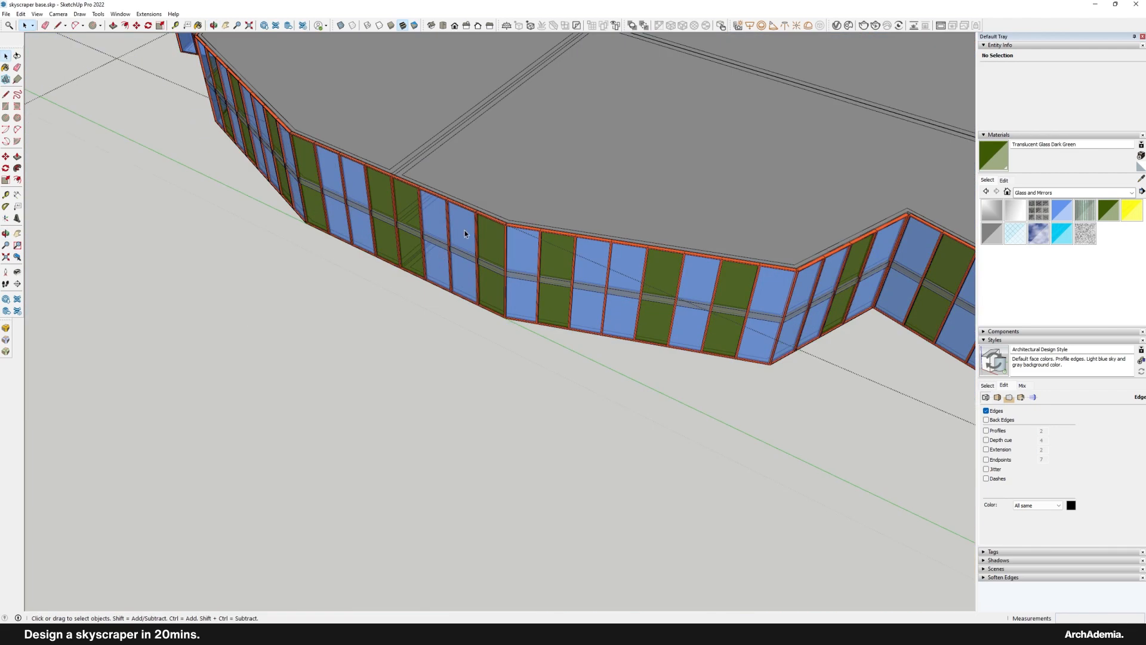
pyautogui.moveTo(464, 231); pyautogui.dragTo(434, 228, button='middle')
pyautogui.click(301, 86)
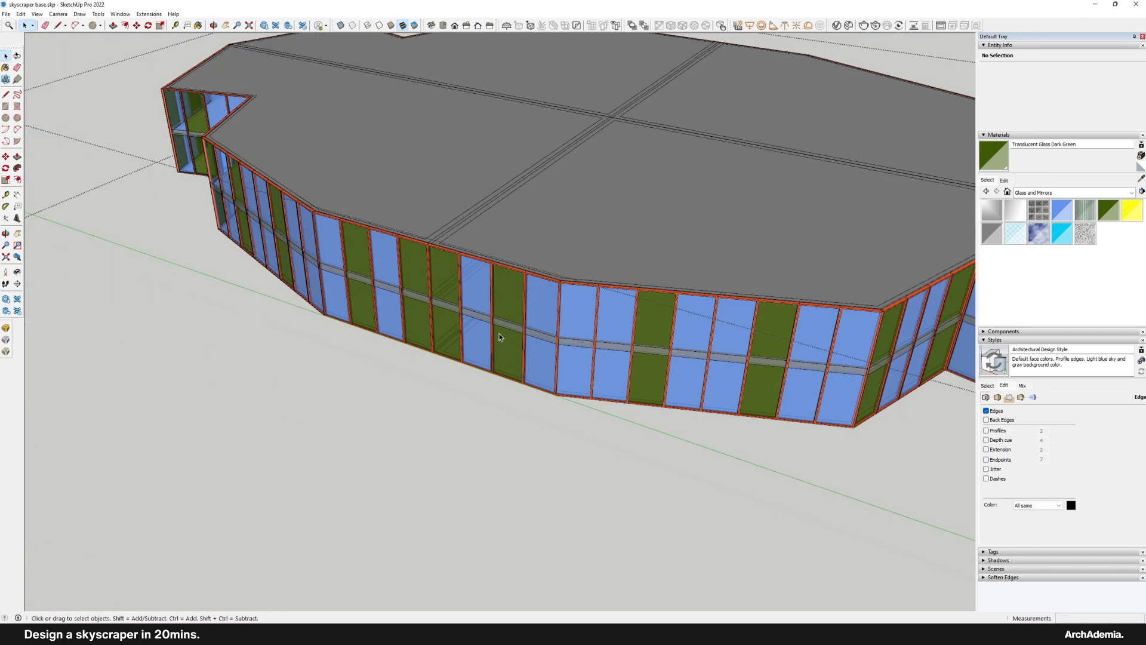
pyautogui.scroll(3, 672, 336)
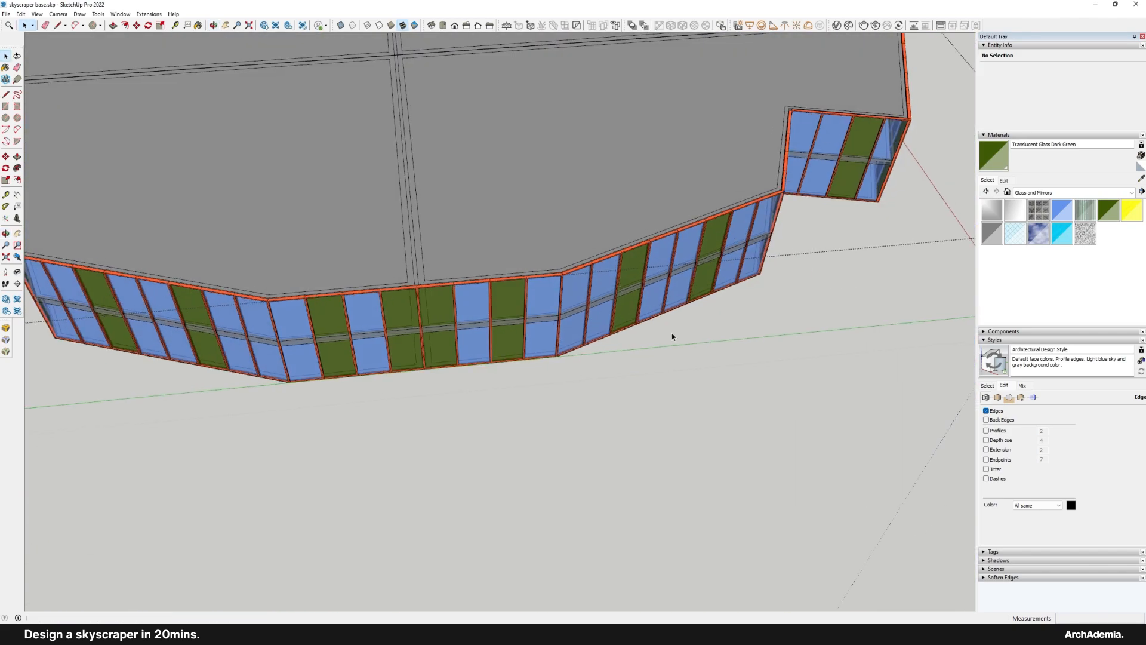
pyautogui.scroll(5, 414, 266)
pyautogui.scroll(-5, 265, 316)
pyautogui.moveTo(265, 316); pyautogui.dragTo(489, 496, button='middle')
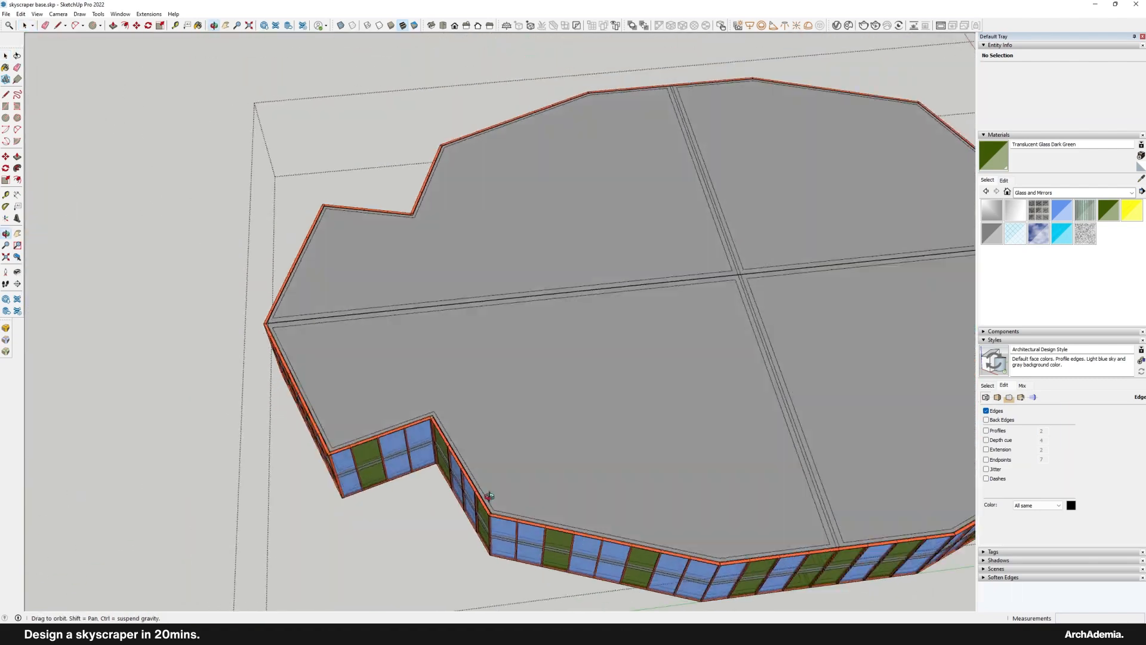
pyautogui.scroll(5, 368, 217)
pyautogui.scroll(-3, 268, 277)
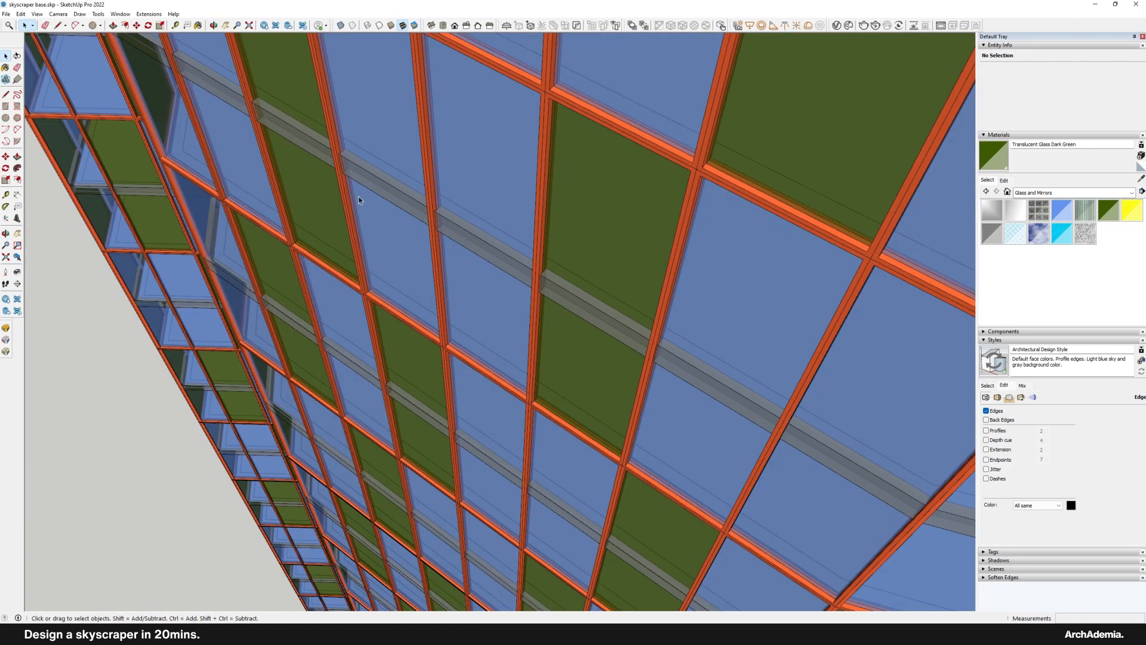
pyautogui.scroll(-10, 359, 200)
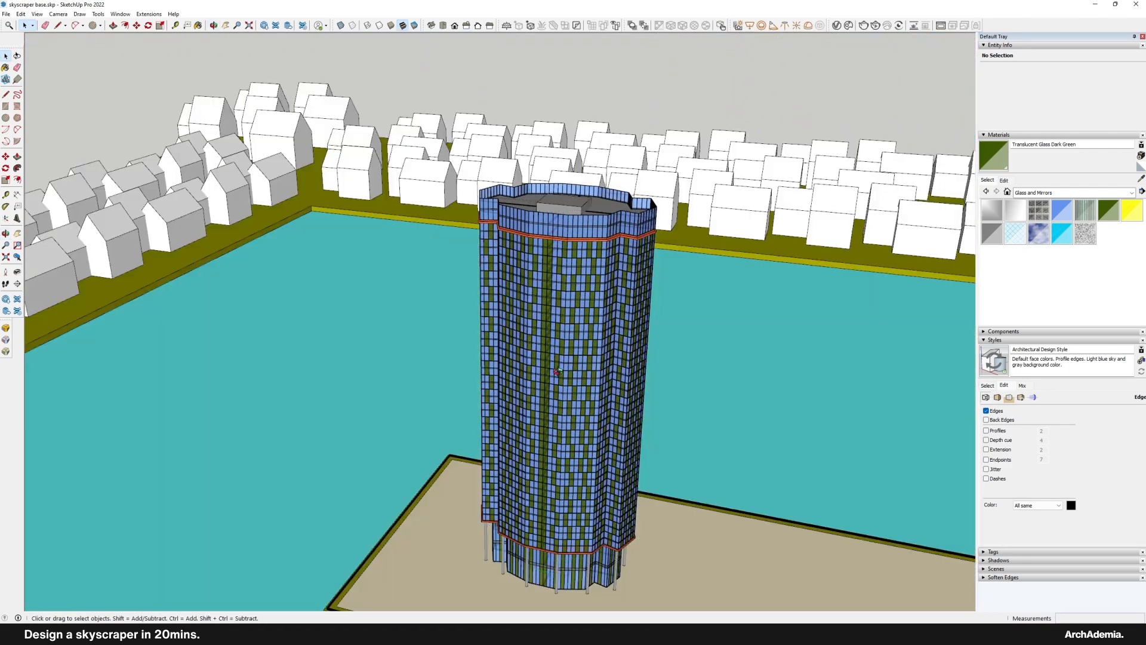
pyautogui.moveTo(558, 371); pyautogui.dragTo(392, 106, button='middle')
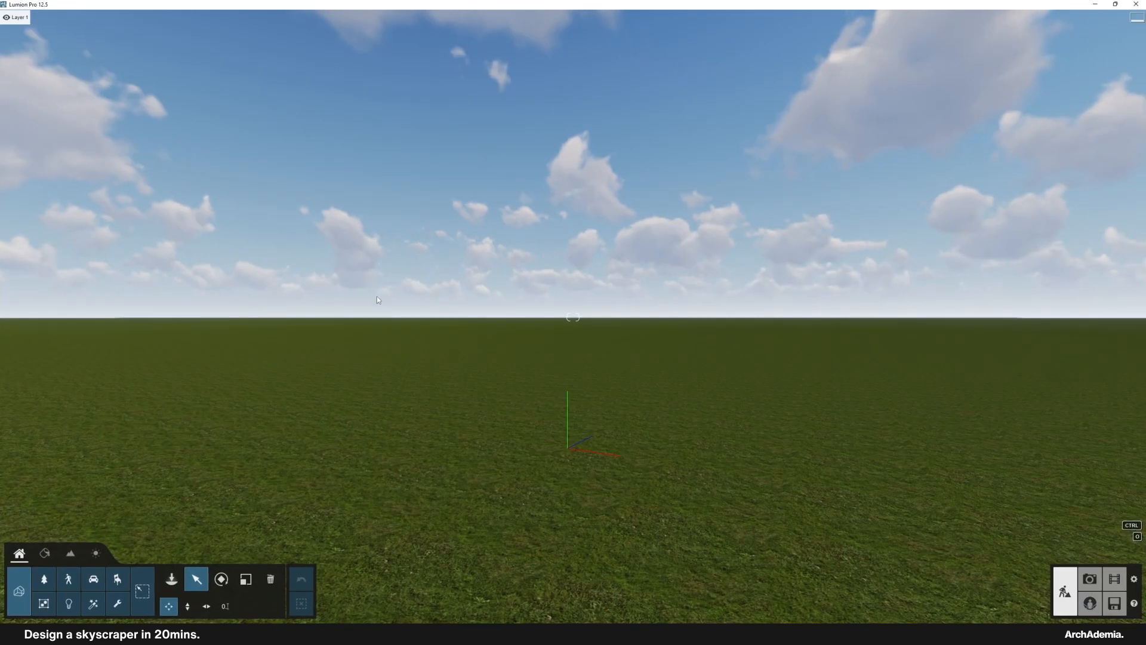
# Step: Switch to Lumion and import "skyscraper base.skp" from the Desktop as a new model with the default import settings
pyautogui.click(171, 585)
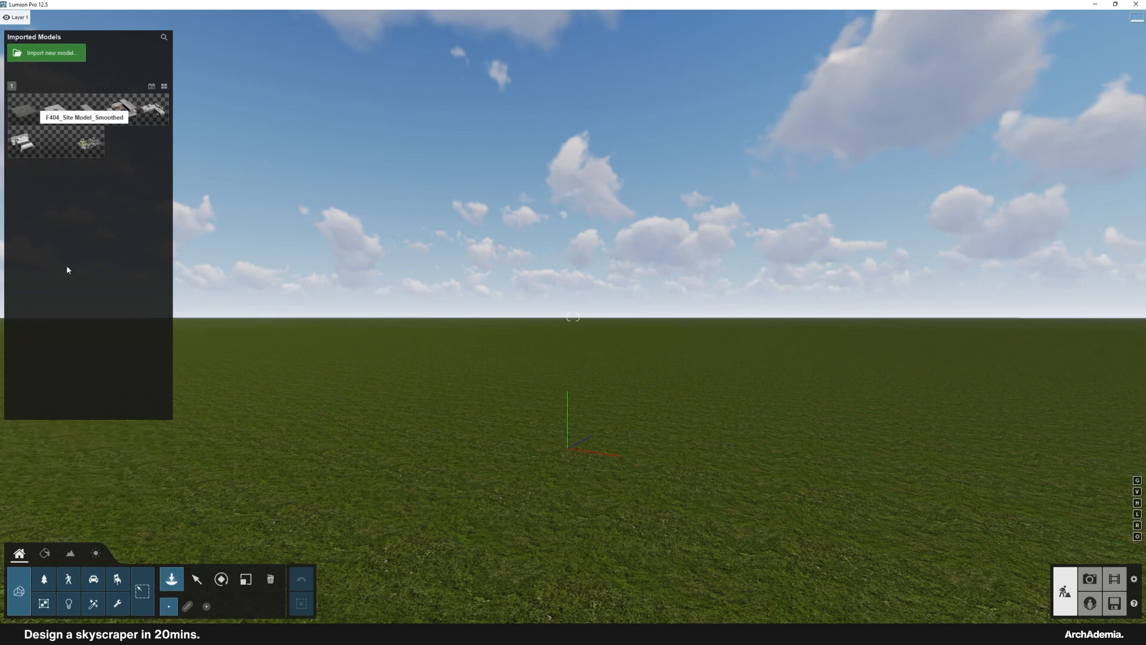
pyautogui.click(49, 53)
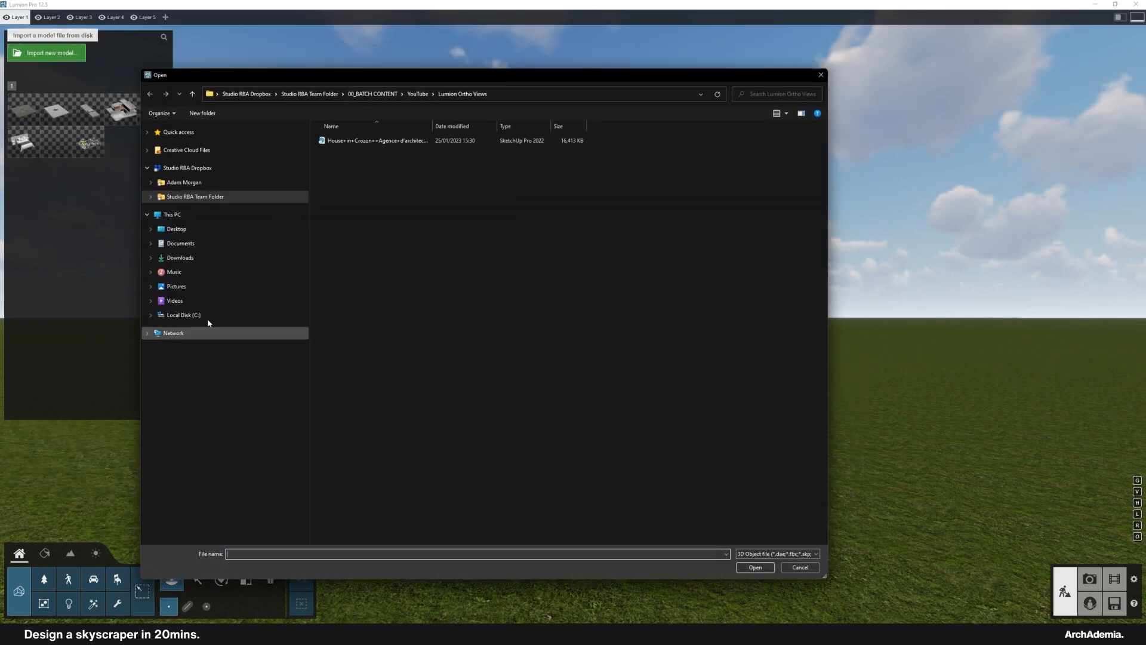
pyautogui.click(179, 233)
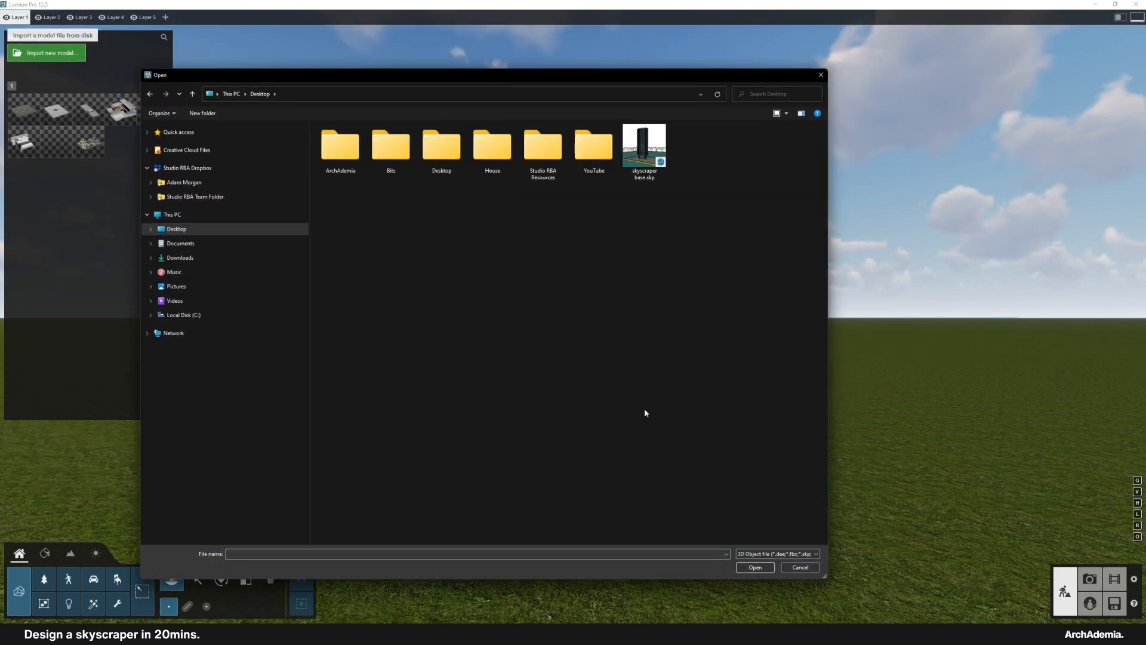
pyautogui.doubleClick(645, 161)
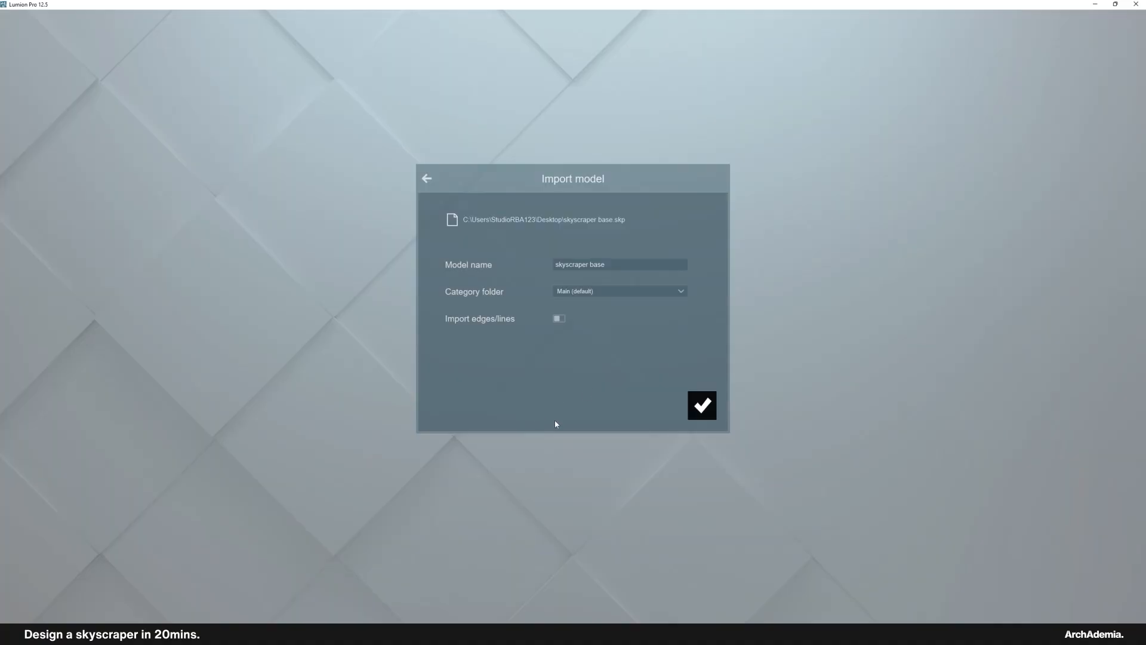
pyautogui.click(700, 407)
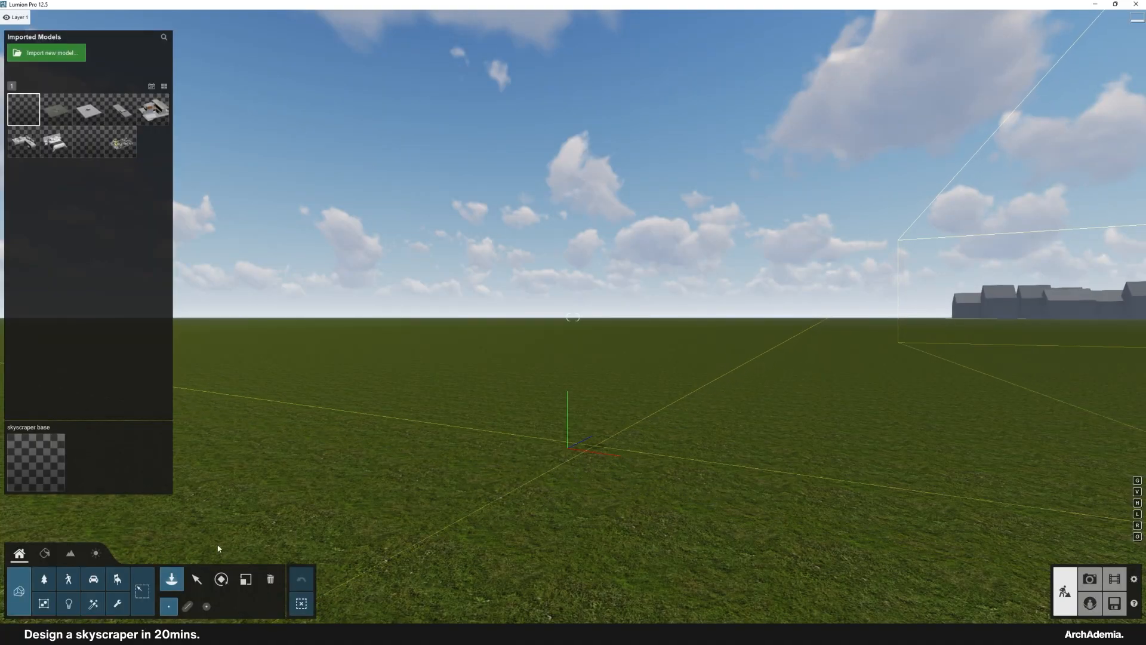
# Step: Raise the imported skyscraper base model vertically until its water surface and tower plot stand clear of the grass terrain
pyautogui.click(196, 579)
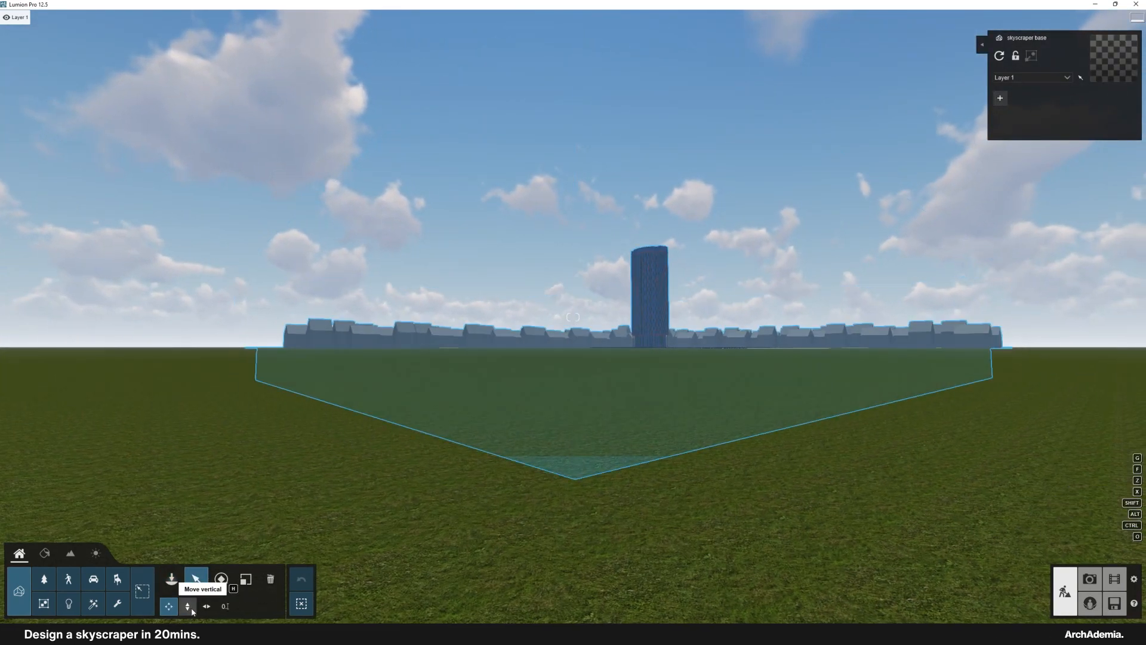
pyautogui.moveTo(833, 392); pyautogui.dragTo(611, 334, button='right')
pyautogui.press('q')
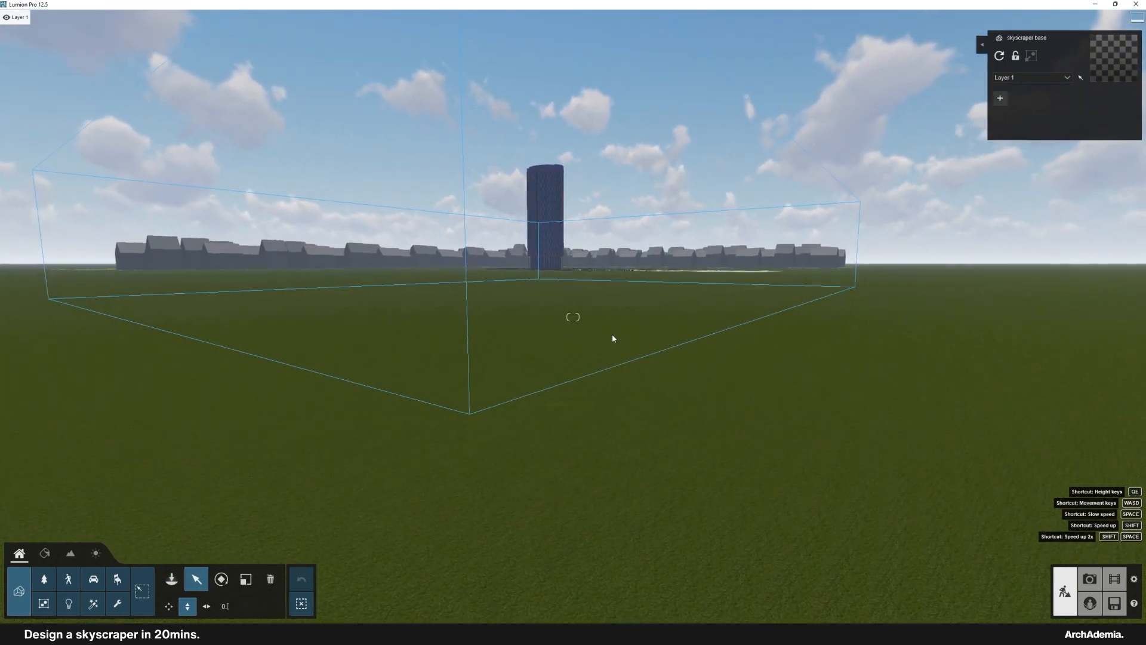
pyautogui.moveTo(637, 420); pyautogui.dragTo(669, 384, button='right')
pyautogui.press('q')
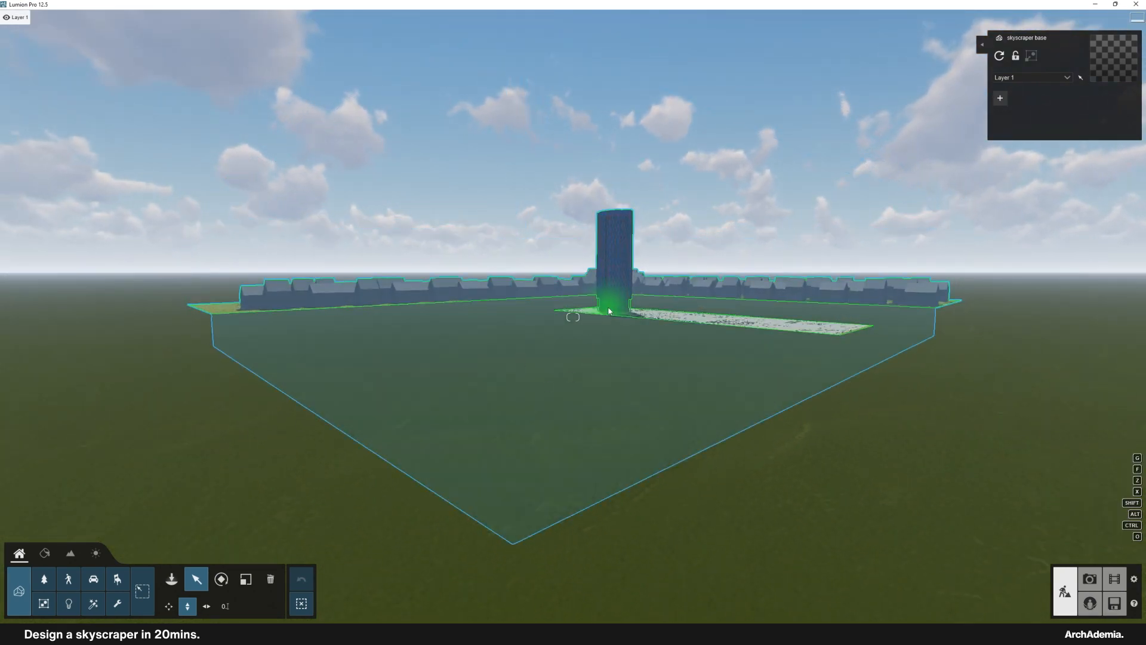
pyautogui.moveTo(646, 375); pyautogui.dragTo(597, 498, button='right')
pyautogui.press('s')
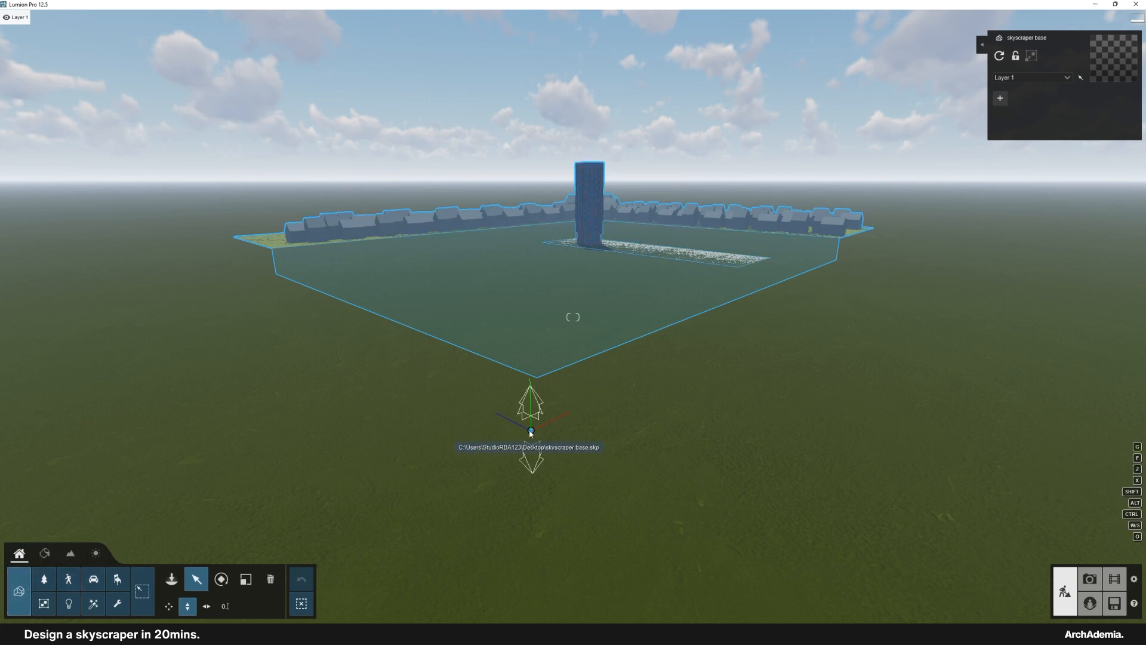
pyautogui.moveTo(530, 432); pyautogui.dragTo(536, 88)
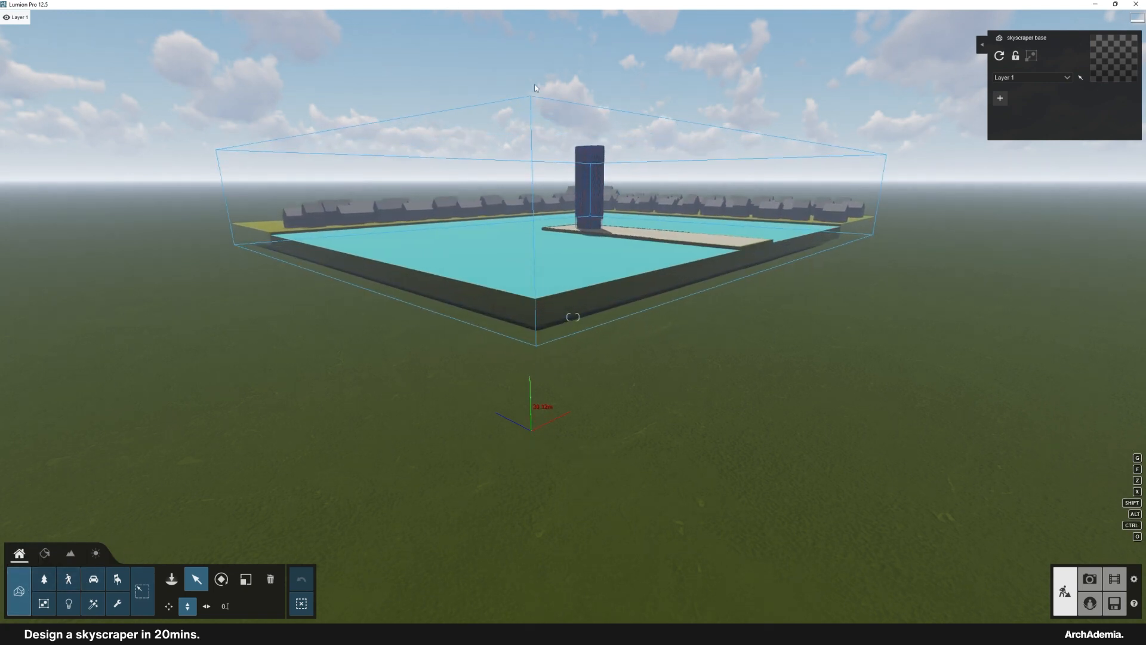
pyautogui.moveTo(468, 8); pyautogui.dragTo(276, 7)
pyautogui.moveTo(189, 65); pyautogui.dragTo(186, 56)
# Step: Start editing the model's materials and apply a teal pureglass material from the outdoor glass library to the tower's blue panels
pyautogui.moveTo(610, 263); pyautogui.dragTo(608, 203, button='right')
pyautogui.press('w')
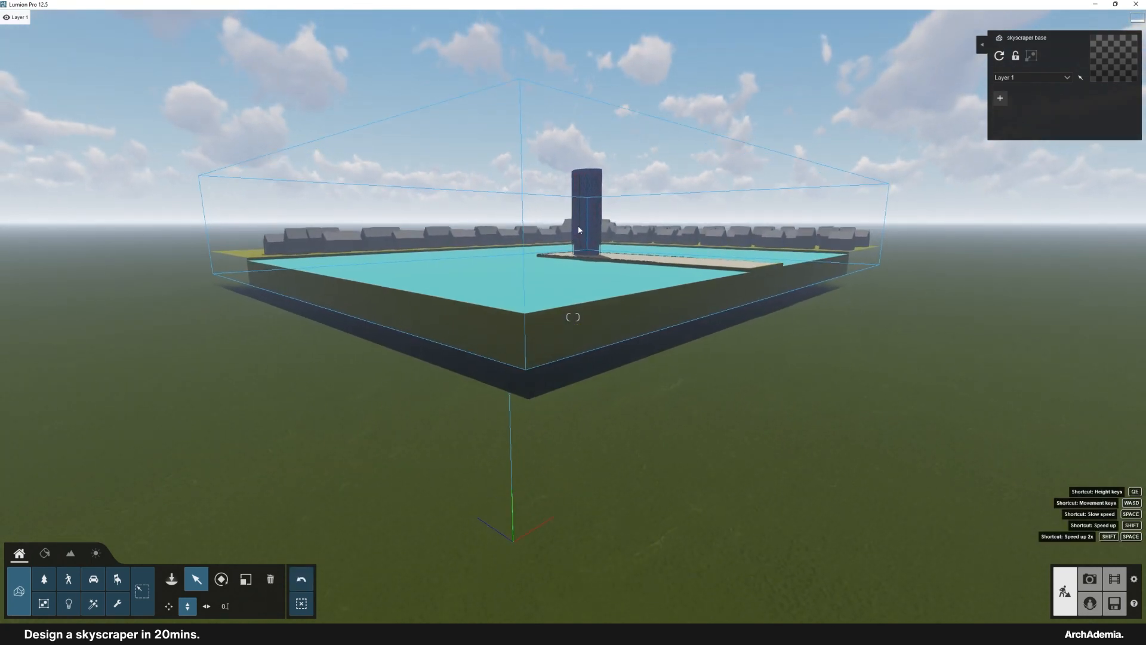
pyautogui.press('w')
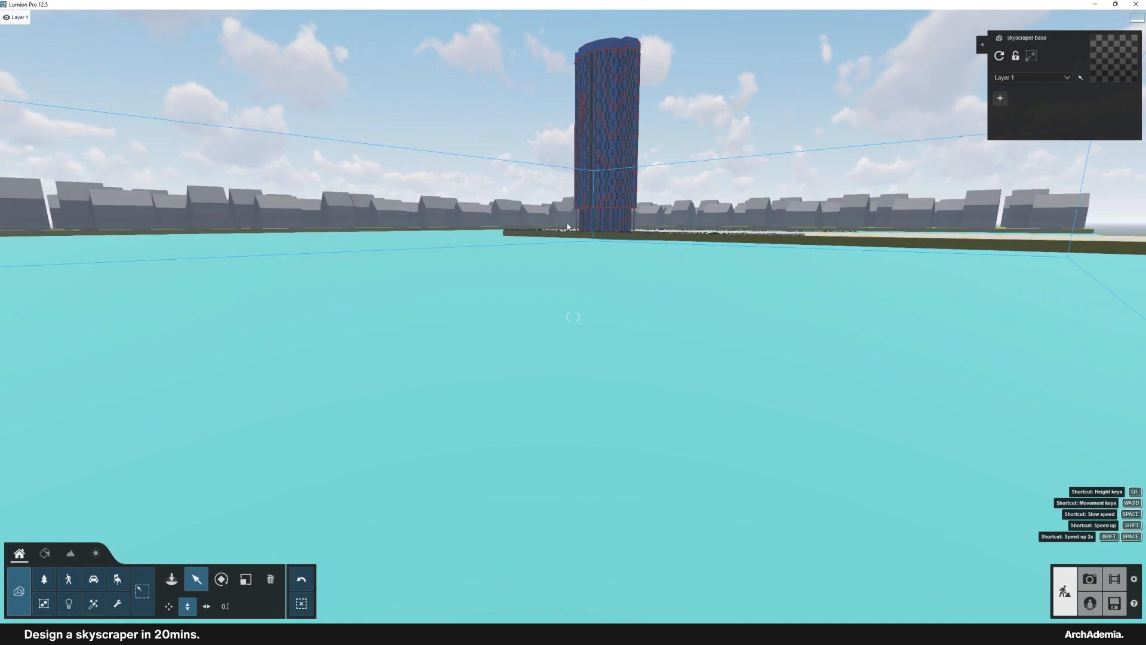
pyautogui.click(76, 393)
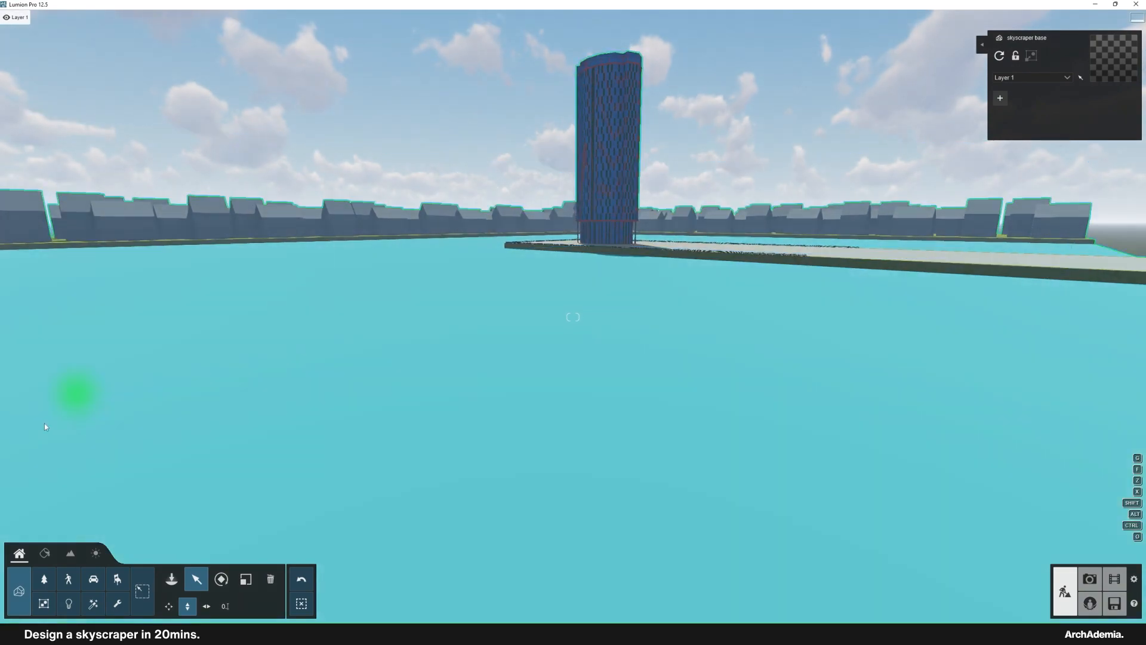
pyautogui.click(44, 554)
pyautogui.press('w')
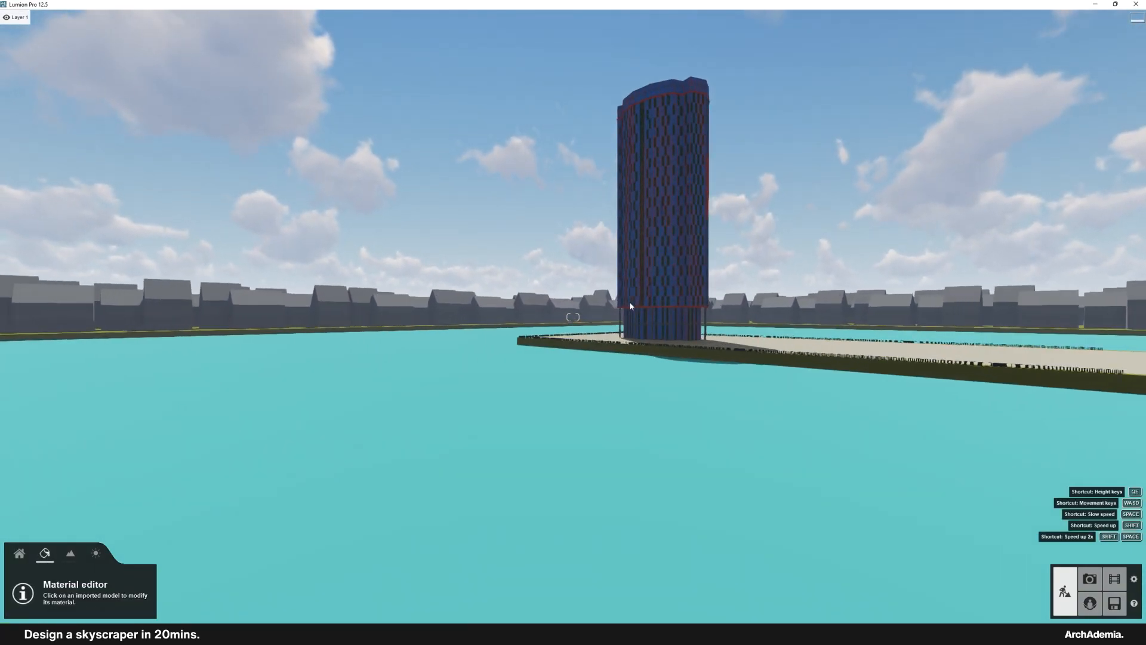
pyautogui.press('w')
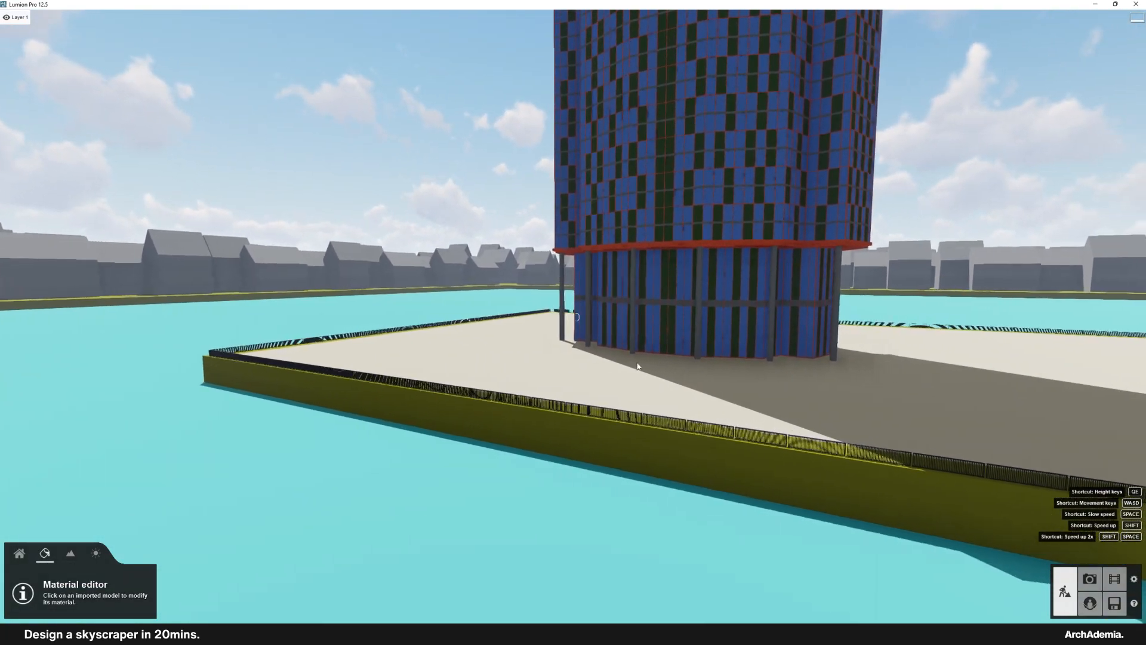
pyautogui.click(660, 208)
pyautogui.press('w')
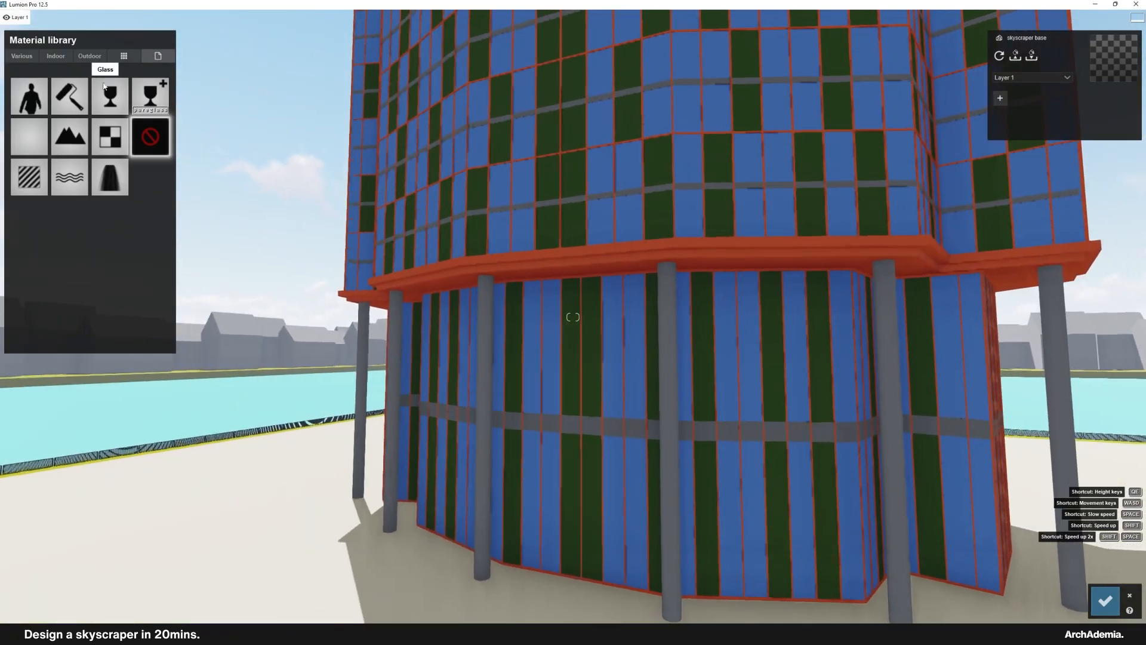
pyautogui.click(89, 55)
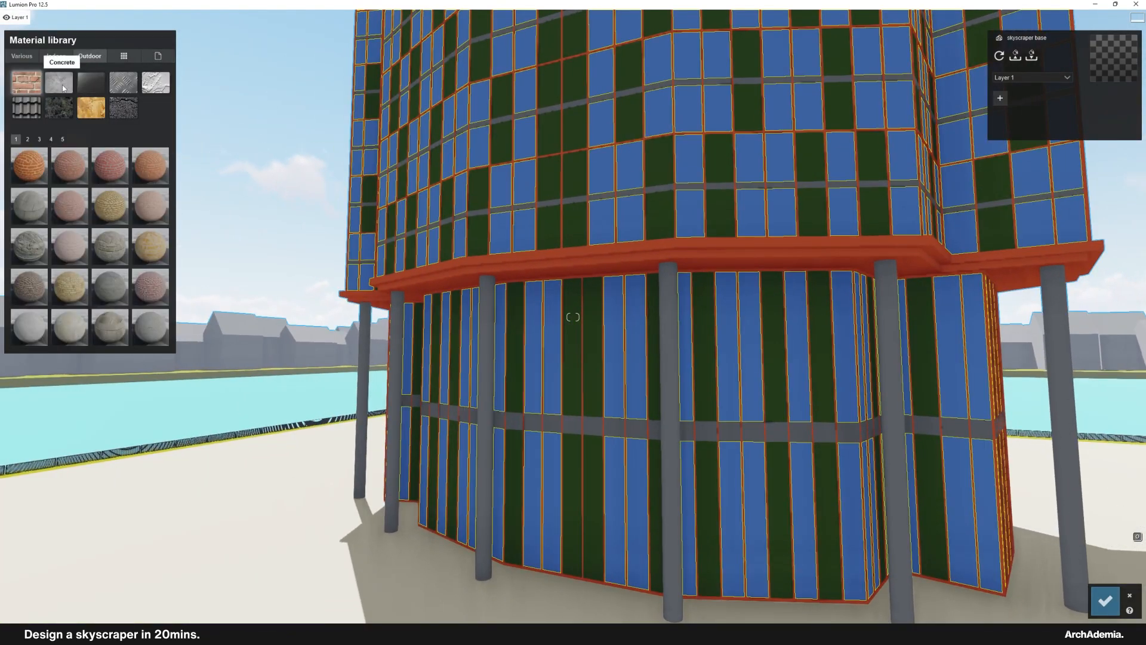
pyautogui.click(69, 204)
pyautogui.press('w')
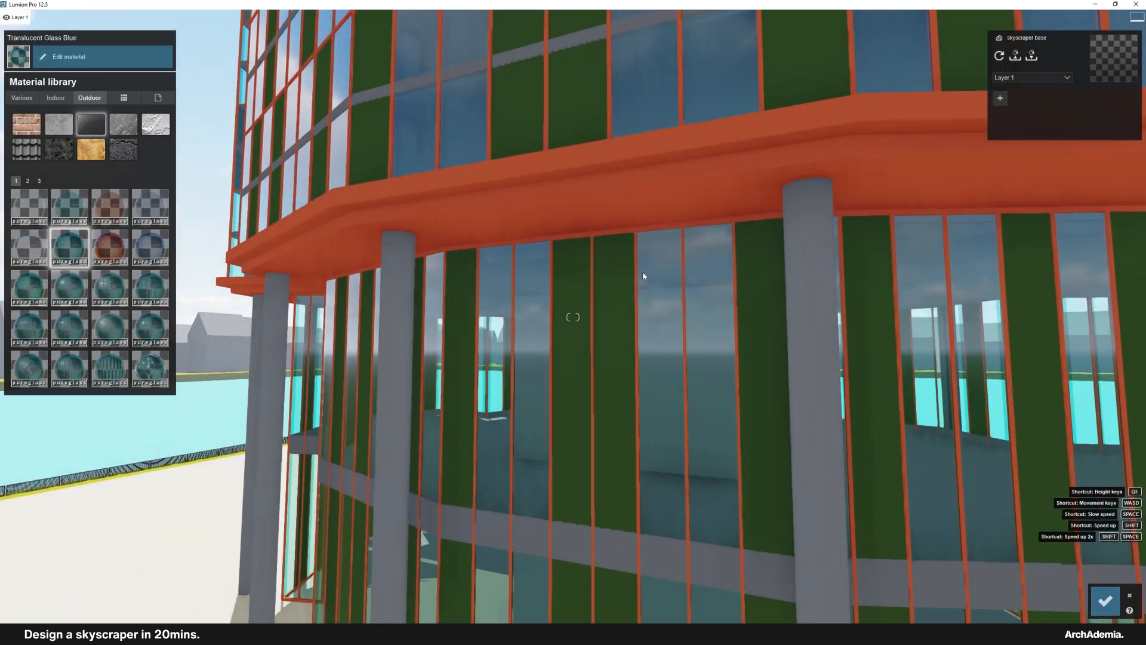
# Step: Adjust the blue panels' glass by lowering its colorization and setting reflectivity to about half of its range
pyautogui.click(506, 169)
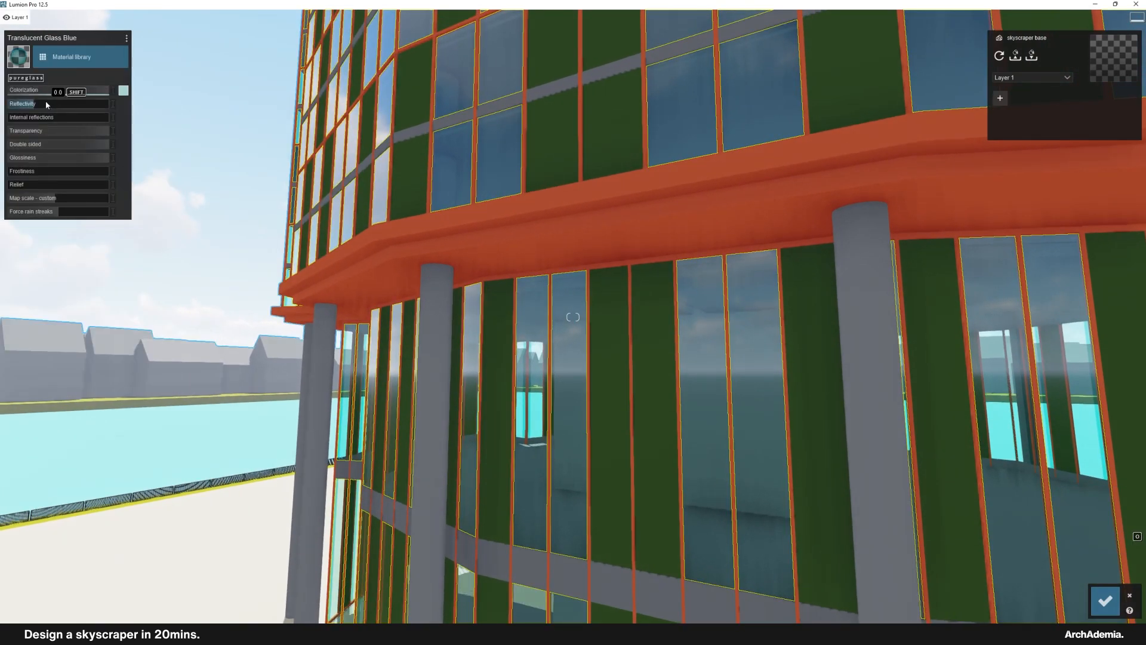
pyautogui.moveTo(46, 90); pyautogui.dragTo(60, 90)
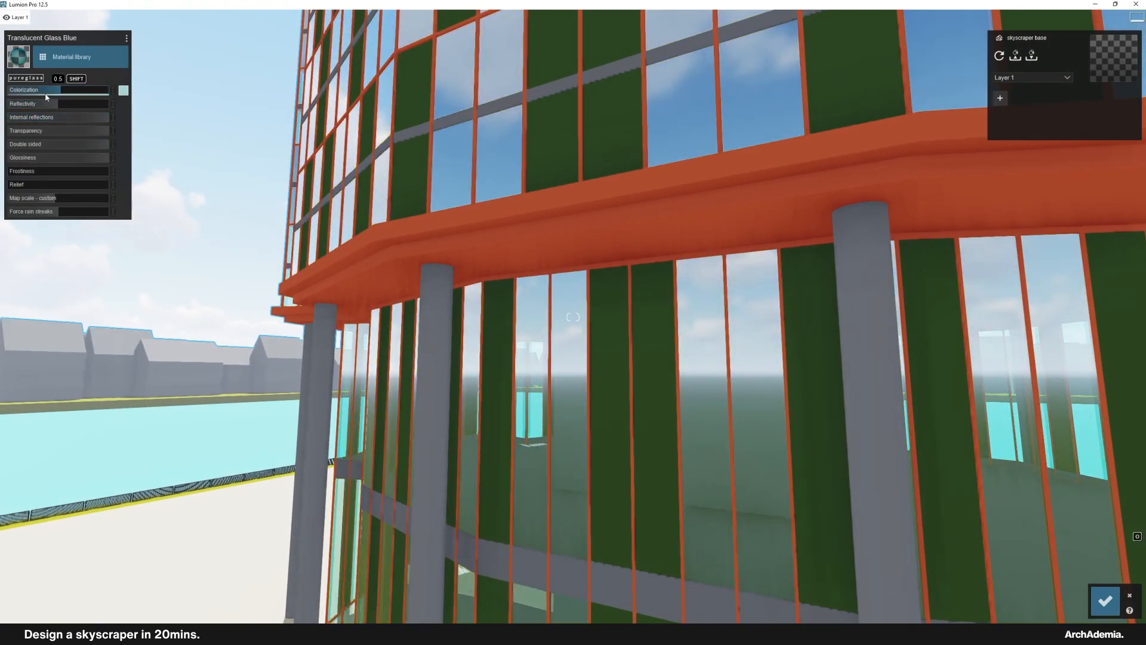
pyautogui.press('w')
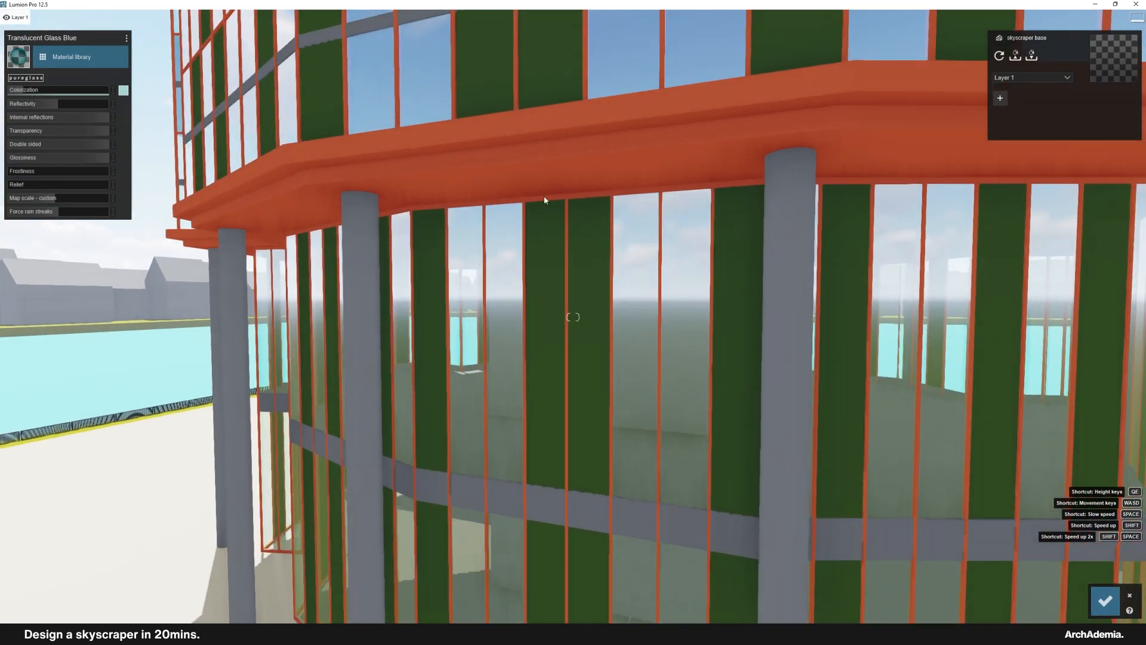
# Step: Apply the reddish-brown pureglass material from the outdoor glass library to the tower's dark green panels
pyautogui.moveTo(545, 201); pyautogui.dragTo(537, 186, button='right')
pyautogui.click(508, 98)
pyautogui.moveTo(561, 246); pyautogui.dragTo(539, 220, button='right')
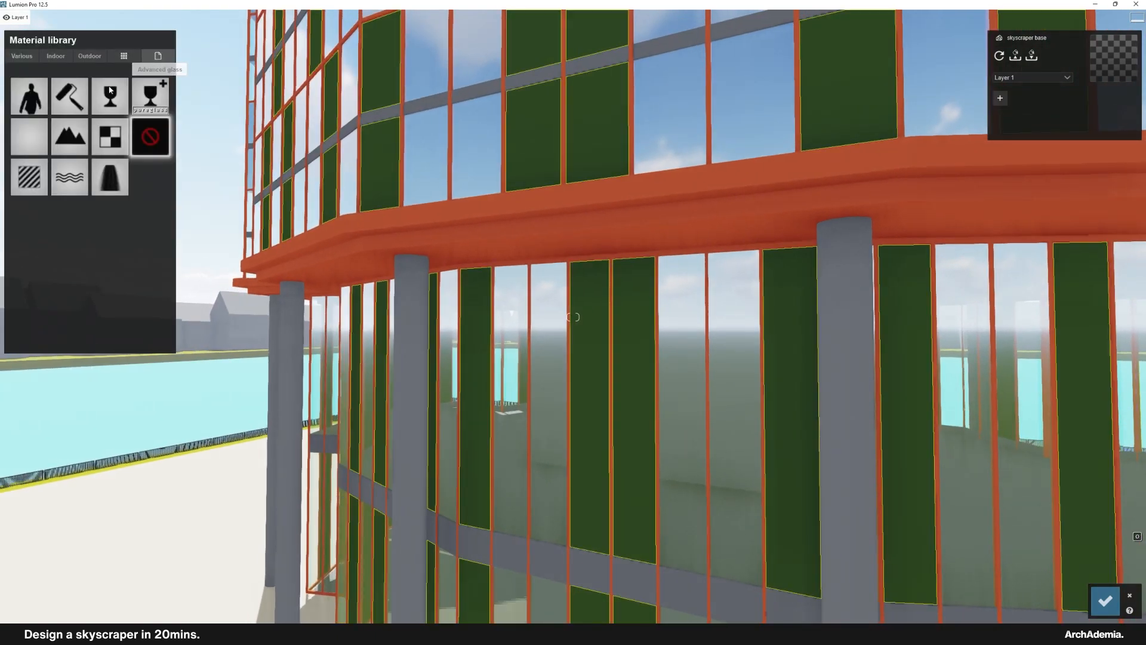
pyautogui.click(90, 56)
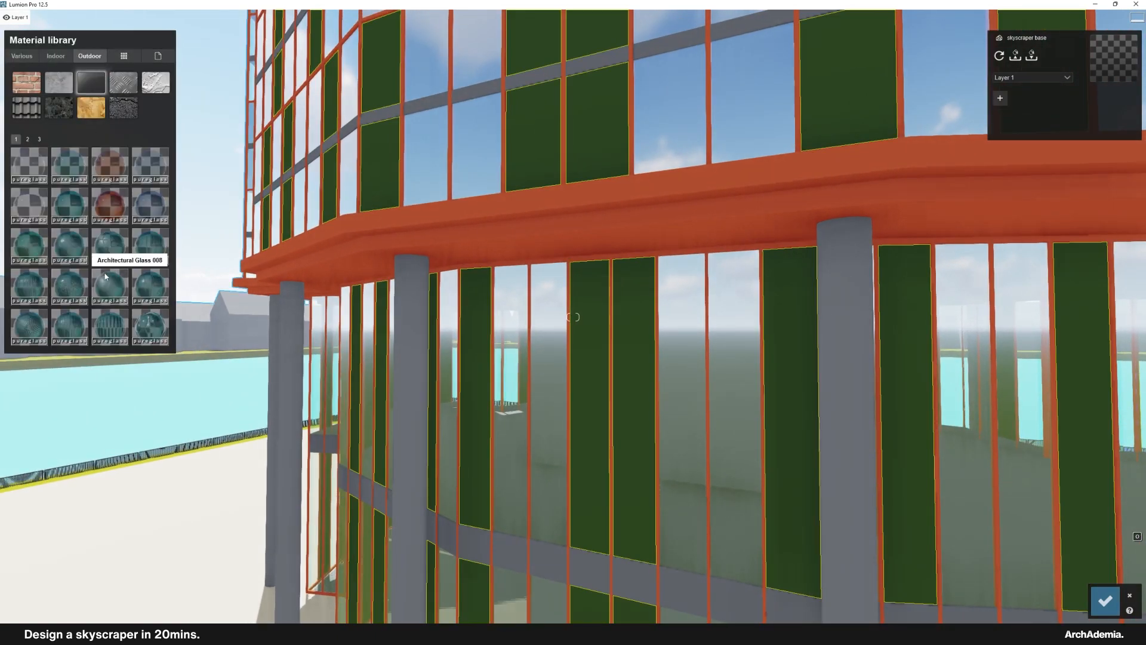
pyautogui.moveTo(530, 251); pyautogui.dragTo(525, 236, button='right')
pyautogui.click(110, 207)
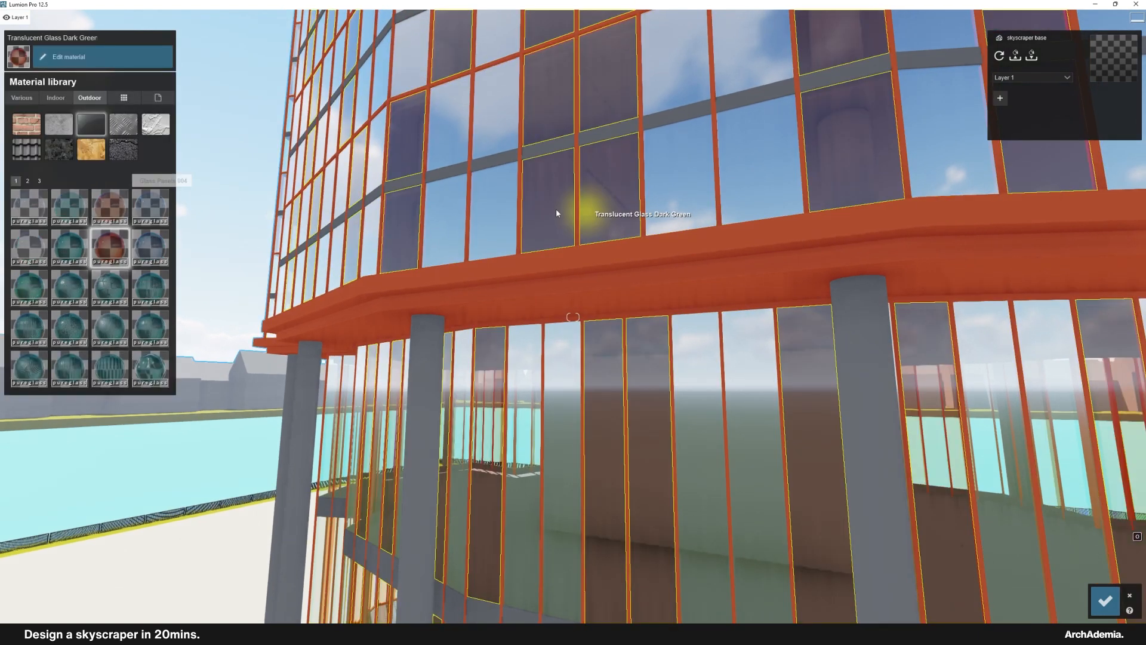
# Step: Raise the reflectivity of the dark green panels' glass and add a very slight relief to the blue panels' glass
pyautogui.moveTo(39, 106); pyautogui.dragTo(94, 108)
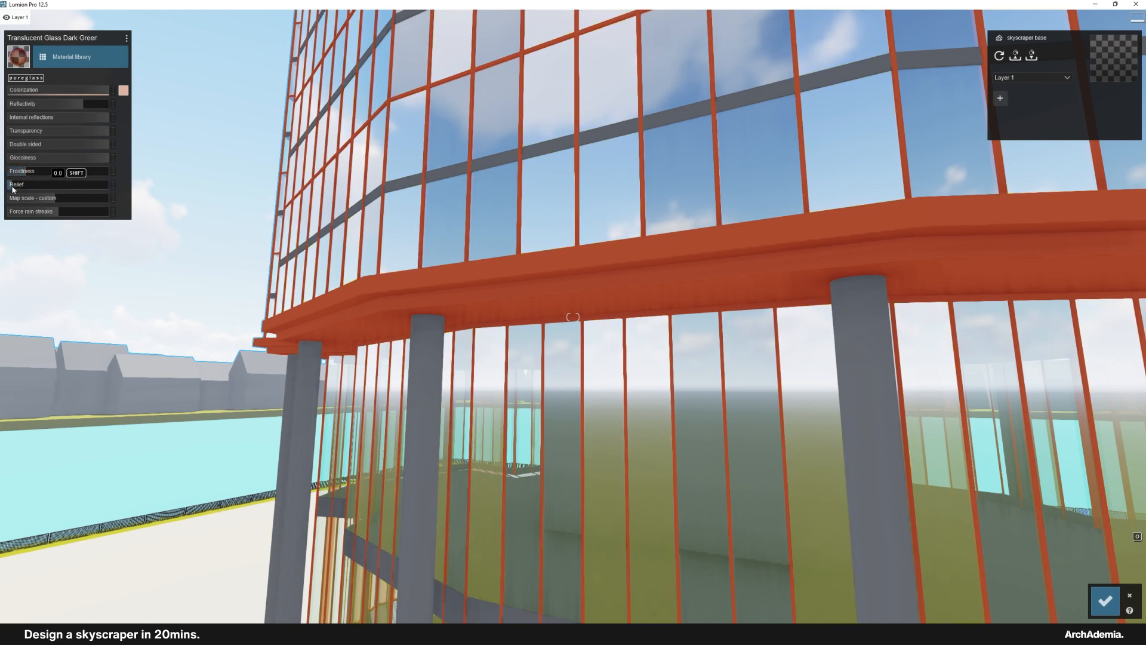
pyautogui.click(525, 459)
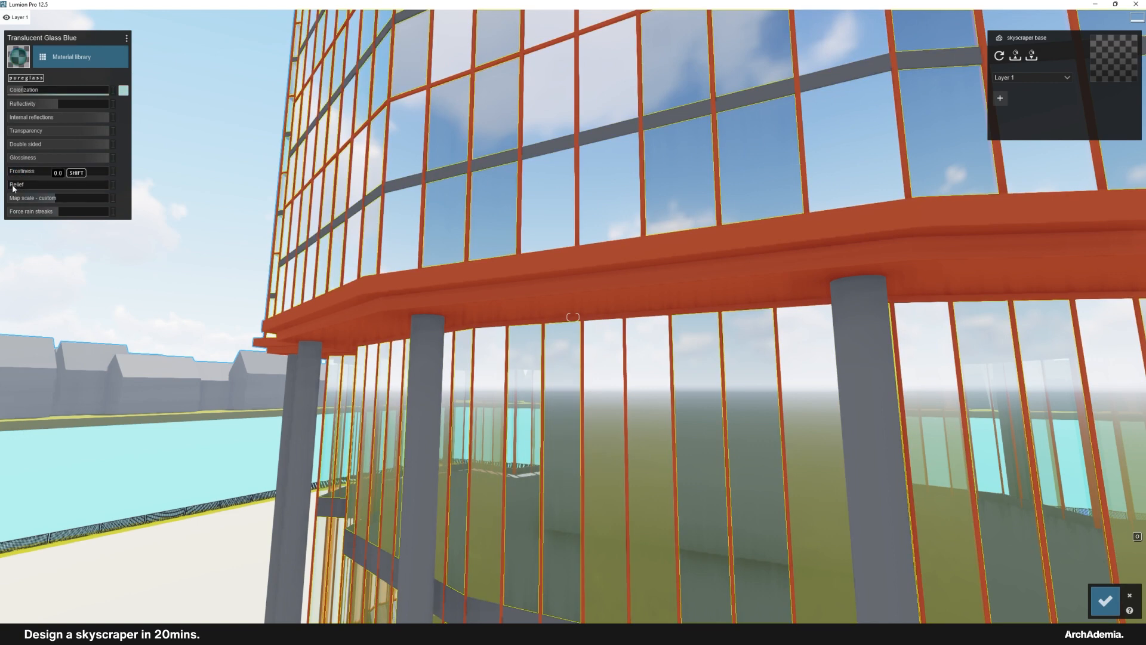
pyautogui.moveTo(13, 185); pyautogui.dragTo(15, 185)
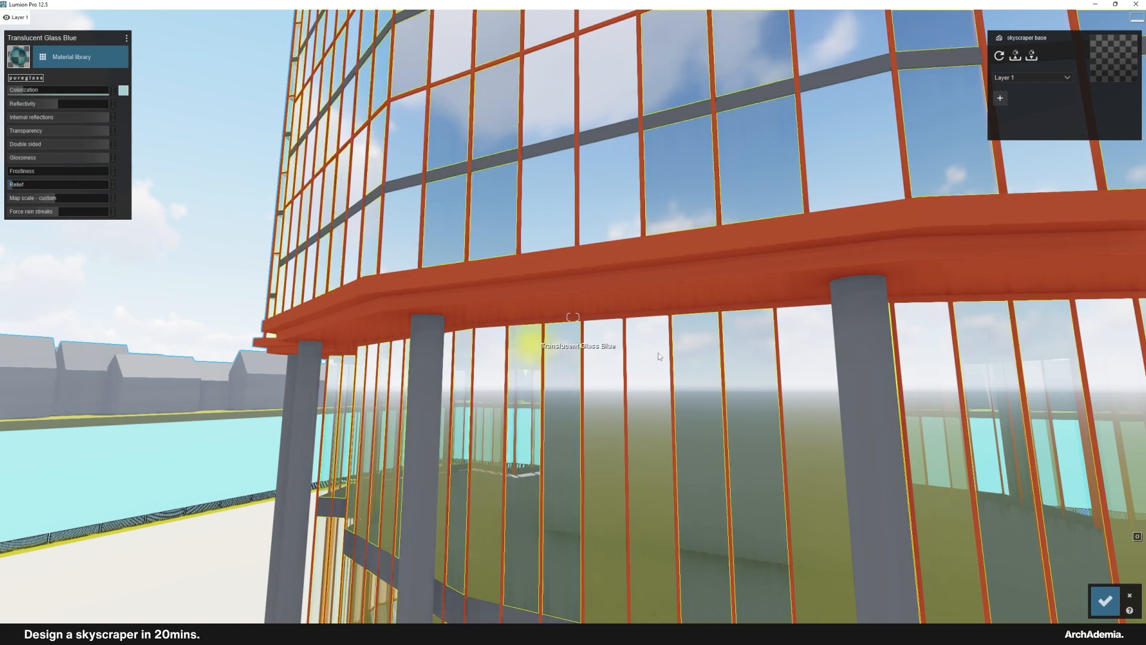
# Step: Apply a clear grey pureglass material from the outdoor glass library to the grey horizontal bands between the facade panels
pyautogui.moveTo(657, 353); pyautogui.dragTo(527, 291, button='right')
pyautogui.press('q')
pyautogui.press('w')
pyautogui.click(606, 228)
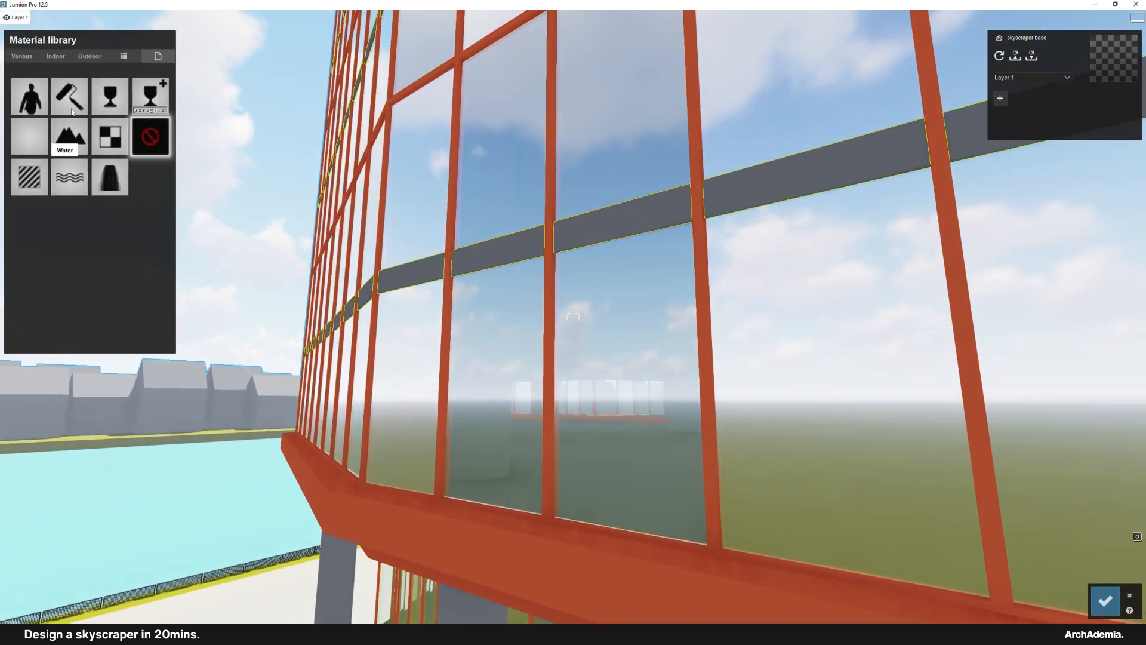
pyautogui.click(90, 56)
pyautogui.click(89, 88)
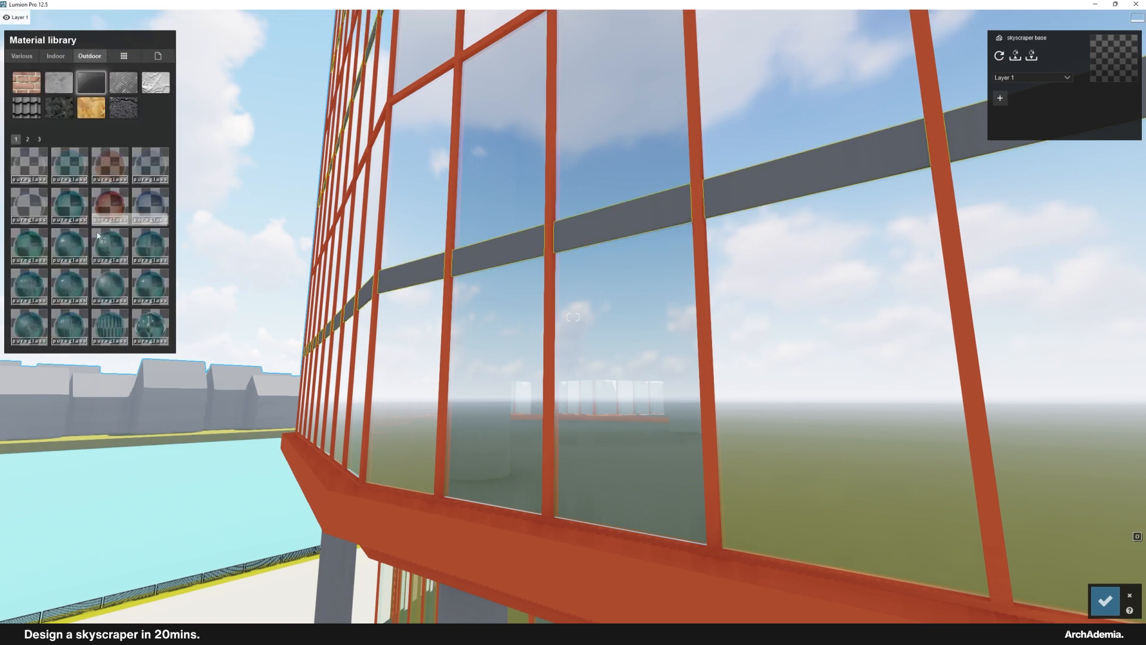
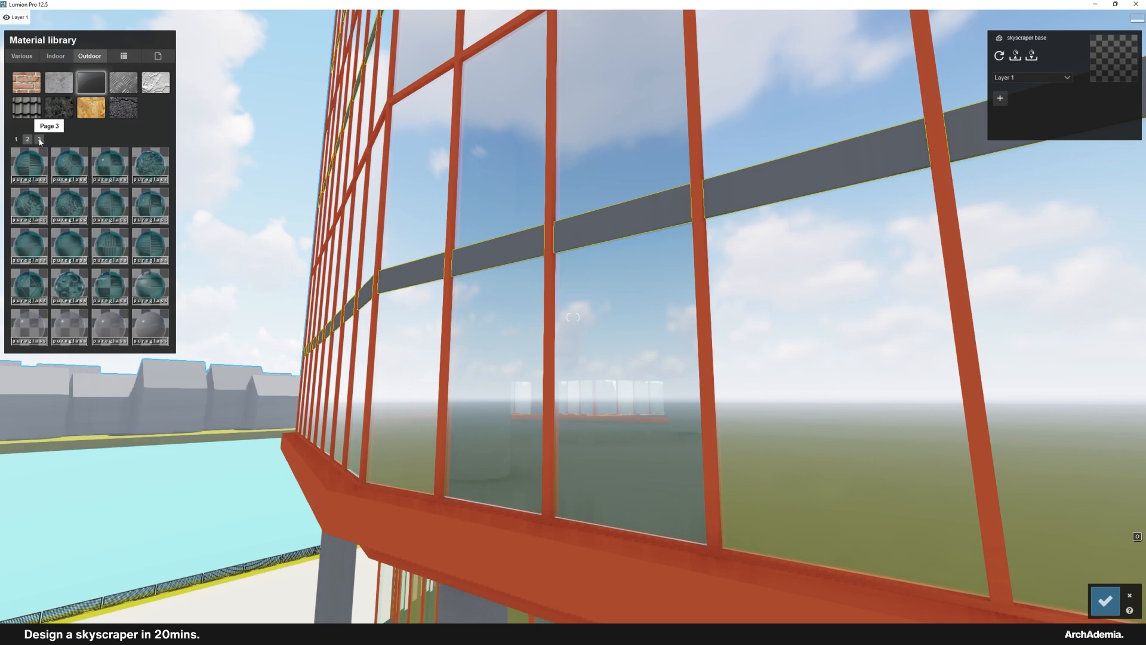
pyautogui.click(71, 326)
pyautogui.click(583, 245)
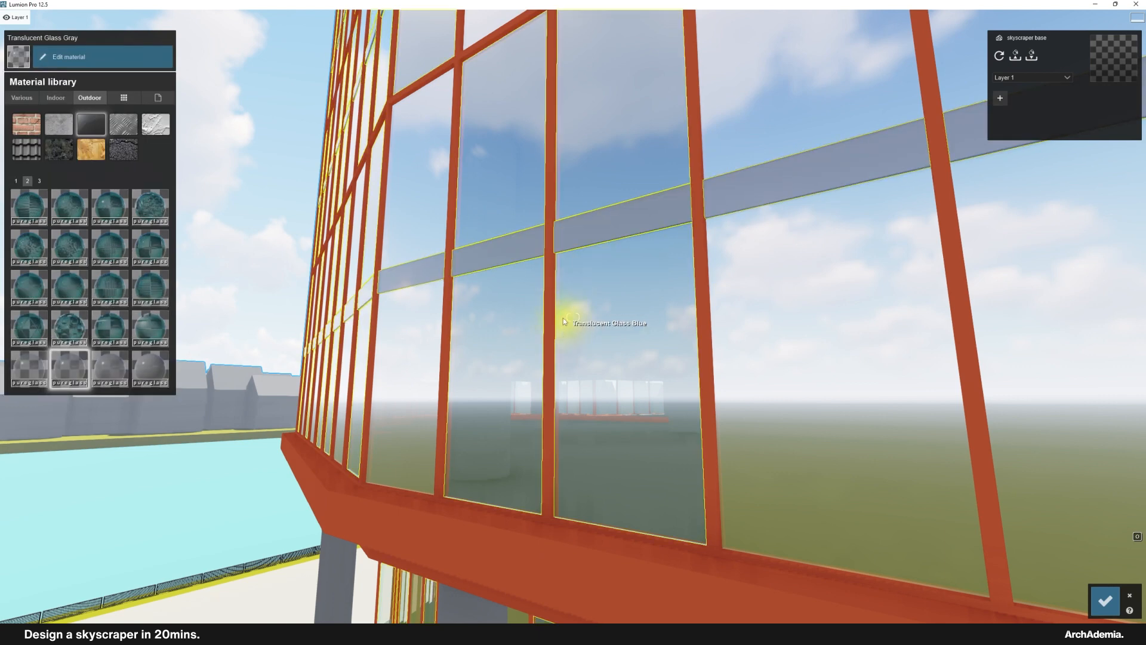
# Step: Apply the Bronze metal from the indoor material library to the tower's orange-red mullions and slab edges
pyautogui.moveTo(563, 322); pyautogui.dragTo(557, 330, button='right')
pyautogui.press('e')
pyautogui.click(467, 383)
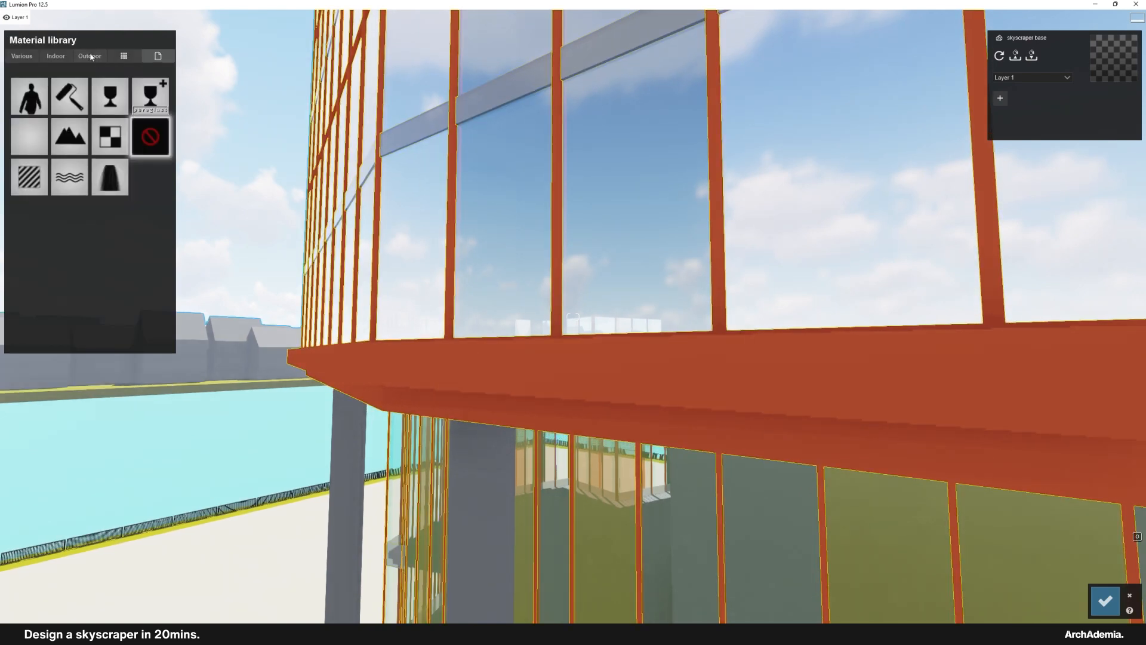
pyautogui.click(55, 57)
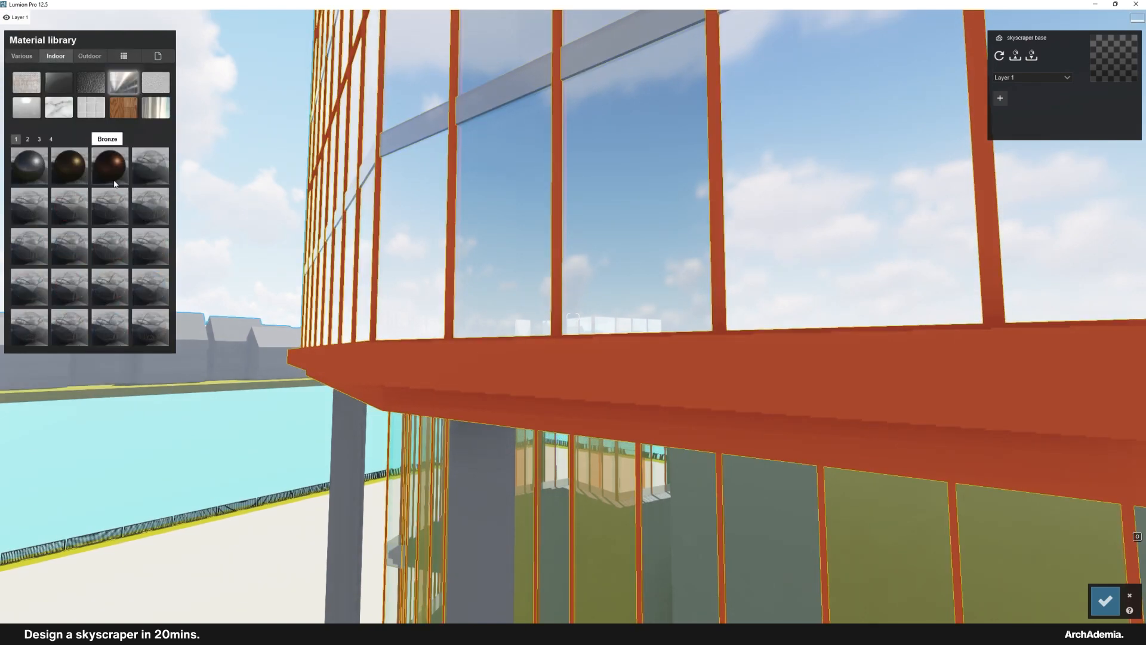
pyautogui.click(110, 166)
pyautogui.press('e')
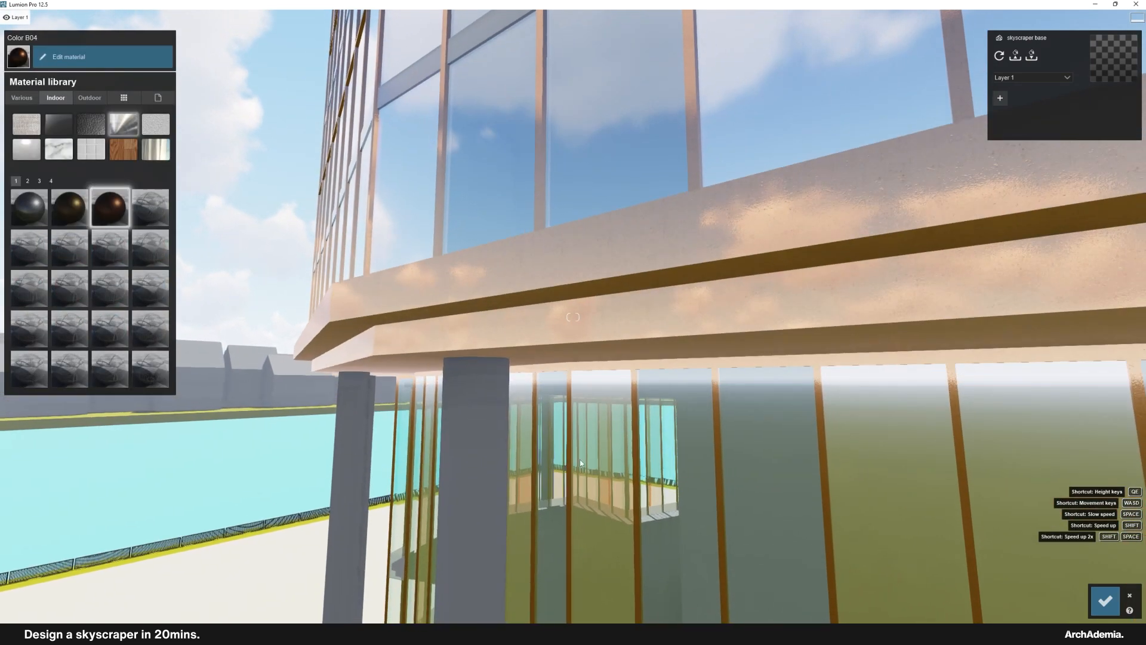
# Step: Refine the bronze frame material with lower gloss, slightly softened edges and 0.1 weathering of the silver type
pyautogui.click(77, 57)
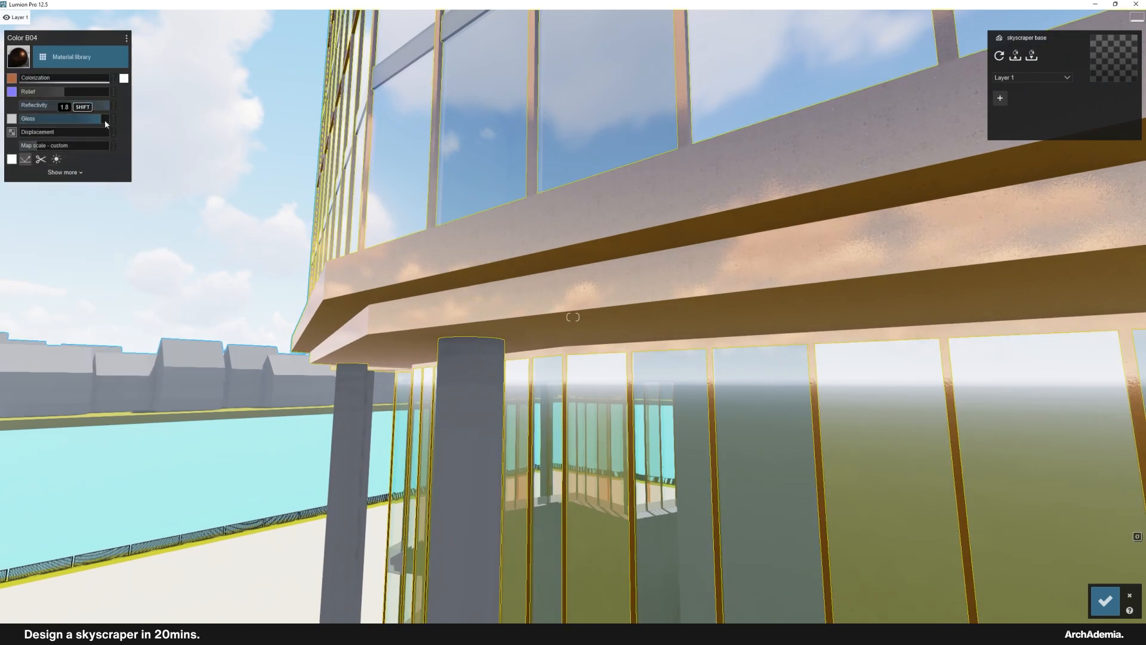
pyautogui.moveTo(105, 119); pyautogui.dragTo(70, 120)
pyautogui.click(65, 172)
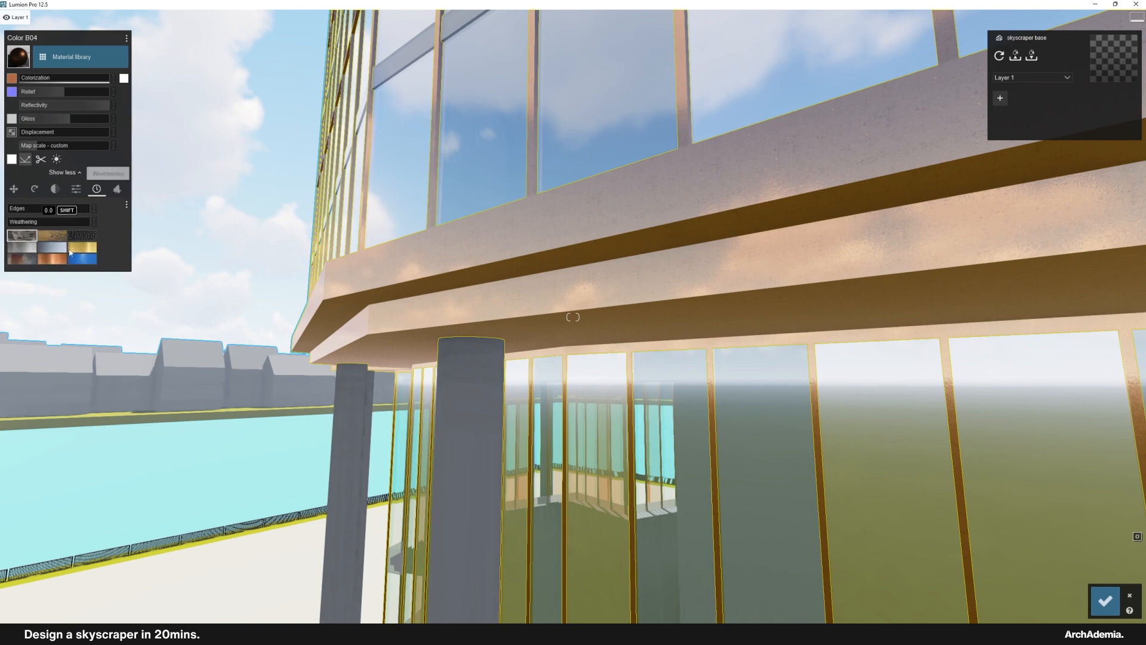
pyautogui.moveTo(25, 209); pyautogui.dragTo(41, 211)
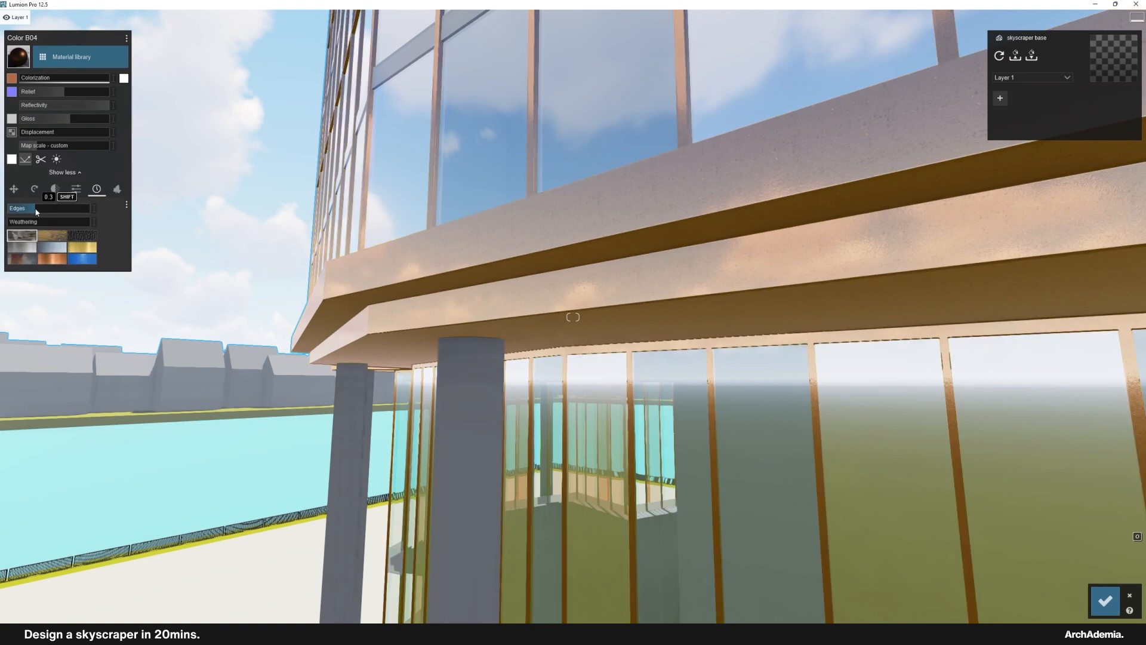
pyautogui.click(52, 247)
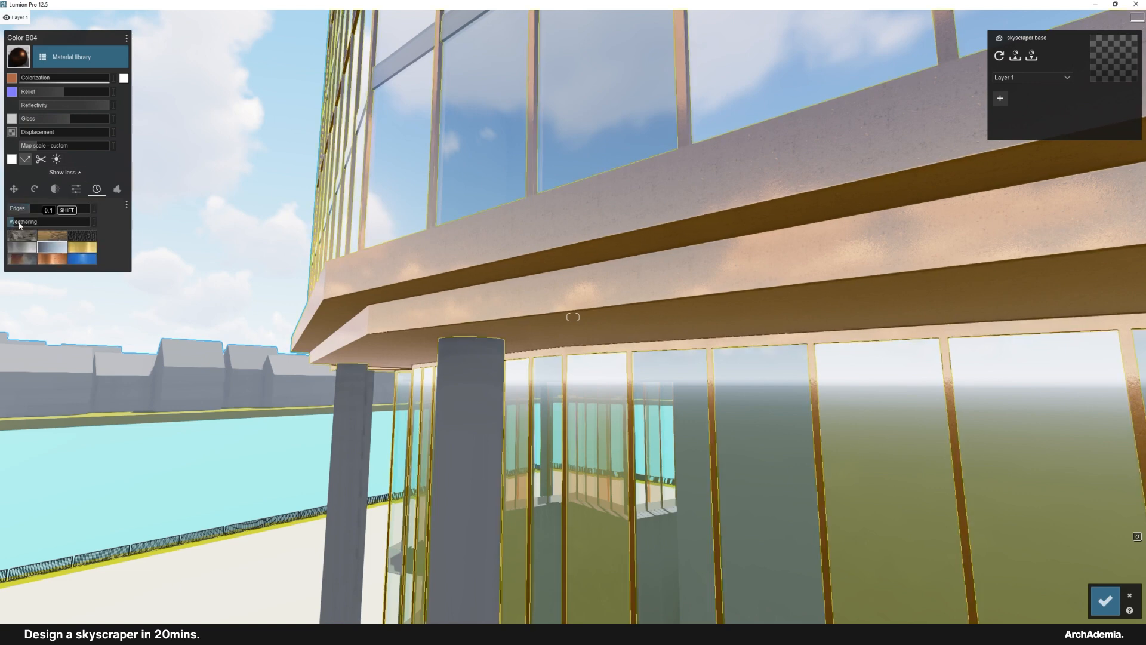
# Step: Apply a concrete material from the outdoor material library to the dark grey columns at the tower's base
pyautogui.moveTo(436, 370); pyautogui.dragTo(453, 441, button='right')
pyautogui.press('e')
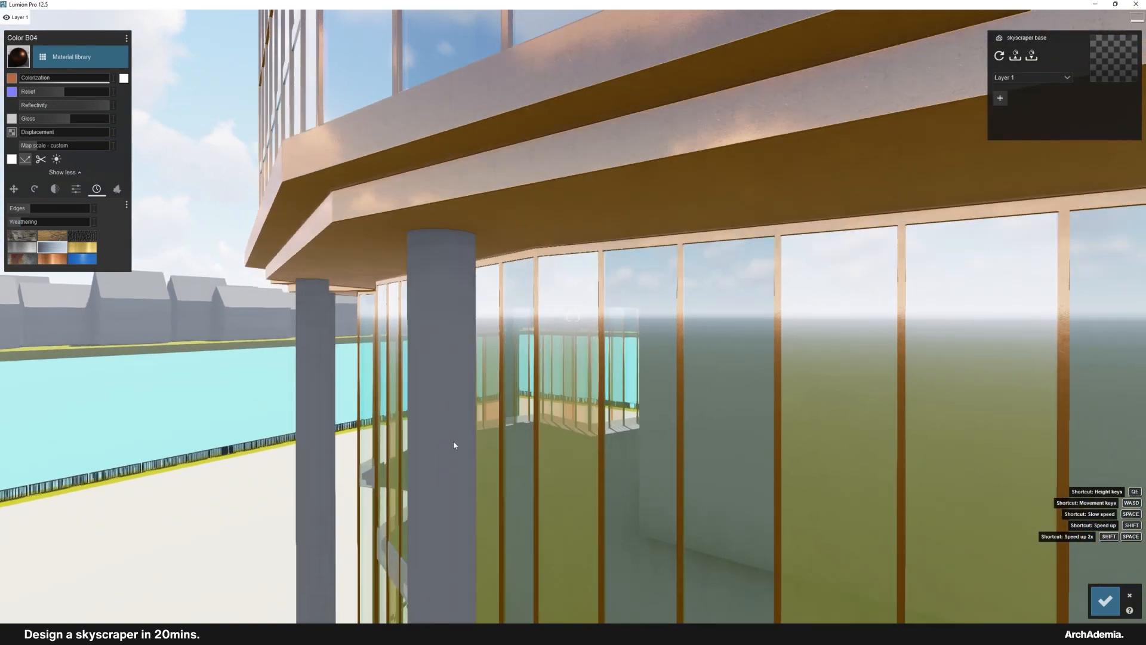
pyautogui.click(444, 360)
pyautogui.click(89, 55)
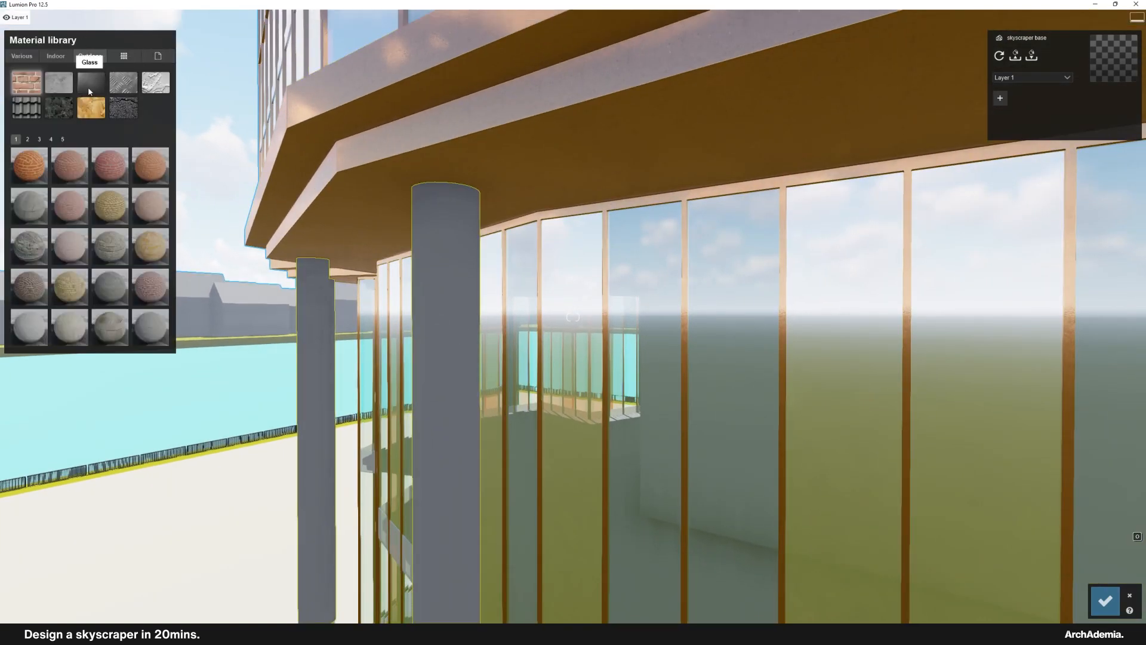
pyautogui.click(67, 87)
pyautogui.click(53, 138)
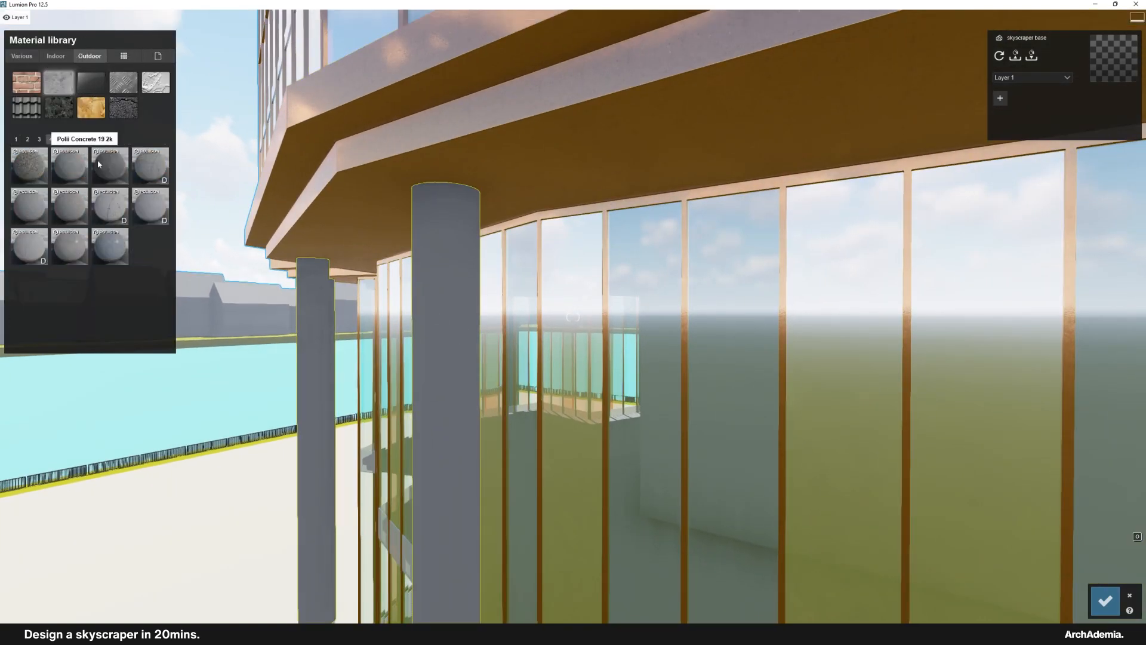
pyautogui.click(72, 254)
# Step: Select the yellow perimeter wall's material for editing and bring up the outdoor stone materials
pyautogui.moveTo(567, 348); pyautogui.dragTo(599, 438, button='right')
pyautogui.press('s')
pyautogui.press('q')
pyautogui.press('s')
pyautogui.press('e')
pyautogui.press('s')
pyautogui.press('e')
pyautogui.press('s')
pyautogui.press('w')
pyautogui.click(296, 505)
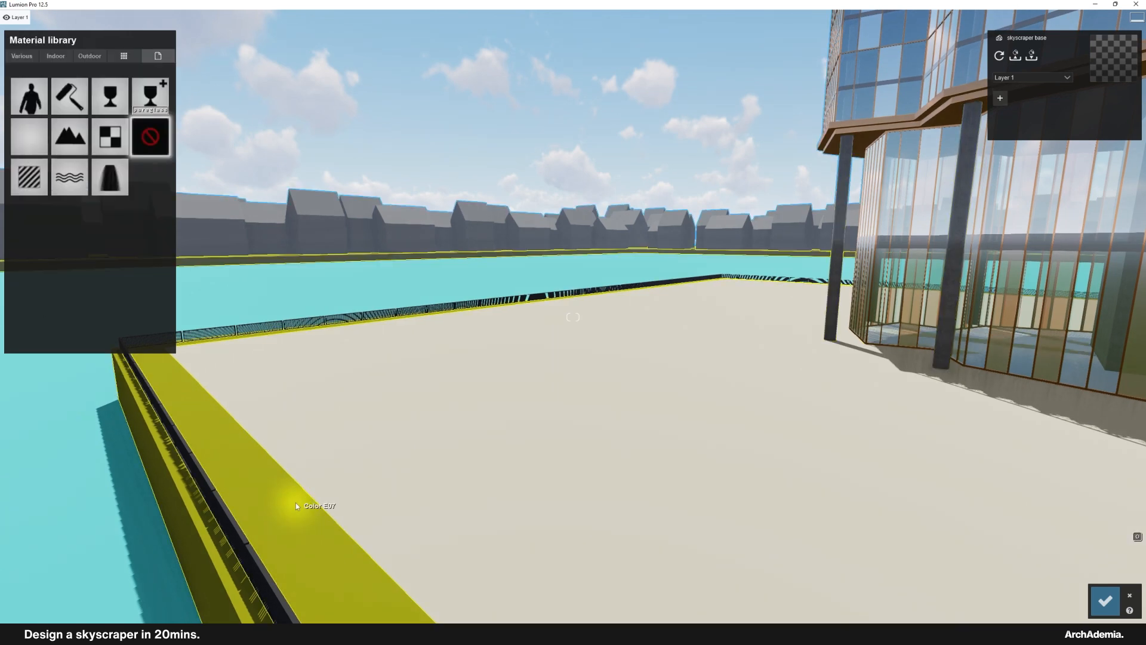
pyautogui.click(91, 58)
pyautogui.click(66, 108)
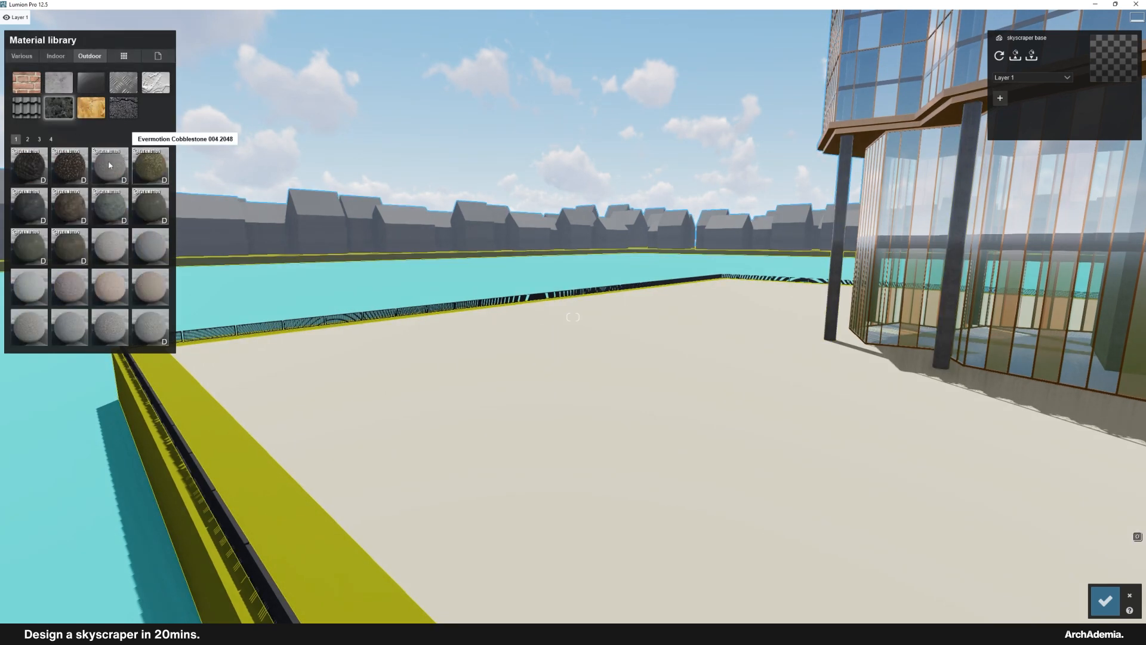
# Step: Try a dark cobblestone material from the outdoor stone library on the perimeter wall and inspect it up close
pyautogui.click(51, 140)
pyautogui.click(40, 139)
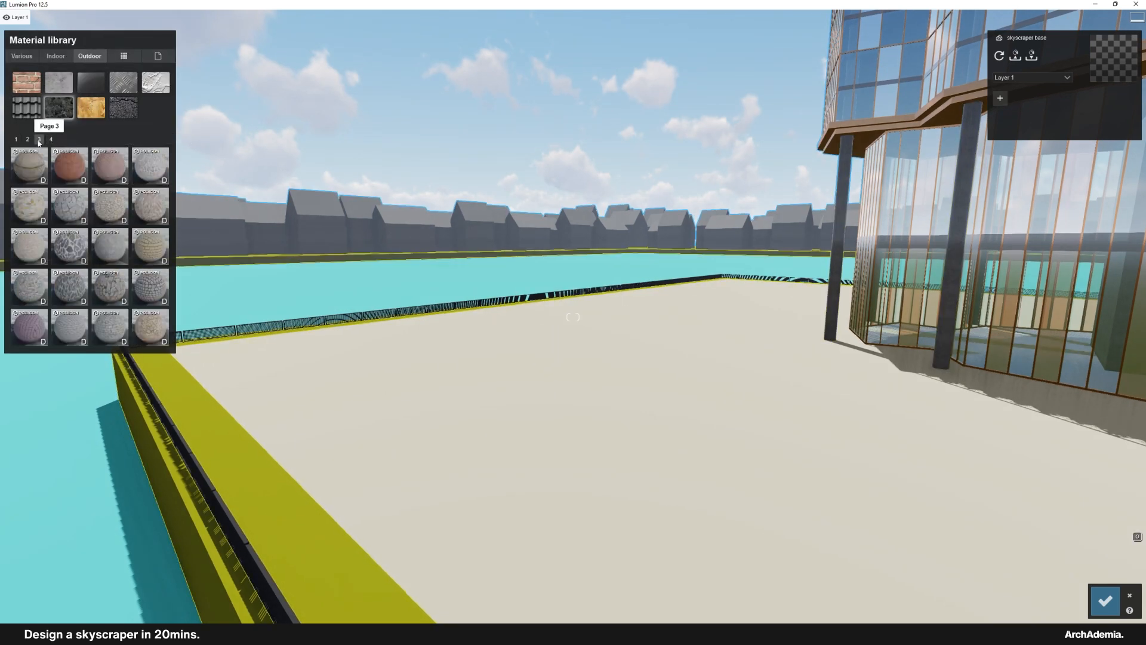
pyautogui.click(28, 140)
pyautogui.click(17, 140)
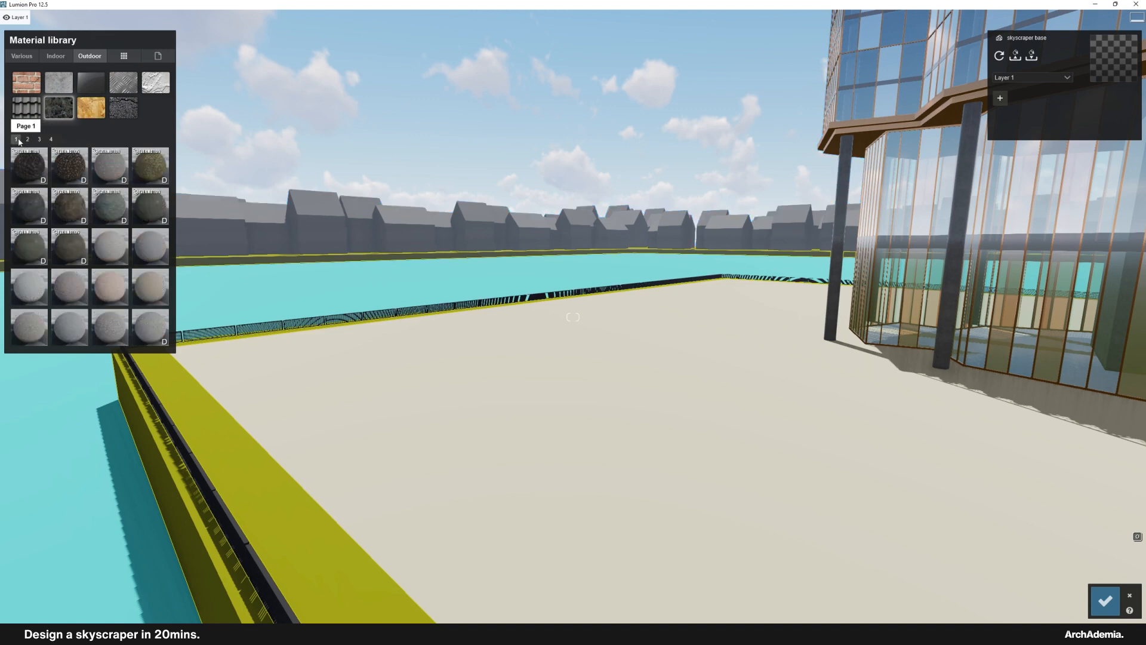
pyautogui.click(151, 166)
pyautogui.moveTo(469, 352); pyautogui.dragTo(427, 390, button='right')
pyautogui.click(31, 214)
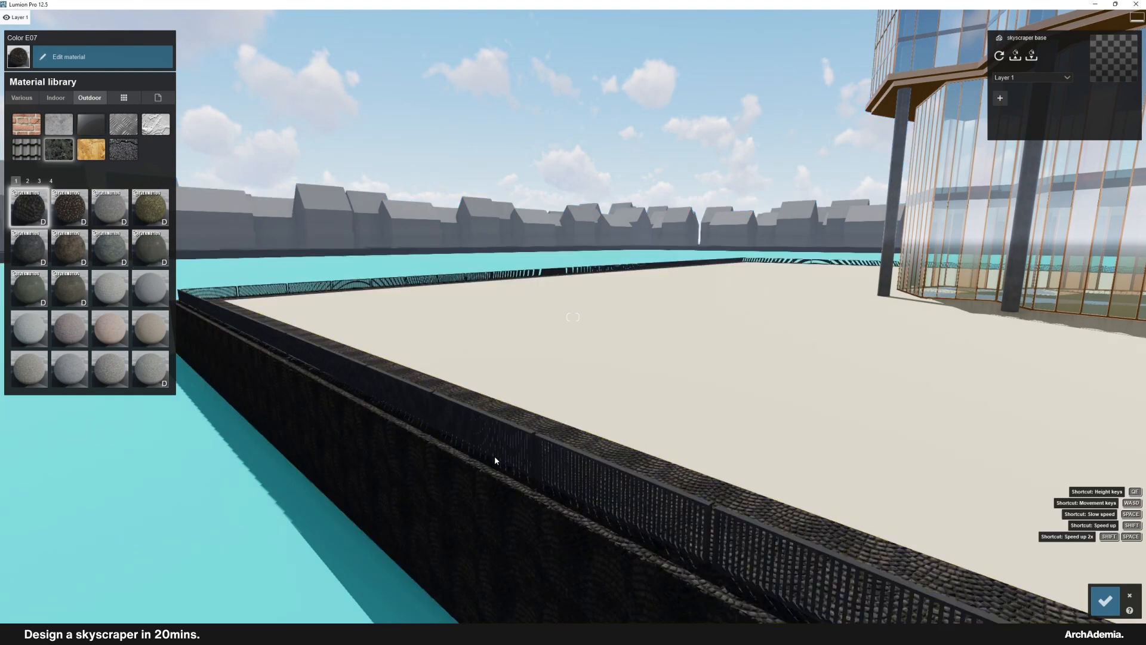
pyautogui.moveTo(494, 456); pyautogui.dragTo(528, 492, button='middle')
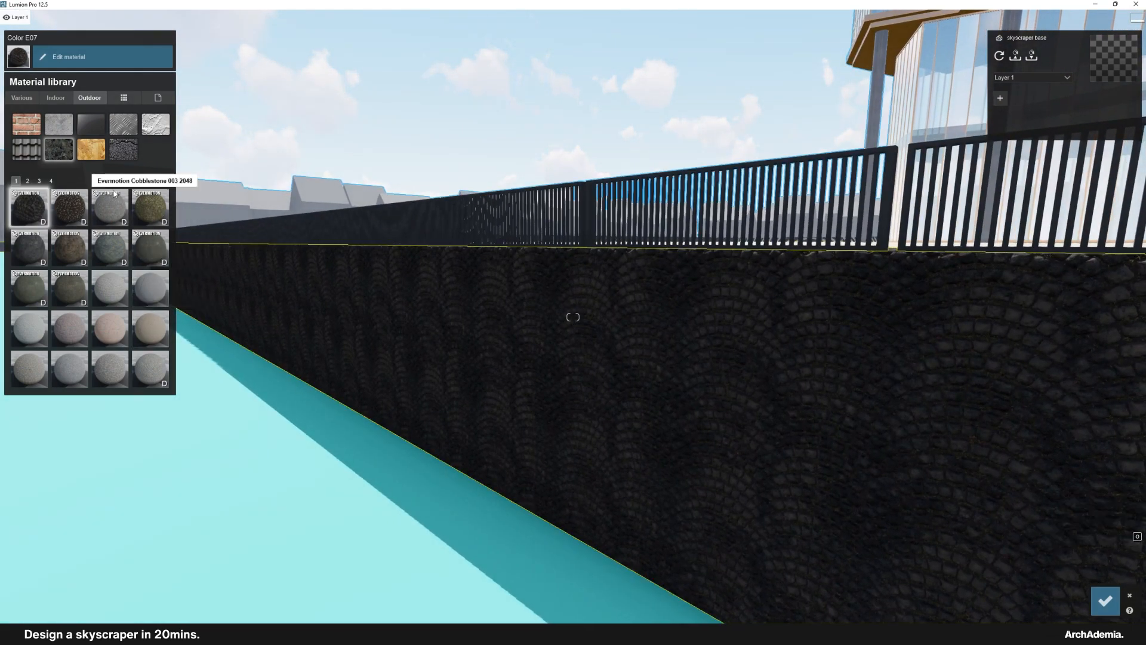
pyautogui.click(50, 181)
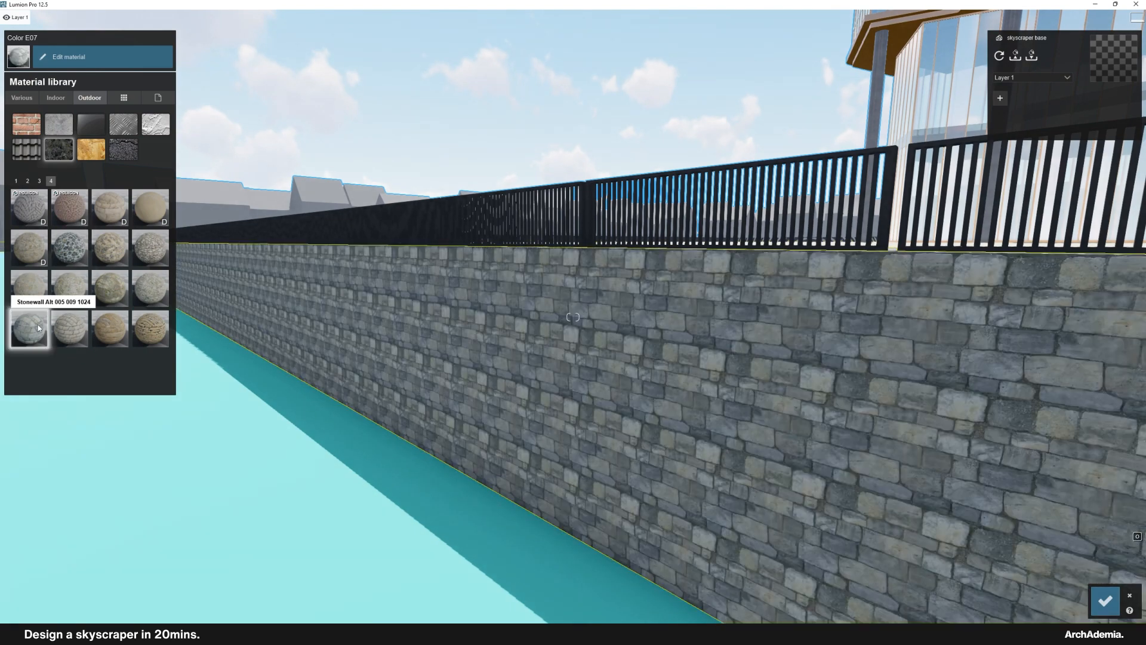
pyautogui.click(28, 328)
pyautogui.click(263, 320)
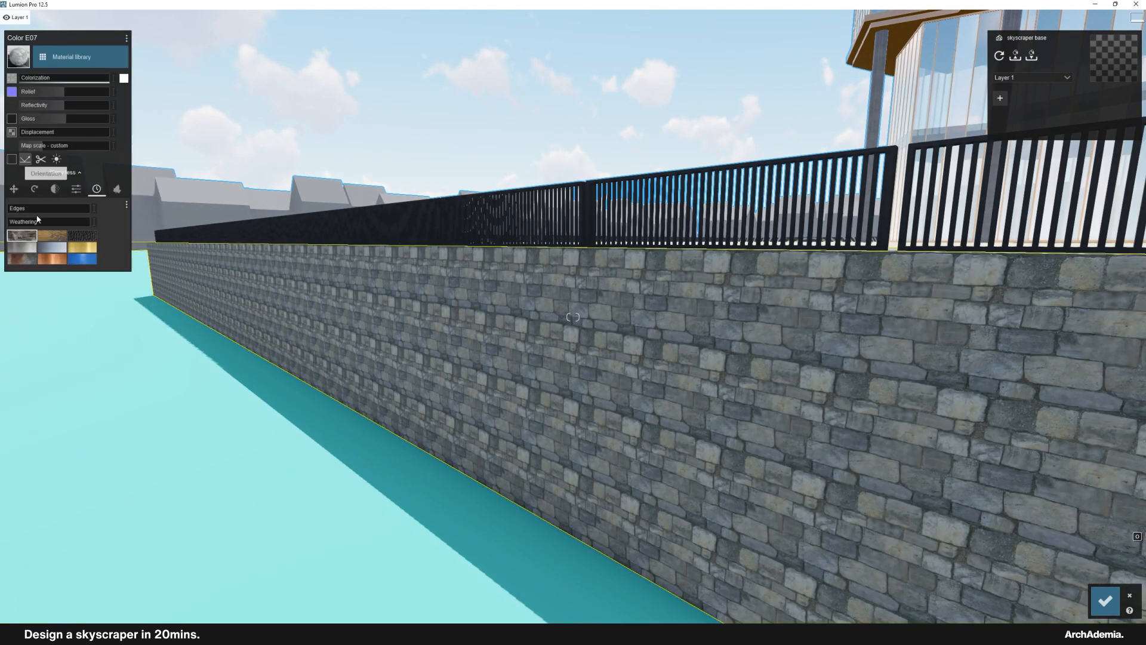
pyautogui.moveTo(45, 145); pyautogui.dragTo(50, 150)
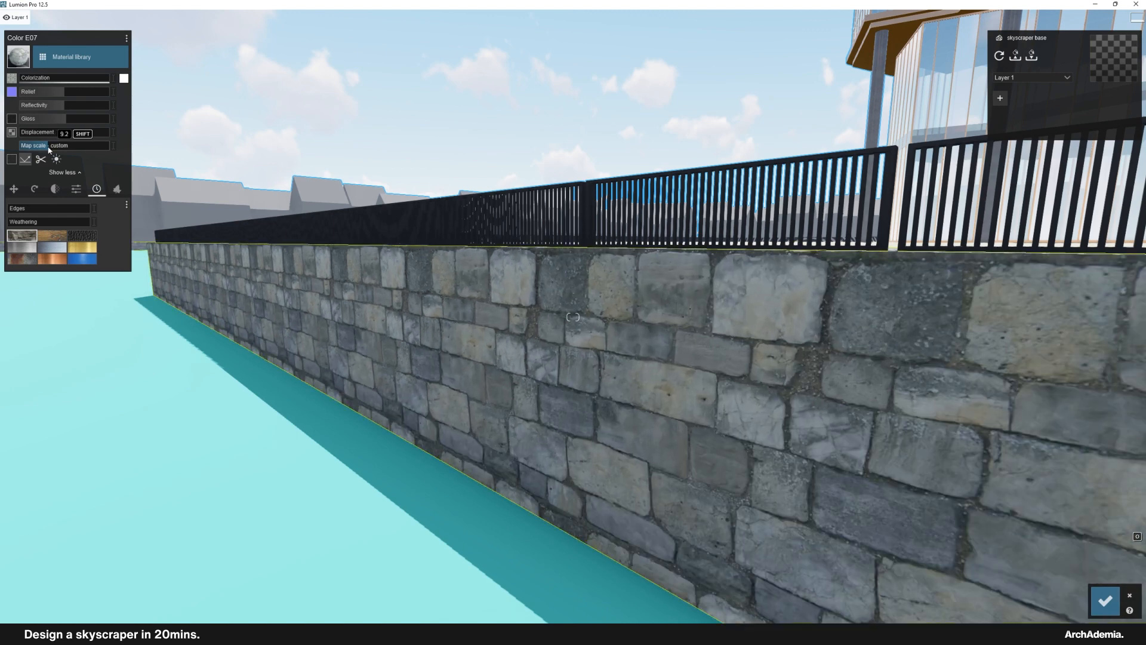
pyautogui.moveTo(18, 225)
pyautogui.mouseDown()
pyautogui.moveTo(65, 228)
pyautogui.moveTo(34, 209)
pyautogui.mouseUp()
# Step: Apply the Aluminium metal from the indoor material library to the dark railing on top of the perimeter wall
pyautogui.moveTo(251, 287); pyautogui.dragTo(250, 308, button='right')
pyautogui.press('q')
pyautogui.moveTo(570, 311); pyautogui.dragTo(563, 338, button='right')
pyautogui.press('w')
pyautogui.click(542, 331)
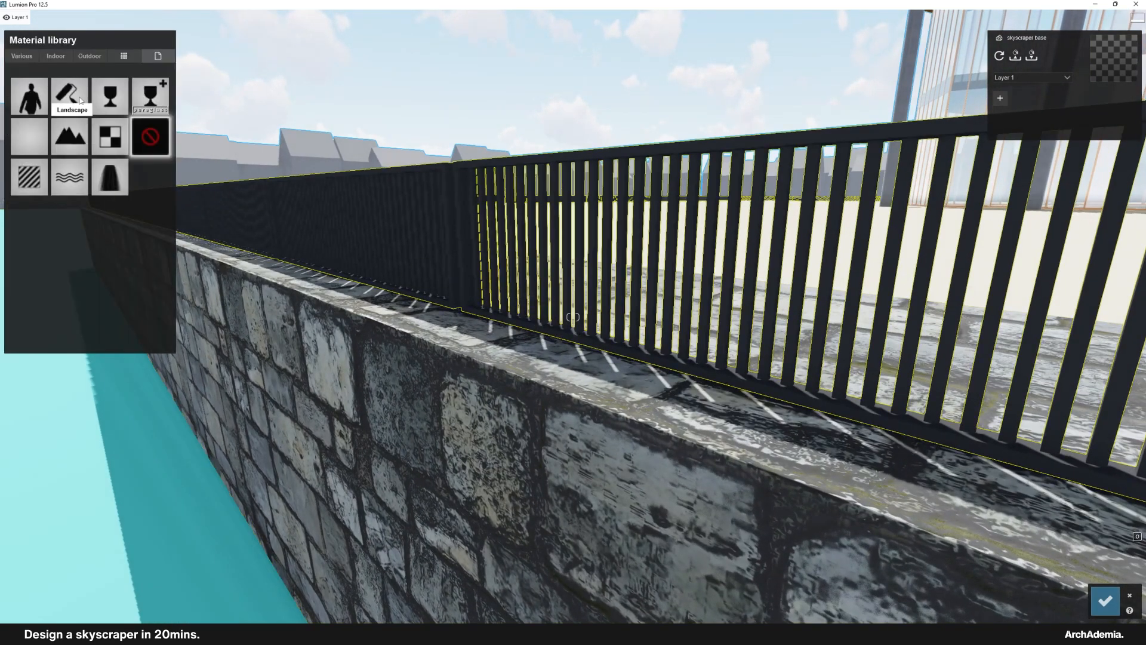
pyautogui.click(66, 58)
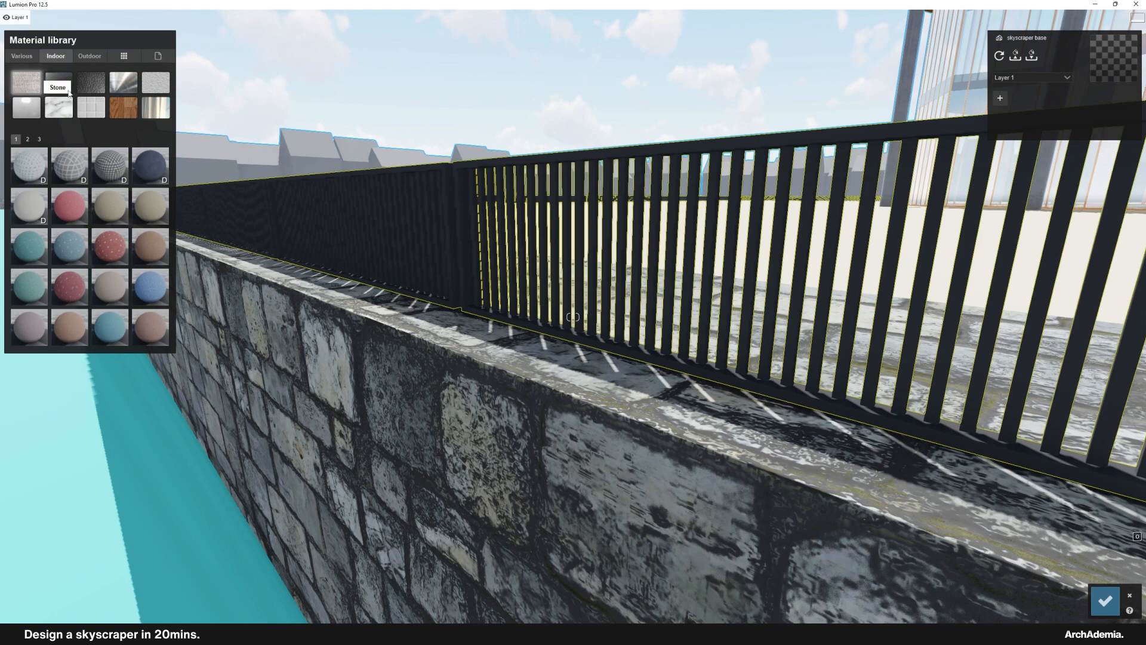
pyautogui.click(31, 109)
pyautogui.click(123, 82)
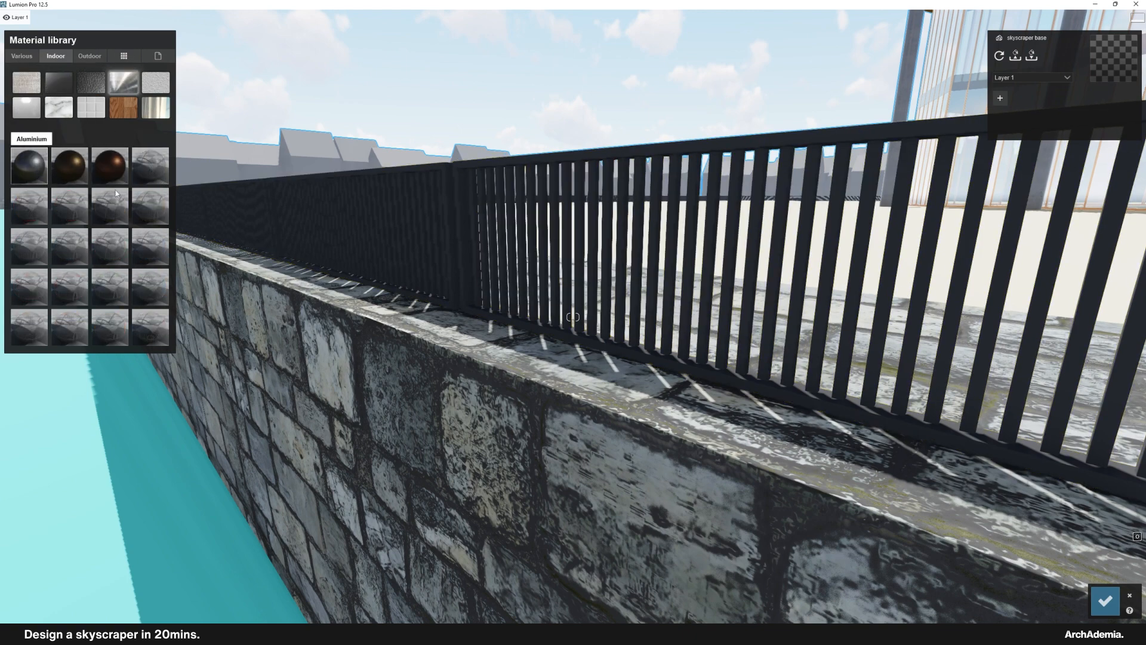
pyautogui.click(29, 165)
# Step: Refine the railing's aluminium with a partial dark grey colorization, lower gloss, slightly softened edges and silver-type weathering
pyautogui.click(69, 57)
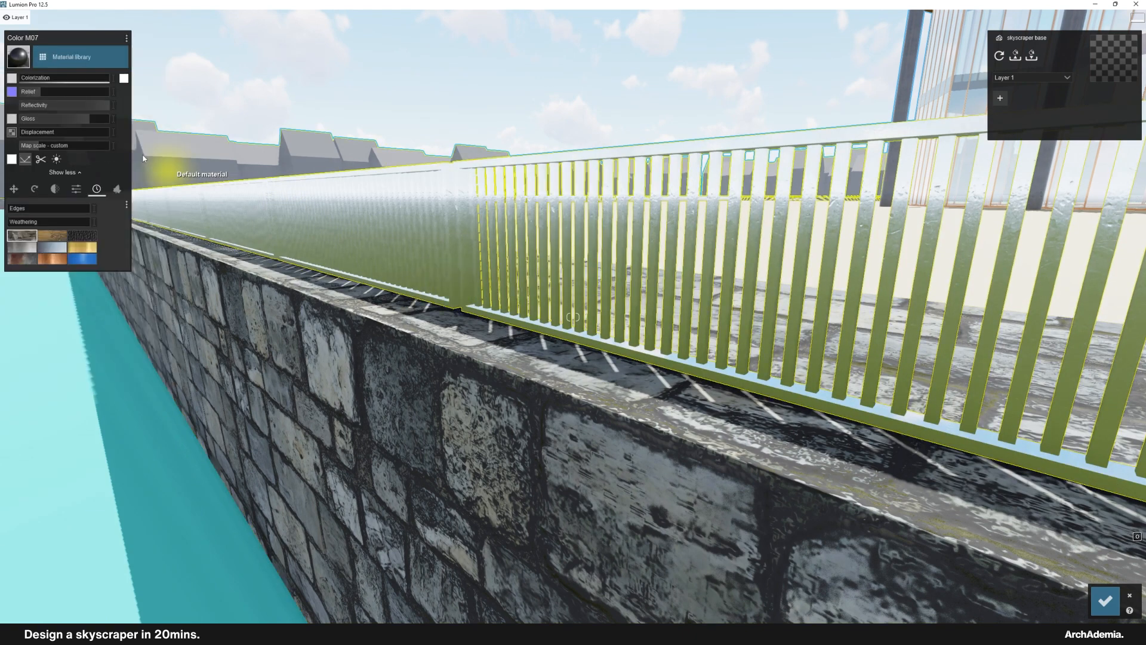
pyautogui.click(123, 78)
pyautogui.click(151, 105)
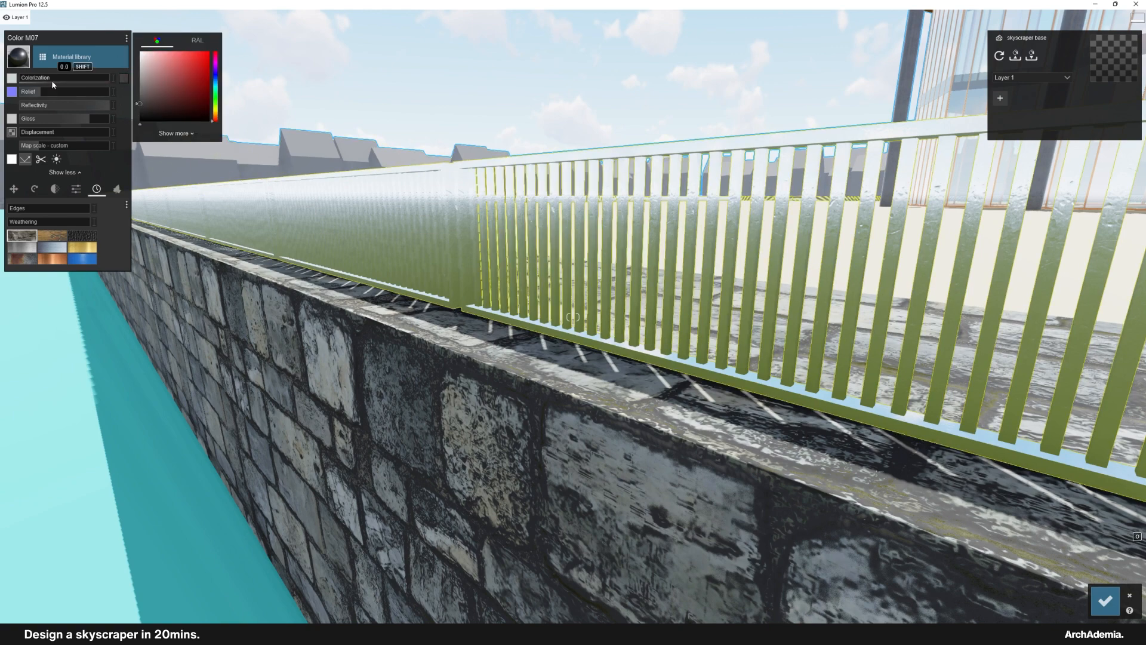
pyautogui.click(79, 78)
pyautogui.moveTo(86, 126); pyautogui.dragTo(54, 124)
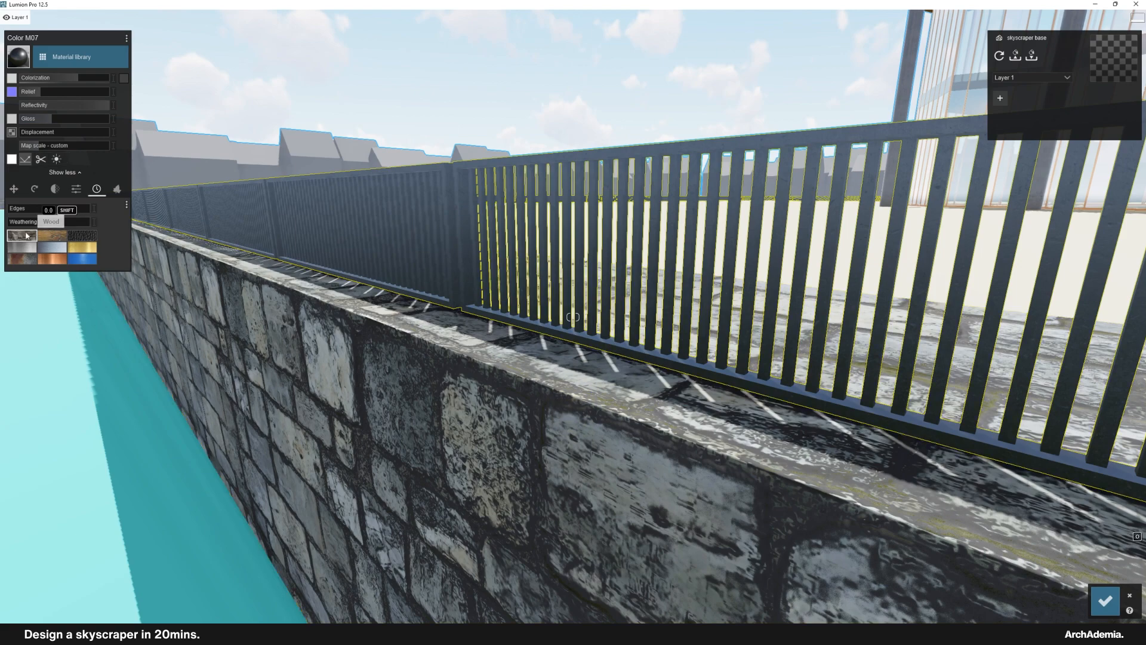
pyautogui.click(24, 208)
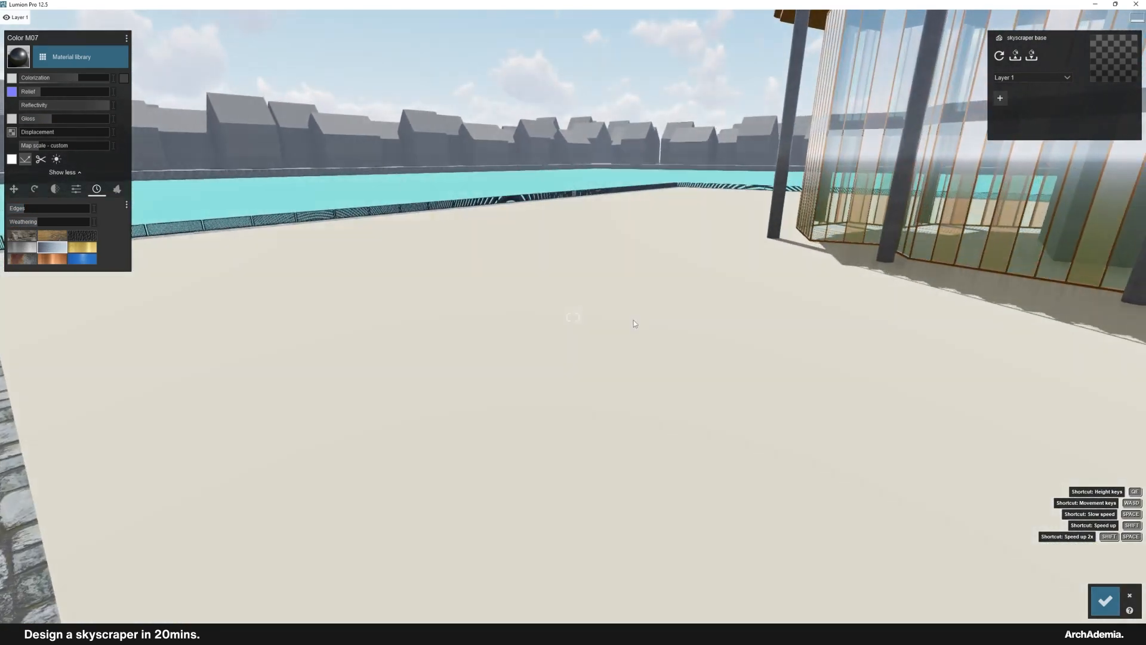
# Step: Pave the beige plaza with a grey cobblestone from the outdoor stone library, at about 4.1 map scale and 0.1 displacement
pyautogui.moveTo(632, 320); pyautogui.dragTo(444, 345, button='right')
pyautogui.click(445, 344)
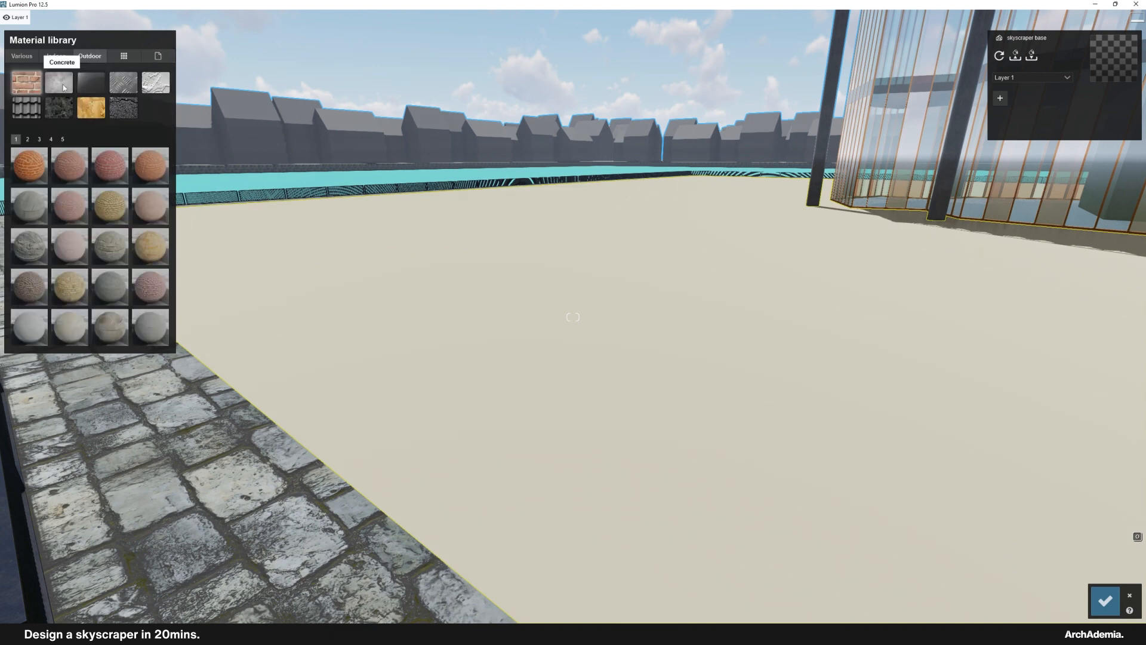
pyautogui.click(58, 107)
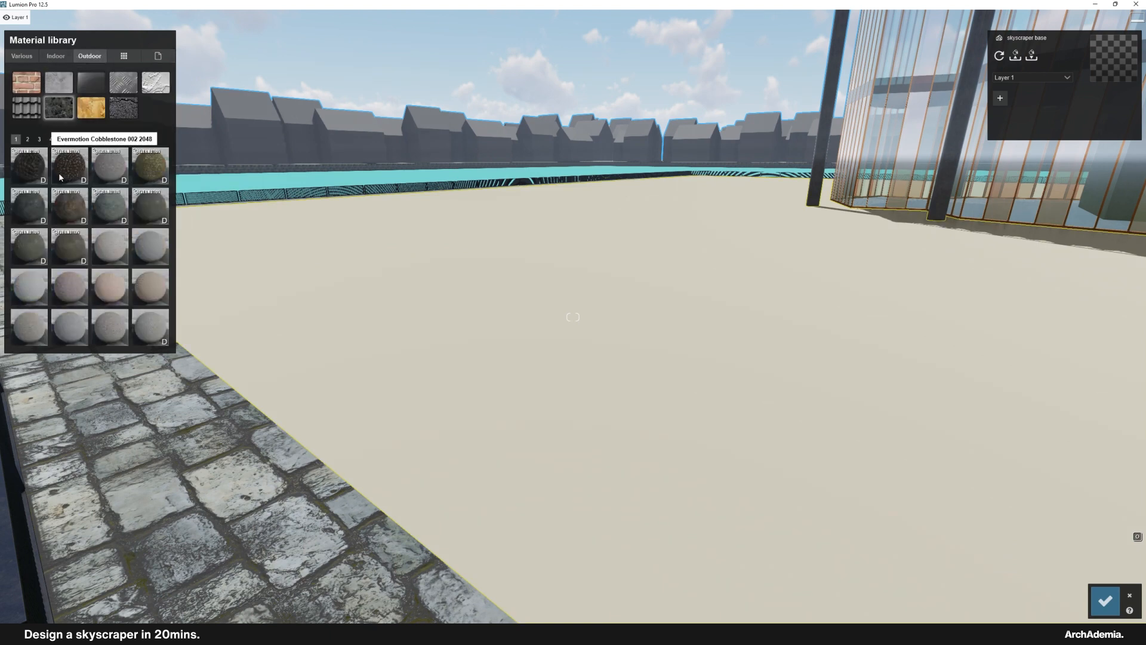
pyautogui.click(31, 177)
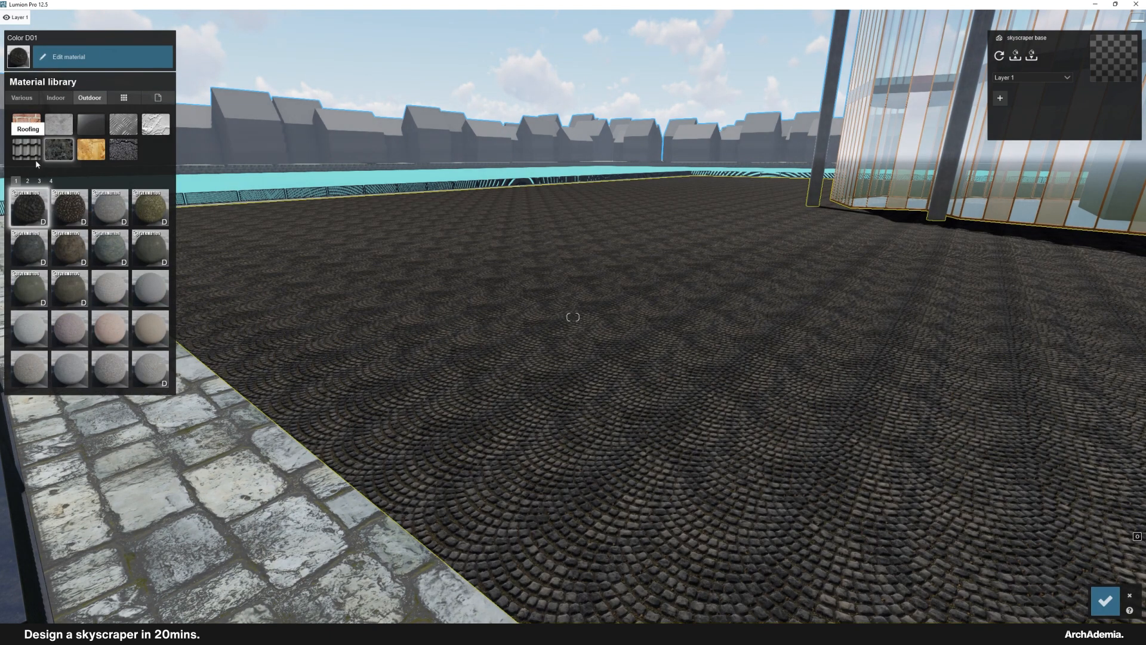
pyautogui.click(27, 180)
pyautogui.click(38, 181)
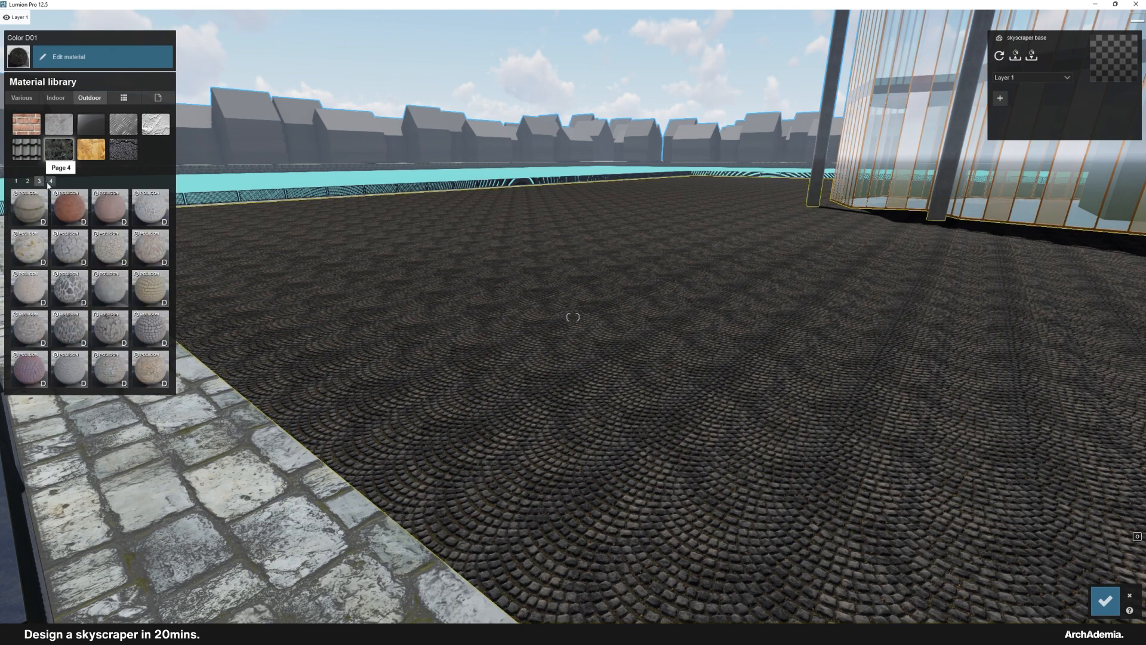
pyautogui.click(151, 327)
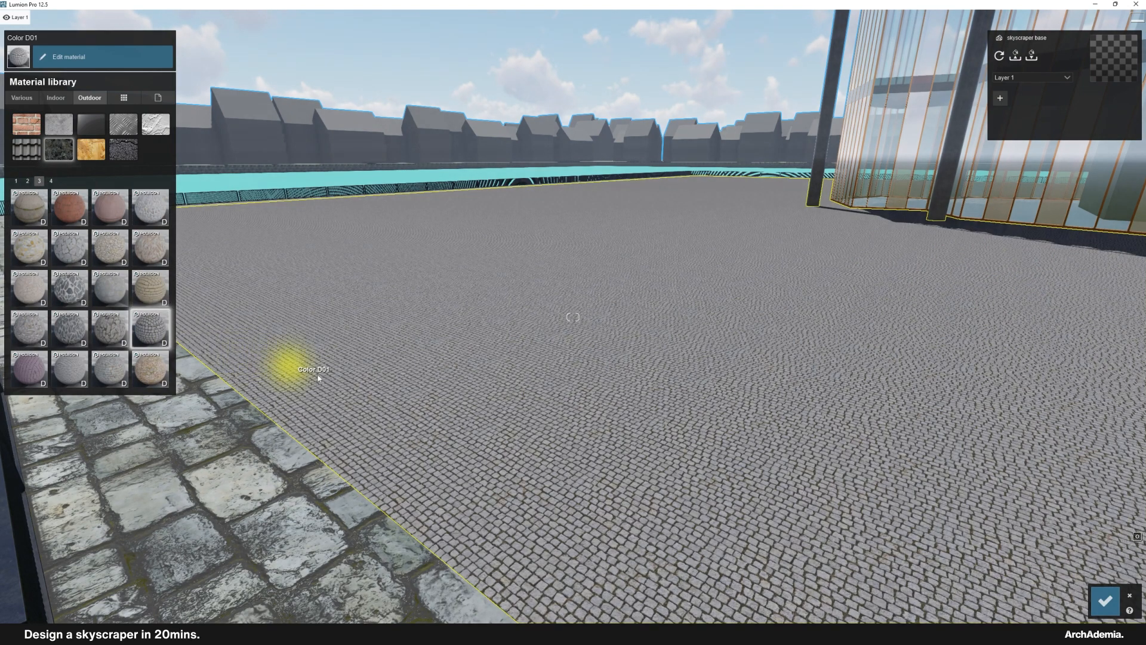
pyautogui.click(45, 146)
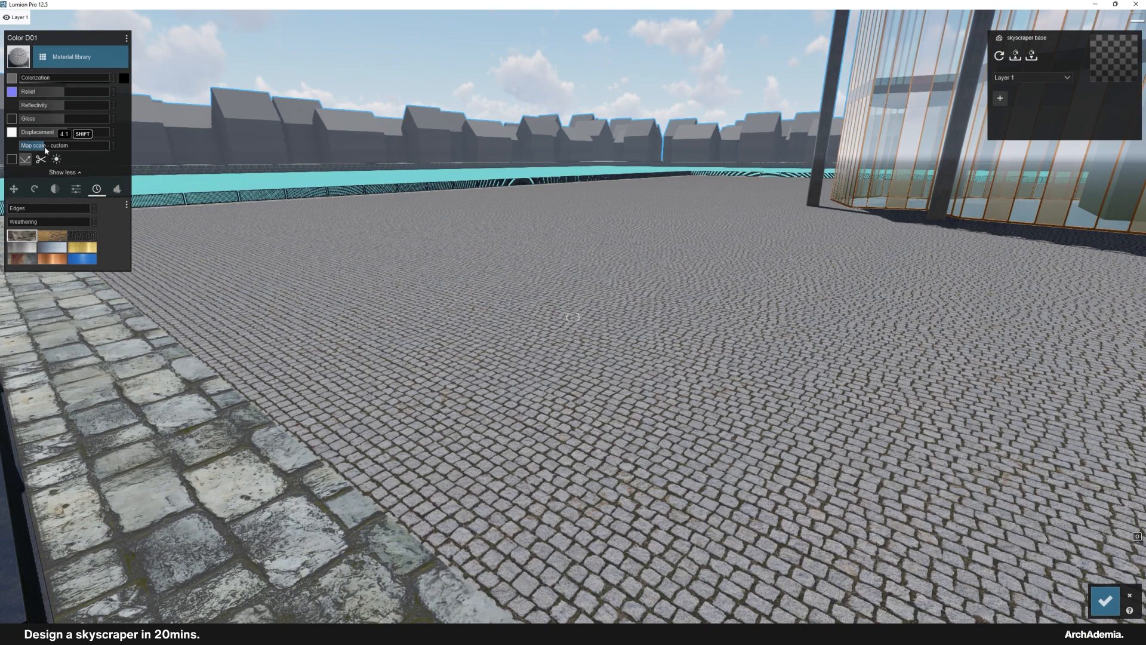
pyautogui.moveTo(60, 136); pyautogui.dragTo(30, 137)
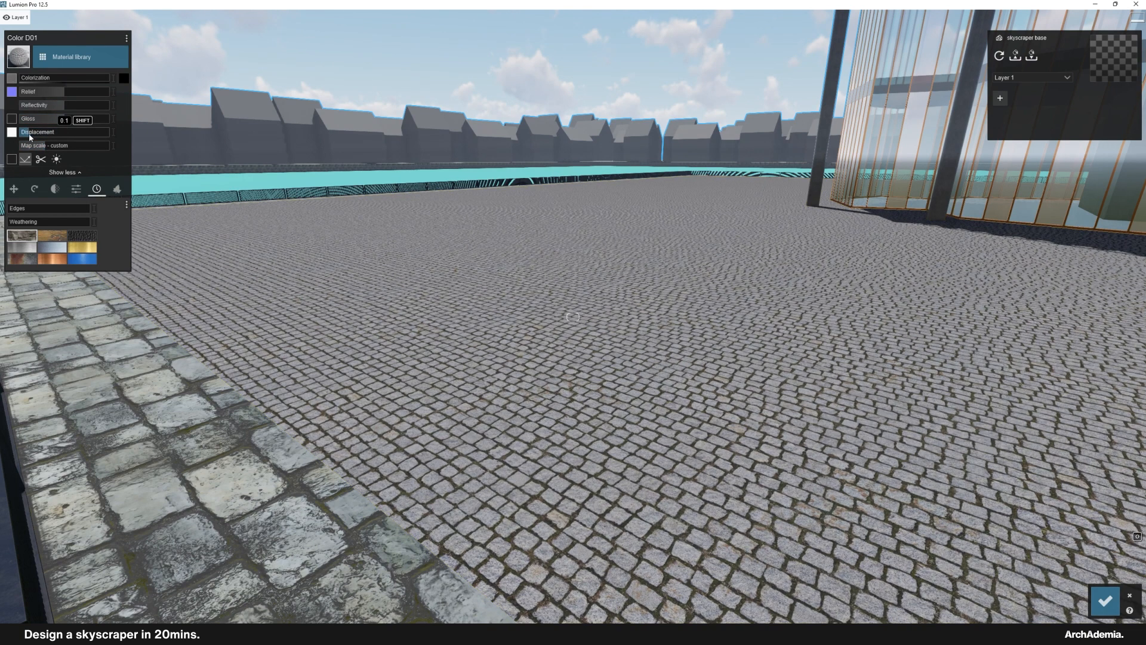
# Step: Reduce the colorization and gloss of the background houses' default material and soften its edges by 0.2
pyautogui.click(257, 144)
pyautogui.click(31, 178)
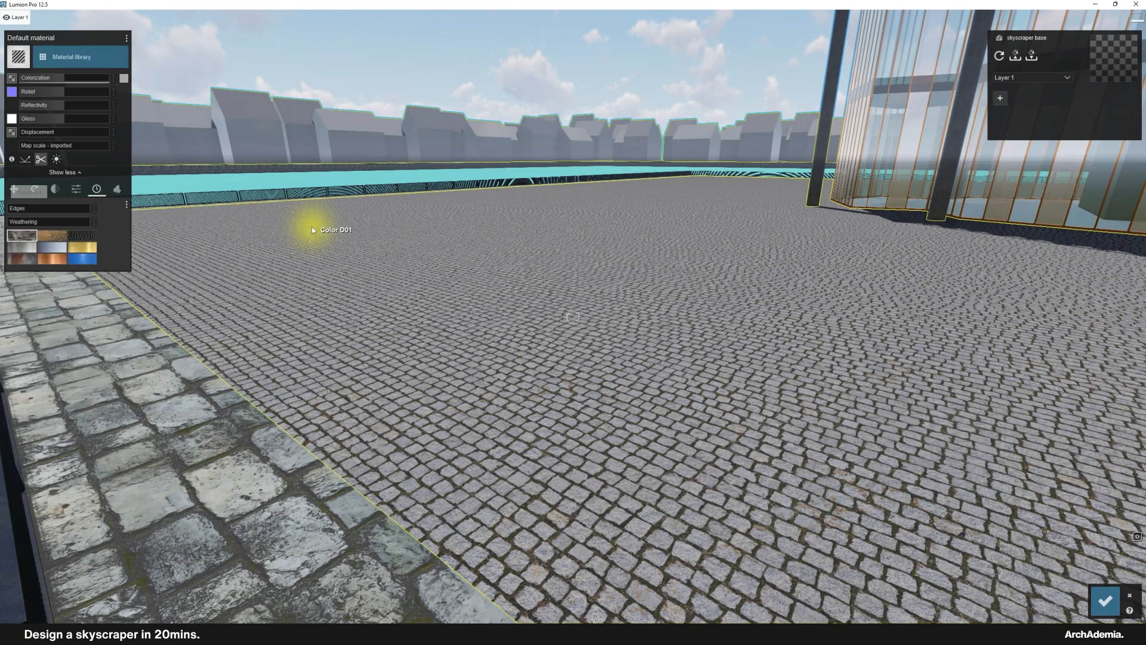
pyautogui.moveTo(62, 123); pyautogui.dragTo(38, 123)
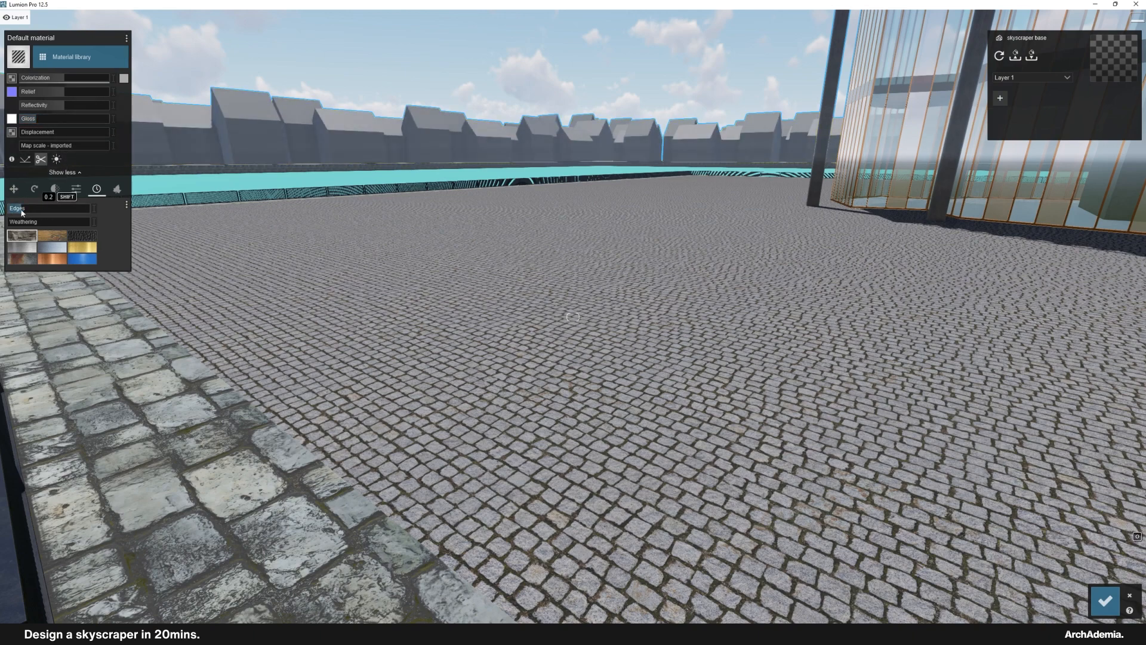
# Step: Apply a dark blue reflective water material from the Various library to the cyan surface surrounding the plaza
pyautogui.scroll(-10, 322, 549)
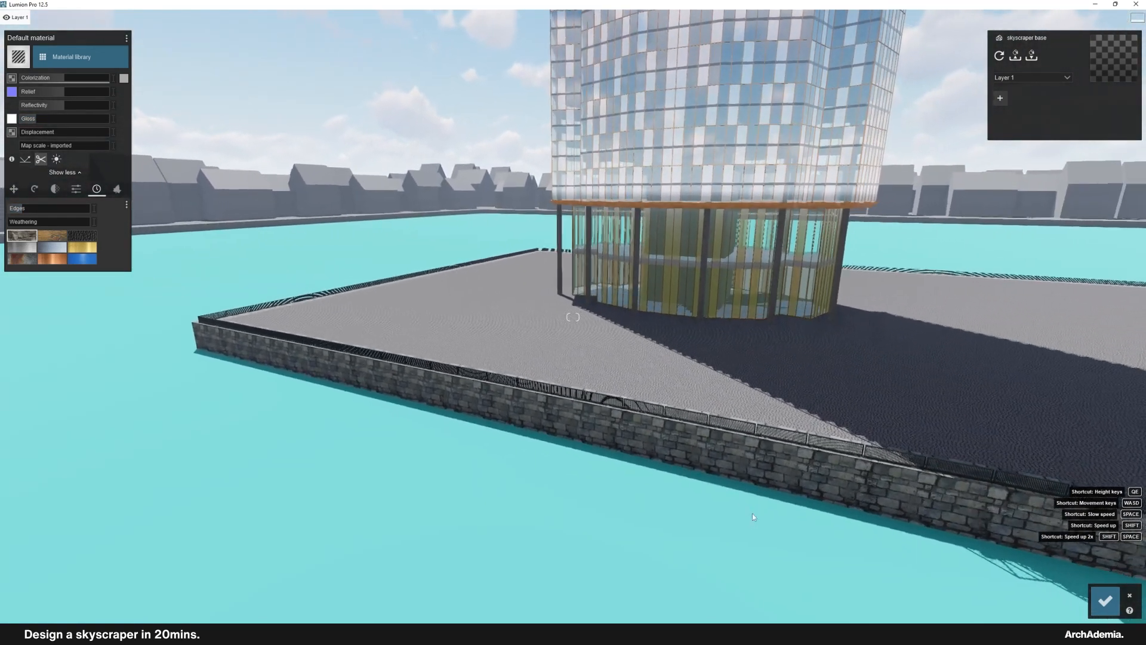
pyautogui.click(322, 549)
pyautogui.click(22, 56)
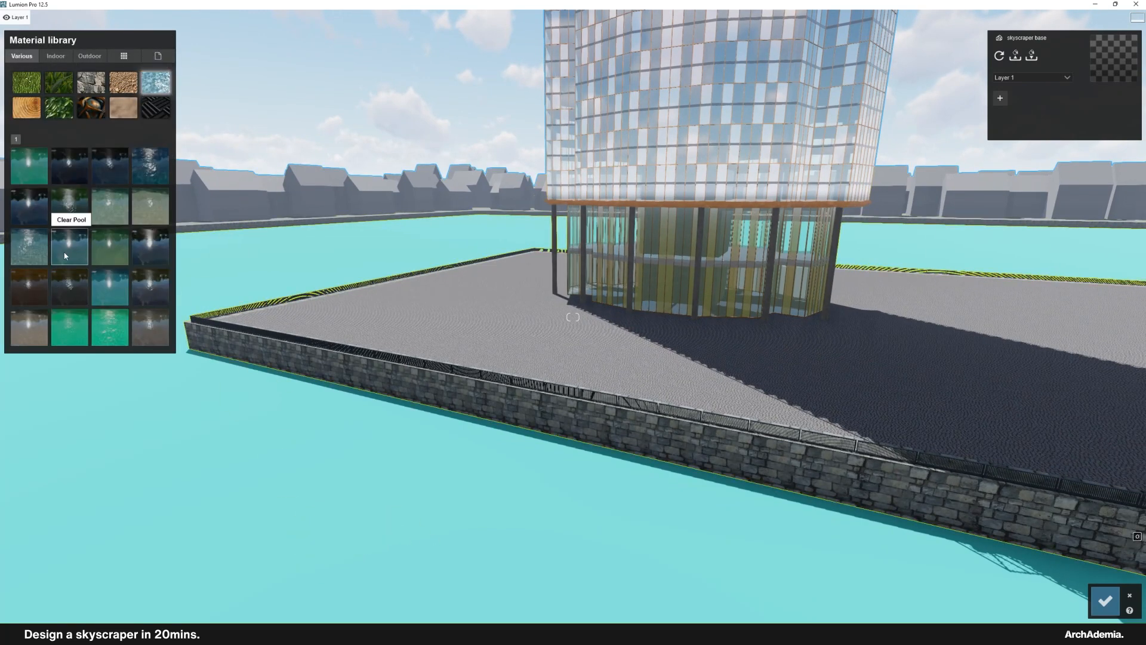
pyautogui.click(149, 296)
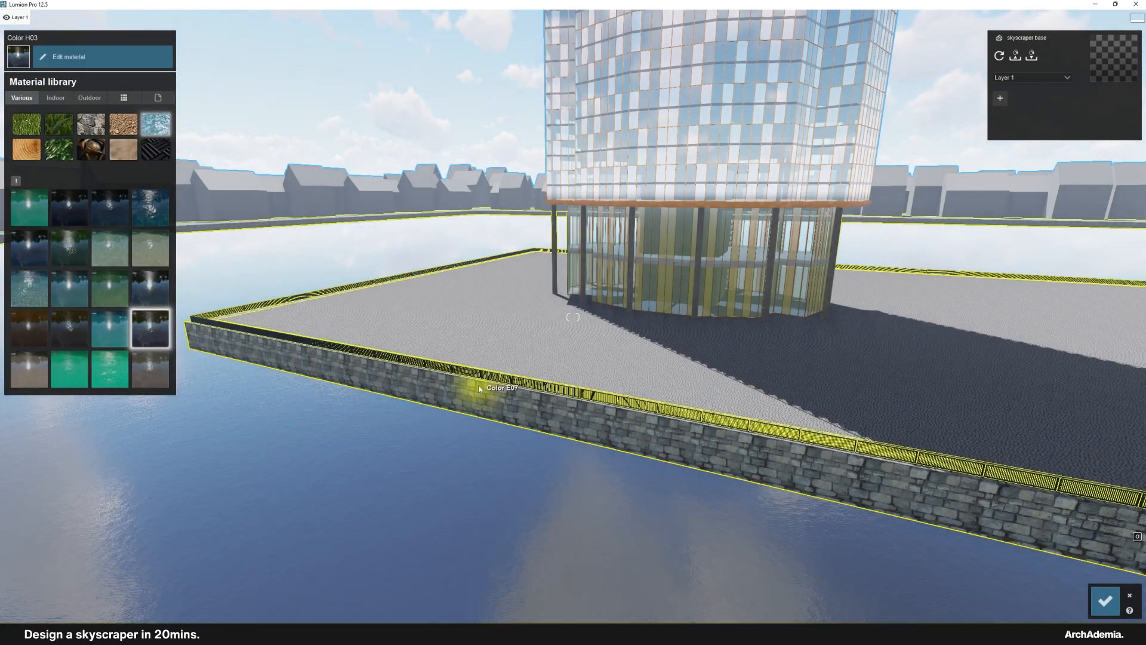
# Step: Frame the whole tower from a low viewpoint across the water and save the material changes
pyautogui.press('s')
pyautogui.moveTo(479, 389); pyautogui.dragTo(561, 627, button='right')
pyautogui.press('e')
pyautogui.press('e')
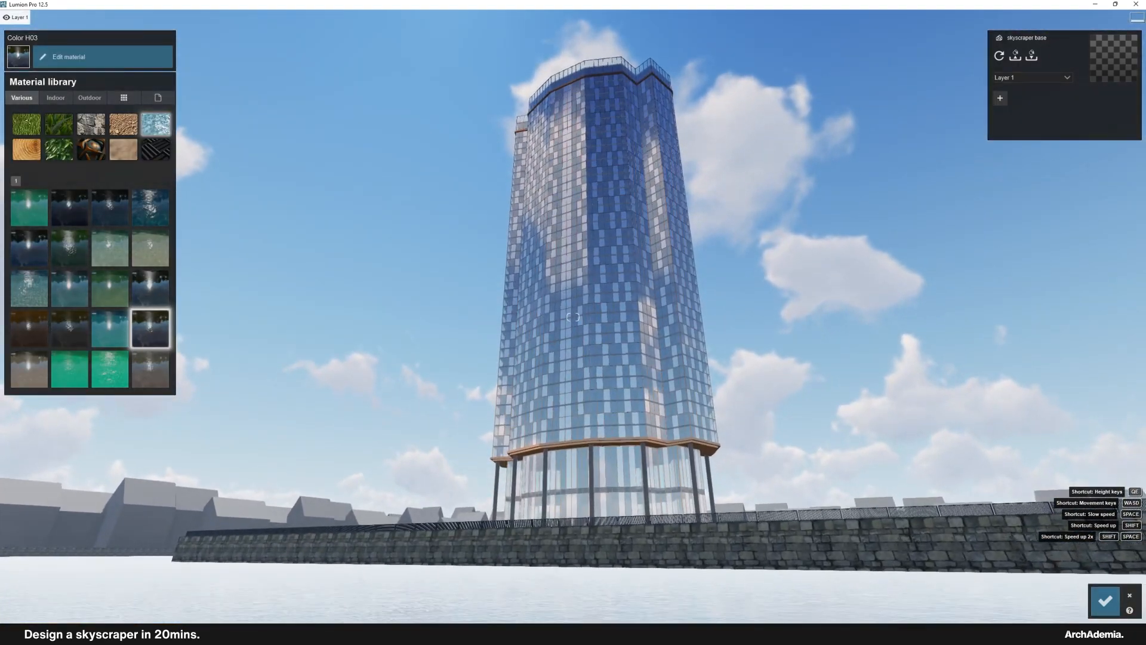
pyautogui.click(1105, 599)
# Step: Store the low-angle tower view as the first photo and apply the Realistic style to it
pyautogui.click(1089, 578)
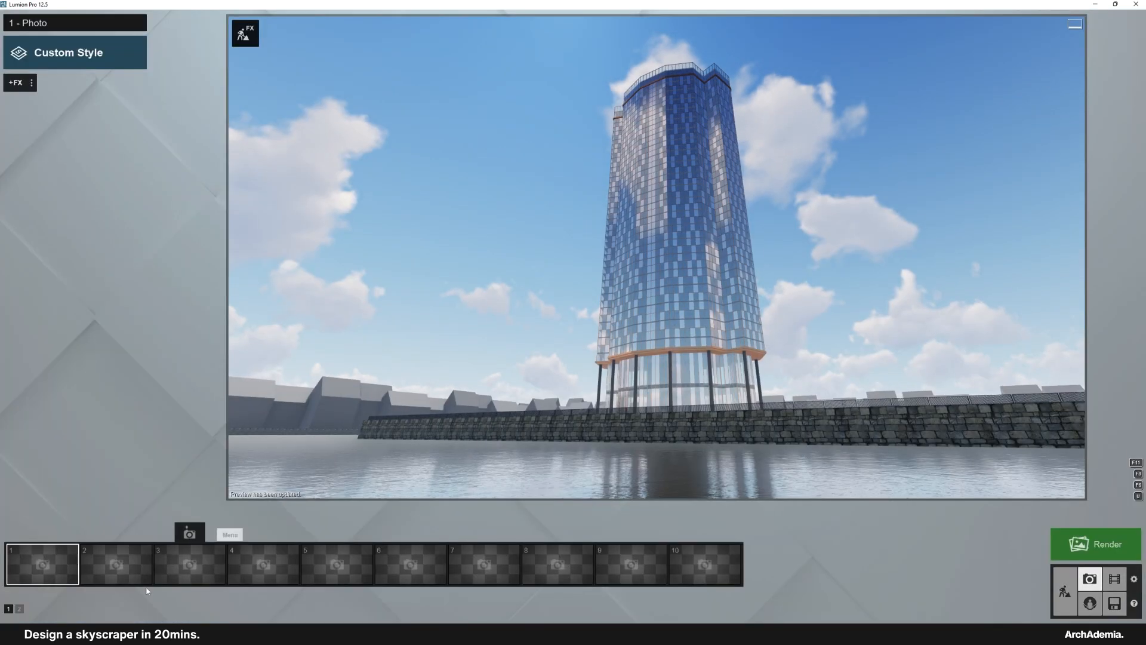
pyautogui.click(42, 532)
pyautogui.click(86, 56)
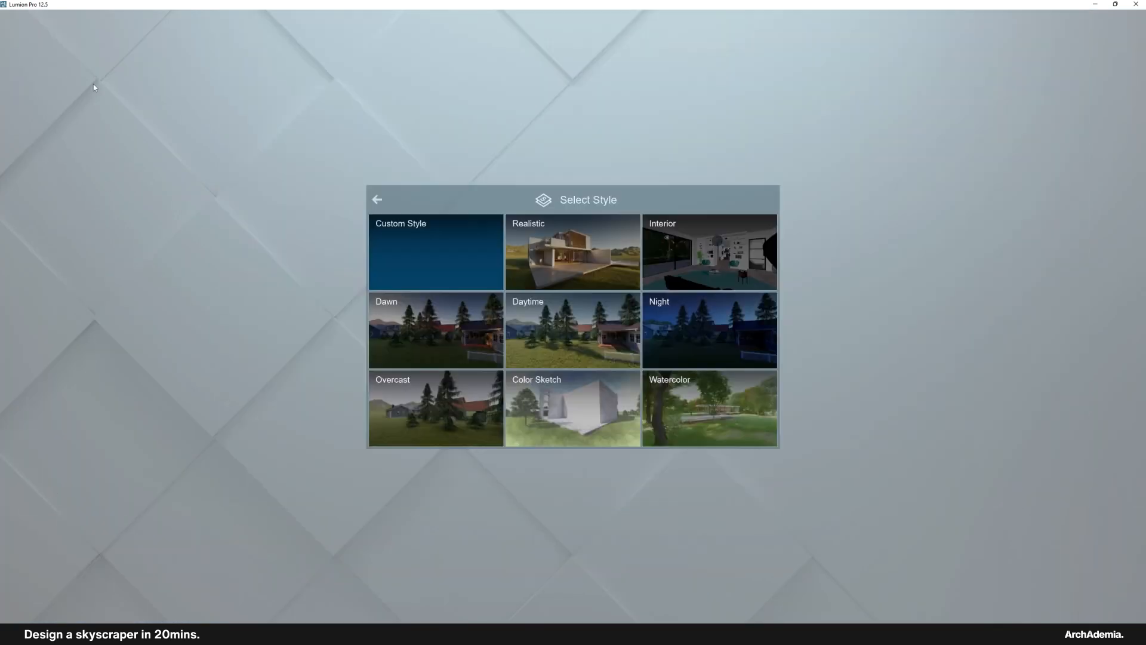
pyautogui.click(513, 243)
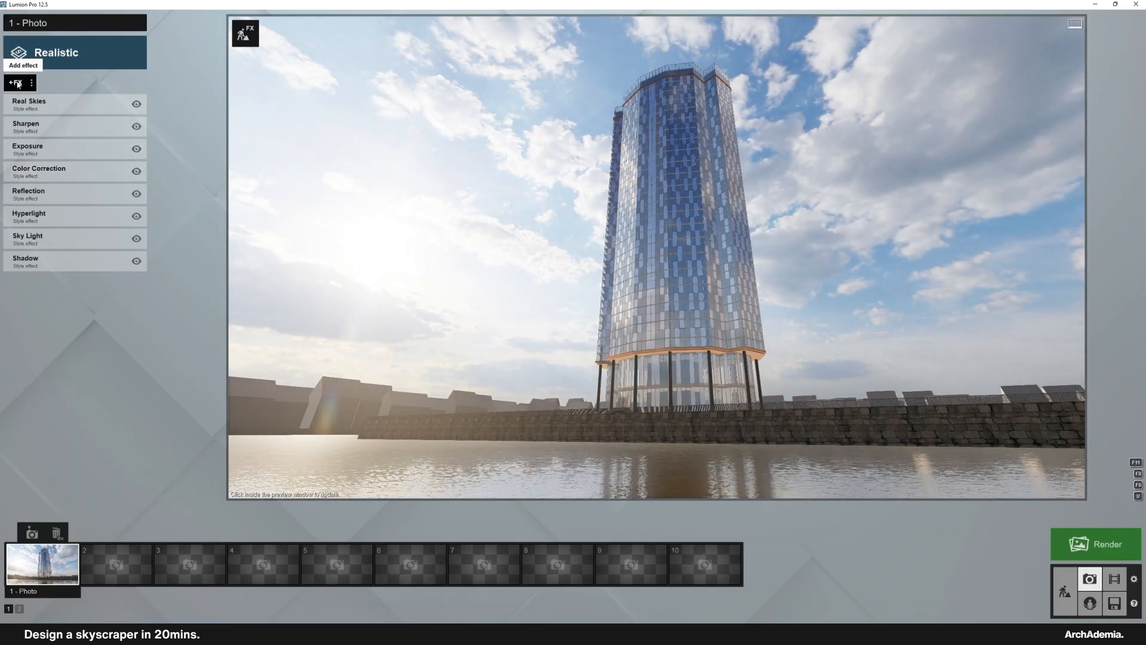
# Step: Add the 2-Point Perspective effect from the Architectural effects to the first photo
pyautogui.click(16, 82)
pyautogui.click(411, 265)
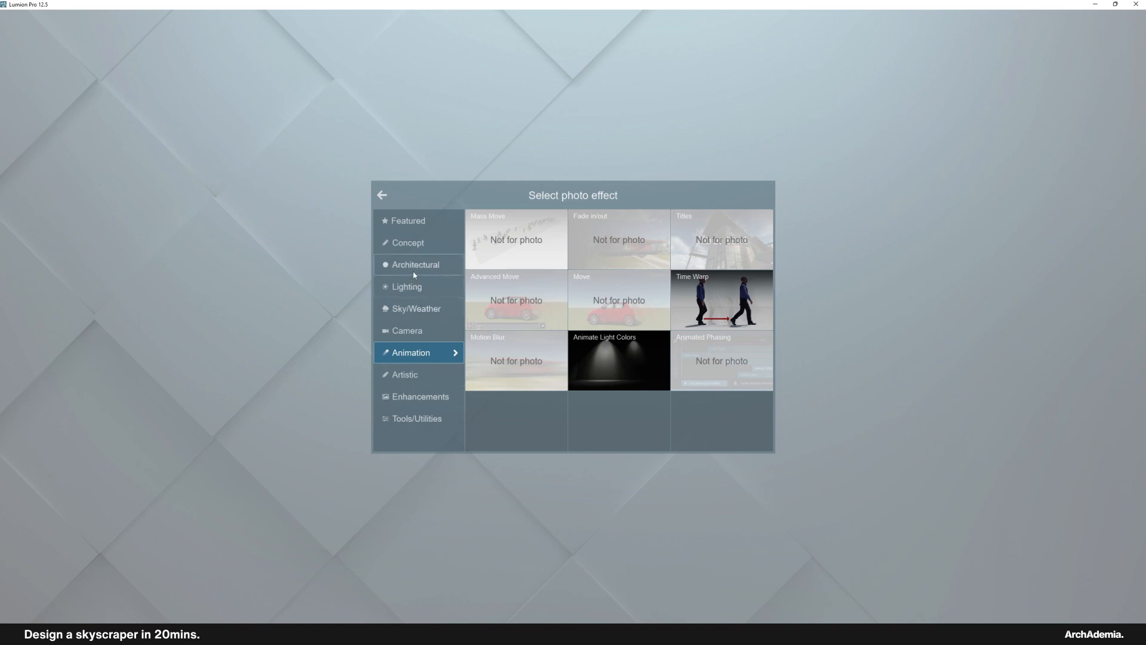
pyautogui.click(699, 228)
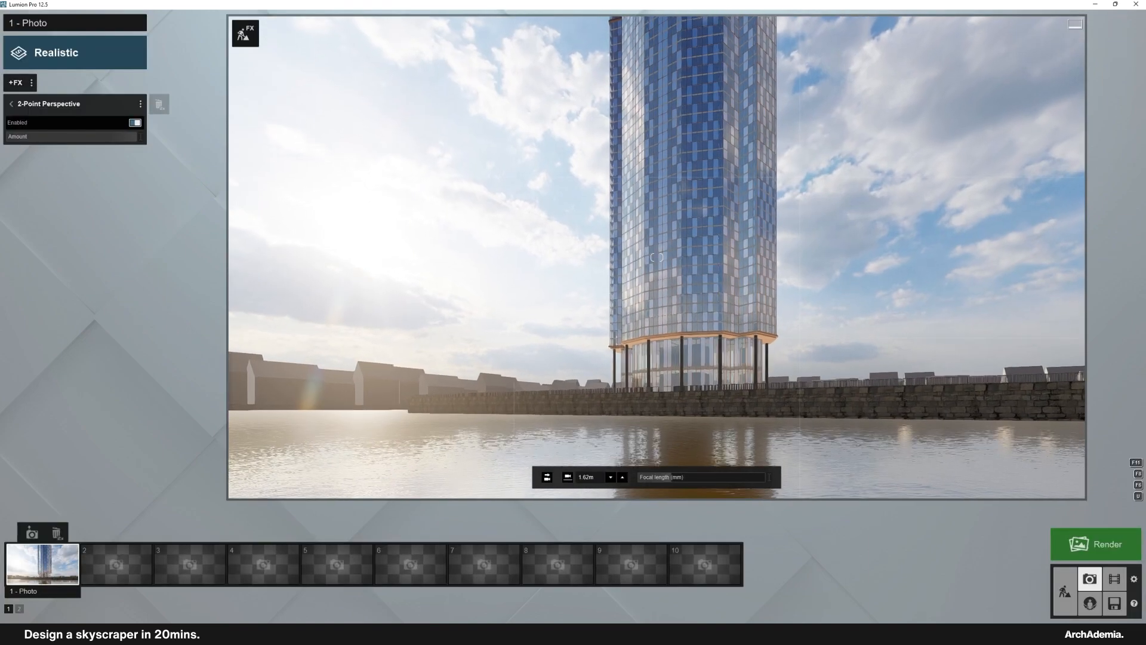
# Step: Reframe the view from farther back, just above the water at about 0.54 m height, with the whole tower and the background houses in frame
pyautogui.press('d')
pyautogui.press('e')
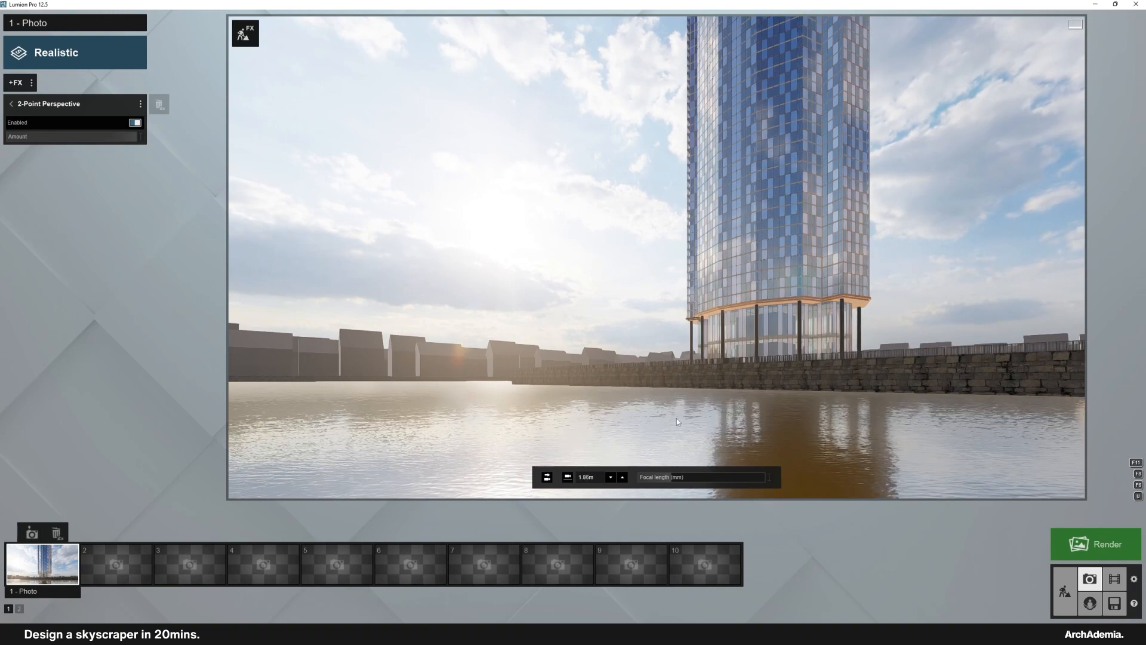
pyautogui.press('s')
pyautogui.moveTo(644, 419); pyautogui.dragTo(679, 409, button='right')
pyautogui.press('q')
pyautogui.press('d')
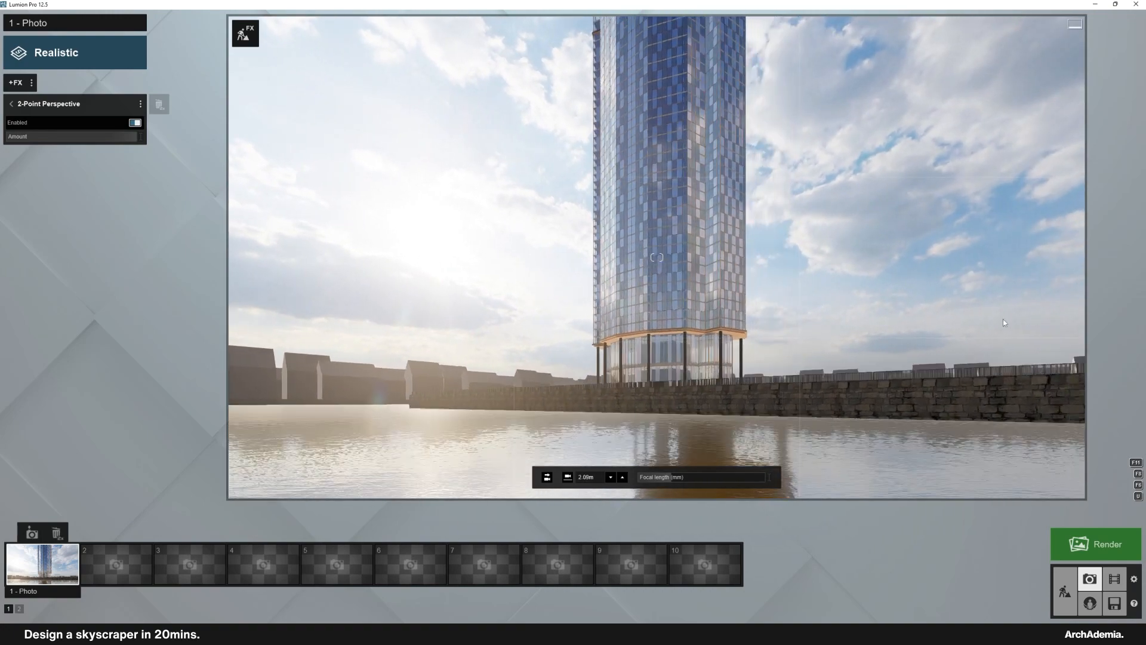
pyautogui.moveTo(985, 224); pyautogui.dragTo(693, 307, button='right')
pyautogui.press('a')
pyautogui.press('e')
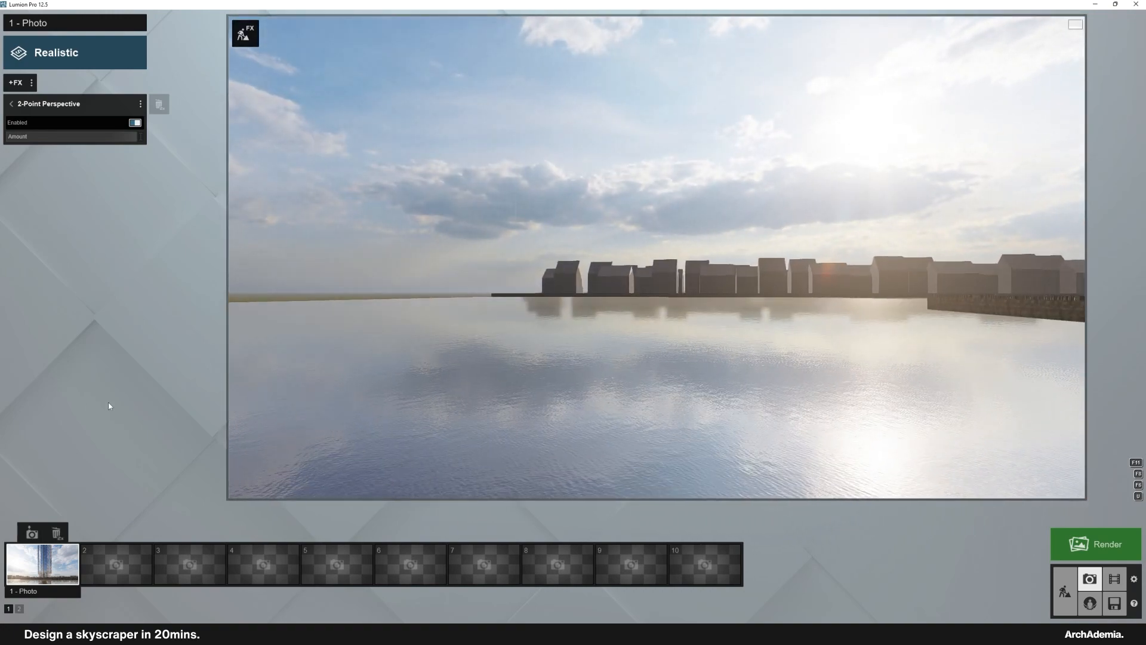
pyautogui.moveTo(307, 404); pyautogui.dragTo(701, 335, button='right')
pyautogui.press('s')
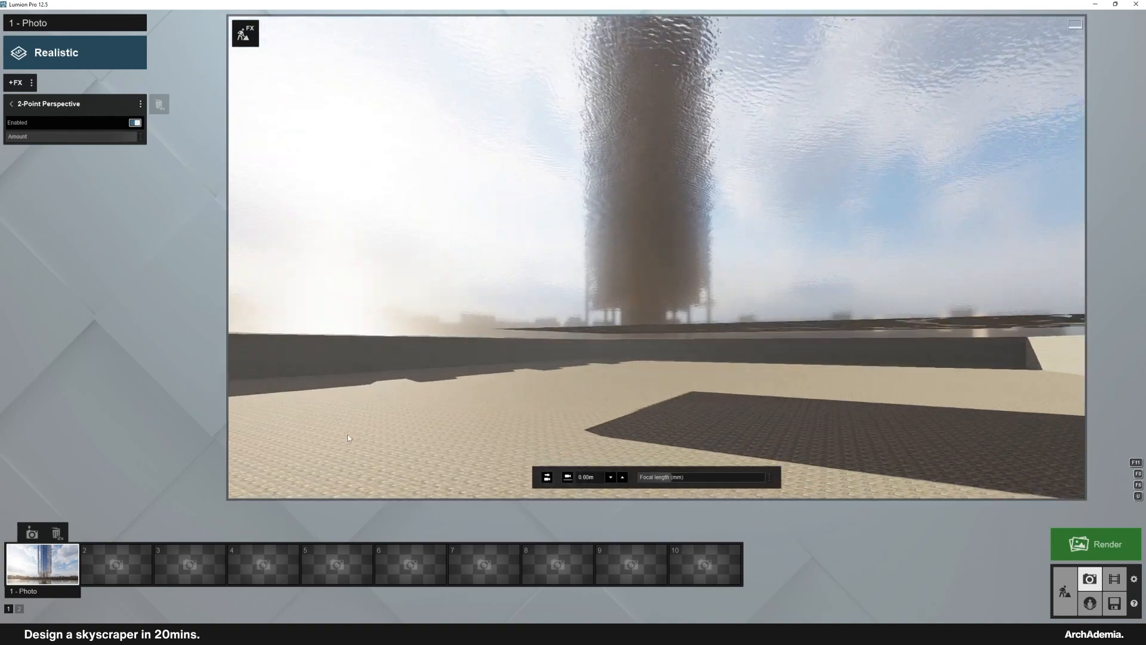
pyautogui.press('q')
pyautogui.press('q')
pyautogui.moveTo(571, 301); pyautogui.dragTo(560, 347, button='right')
pyautogui.press('w')
pyautogui.press('e')
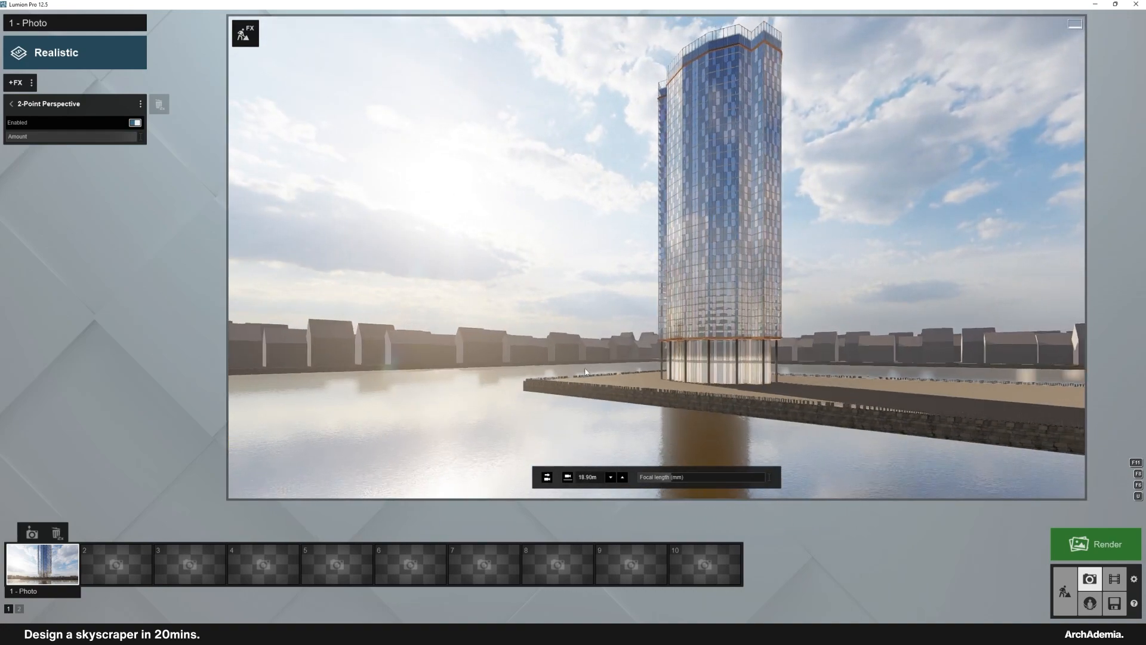
pyautogui.press('s')
pyautogui.press('w')
pyautogui.press('e')
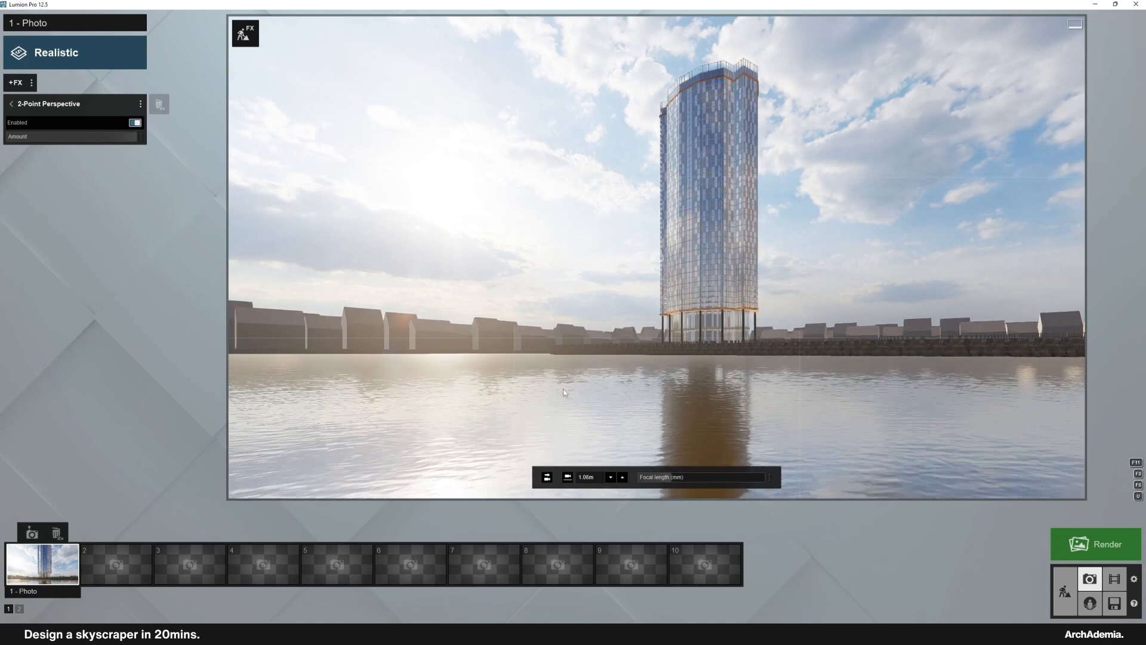
pyautogui.moveTo(555, 406); pyautogui.dragTo(529, 365, button='right')
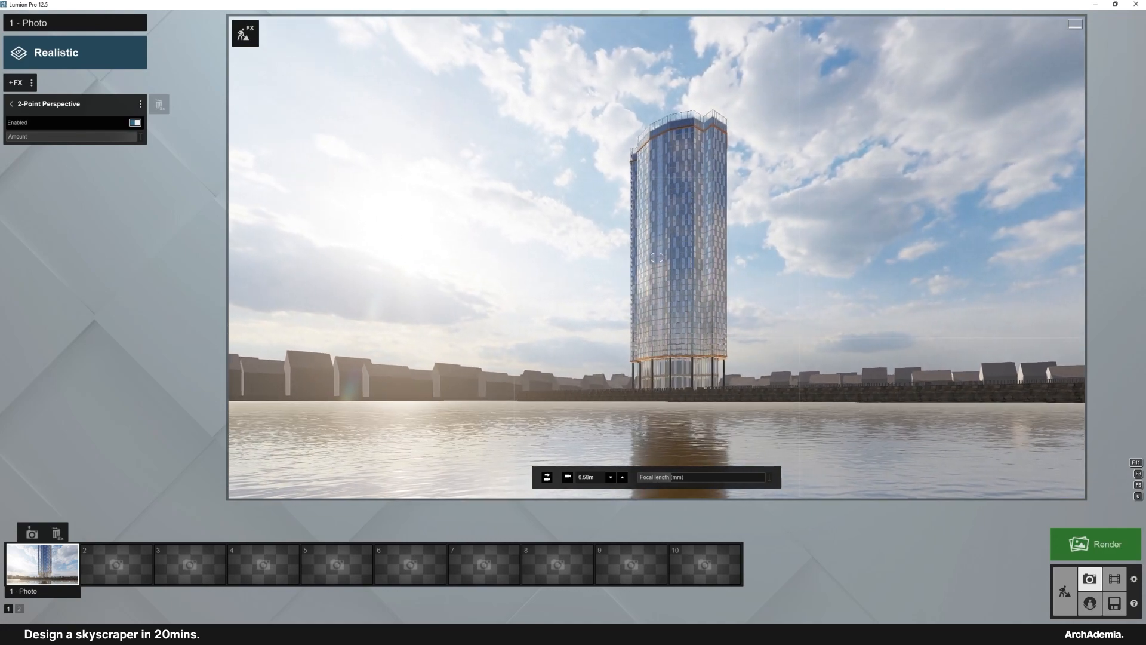
pyautogui.press('e')
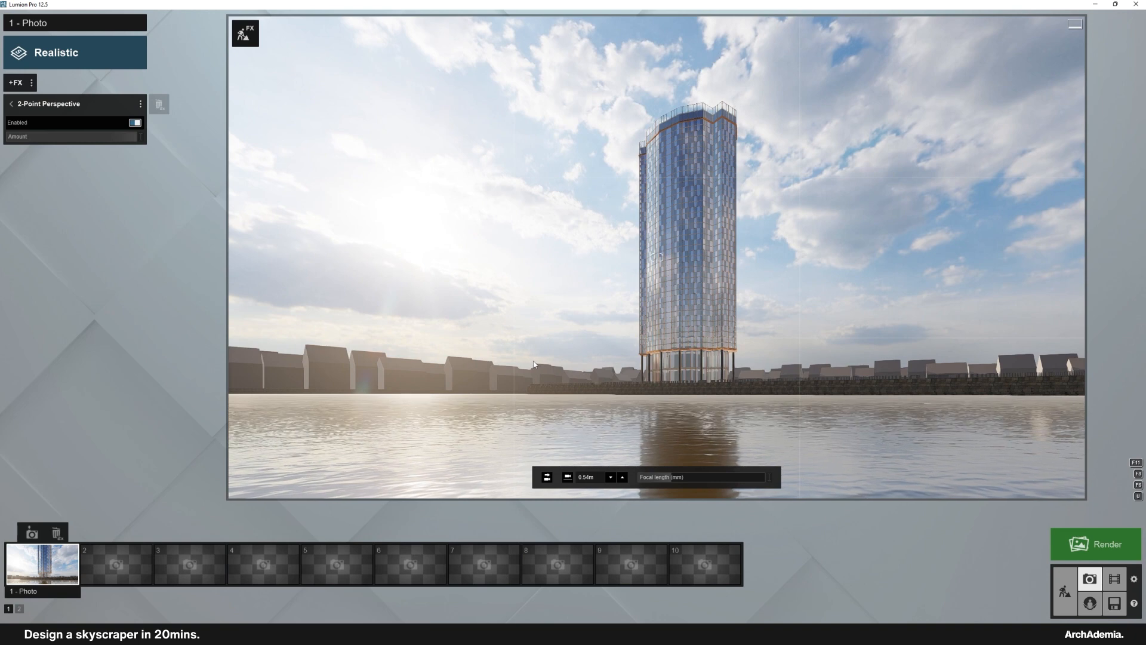
# Step: Increase the focal length slightly to enlarge the tower and store the new view in the first photo
pyautogui.moveTo(670, 481); pyautogui.dragTo(678, 477)
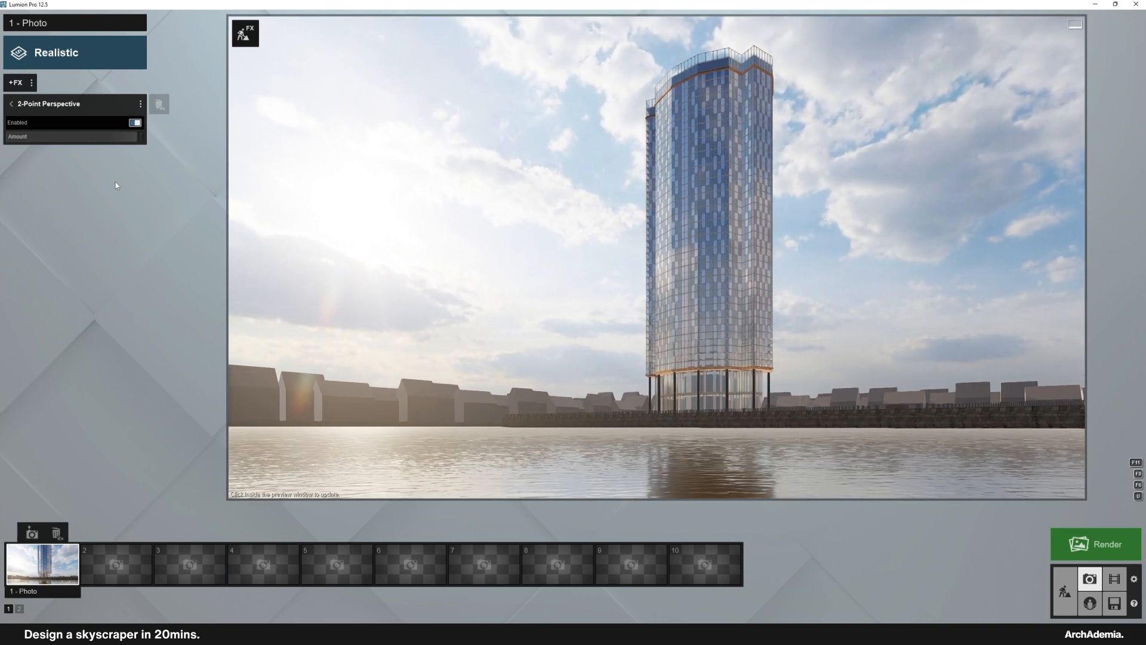
pyautogui.click(40, 537)
pyautogui.click(50, 104)
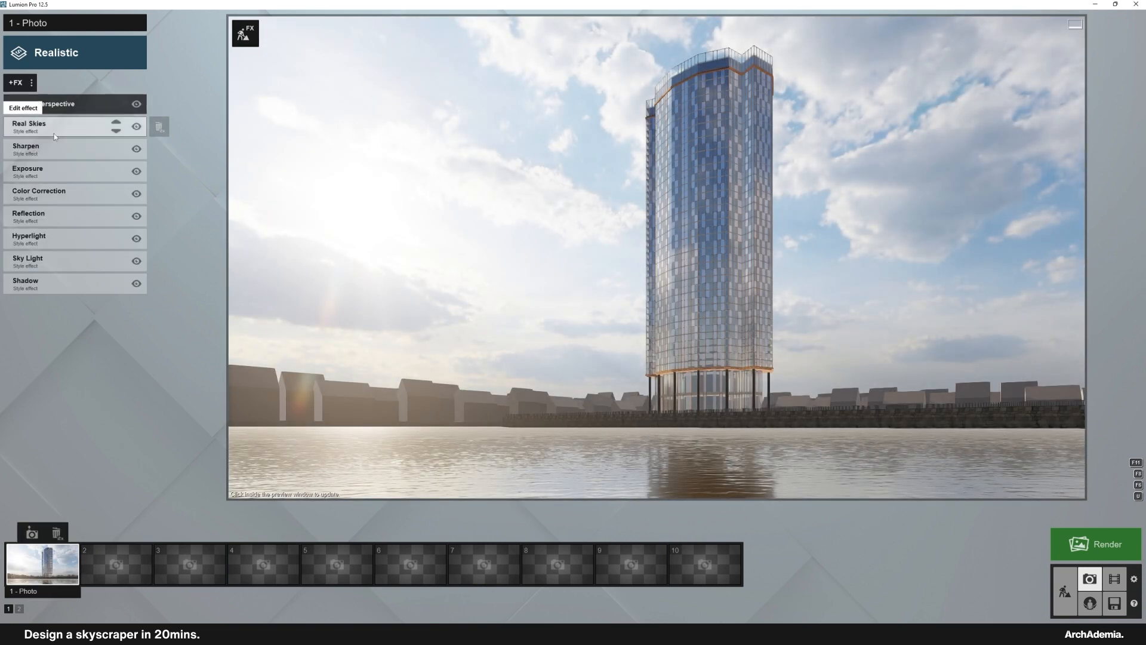
# Step: Rotate the Real Skies sky so the sun shines from the right of the tower
pyautogui.click(54, 127)
pyautogui.moveTo(64, 156); pyautogui.dragTo(101, 168)
pyautogui.click(11, 104)
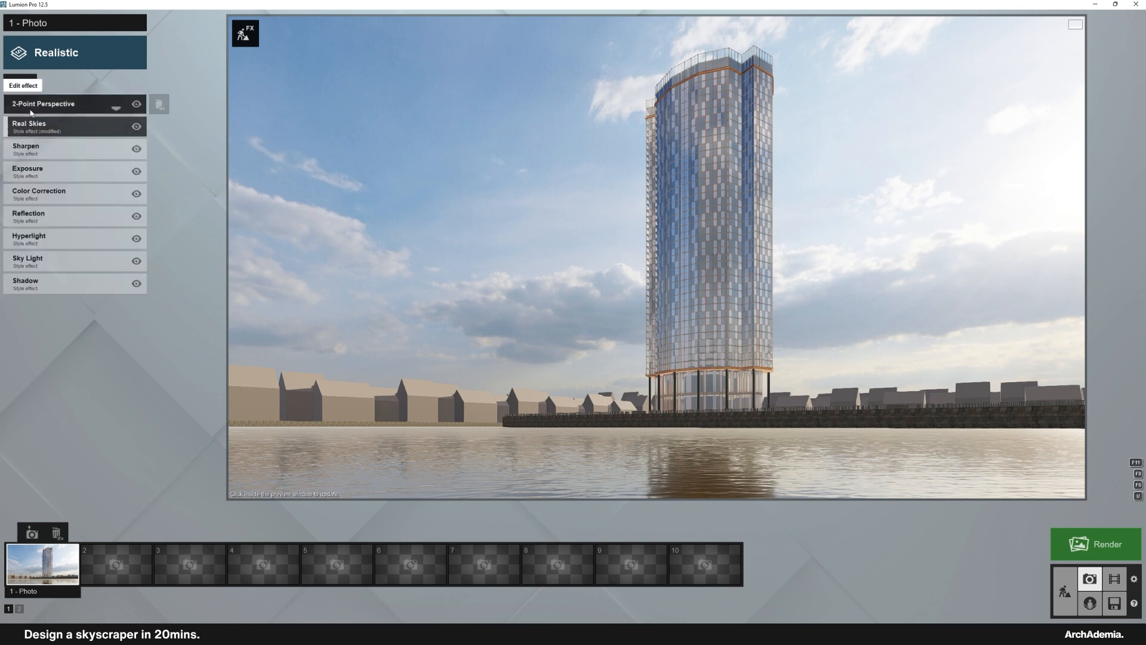
# Step: Check the Sharpen effect and raise the photo's exposure slightly
pyautogui.click(37, 119)
pyautogui.click(11, 104)
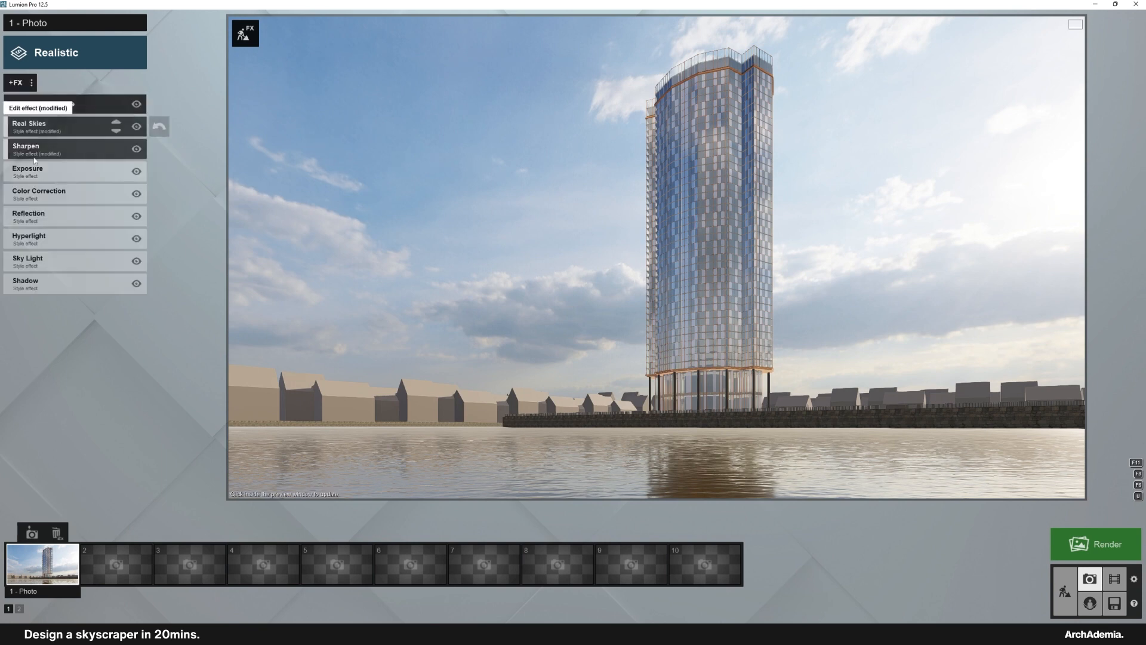
pyautogui.click(47, 174)
pyautogui.moveTo(68, 126); pyautogui.dragTo(81, 126)
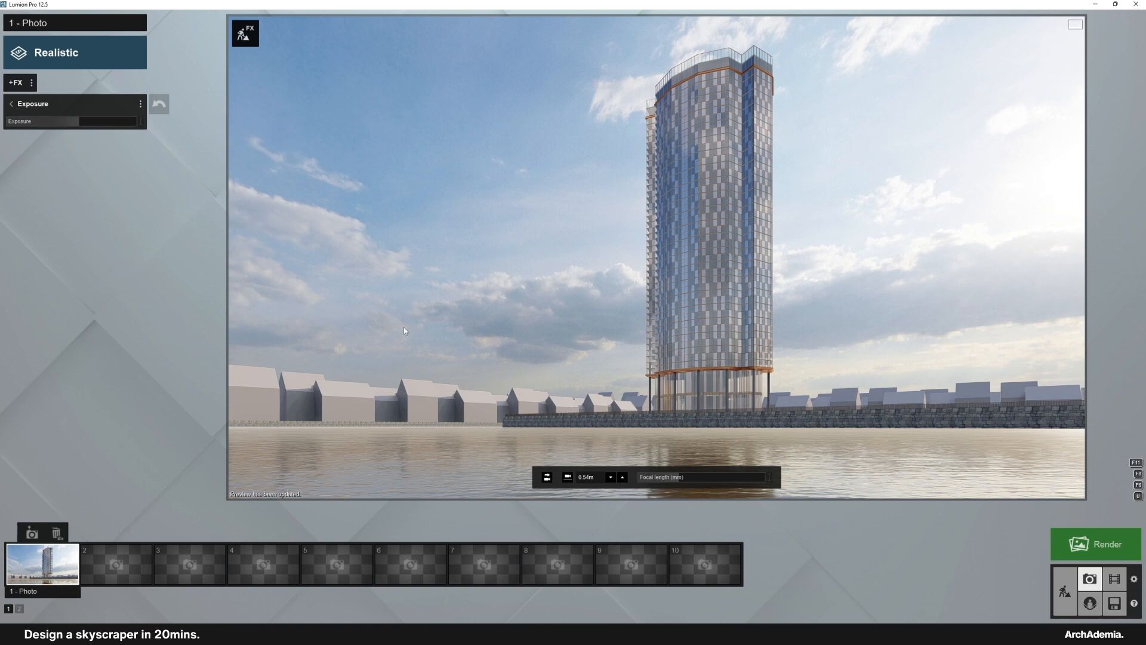
pyautogui.click(31, 105)
# Step: Warm and brighten the photo with Color Correction, keeping the low limit at 0.0
pyautogui.click(113, 190)
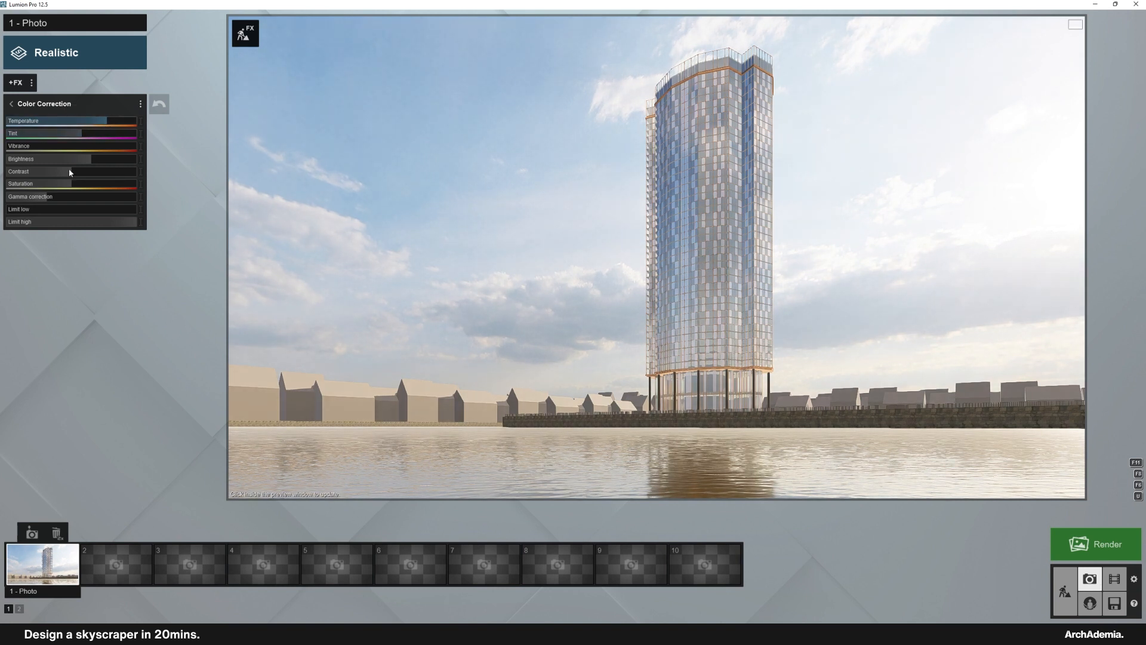
pyautogui.moveTo(10, 211); pyautogui.dragTo(28, 212)
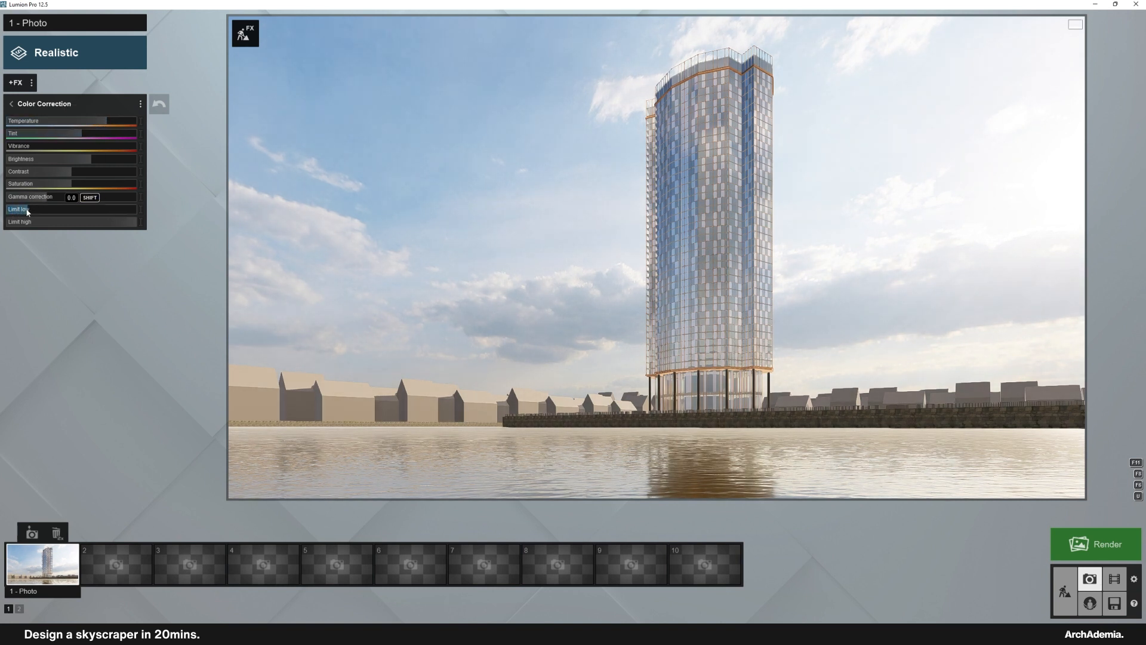
pyautogui.click(33, 107)
# Step: Start editing the Reflection effect's planes and add the water surface as the first reflection plane
pyautogui.click(25, 216)
pyautogui.click(41, 179)
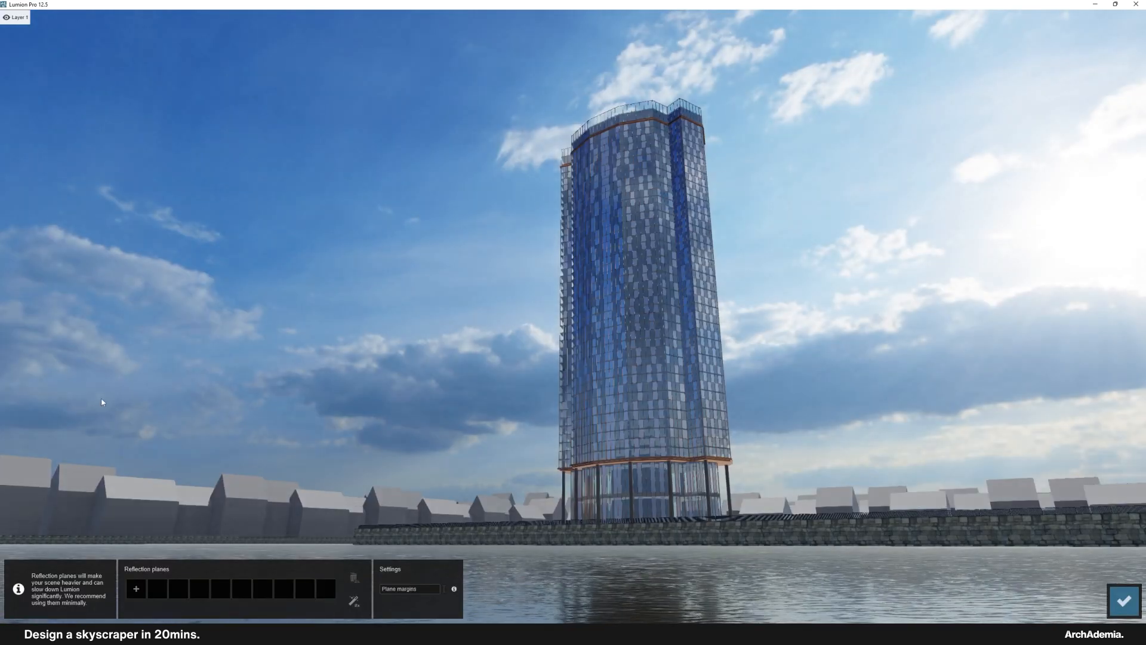
pyautogui.click(136, 588)
pyautogui.click(589, 606)
pyautogui.scroll(3, 642, 477)
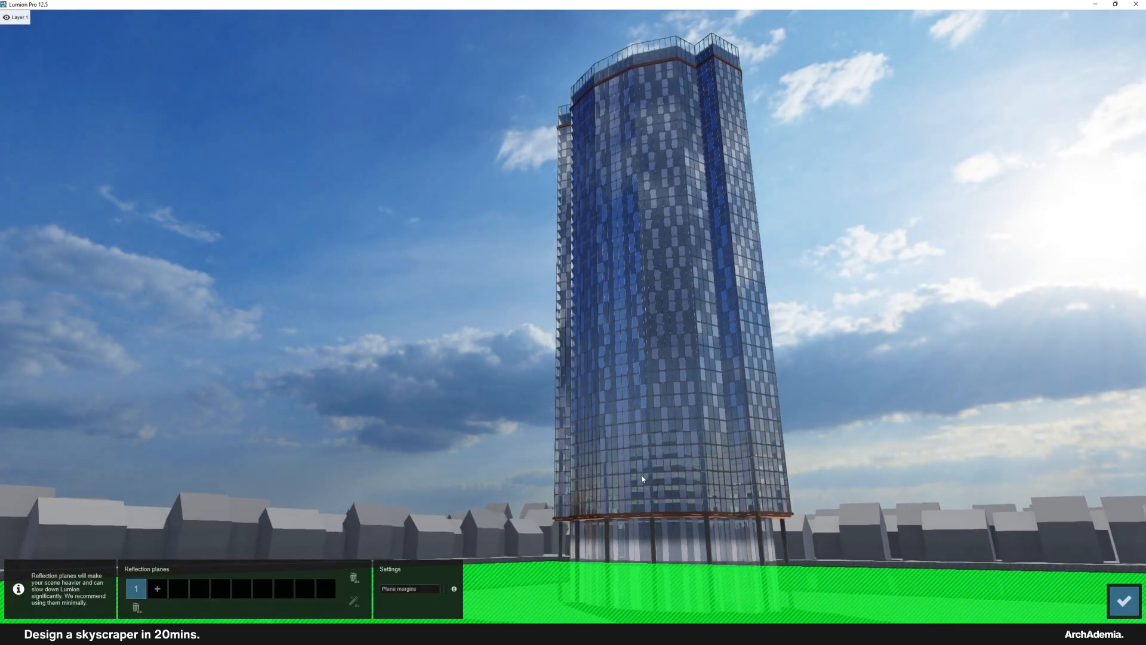
# Step: Add reflection planes 2 to 4 on the tower's central glass facade and the two facets left of it
pyautogui.press('w')
pyautogui.moveTo(642, 478); pyautogui.dragTo(635, 462, button='right')
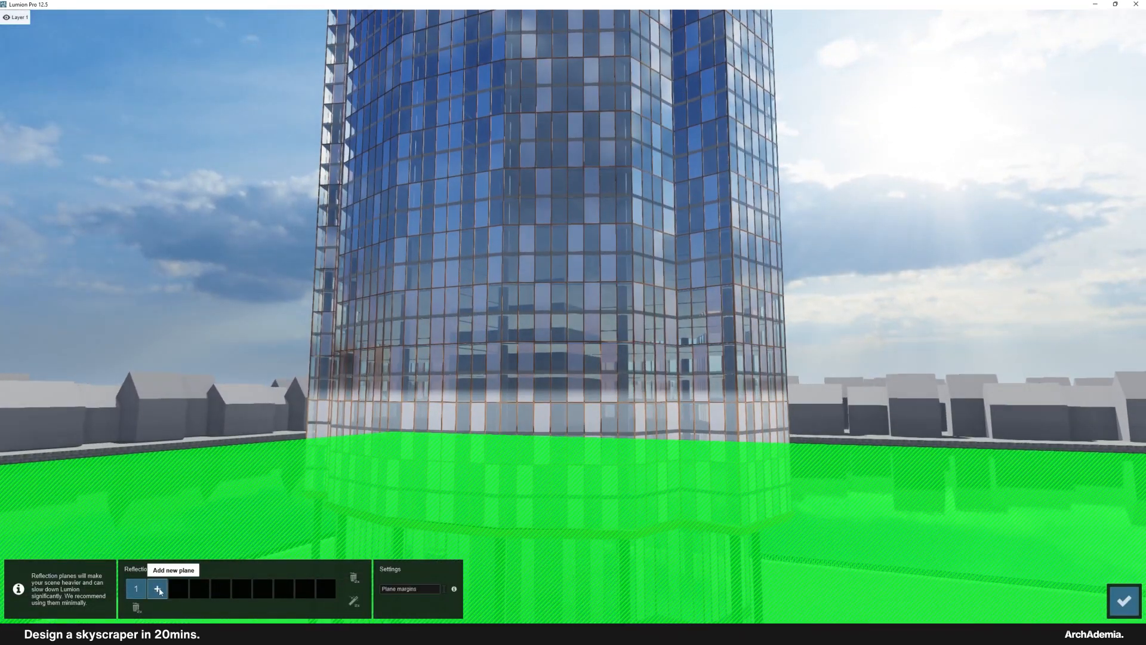
pyautogui.click(157, 589)
pyautogui.click(558, 347)
pyautogui.click(179, 589)
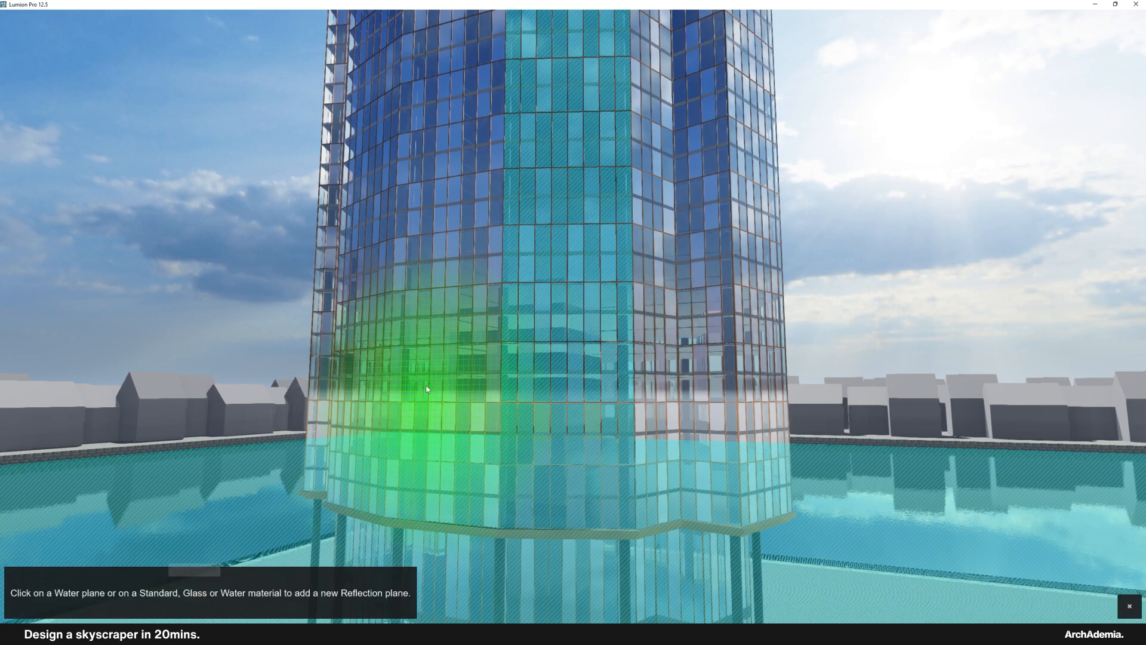
pyautogui.click(437, 364)
pyautogui.click(200, 588)
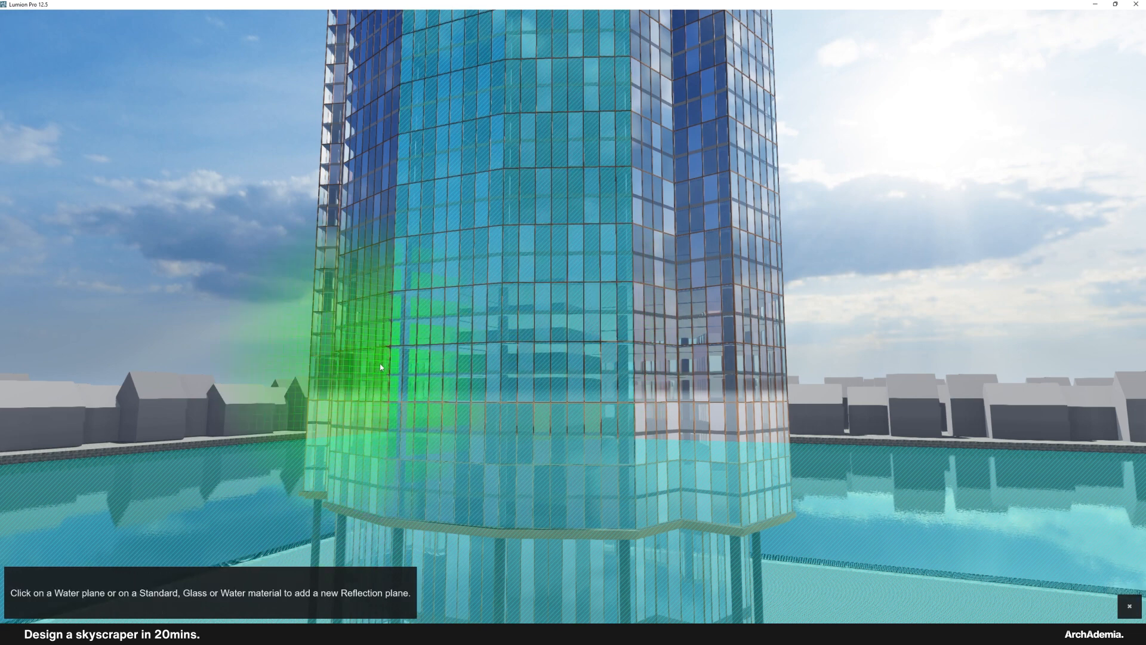
pyautogui.click(380, 363)
# Step: Add reflection planes 5 to 7 on the remaining glass facets at the tower's right side
pyautogui.click(220, 589)
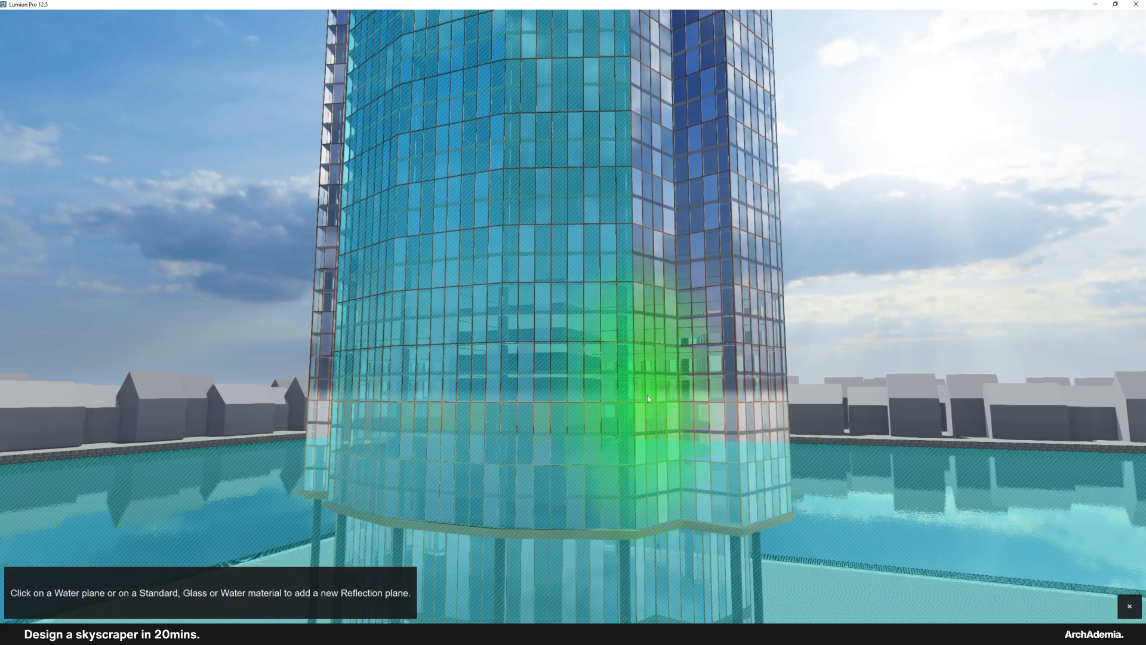
pyautogui.click(647, 395)
pyautogui.click(241, 589)
pyautogui.click(707, 358)
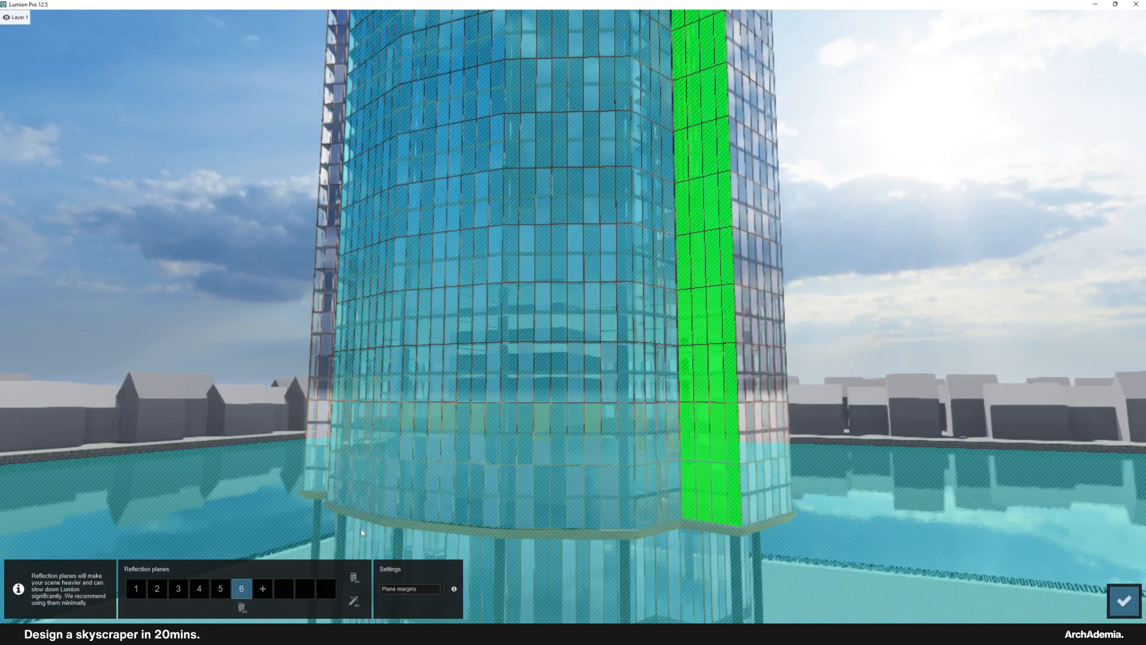
pyautogui.click(262, 589)
pyautogui.click(626, 425)
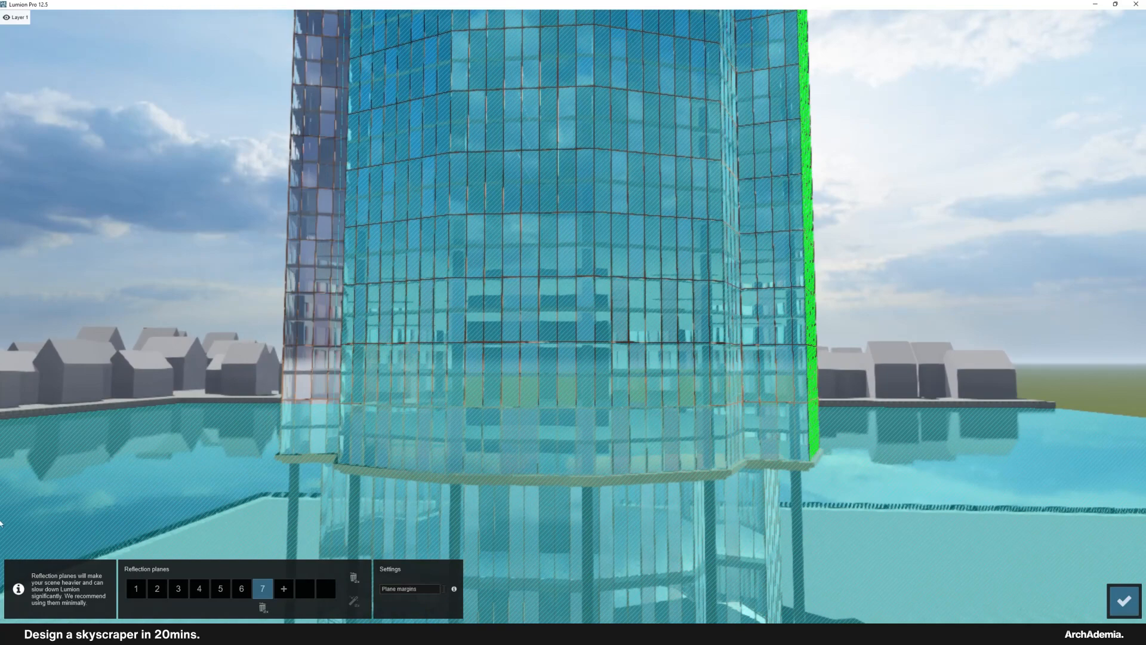
# Step: Add reflection planes 8 to 10 on the three recessed and outer glass facets at the tower's left side
pyautogui.press('a')
pyautogui.moveTo(0, 524); pyautogui.dragTo(138, 528, button='right')
pyautogui.press('w')
pyautogui.click(284, 589)
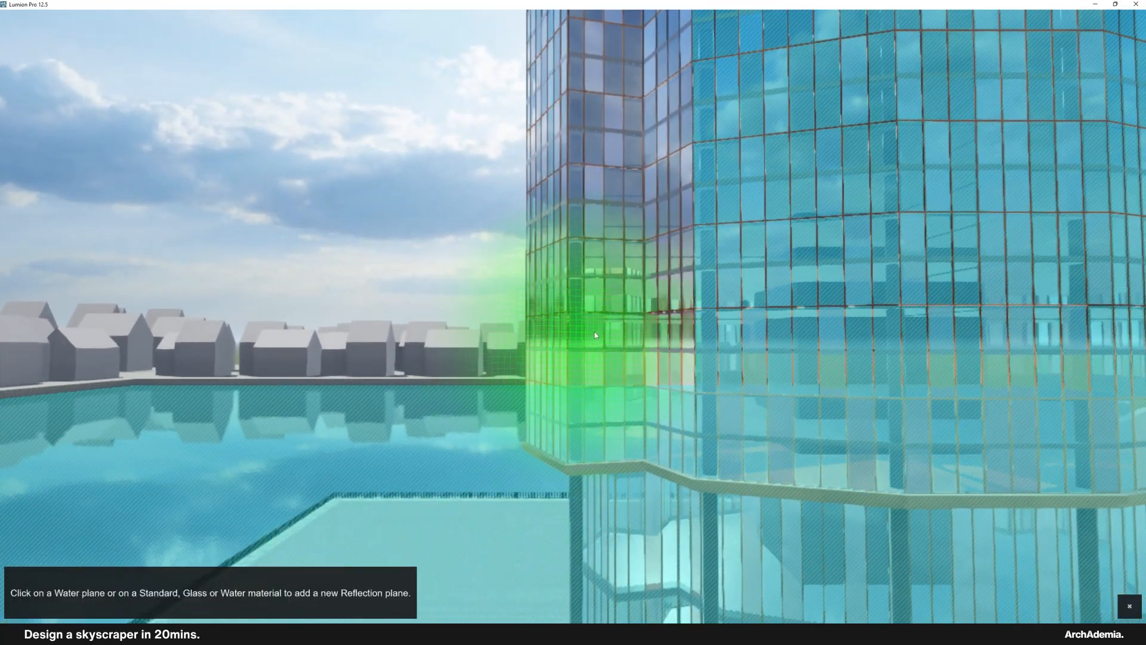
pyautogui.click(603, 358)
pyautogui.click(305, 589)
pyautogui.click(674, 369)
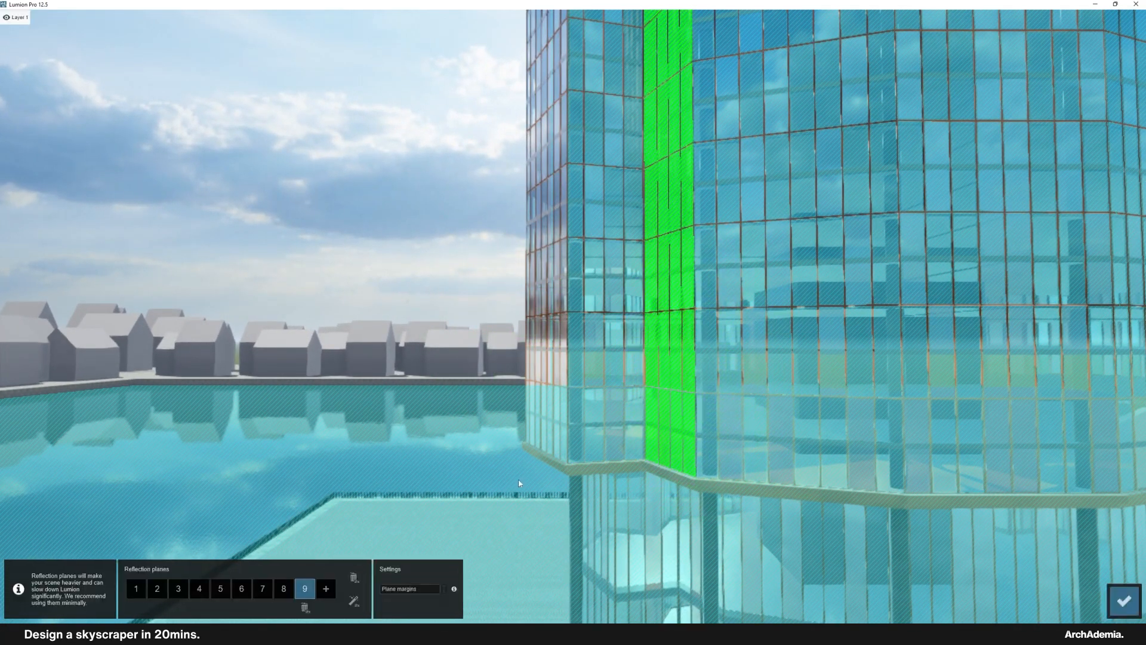
pyautogui.click(326, 588)
pyautogui.click(563, 377)
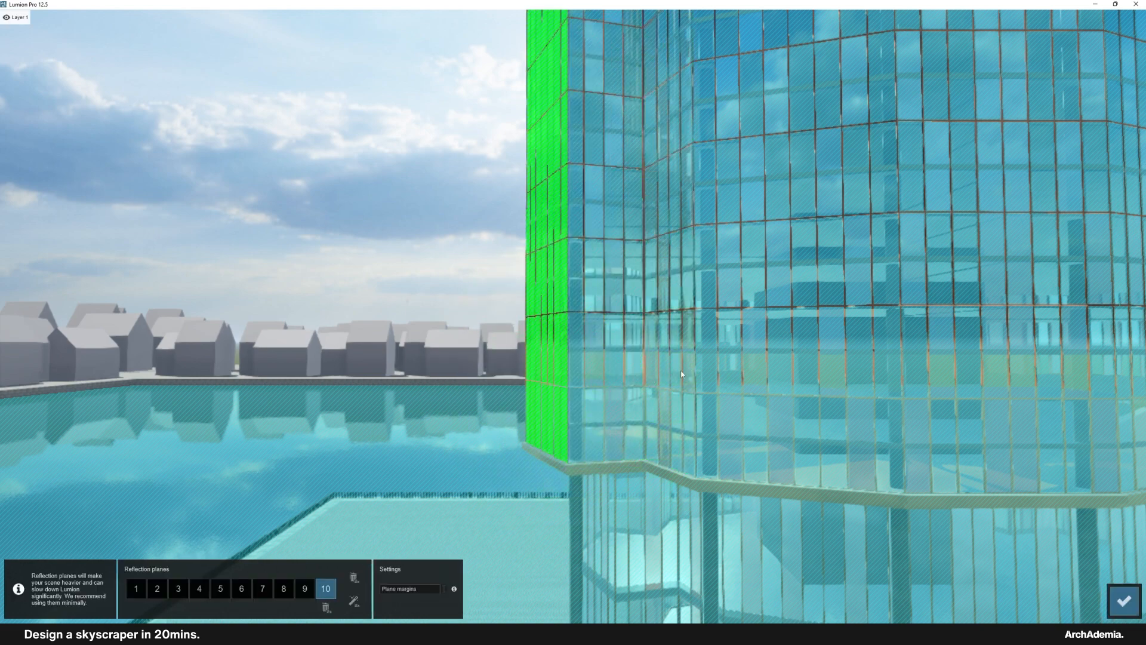
# Step: Set the reflection plane margins to about 17.4 cm, accept the planes and return to the first photo's stored view
pyautogui.moveTo(563, 377); pyautogui.dragTo(669, 415, button='right')
pyautogui.moveTo(389, 589); pyautogui.dragTo(420, 591)
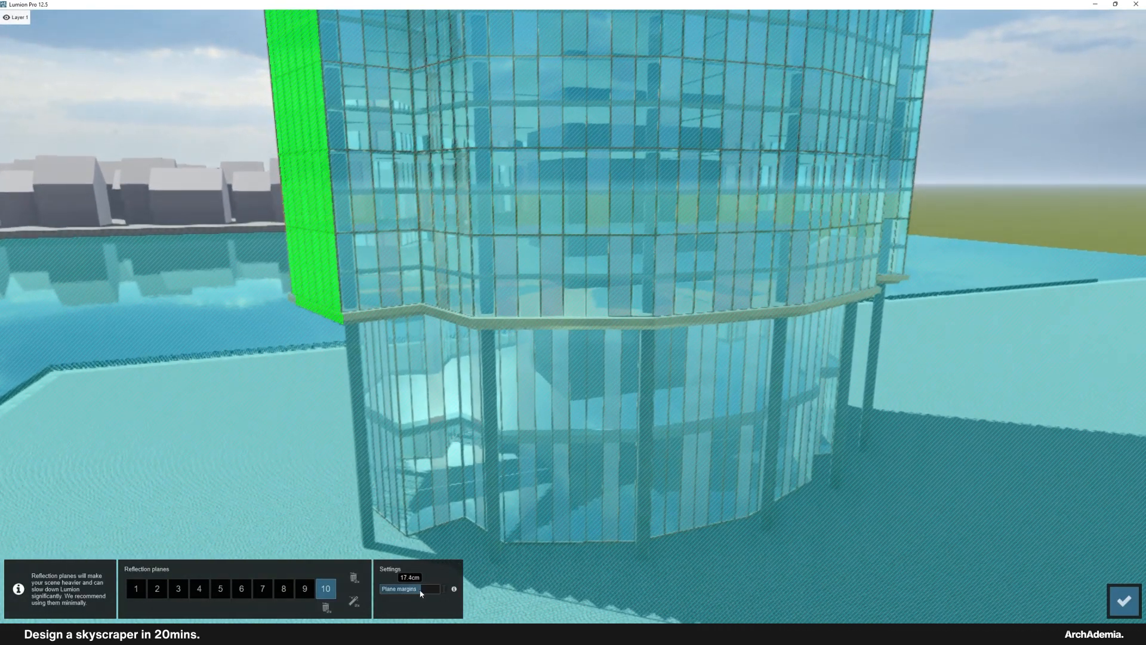
pyautogui.click(1124, 600)
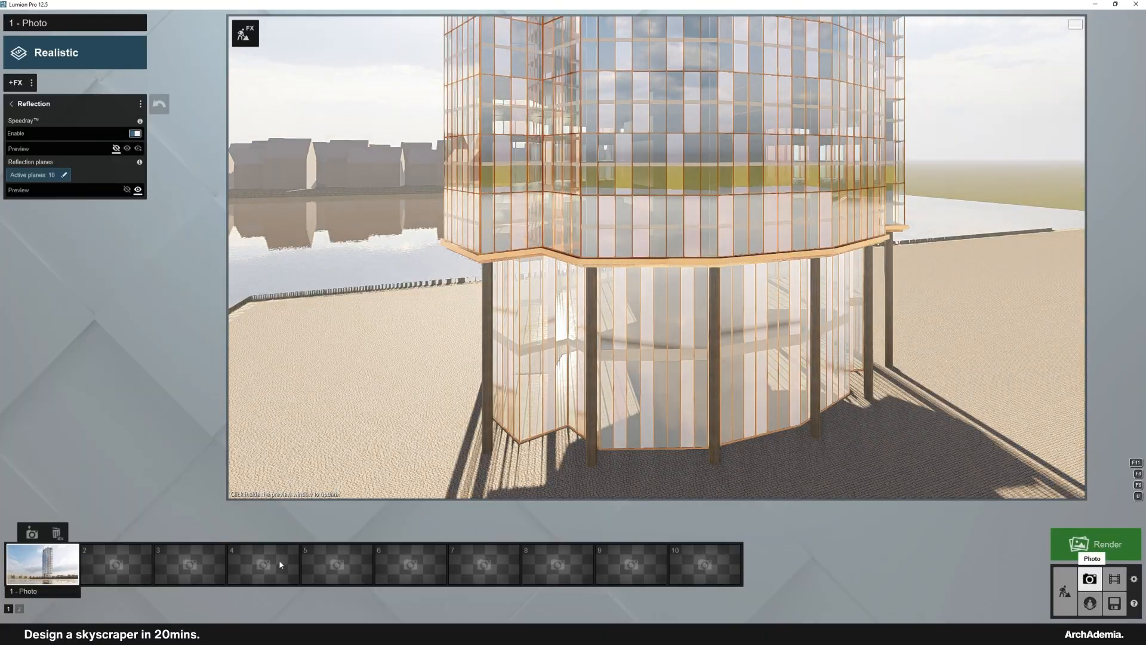
pyautogui.click(70, 564)
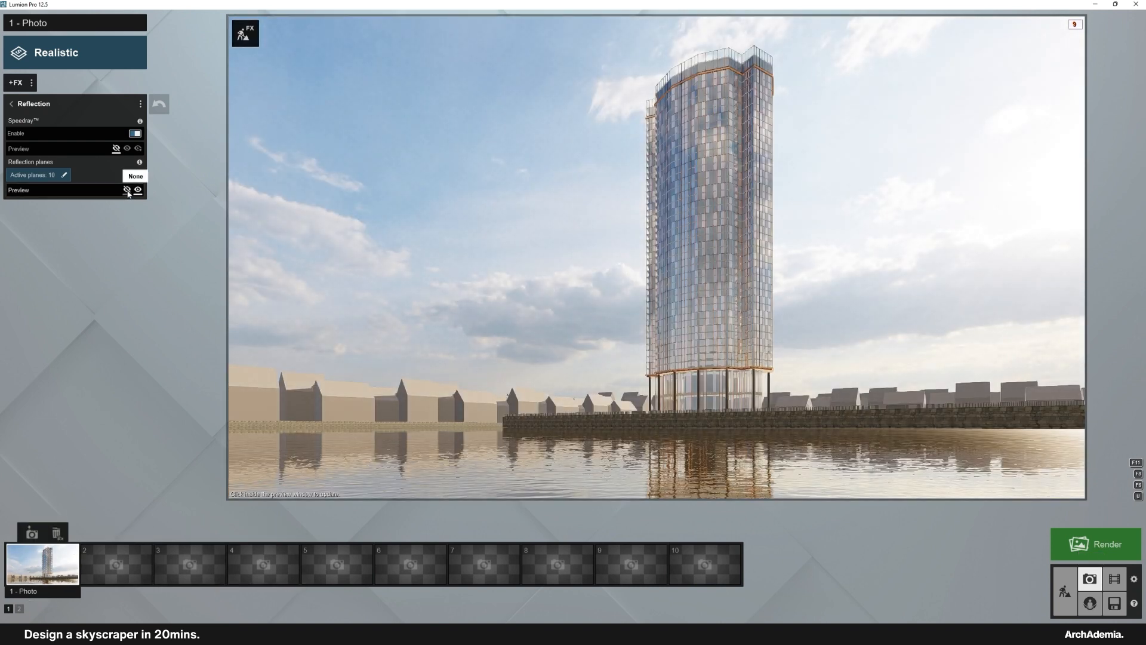
# Step: Compare the reflection plane preview at none and normal quality, leaving it set to none
pyautogui.click(128, 191)
pyautogui.click(137, 190)
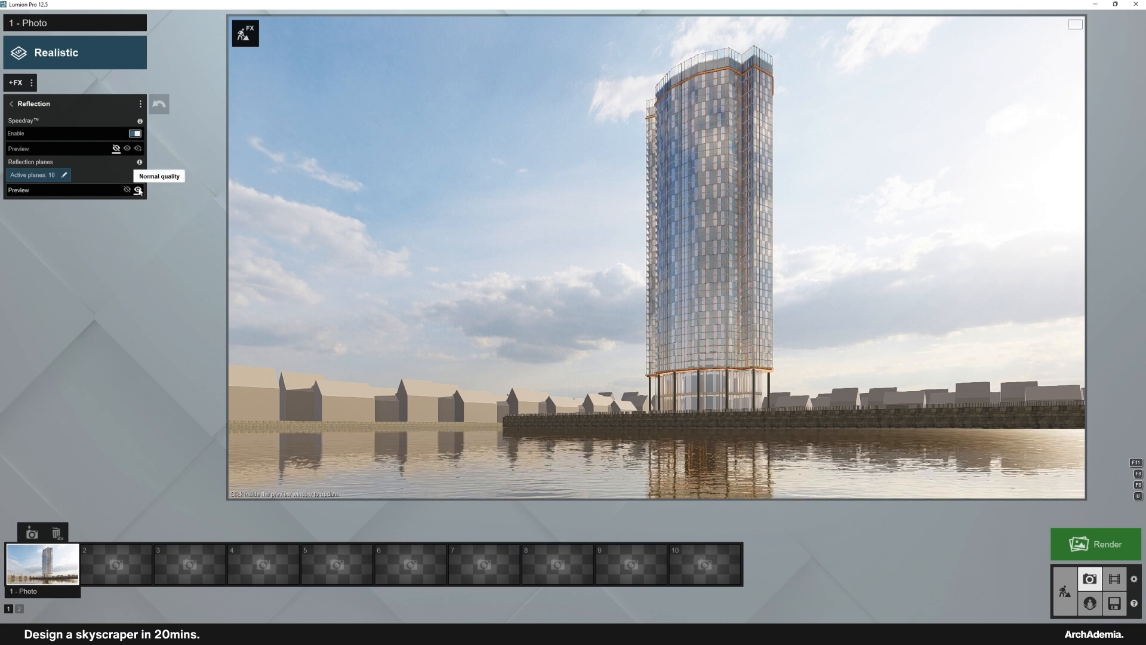
pyautogui.click(127, 191)
pyautogui.click(13, 105)
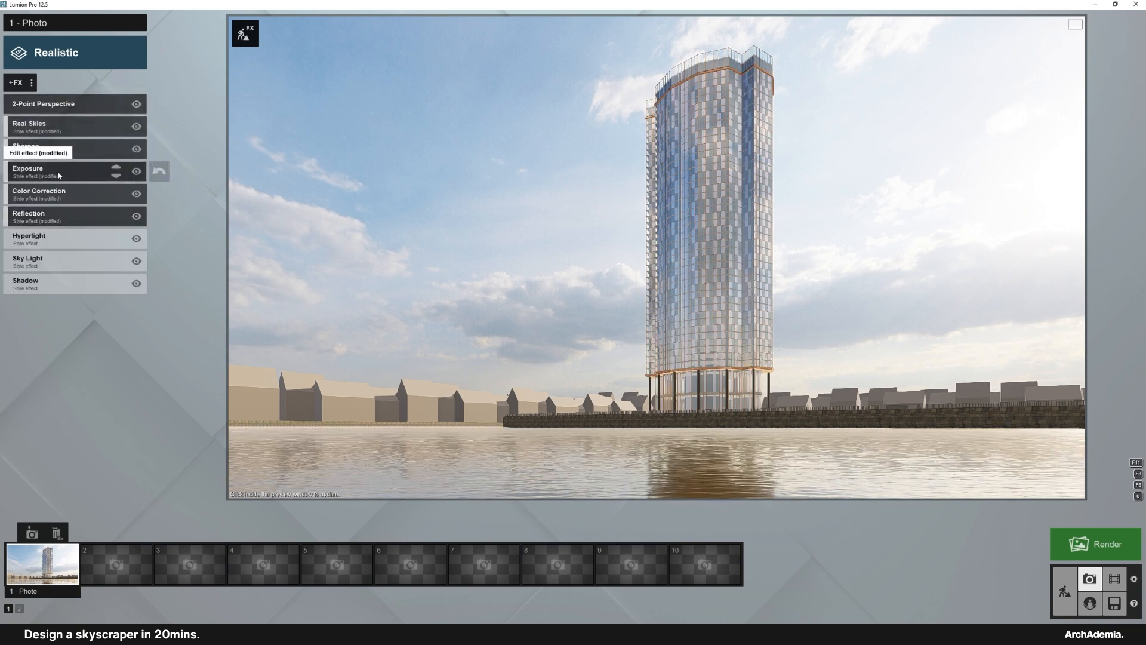
# Step: Review the settings of the Hyperlight, Sky Light and Shadow effects in the photo's effect list
pyautogui.click(45, 237)
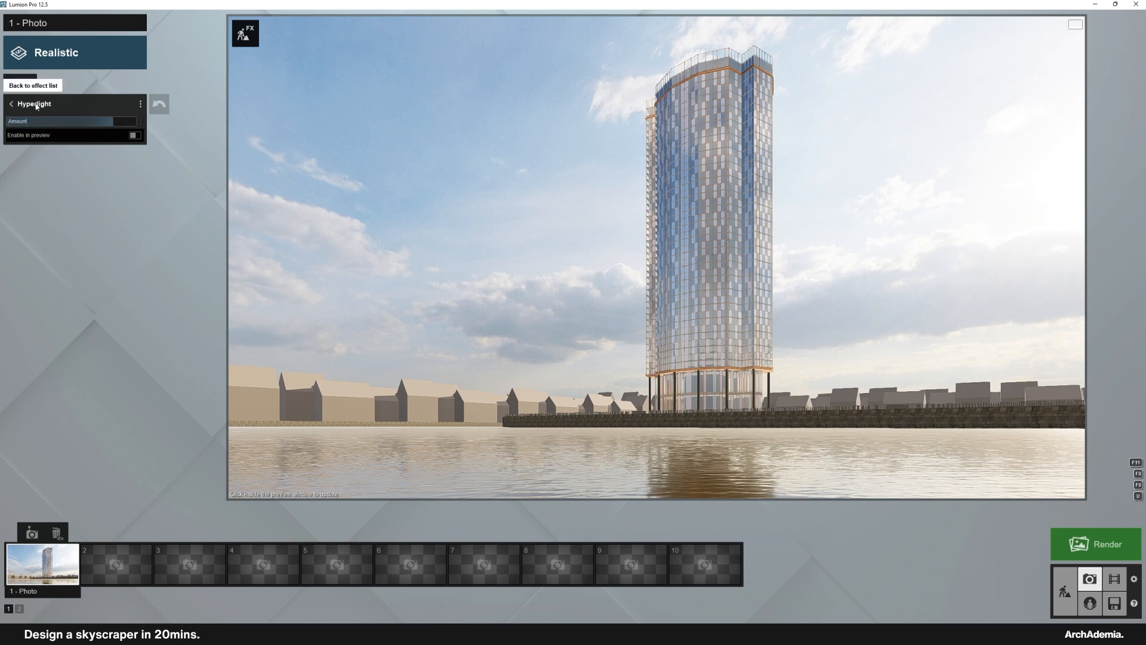
pyautogui.click(36, 105)
pyautogui.click(36, 243)
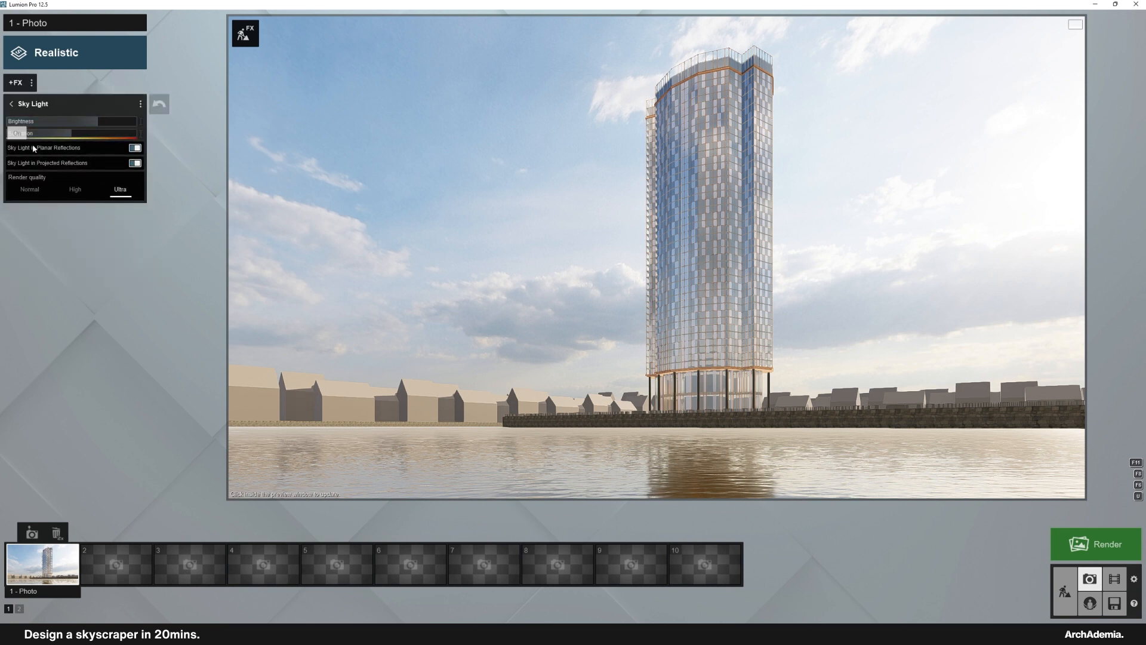
pyautogui.click(33, 106)
pyautogui.click(36, 280)
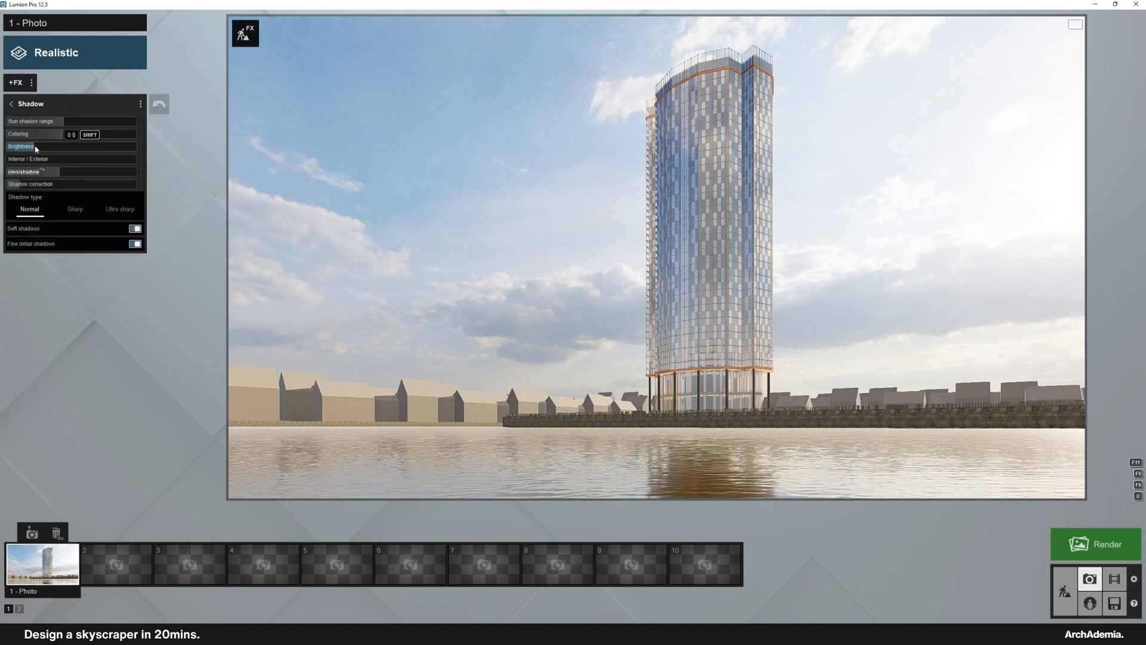
pyautogui.click(33, 106)
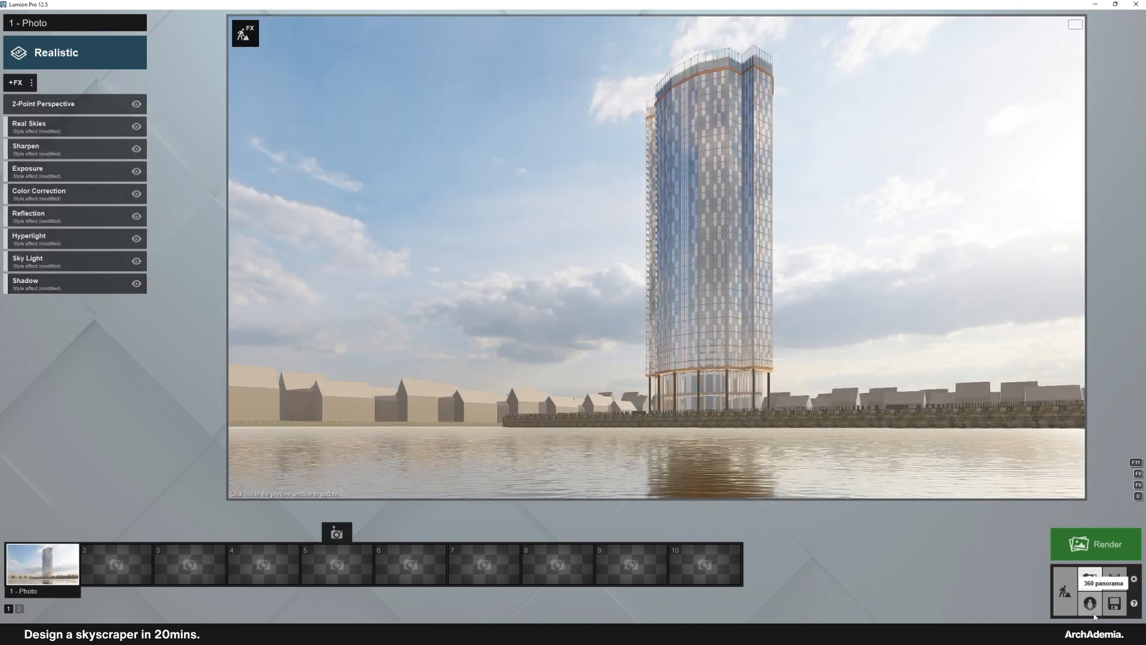
# Step: Return to Build mode and place a SailingBoat 004 from the transport library on the water to the right of the tower
pyautogui.click(1065, 591)
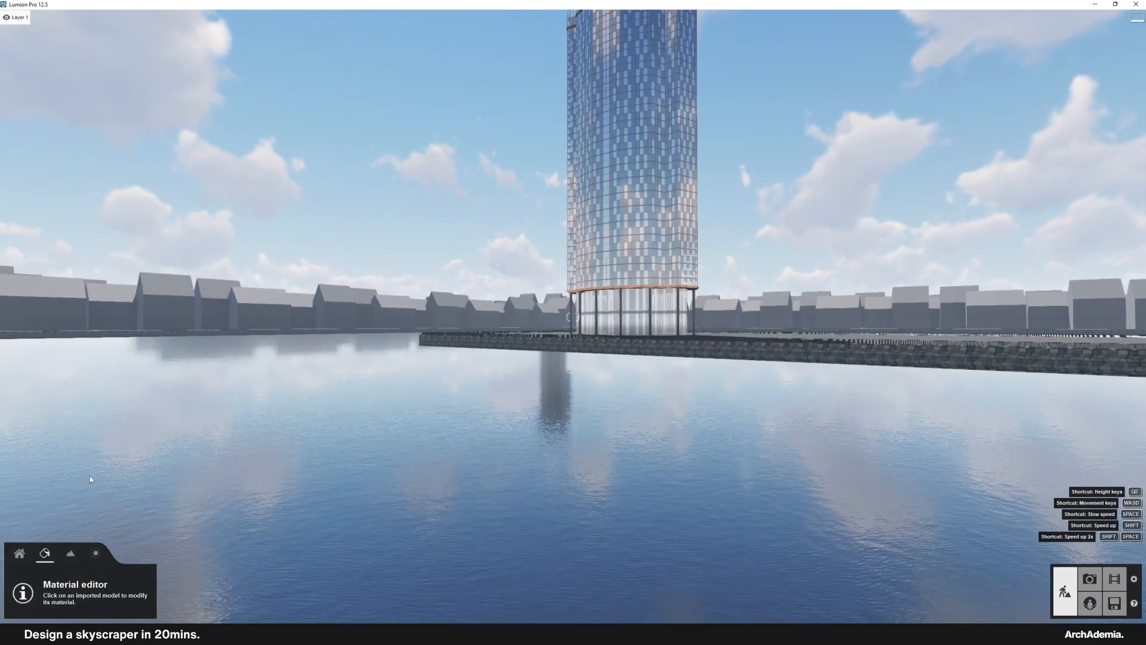
pyautogui.click(19, 552)
pyautogui.click(179, 585)
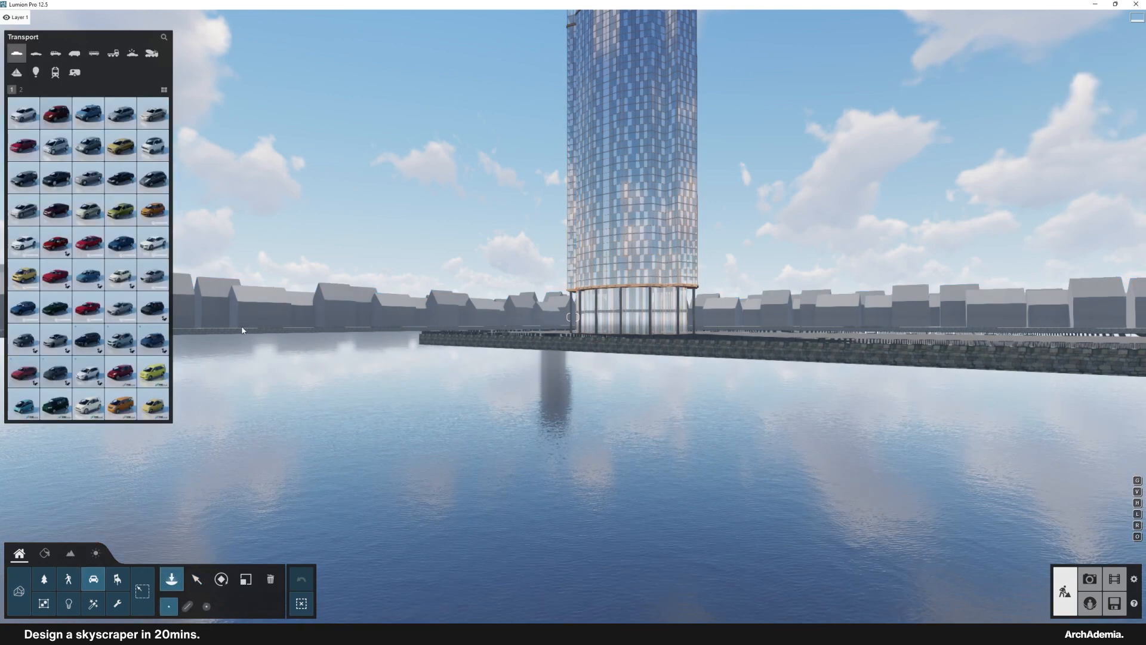
pyautogui.click(17, 72)
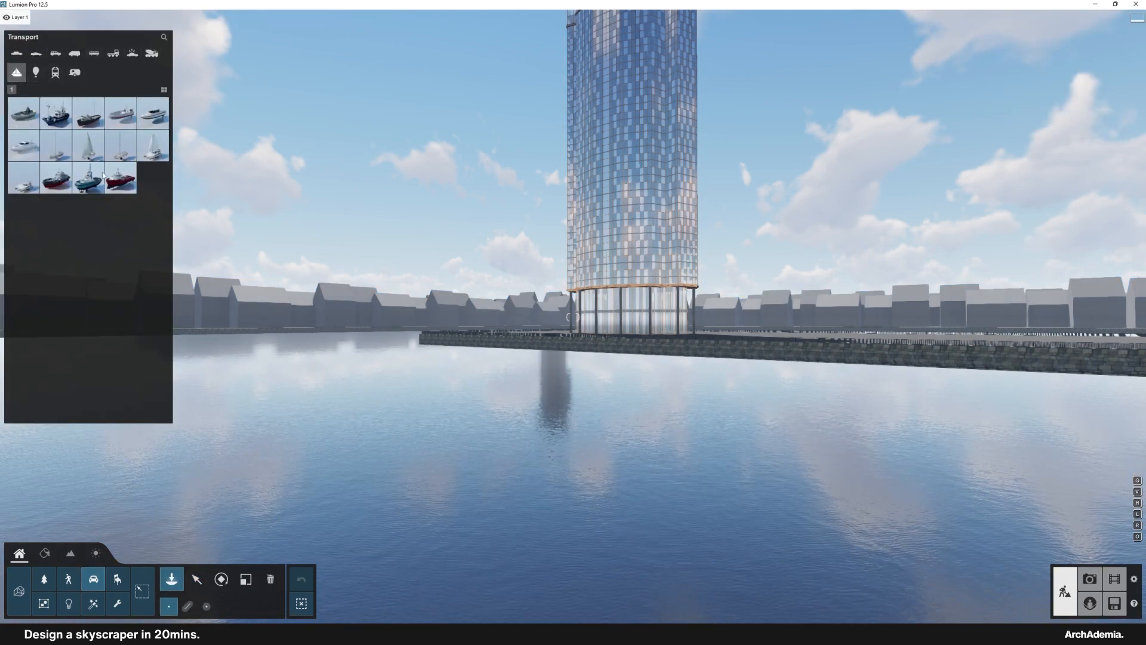
pyautogui.click(149, 156)
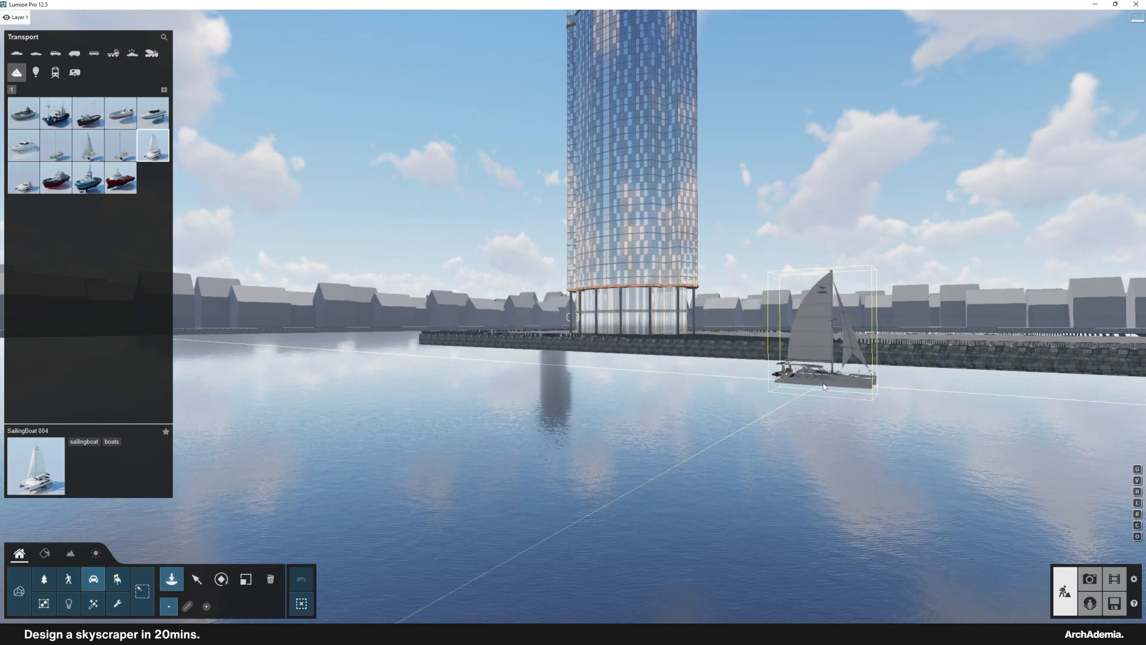
pyautogui.click(824, 387)
# Step: Place a rotated SailingBoat 002 on the water left of the tower and two MotorBoat 003 models side by side near the quay
pyautogui.click(89, 145)
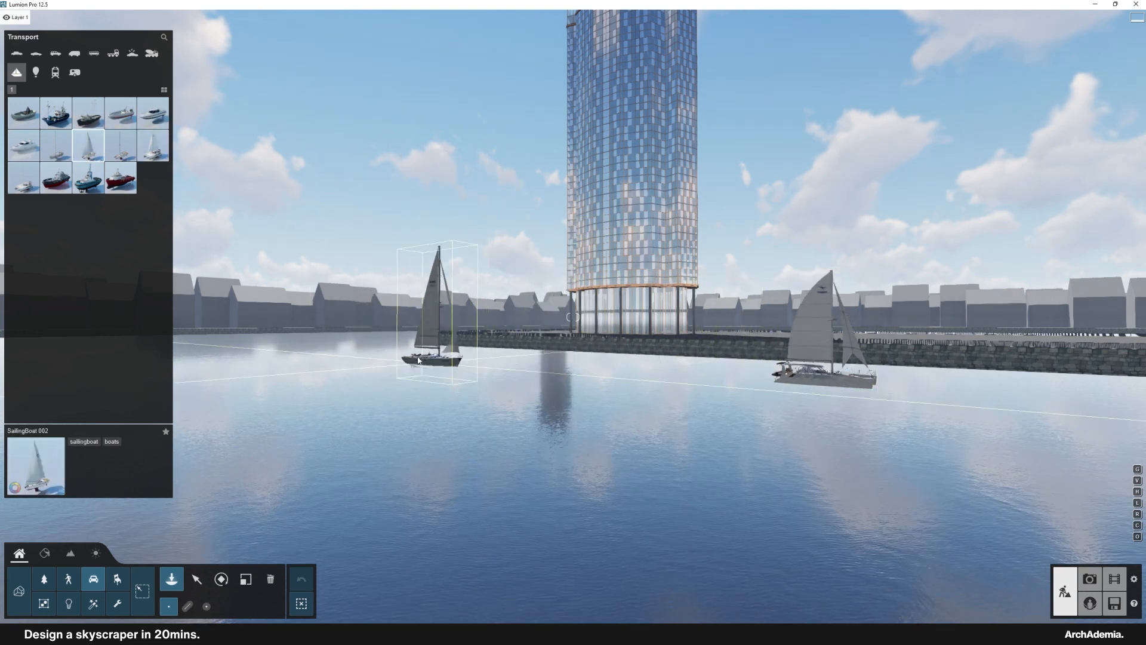
pyautogui.press('r')
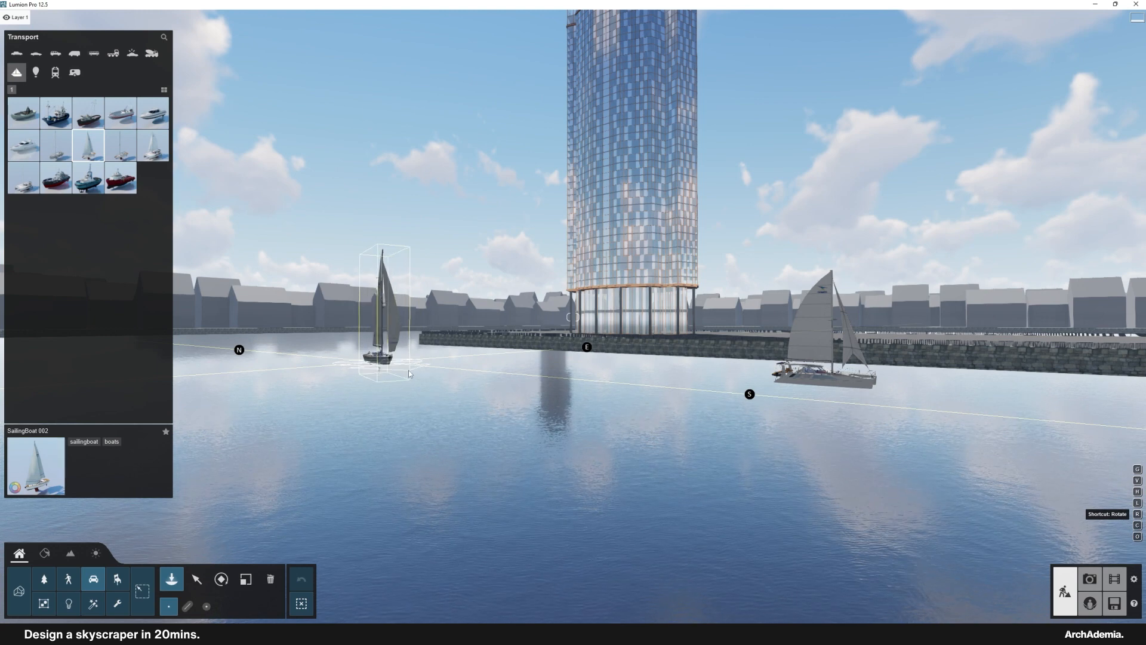
pyautogui.click(23, 145)
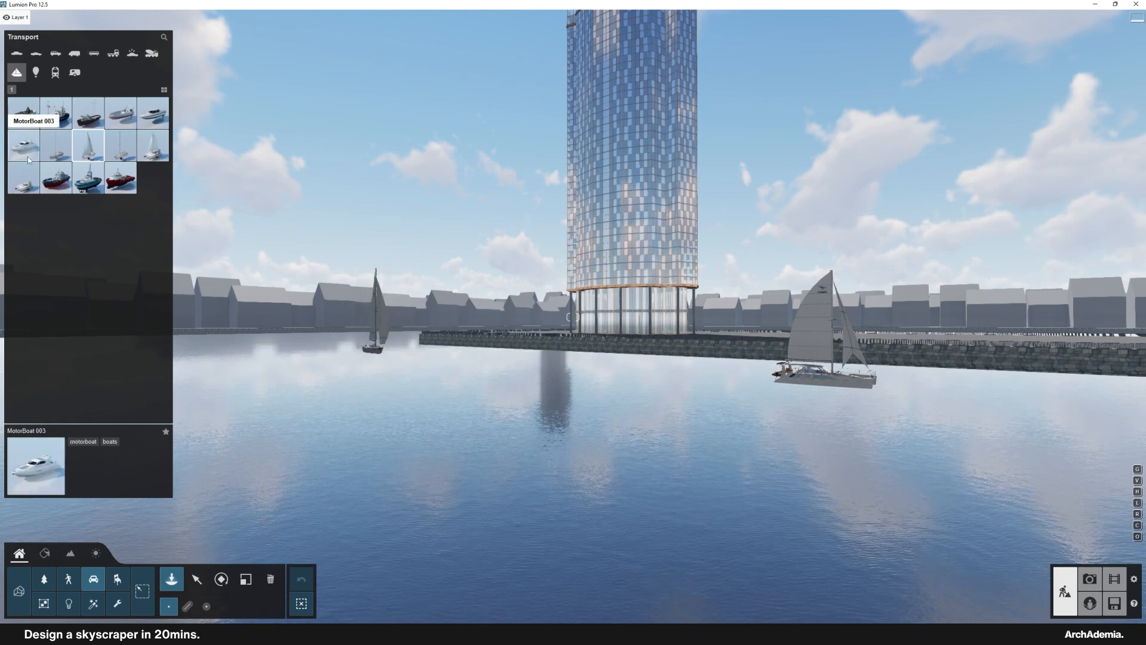
pyautogui.press('r')
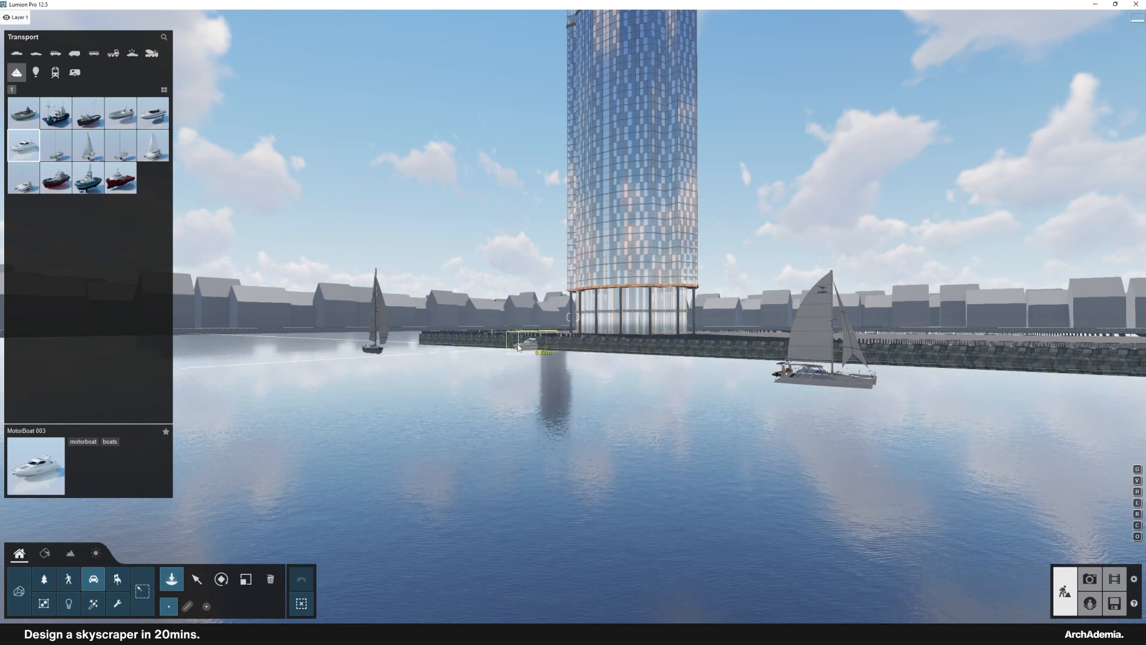
pyautogui.click(503, 355)
pyautogui.click(539, 356)
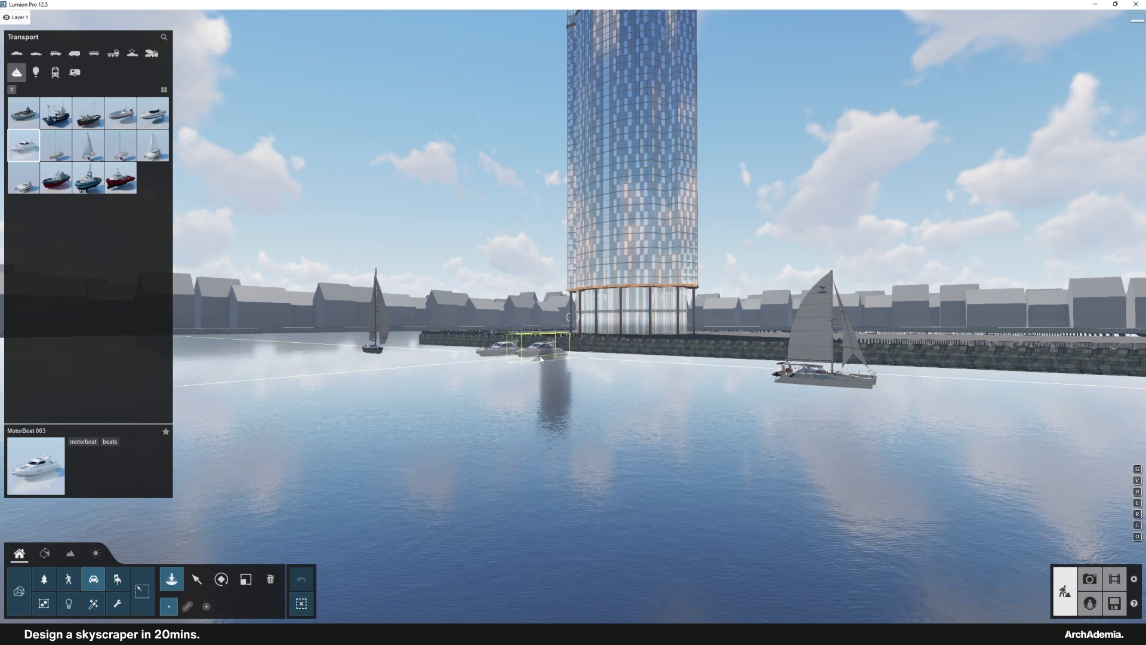
# Step: Place a small boat near the far end of the quay and a rotated SailingBoat 005 left of the dark-sailed boat
pyautogui.click(87, 115)
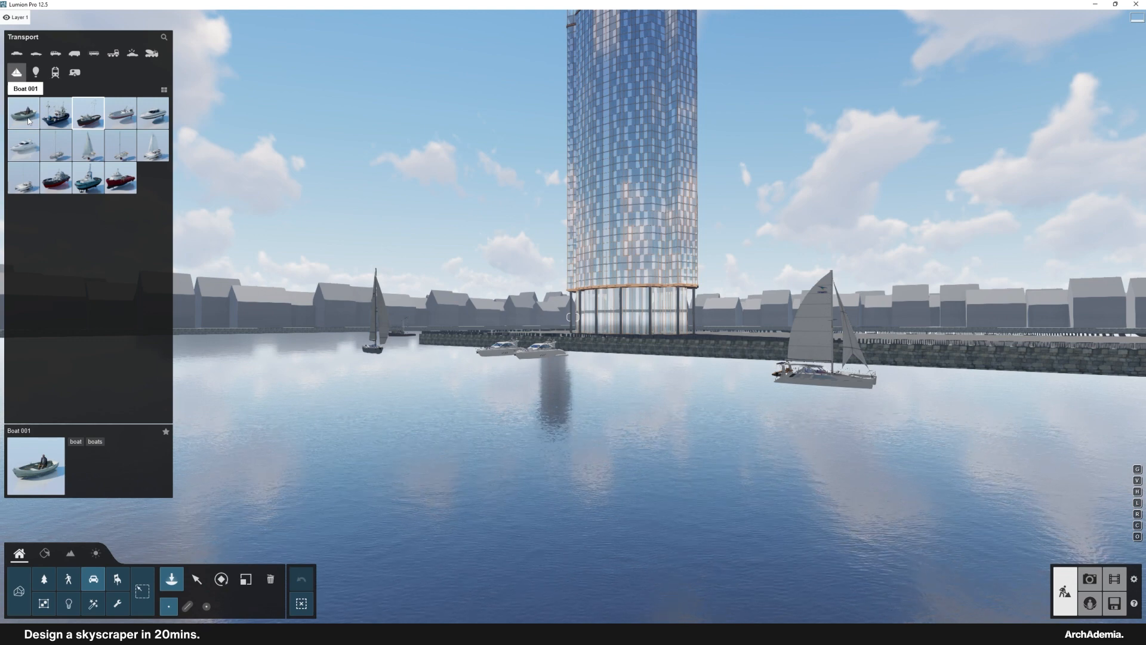
pyautogui.click(24, 177)
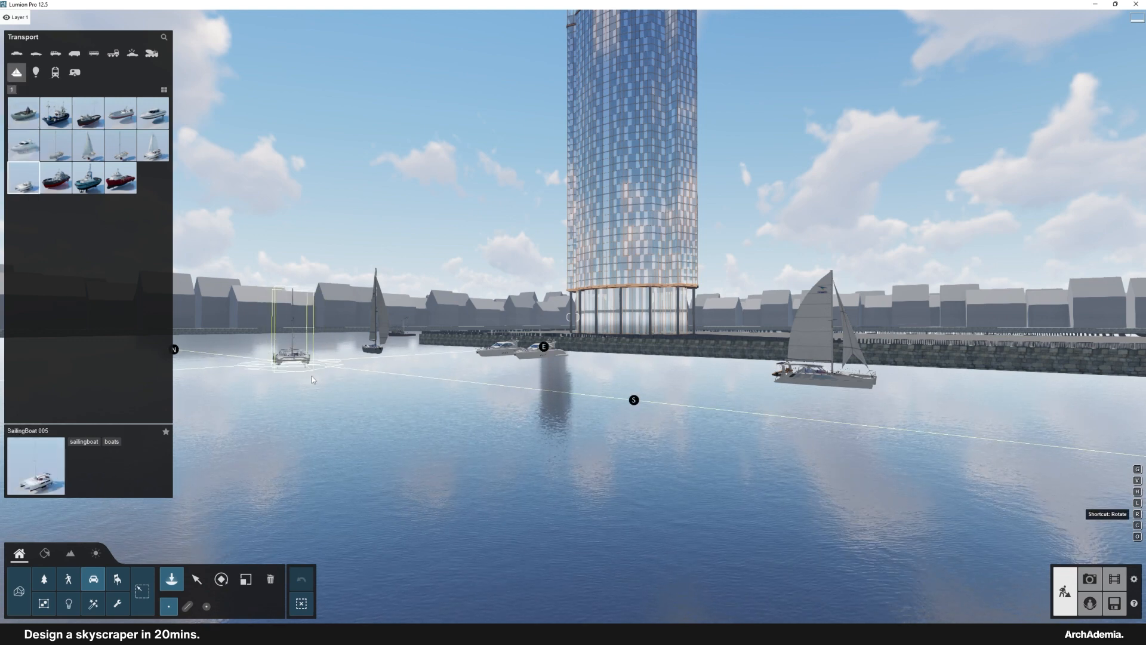
pyautogui.click(331, 364)
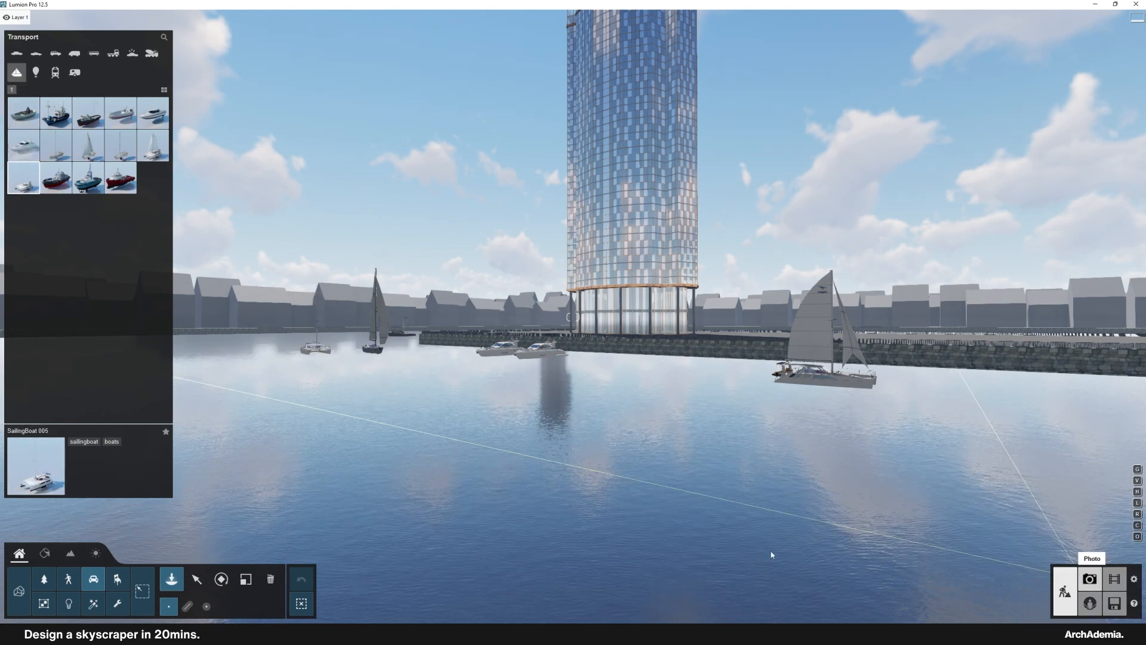
# Step: Reframe the first photo with the boats around a more central tower, at a camera height of about 1.33 m, and store the view
pyautogui.click(1089, 579)
pyautogui.click(41, 564)
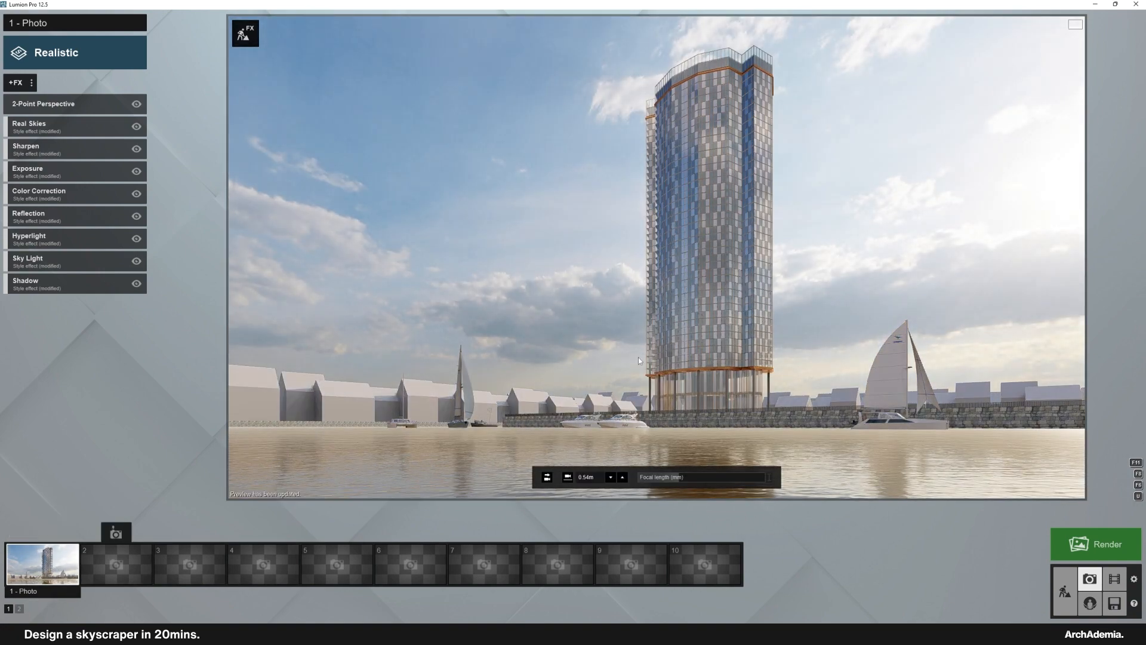
pyautogui.press('q')
pyautogui.moveTo(639, 352); pyautogui.dragTo(615, 368, button='right')
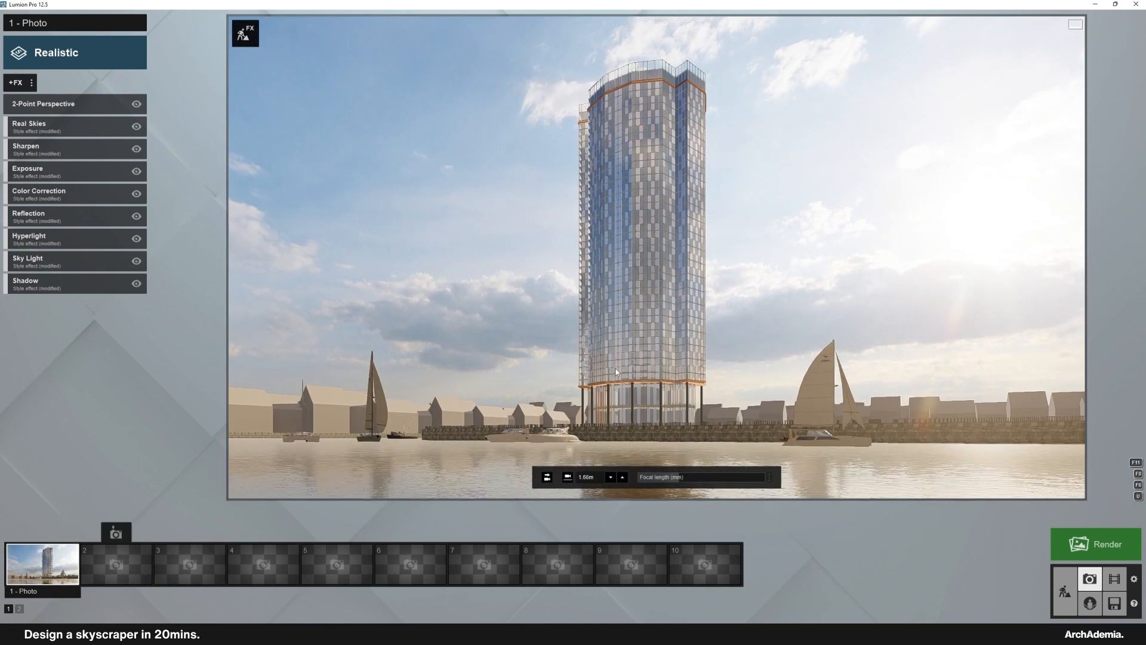
pyautogui.scroll(2, 615, 368)
pyautogui.scroll(1, 609, 334)
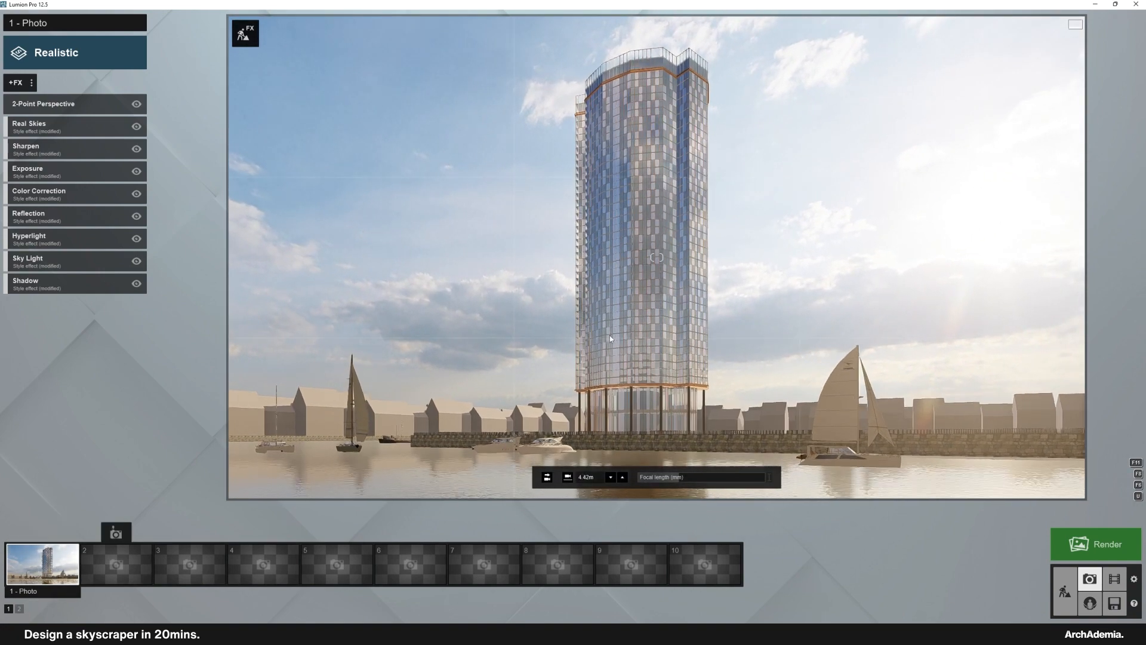
pyautogui.press('e')
pyautogui.moveTo(610, 339); pyautogui.dragTo(649, 330, button='right')
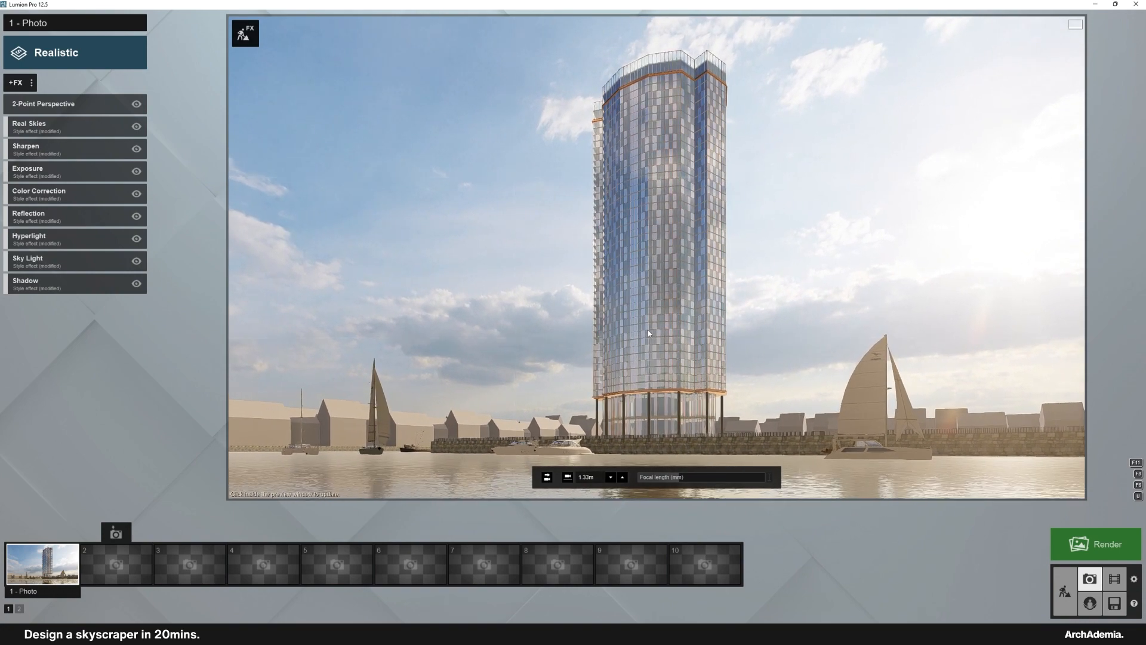
pyautogui.click(32, 533)
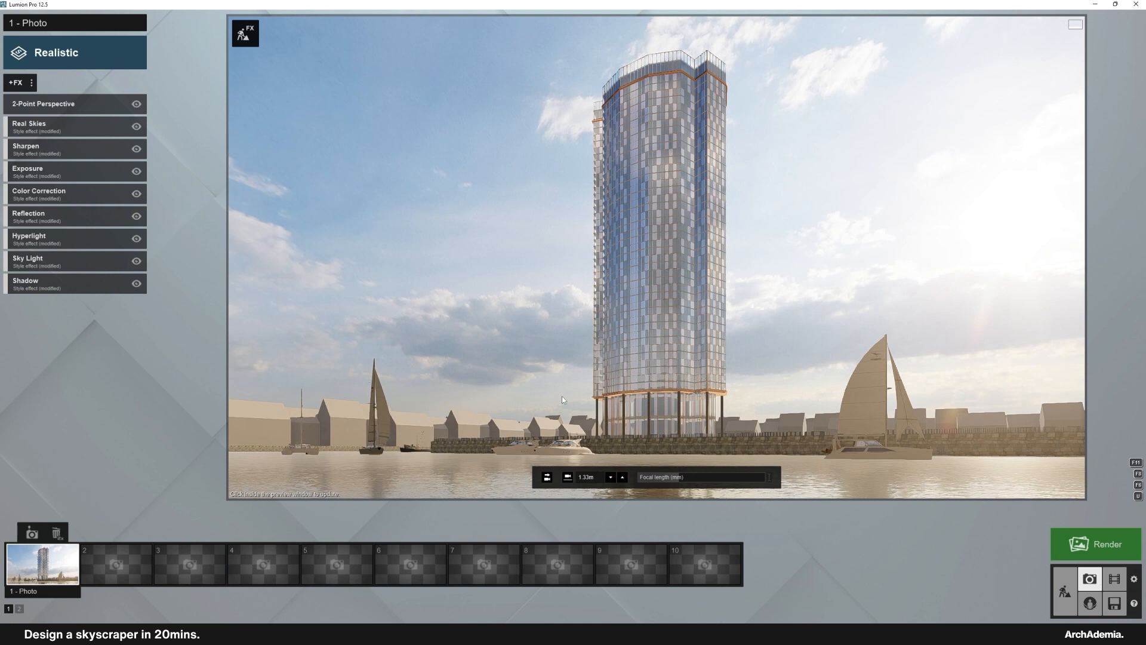